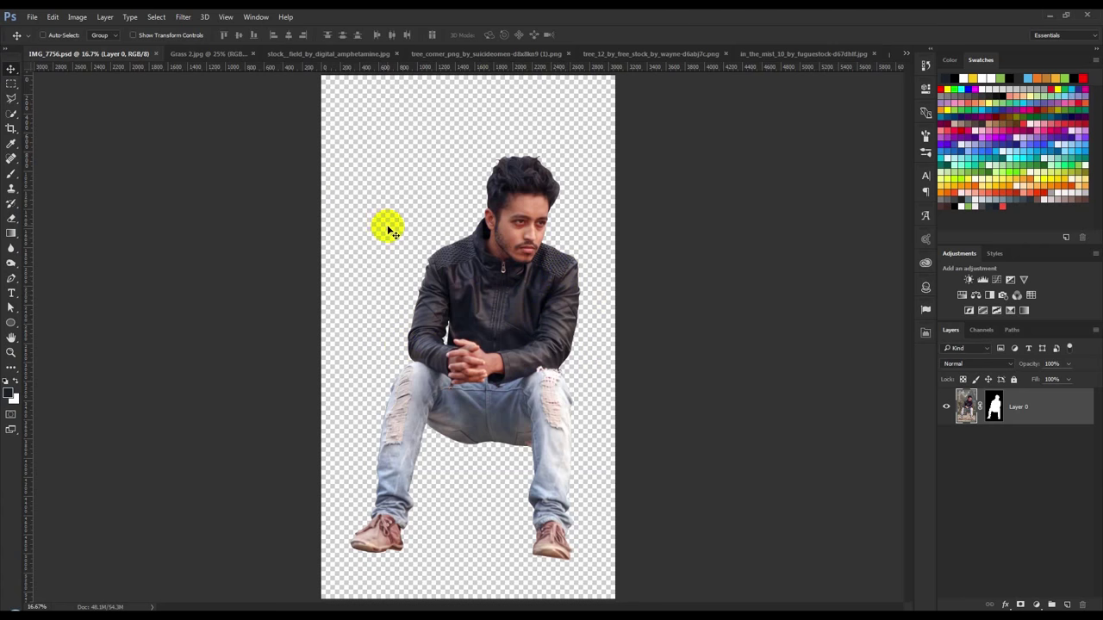
# Preview the grass, cloudy field and IMG_7756.psd man cutout images, then start a new document.
pyautogui.click(301, 54)
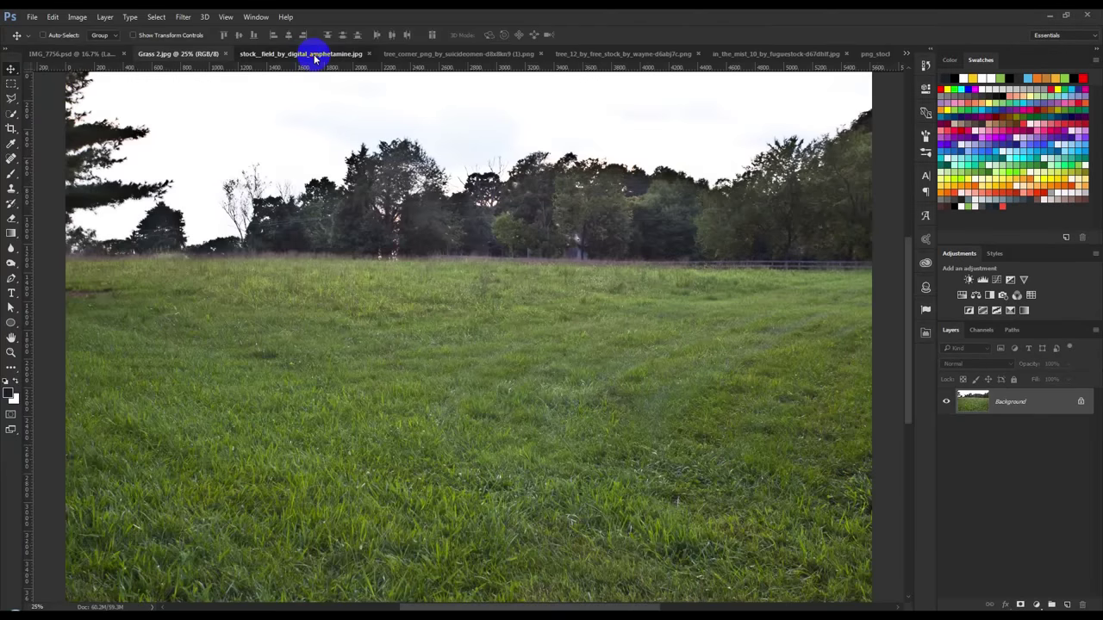
pyautogui.click(315, 56)
pyautogui.click(431, 54)
pyautogui.click(329, 55)
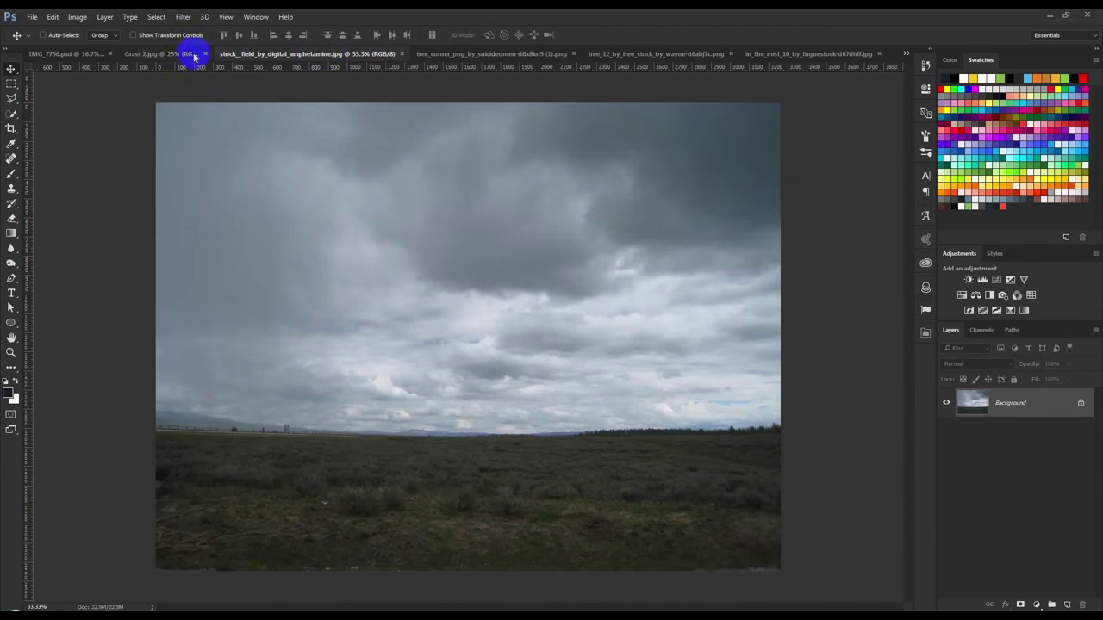
pyautogui.click(195, 54)
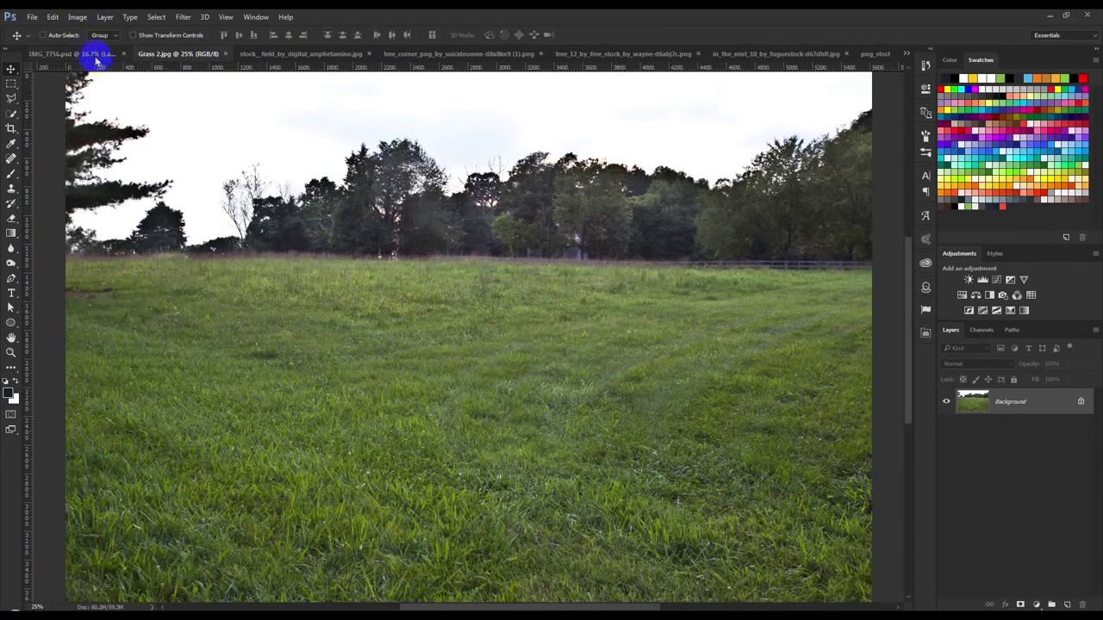
pyautogui.click(95, 55)
pyautogui.click(33, 17)
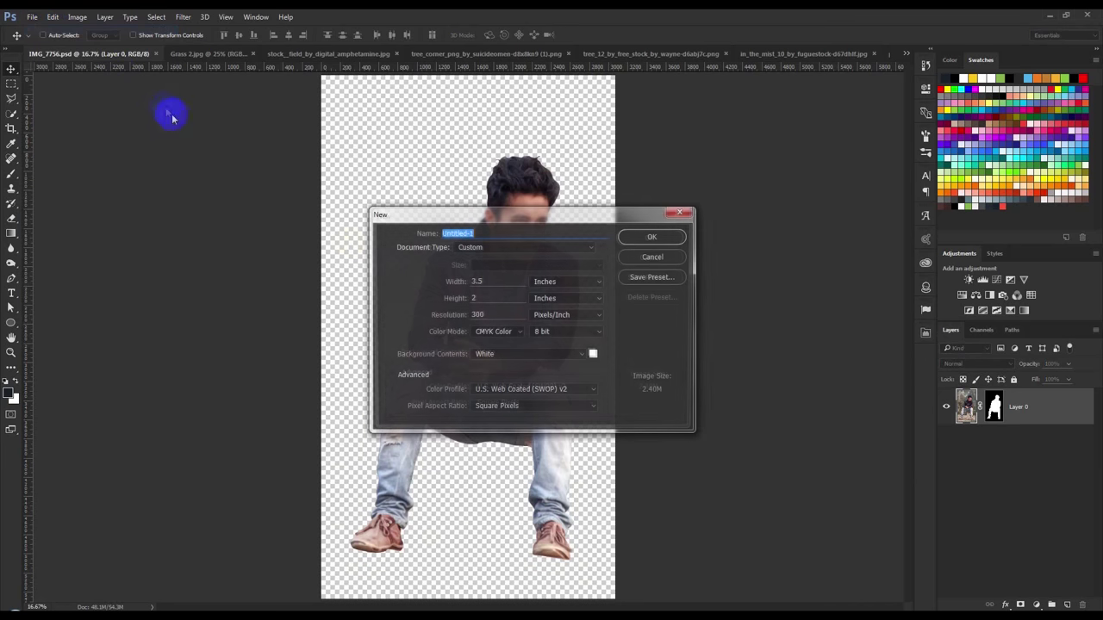
# Create a 1920 × 1080 px document at 72 ppi resolution.
pyautogui.click(493, 250)
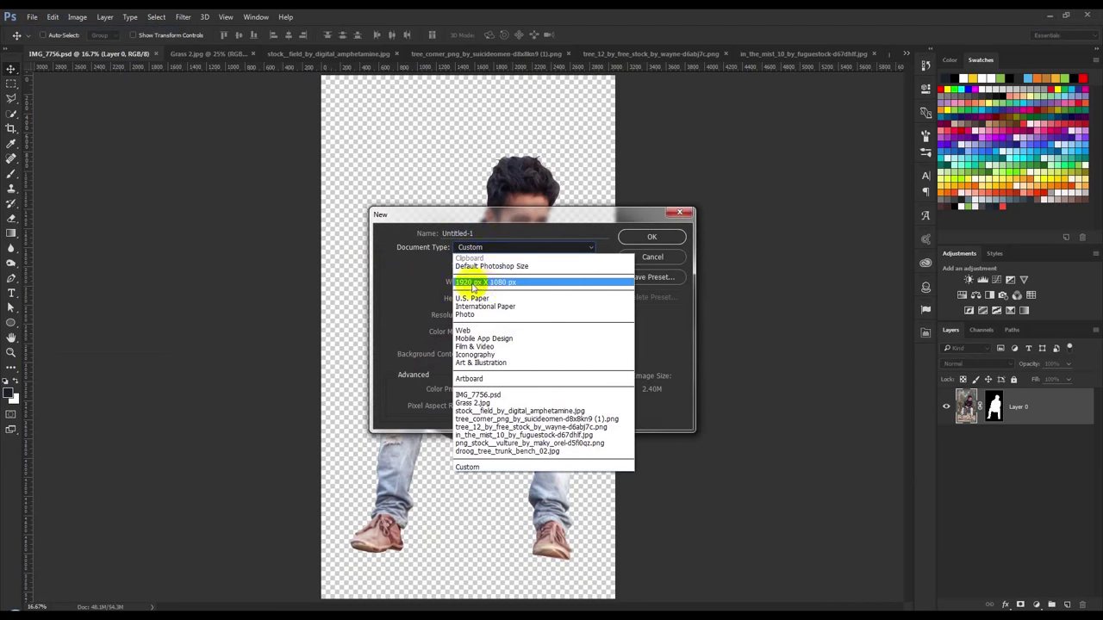
pyautogui.click(482, 285)
pyautogui.press('Tab')
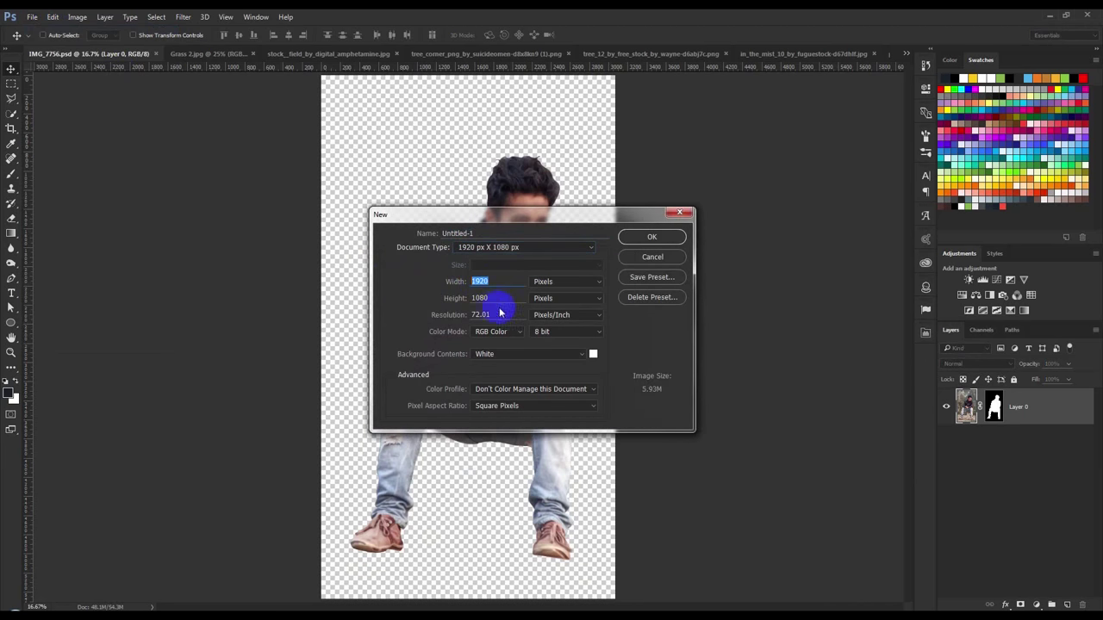
pyautogui.press('Tab')
pyautogui.write('7')
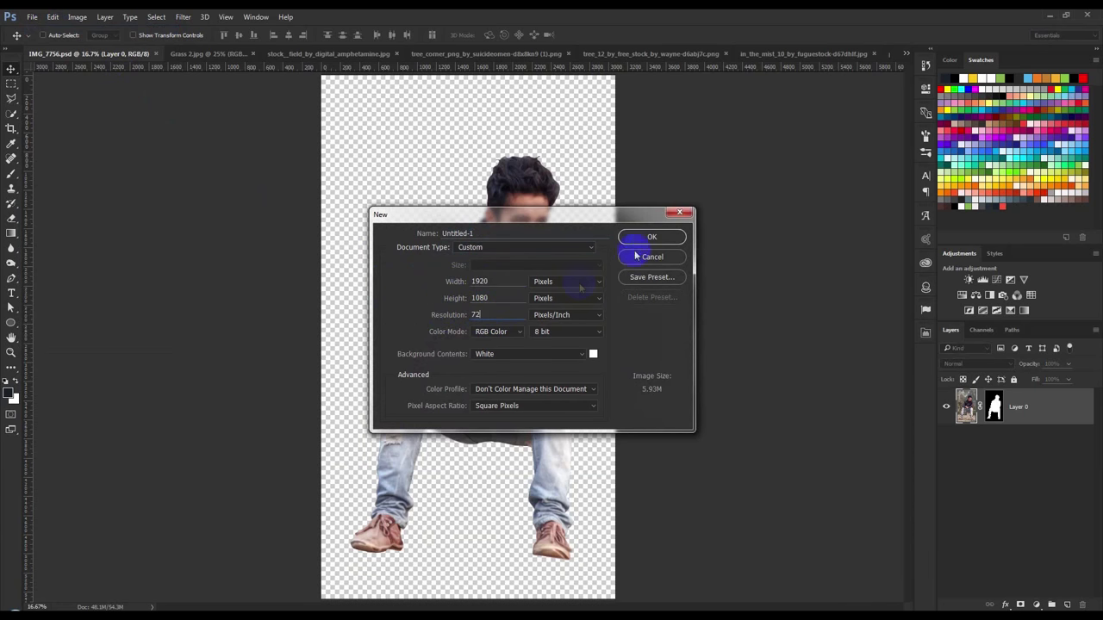
pyautogui.click(644, 242)
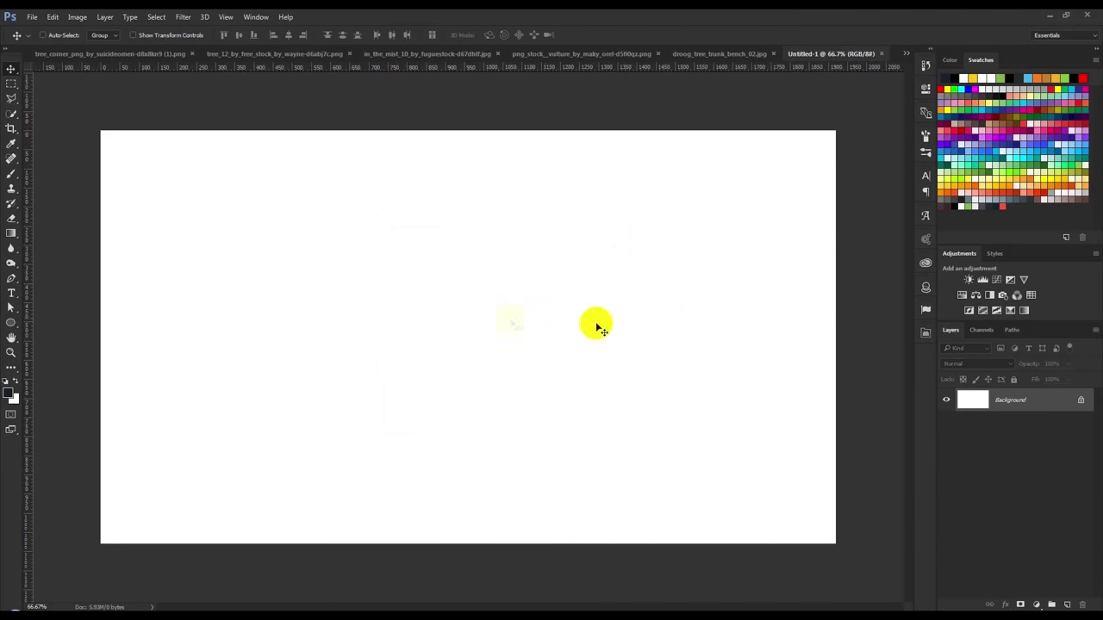
# Add a Solid Color fill layer in dark grey 393939.
pyautogui.click(1036, 605)
pyautogui.click(1019, 356)
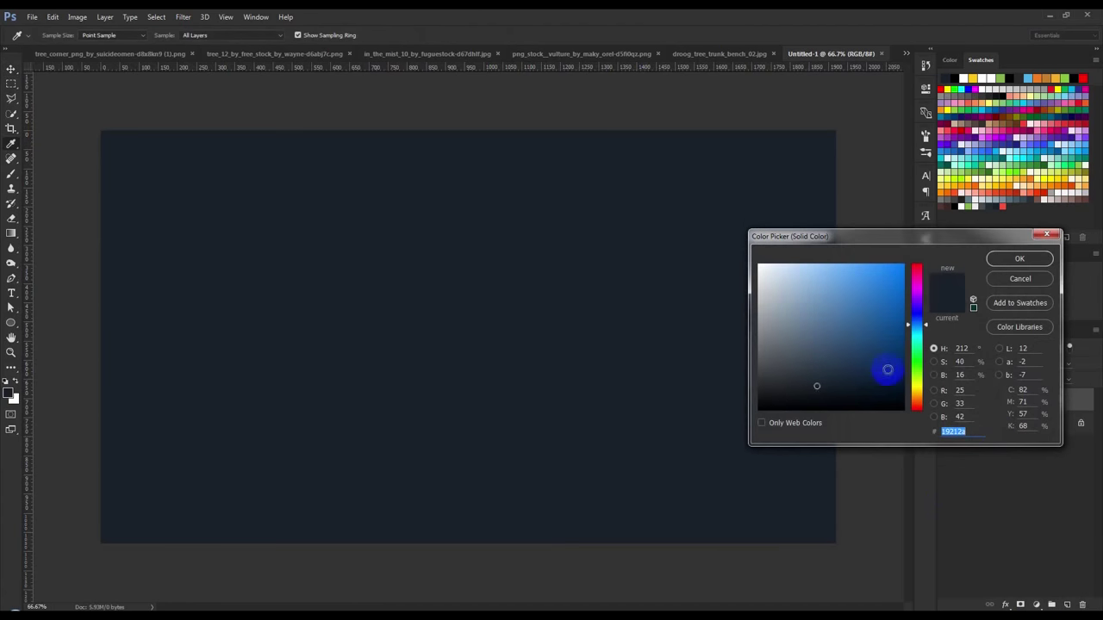
pyautogui.moveTo(782, 374); pyautogui.dragTo(687, 376)
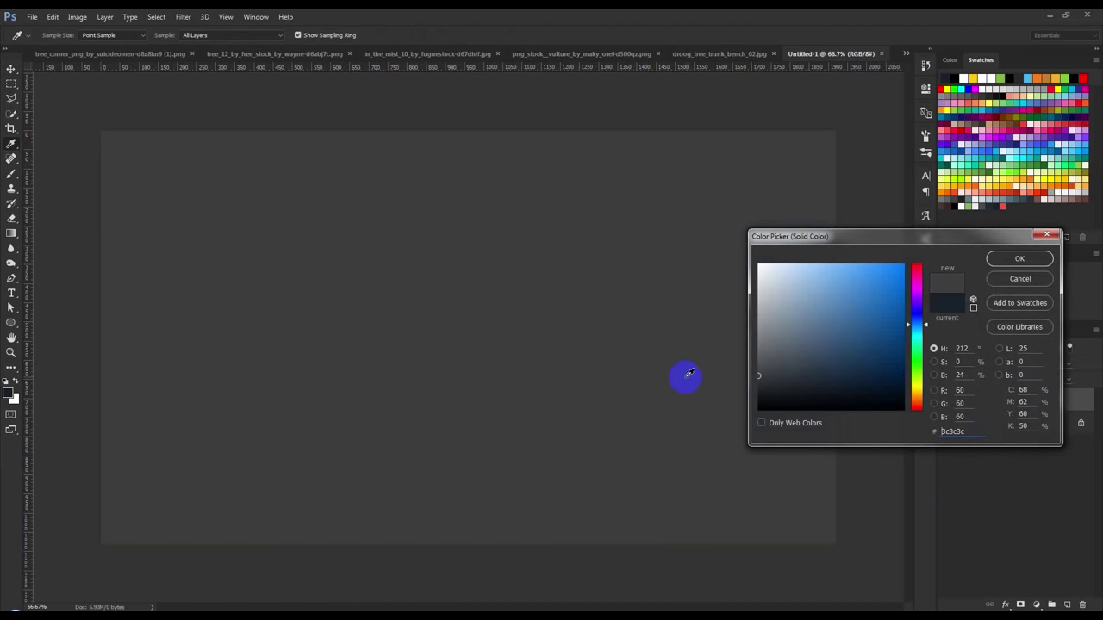
pyautogui.moveTo(595, 382); pyautogui.dragTo(731, 377)
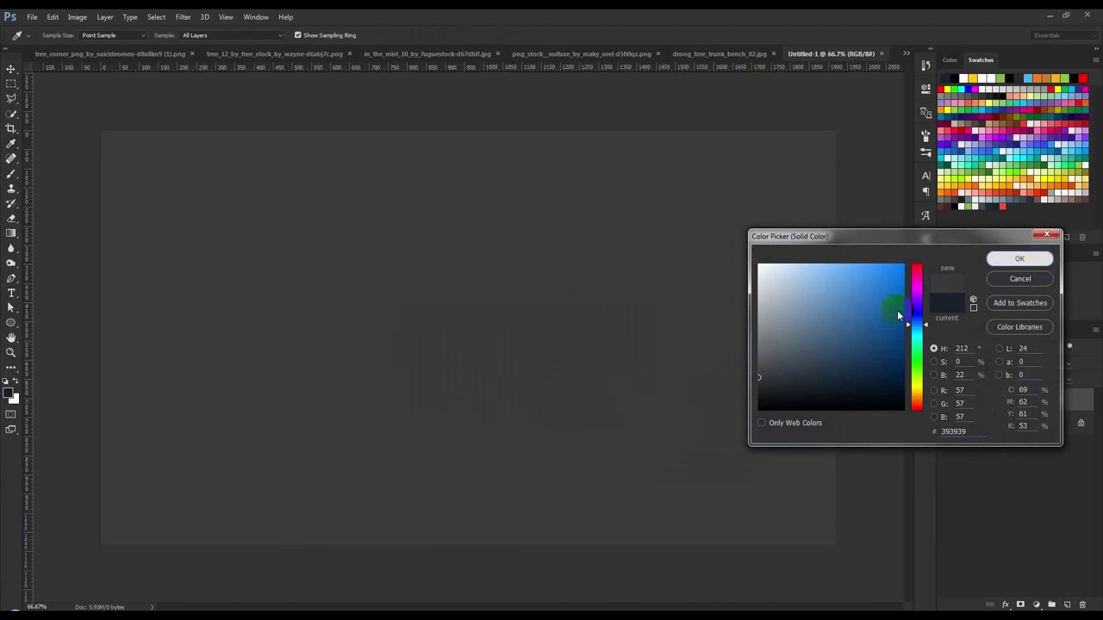
pyautogui.click(1020, 258)
pyautogui.press('v')
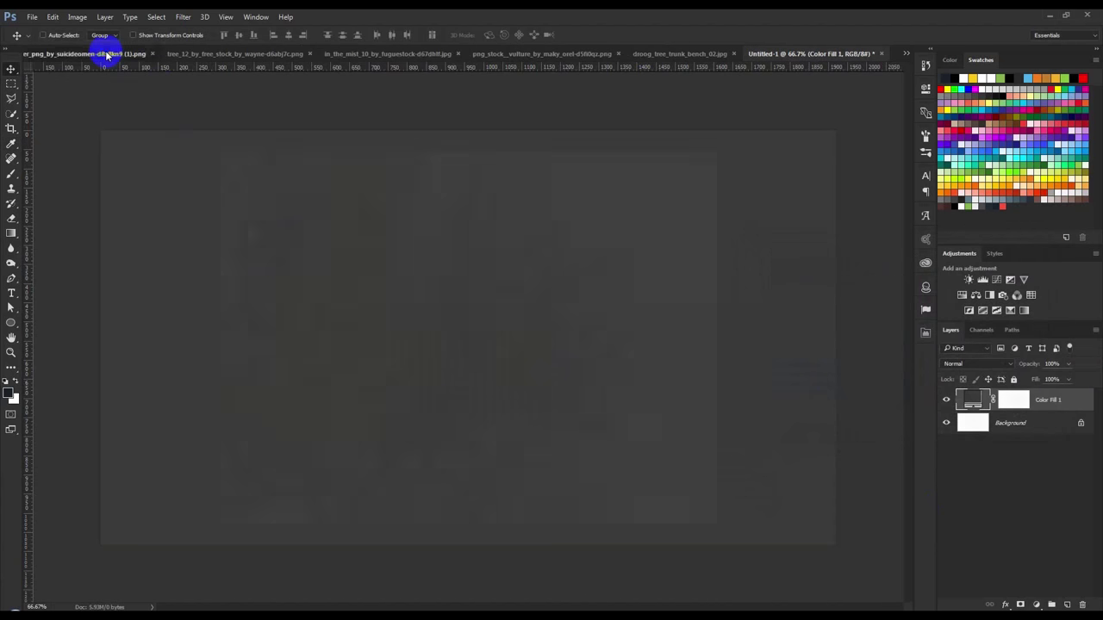
# Browse the corner tree, bare trees, misty field, vulture and bench images, ending on Grass 2.jpg.
pyautogui.click(106, 54)
pyautogui.click(301, 55)
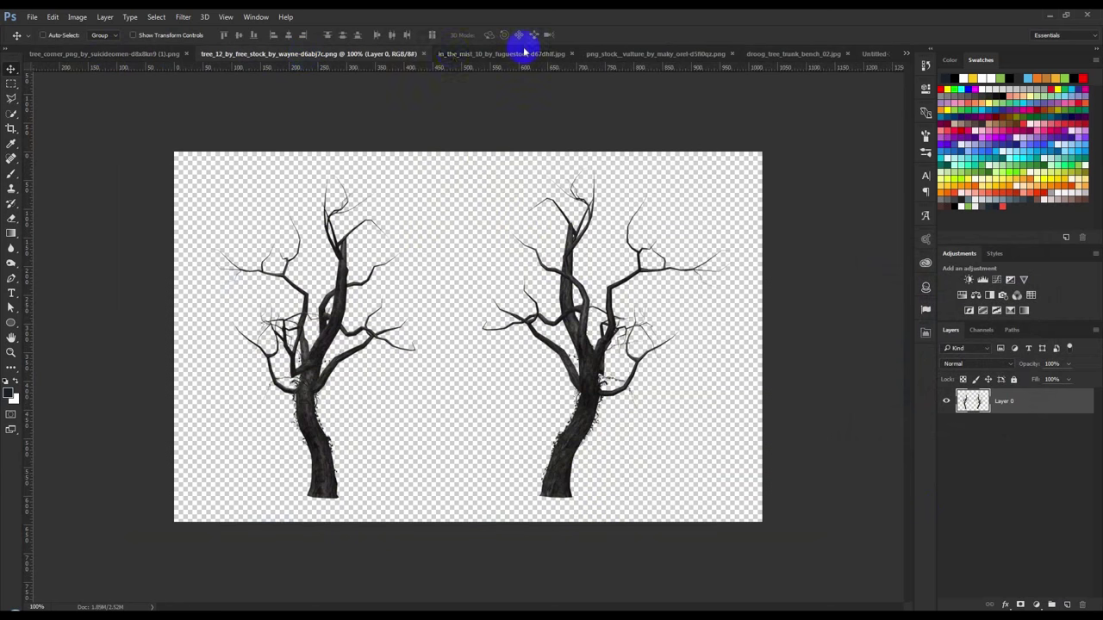
pyautogui.click(487, 53)
pyautogui.click(681, 54)
pyautogui.click(771, 53)
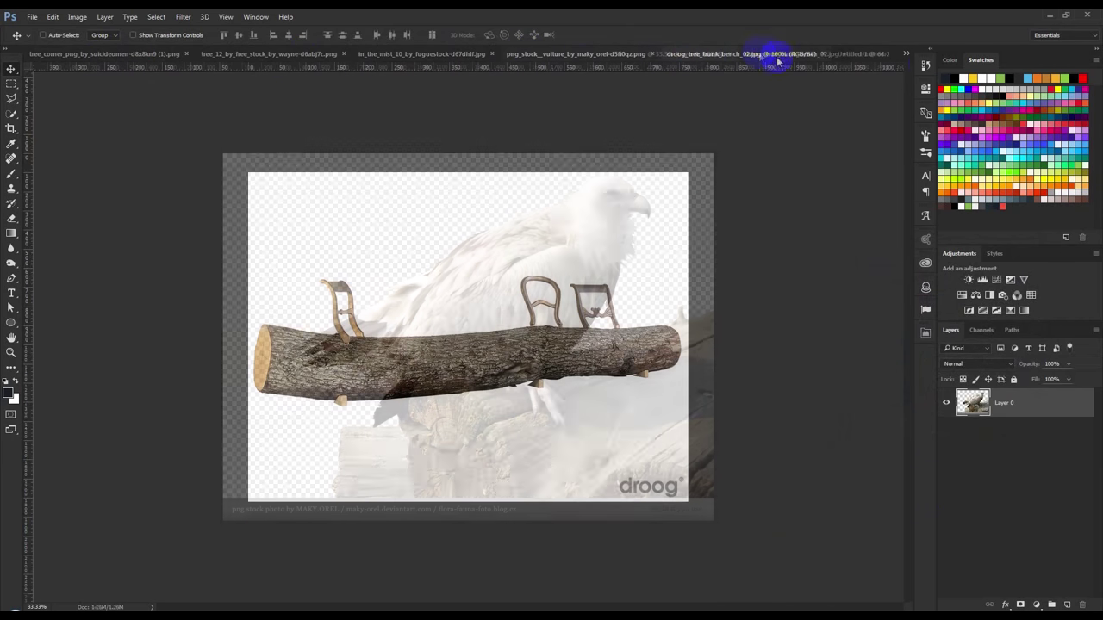
pyautogui.click(906, 53)
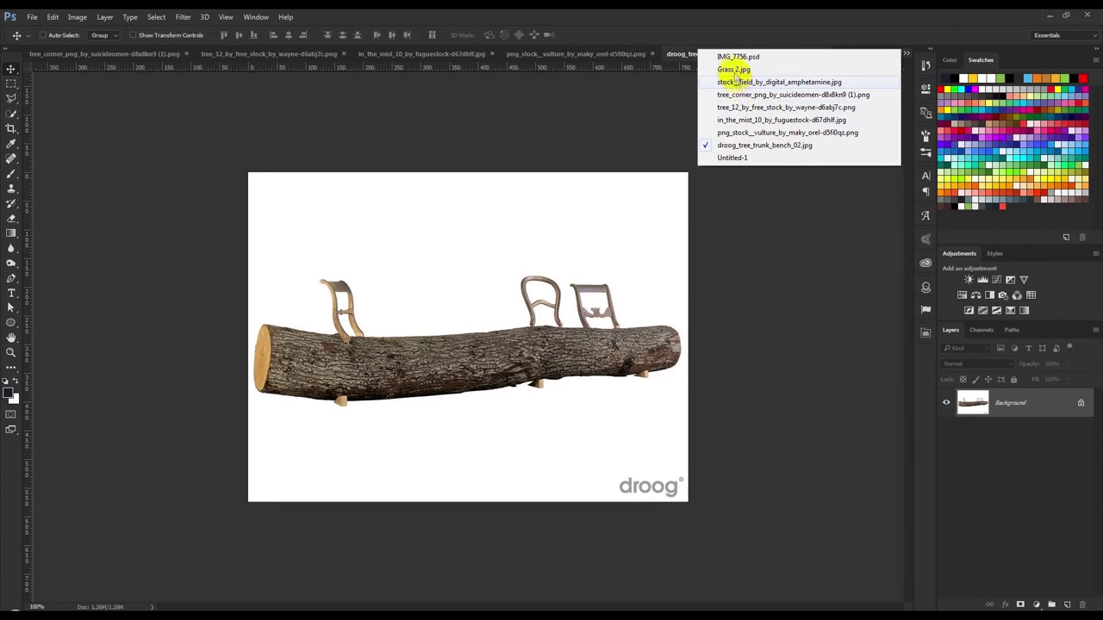
pyautogui.click(733, 69)
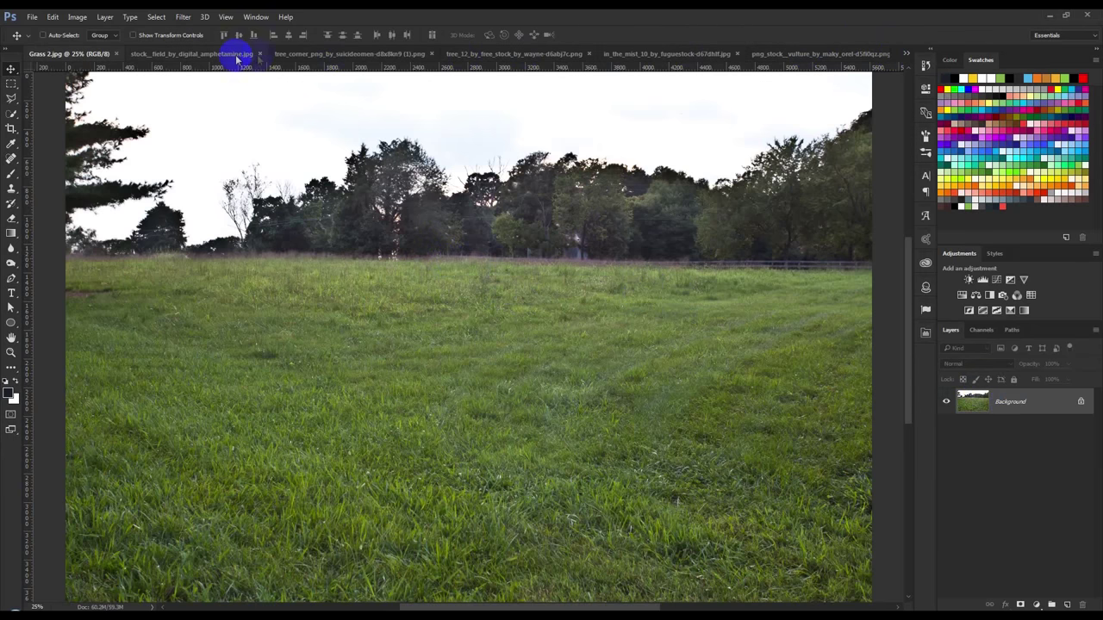
# Duplicate the Grass 2.jpg Background layer into the Untitled-1 document.
pyautogui.rightClick(1044, 408)
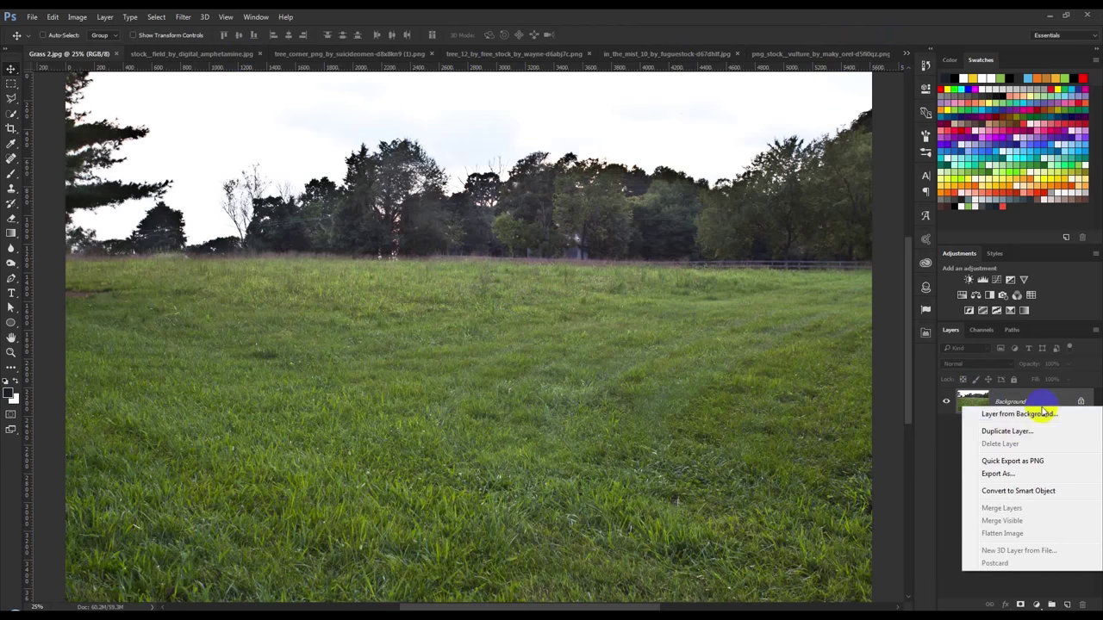
pyautogui.click(985, 434)
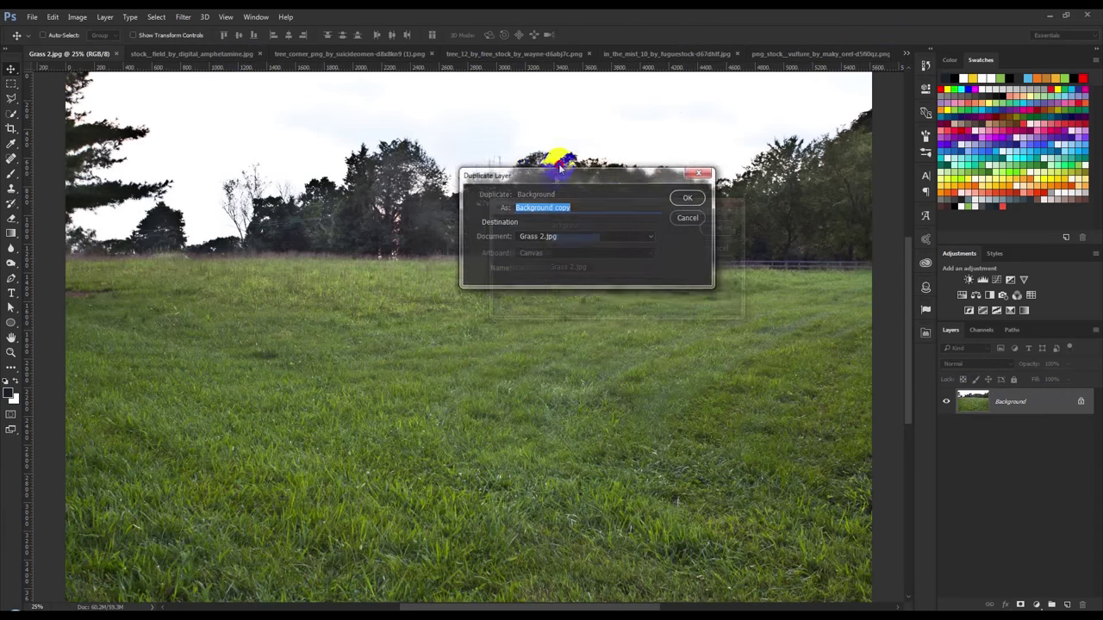
pyautogui.moveTo(520, 179); pyautogui.dragTo(562, 170)
pyautogui.click(521, 227)
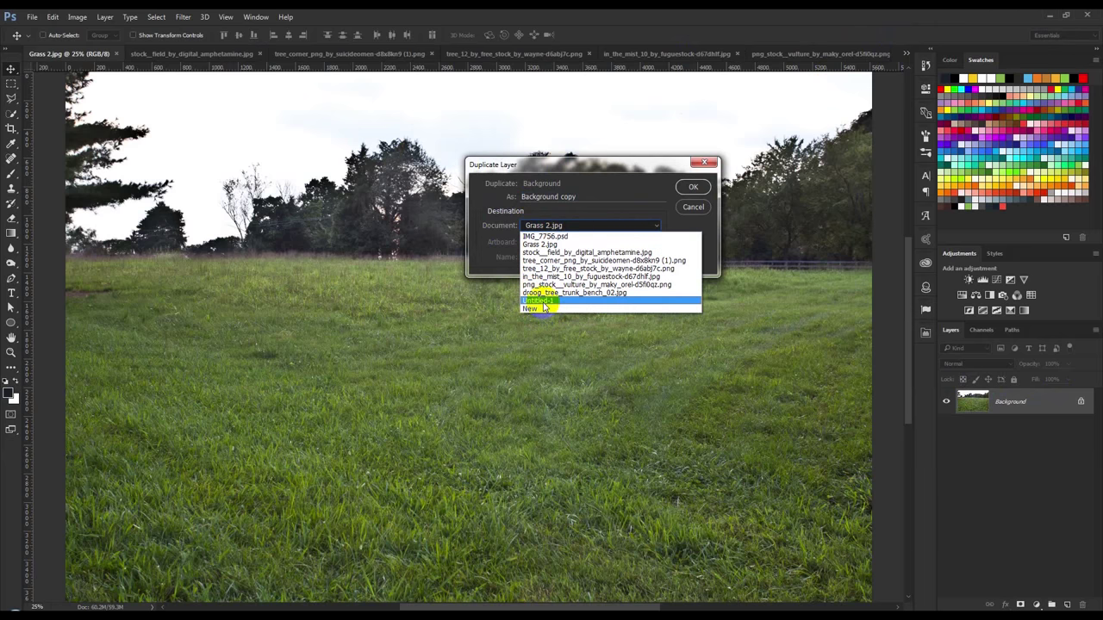
pyautogui.click(543, 301)
pyautogui.click(692, 187)
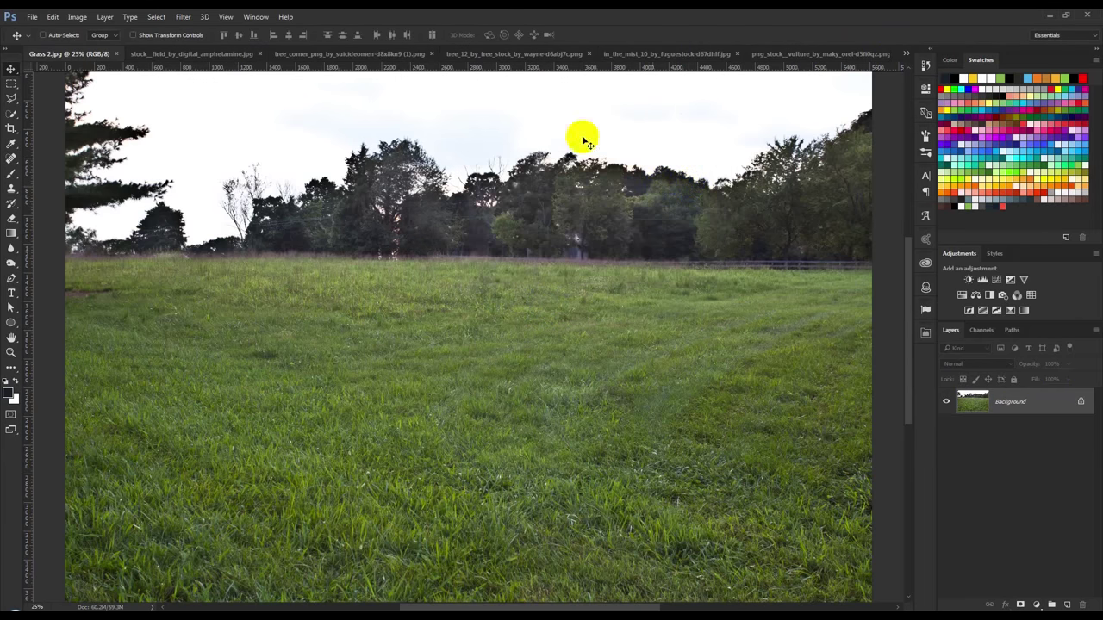
# In Untitled-1, scale the grass layer to 19%, then enlarge it to fill the canvas.
pyautogui.click(906, 54)
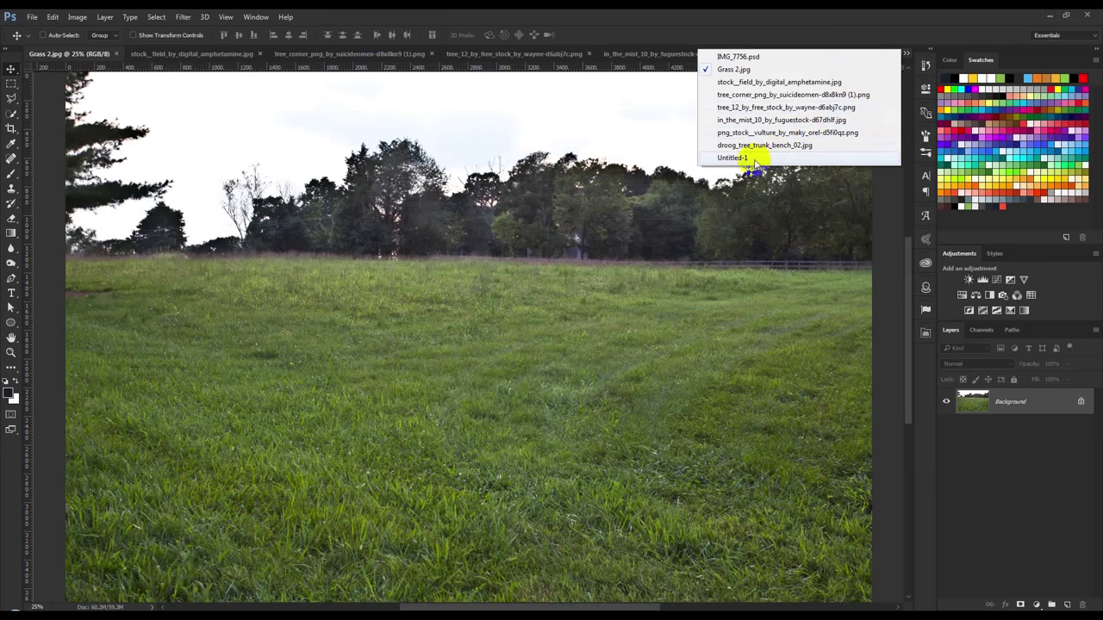
pyautogui.click(750, 157)
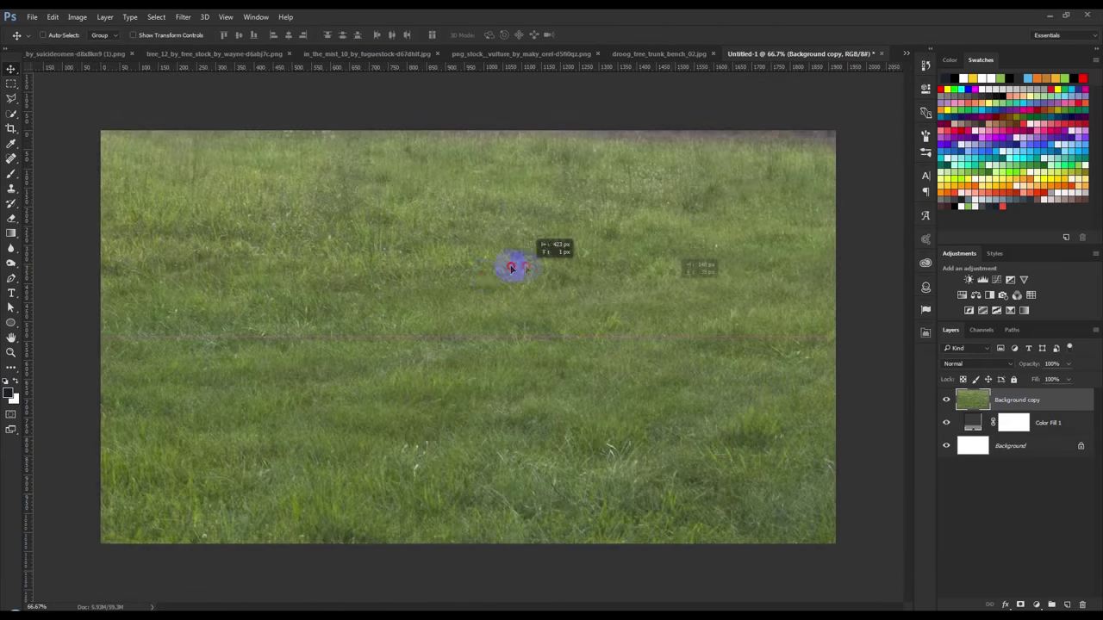
pyautogui.moveTo(673, 309); pyautogui.dragTo(673, 403)
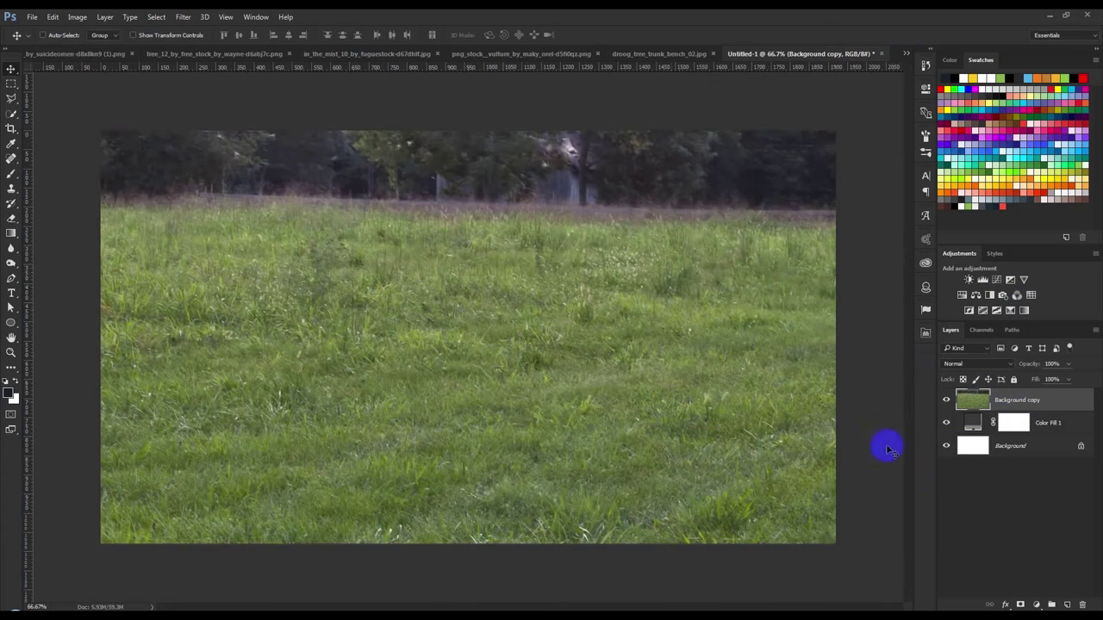
pyautogui.hotkey('ctrl', 't')
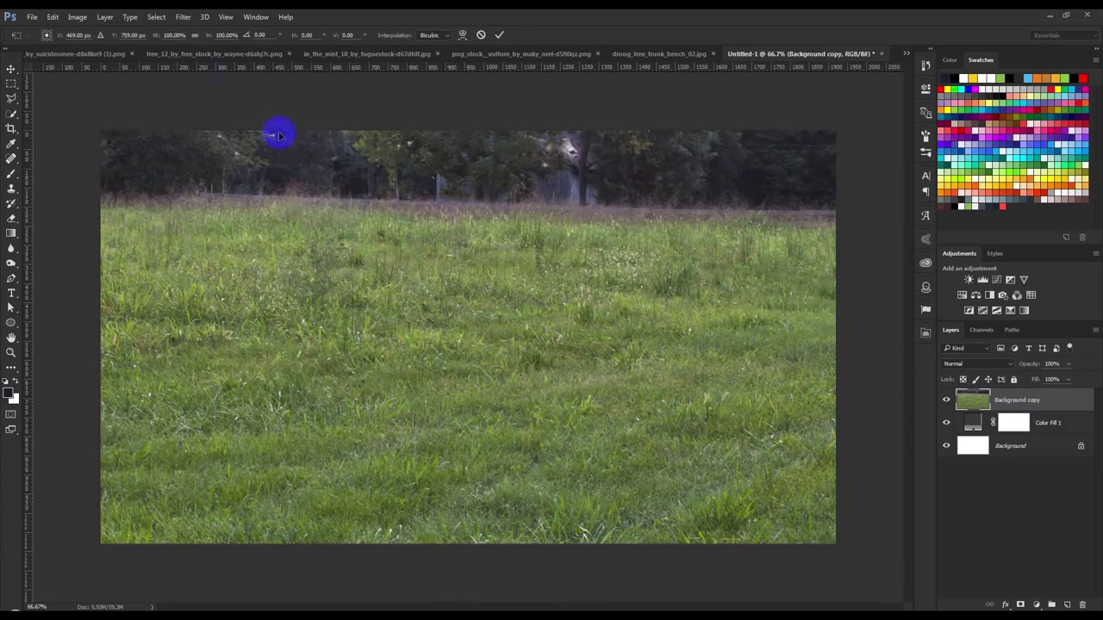
pyautogui.click(157, 38)
pyautogui.write('19')
pyautogui.press('Return')
pyautogui.moveTo(306, 407); pyautogui.dragTo(333, 394)
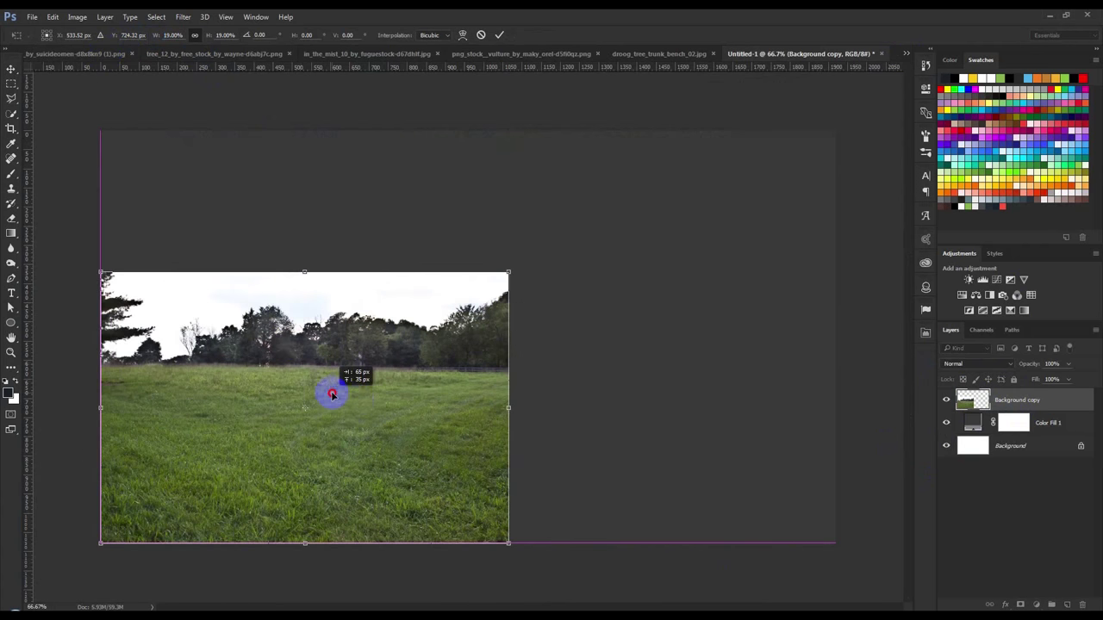
pyautogui.moveTo(509, 274)
pyautogui.mouseDown()
pyautogui.moveTo(1002, 295)
pyautogui.moveTo(972, 292)
pyautogui.mouseUp()
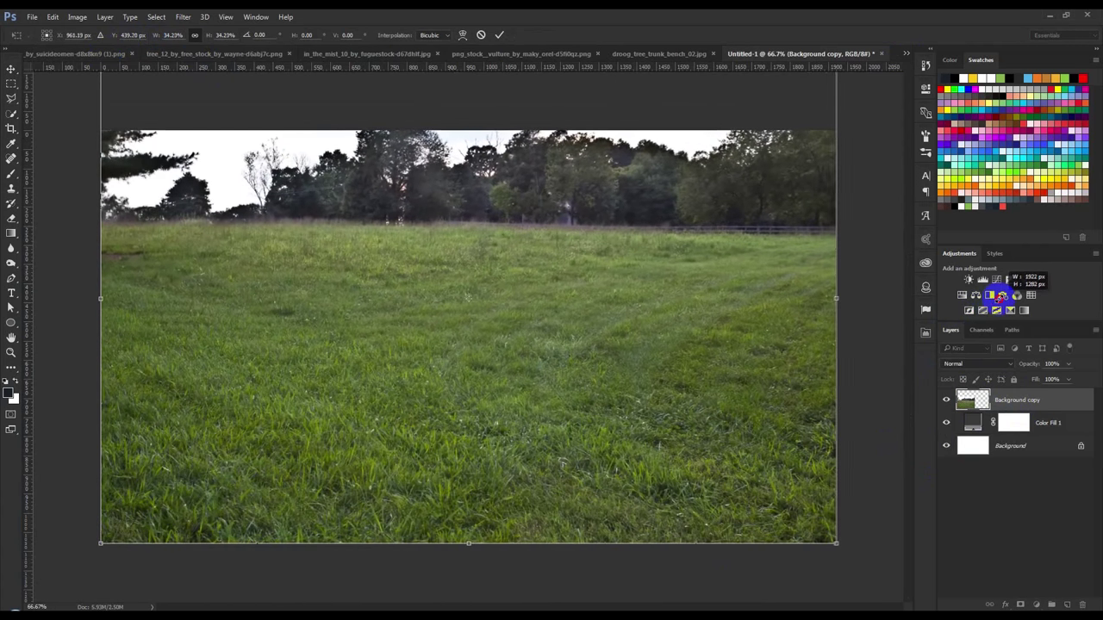
pyautogui.doubleClick(745, 304)
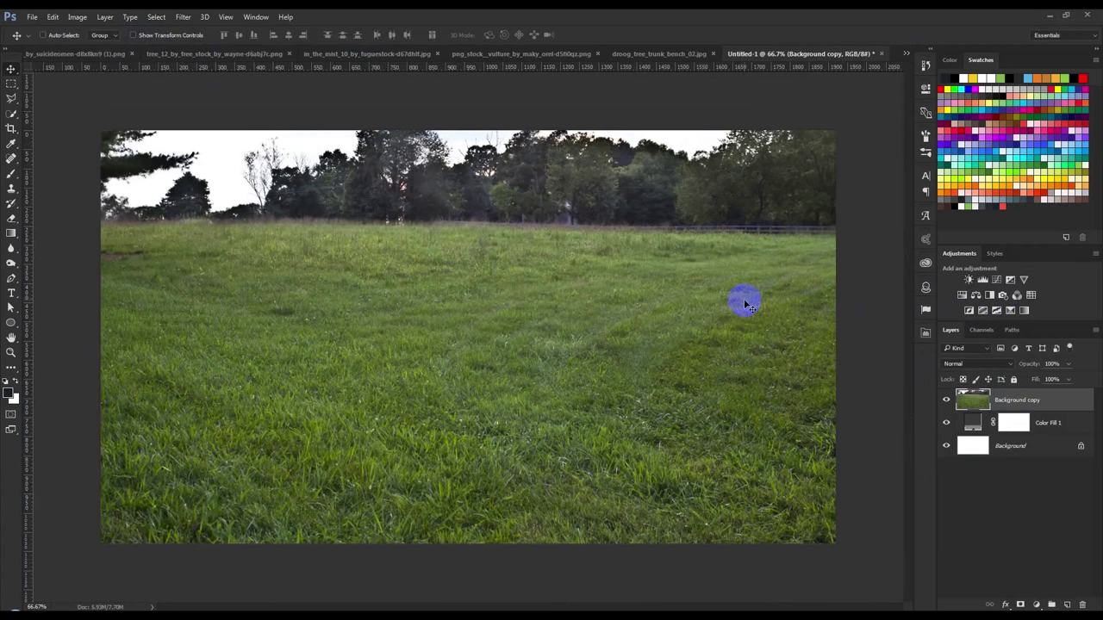
# Preview the corner tree and bare trees images and list the open documents.
pyautogui.click(63, 55)
pyautogui.click(291, 54)
pyautogui.click(906, 53)
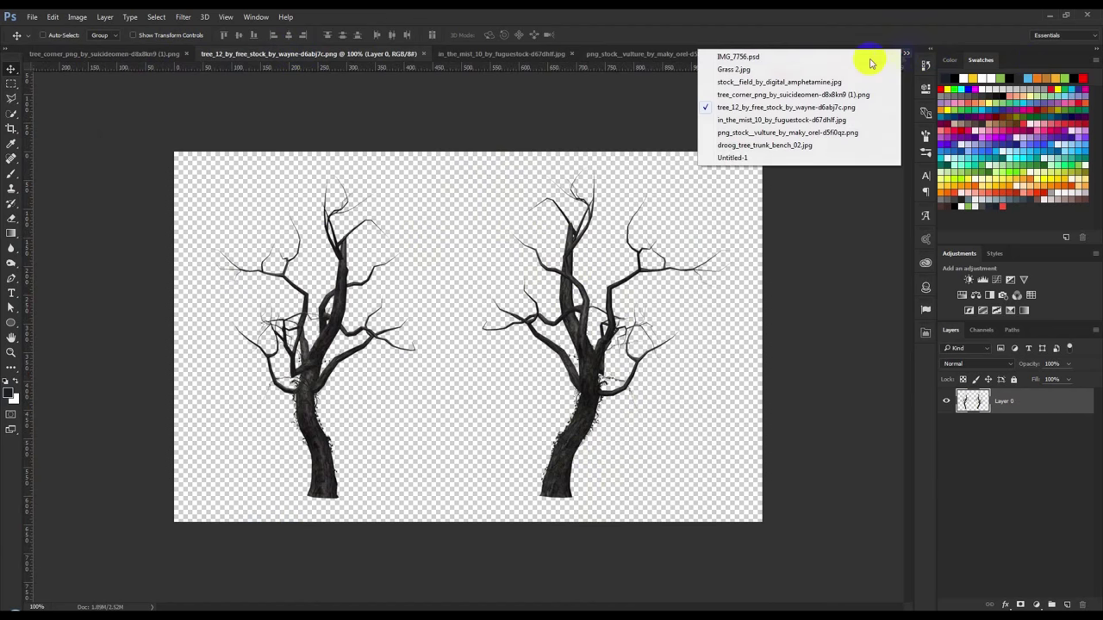
# Close Grass 2.jpg and duplicate the cloudy field photo's layer into Untitled-1.
pyautogui.click(739, 66)
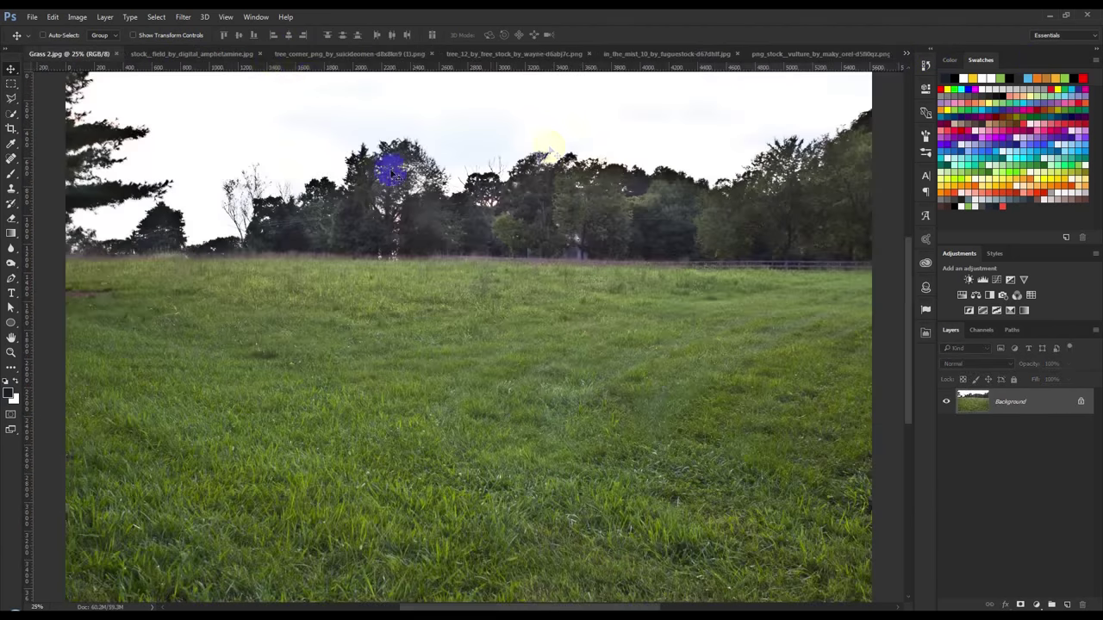
pyautogui.click(116, 53)
pyautogui.click(125, 54)
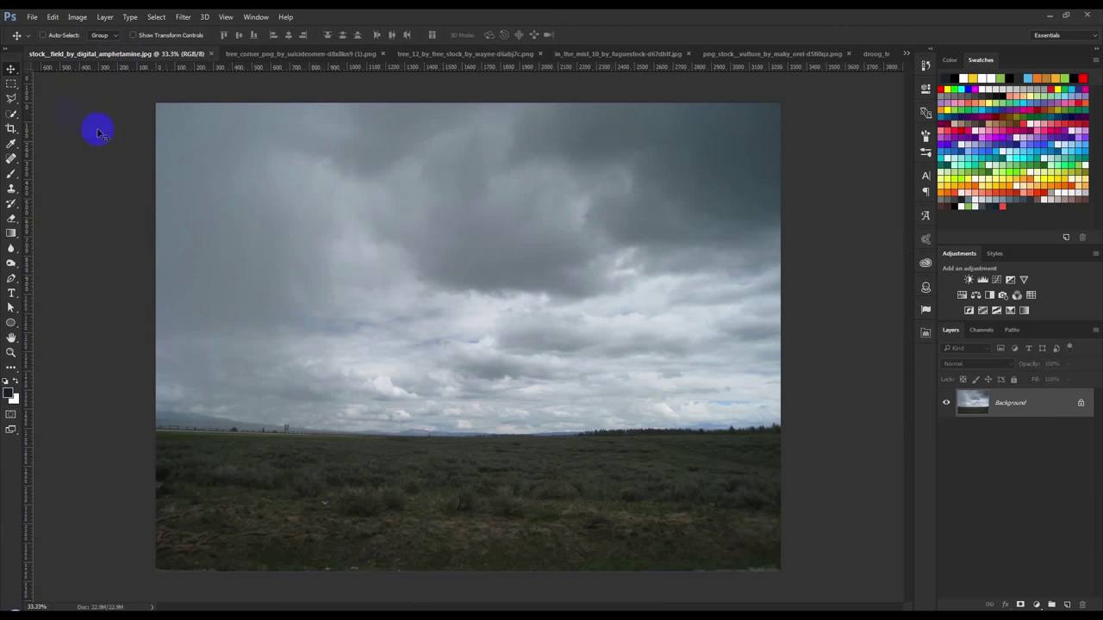
pyautogui.rightClick(1003, 415)
pyautogui.click(993, 433)
pyautogui.click(579, 228)
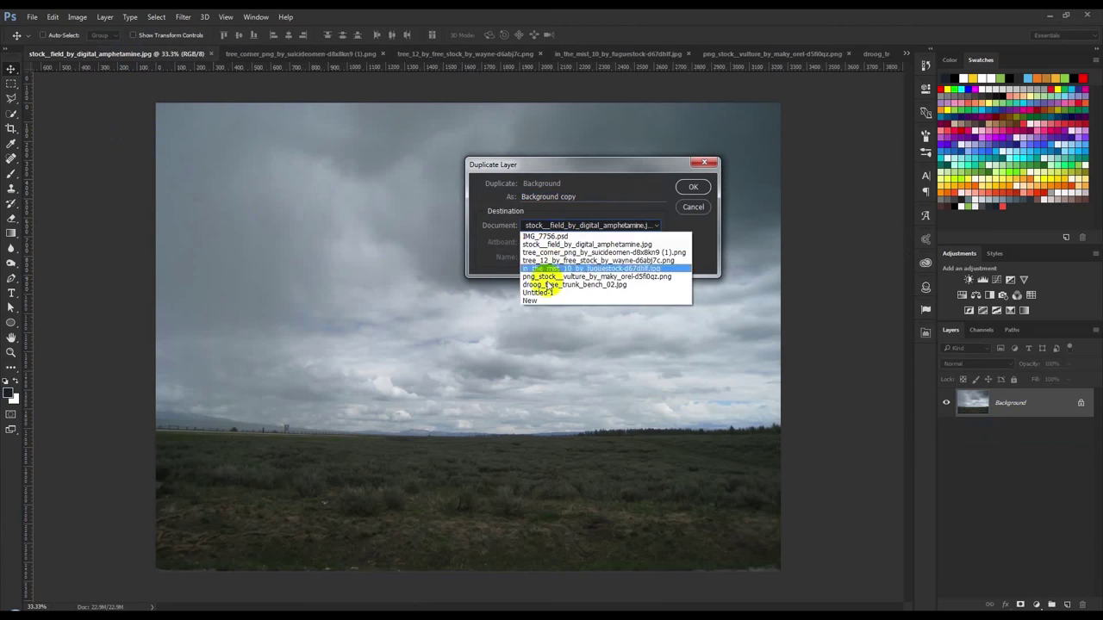
pyautogui.click(536, 294)
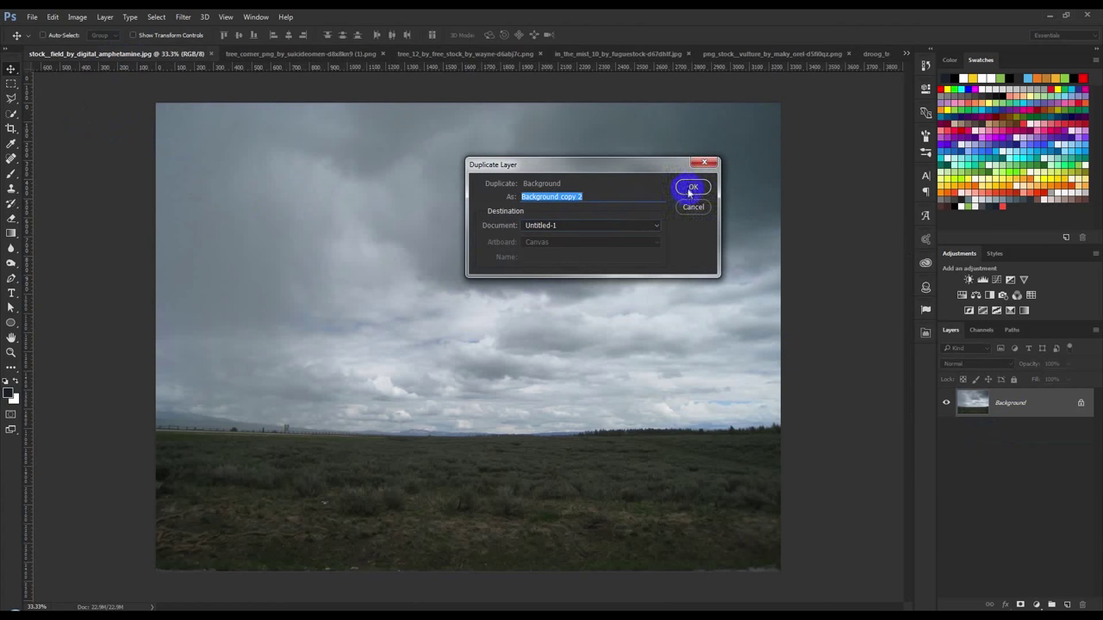
pyautogui.click(691, 188)
# Close the stock photo and scale the cloudy field layer to 59%, spanning the canvas width.
pyautogui.click(219, 54)
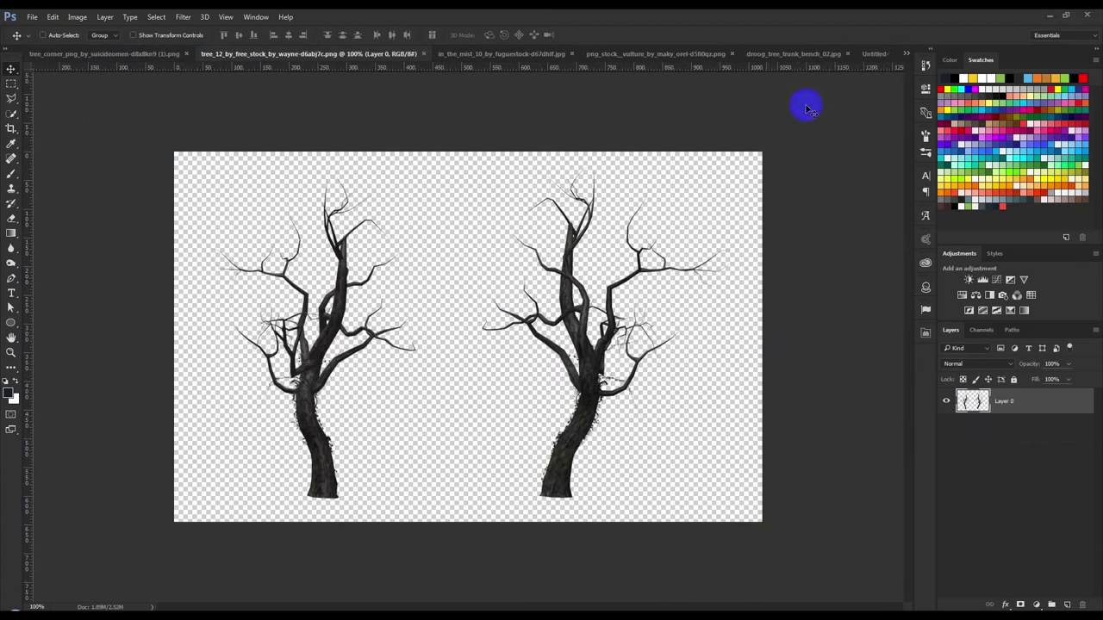
pyautogui.click(871, 54)
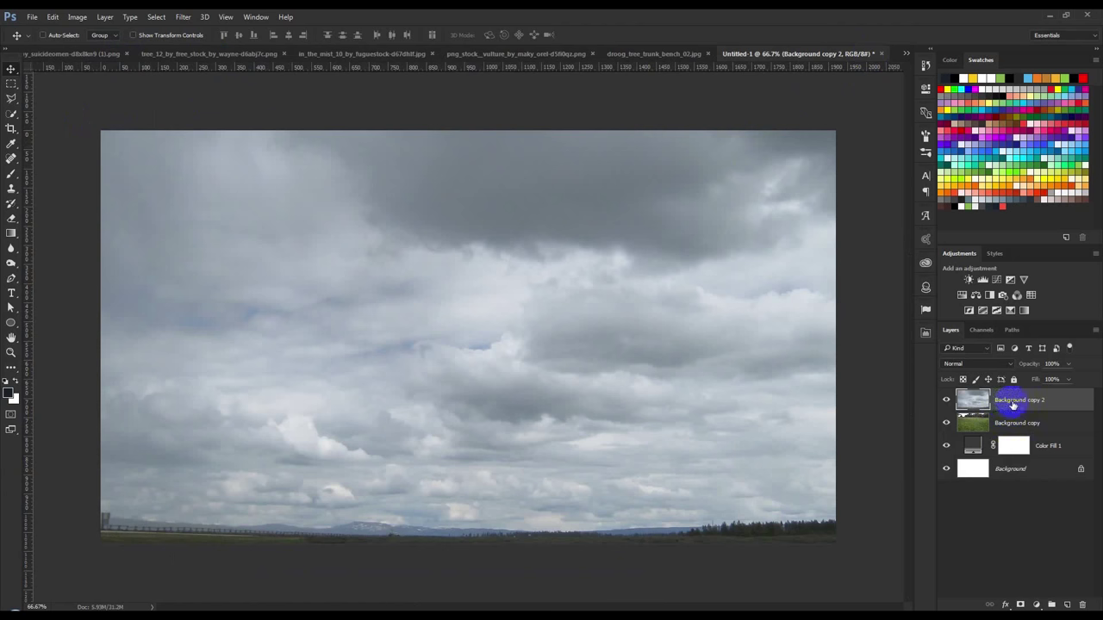
pyautogui.hotkey('ctrl', 't')
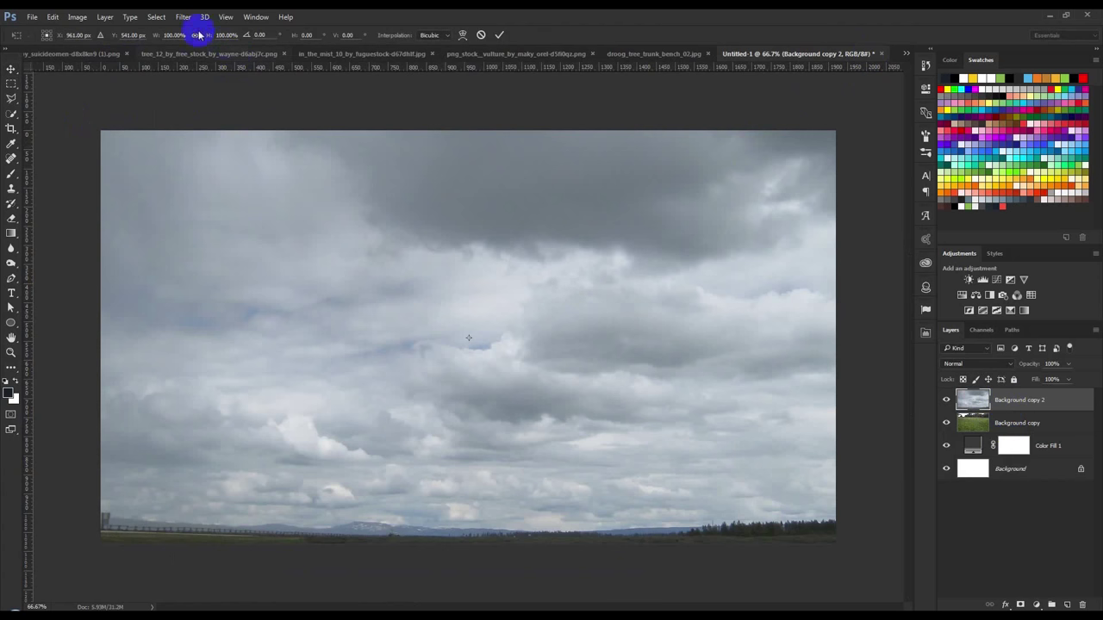
pyautogui.write('47')
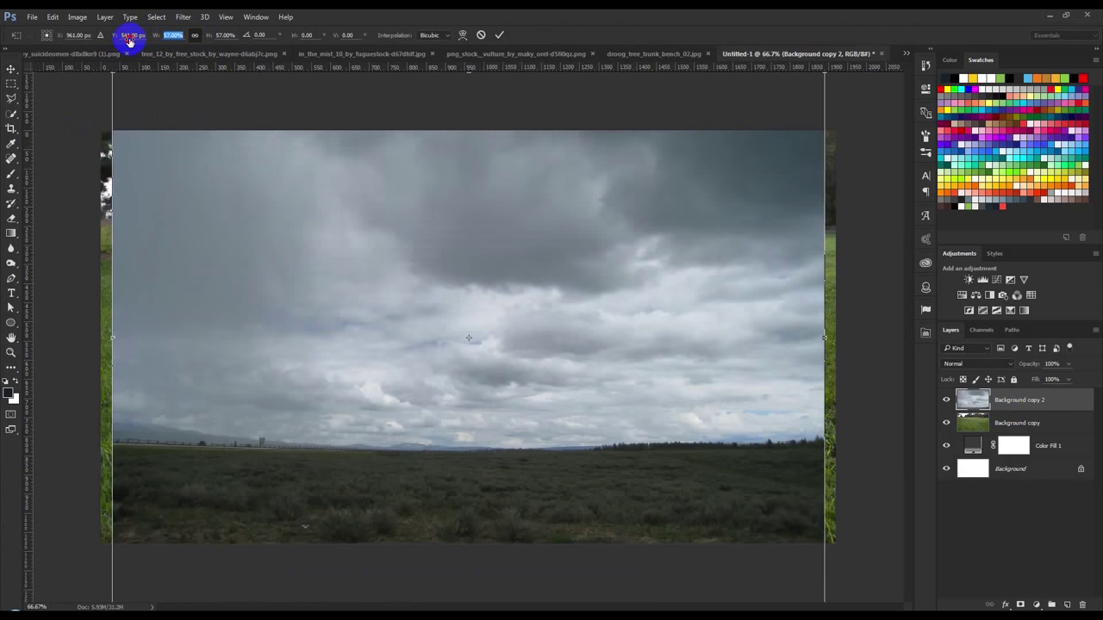
pyautogui.moveTo(468, 337); pyautogui.dragTo(413, 285)
pyautogui.moveTo(682, 486); pyautogui.dragTo(850, 586)
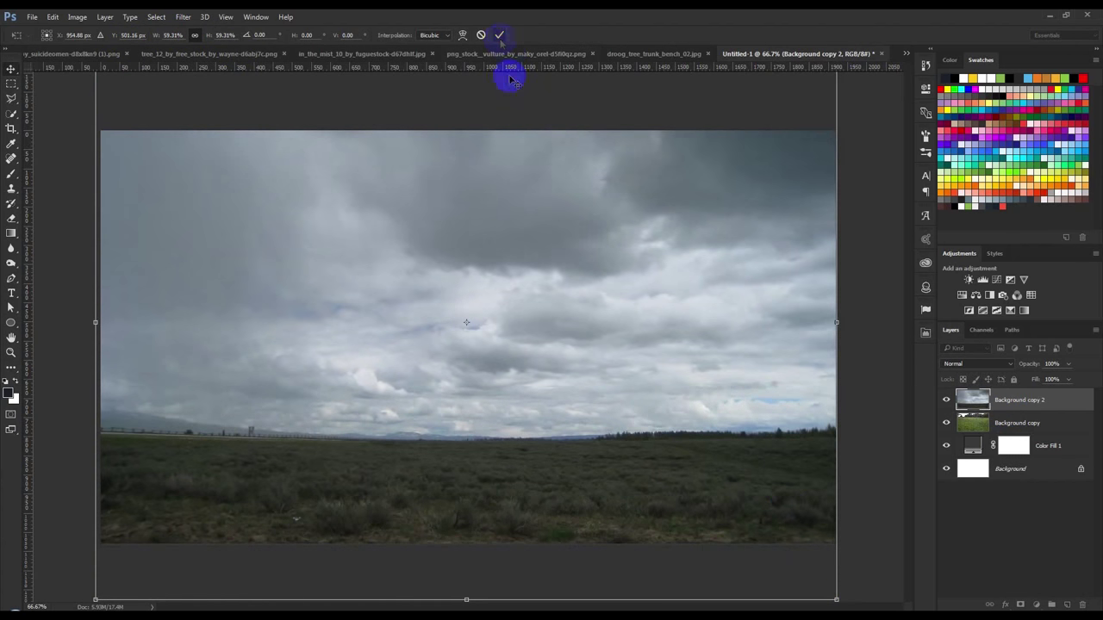
pyautogui.click(499, 35)
pyautogui.moveTo(569, 377); pyautogui.dragTo(569, 261)
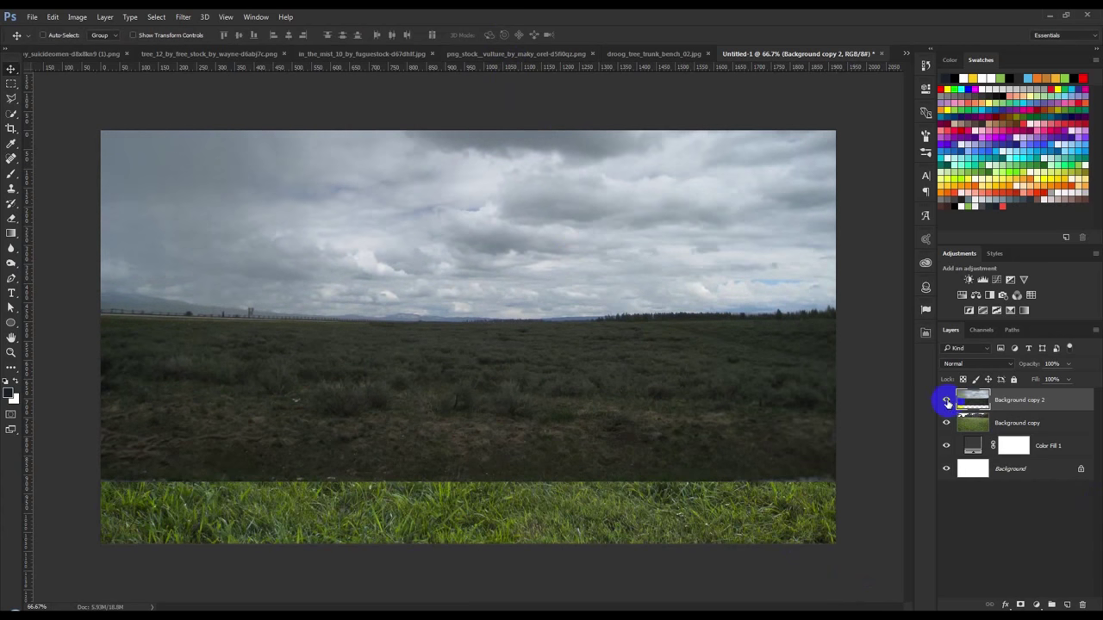
# Move the grass photo lower on the canvas and place its layer above the sky layer.
pyautogui.click(947, 403)
pyautogui.click(1013, 424)
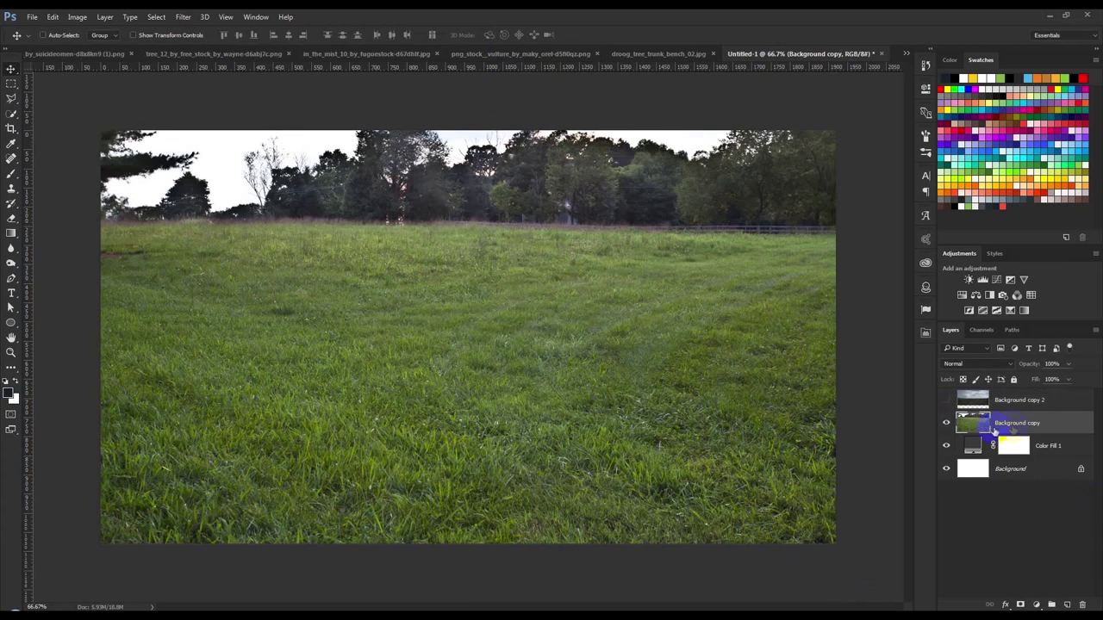
pyautogui.hotkey('ctrl', '-')
pyautogui.moveTo(613, 412); pyautogui.dragTo(573, 438)
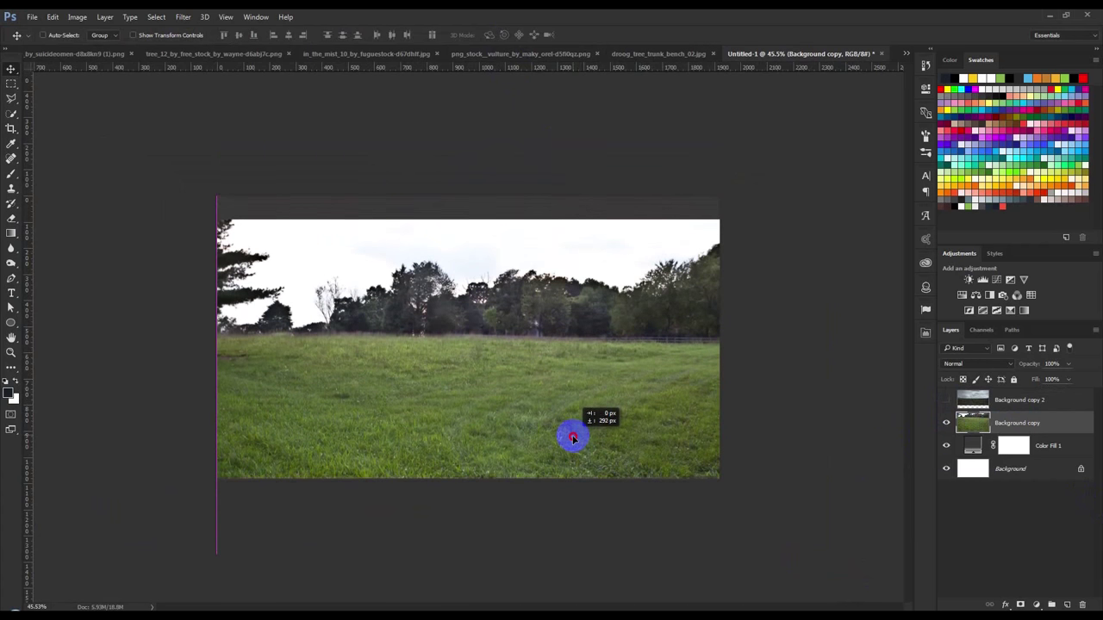
pyautogui.moveTo(573, 438); pyautogui.dragTo(571, 438)
pyautogui.hotkey('ctrl', '+')
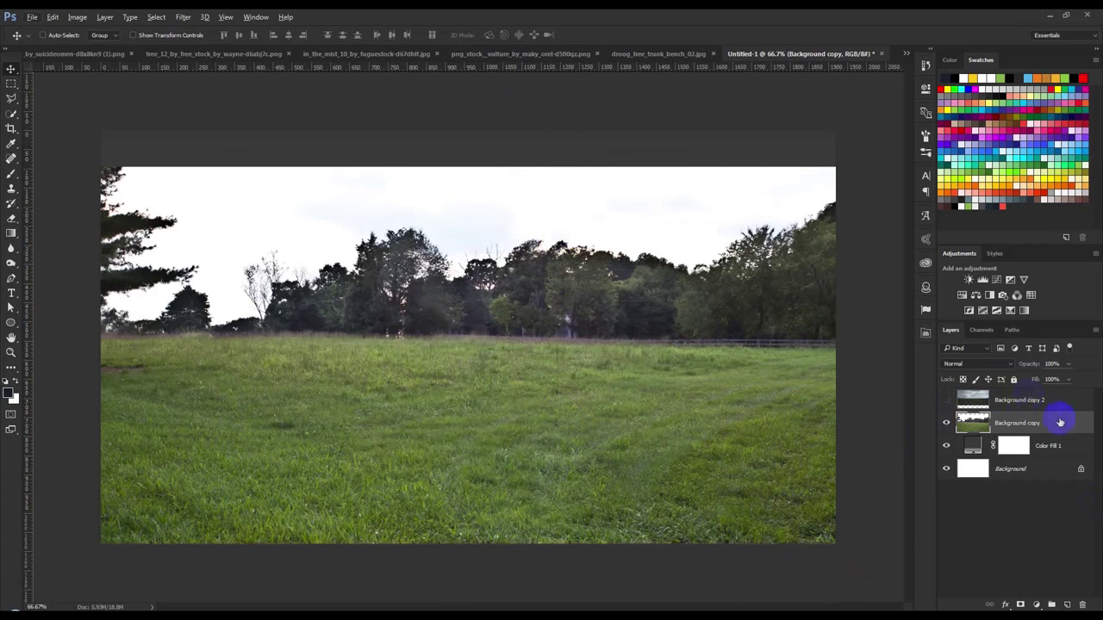
pyautogui.moveTo(1012, 414); pyautogui.dragTo(975, 415)
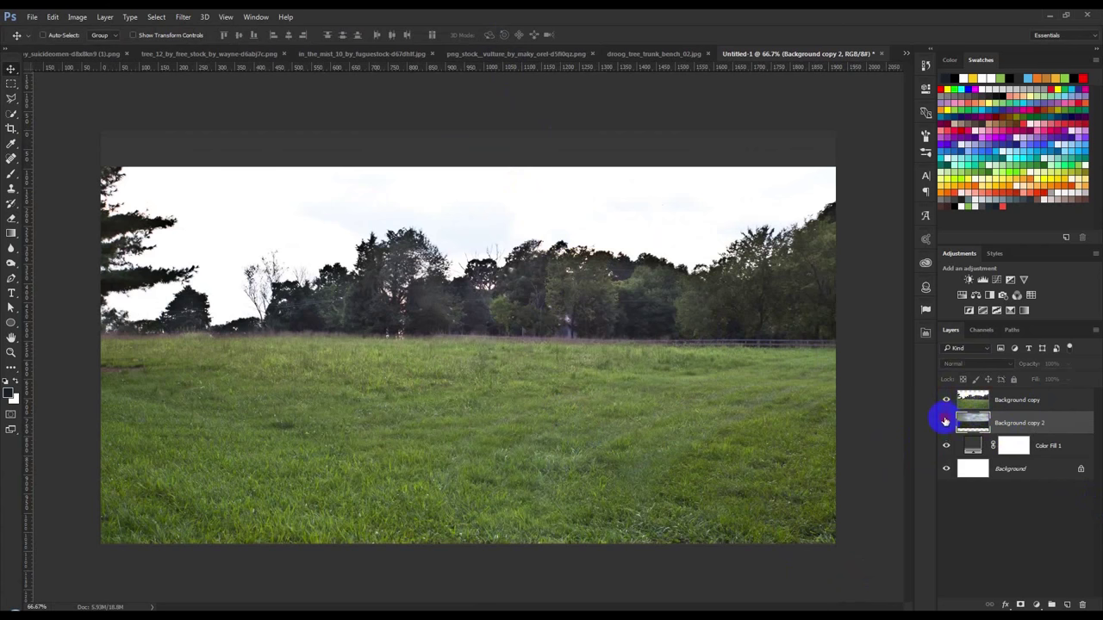
pyautogui.click(945, 423)
pyautogui.click(1003, 401)
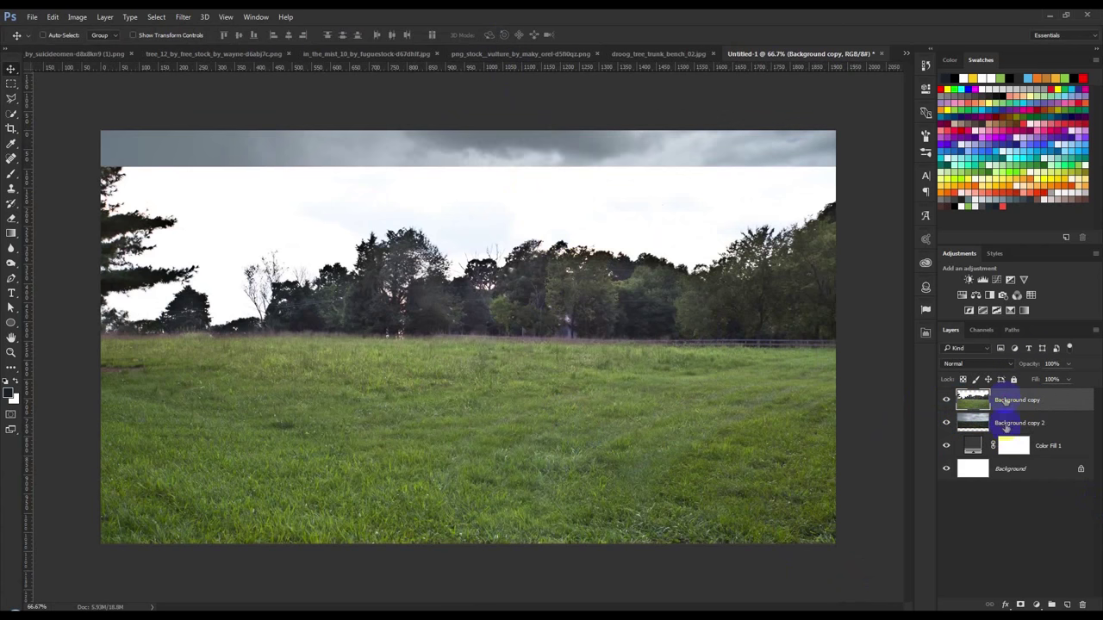
# Mask the grass layer with vertical gradients fading its top and the horizon tree line.
pyautogui.click(1020, 604)
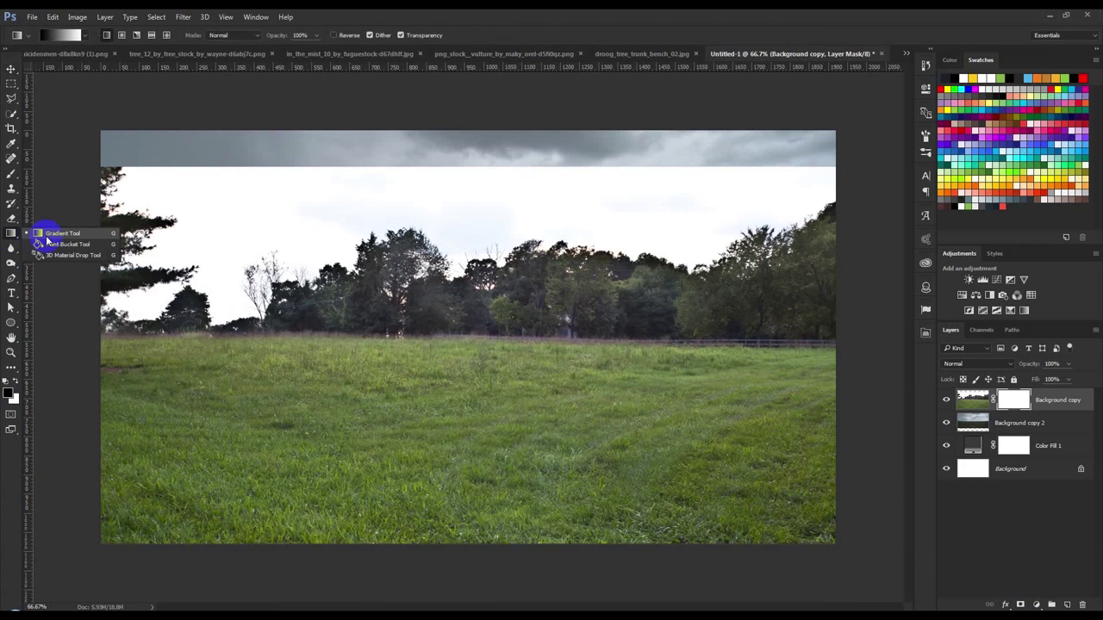
pyautogui.click(45, 235)
pyautogui.moveTo(487, 162); pyautogui.dragTo(472, 331)
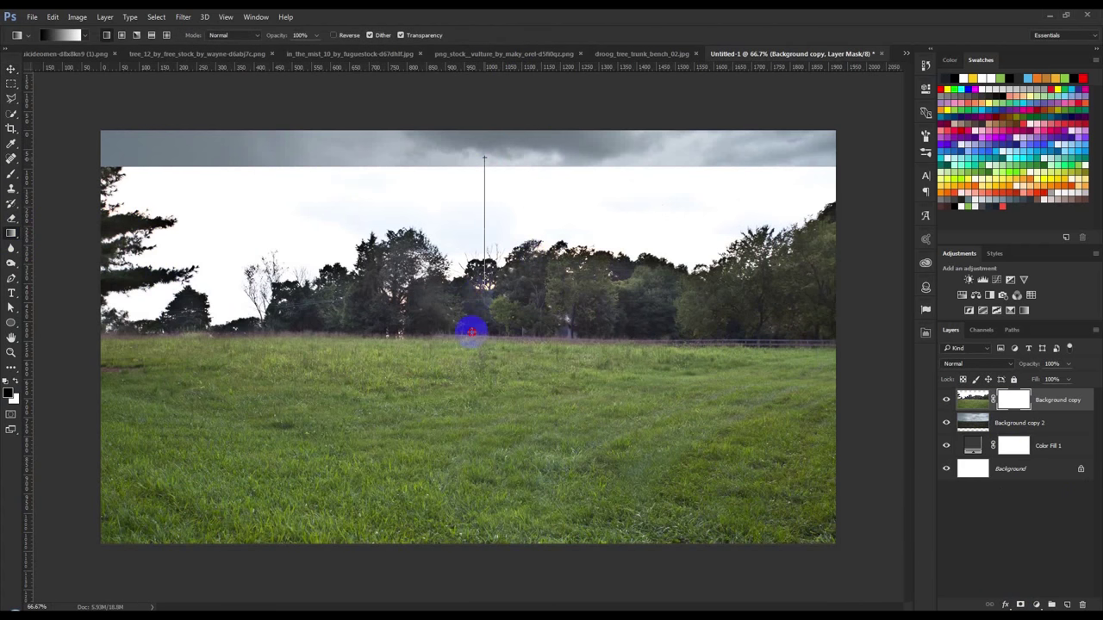
pyautogui.moveTo(476, 379); pyautogui.dragTo(466, 422)
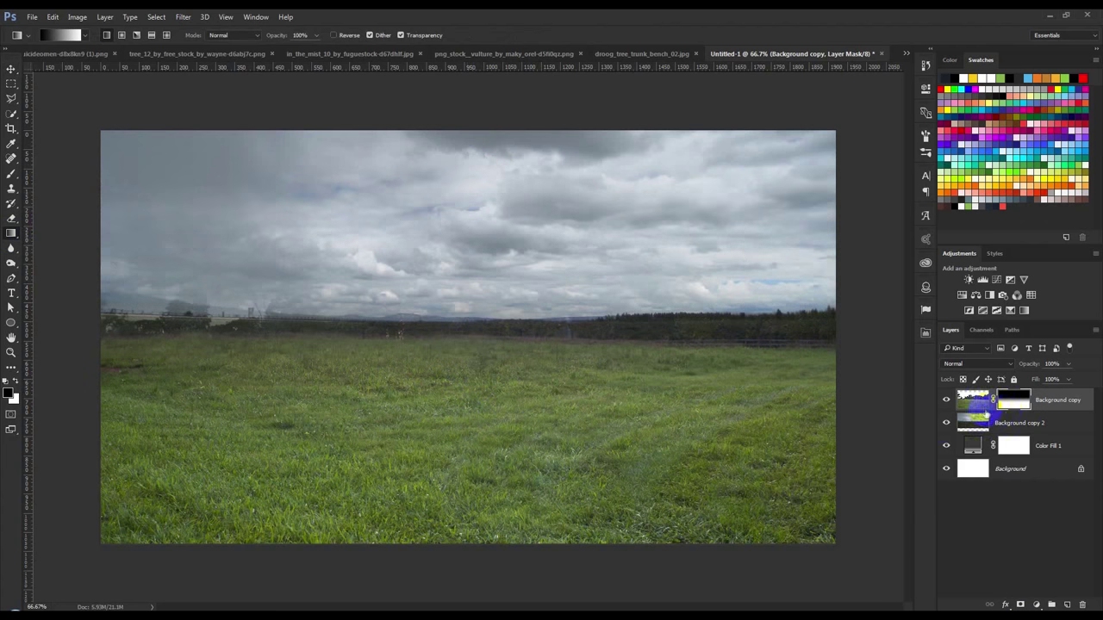
pyautogui.click(945, 423)
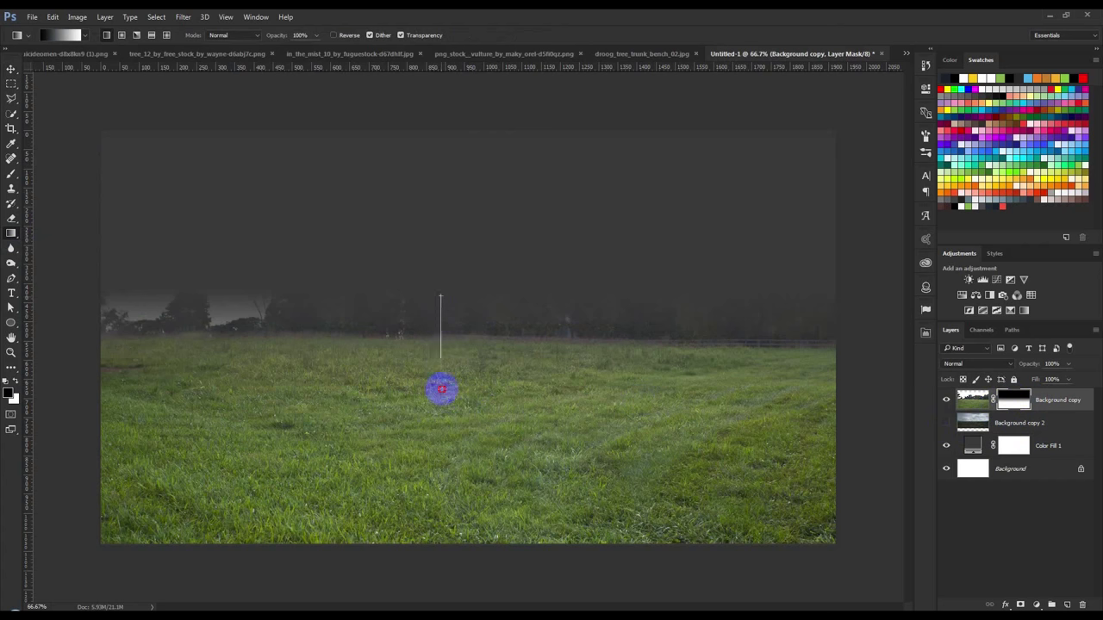
pyautogui.moveTo(447, 317); pyautogui.dragTo(447, 397)
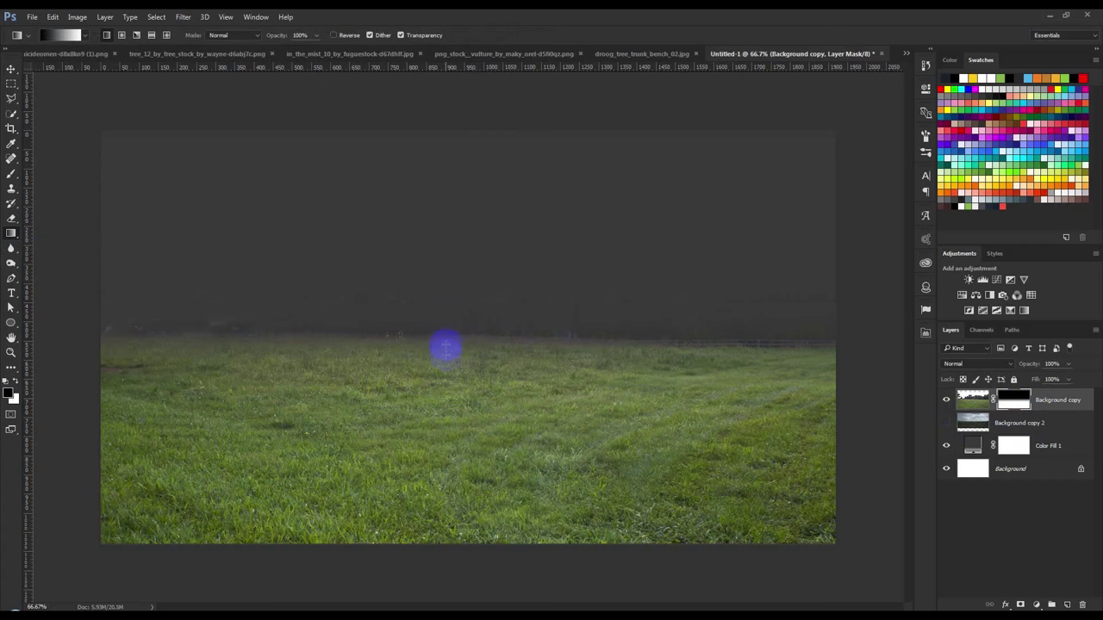
pyautogui.moveTo(446, 338); pyautogui.dragTo(445, 428)
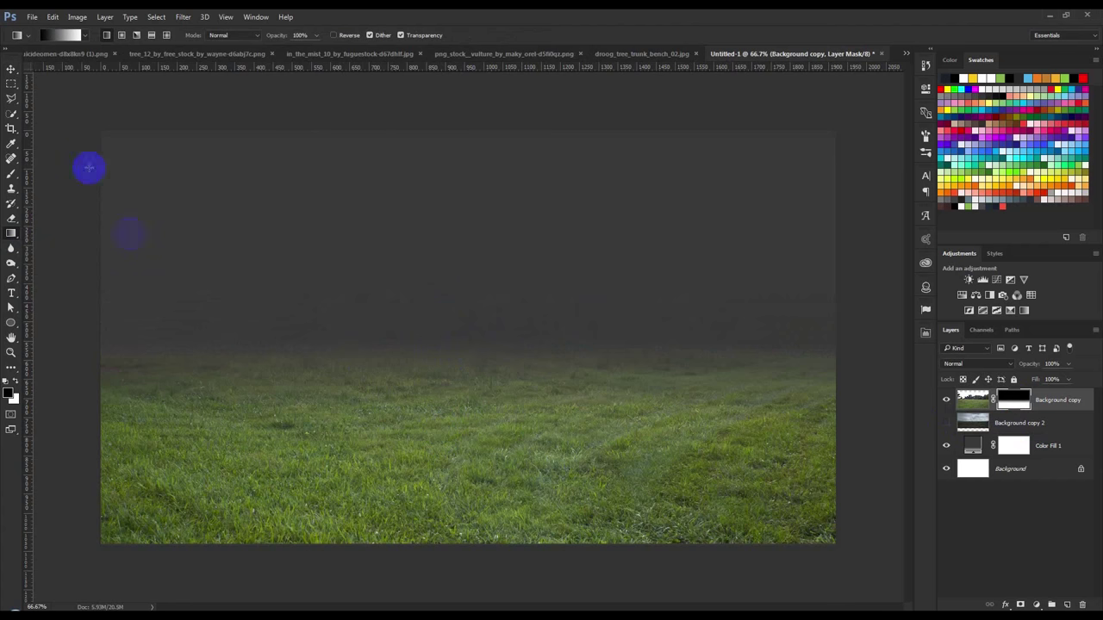
# Nudge the grass layer down slightly and show the sky layer again.
pyautogui.click(12, 69)
pyautogui.moveTo(496, 314); pyautogui.dragTo(496, 342)
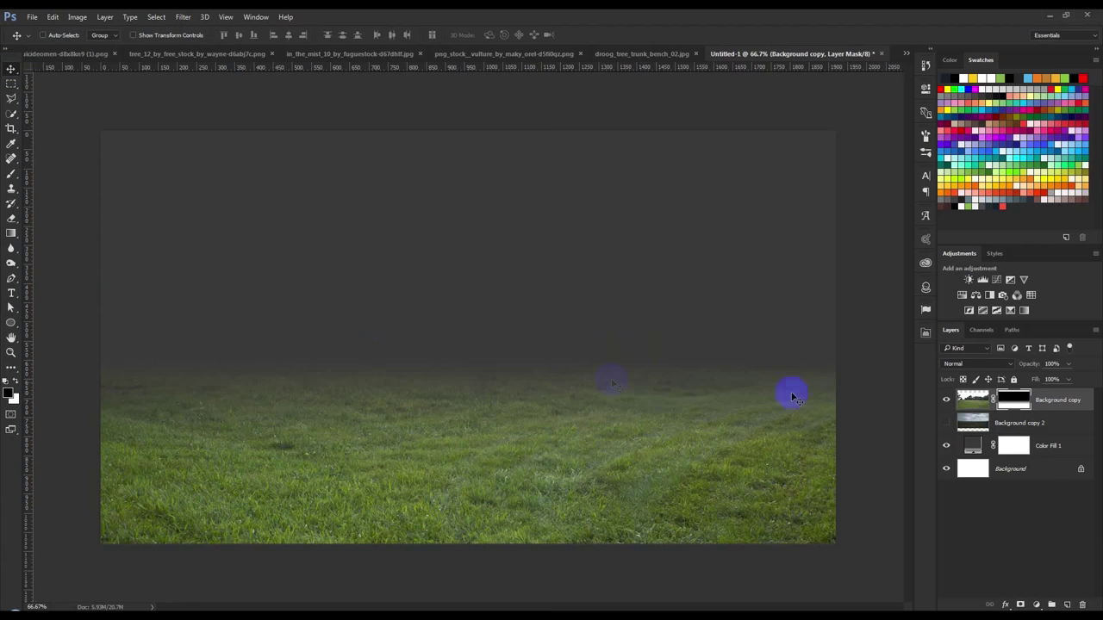
pyautogui.click(1014, 421)
pyautogui.click(946, 424)
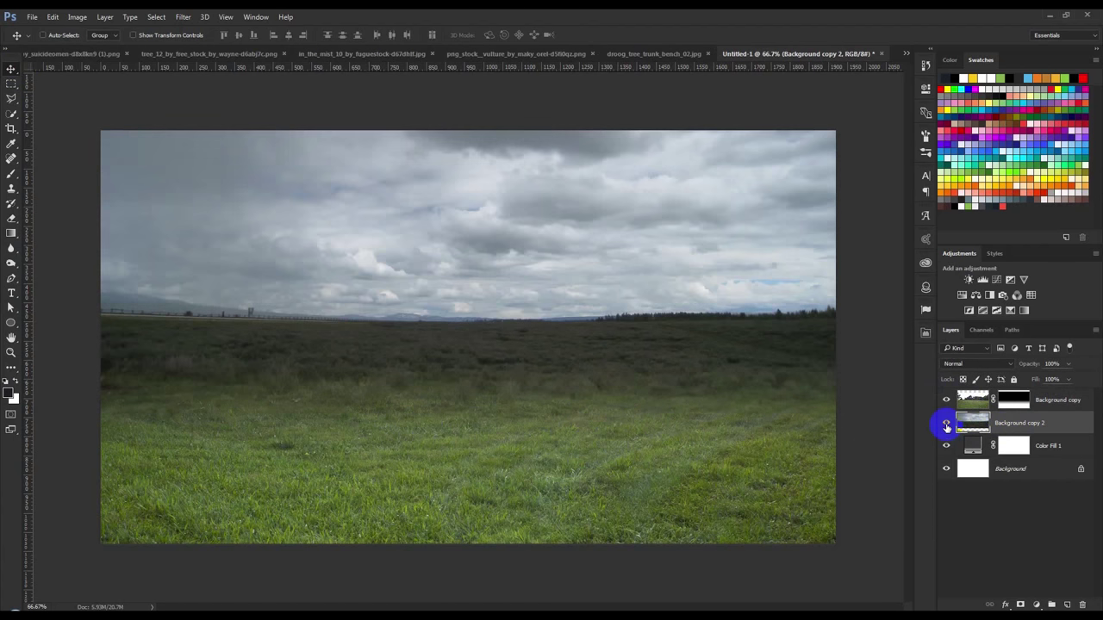
# Lower the sky layer about 85 px and mask it with a gradient fading the lower field.
pyautogui.moveTo(640, 313); pyautogui.dragTo(638, 388)
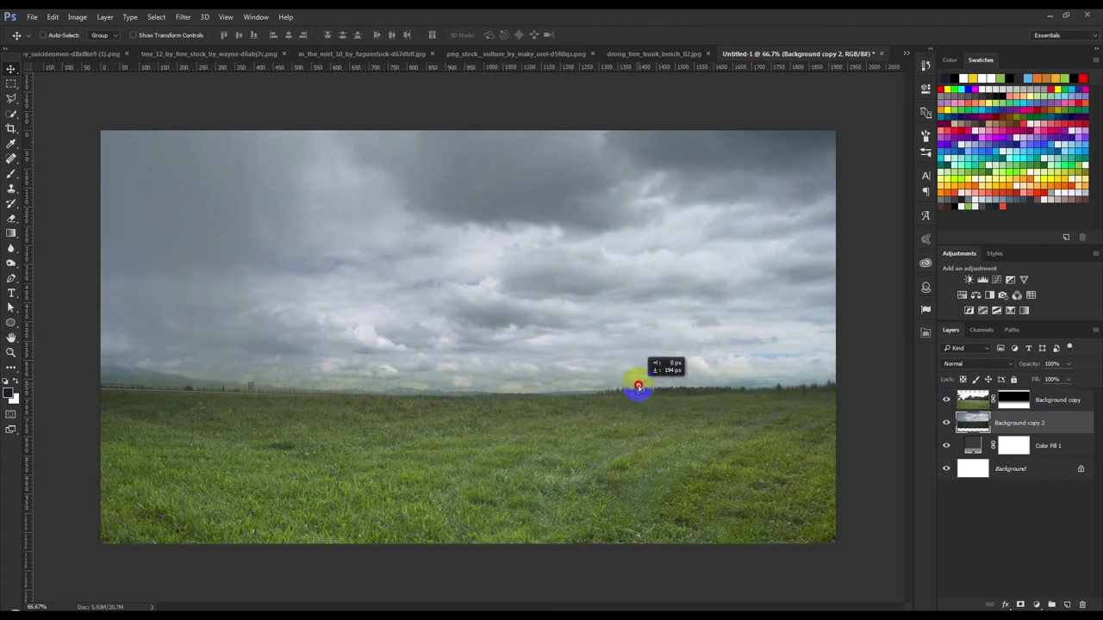
pyautogui.click(945, 401)
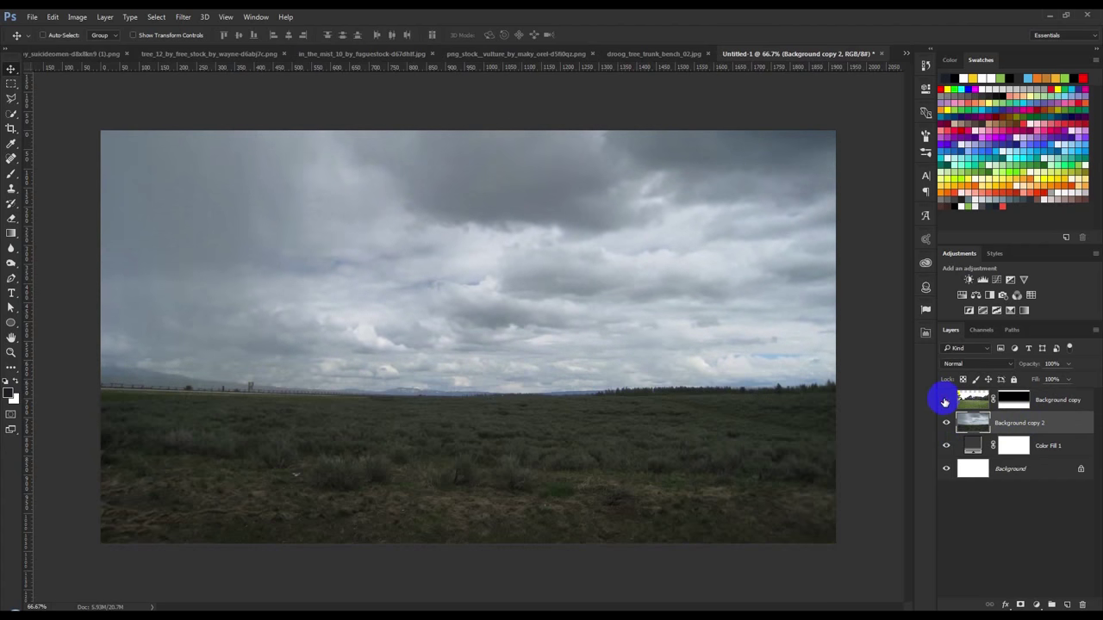
pyautogui.click(1019, 605)
pyautogui.click(12, 233)
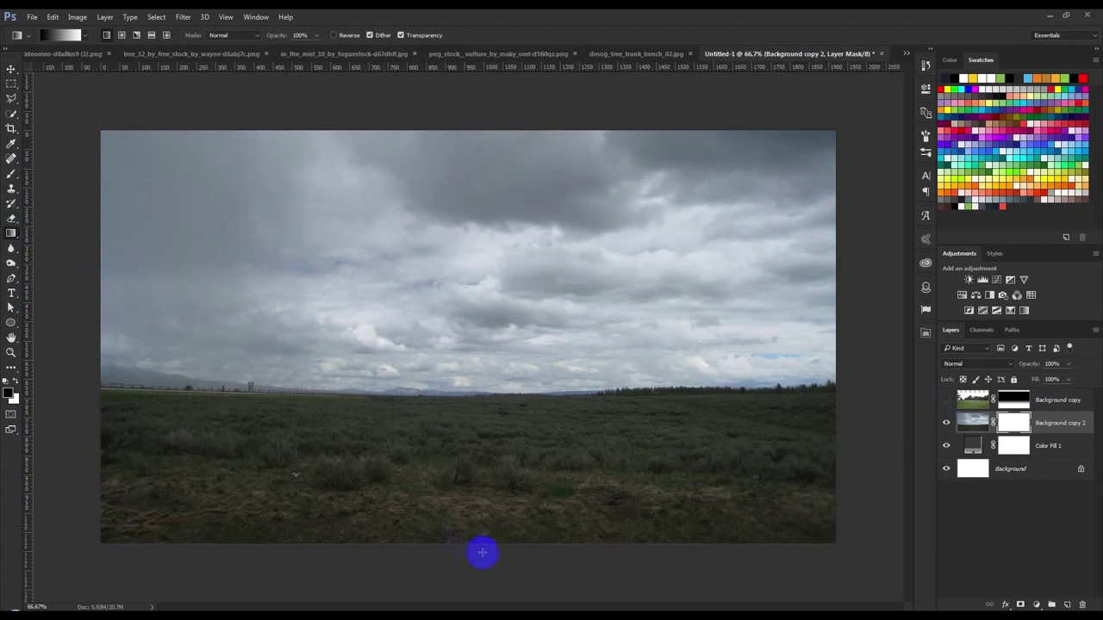
pyautogui.moveTo(491, 290); pyautogui.dragTo(488, 273)
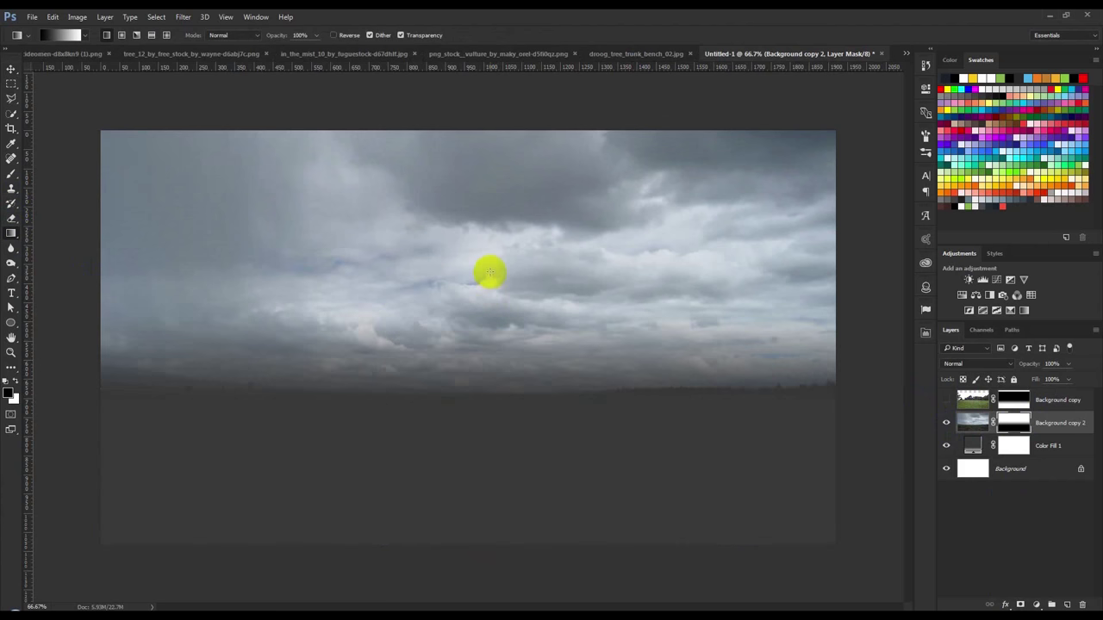
pyautogui.moveTo(434, 385); pyautogui.dragTo(434, 385)
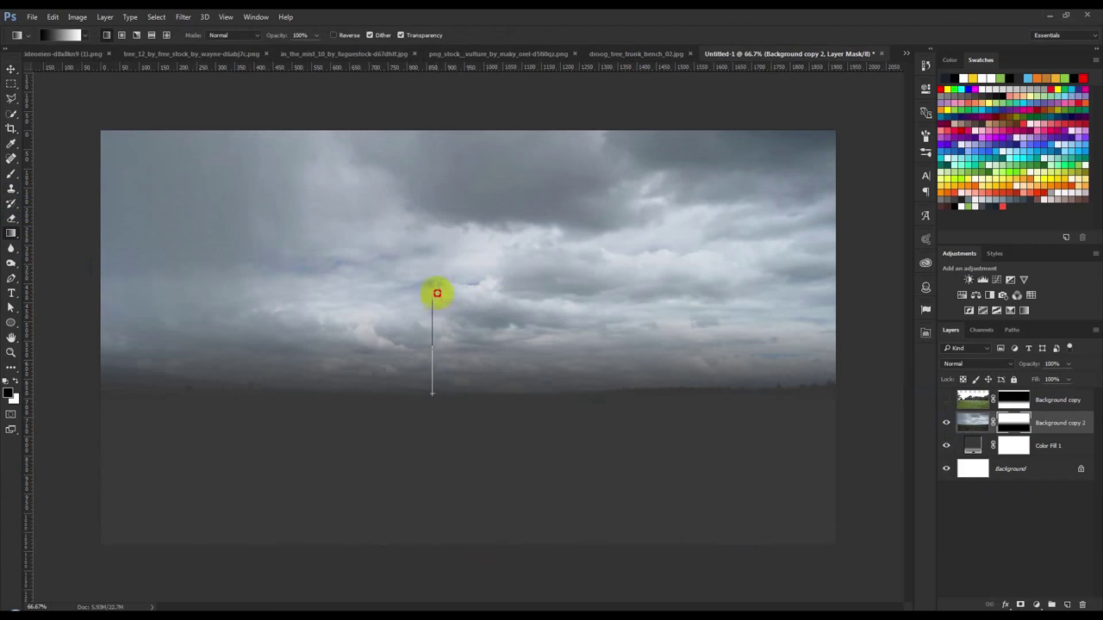
pyautogui.moveTo(437, 296); pyautogui.dragTo(437, 289)
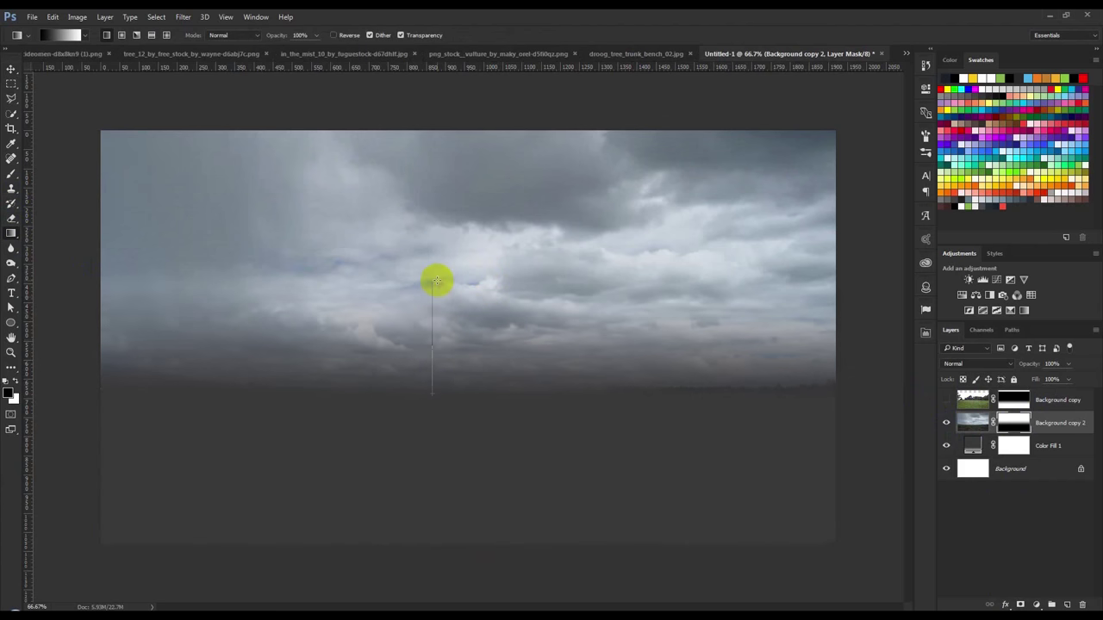
# Show the grass layer again and move the sky image's clouds slightly upward.
pyautogui.click(11, 73)
pyautogui.click(946, 394)
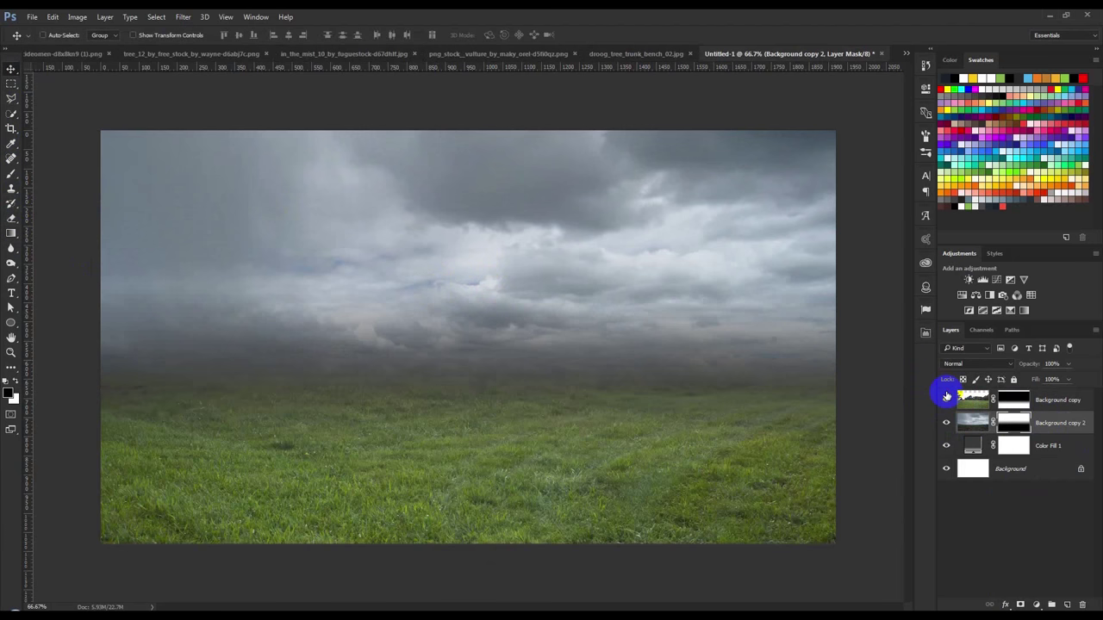
pyautogui.click(1059, 421)
pyautogui.moveTo(647, 341)
pyautogui.mouseDown()
pyautogui.moveTo(653, 310)
pyautogui.moveTo(655, 333)
pyautogui.mouseUp()
# Free Transform the sky layer taller, to about 118% height, filling above the grass.
pyautogui.hotkey('ctrl', '-')
pyautogui.hotkey('ctrl', '-')
pyautogui.hotkey('ctrl', 't')
pyautogui.moveTo(467, 153); pyautogui.dragTo(469, 136)
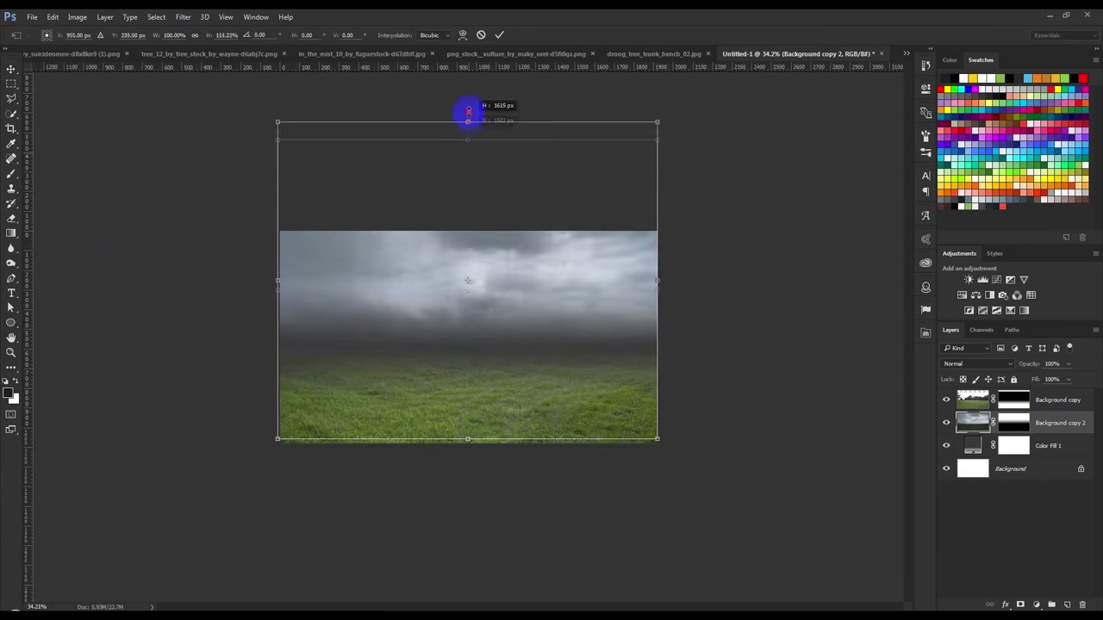
pyautogui.moveTo(468, 440); pyautogui.dragTo(469, 448)
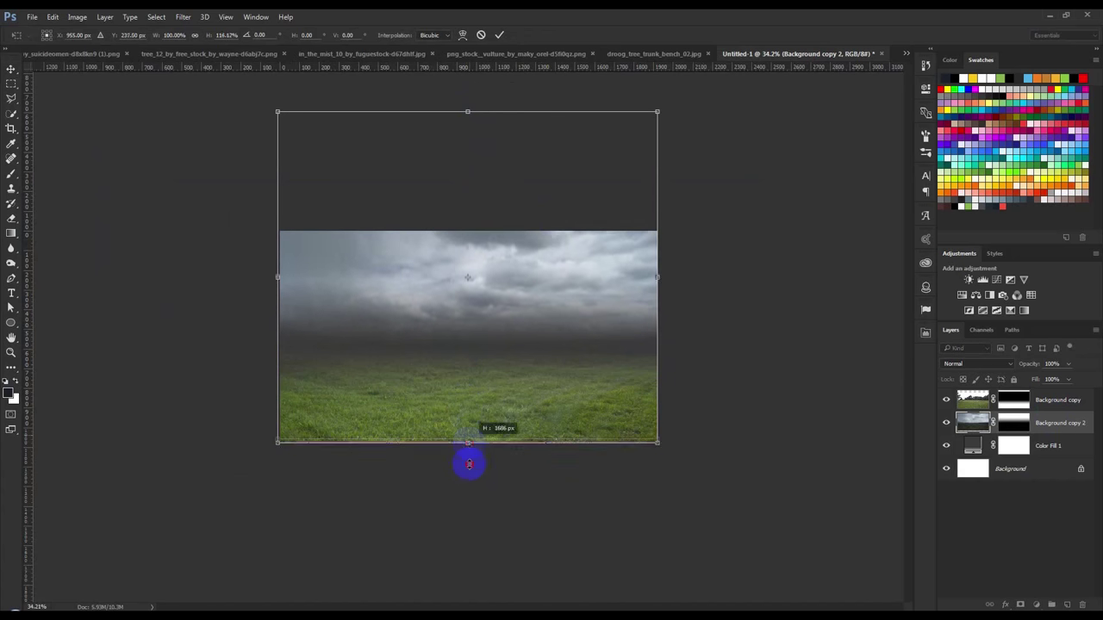
pyautogui.click(499, 35)
pyautogui.scroll(2, 505, 285)
pyautogui.scroll(2, 461, 428)
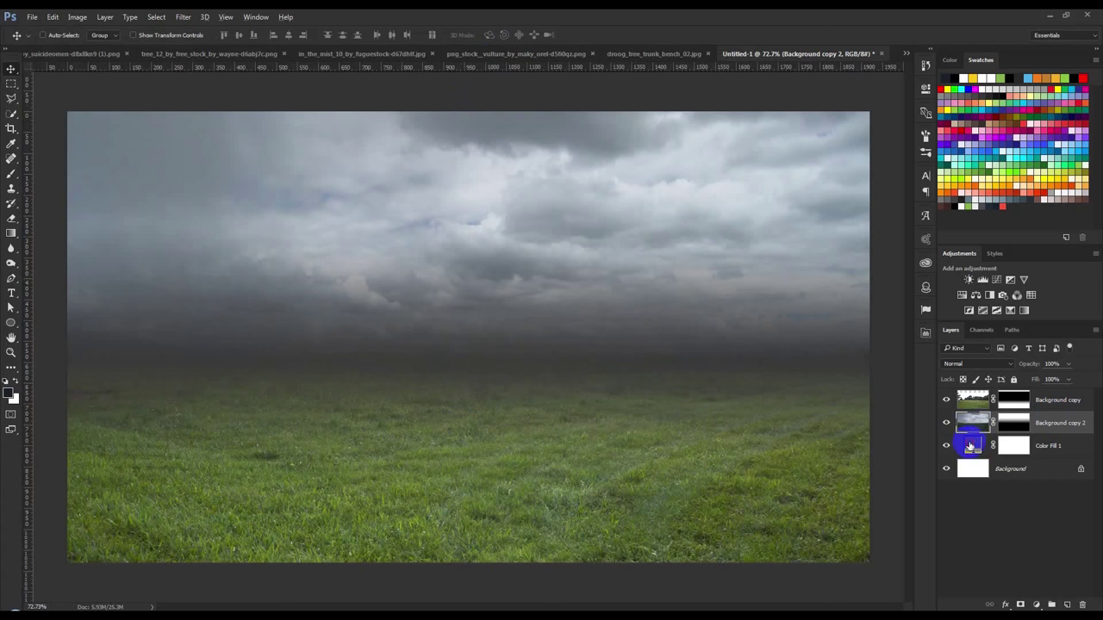
pyautogui.click(971, 445)
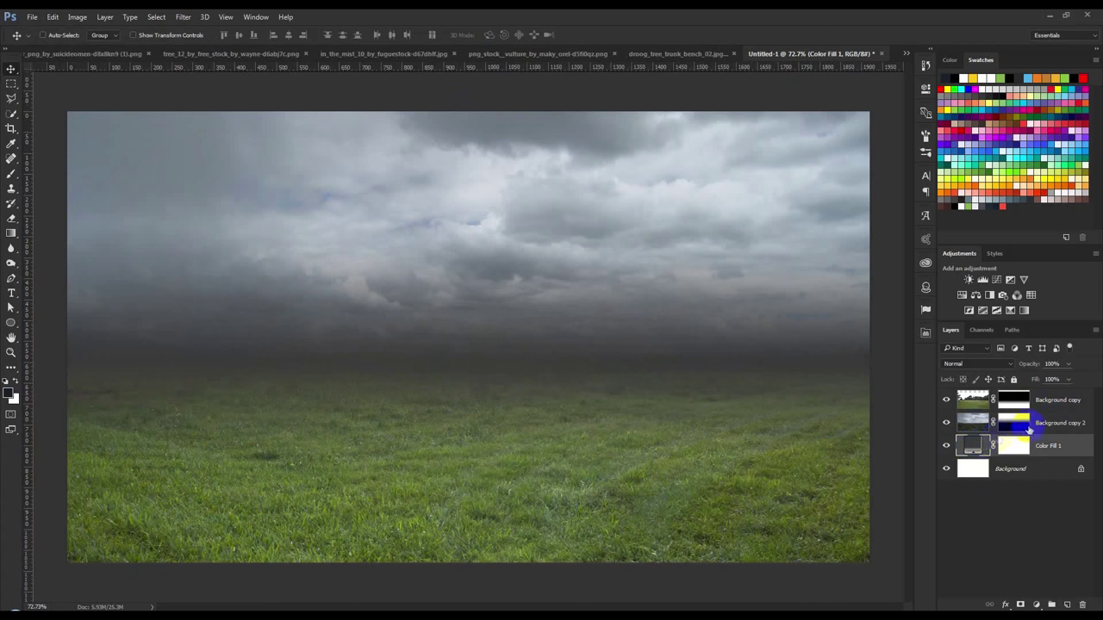
# Set the Background copy 2 sky layer's blend mode to Soft Light.
pyautogui.click(1045, 423)
pyautogui.click(982, 364)
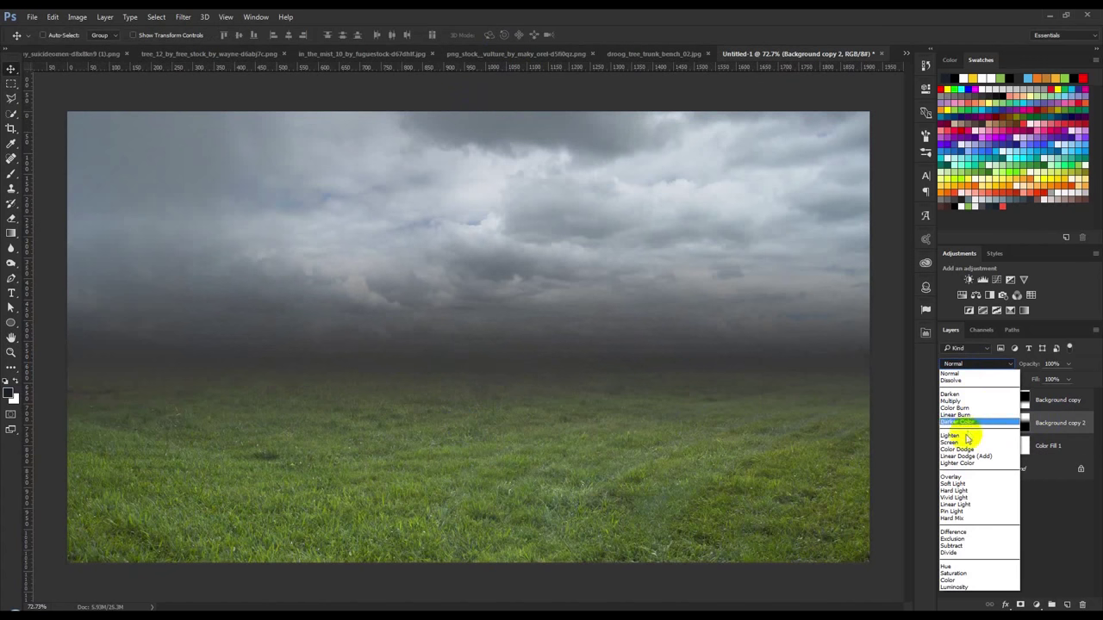
pyautogui.click(953, 484)
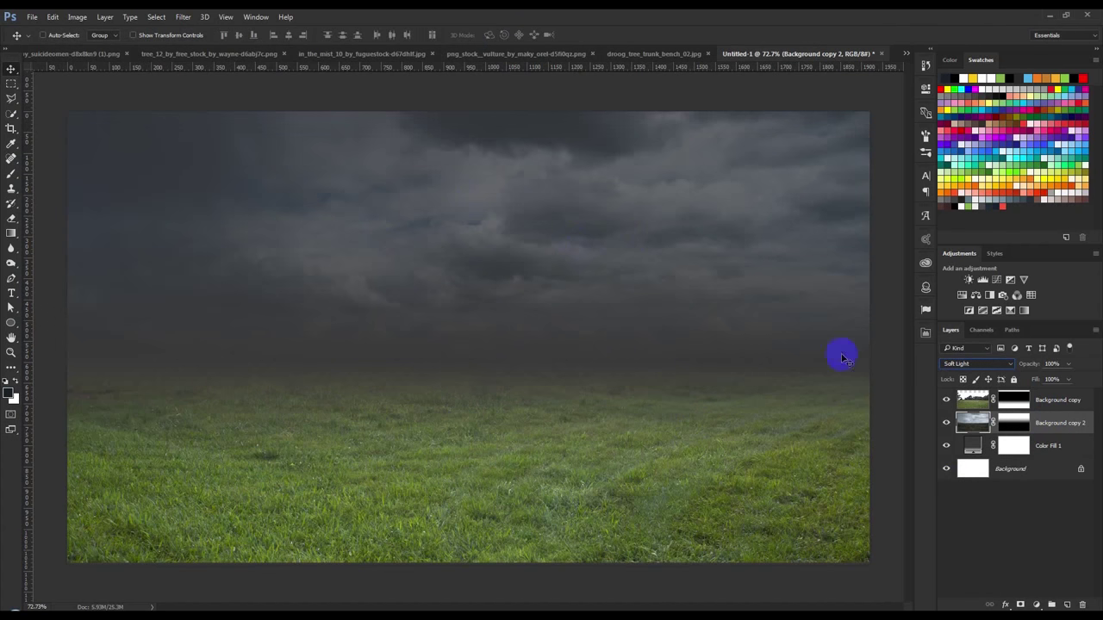
# Change Color Fill 1 to a sampled grey 686868, then view the bare-trees image.
pyautogui.doubleClick(981, 445)
pyautogui.moveTo(773, 386)
pyautogui.mouseDown()
pyautogui.moveTo(733, 374)
pyautogui.moveTo(697, 343)
pyautogui.mouseUp()
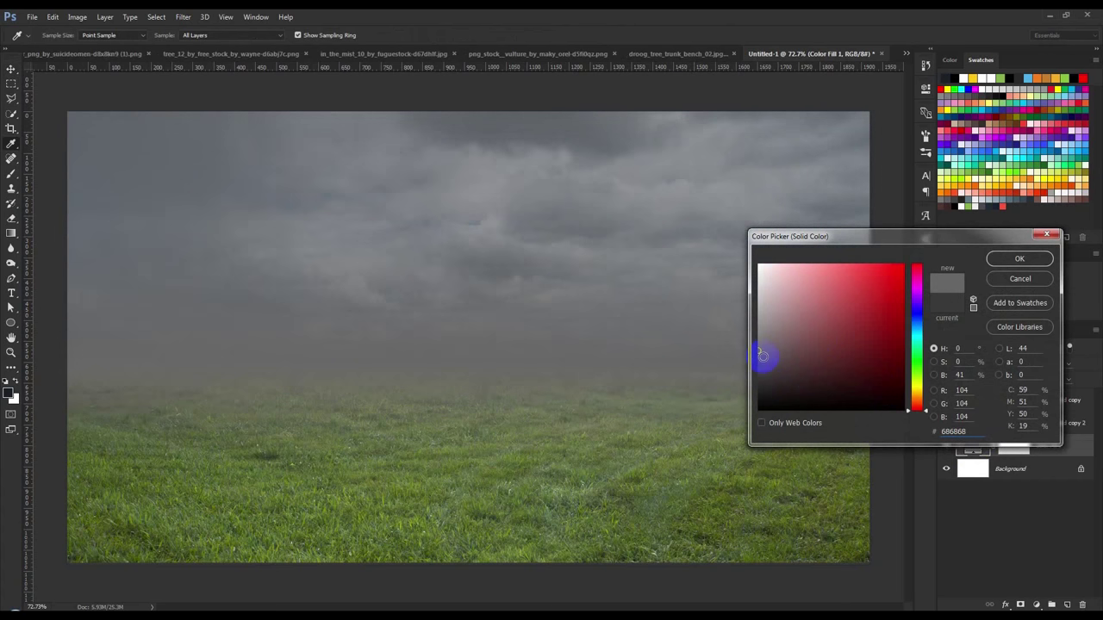
pyautogui.click(1004, 268)
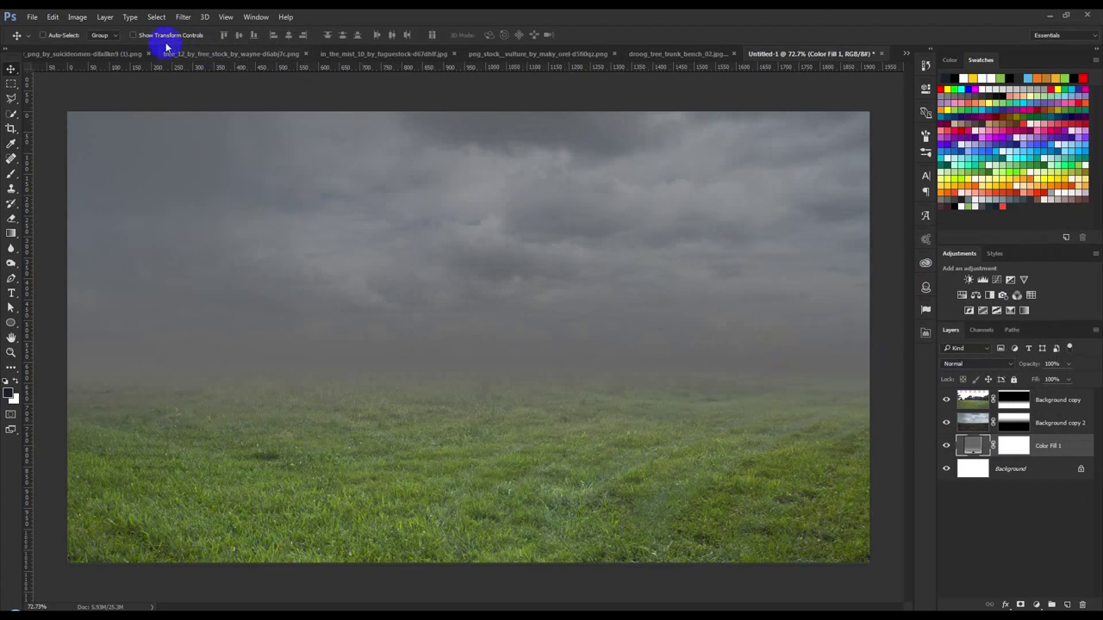
pyautogui.click(121, 53)
pyautogui.click(300, 54)
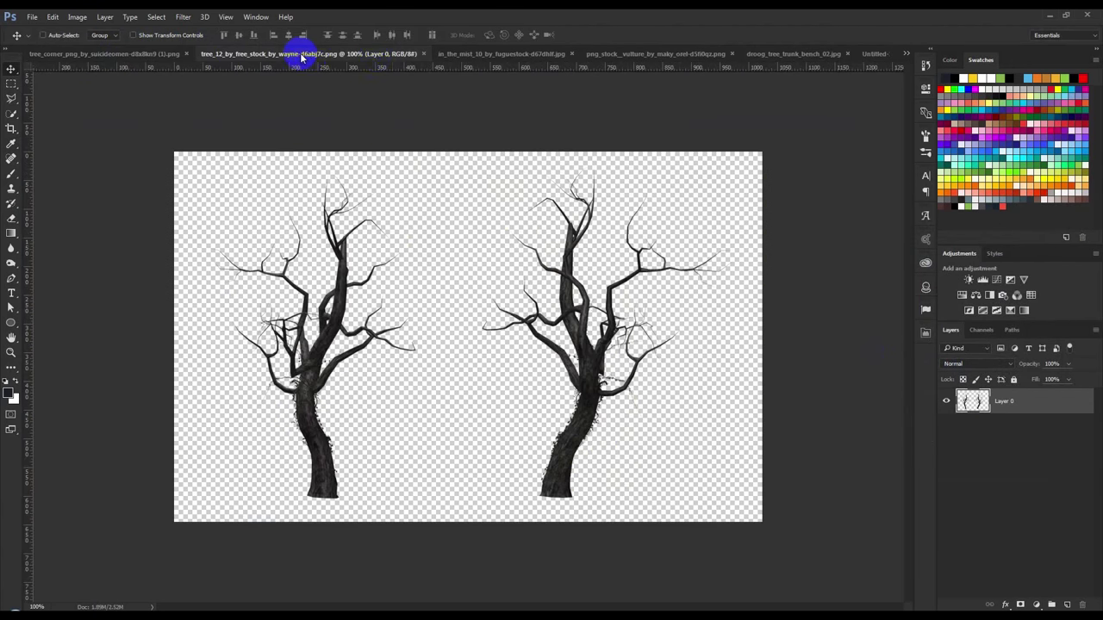
# Lower the misty field layer in the composite and scale it to 5%.
pyautogui.click(470, 54)
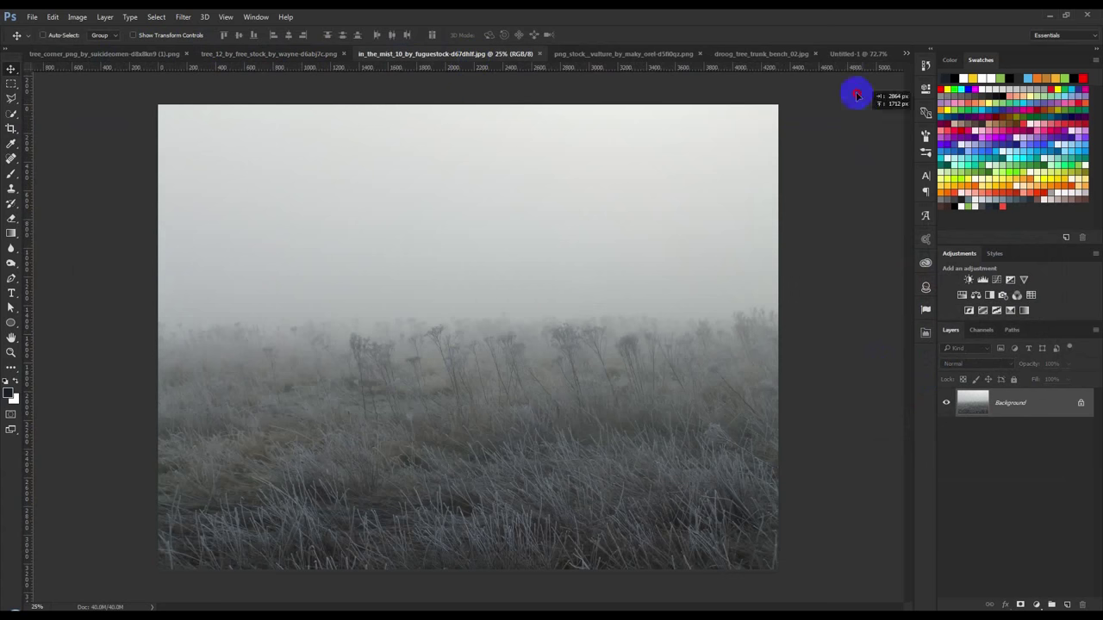
pyautogui.click(844, 53)
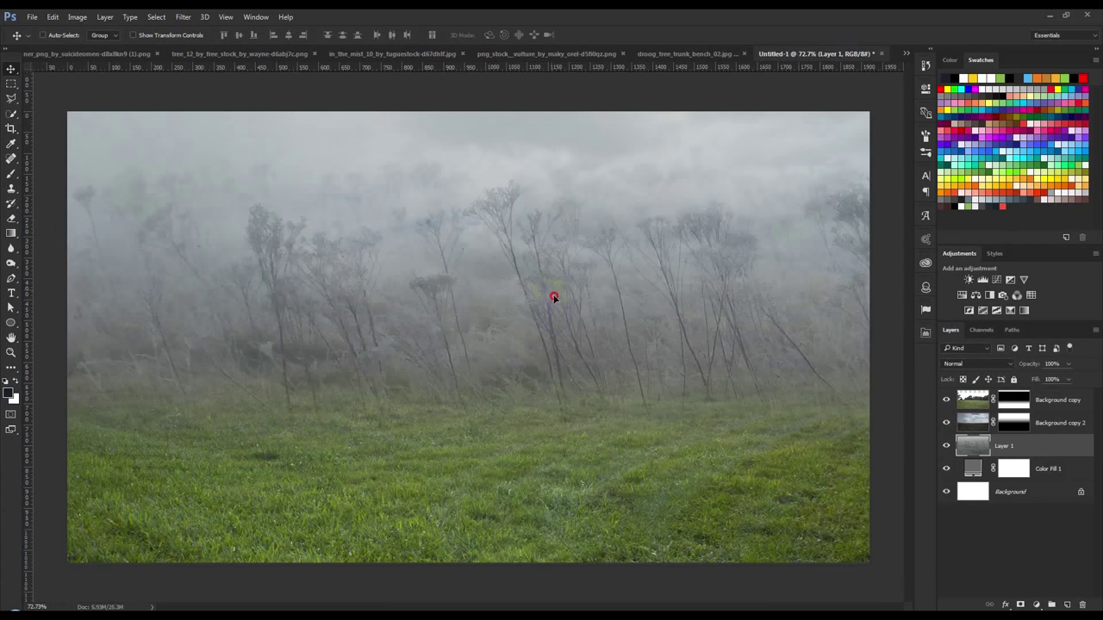
pyautogui.moveTo(554, 298); pyautogui.dragTo(555, 325)
pyautogui.hotkey('ctrl', 't')
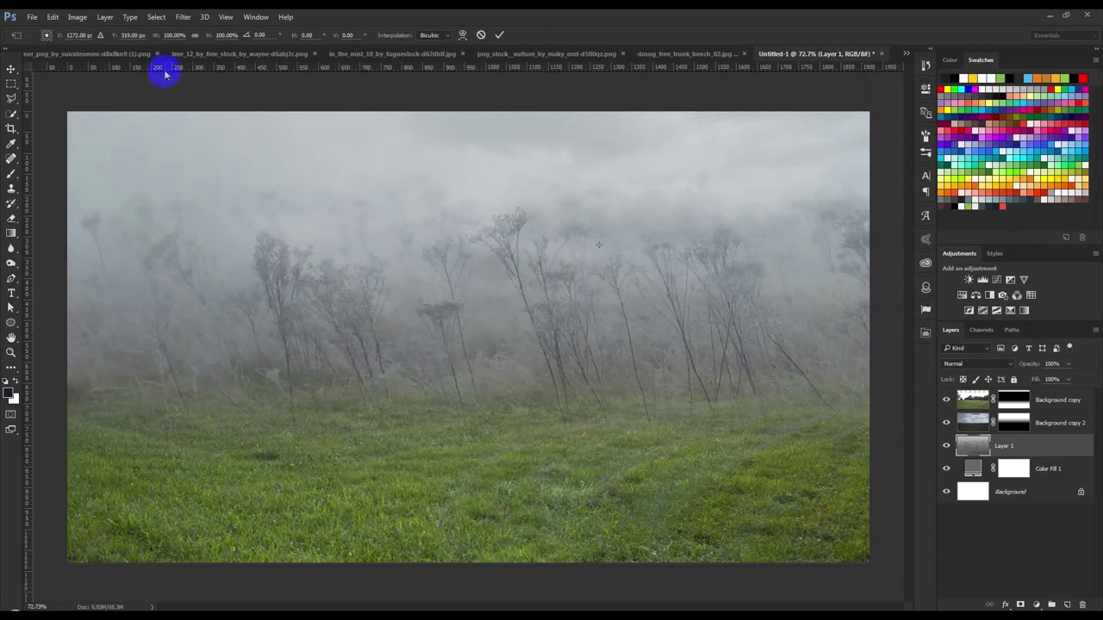
pyautogui.write('5')
pyautogui.press('Return')
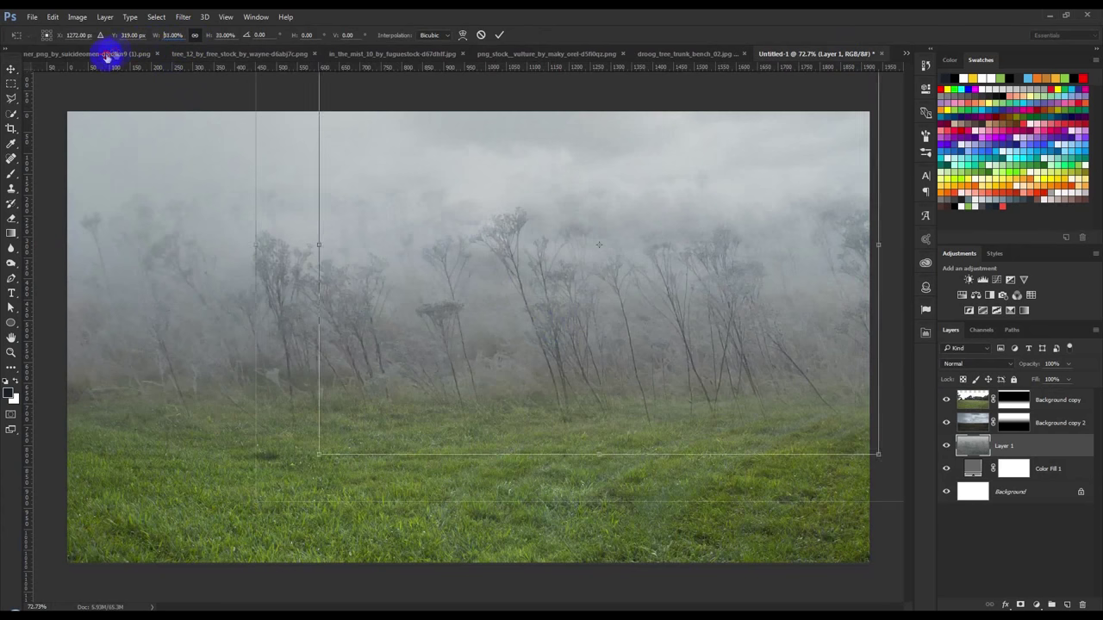
# Enlarge the fog strip to 12.75% at the lower-left horizon and place a copy to its right.
pyautogui.moveTo(569, 263); pyautogui.dragTo(80, 396)
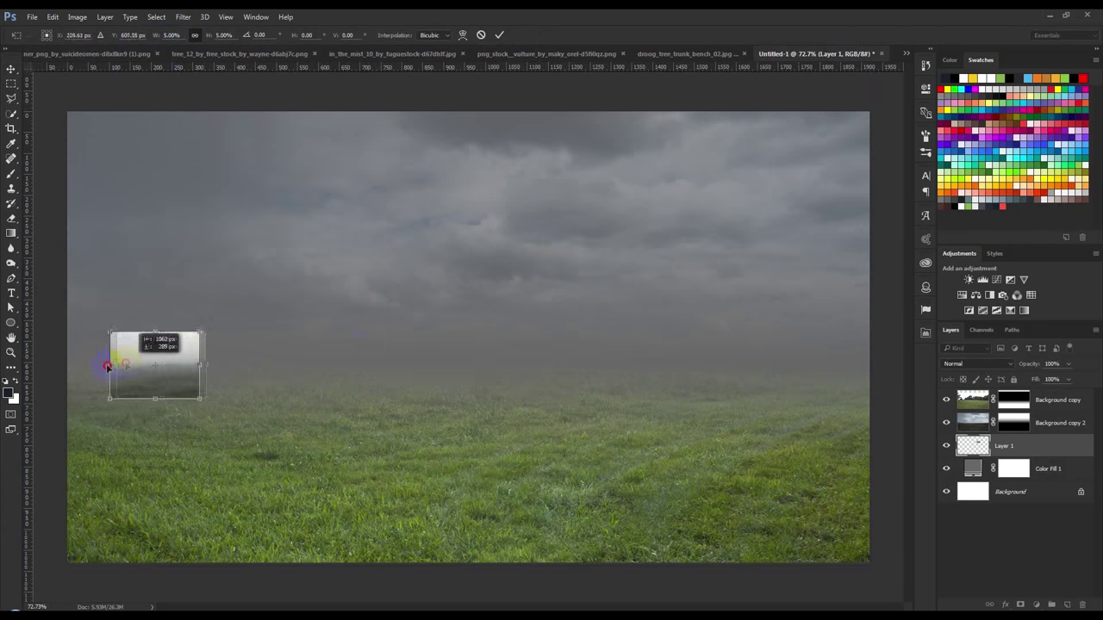
pyautogui.moveTo(220, 331)
pyautogui.mouseDown()
pyautogui.moveTo(394, 290)
pyautogui.moveTo(166, 353)
pyautogui.moveTo(292, 243)
pyautogui.moveTo(223, 355)
pyautogui.mouseUp()
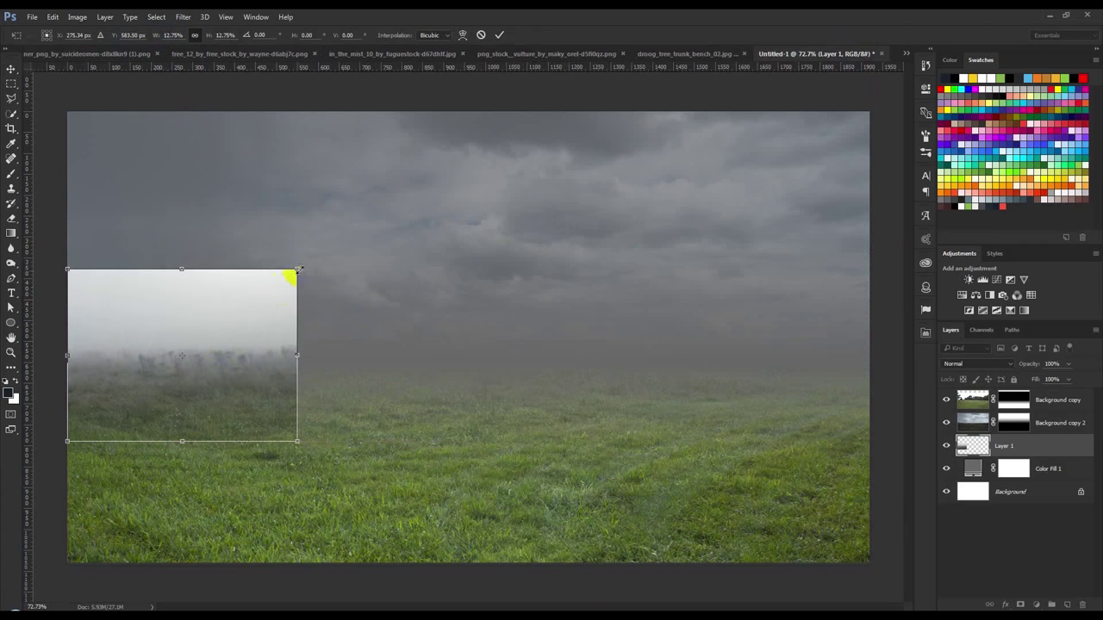
pyautogui.moveTo(296, 271); pyautogui.dragTo(314, 256)
pyautogui.click(499, 35)
pyautogui.moveTo(321, 321); pyautogui.dragTo(511, 321)
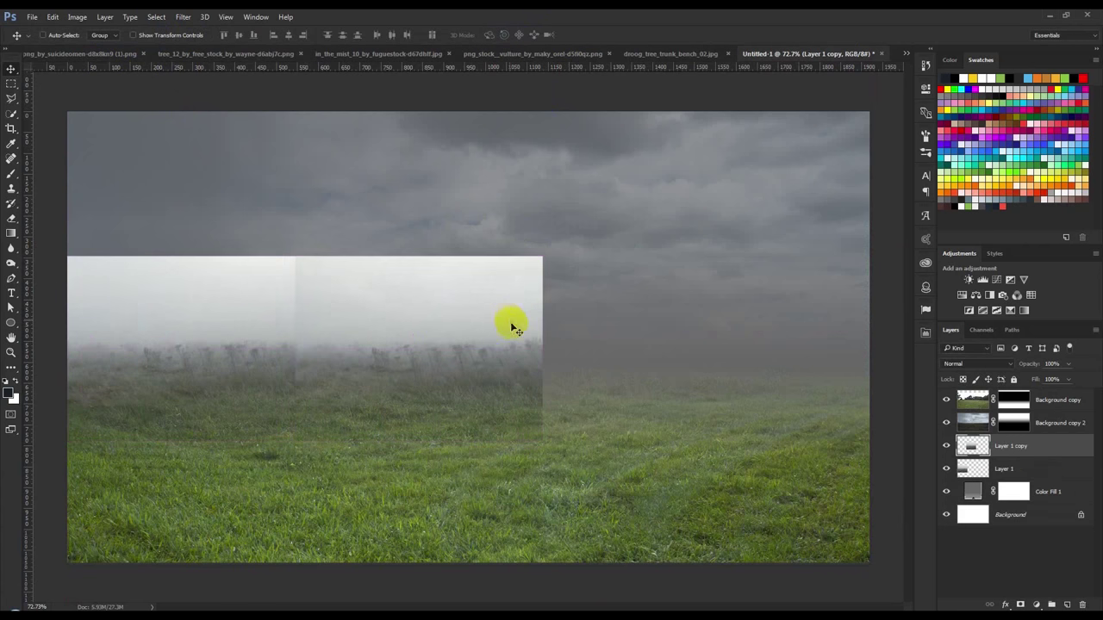
# Hide the seam between the two fog copies with a large soft eraser, shifting the copy left.
pyautogui.click(14, 221)
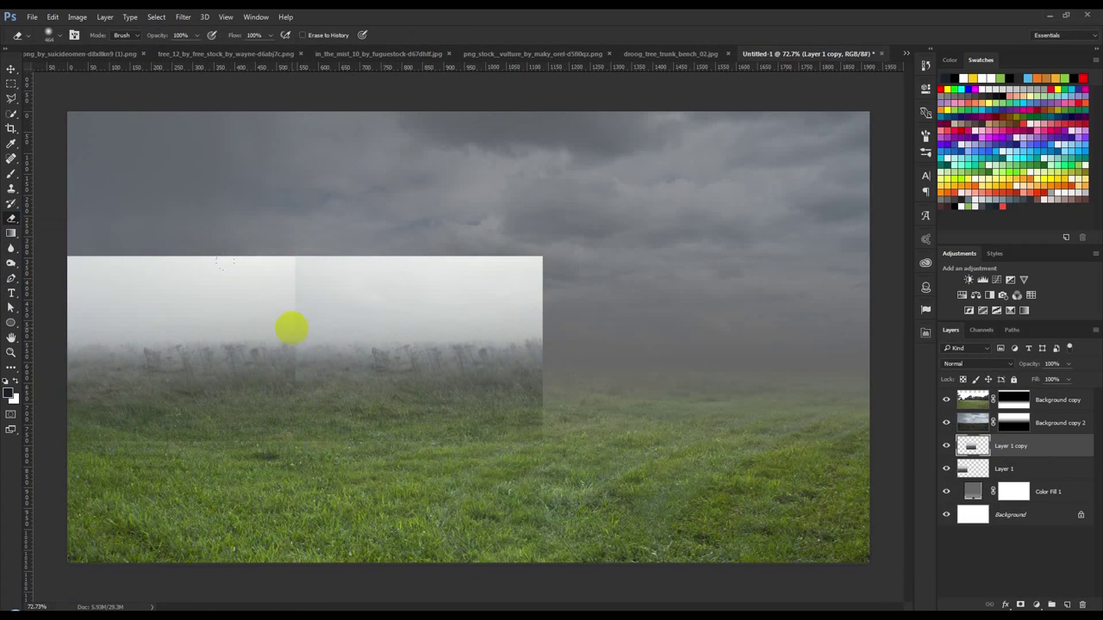
pyautogui.rightClick(313, 297)
pyautogui.click(405, 399)
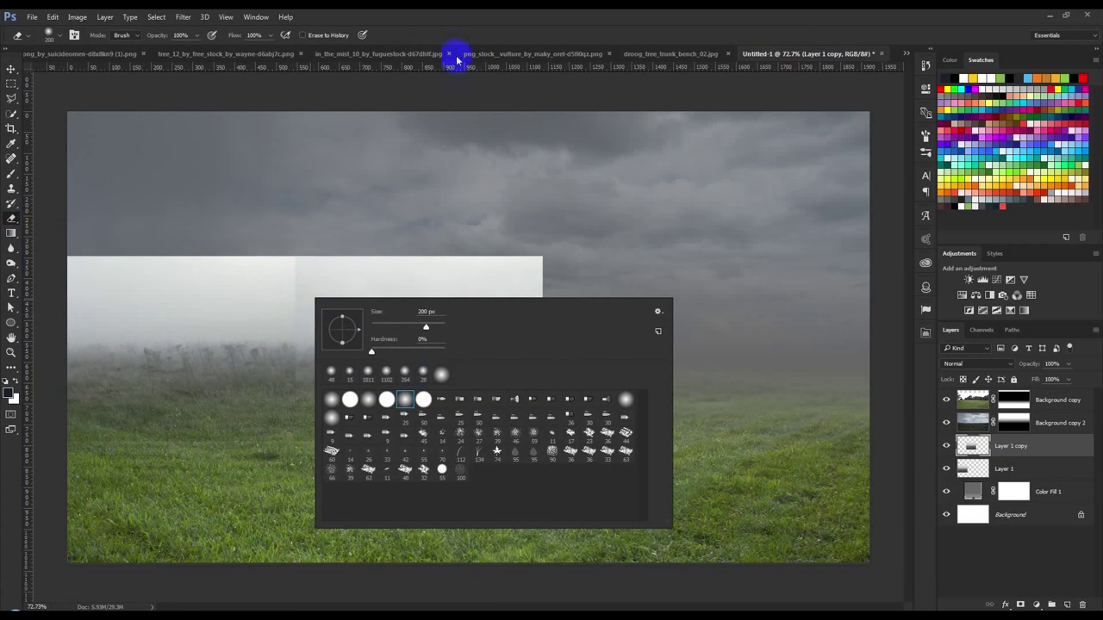
pyautogui.moveTo(299, 263); pyautogui.dragTo(268, 344)
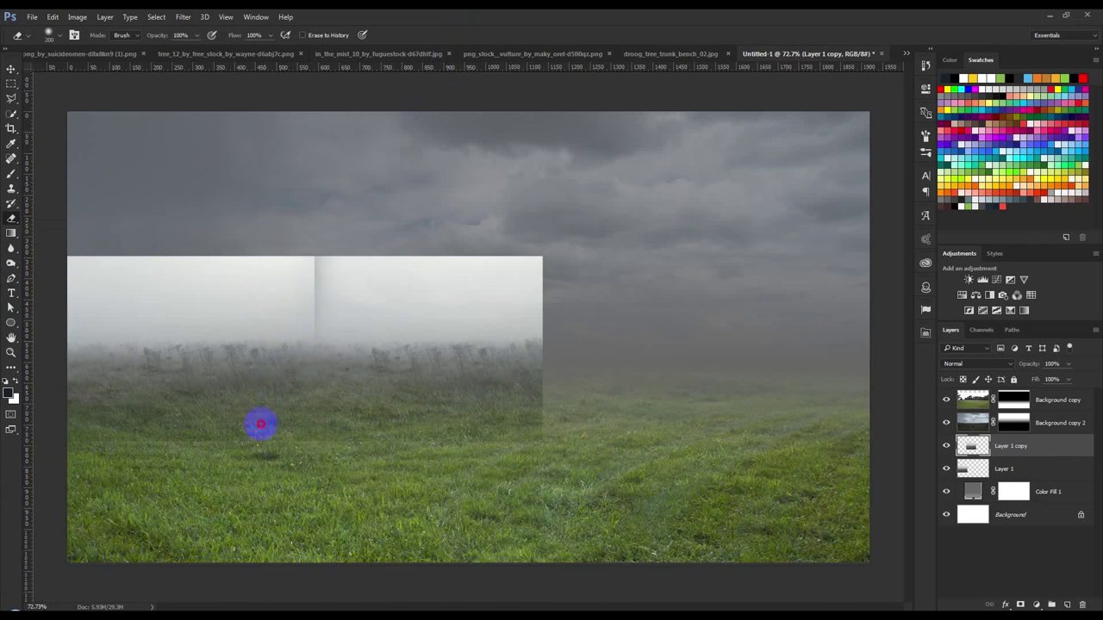
pyautogui.click(11, 69)
pyautogui.moveTo(461, 326); pyautogui.dragTo(437, 334)
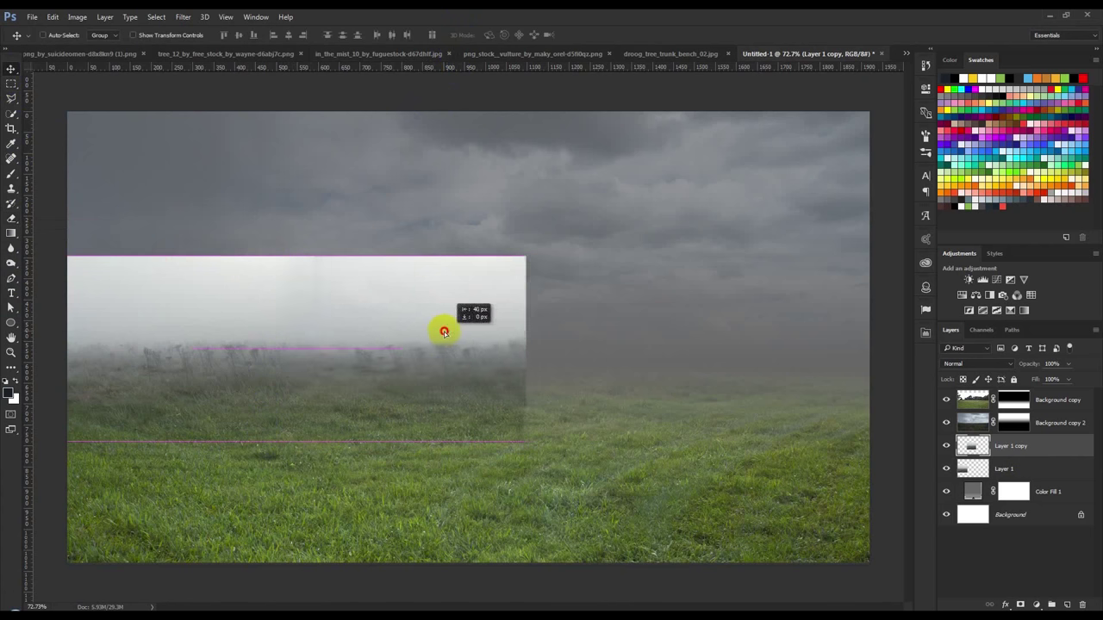
pyautogui.click(11, 218)
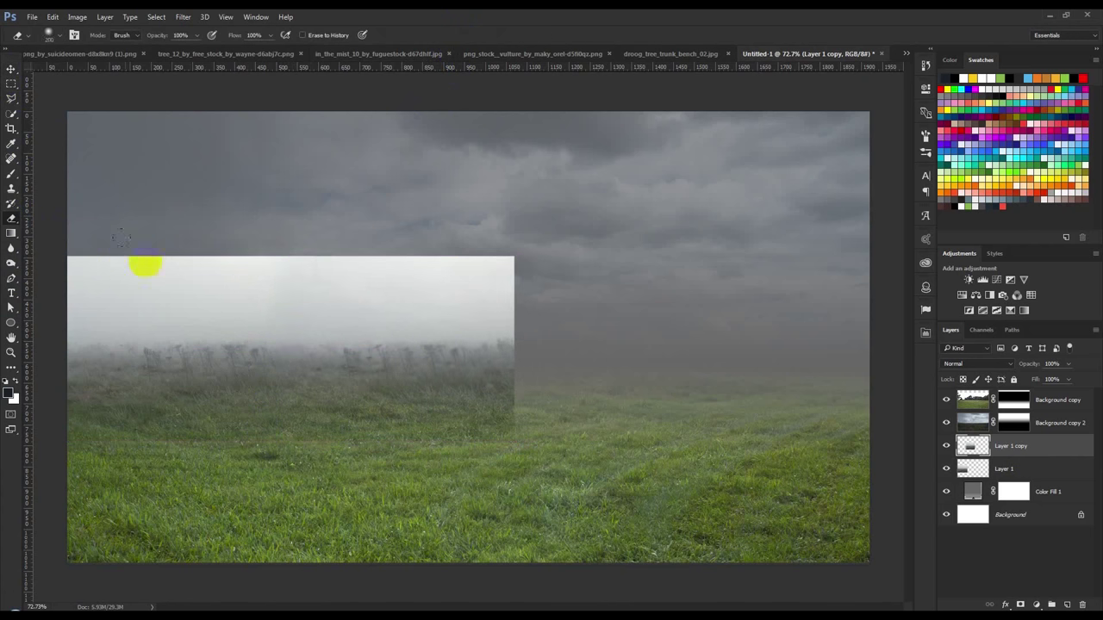
pyautogui.moveTo(266, 309); pyautogui.dragTo(265, 326)
pyautogui.click(11, 69)
pyautogui.moveTo(429, 332); pyautogui.dragTo(410, 338)
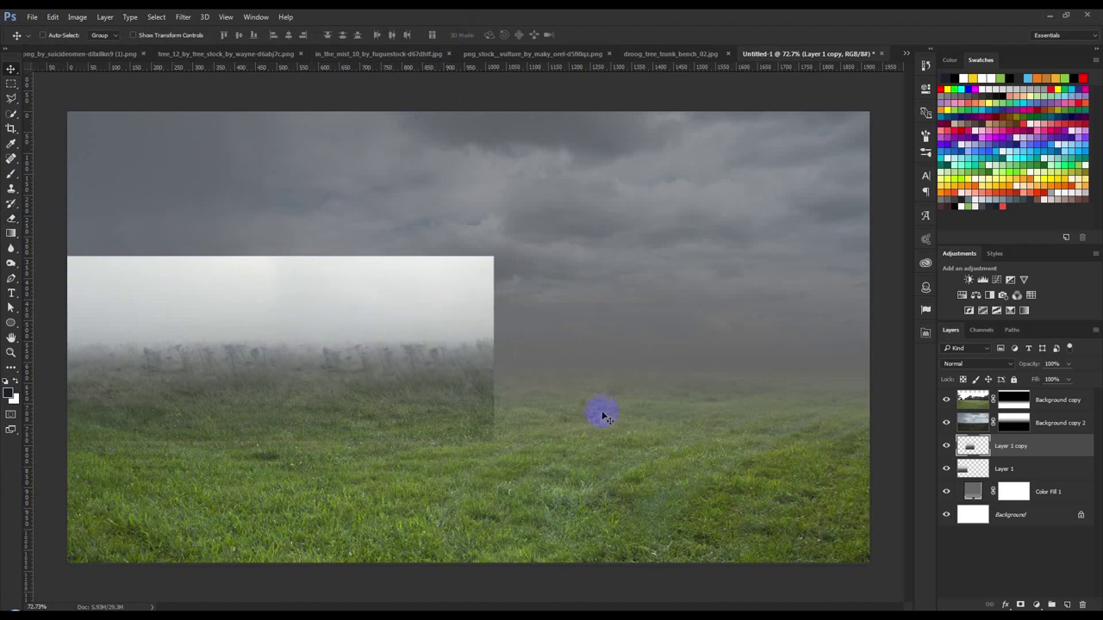
# Merge the fog copies, add another fog strip on the right, soften its seam and merge.
pyautogui.keyDown('shift'); pyautogui.click(1004, 466); pyautogui.keyUp('shift')
pyautogui.hotkey('ctrl', 'e')
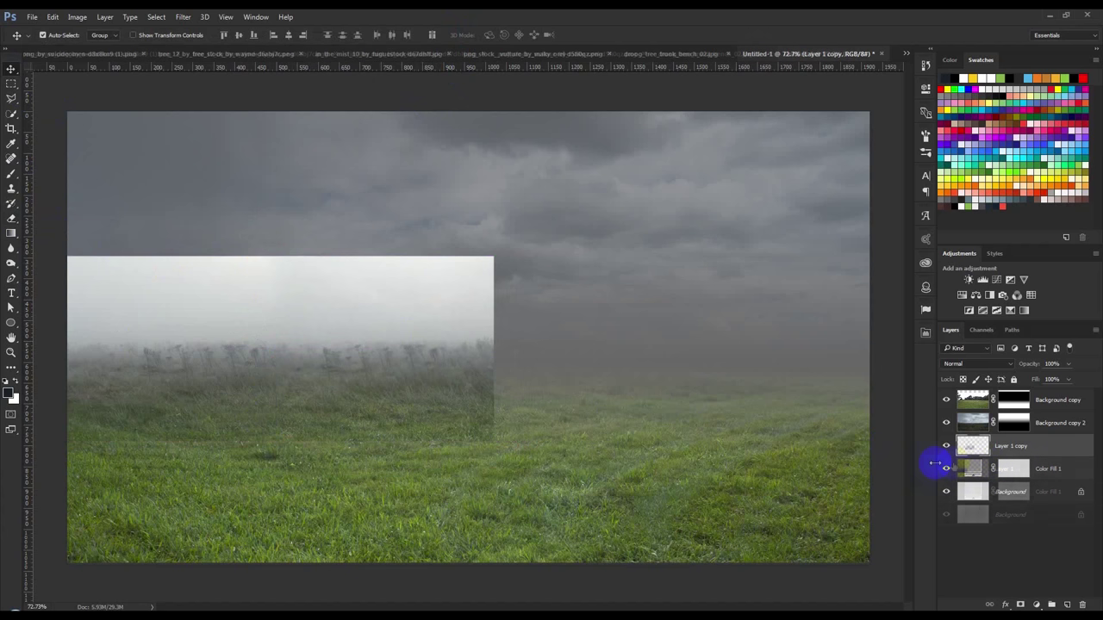
pyautogui.moveTo(428, 382); pyautogui.dragTo(807, 377)
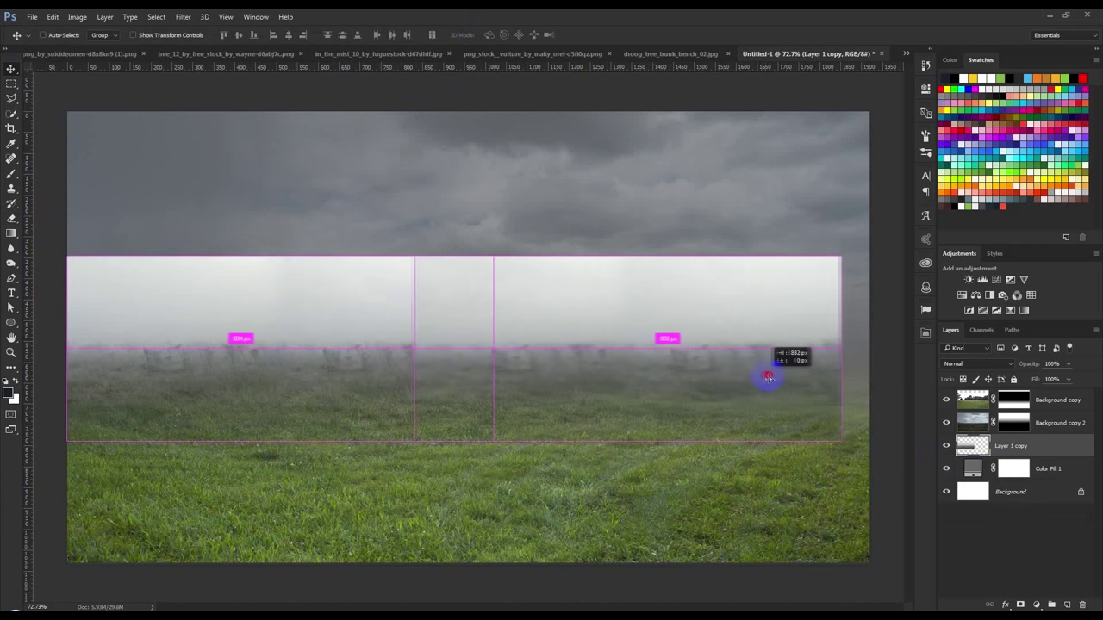
pyautogui.moveTo(808, 377); pyautogui.dragTo(745, 380)
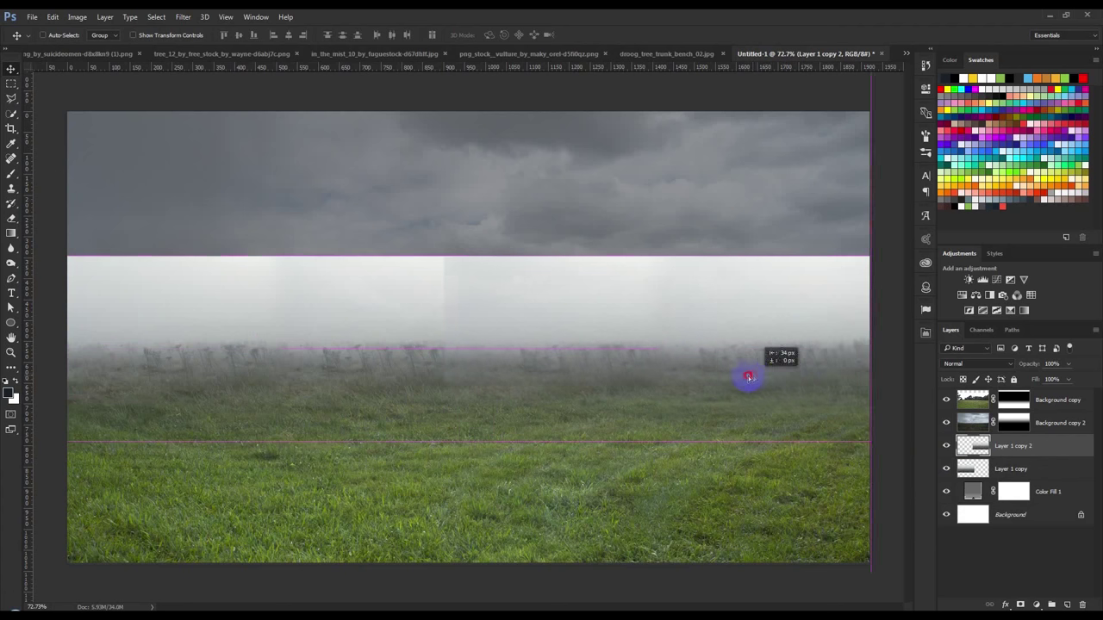
pyautogui.click(11, 219)
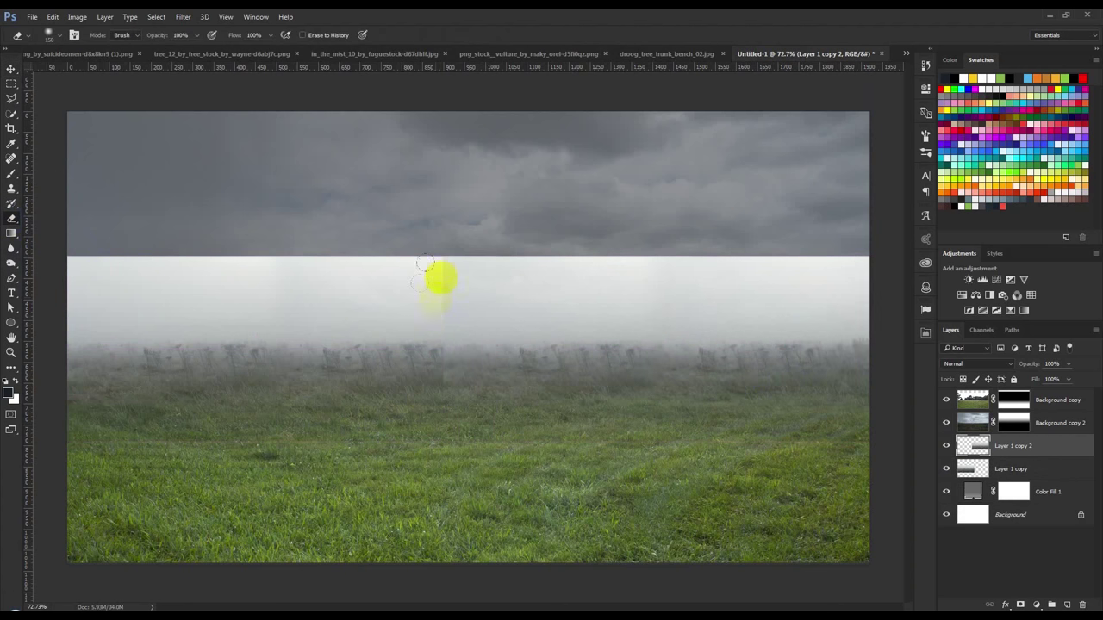
pyautogui.moveTo(438, 301); pyautogui.dragTo(435, 401)
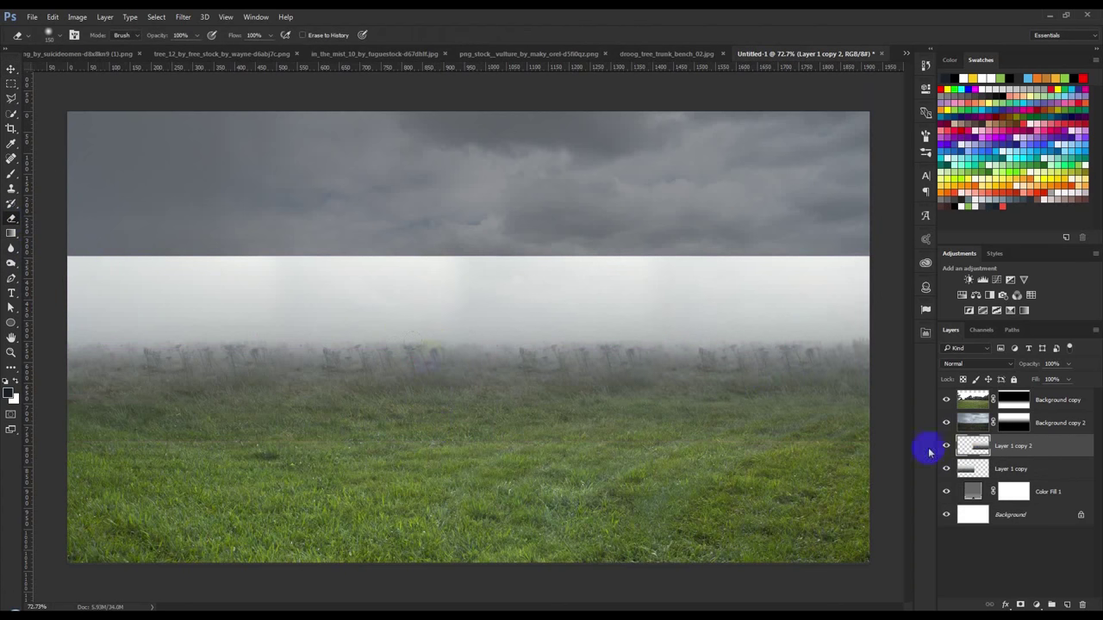
pyautogui.keyDown('shift'); pyautogui.click(998, 464); pyautogui.keyUp('shift')
pyautogui.hotkey('ctrl', 'e')
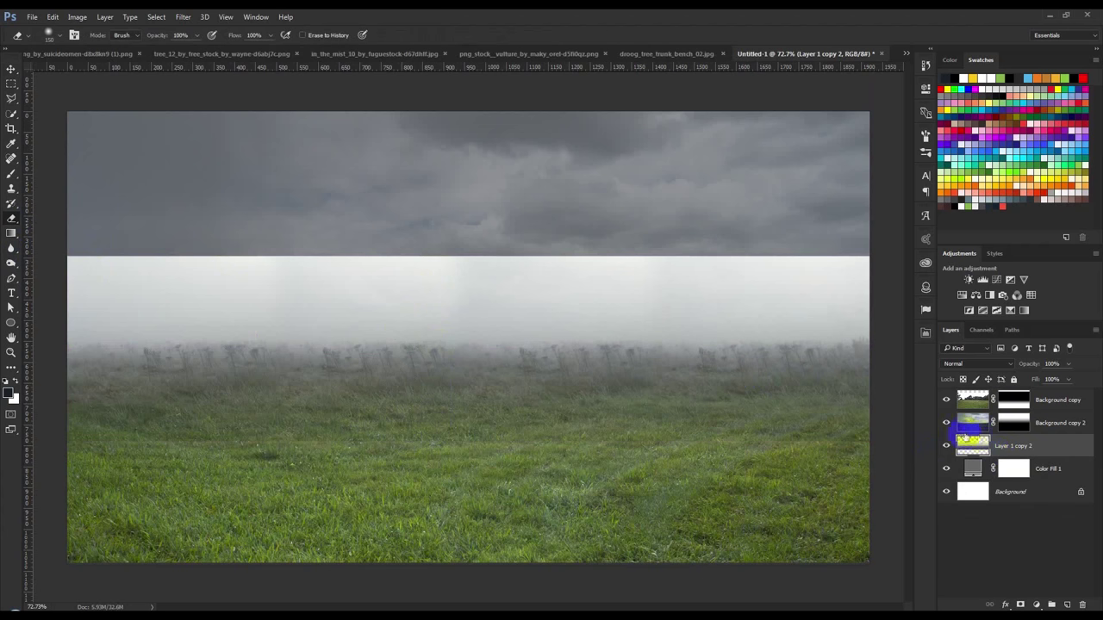
# Blend the fog strip in Soft Light and erase its hard top edge into the sky.
pyautogui.click(965, 364)
pyautogui.click(957, 443)
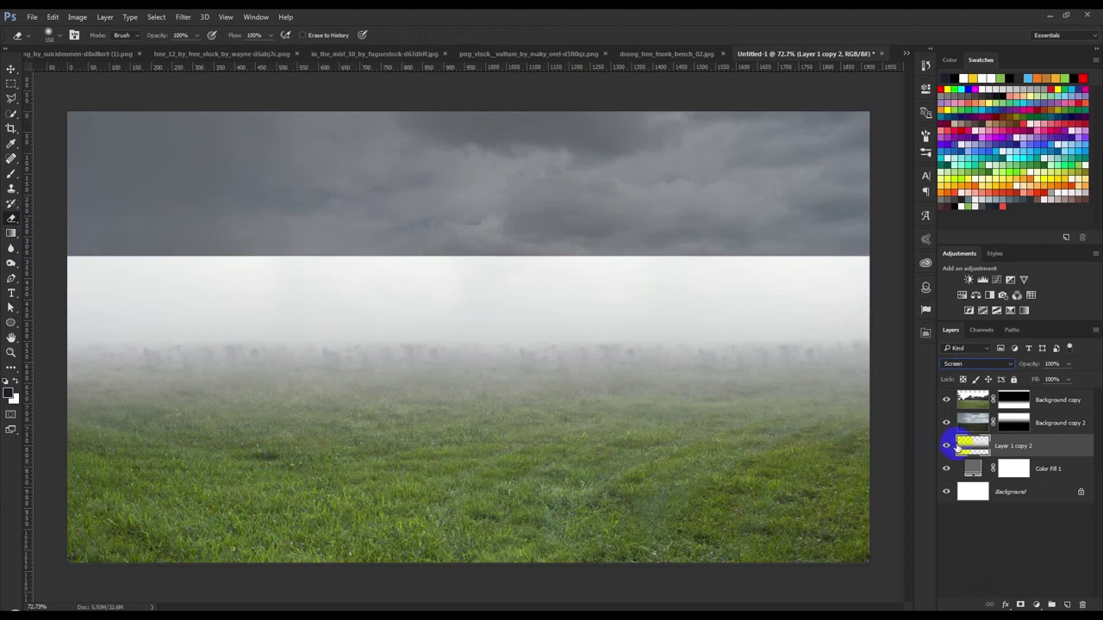
pyautogui.click(965, 363)
pyautogui.click(955, 483)
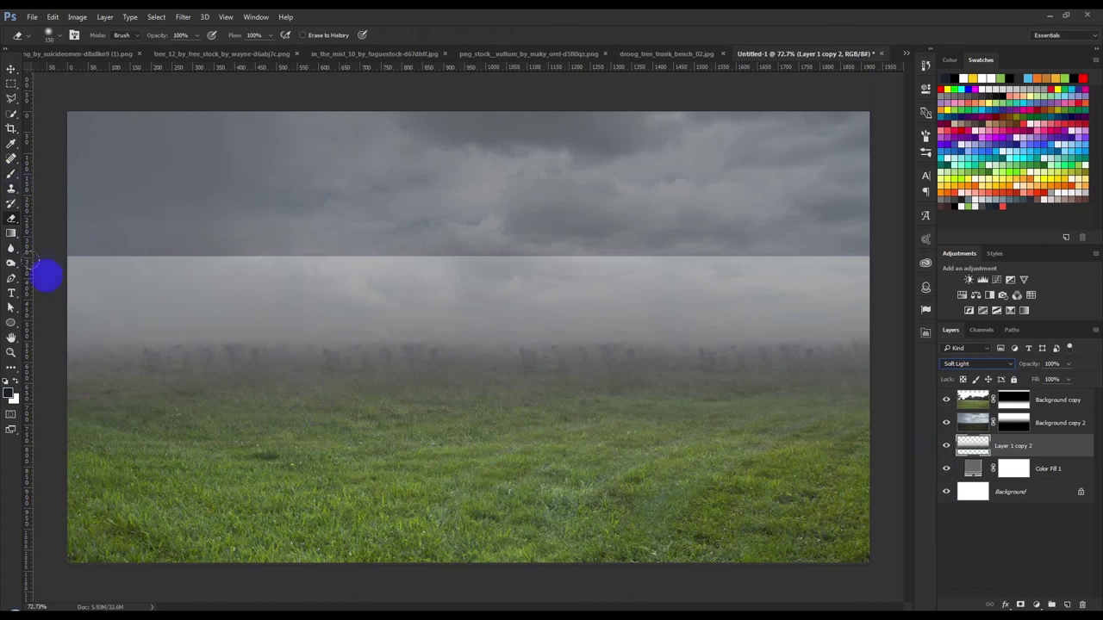
pyautogui.click(300, 276)
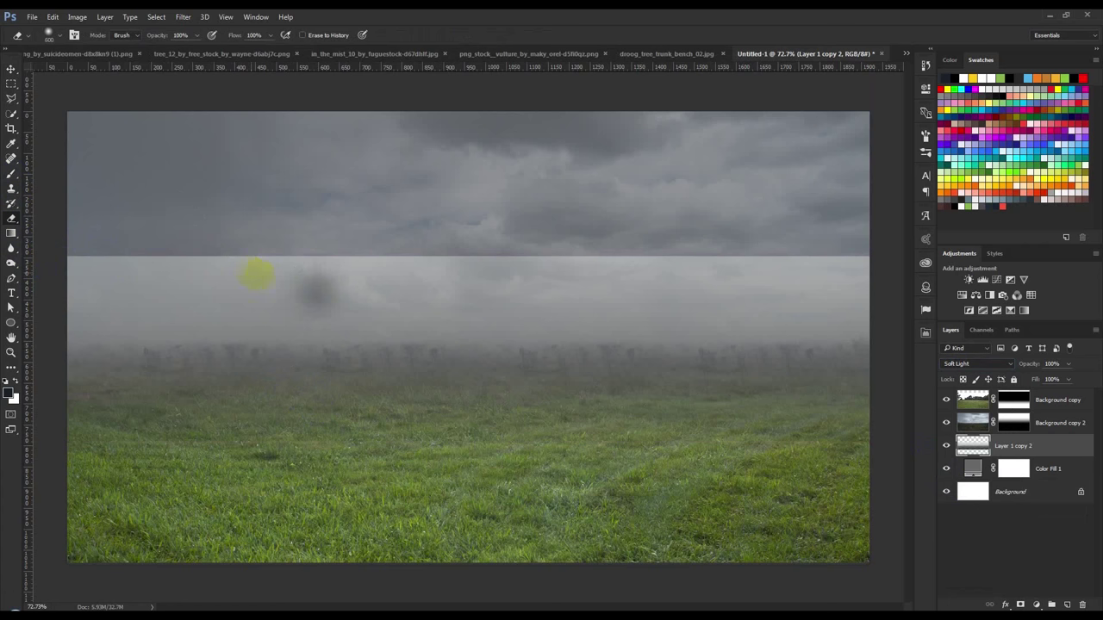
pyautogui.hotkey('ctrl', 'z')
pyautogui.moveTo(107, 215); pyautogui.dragTo(865, 218)
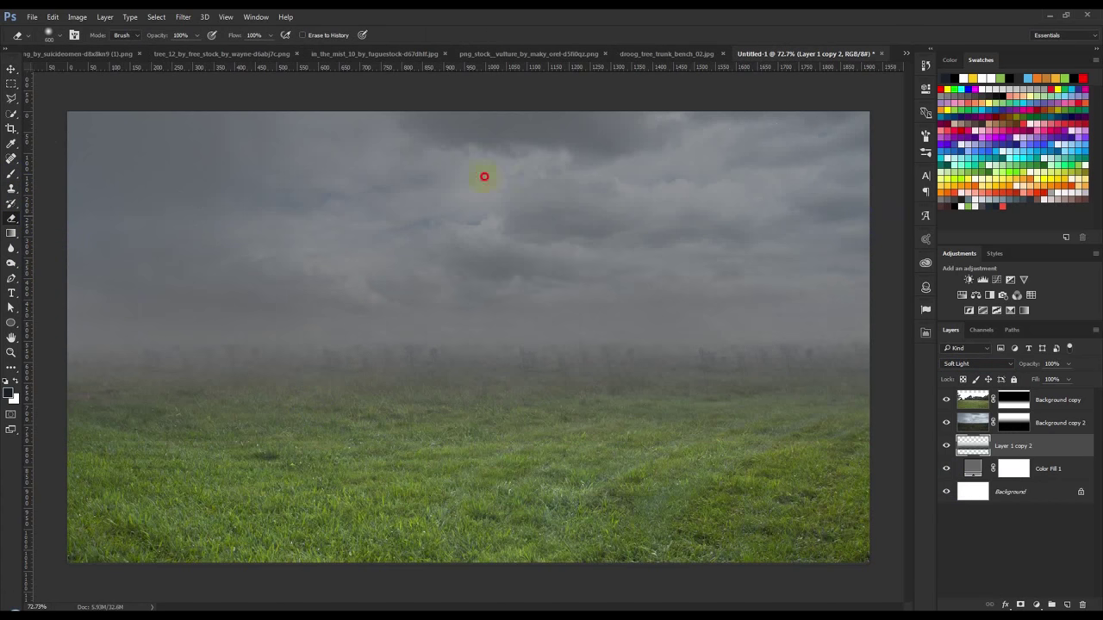
# Reposition the fog layer and erase a band of fog just above the grass.
pyautogui.click(11, 69)
pyautogui.moveTo(571, 374); pyautogui.dragTo(569, 363)
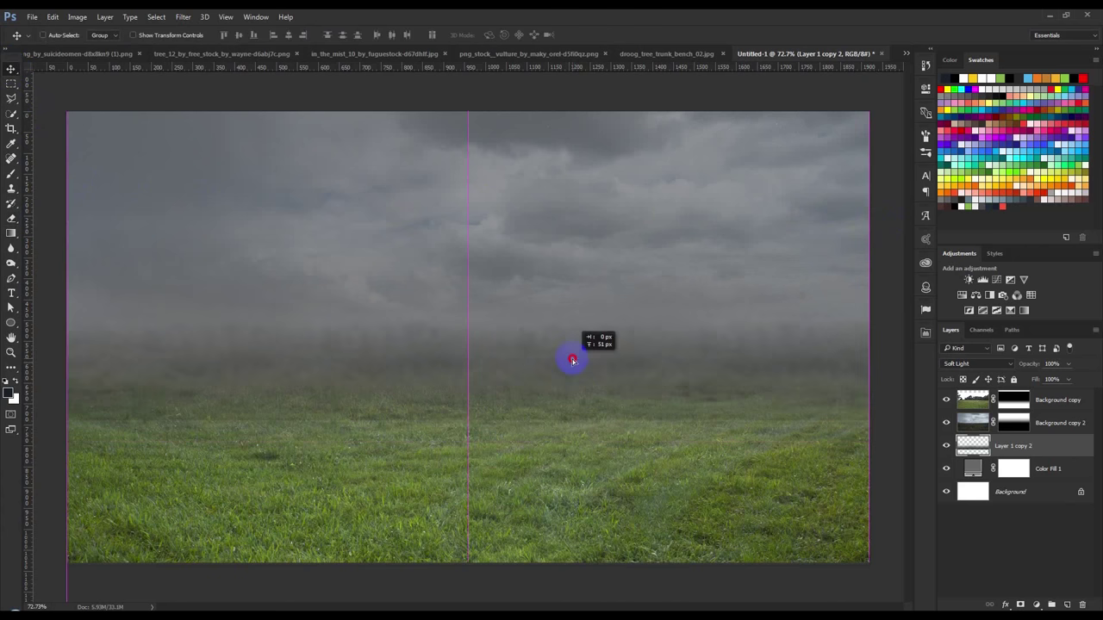
pyautogui.moveTo(569, 363); pyautogui.dragTo(563, 382)
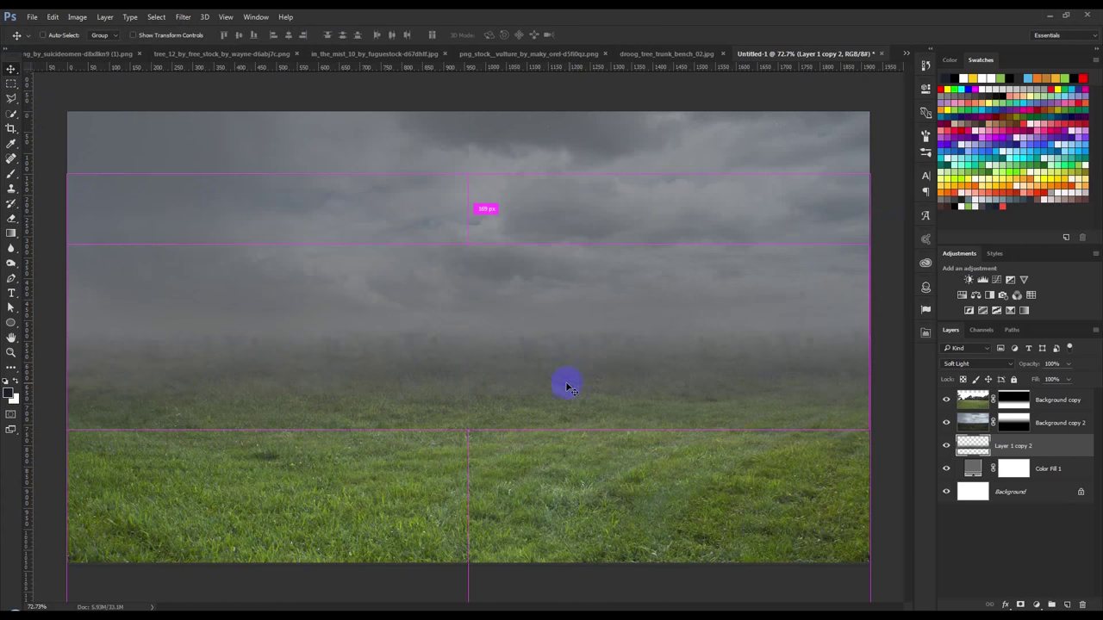
pyautogui.click(13, 221)
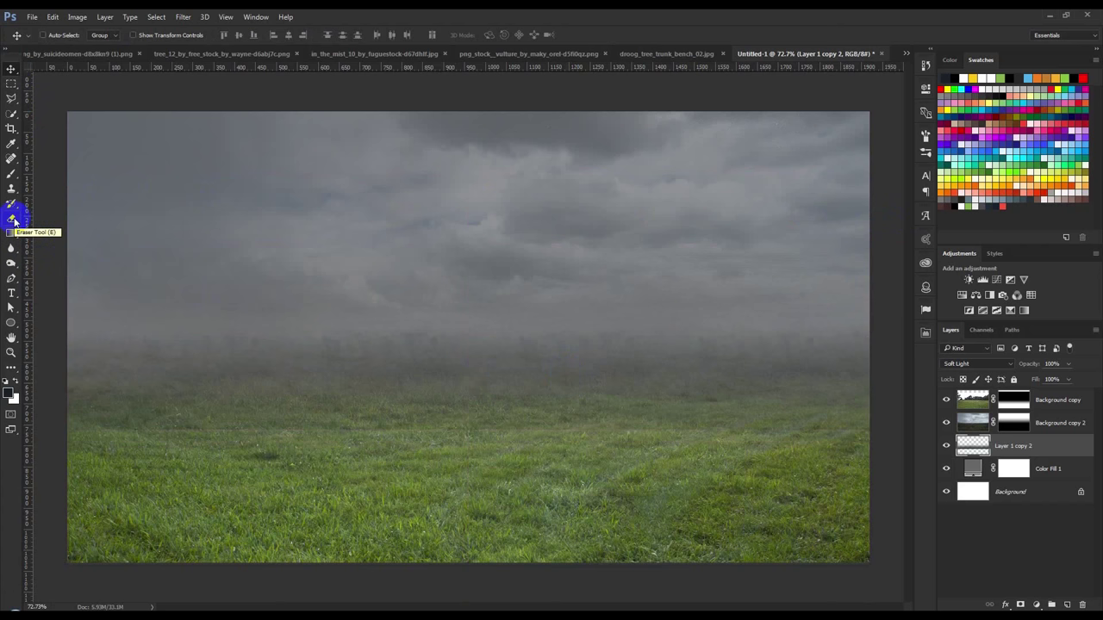
pyautogui.click(14, 221)
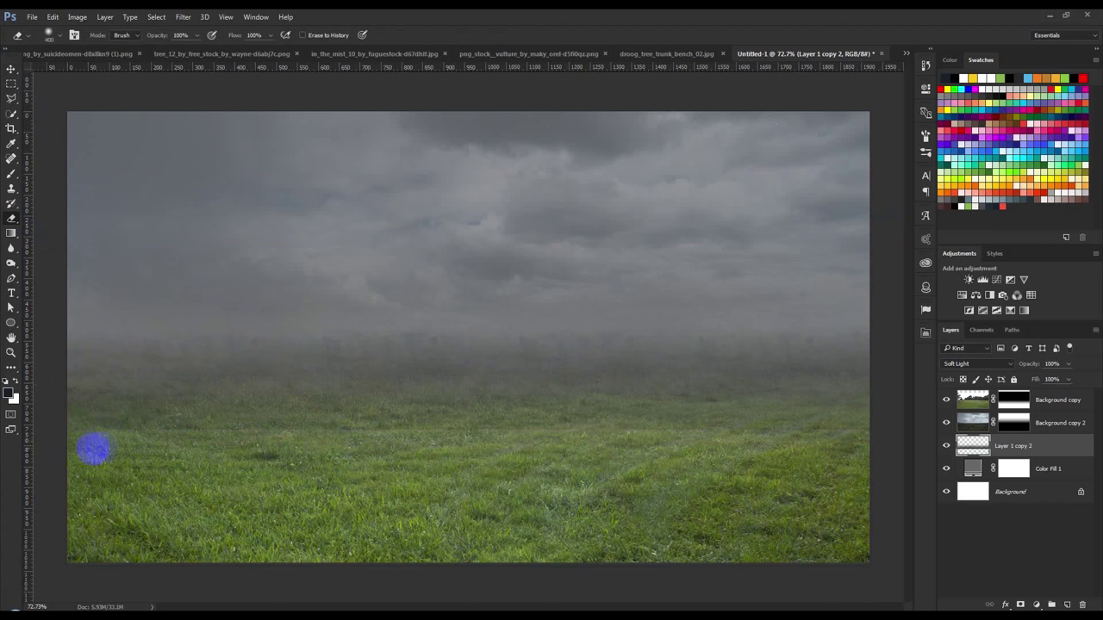
pyautogui.moveTo(91, 450)
pyautogui.mouseDown()
pyautogui.moveTo(227, 463)
pyautogui.moveTo(896, 470)
pyautogui.mouseUp()
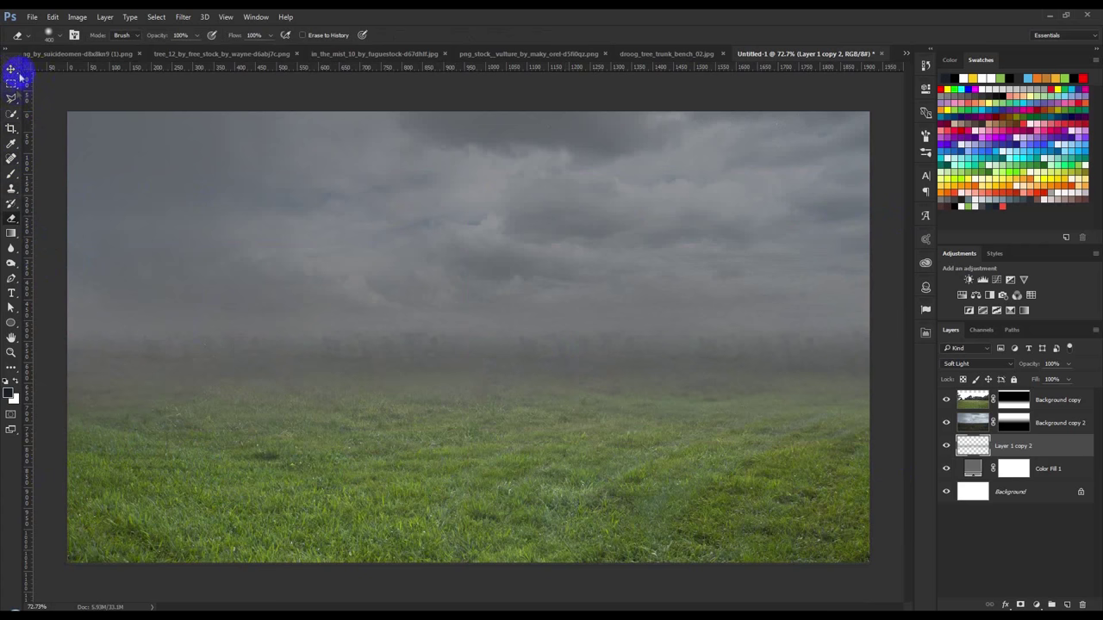
# Try Normal, 46% opacity and Multiply on the fog layer, then keep Soft Light.
pyautogui.click(11, 69)
pyautogui.click(991, 365)
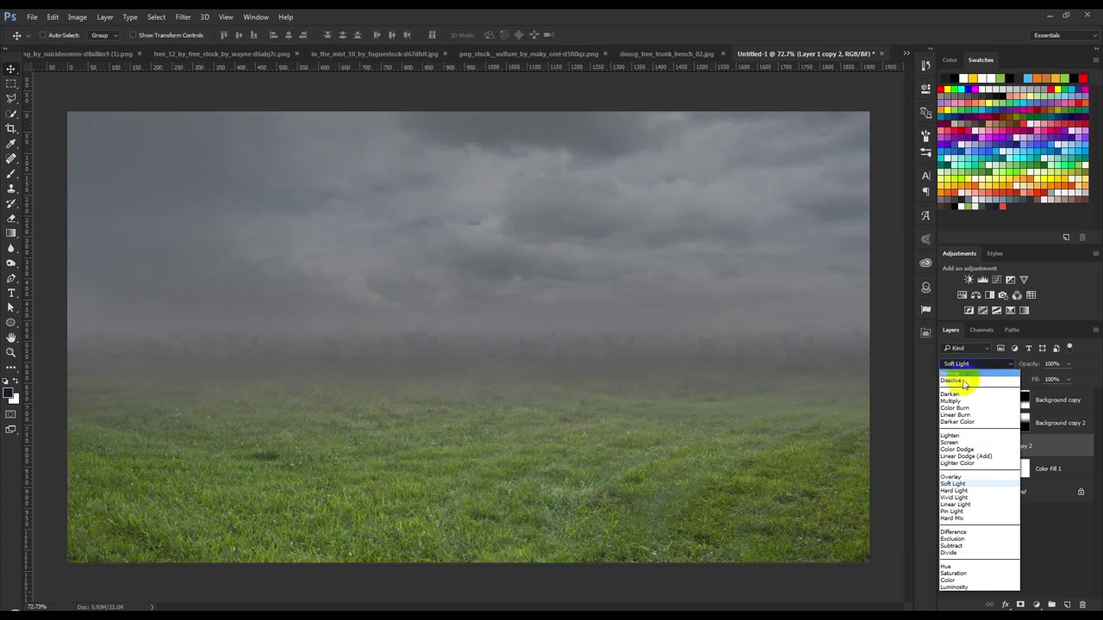
pyautogui.click(955, 381)
pyautogui.moveTo(1040, 360)
pyautogui.mouseDown()
pyautogui.moveTo(1013, 369)
pyautogui.moveTo(1047, 366)
pyautogui.mouseUp()
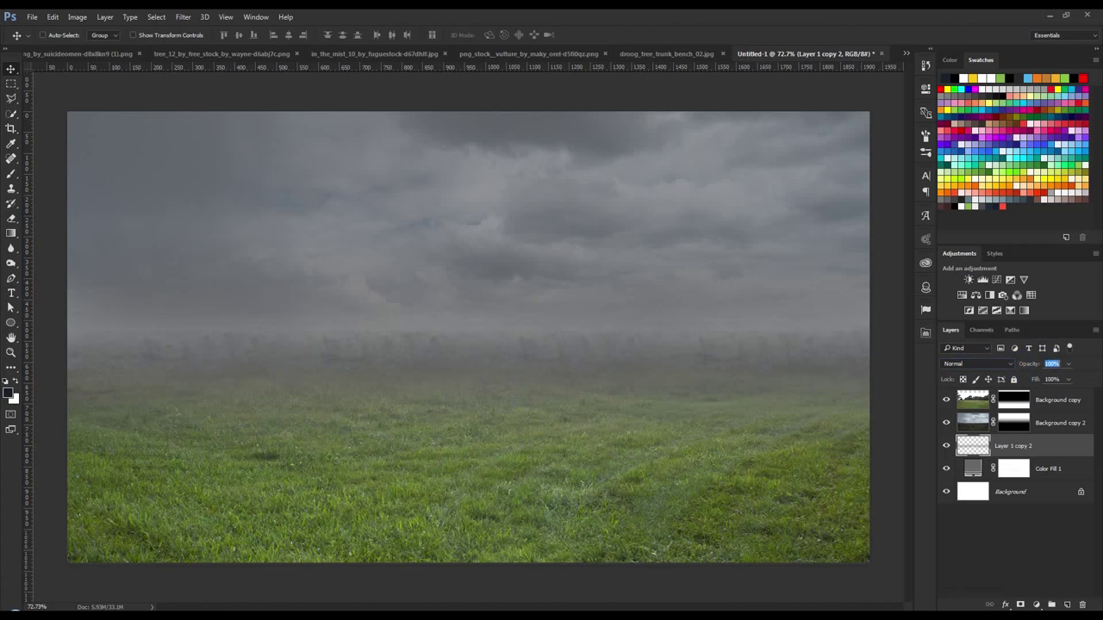
pyautogui.click(971, 365)
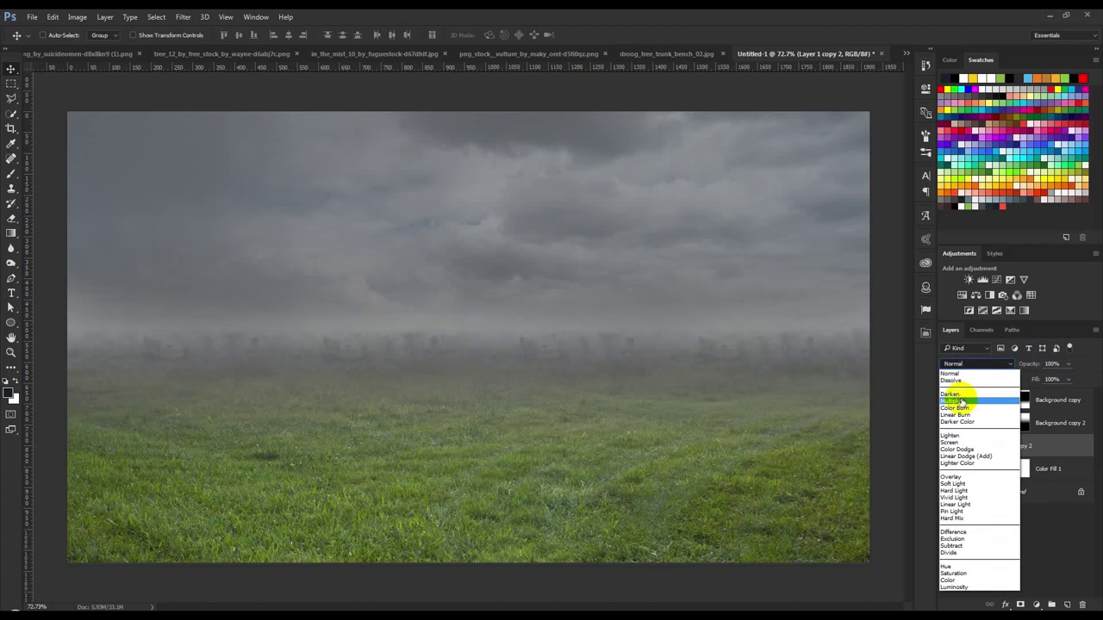
pyautogui.click(957, 401)
pyautogui.click(984, 365)
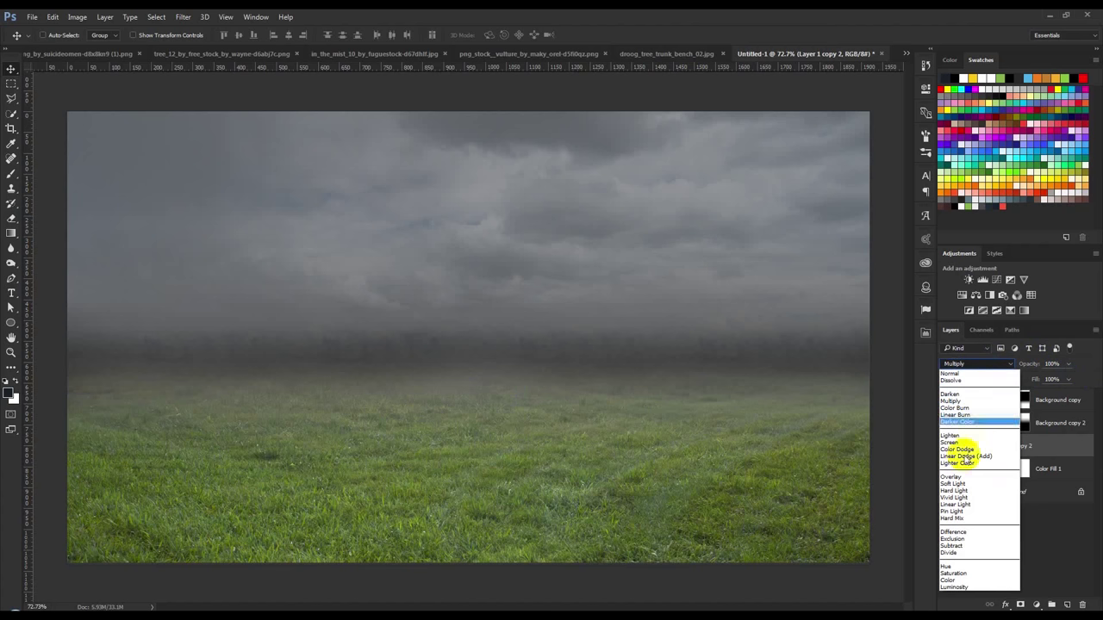
pyautogui.click(956, 485)
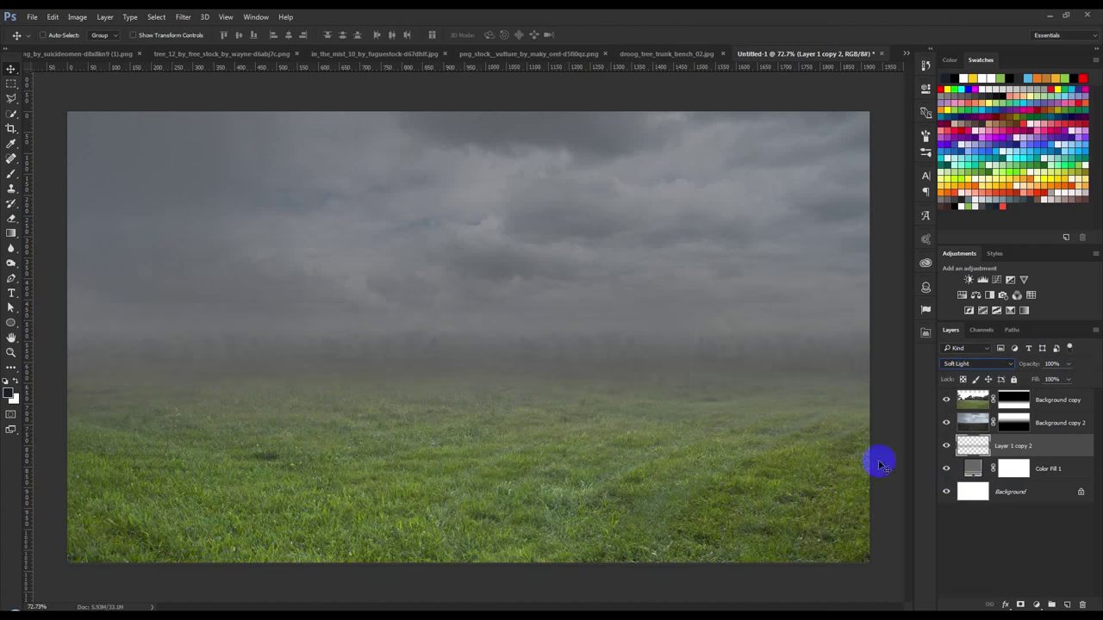
# Stretch the fog band about 116% taller with Free Transform and apply it.
pyautogui.hotkey('ctrl', 't')
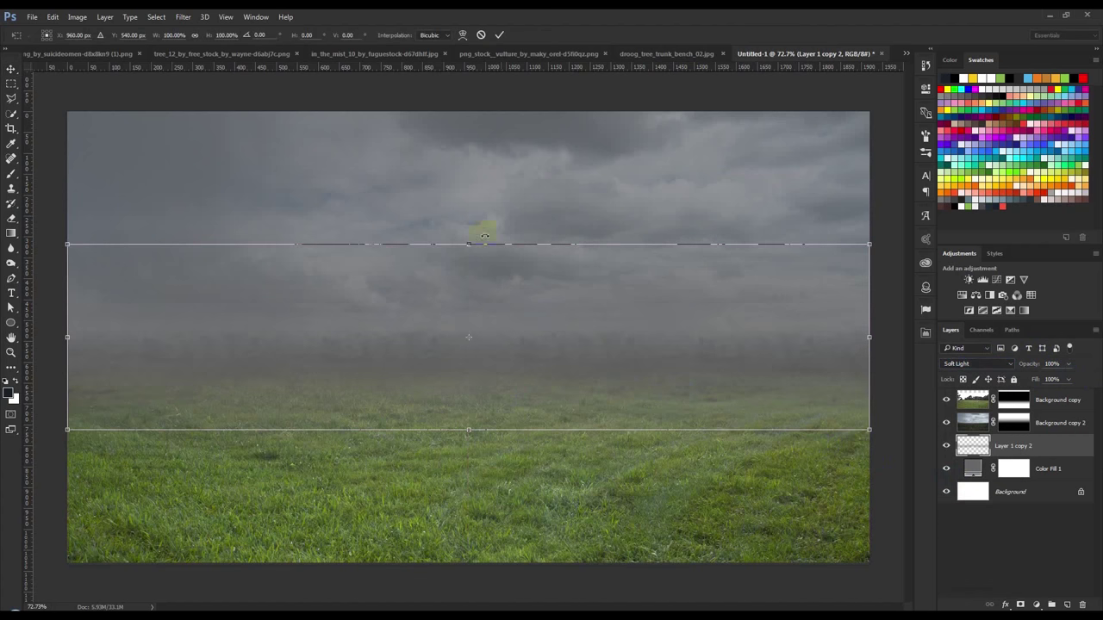
pyautogui.moveTo(472, 241); pyautogui.dragTo(471, 230)
pyautogui.moveTo(511, 311); pyautogui.dragTo(512, 298)
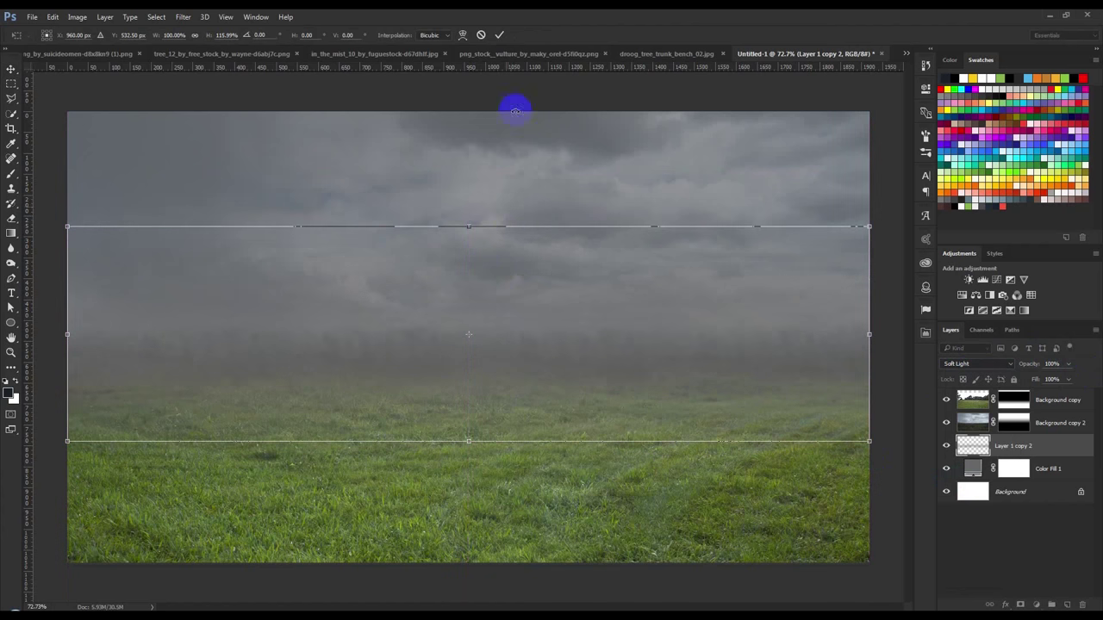
pyautogui.click(500, 36)
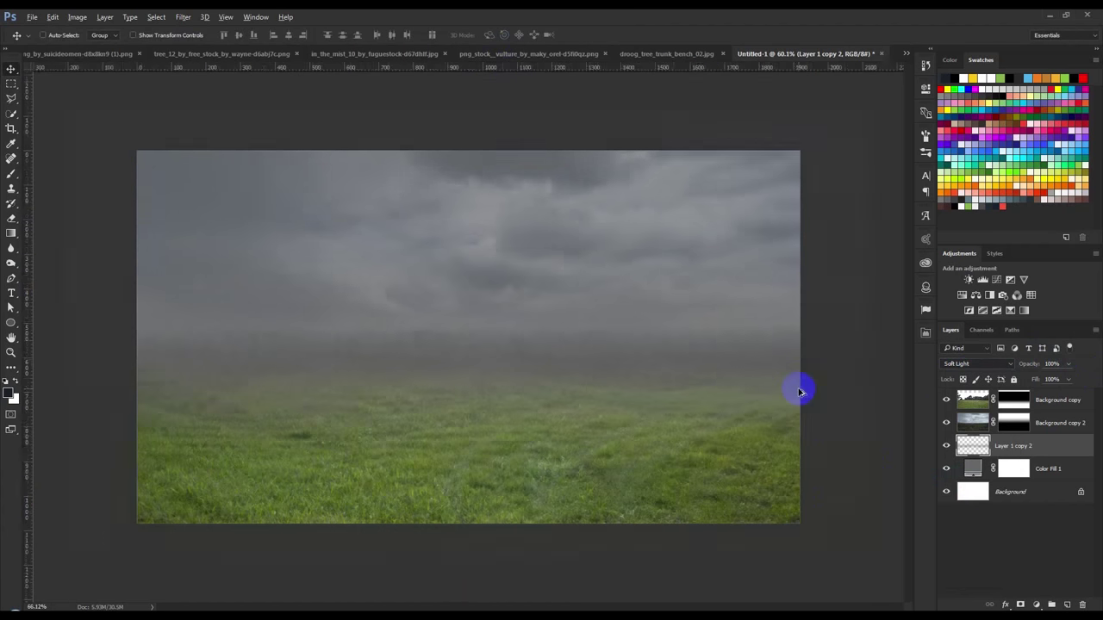
pyautogui.moveTo(1014, 400); pyautogui.dragTo(1053, 414)
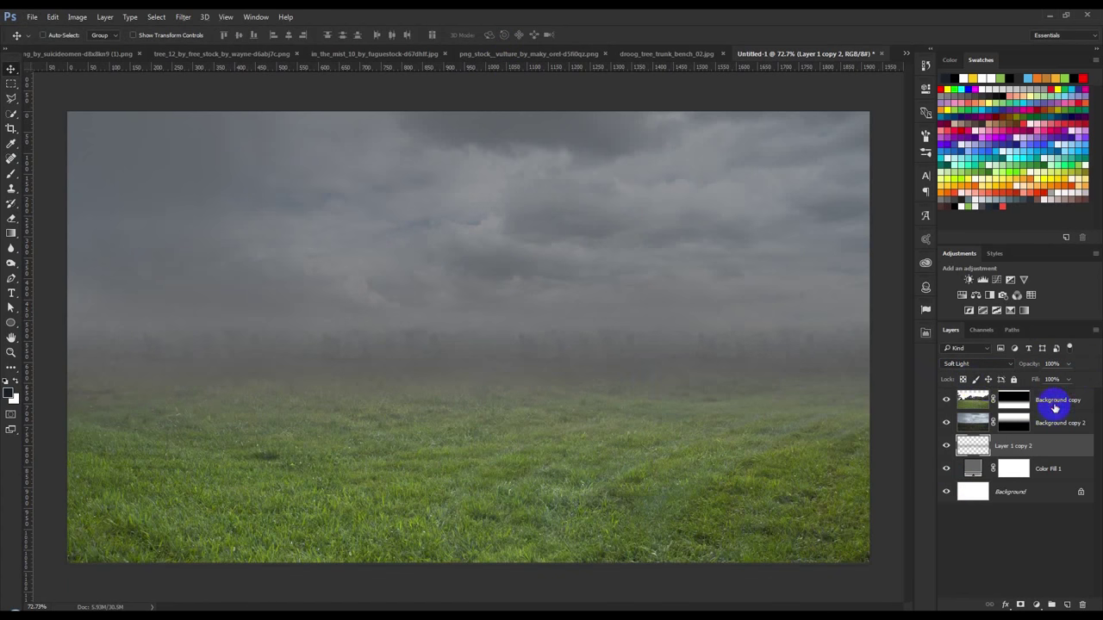
# Add a Hue/Saturation layer clipped to the Background copy grass layer, Saturation -40.
pyautogui.click(1055, 408)
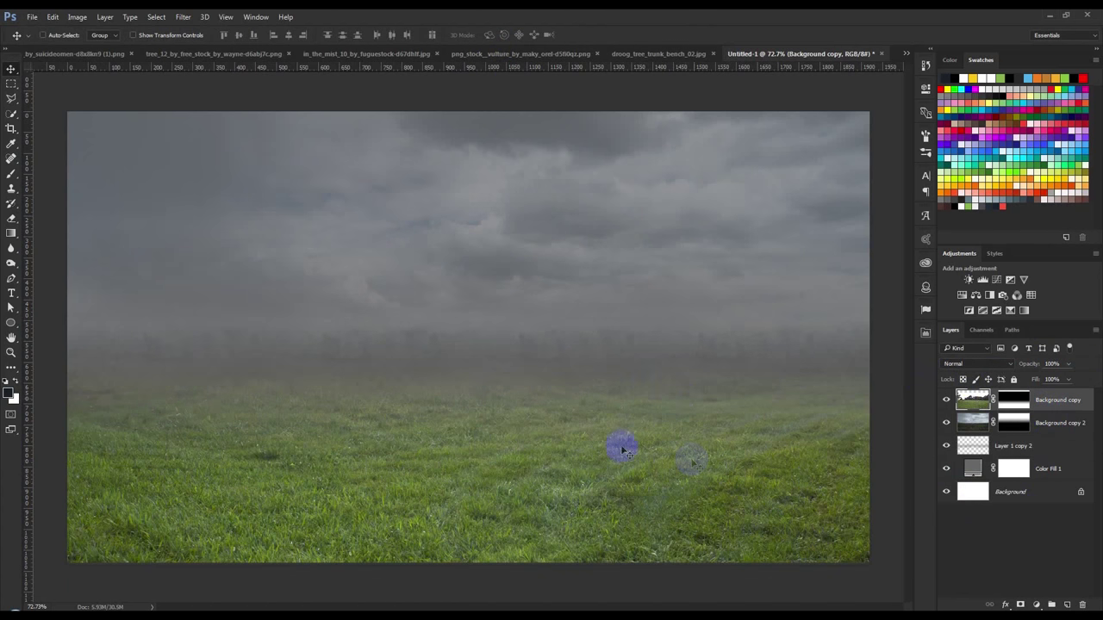
pyautogui.click(1036, 605)
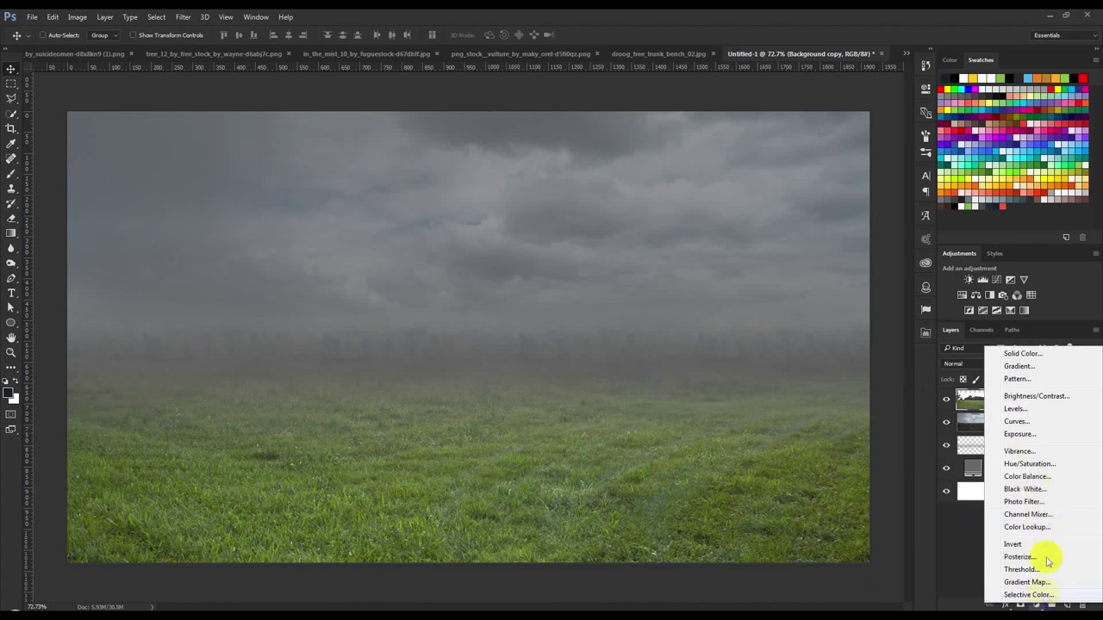
pyautogui.click(850, 431)
pyautogui.click(1038, 605)
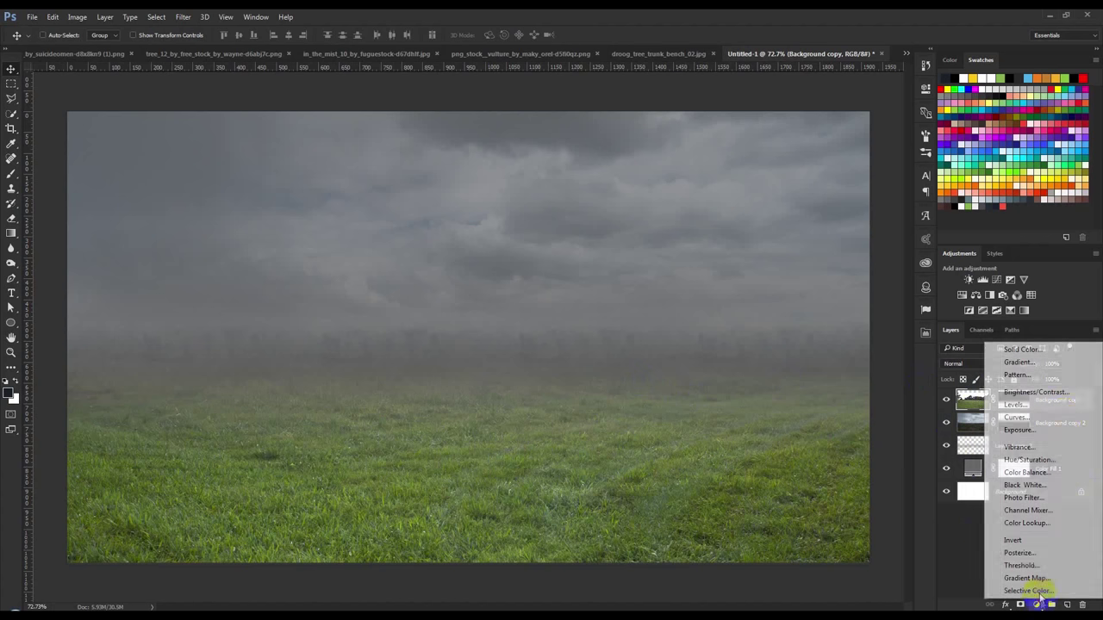
pyautogui.click(1017, 459)
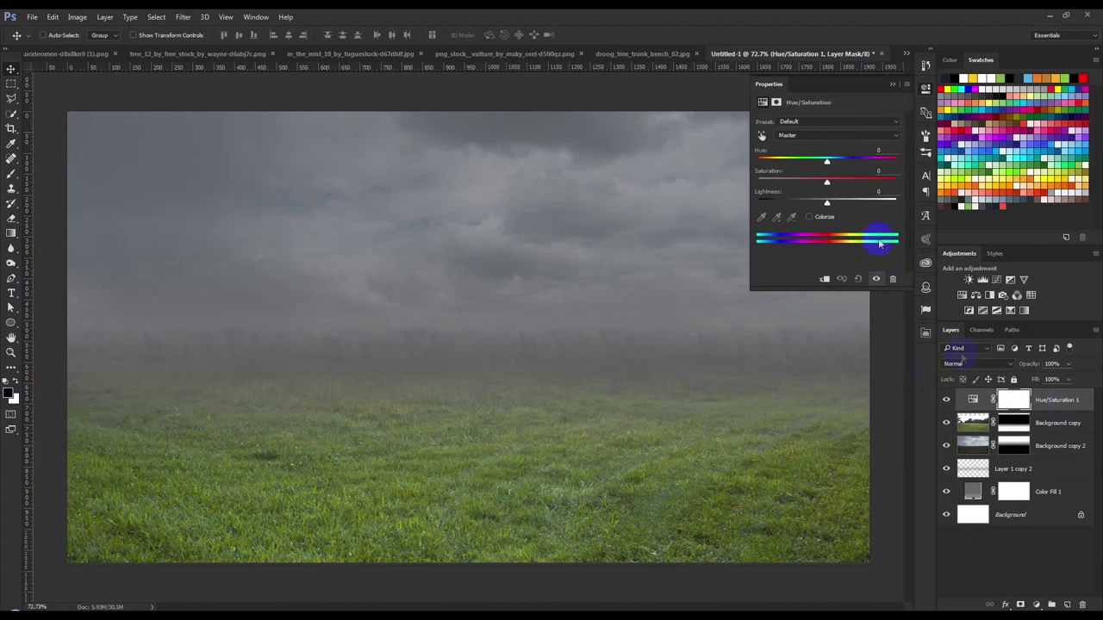
pyautogui.moveTo(826, 185); pyautogui.dragTo(794, 185)
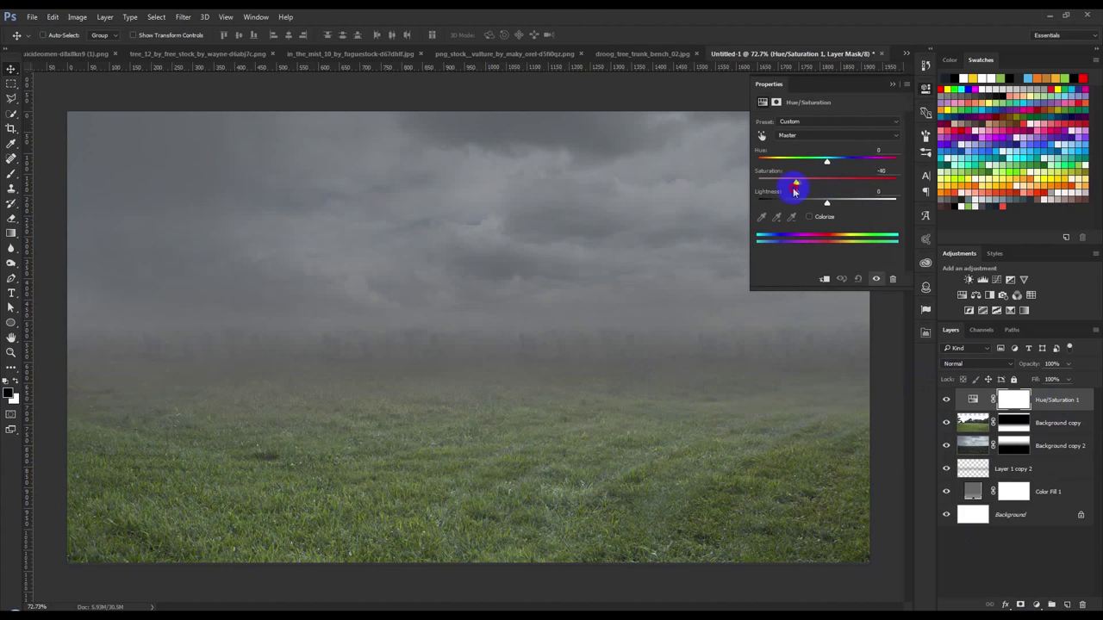
pyautogui.hotkey('ctrl', 'z')
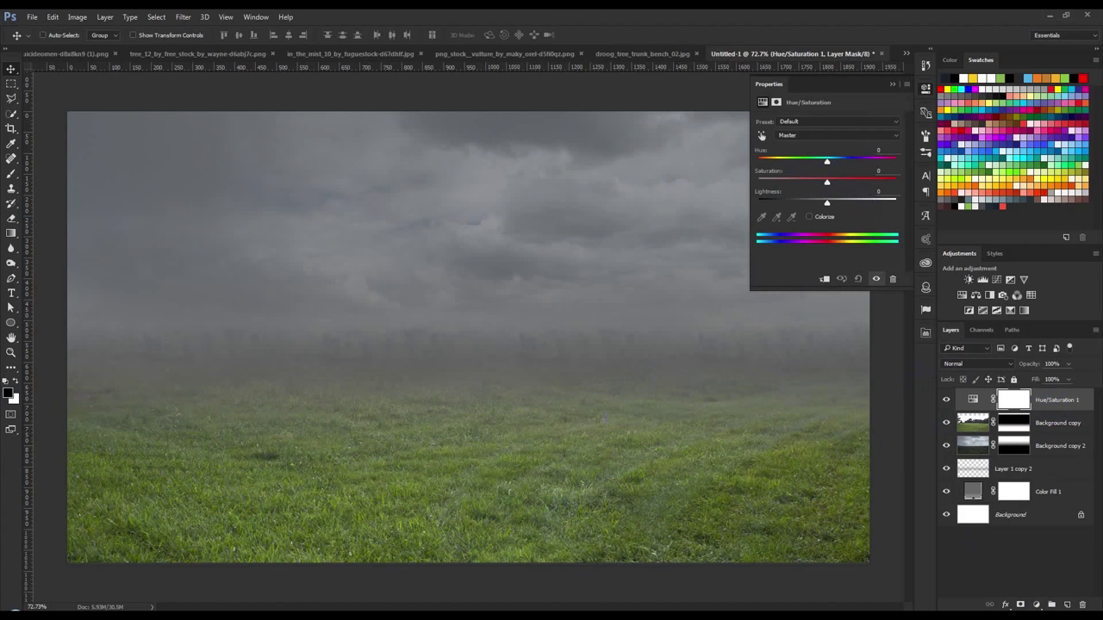
pyautogui.rightClick(1051, 410)
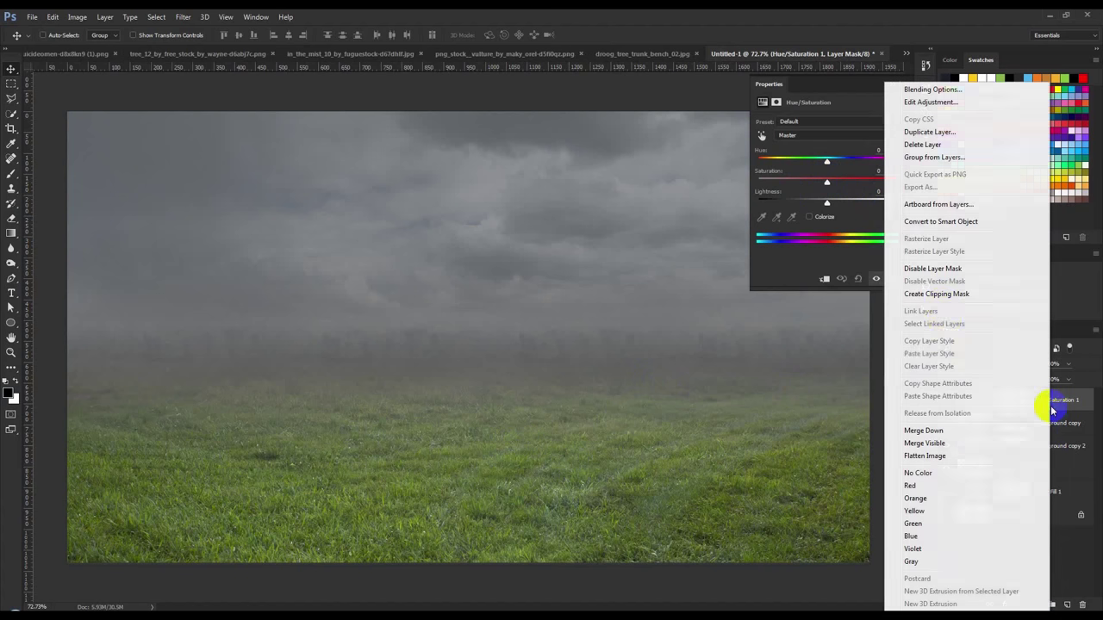
pyautogui.click(922, 293)
pyautogui.moveTo(826, 183); pyautogui.dragTo(815, 186)
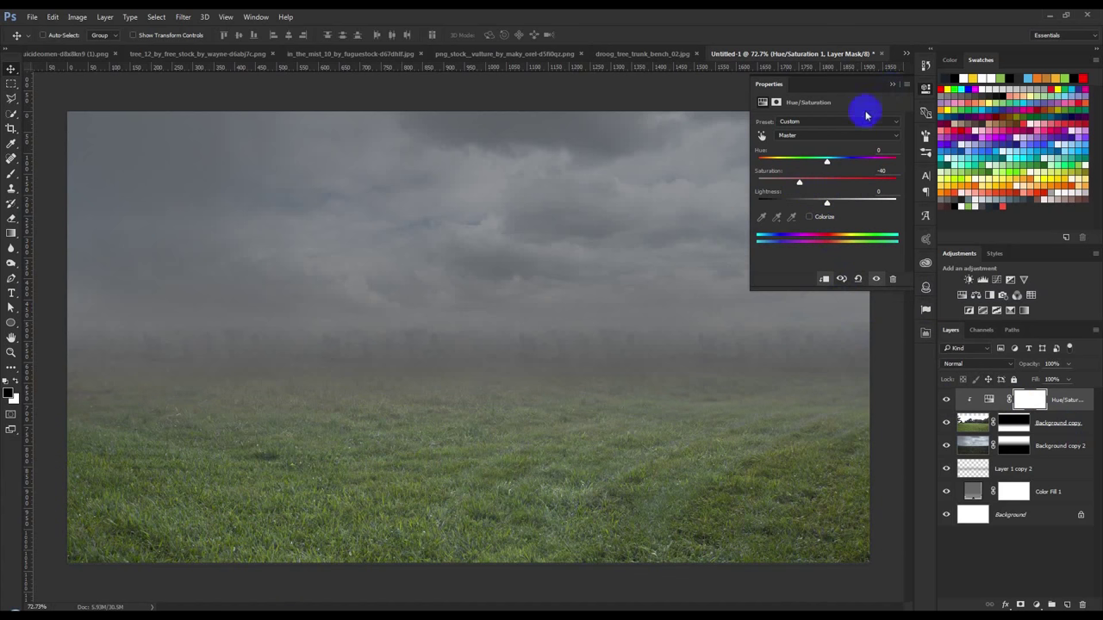
pyautogui.click(892, 84)
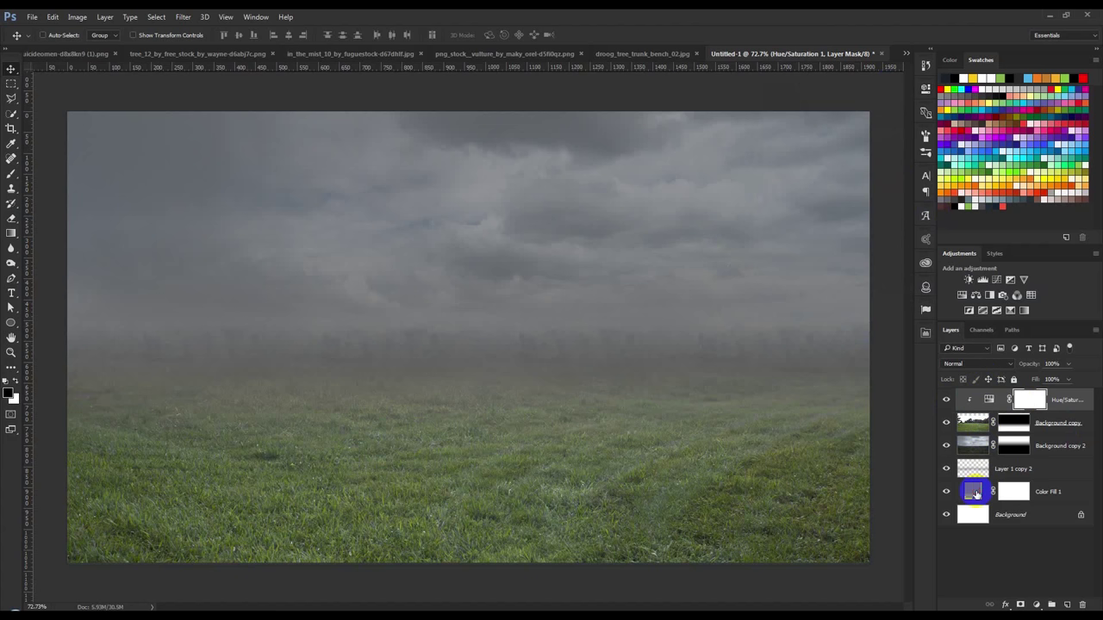
# Change the Color Fill 1 grey to the lighter 696969.
pyautogui.doubleClick(975, 492)
pyautogui.click(735, 367)
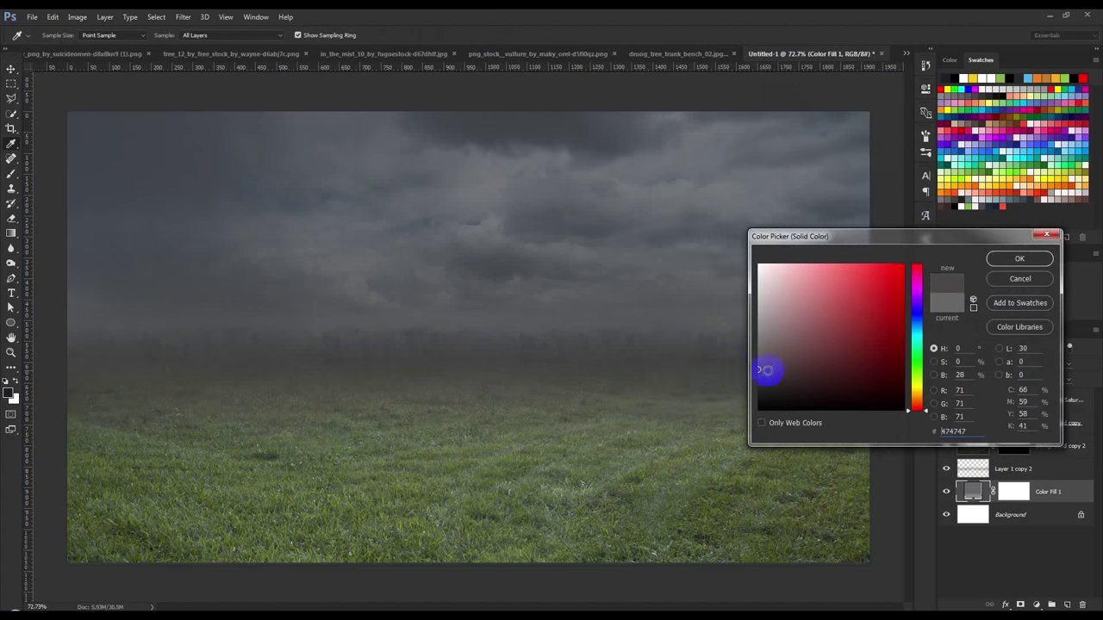
pyautogui.moveTo(757, 369); pyautogui.dragTo(749, 343)
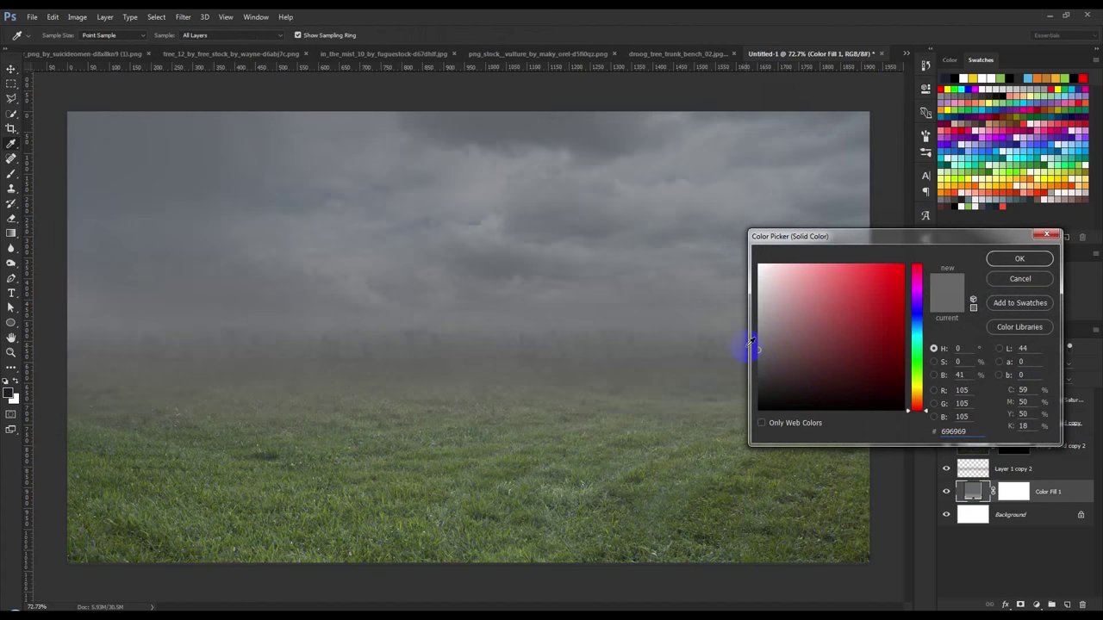
pyautogui.click(1009, 259)
pyautogui.click(1068, 398)
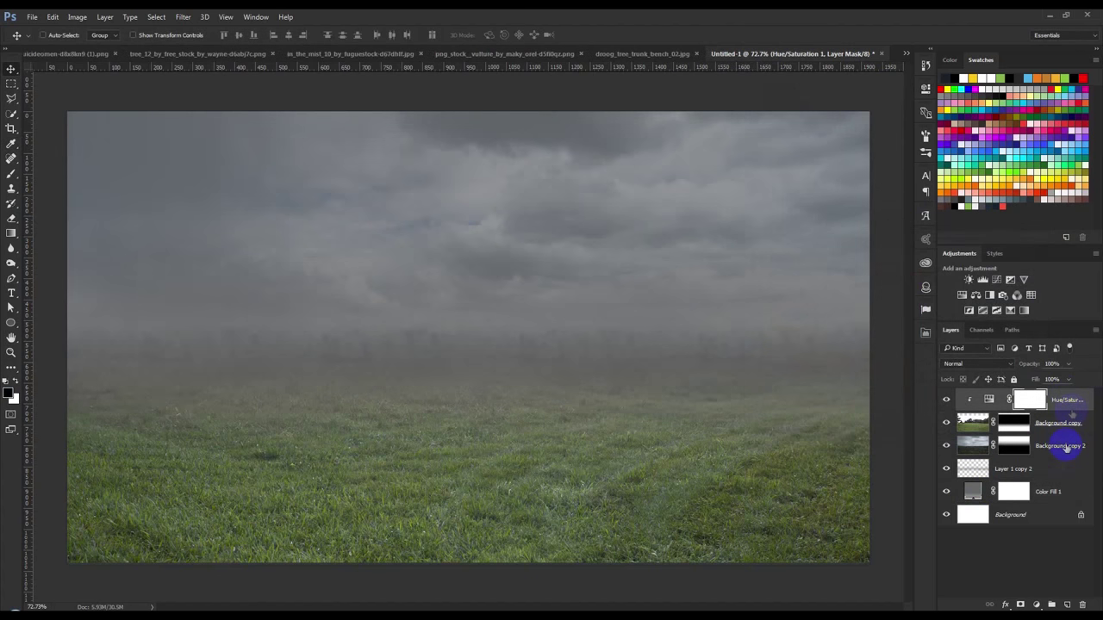
# Group the composite layers down to Color Fill 1 into a group named BG.
pyautogui.keyDown('shift'); pyautogui.click(1066, 486); pyautogui.keyUp('shift')
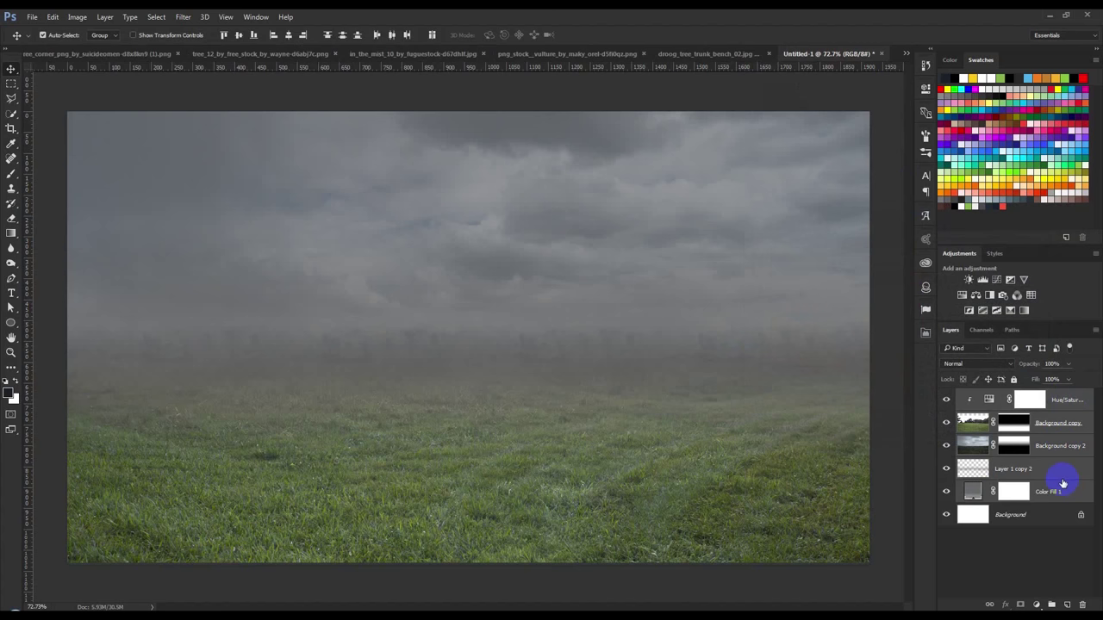
pyautogui.hotkey('ctrl', 'g')
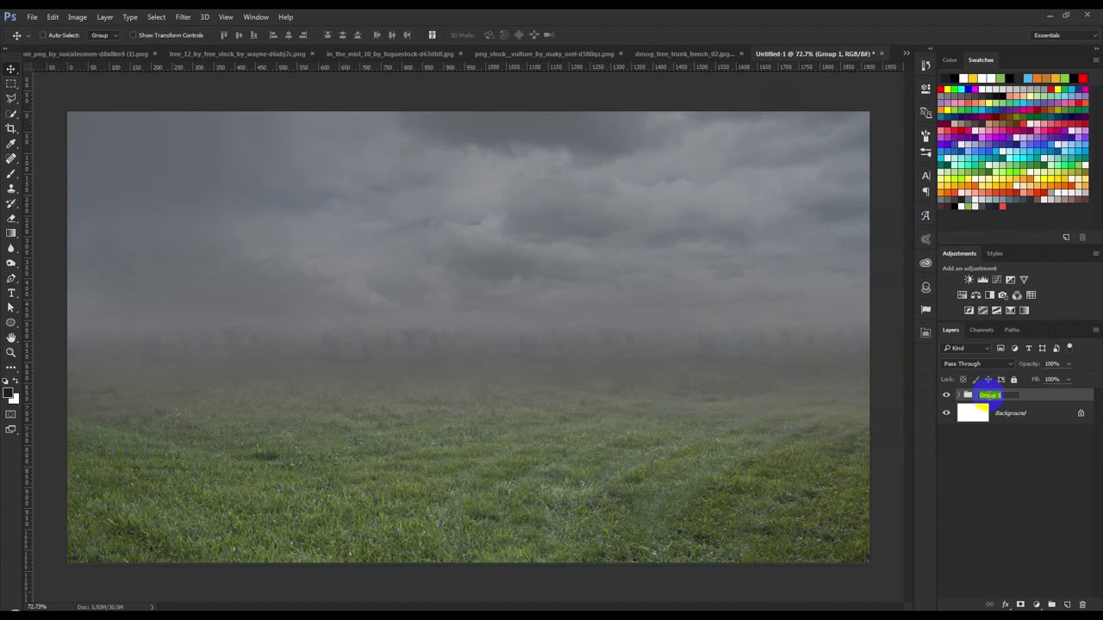
pyautogui.write('BG')
pyautogui.click(1041, 397)
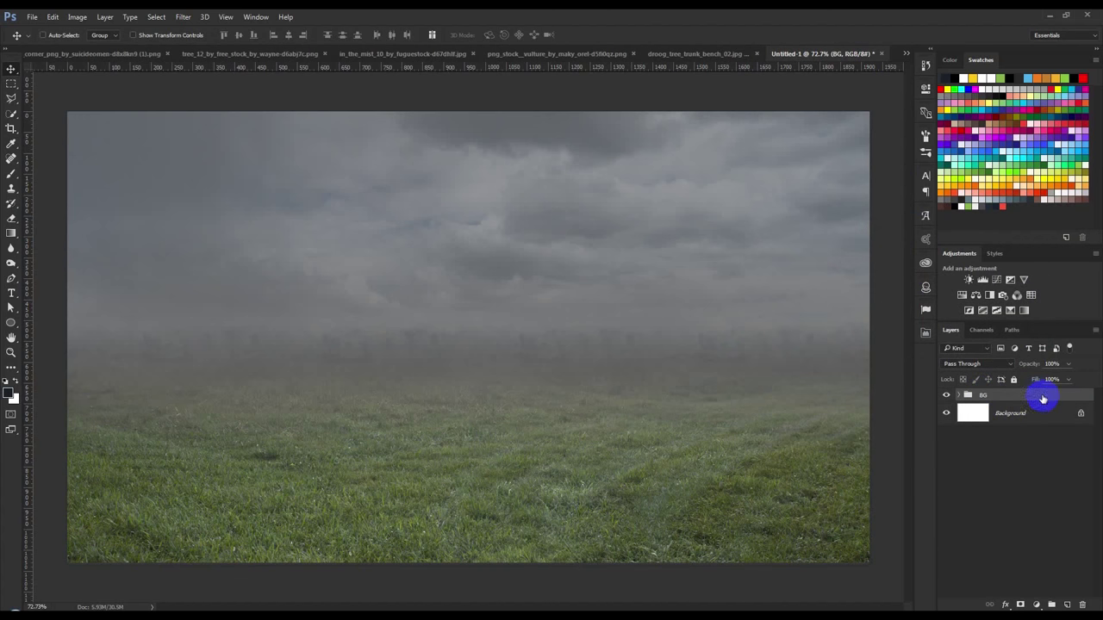
# Save the document as Photo Manipulation in PSD format.
pyautogui.hotkey('ctrl', 's')
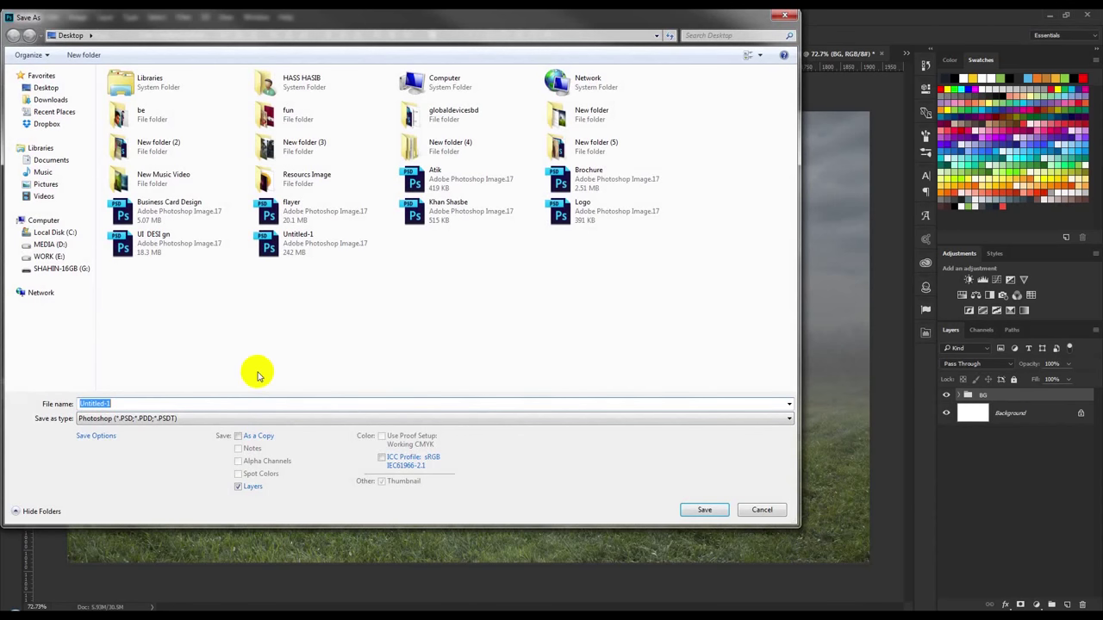
pyautogui.write('Photo Manipulation')
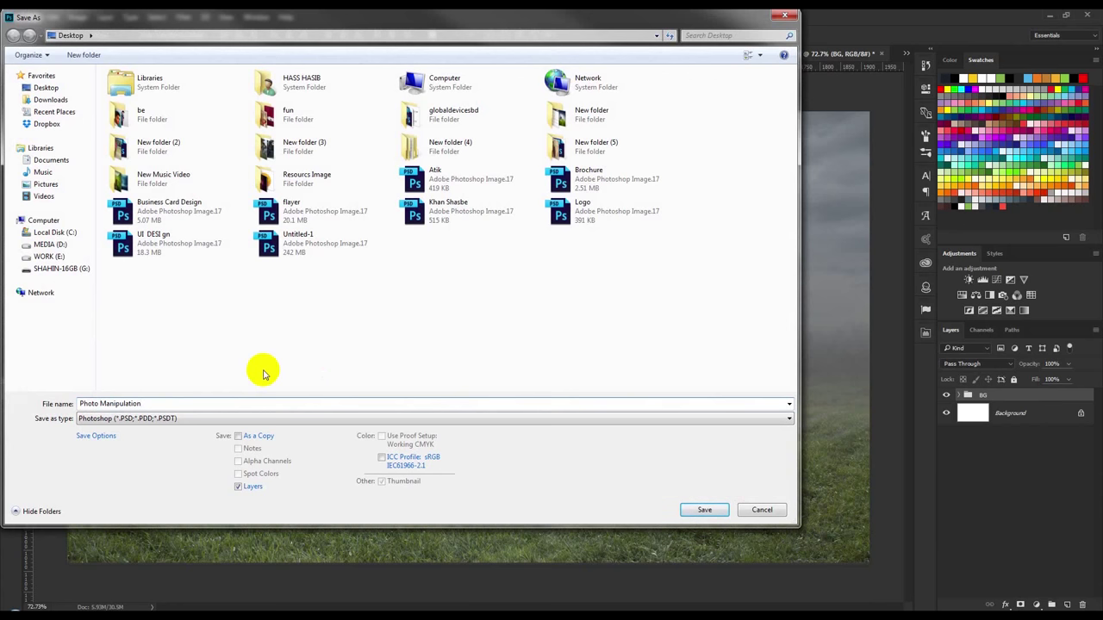
pyautogui.press('Return')
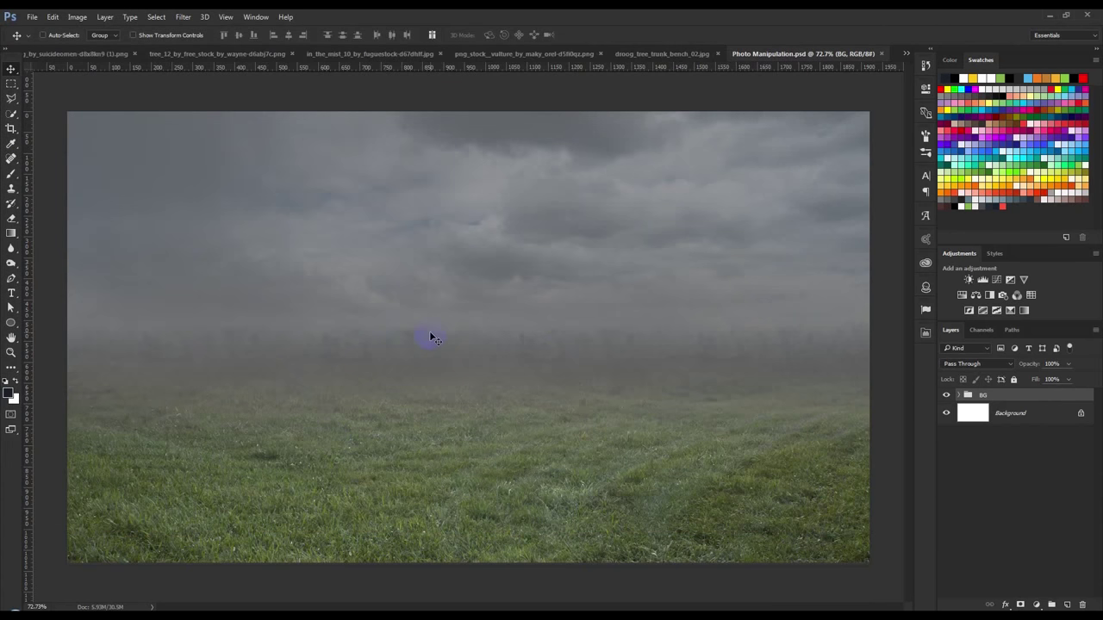
# Switch to the droog_tree_trunk_bench_02.jpg image and zoom in on the log.
pyautogui.click(660, 53)
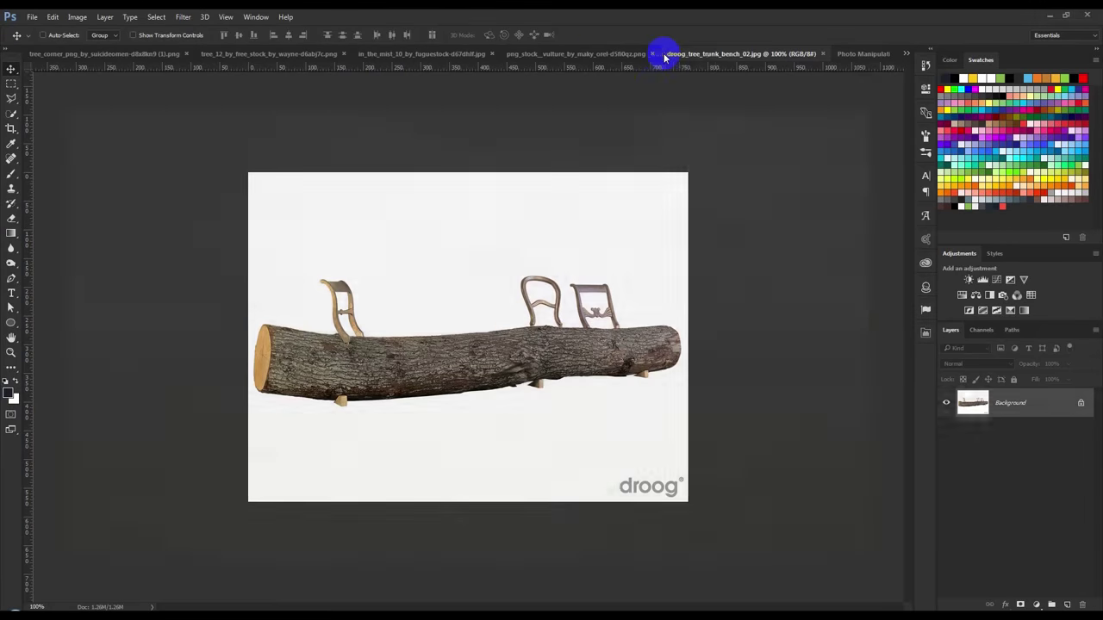
pyautogui.scroll(3, 443, 350)
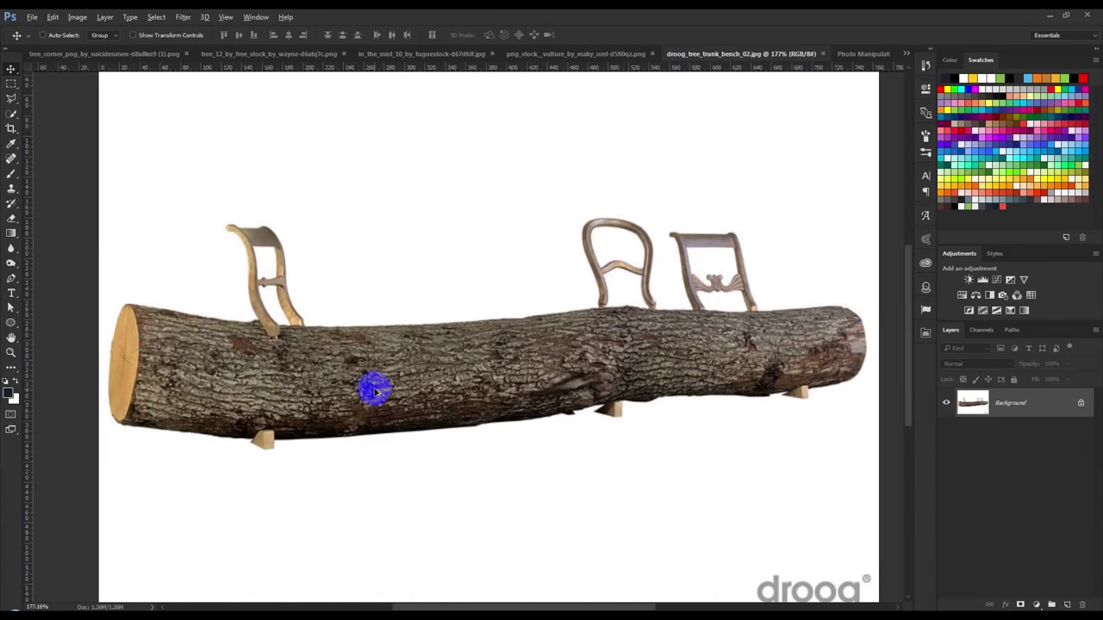
pyautogui.moveTo(362, 390); pyautogui.dragTo(405, 388)
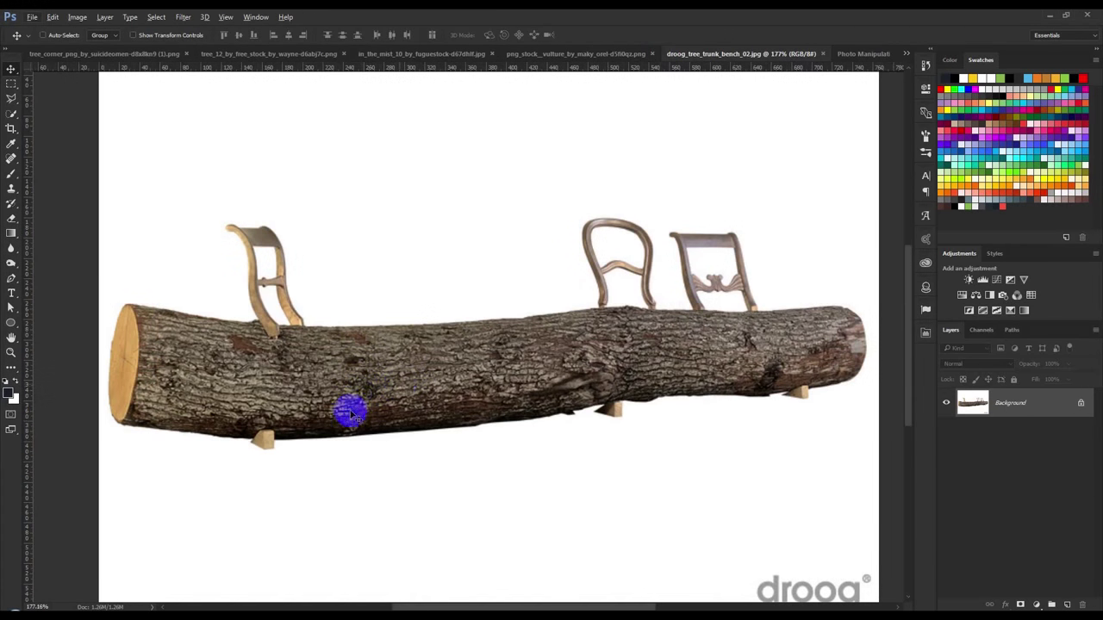
pyautogui.scroll(3, 204, 492)
pyautogui.scroll(3, 220, 482)
pyautogui.scroll(3, 367, 424)
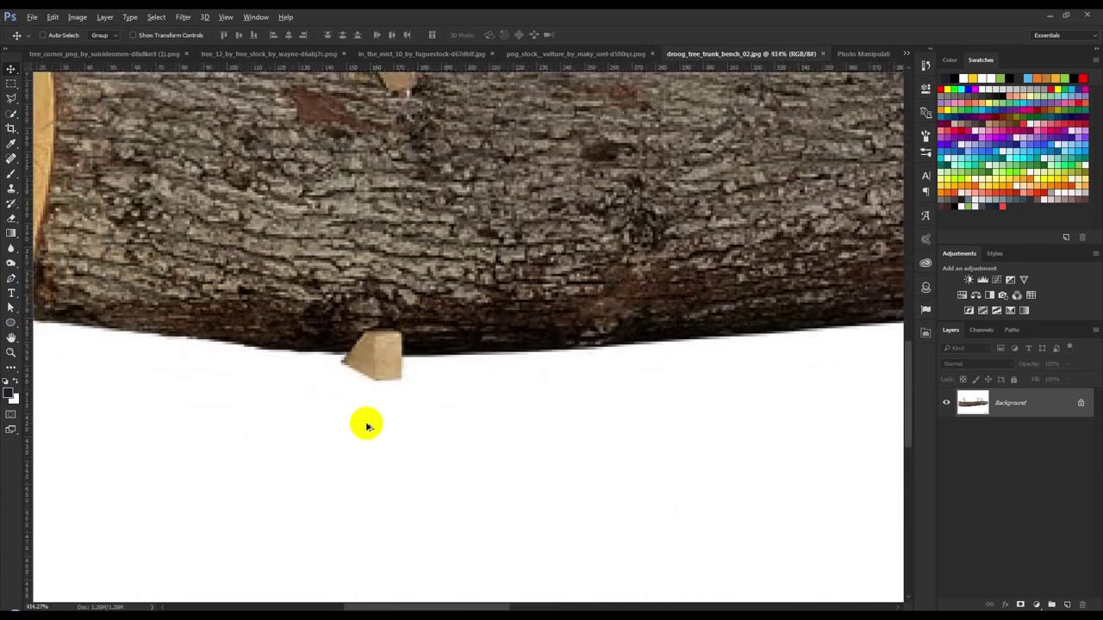
pyautogui.scroll(-5, 366, 425)
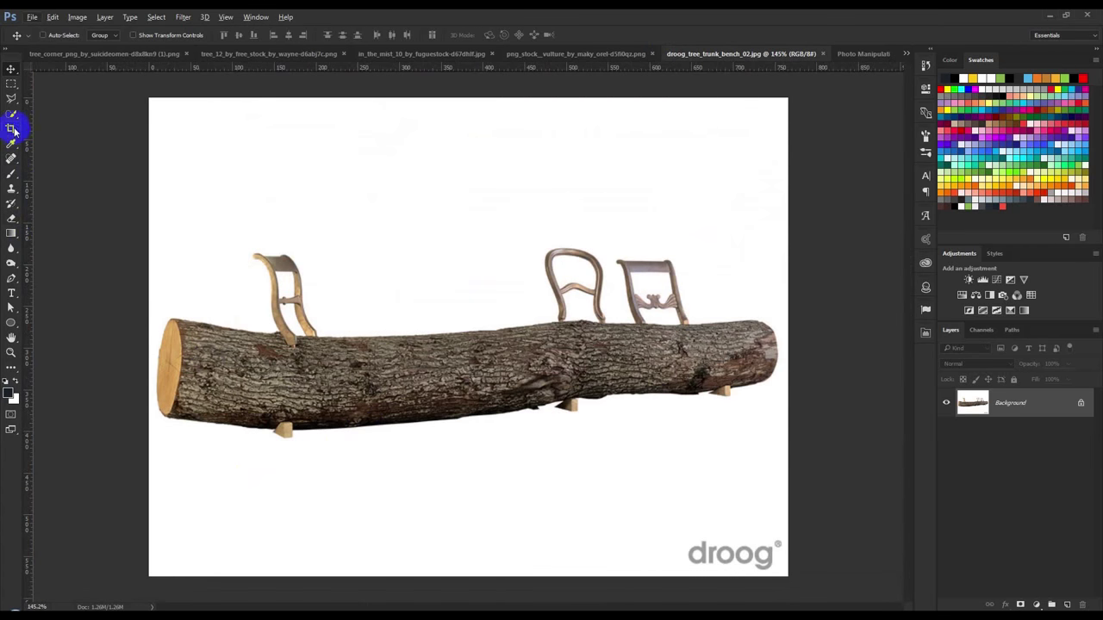
# Paint a Quick Selection along the full length of the log.
pyautogui.moveTo(11, 114); pyautogui.dragTo(61, 121)
pyautogui.moveTo(220, 369); pyautogui.dragTo(204, 369)
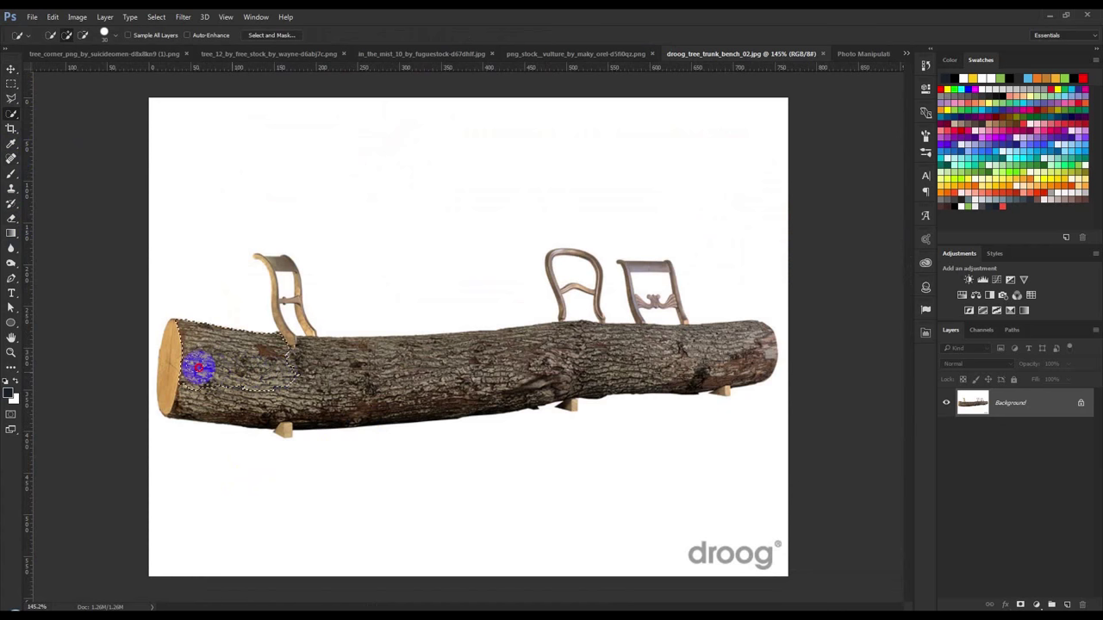
pyautogui.moveTo(187, 363)
pyautogui.mouseDown()
pyautogui.moveTo(181, 374)
pyautogui.moveTo(215, 388)
pyautogui.moveTo(201, 399)
pyautogui.moveTo(382, 394)
pyautogui.moveTo(726, 348)
pyautogui.mouseUp()
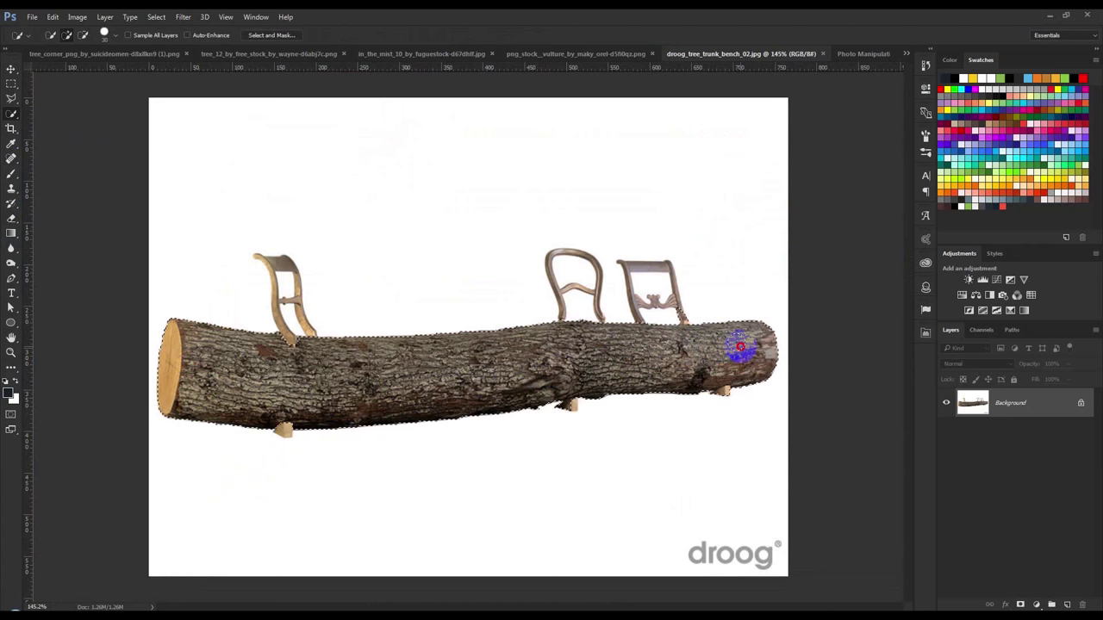
pyautogui.moveTo(739, 348)
pyautogui.mouseDown()
pyautogui.moveTo(293, 407)
pyautogui.moveTo(292, 361)
pyautogui.mouseUp()
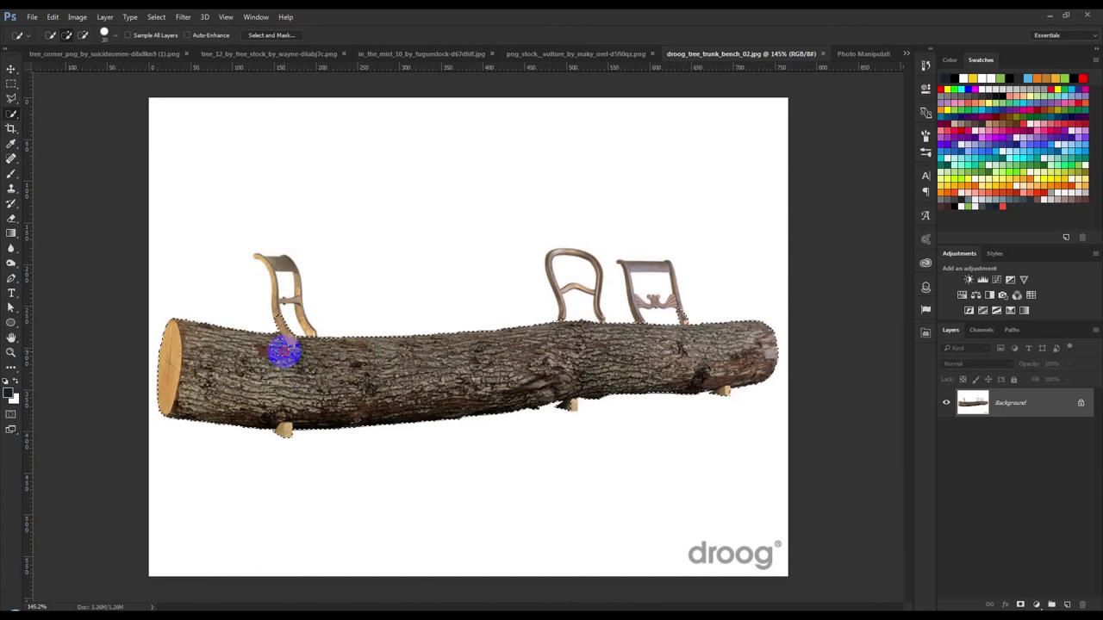
pyautogui.moveTo(604, 352)
pyautogui.mouseDown()
pyautogui.moveTo(593, 350)
pyautogui.moveTo(569, 384)
pyautogui.mouseUp()
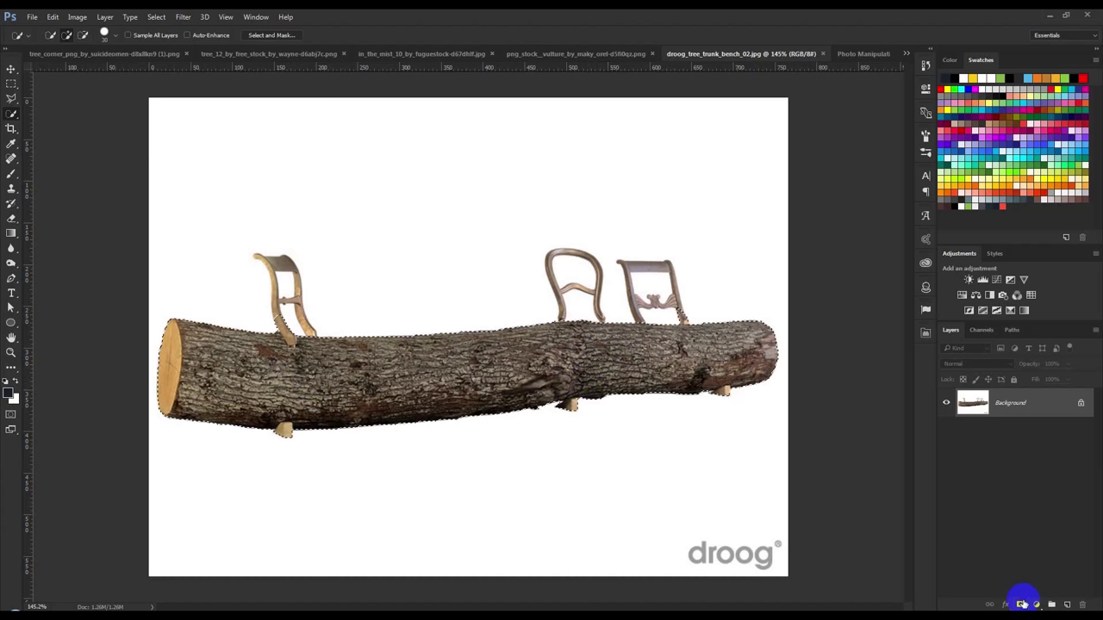
# Add a layer mask to Layer 0 from the log selection.
pyautogui.click(1021, 604)
pyautogui.click(1013, 402)
pyautogui.click(21, 70)
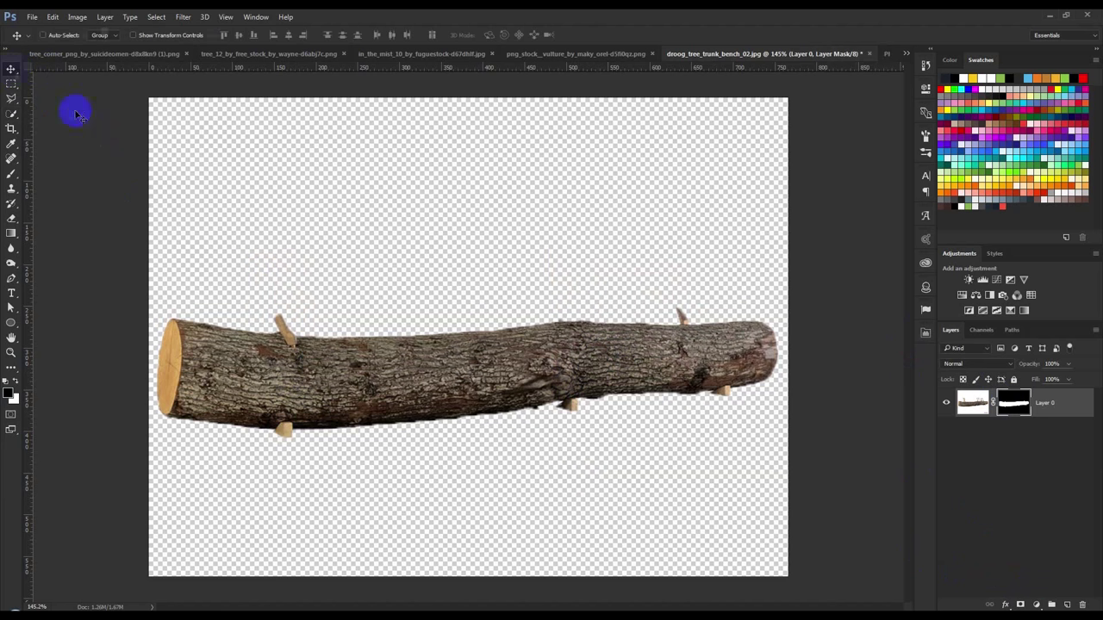
# Refine the mask with 100% preview opacity, 44% contrast and a negative Shift Edge.
pyautogui.rightClick(1013, 402)
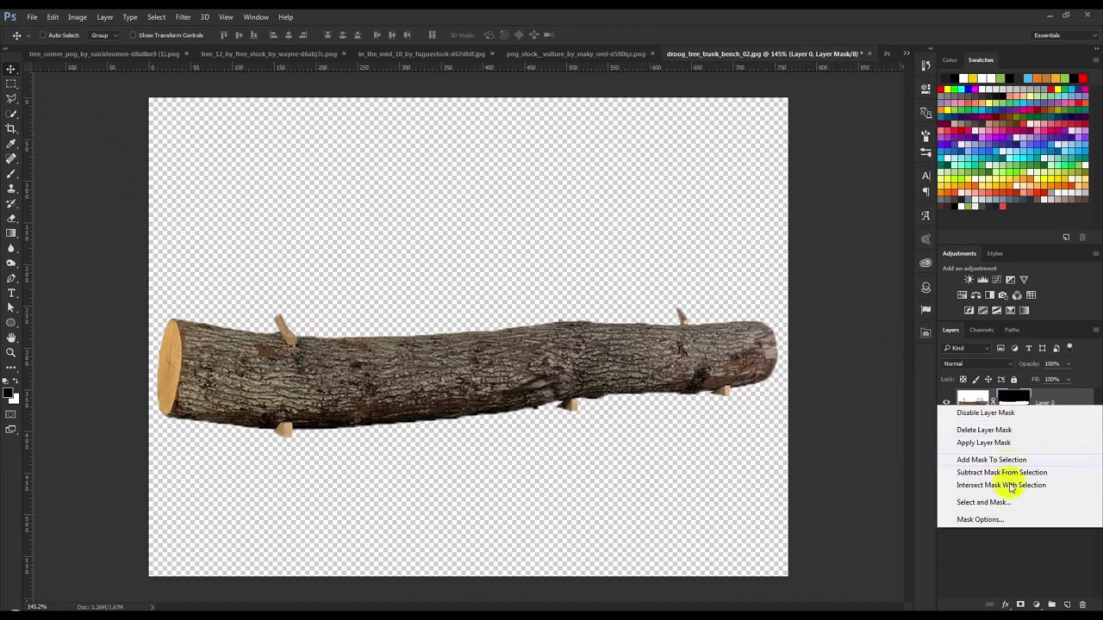
pyautogui.click(982, 503)
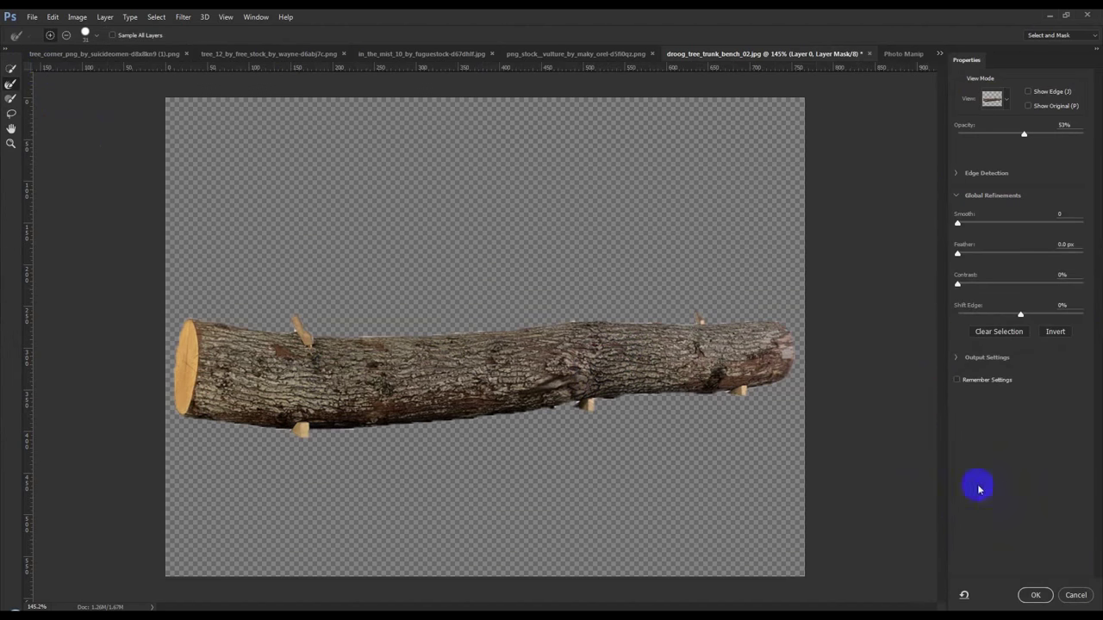
pyautogui.click(1010, 102)
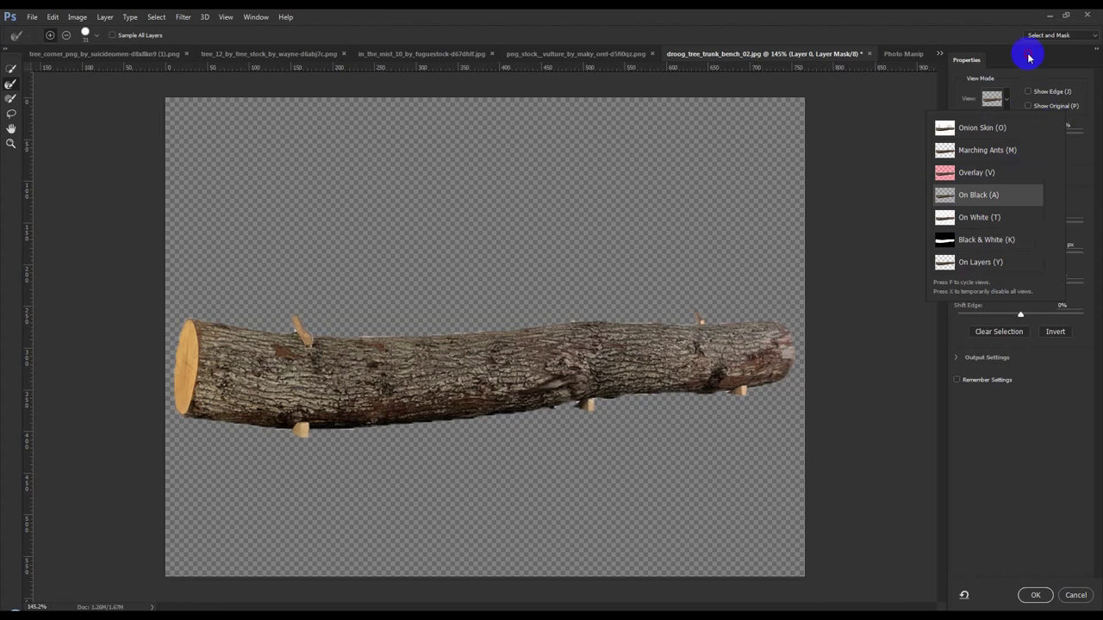
pyautogui.click(1029, 57)
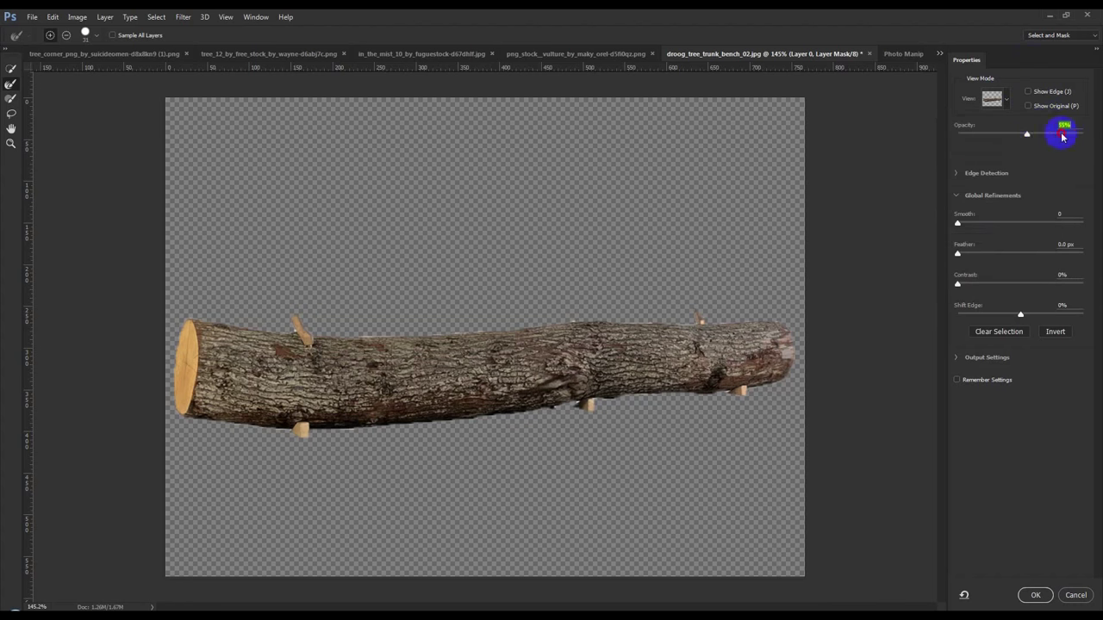
pyautogui.moveTo(1064, 136); pyautogui.dragTo(1100, 136)
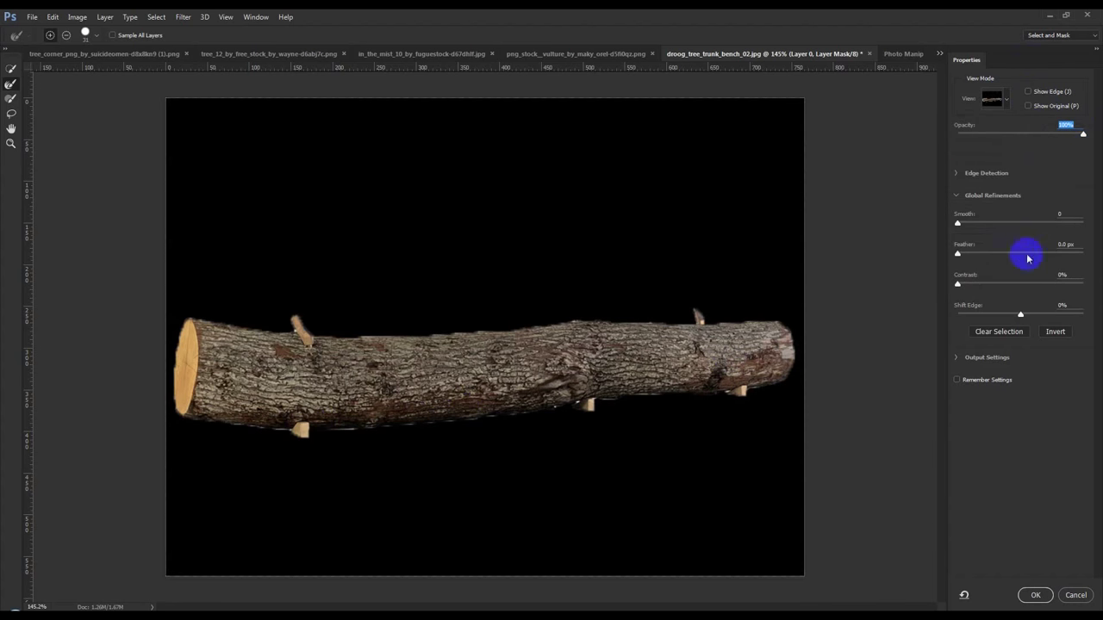
pyautogui.moveTo(958, 284); pyautogui.dragTo(1013, 288)
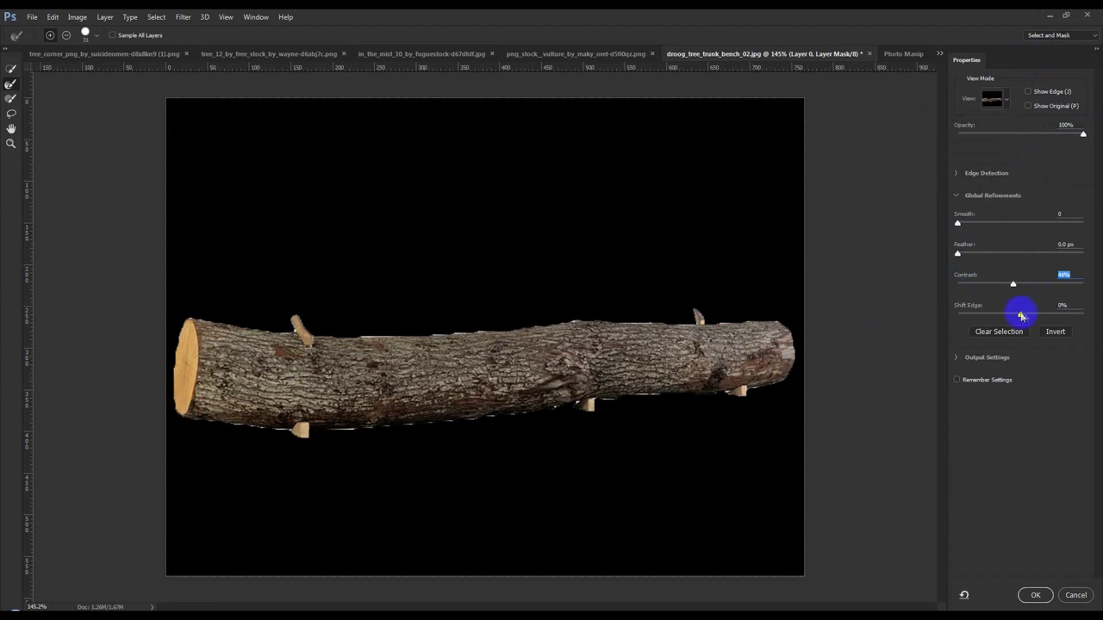
pyautogui.moveTo(1010, 317); pyautogui.dragTo(1000, 318)
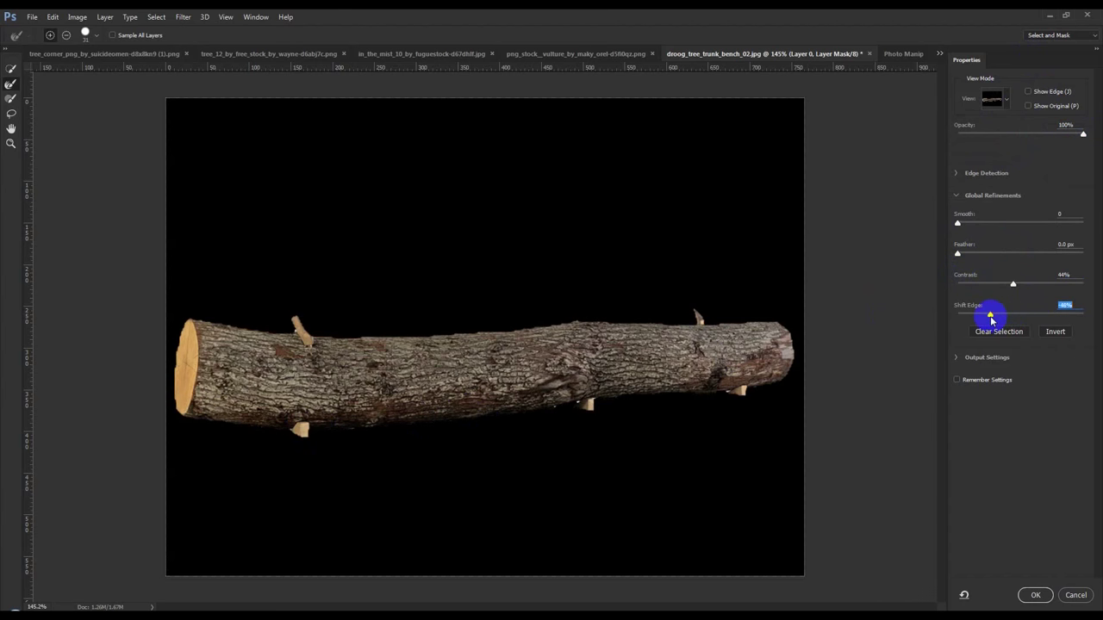
pyautogui.click(1039, 595)
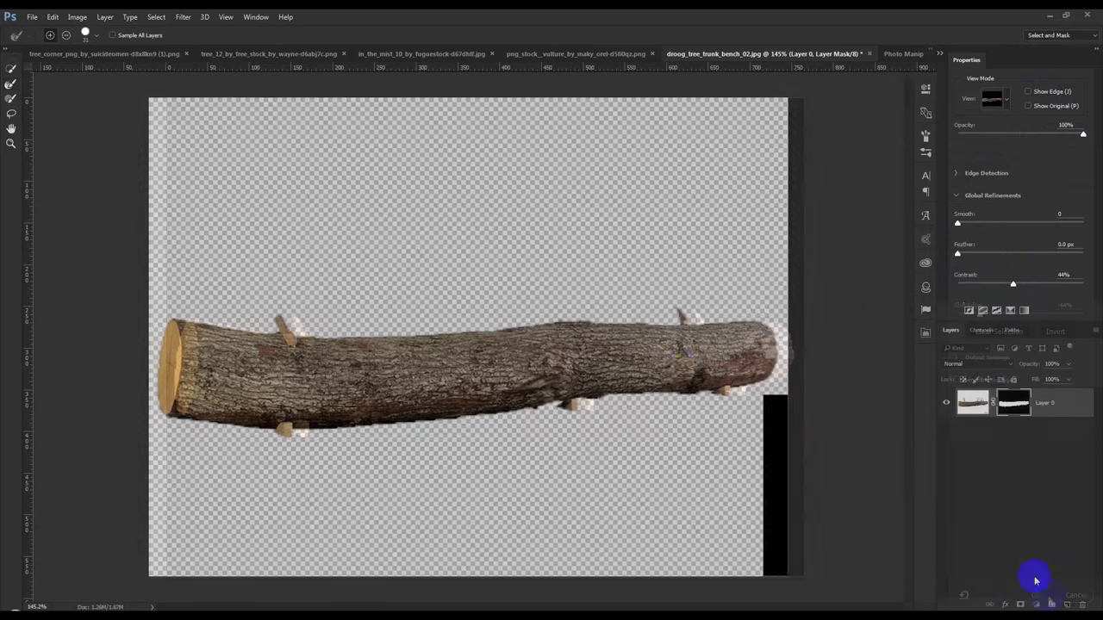
# Move the masked log around and back to the canvas centre.
pyautogui.click(276, 321)
pyautogui.rightClick(1062, 406)
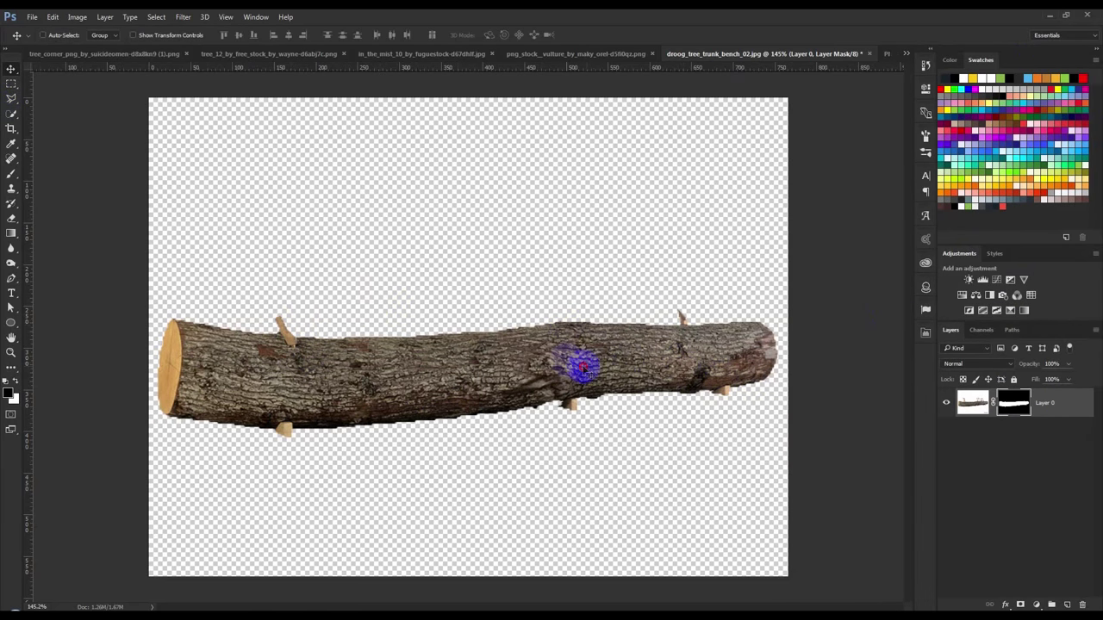
pyautogui.moveTo(578, 365); pyautogui.dragTo(627, 40)
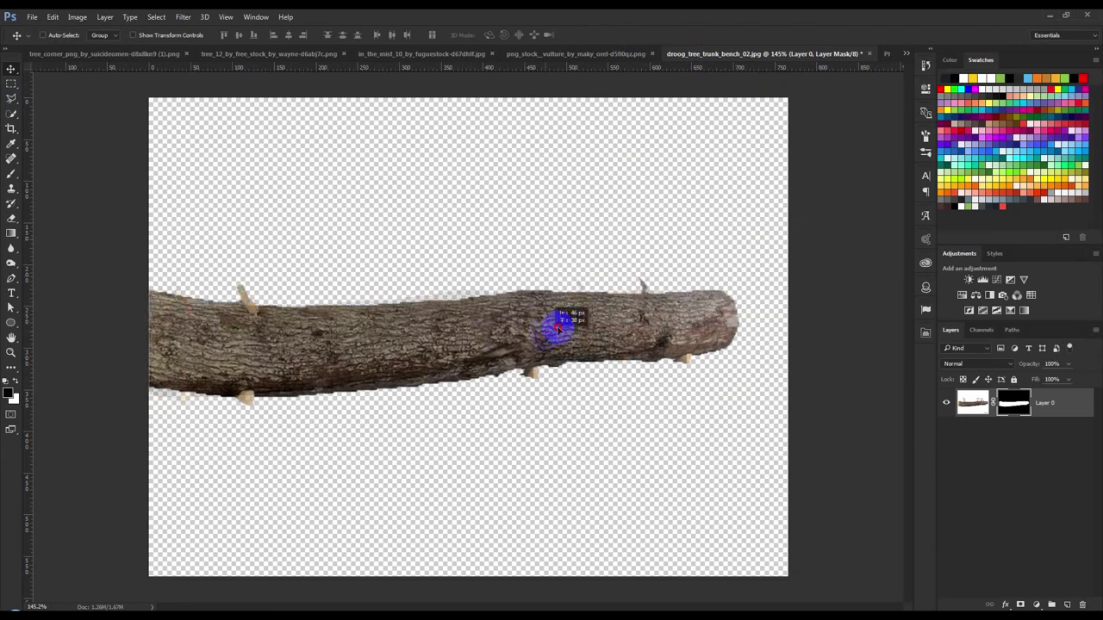
pyautogui.moveTo(728, 77); pyautogui.dragTo(620, 304)
# Duplicate the log layer into Photo Manipulation.psd, then close the tree trunk image without saving.
pyautogui.rightClick(1060, 414)
pyautogui.rightClick(1079, 435)
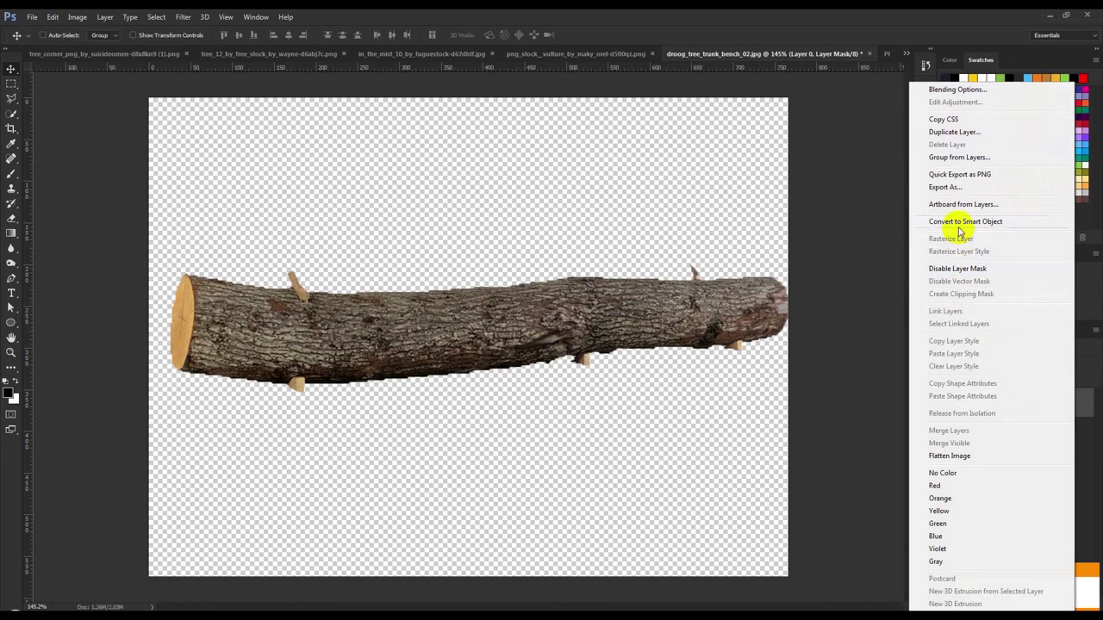
pyautogui.click(955, 132)
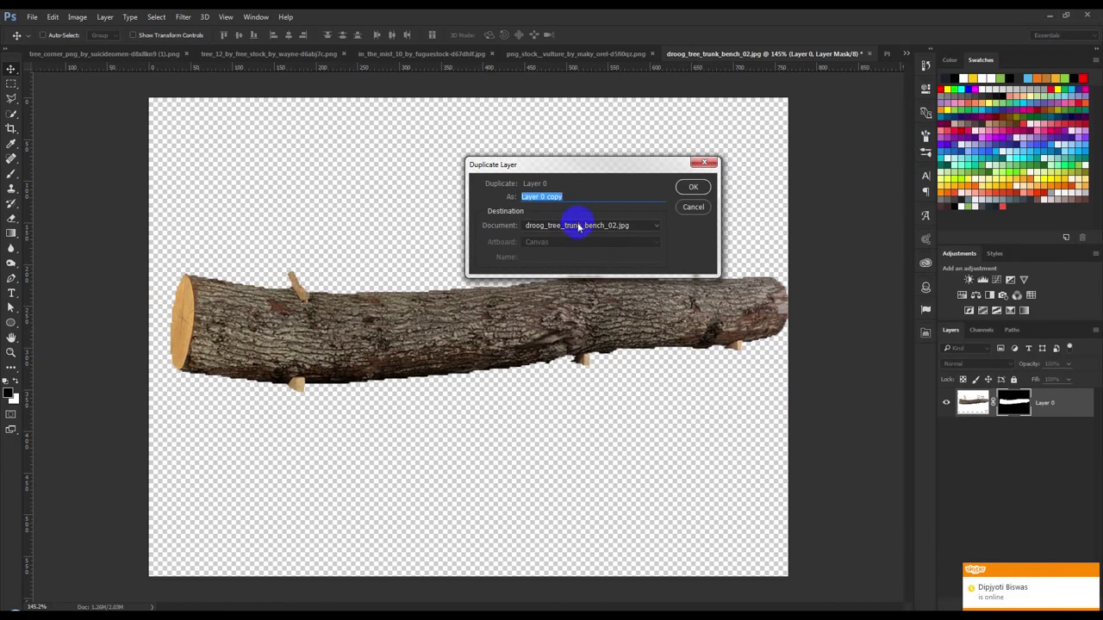
pyautogui.click(579, 226)
pyautogui.click(560, 284)
pyautogui.click(692, 187)
pyautogui.click(868, 54)
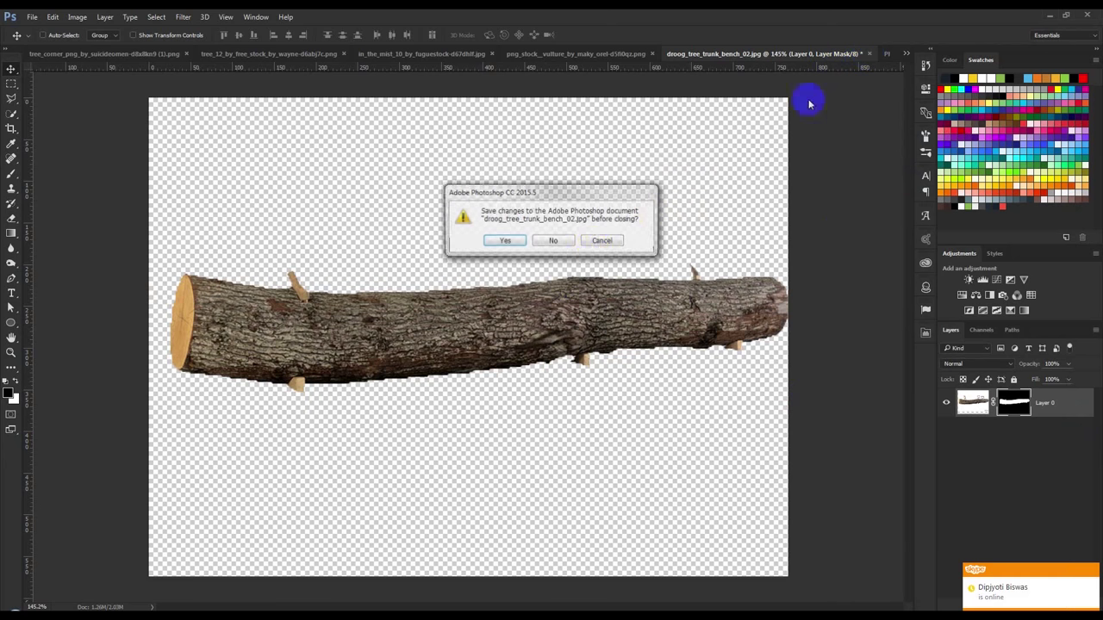
pyautogui.click(567, 239)
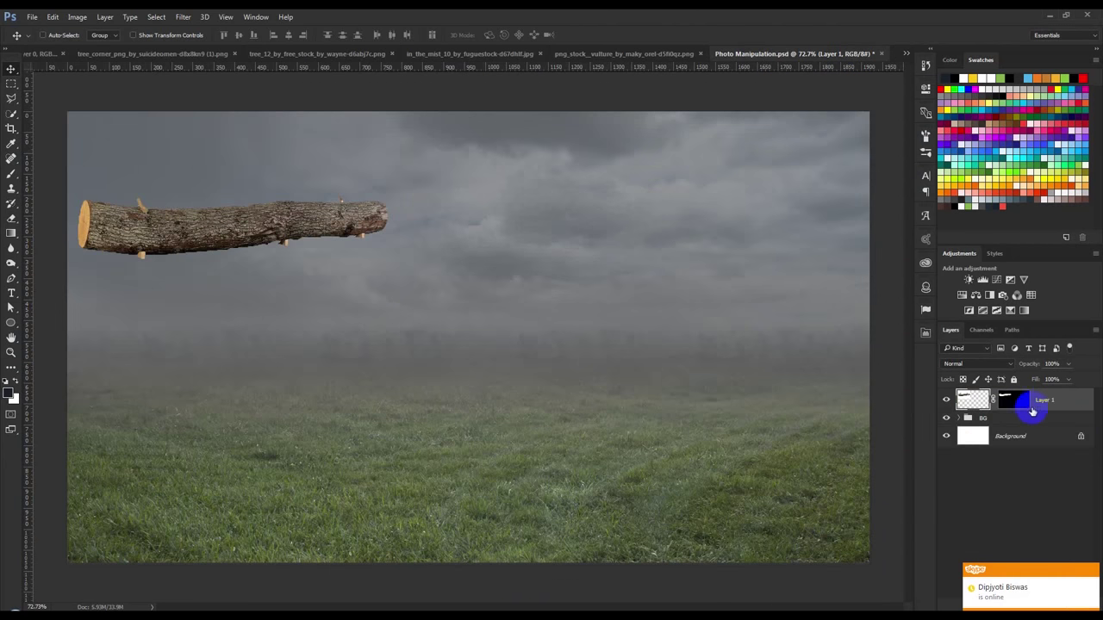
# Move the log to the middle of the field.
pyautogui.moveTo(399, 331)
pyautogui.mouseDown()
pyautogui.moveTo(456, 374)
pyautogui.moveTo(499, 431)
pyautogui.mouseUp()
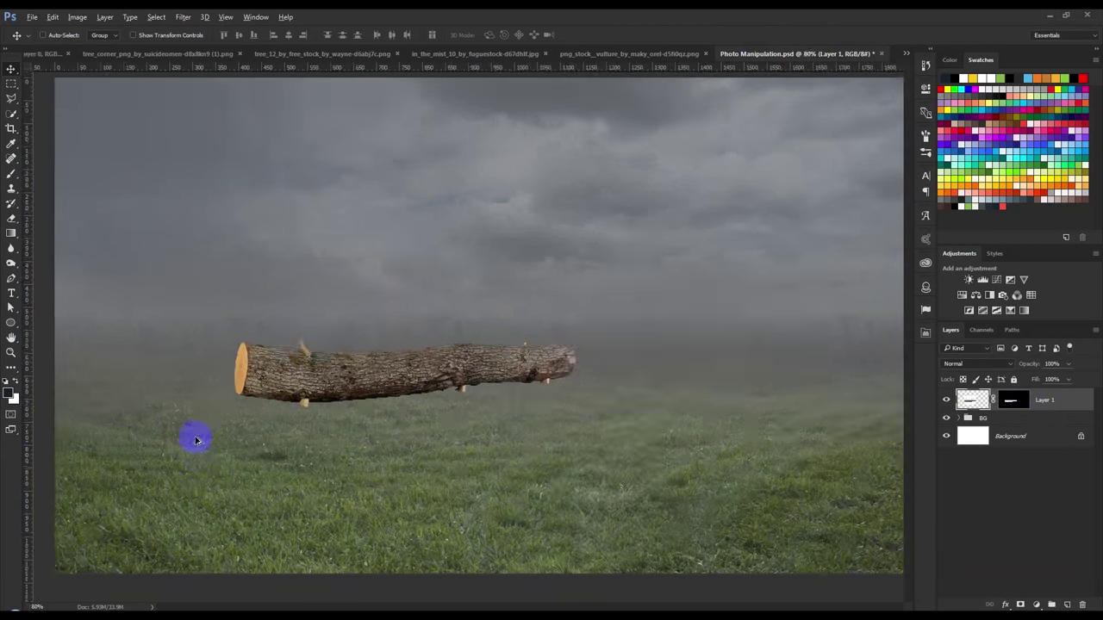
pyautogui.scroll(3, 357, 315)
pyautogui.scroll(3, 345, 301)
pyautogui.scroll(4, 352, 296)
pyautogui.scroll(2, 352, 296)
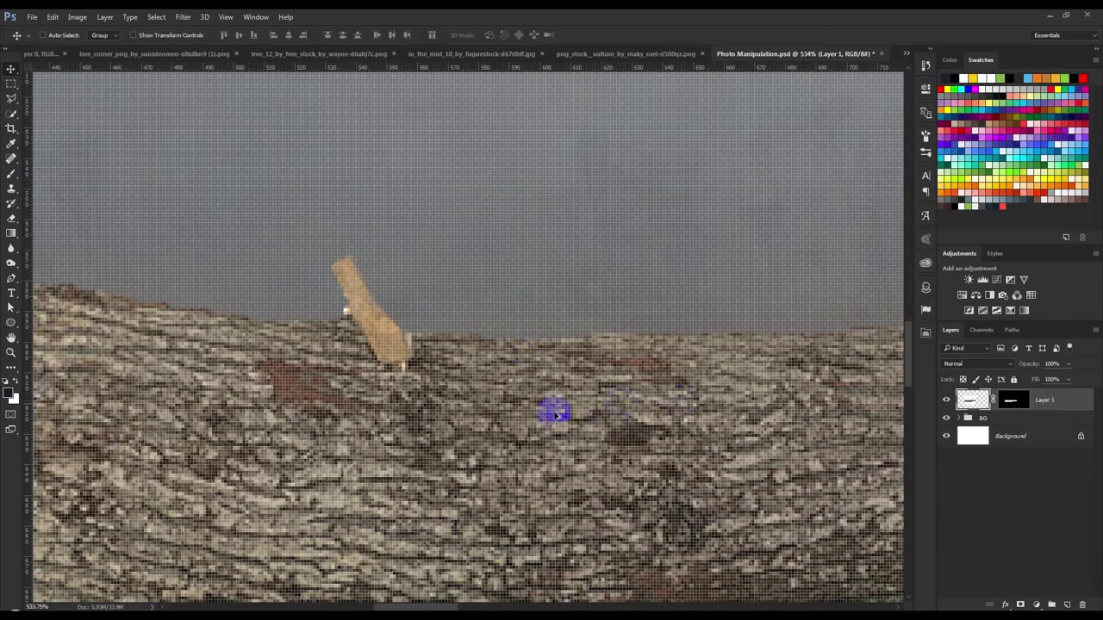
pyautogui.scroll(-2, 499, 414)
pyautogui.scroll(-1, 500, 413)
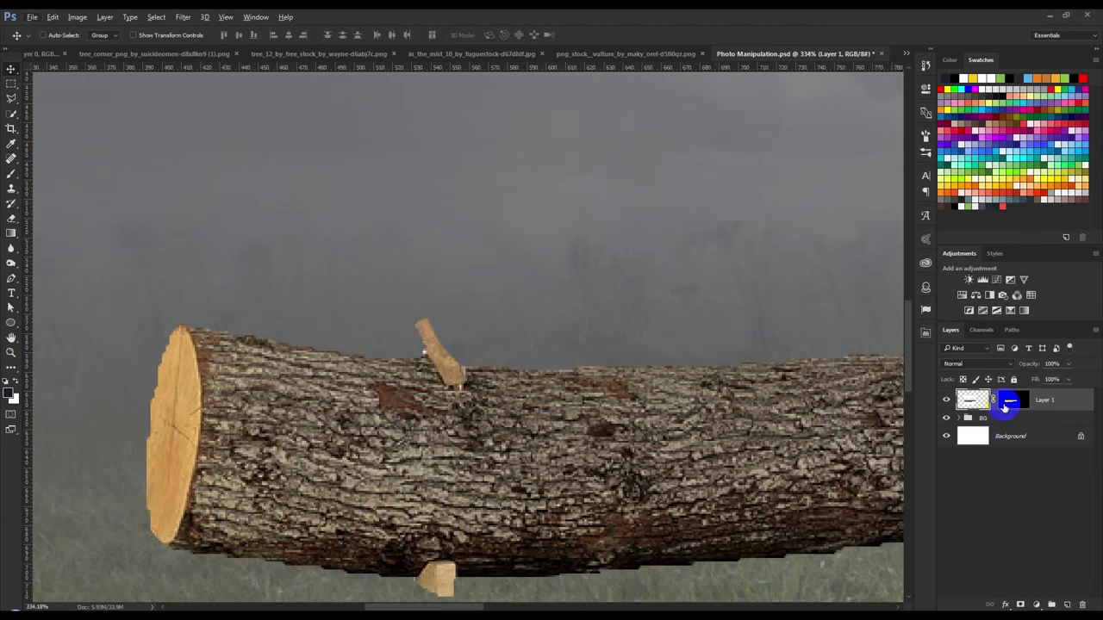
# Convert the log layer to a Smart Object, rasterize it, and nudge it left.
pyautogui.rightClick(1053, 400)
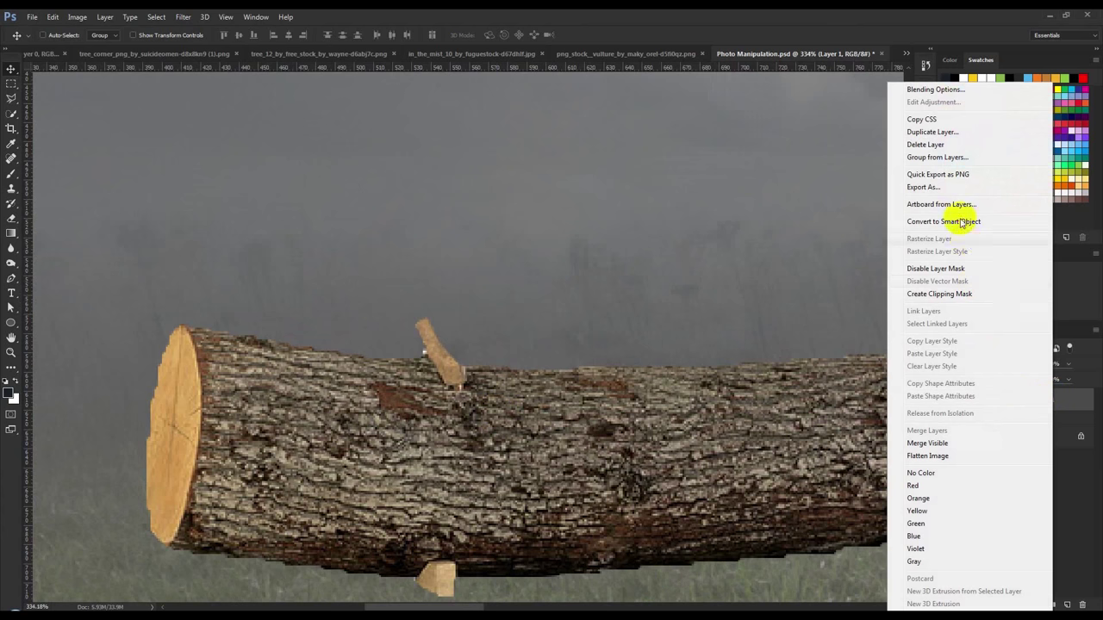
pyautogui.click(963, 220)
pyautogui.rightClick(1002, 397)
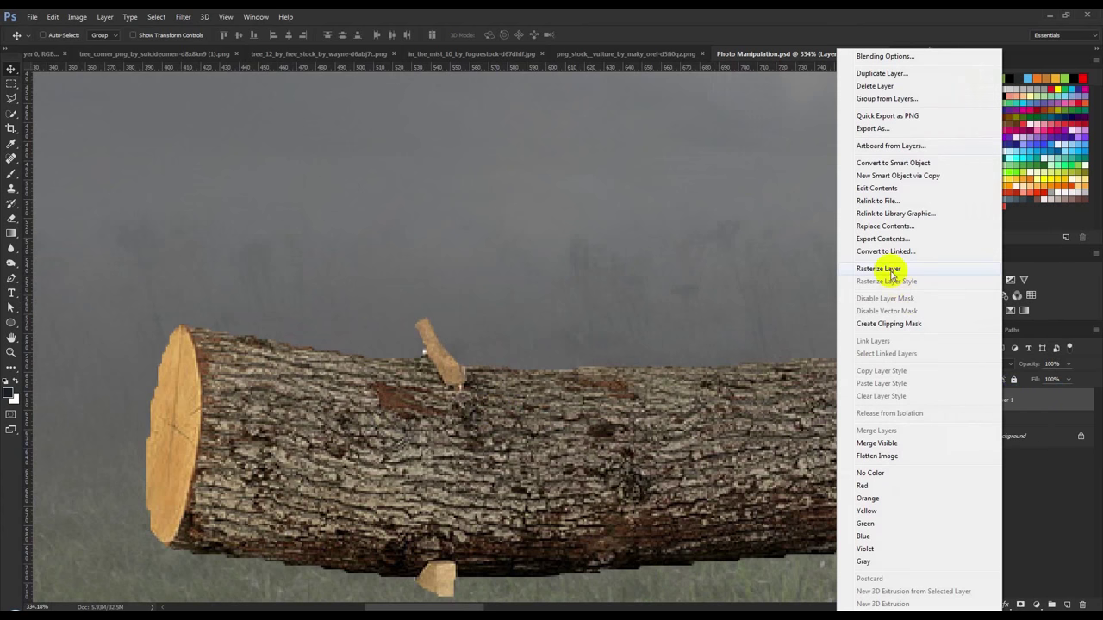
pyautogui.click(967, 270)
pyautogui.moveTo(655, 412); pyautogui.dragTo(606, 412)
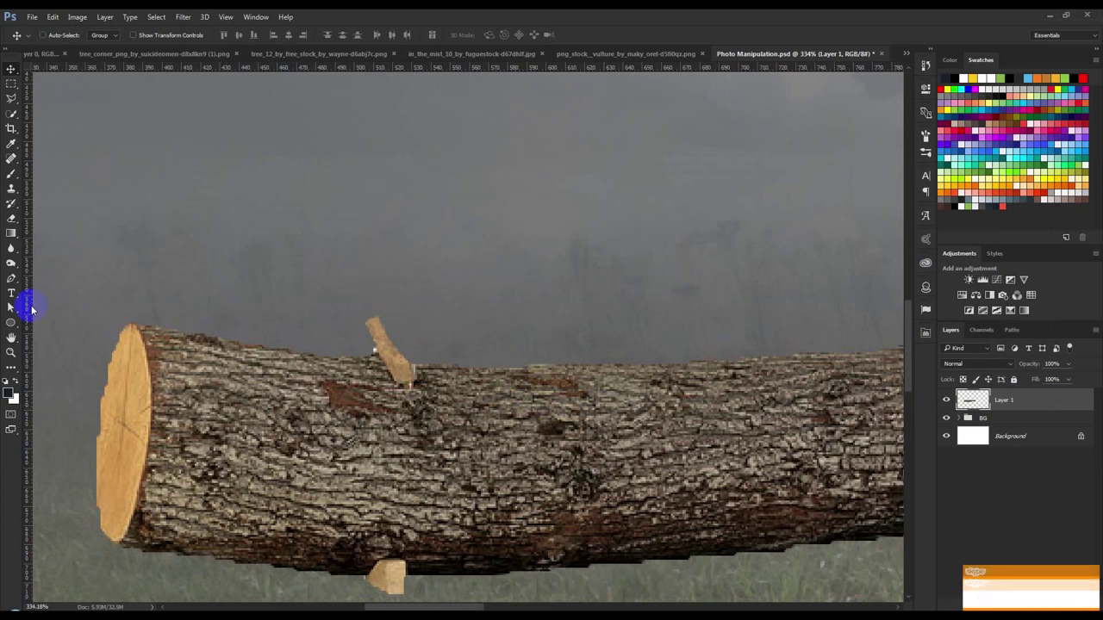
# Erase leftover fragments around the log with a hard round Eraser brush.
pyautogui.rightClick(10, 218)
pyautogui.click(48, 216)
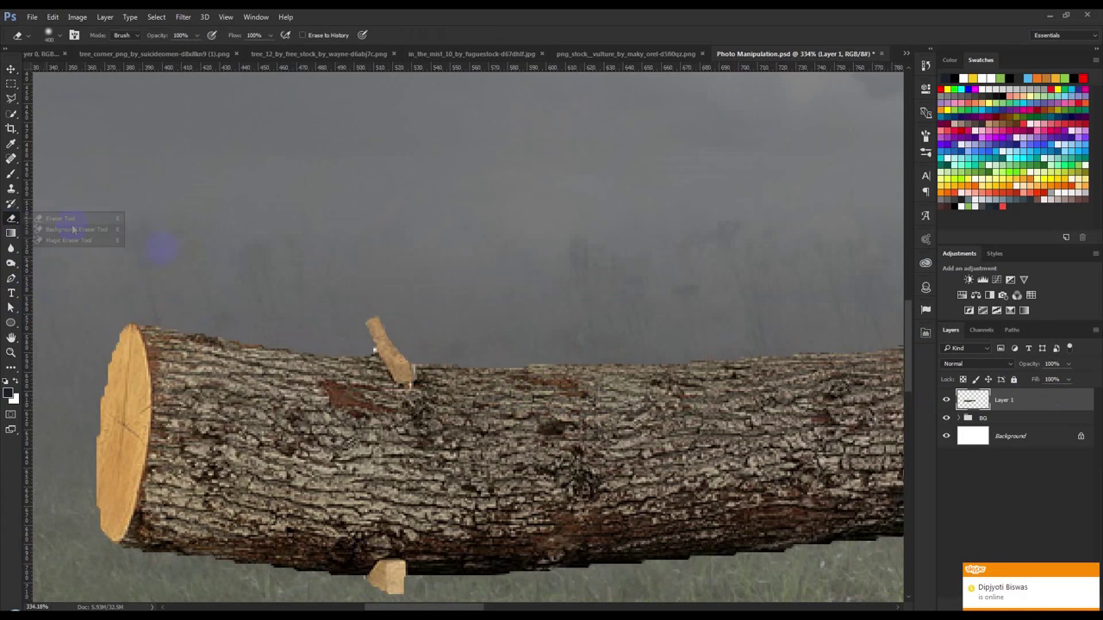
pyautogui.rightClick(381, 260)
pyautogui.click(488, 361)
pyautogui.click(331, 223)
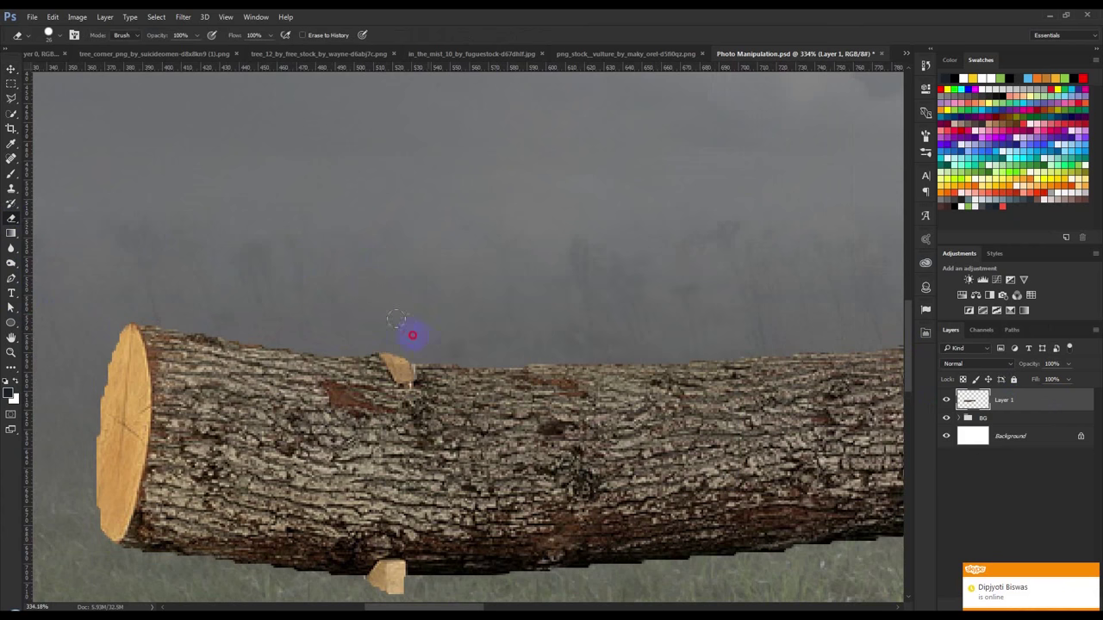
pyautogui.moveTo(431, 386); pyautogui.dragTo(377, 284)
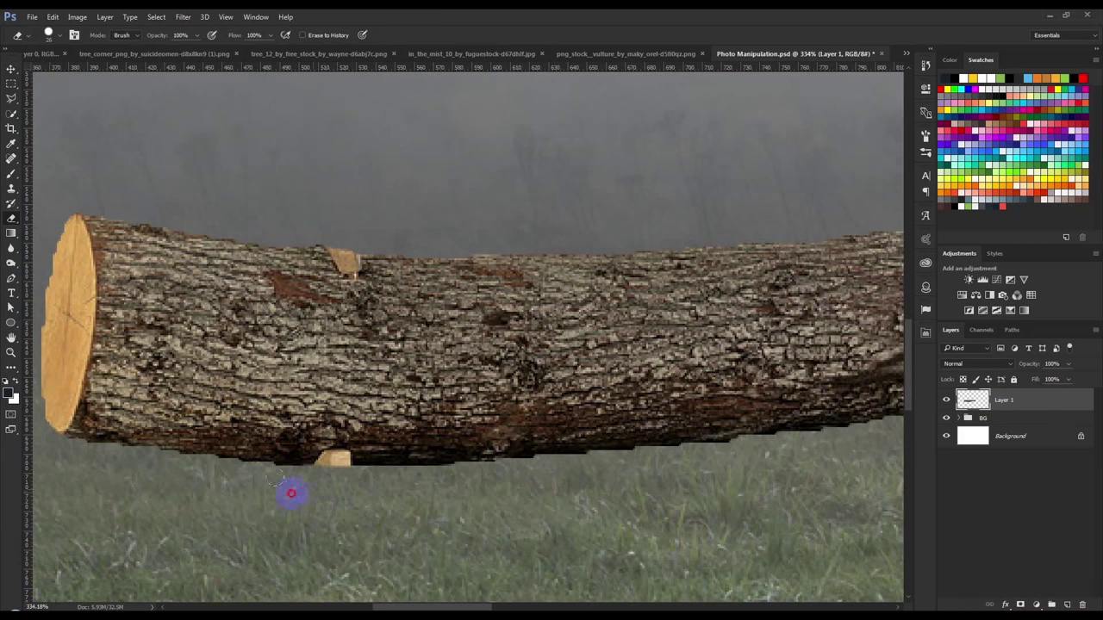
pyautogui.moveTo(334, 485)
pyautogui.mouseDown()
pyautogui.moveTo(497, 423)
pyautogui.moveTo(452, 438)
pyautogui.mouseUp()
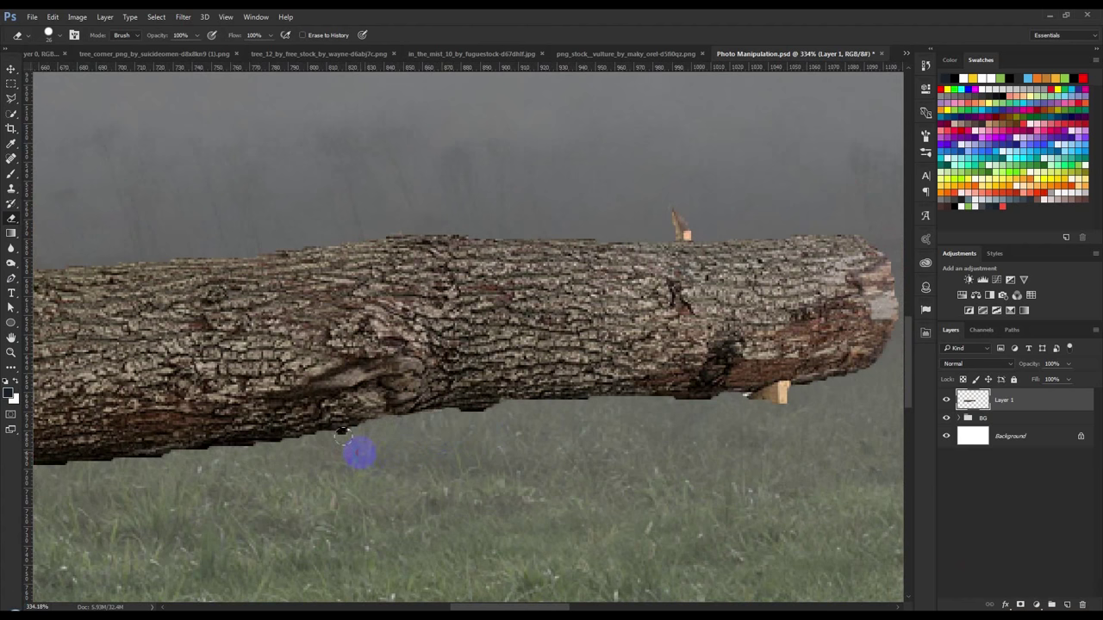
pyautogui.moveTo(498, 441); pyautogui.dragTo(348, 466)
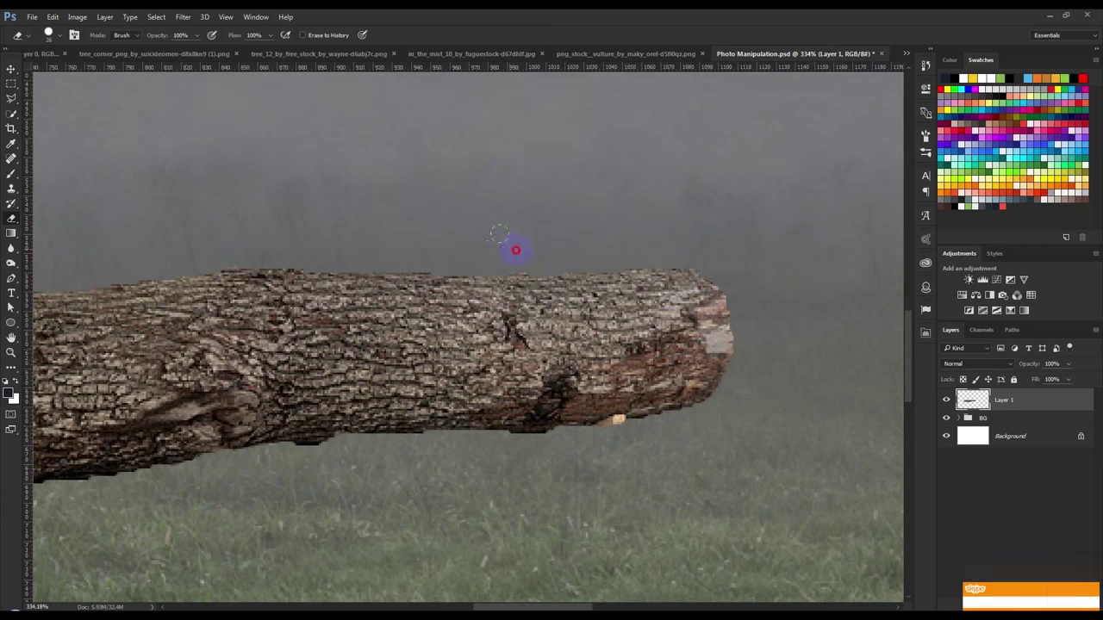
pyautogui.keyDown('ctrl'); pyautogui.click(974, 403); pyautogui.keyUp('ctrl')
pyautogui.rightClick(11, 217)
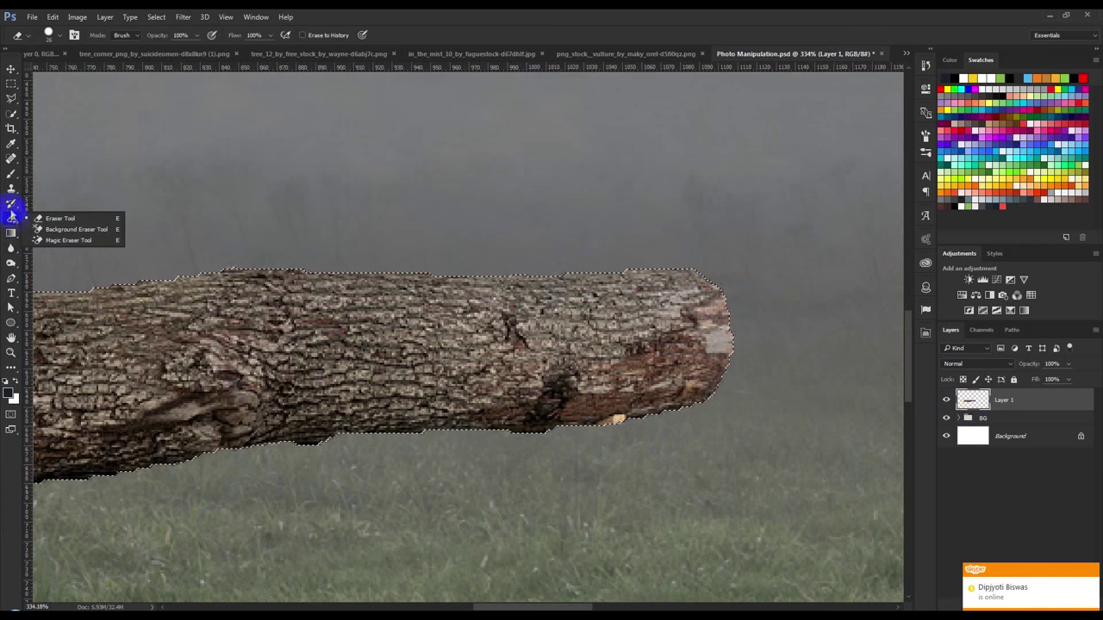
# Set up the Clone Stamp with a 35 px soft brush.
pyautogui.click(12, 189)
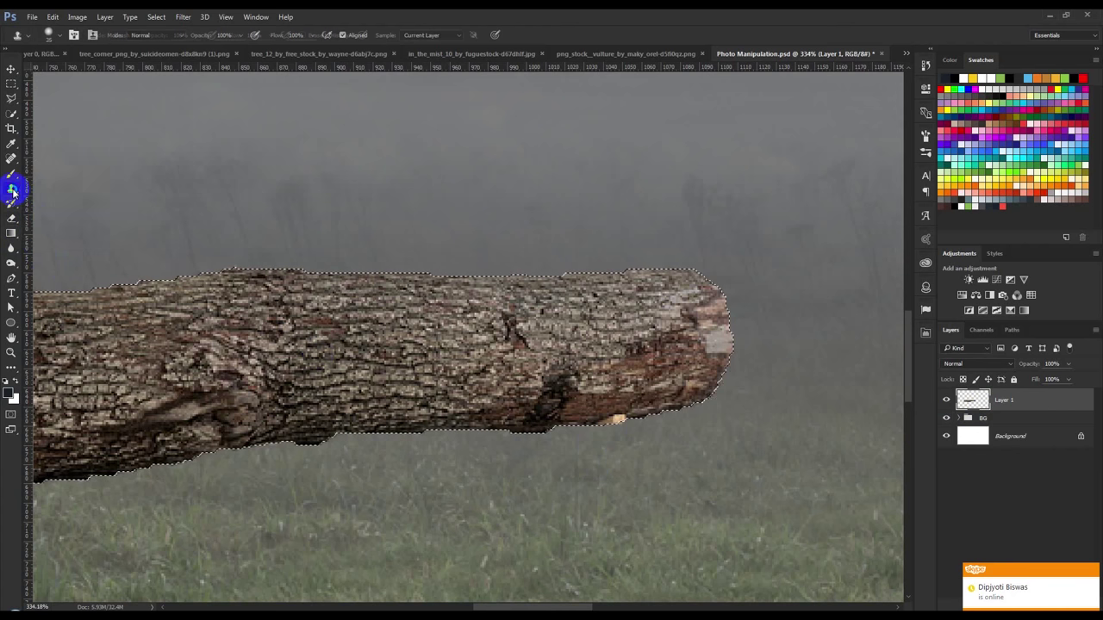
pyautogui.rightClick(628, 362)
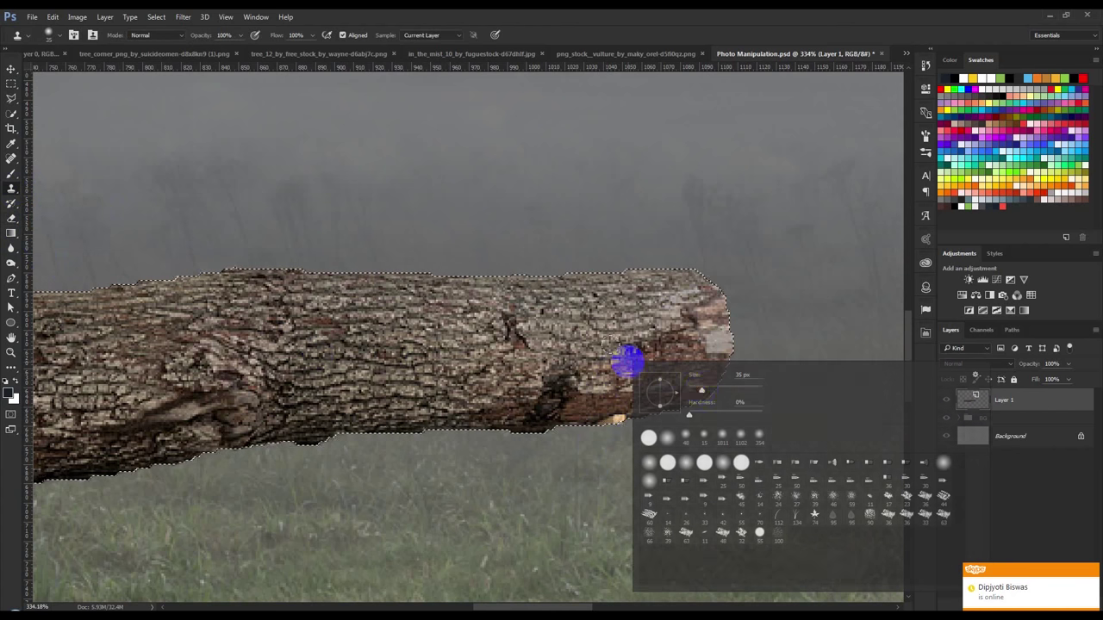
pyautogui.press('Return')
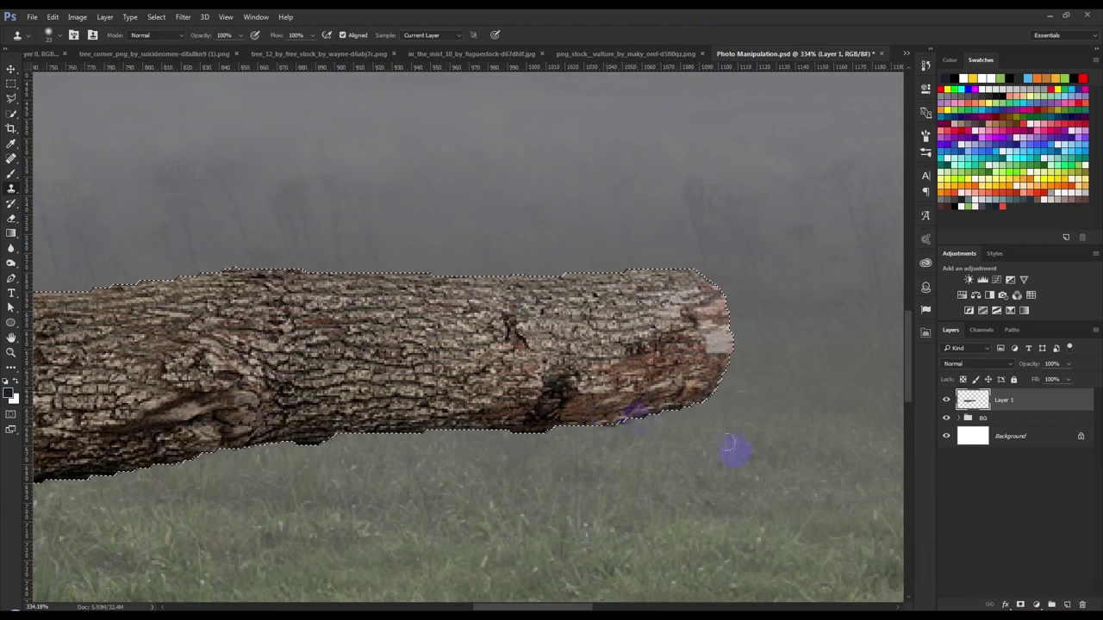
pyautogui.hscroll(-5, 604, 402)
pyautogui.hscroll(-5, 421, 396)
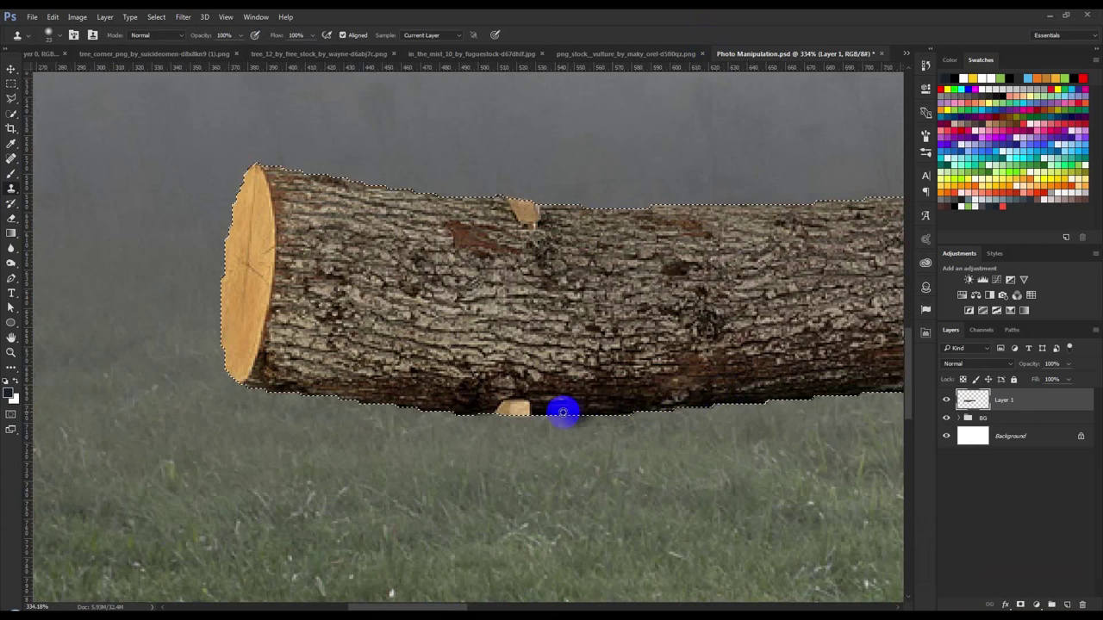
# Clone bark over the pale chips on the log's lower and top edges.
pyautogui.moveTo(542, 404); pyautogui.dragTo(523, 409)
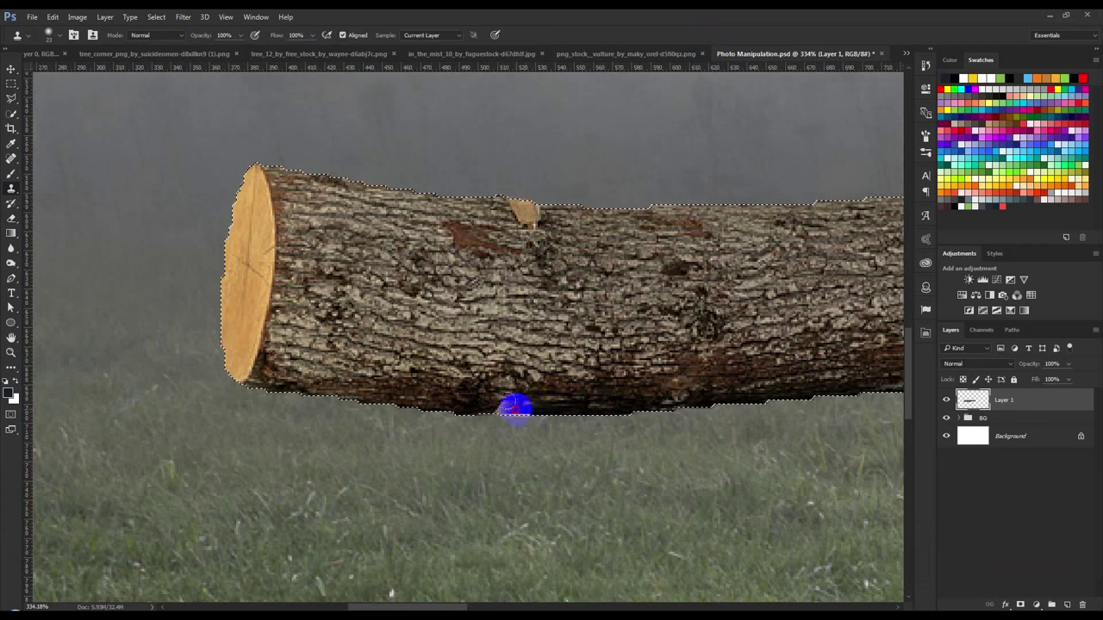
pyautogui.moveTo(504, 410); pyautogui.dragTo(566, 406)
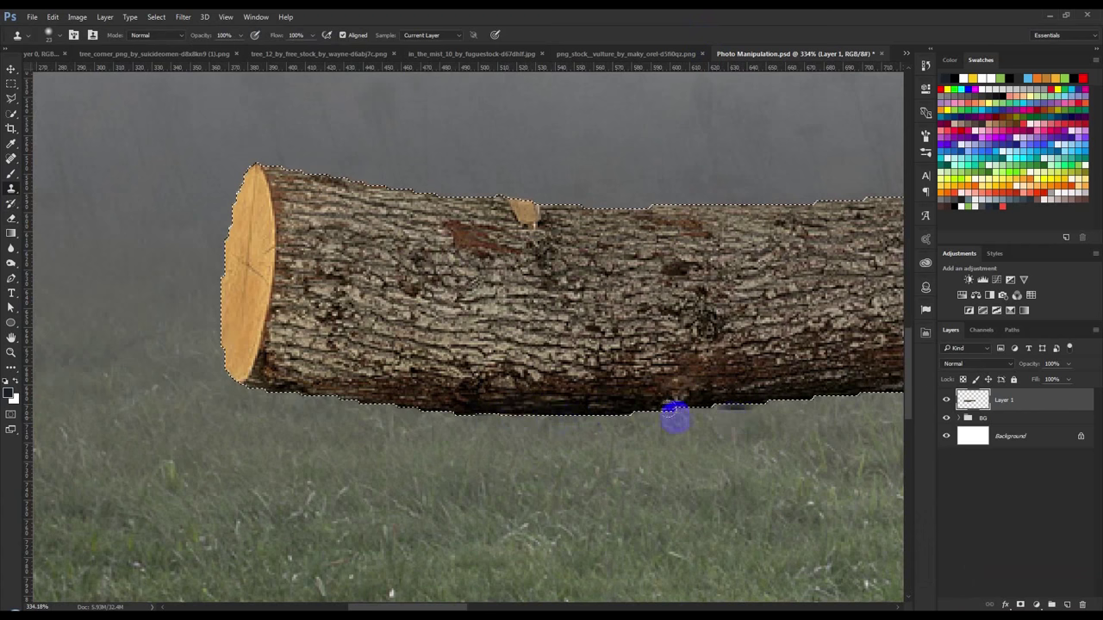
pyautogui.moveTo(606, 216); pyautogui.dragTo(523, 211)
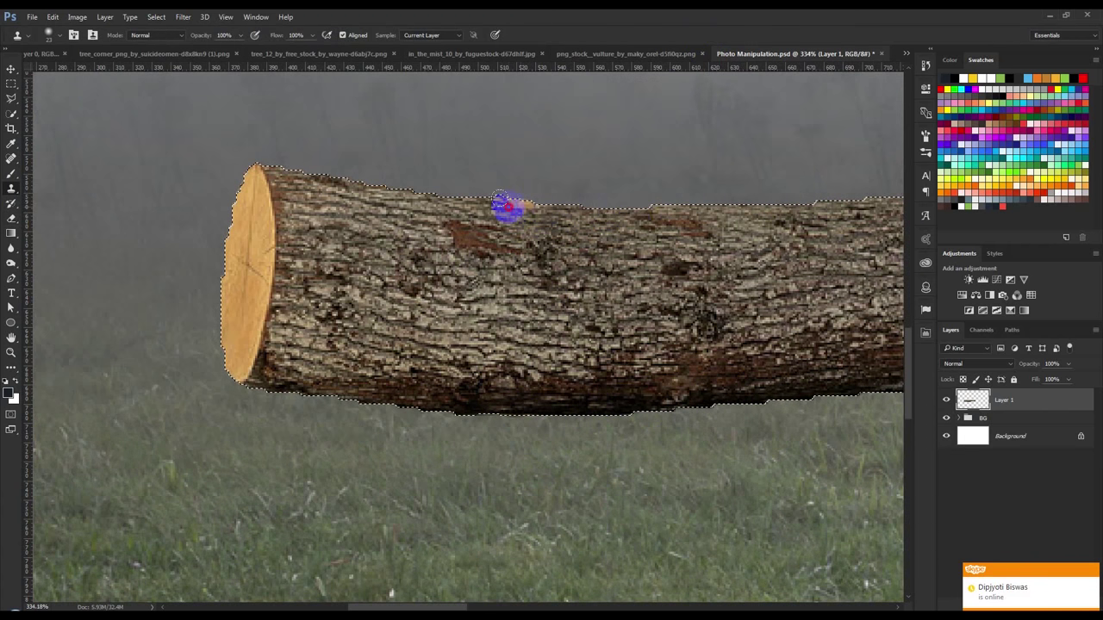
pyautogui.moveTo(524, 207); pyautogui.dragTo(519, 205)
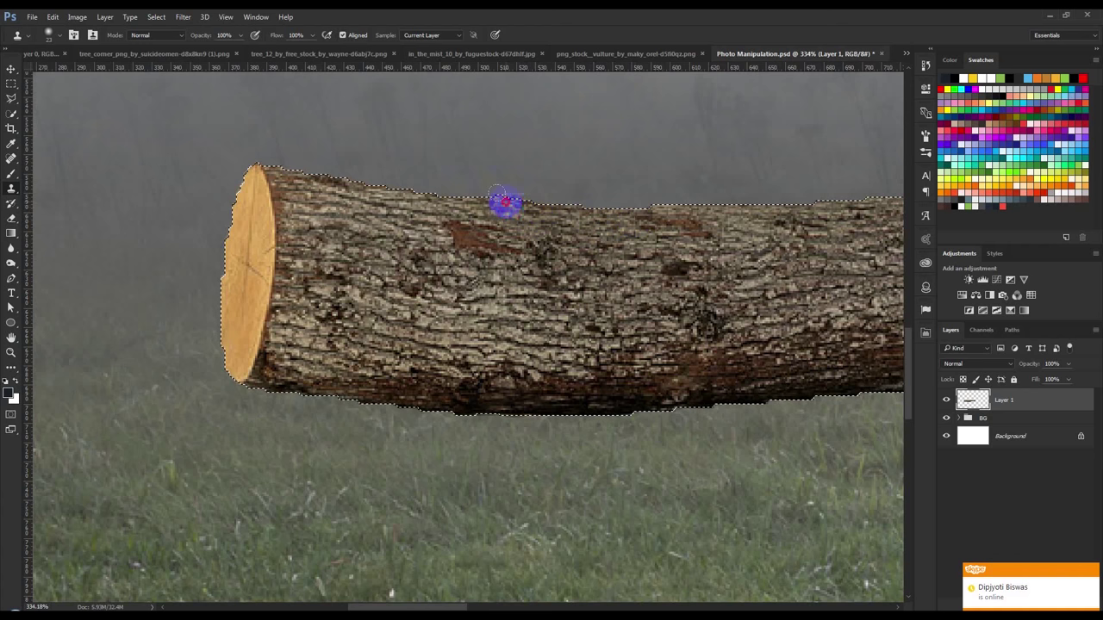
pyautogui.scroll(-5, 672, 370)
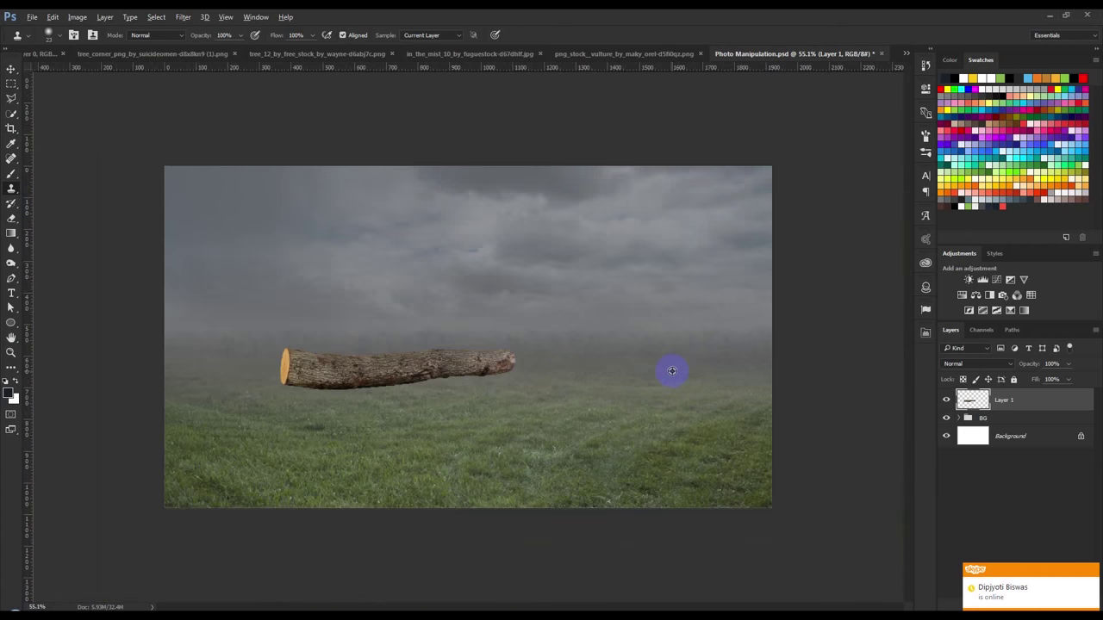
pyautogui.scroll(1, 672, 370)
pyautogui.click(11, 69)
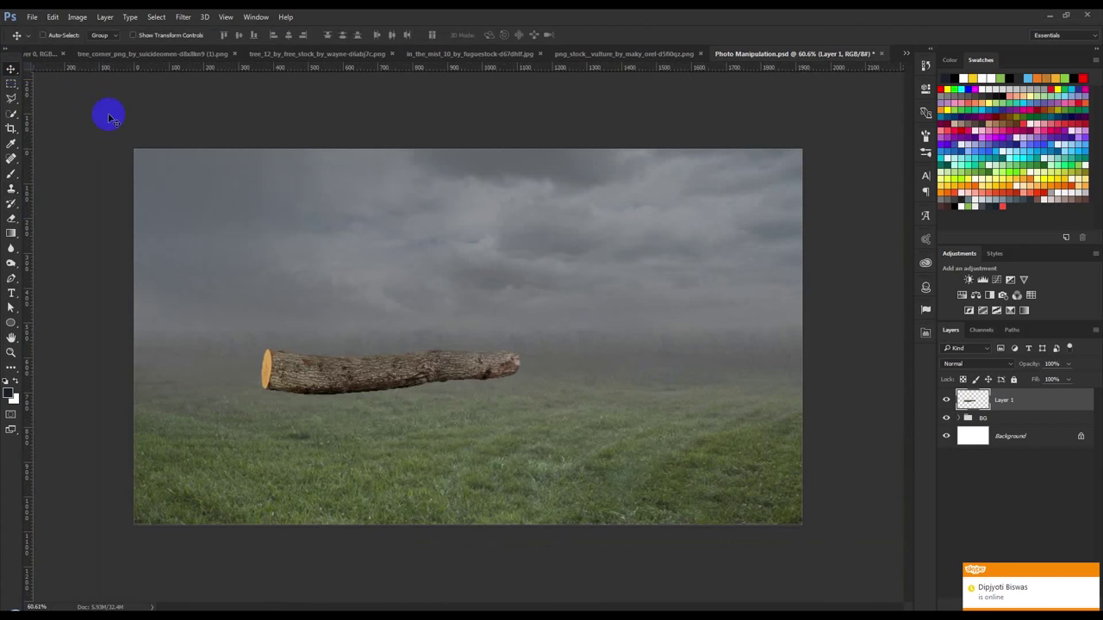
# Convert the log layer to a Smart Object, then enlarge it and flip it horizontally.
pyautogui.rightClick(1030, 403)
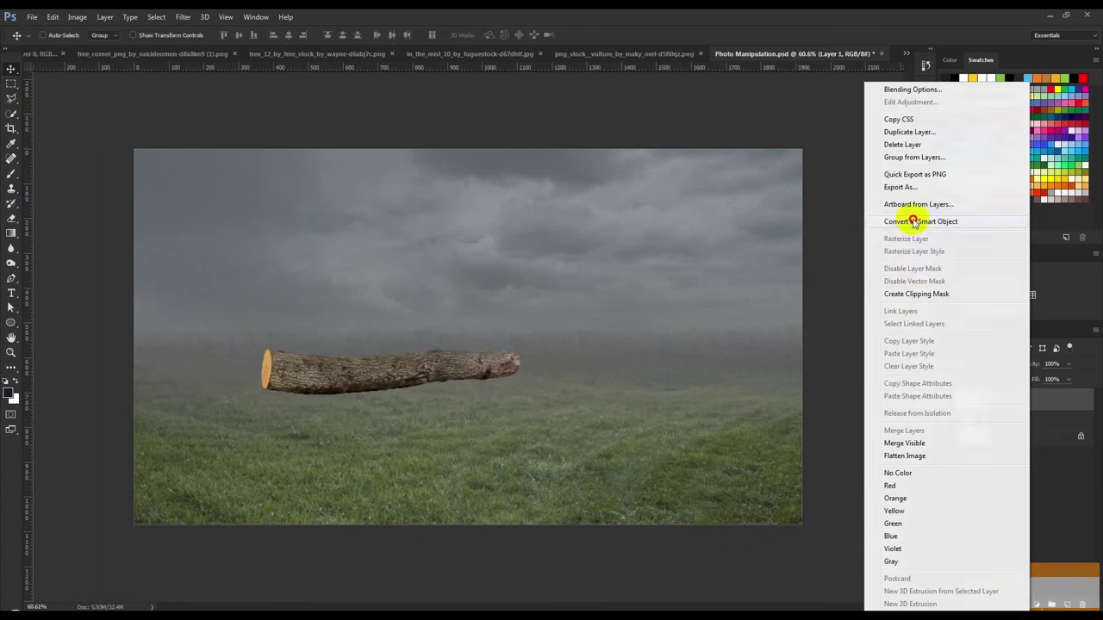
pyautogui.click(911, 217)
pyautogui.hotkey('ctrl', 't')
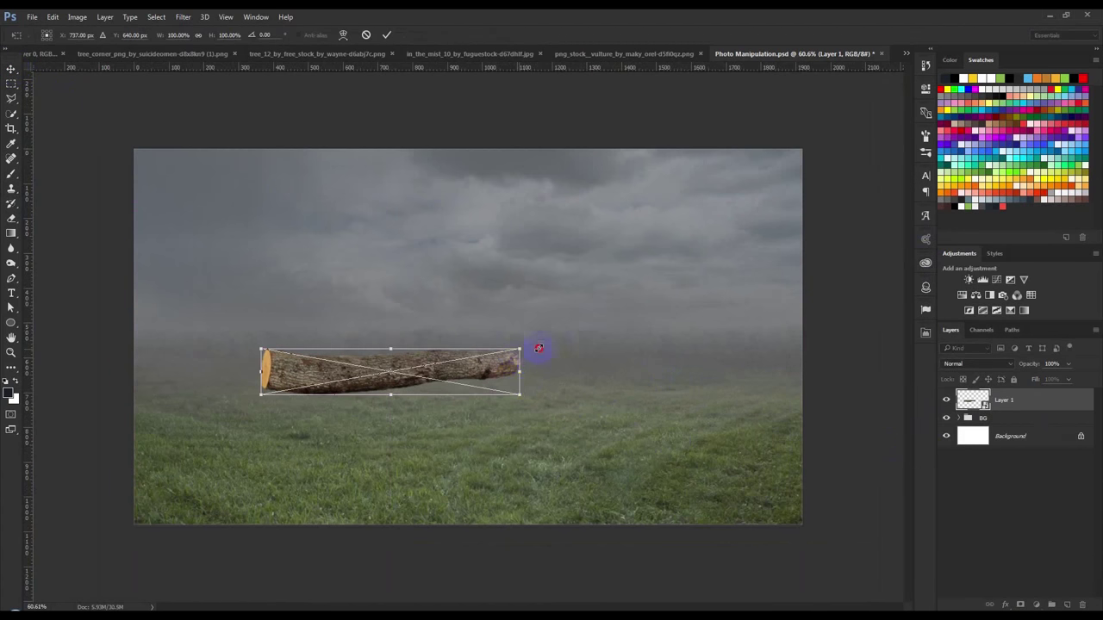
pyautogui.moveTo(519, 350); pyautogui.dragTo(678, 321)
pyautogui.rightClick(586, 357)
pyautogui.click(625, 513)
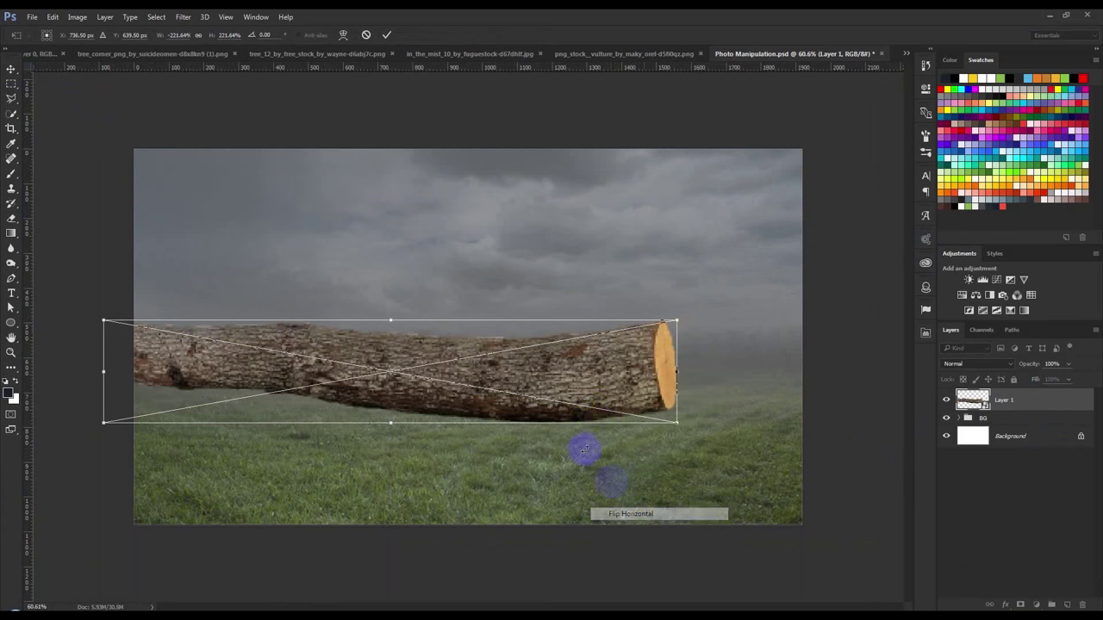
# Scale the log to about 167%, tilt it 1.51°, and settle it lower on the grass.
pyautogui.moveTo(645, 423); pyautogui.dragTo(664, 443)
pyautogui.moveTo(732, 460)
pyautogui.mouseDown()
pyautogui.moveTo(784, 479)
pyautogui.moveTo(788, 455)
pyautogui.mouseUp()
pyautogui.moveTo(710, 423); pyautogui.dragTo(734, 430)
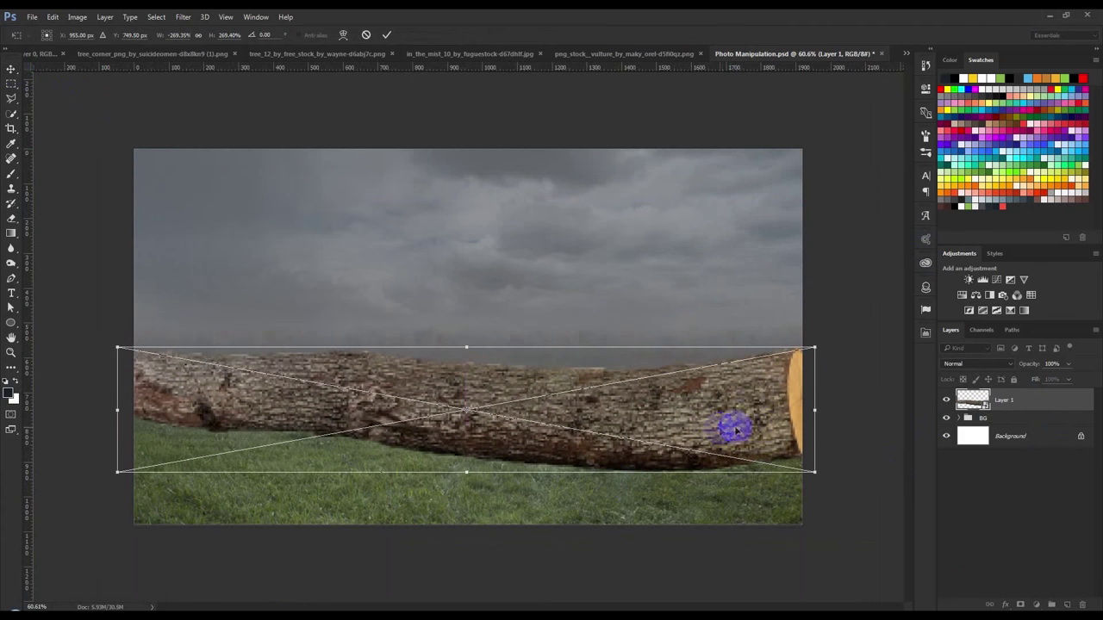
pyautogui.moveTo(813, 471); pyautogui.dragTo(865, 477)
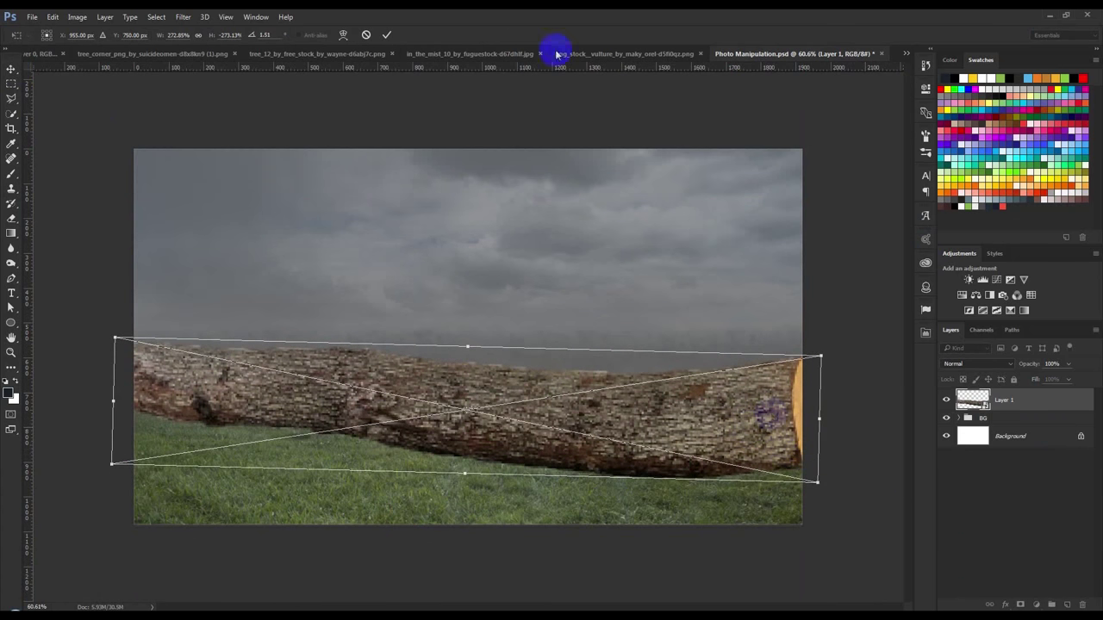
pyautogui.moveTo(817, 479)
pyautogui.mouseDown()
pyautogui.moveTo(670, 396)
pyautogui.moveTo(634, 437)
pyautogui.moveTo(630, 412)
pyautogui.mouseUp()
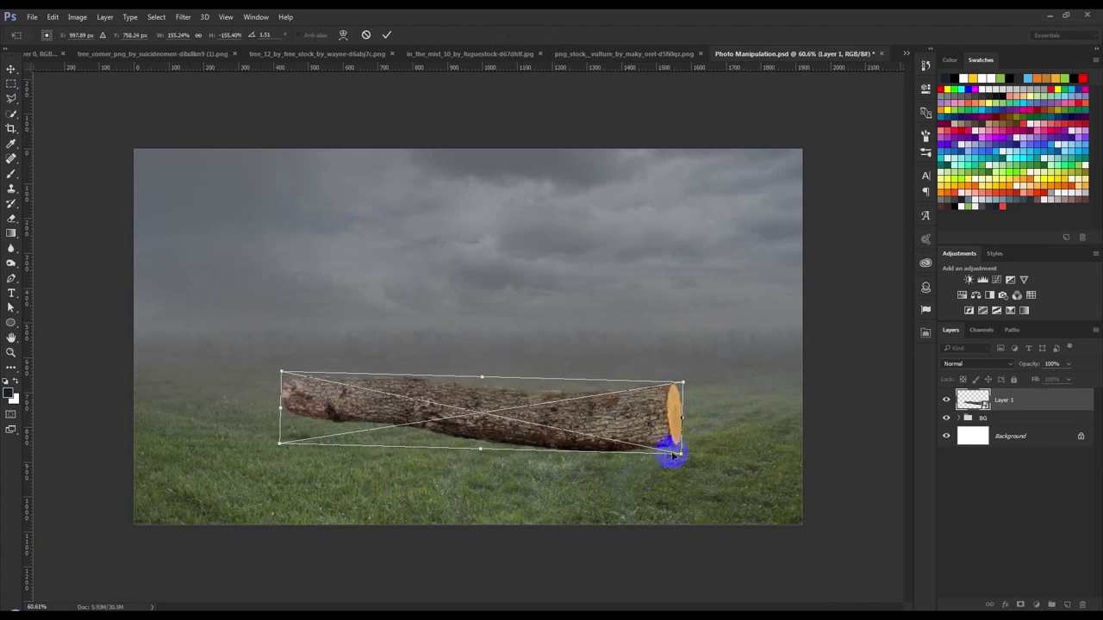
pyautogui.moveTo(679, 451); pyautogui.dragTo(697, 455)
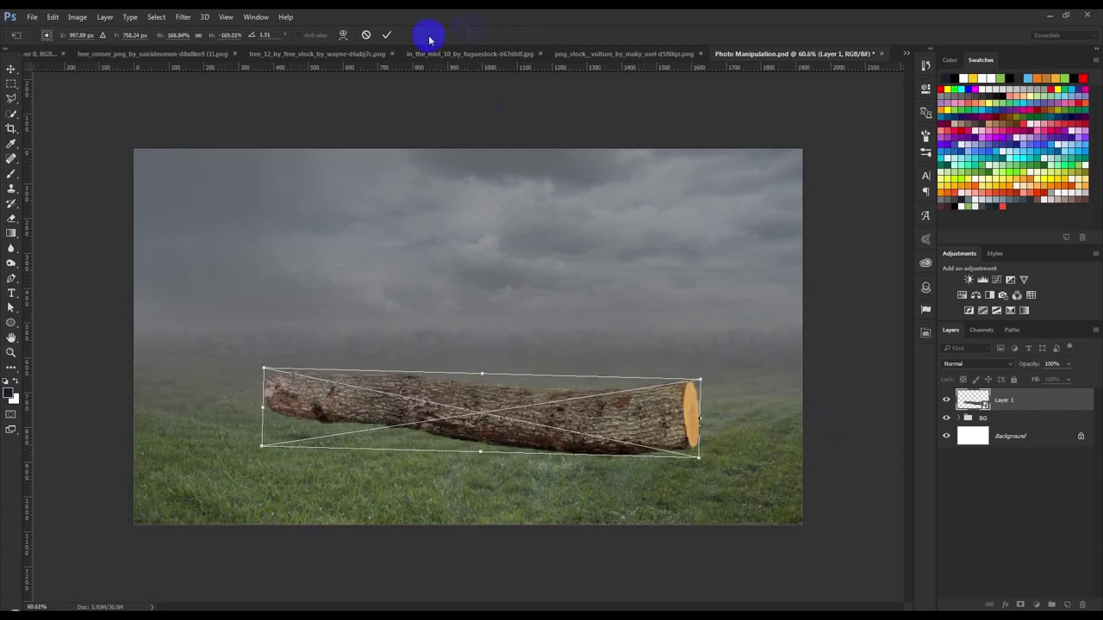
pyautogui.click(387, 34)
pyautogui.scroll(3, 634, 394)
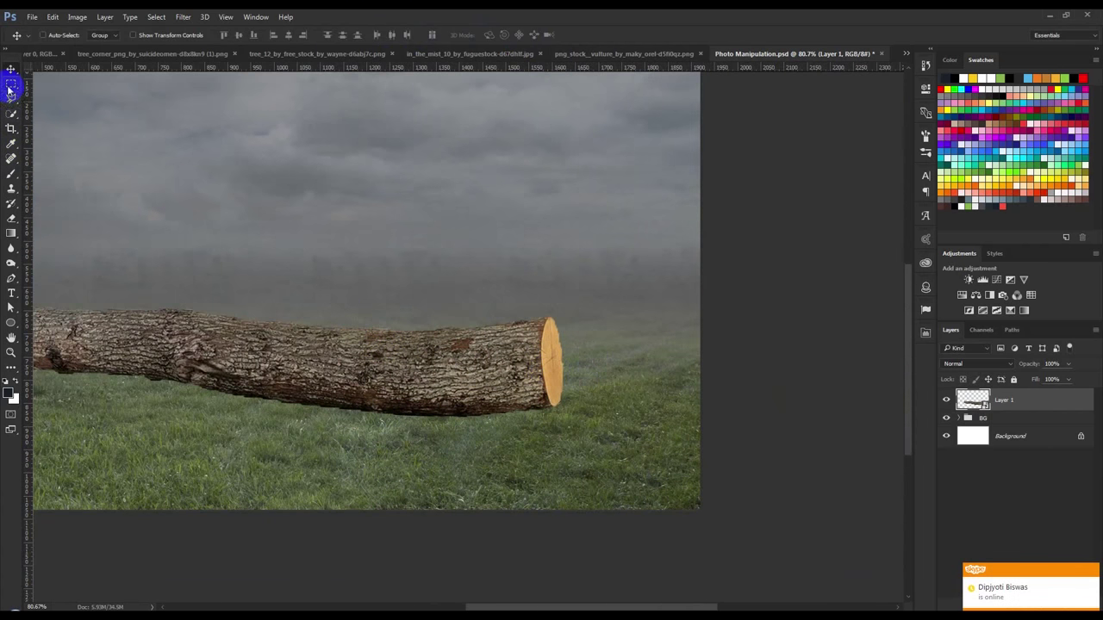
# Marquee-select the log's right portion and rasterize the log layer.
pyautogui.click(11, 83)
pyautogui.moveTo(325, 288); pyautogui.dragTo(520, 436)
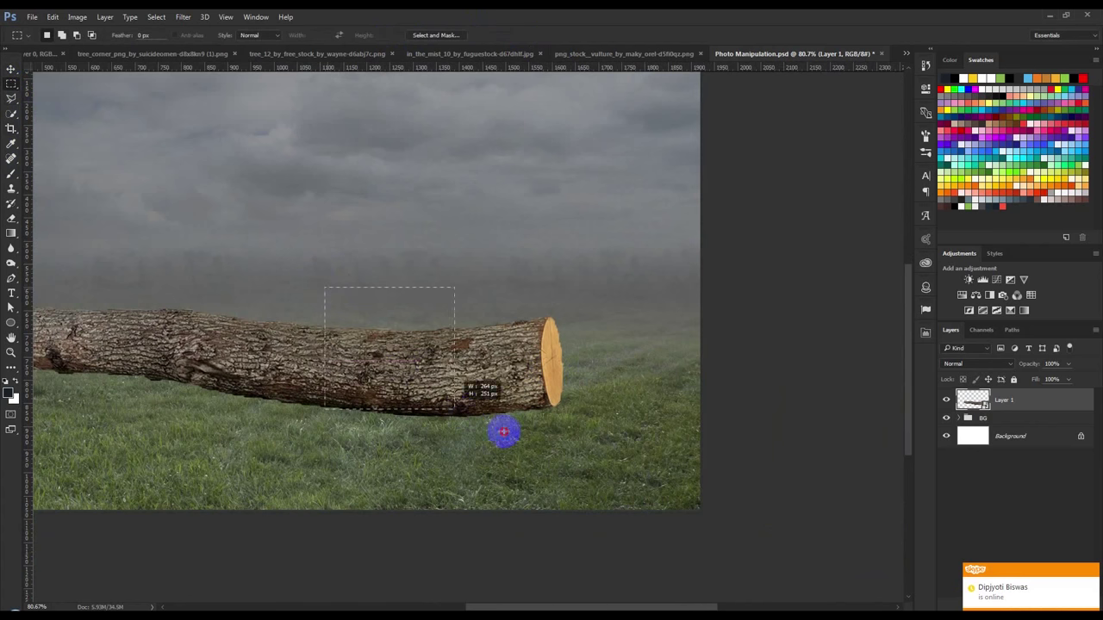
pyautogui.moveTo(522, 437); pyautogui.dragTo(616, 451)
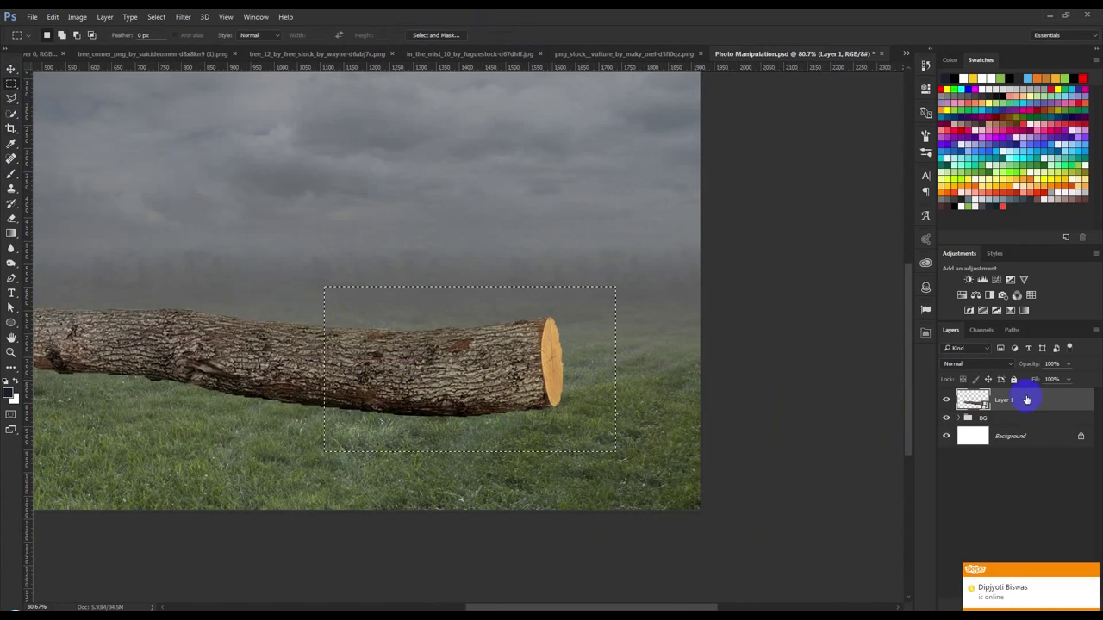
pyautogui.rightClick(1027, 400)
pyautogui.click(888, 268)
# Stretch the log's right section to 189% width and skew it 4.42° downward.
pyautogui.hotkey('ctrl', 't')
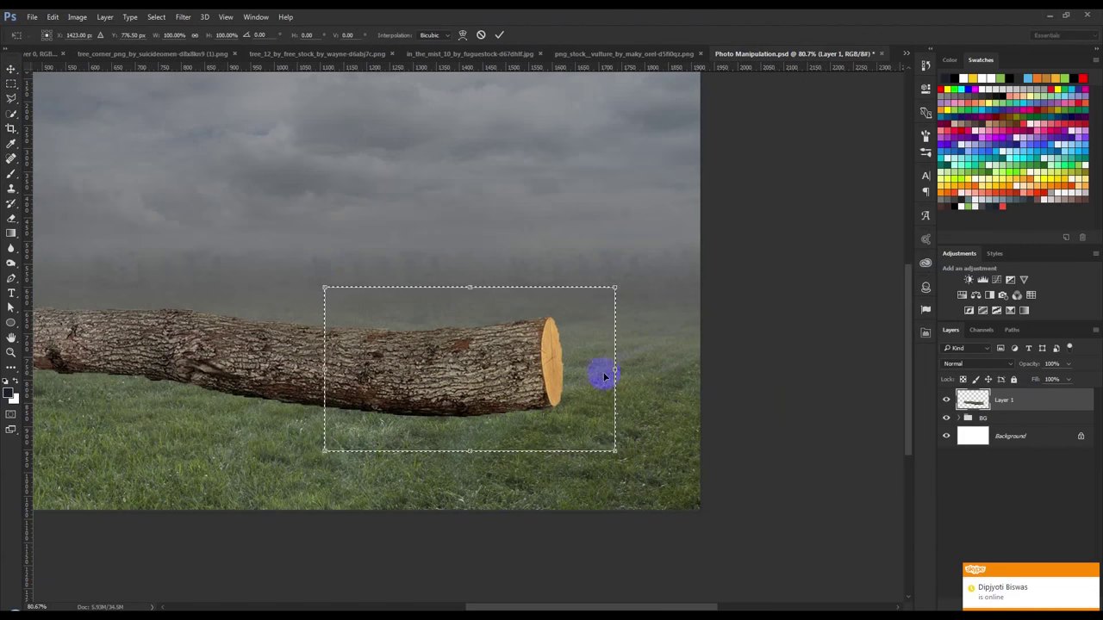
pyautogui.moveTo(616, 369)
pyautogui.mouseDown()
pyautogui.moveTo(894, 387)
pyautogui.moveTo(884, 387)
pyautogui.mouseUp()
pyautogui.moveTo(884, 290); pyautogui.dragTo(882, 266)
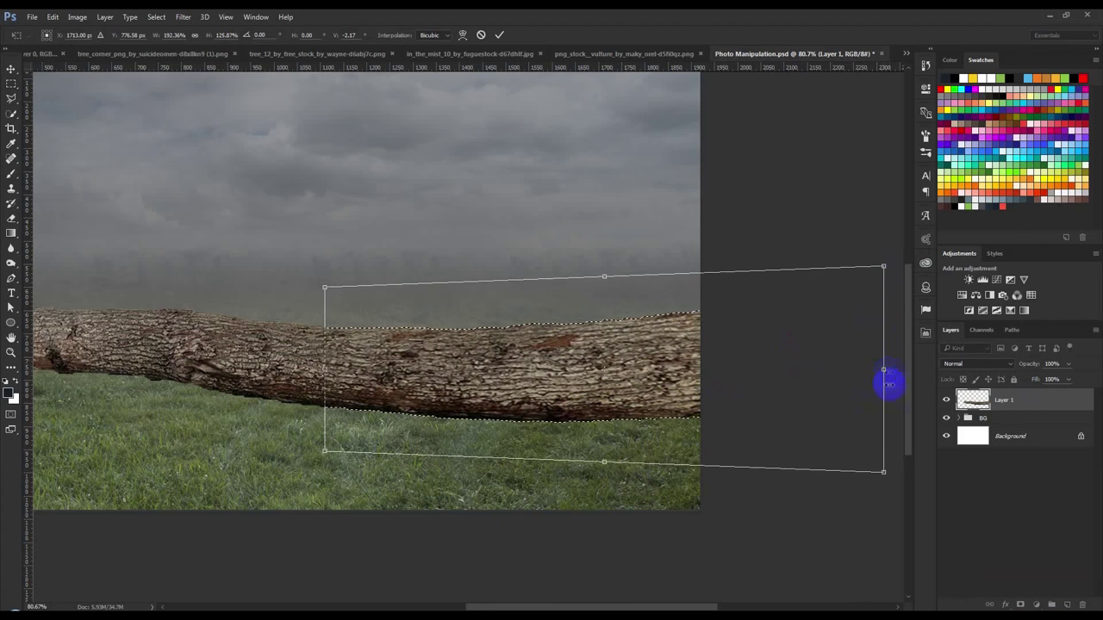
pyautogui.moveTo(883, 372); pyautogui.dragTo(835, 392)
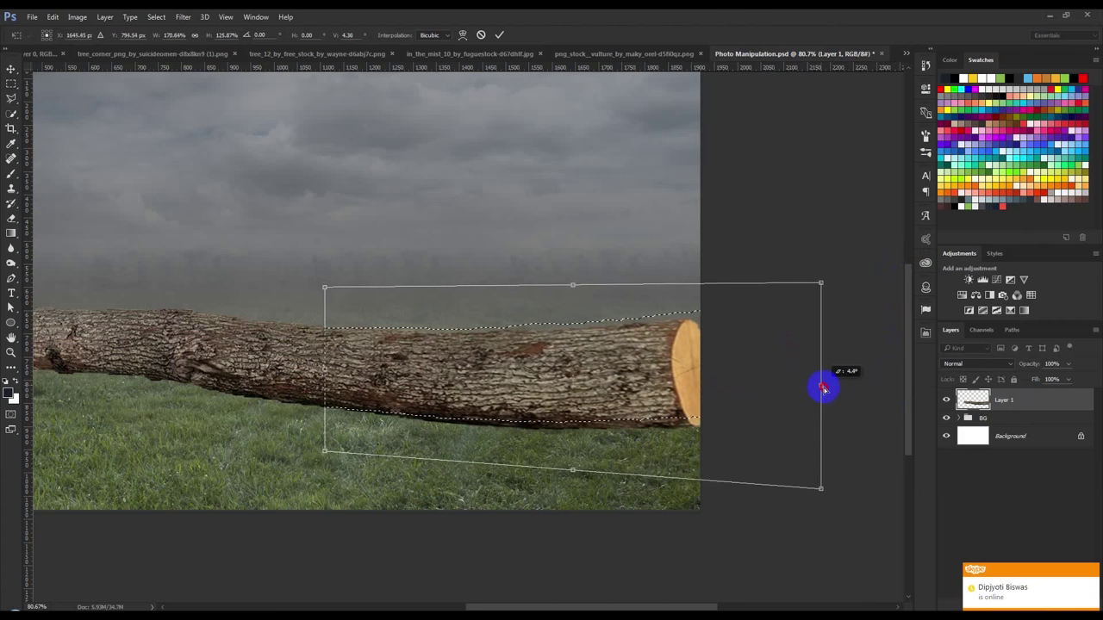
pyautogui.moveTo(836, 392); pyautogui.dragTo(873, 392)
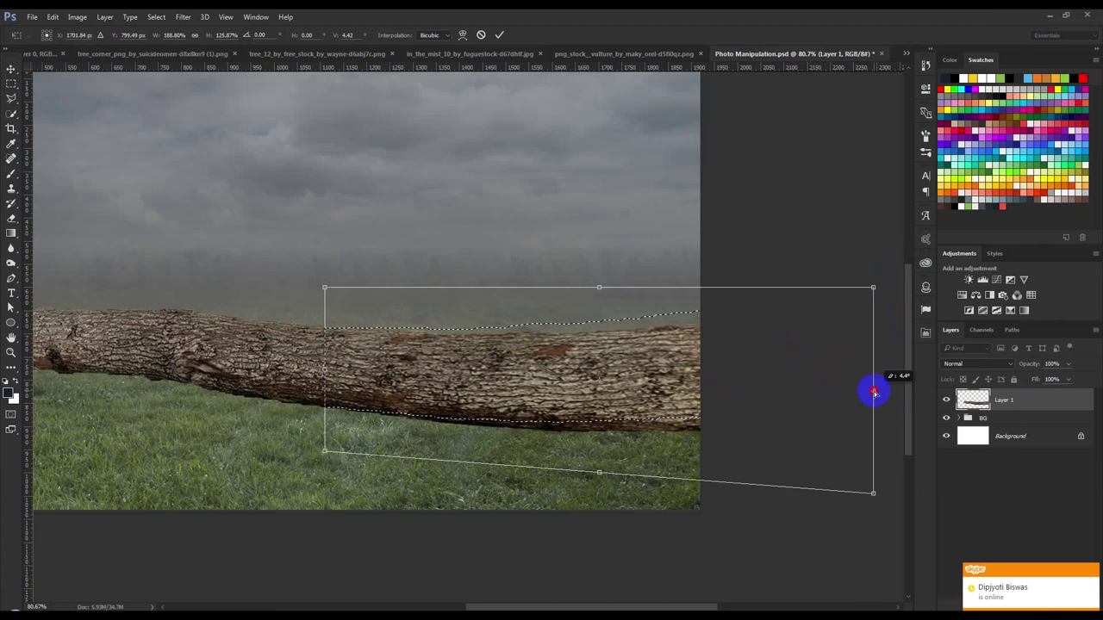
pyautogui.click(499, 34)
# Select the log's left end and transform it into a perspective taper reaching farther left.
pyautogui.hscroll(-3, 352, 354)
pyautogui.hscroll(-3, 500, 362)
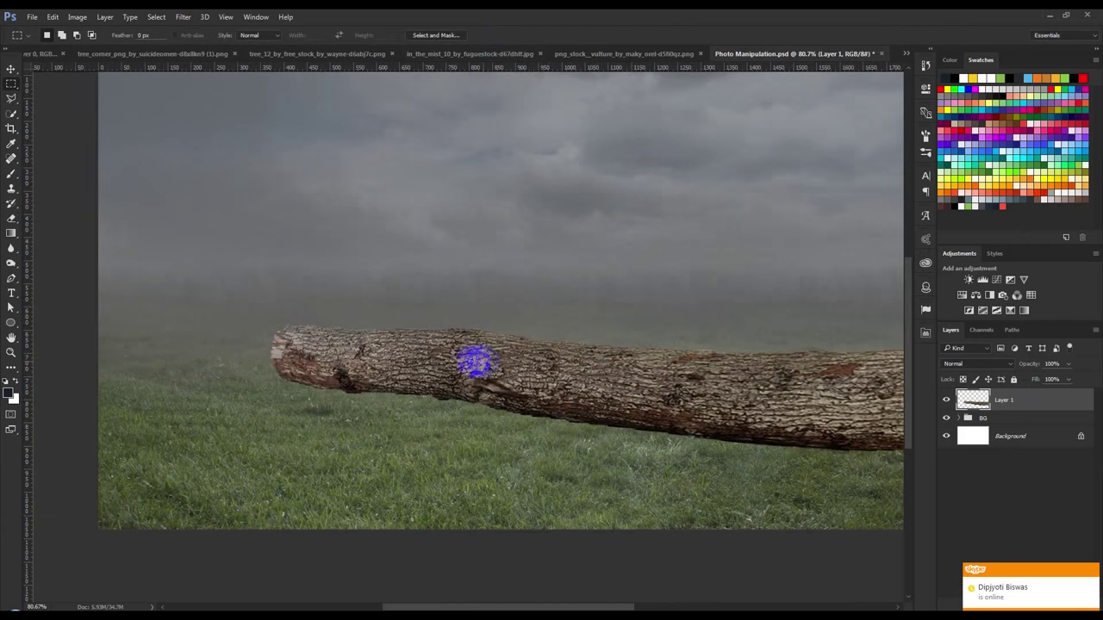
pyautogui.moveTo(233, 290); pyautogui.dragTo(459, 444)
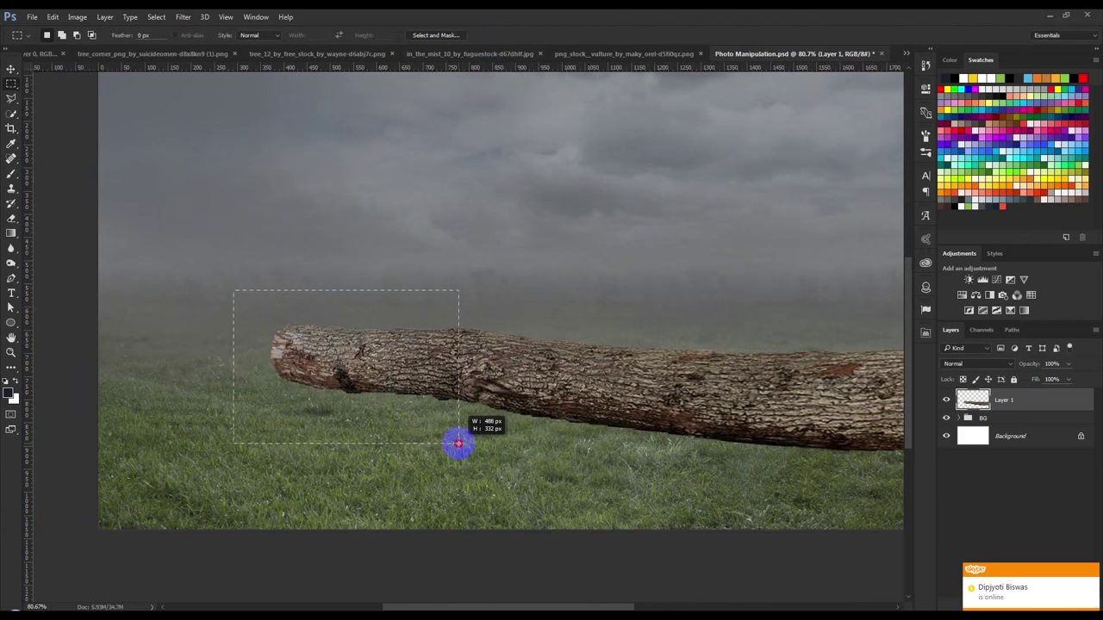
pyautogui.hotkey('ctrl', 't')
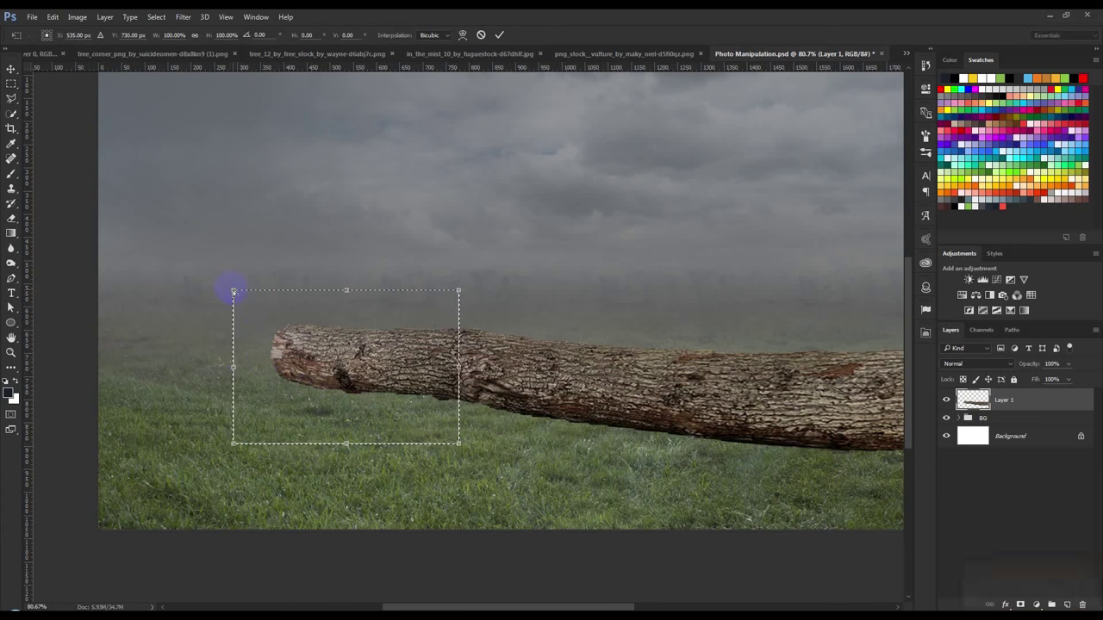
pyautogui.moveTo(232, 291); pyautogui.dragTo(232, 307)
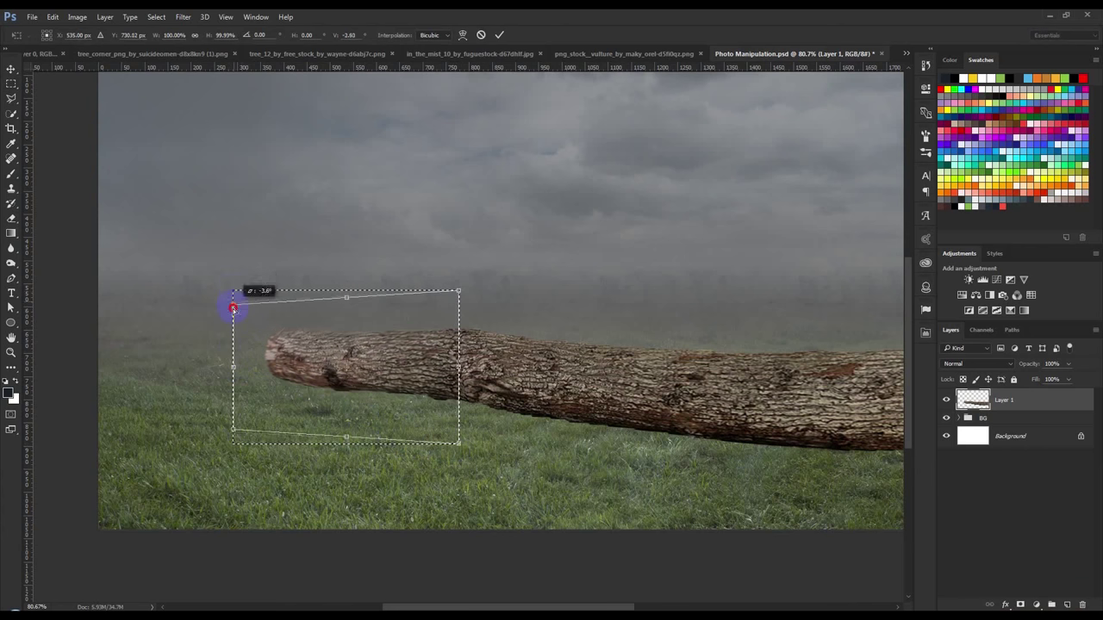
pyautogui.moveTo(200, 369)
pyautogui.mouseDown()
pyautogui.moveTo(82, 369)
pyautogui.moveTo(111, 330)
pyautogui.mouseUp()
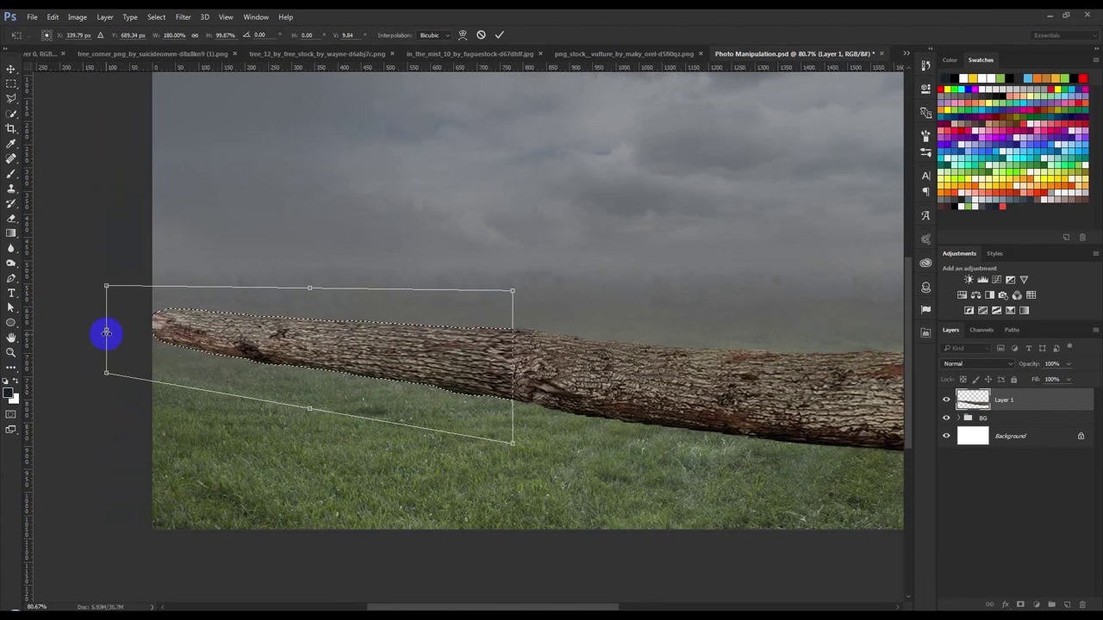
pyautogui.moveTo(107, 328); pyautogui.dragTo(189, 346)
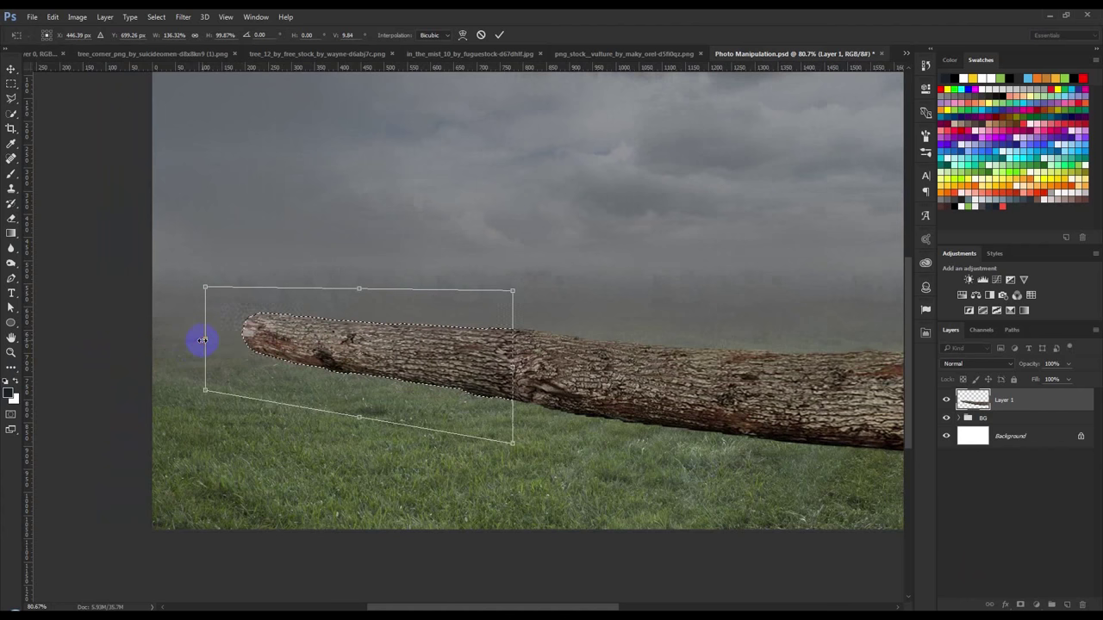
pyautogui.moveTo(186, 339); pyautogui.dragTo(211, 339)
pyautogui.click(499, 34)
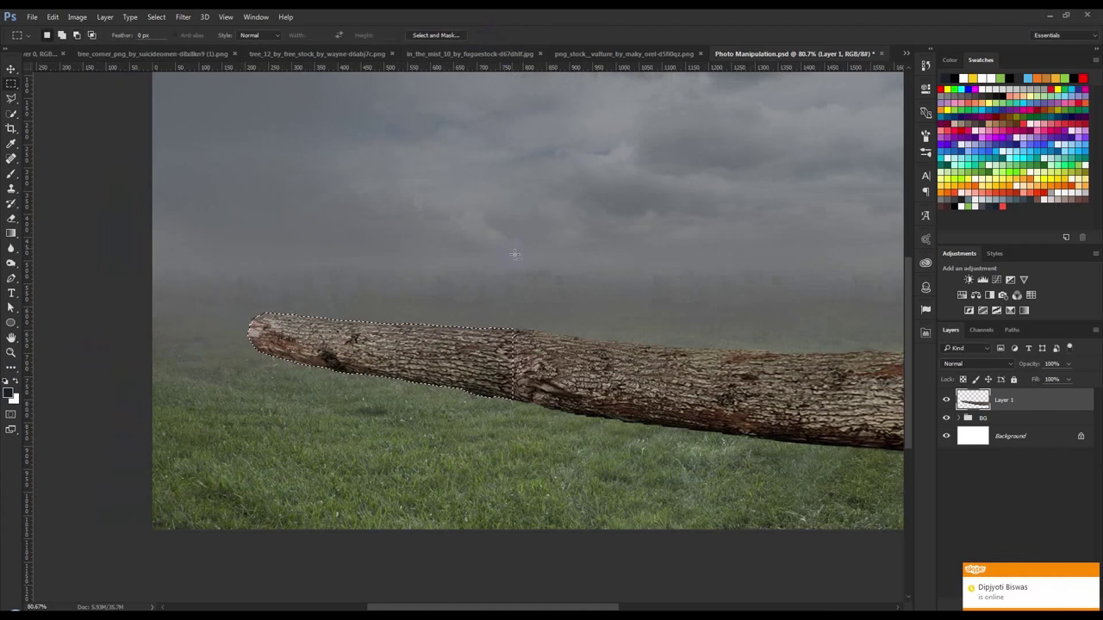
pyautogui.scroll(-2, 514, 260)
# Rotate the whole log layer -2.52° and scale it to 103.06%.
pyautogui.scroll(-2, 512, 318)
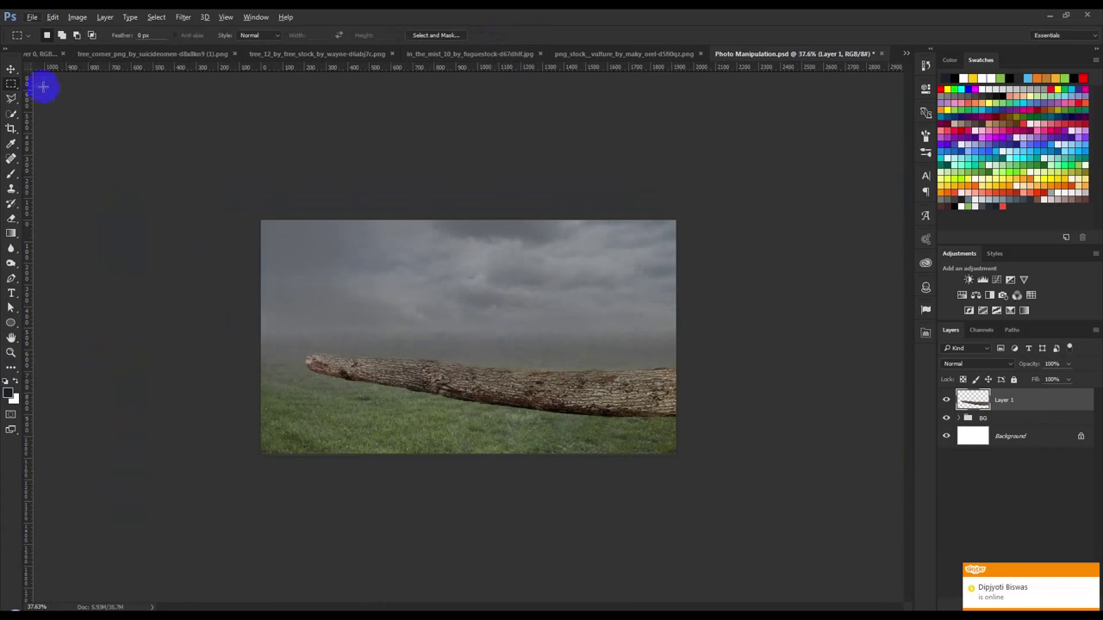
pyautogui.click(11, 69)
pyautogui.scroll(1, 561, 387)
pyautogui.moveTo(832, 451); pyautogui.dragTo(815, 436)
pyautogui.moveTo(724, 421); pyautogui.dragTo(729, 426)
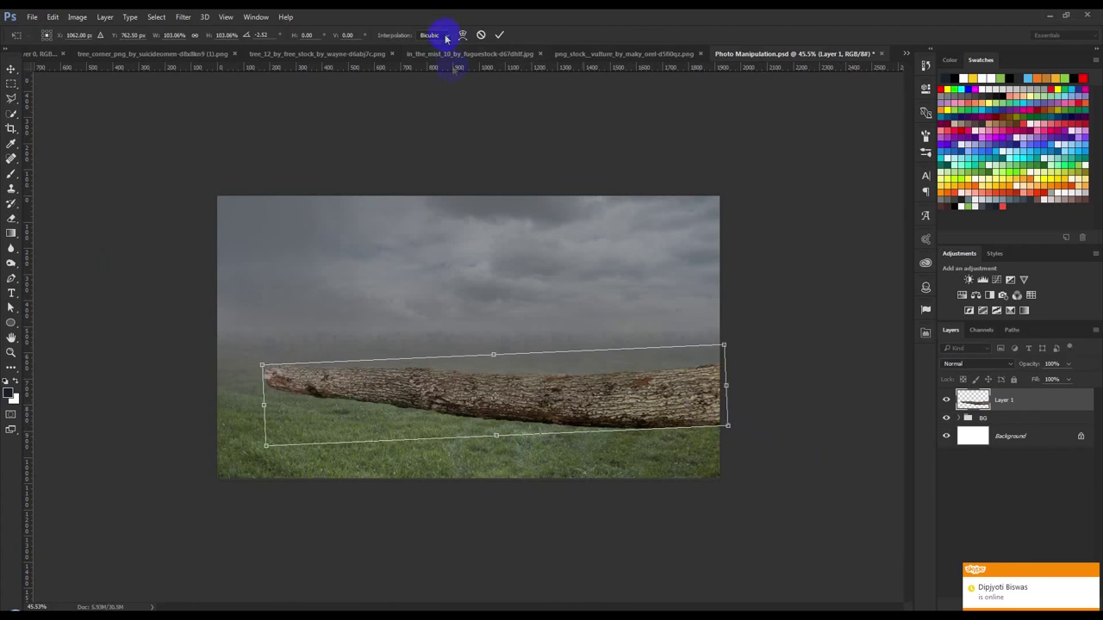
pyautogui.click(498, 35)
pyautogui.scroll(1, 384, 339)
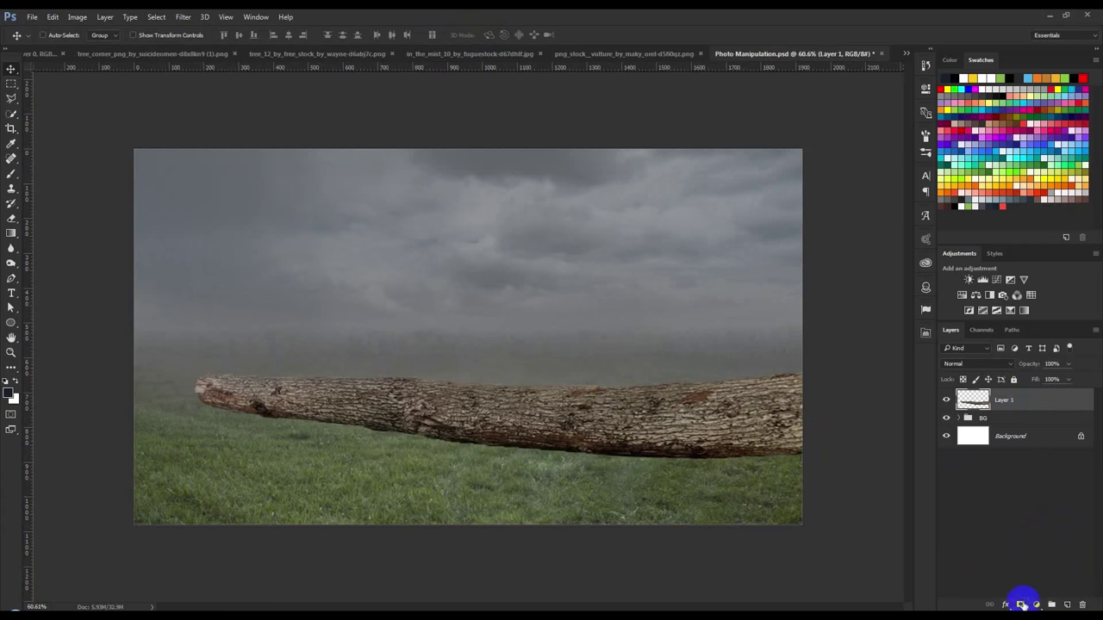
# Add a layer mask to the log and choose a soft round brush at 0% hardness.
pyautogui.click(1022, 604)
pyautogui.click(11, 175)
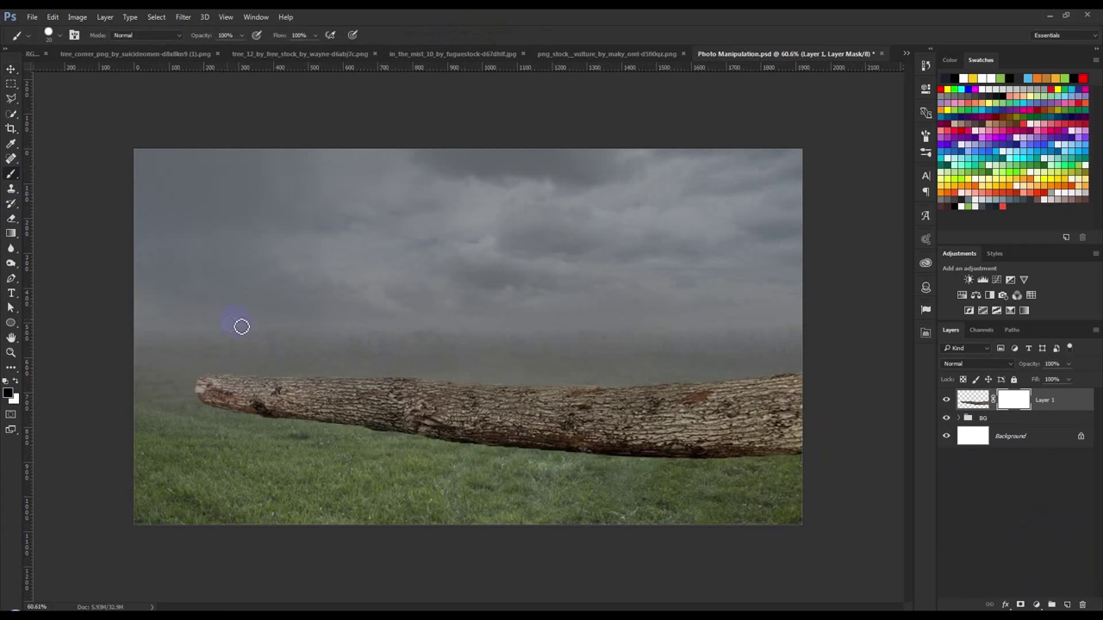
pyautogui.rightClick(240, 322)
pyautogui.click(340, 427)
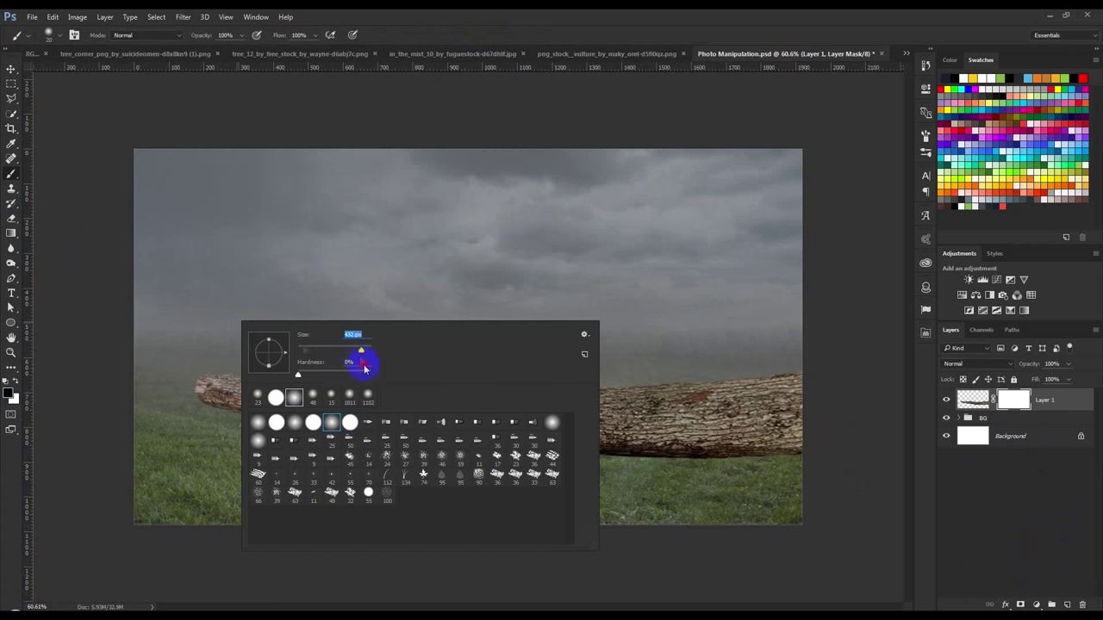
pyautogui.press('Return')
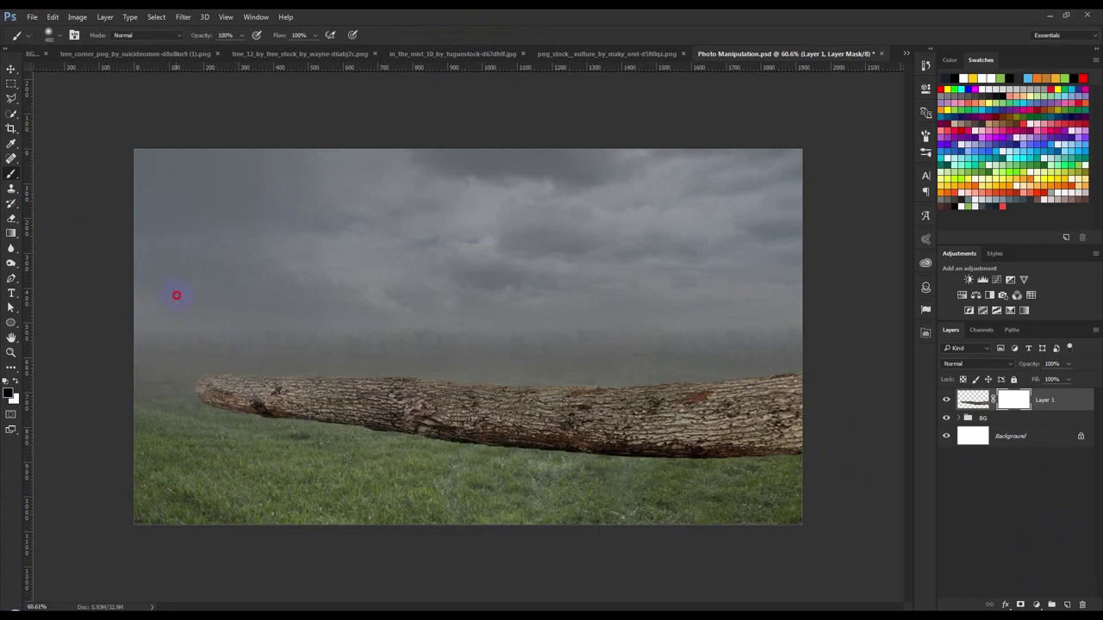
# Paint over the log's far left end on the mask to fade it into the mist.
pyautogui.moveTo(238, 256); pyautogui.dragTo(153, 463)
pyautogui.moveTo(177, 422); pyautogui.dragTo(400, 366)
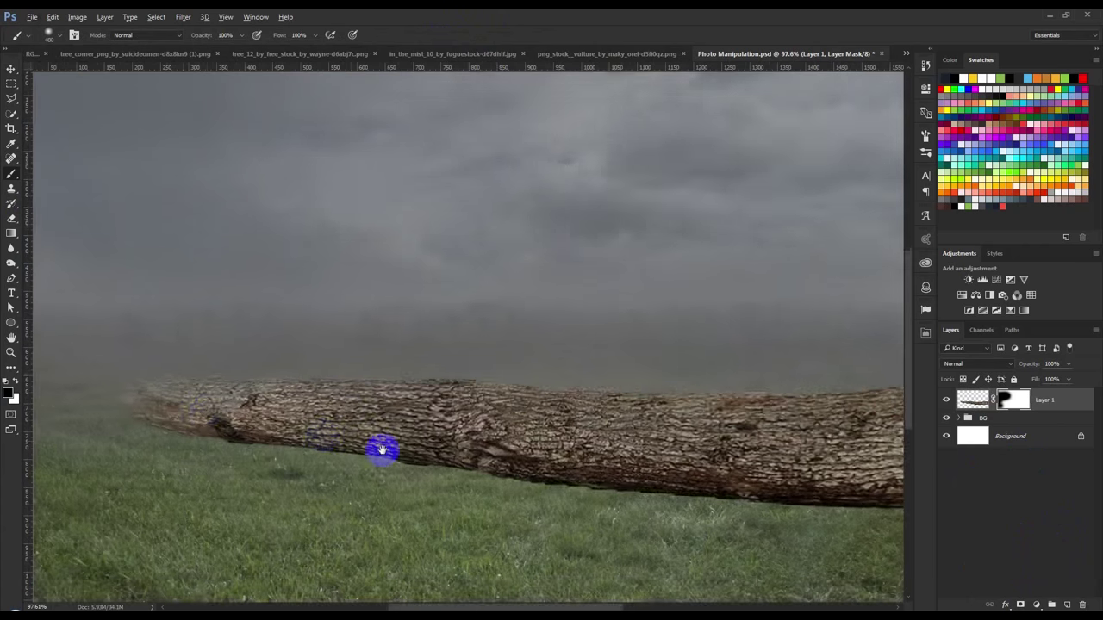
pyautogui.hotkey('ctrl', '0')
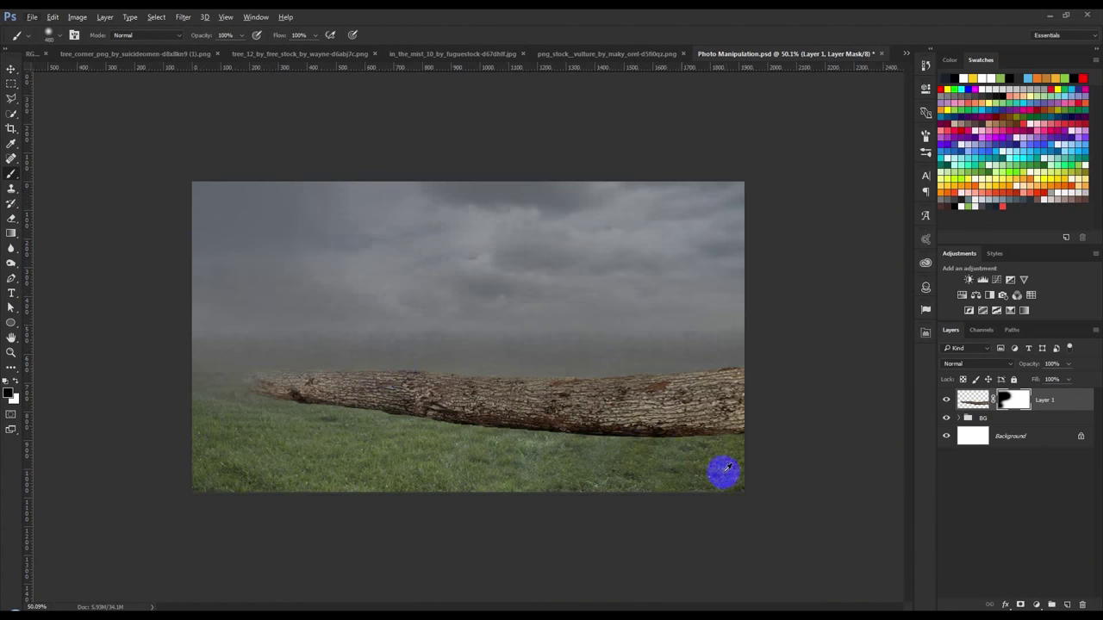
pyautogui.moveTo(726, 469); pyautogui.dragTo(677, 471)
pyautogui.moveTo(567, 485)
pyautogui.mouseDown()
pyautogui.moveTo(591, 443)
pyautogui.moveTo(483, 395)
pyautogui.mouseUp()
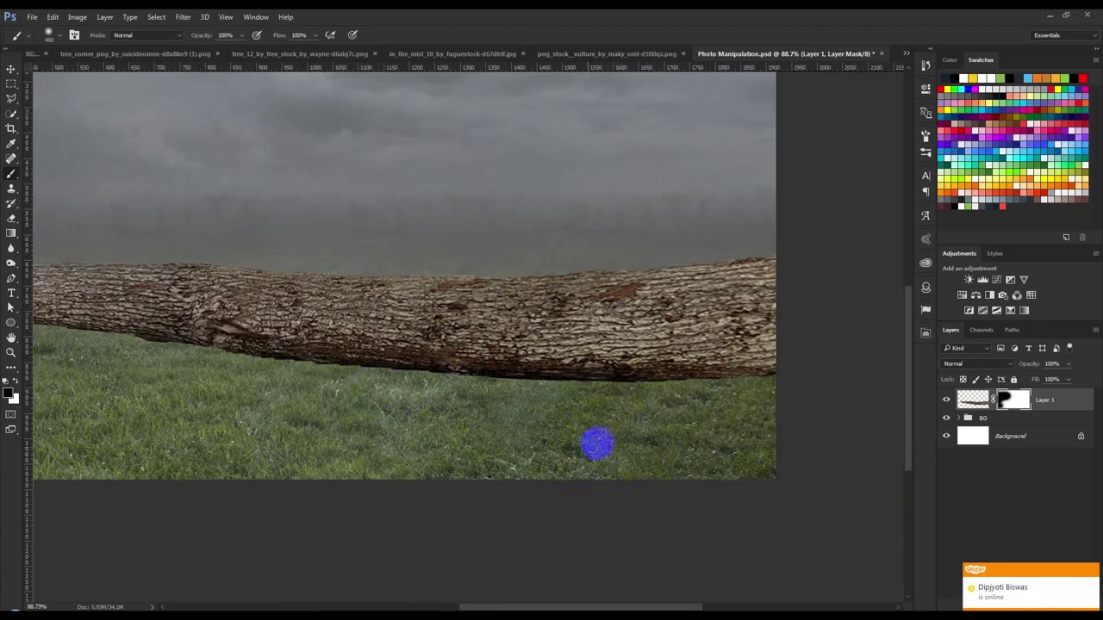
# Select the 134 grass brush and set the background colour to black.
pyautogui.rightClick(600, 374)
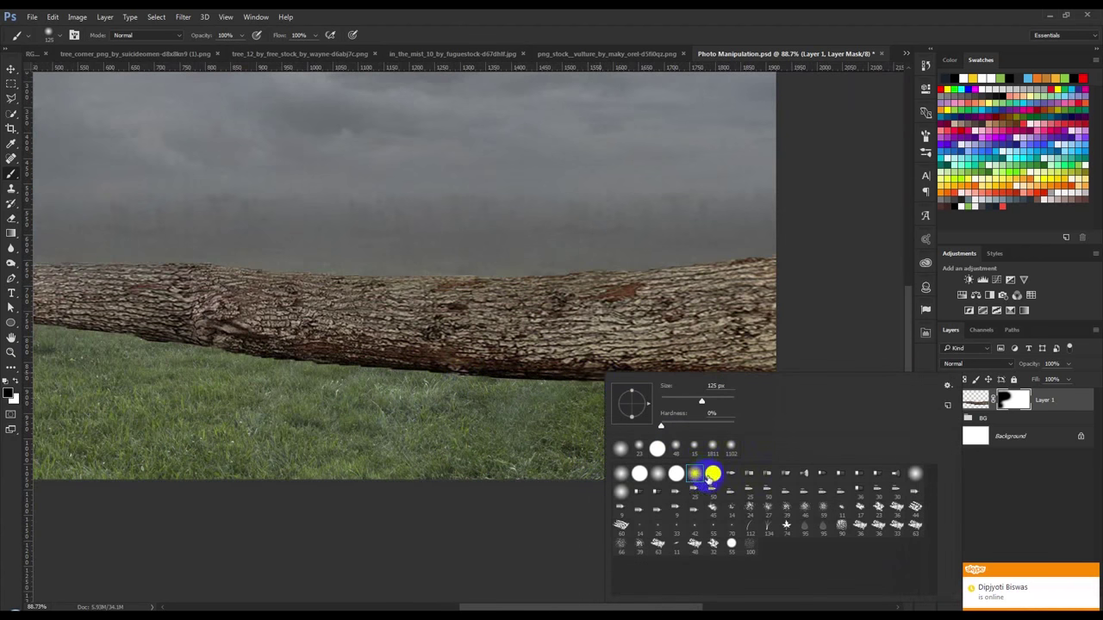
pyautogui.click(768, 528)
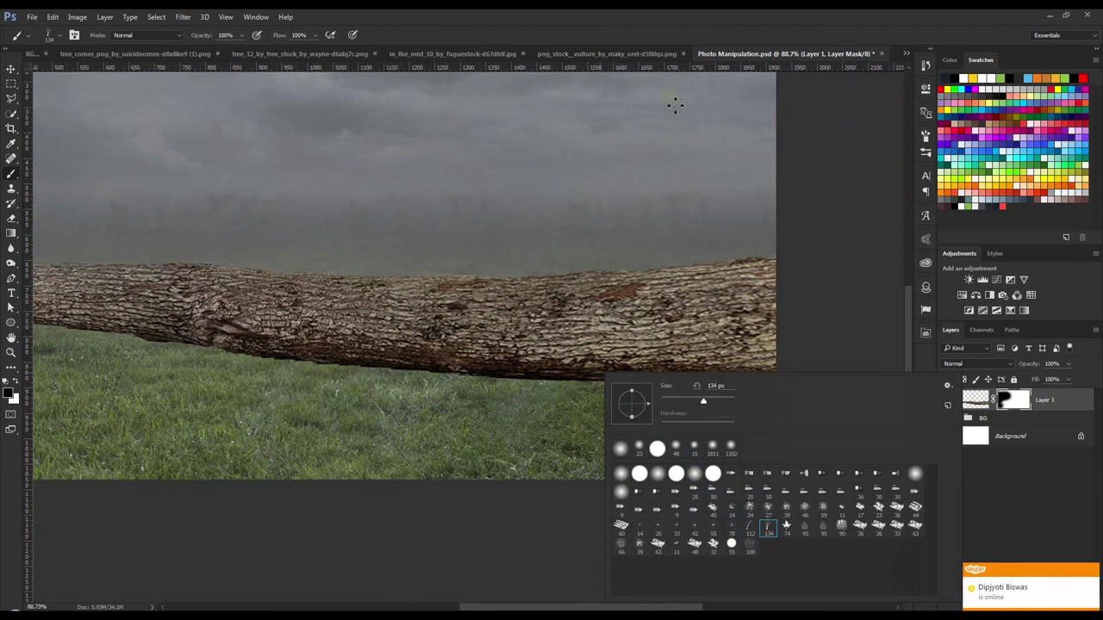
pyautogui.click(80, 326)
pyautogui.click(17, 403)
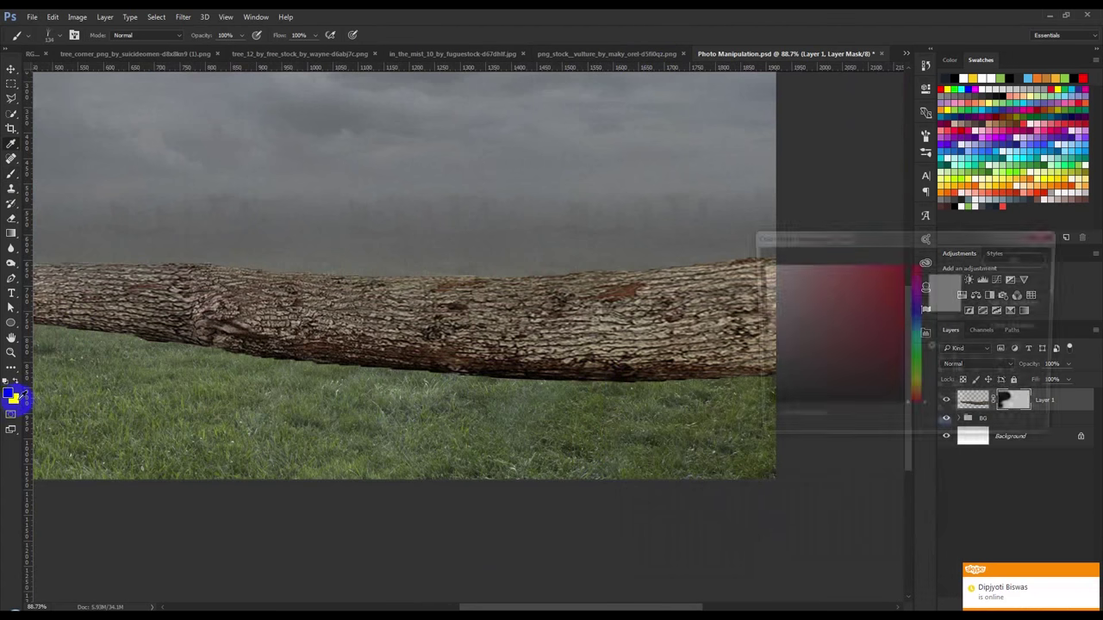
pyautogui.moveTo(780, 384); pyautogui.dragTo(629, 438)
pyautogui.click(1017, 256)
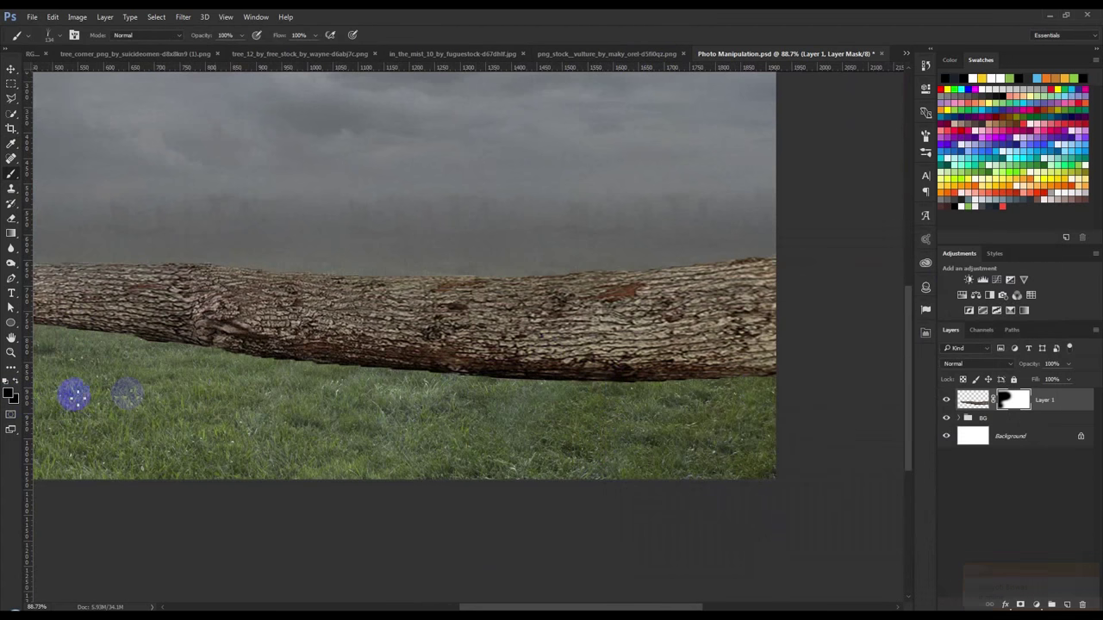
# Paint the mask along the log's lower edge so grass blades overlap it.
pyautogui.scroll(2, 758, 419)
pyautogui.scroll(3, 773, 330)
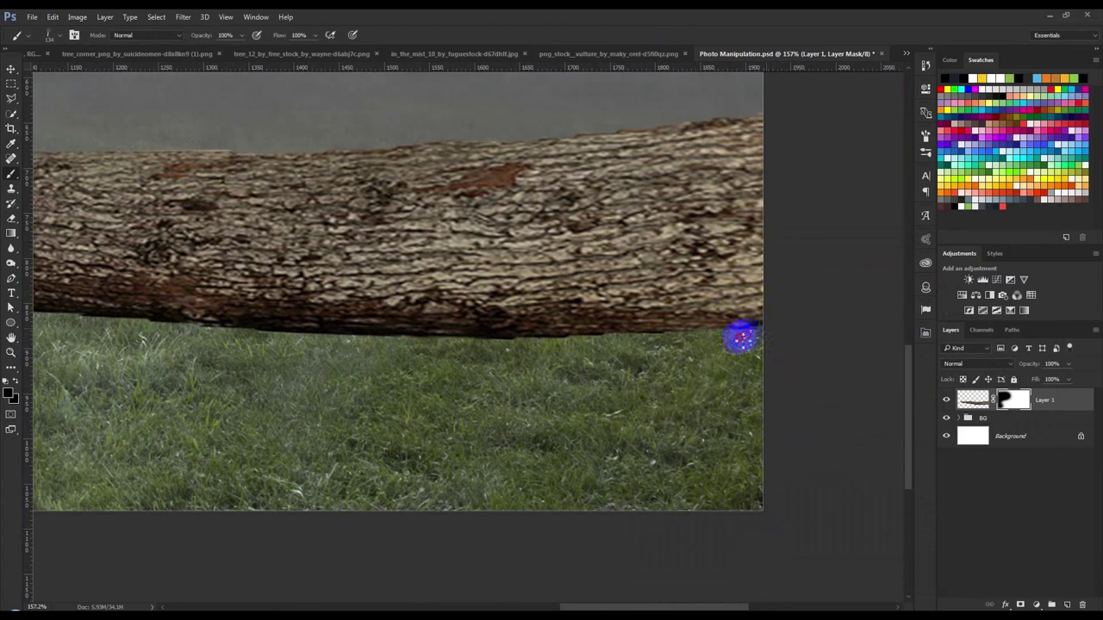
pyautogui.moveTo(775, 336); pyautogui.dragTo(399, 346)
pyautogui.moveTo(305, 345)
pyautogui.mouseDown()
pyautogui.moveTo(541, 450)
pyautogui.moveTo(541, 411)
pyautogui.moveTo(534, 424)
pyautogui.moveTo(431, 411)
pyautogui.moveTo(456, 401)
pyautogui.moveTo(350, 406)
pyautogui.moveTo(341, 390)
pyautogui.moveTo(222, 387)
pyautogui.moveTo(221, 402)
pyautogui.moveTo(439, 460)
pyautogui.moveTo(720, 448)
pyautogui.moveTo(169, 395)
pyautogui.moveTo(495, 434)
pyautogui.moveTo(443, 433)
pyautogui.moveTo(750, 438)
pyautogui.moveTo(284, 438)
pyautogui.moveTo(709, 539)
pyautogui.moveTo(485, 488)
pyautogui.moveTo(344, 480)
pyautogui.mouseUp()
pyautogui.moveTo(344, 480)
pyautogui.mouseDown()
pyautogui.moveTo(417, 493)
pyautogui.moveTo(222, 451)
pyautogui.moveTo(332, 475)
pyautogui.moveTo(300, 460)
pyautogui.mouseUp()
pyautogui.moveTo(470, 514)
pyautogui.mouseDown()
pyautogui.moveTo(586, 527)
pyautogui.moveTo(468, 492)
pyautogui.moveTo(365, 485)
pyautogui.mouseUp()
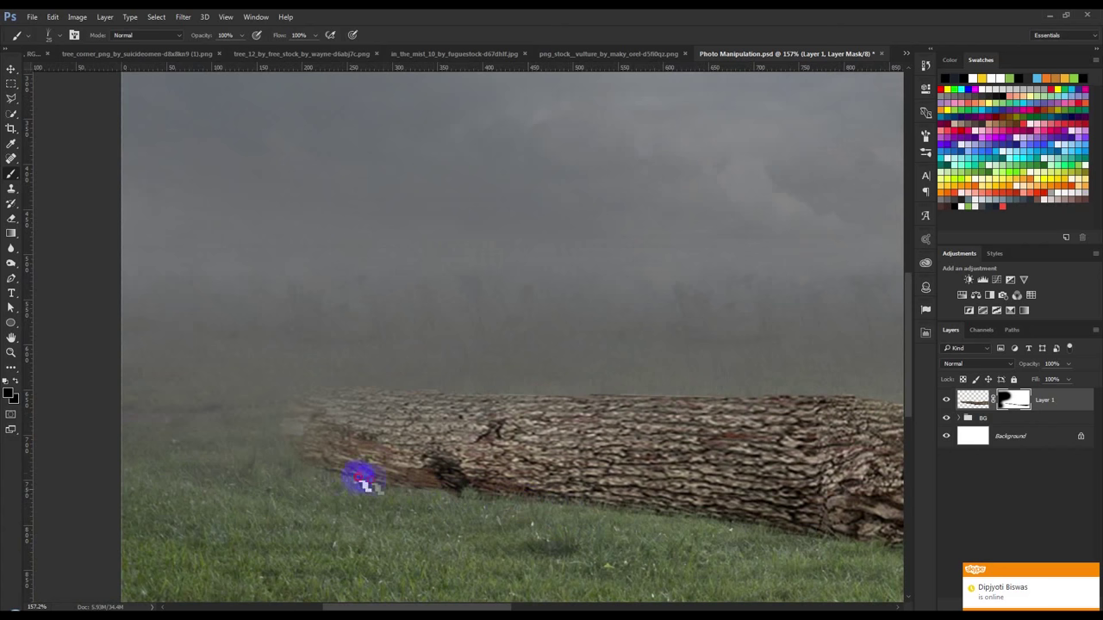
pyautogui.moveTo(306, 465); pyautogui.dragTo(394, 485)
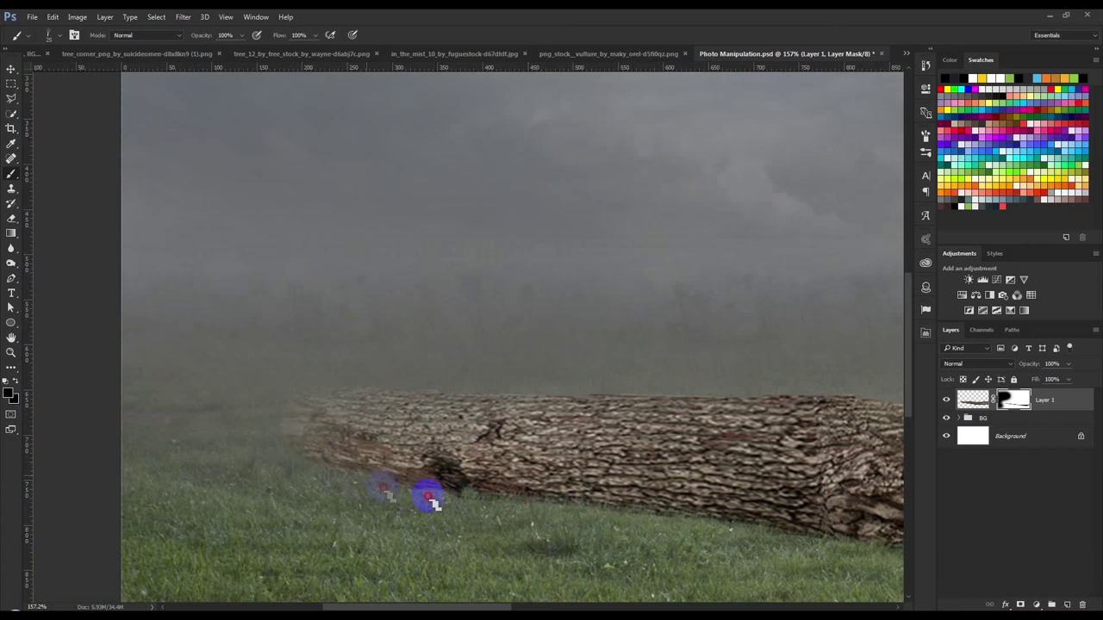
pyautogui.moveTo(622, 517)
pyautogui.mouseDown()
pyautogui.moveTo(899, 546)
pyautogui.moveTo(746, 549)
pyautogui.mouseUp()
pyautogui.scroll(-1, 746, 549)
pyautogui.scroll(-2, 746, 549)
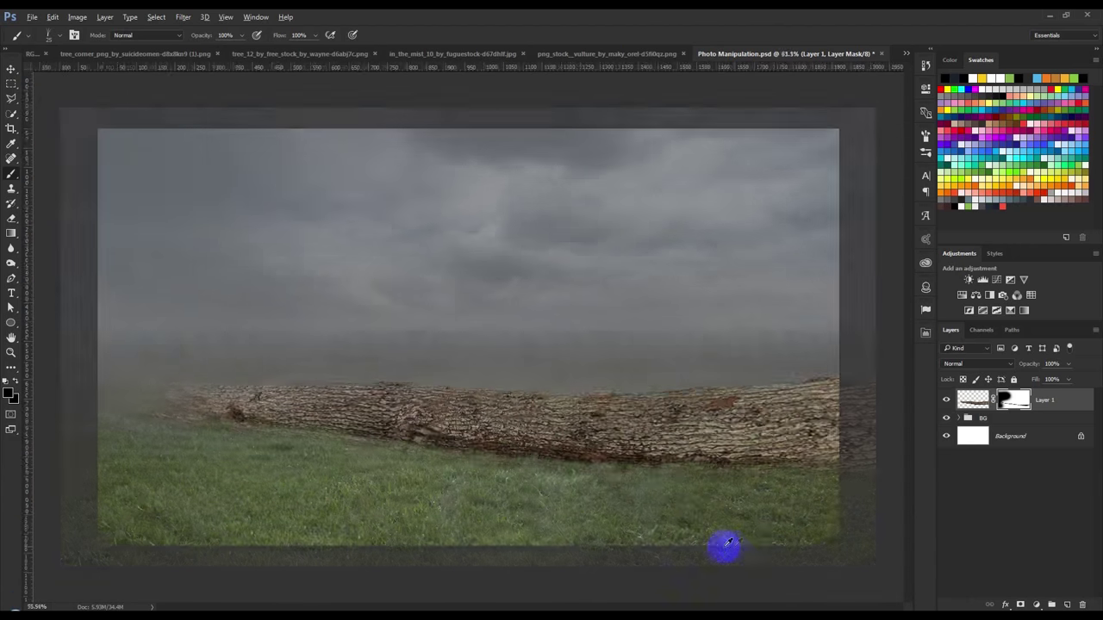
pyautogui.scroll(-1, 727, 546)
pyautogui.scroll(1, 637, 492)
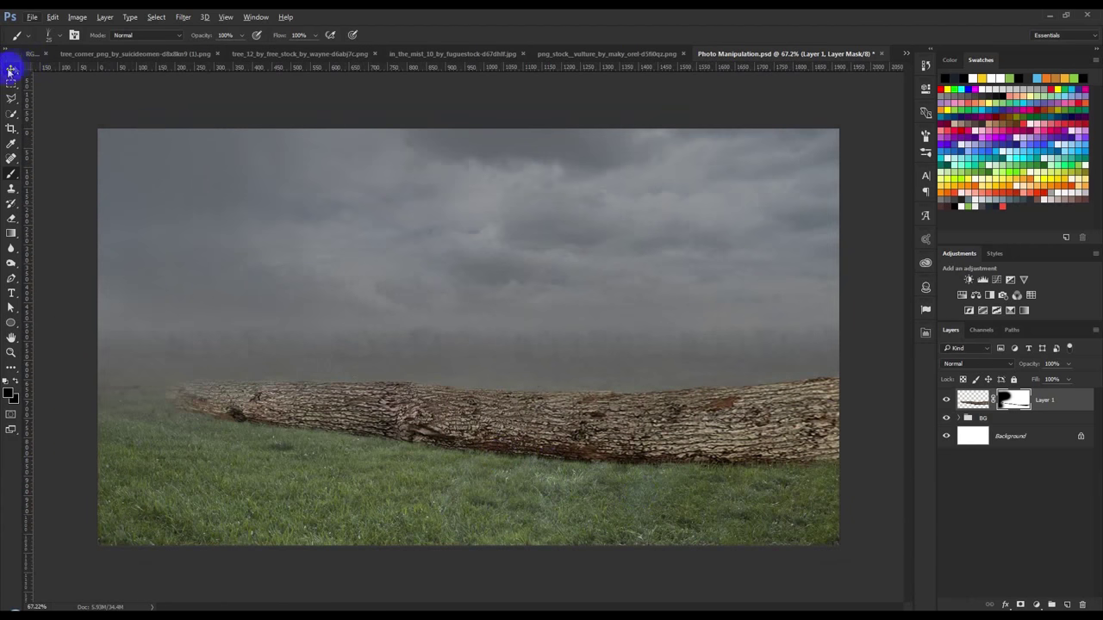
# Nudge the log slightly, then drag the cut-out man from IMG_7756 into the composition.
pyautogui.click(10, 70)
pyautogui.moveTo(537, 387); pyautogui.dragTo(545, 391)
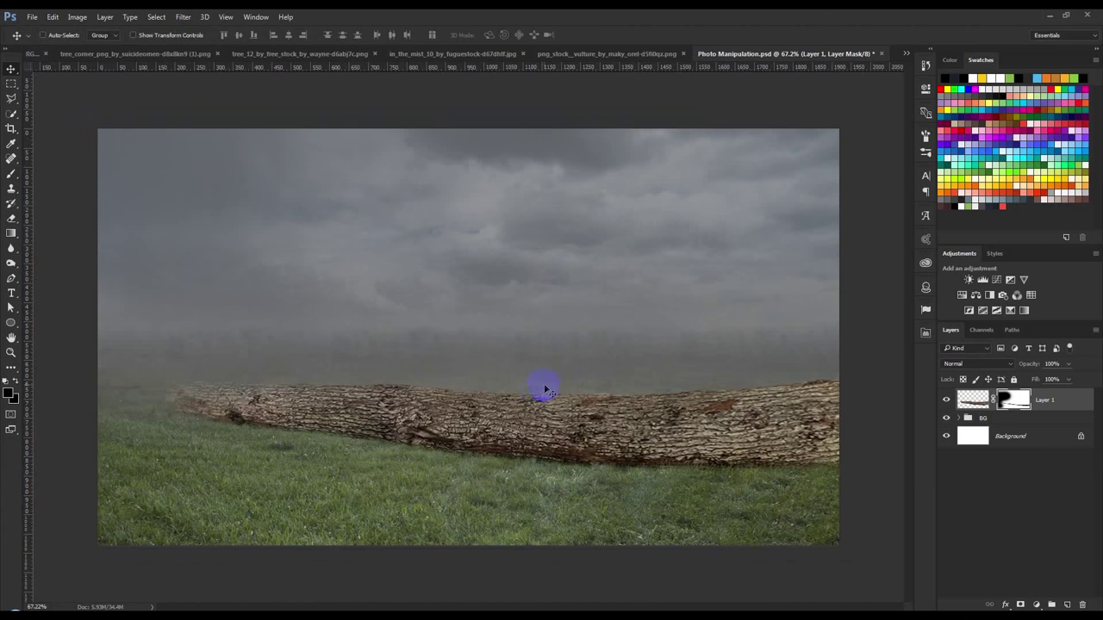
pyautogui.click(31, 55)
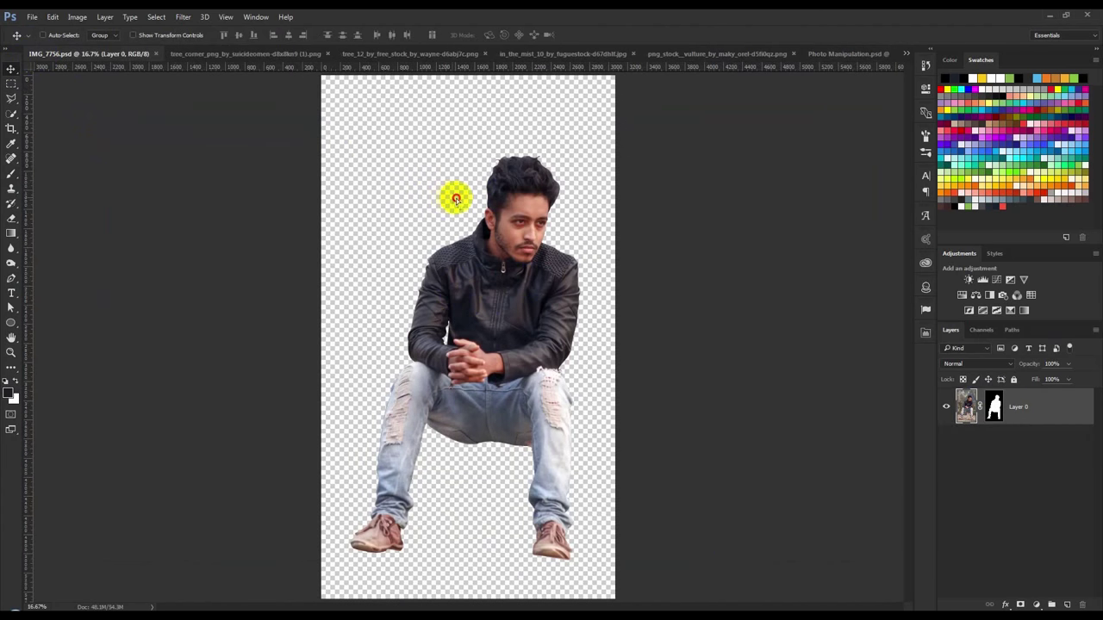
pyautogui.moveTo(453, 194)
pyautogui.mouseDown()
pyautogui.moveTo(847, 31)
pyautogui.moveTo(801, 296)
pyautogui.mouseUp()
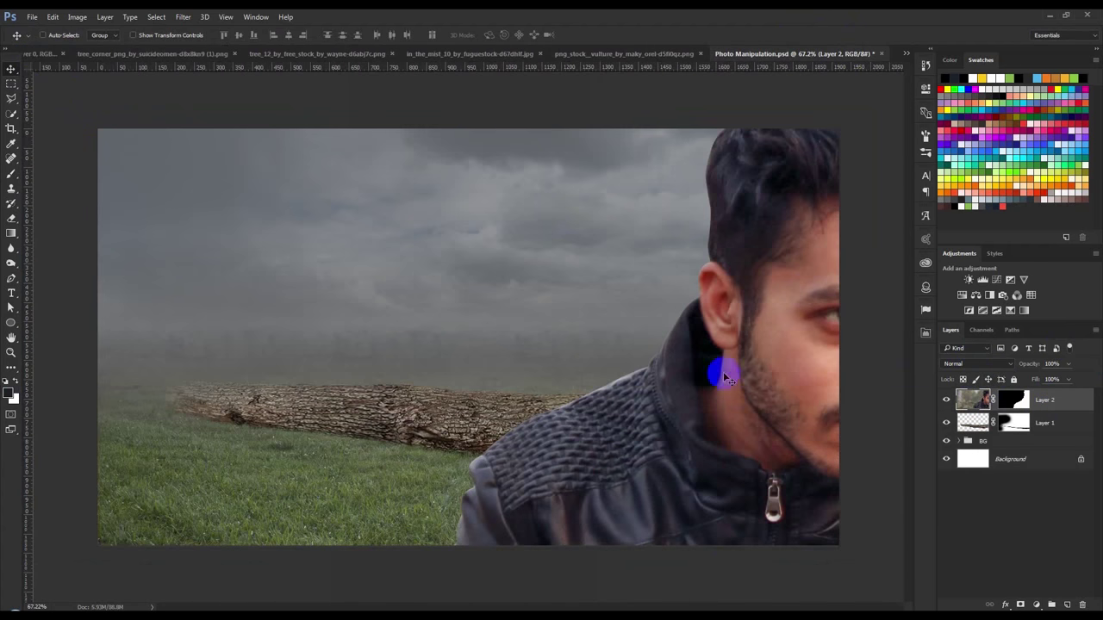
pyautogui.scroll(5, 724, 377)
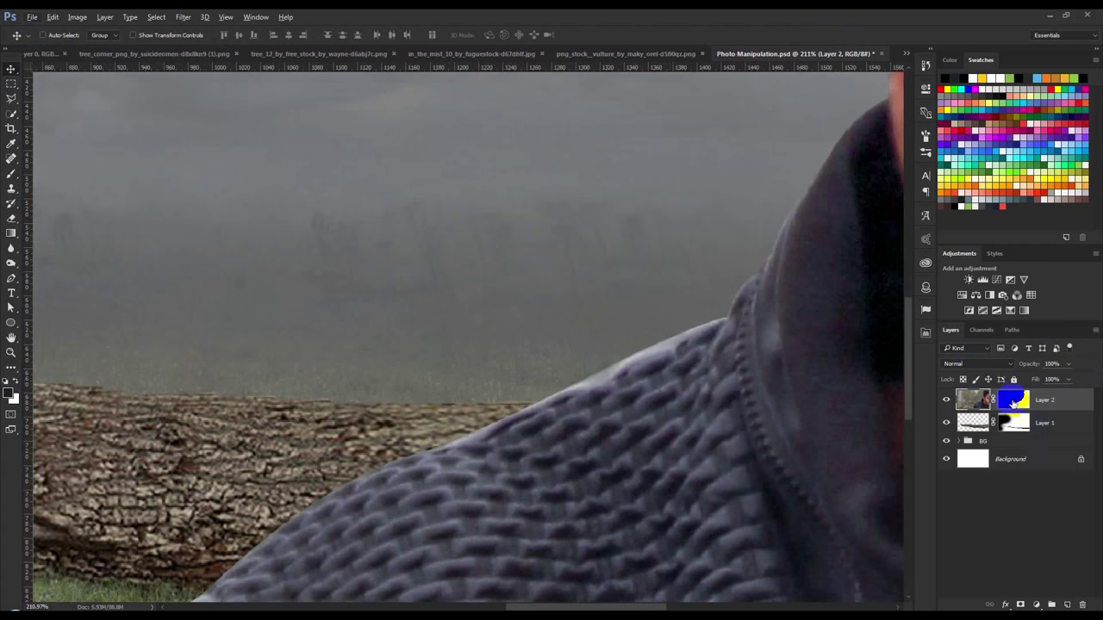
# Paint Layer 2's mask along the jacket edge with a 25 px round brush.
pyautogui.click(11, 175)
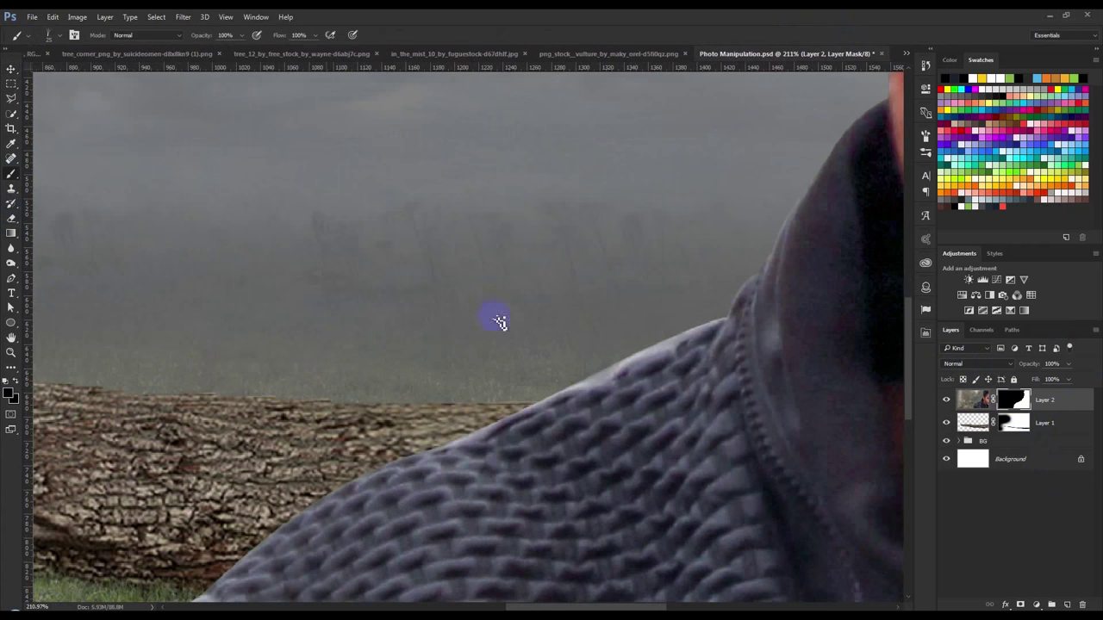
pyautogui.rightClick(586, 346)
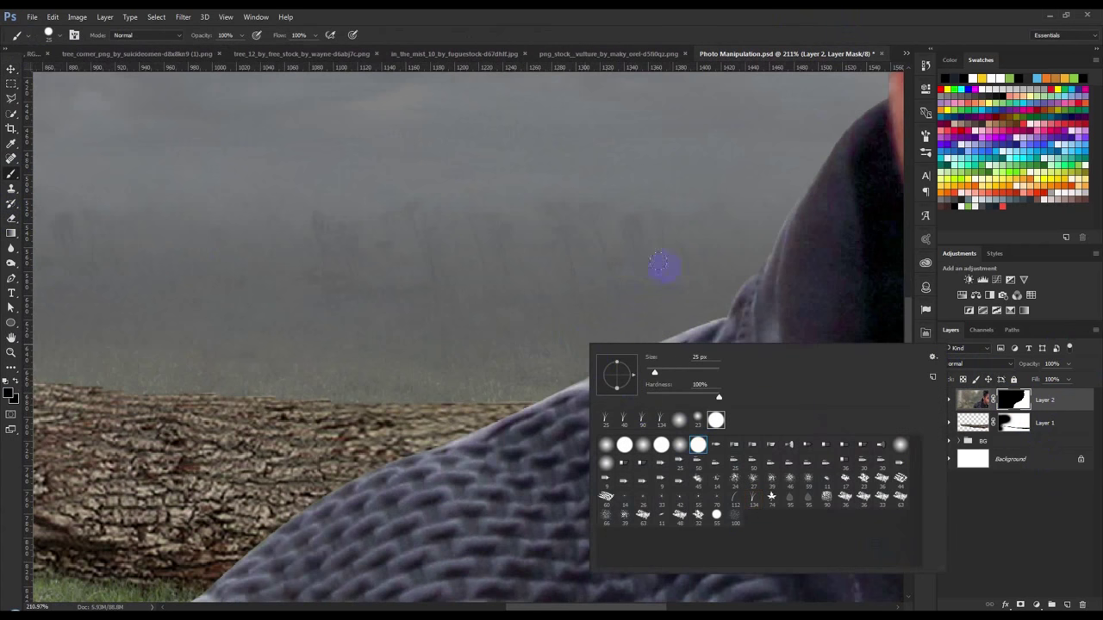
pyautogui.click(704, 299)
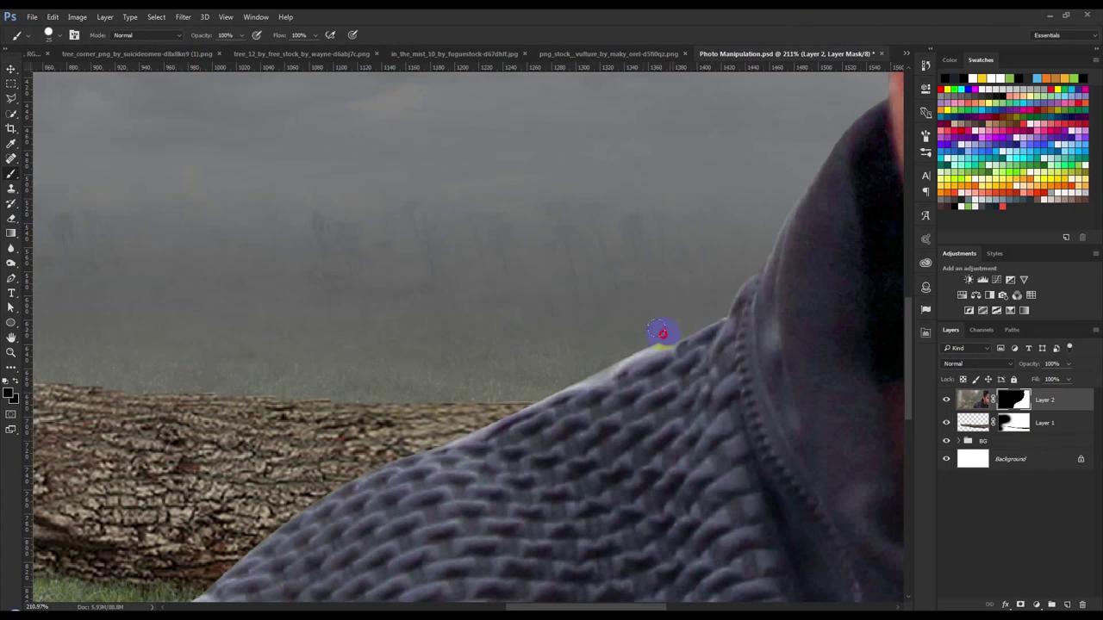
pyautogui.moveTo(604, 359)
pyautogui.mouseDown()
pyautogui.moveTo(560, 374)
pyautogui.moveTo(576, 376)
pyautogui.mouseUp()
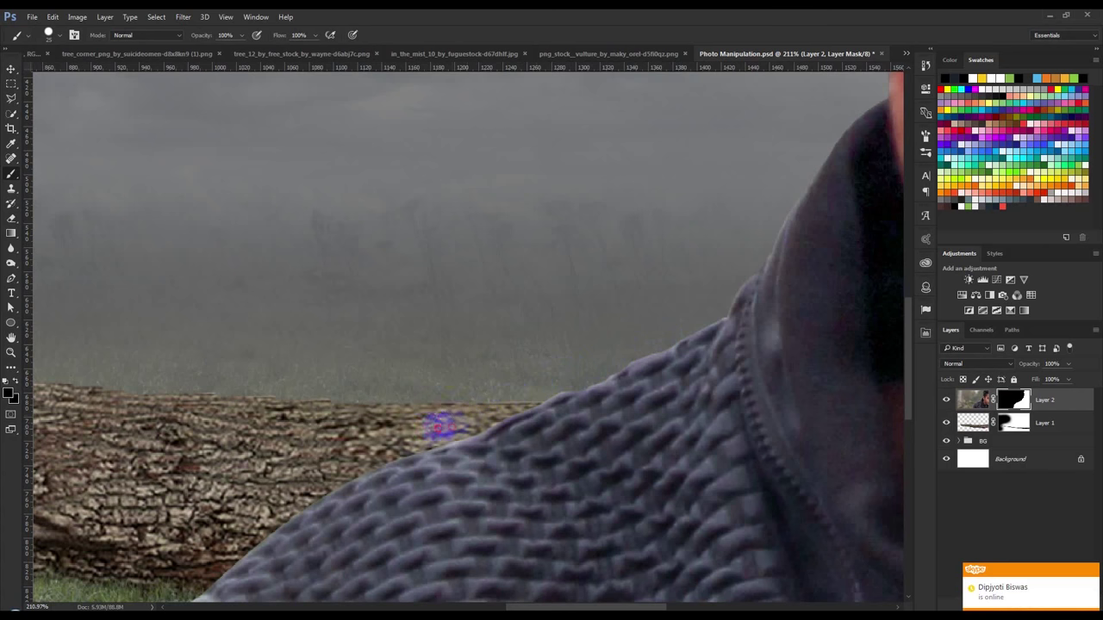
pyautogui.scroll(-3, 468, 401)
pyautogui.scroll(-3, 473, 387)
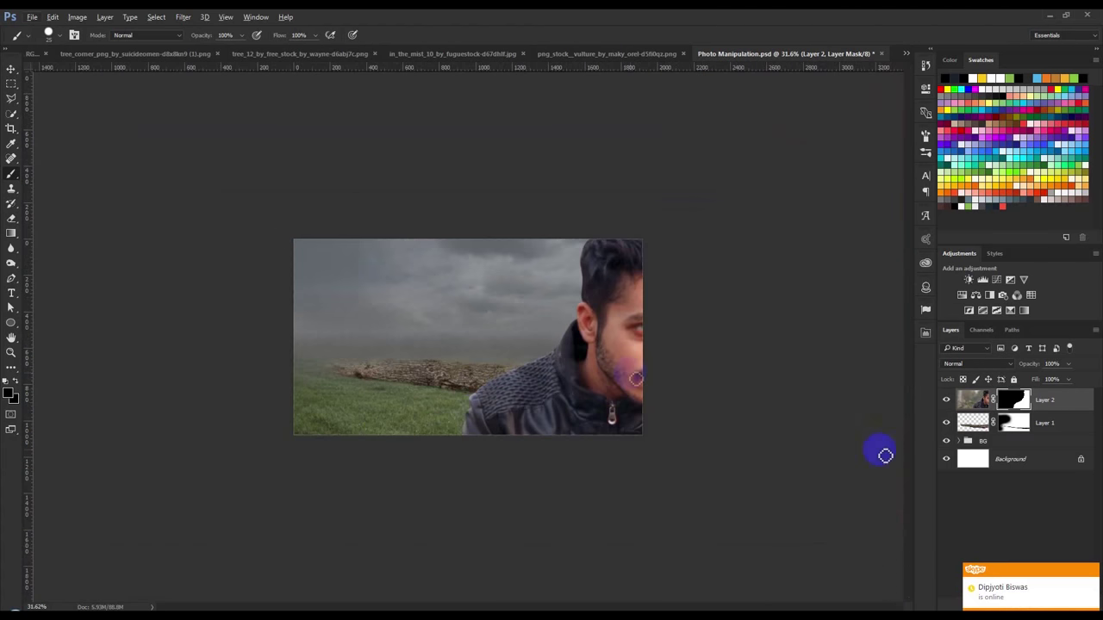
pyautogui.rightClick(1042, 402)
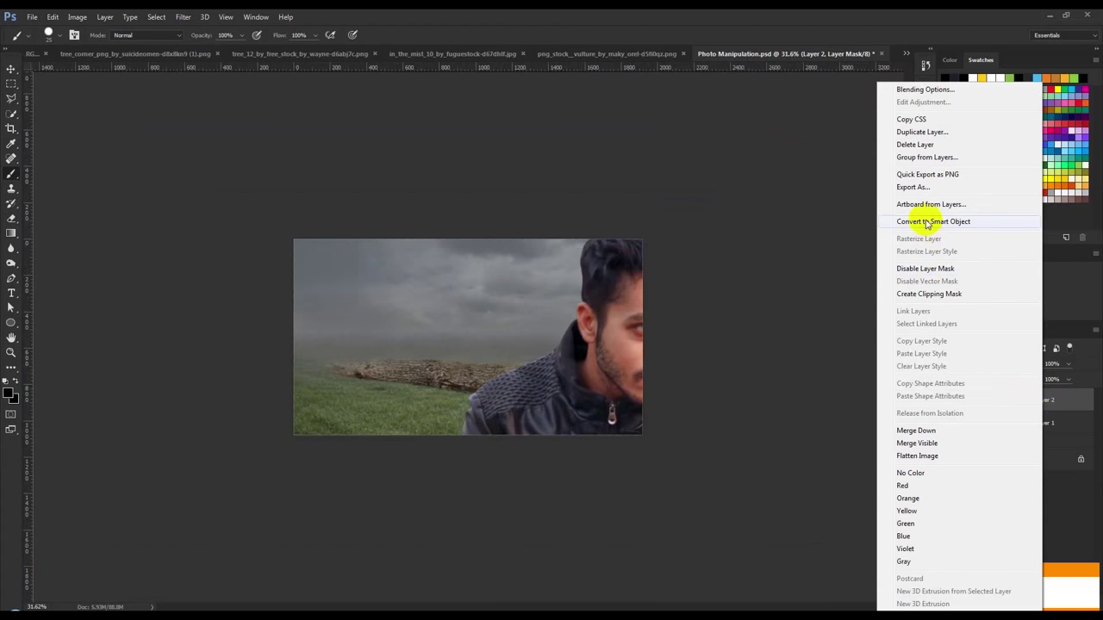
# Convert the man's layer to a Smart Object and shrink him to about 15.5%, seated on the log.
pyautogui.click(915, 222)
pyautogui.hotkey('ctrl', 't')
pyautogui.moveTo(753, 207)
pyautogui.mouseDown()
pyautogui.moveTo(591, 419)
pyautogui.moveTo(566, 316)
pyautogui.moveTo(566, 234)
pyautogui.moveTo(535, 284)
pyautogui.mouseUp()
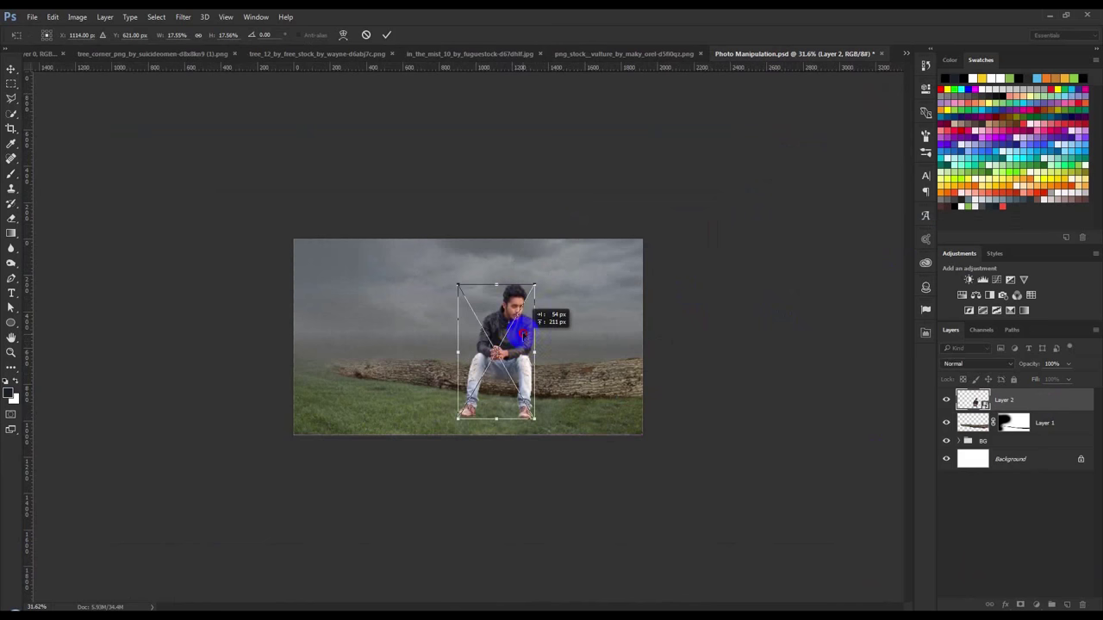
pyautogui.hotkey('ctrl', '0')
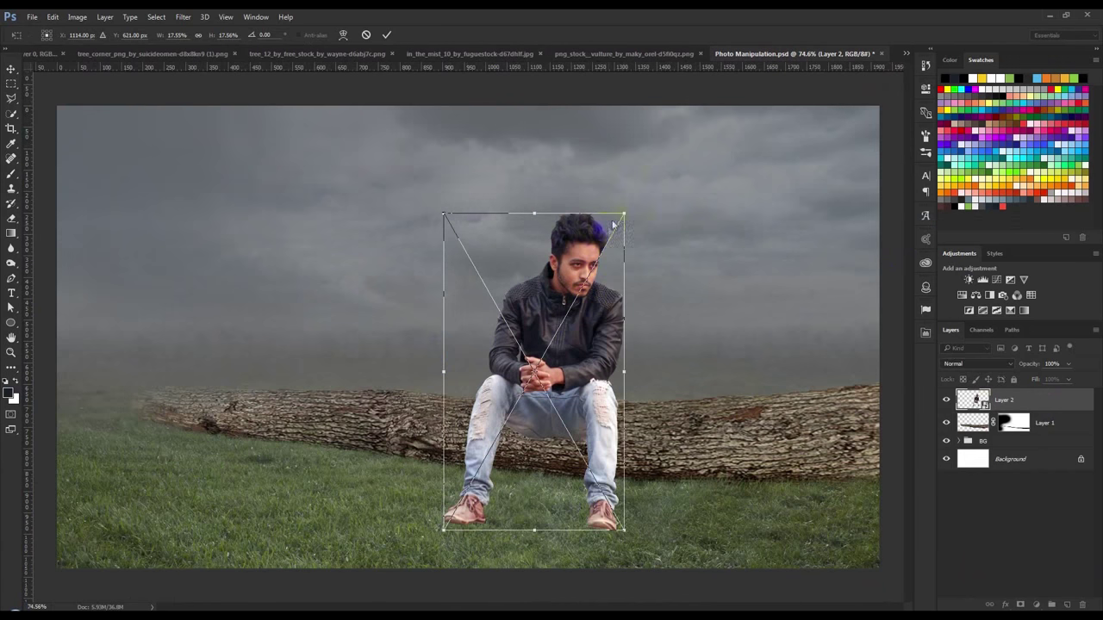
pyautogui.moveTo(624, 213); pyautogui.dragTo(603, 244)
pyautogui.moveTo(571, 295); pyautogui.dragTo(578, 274)
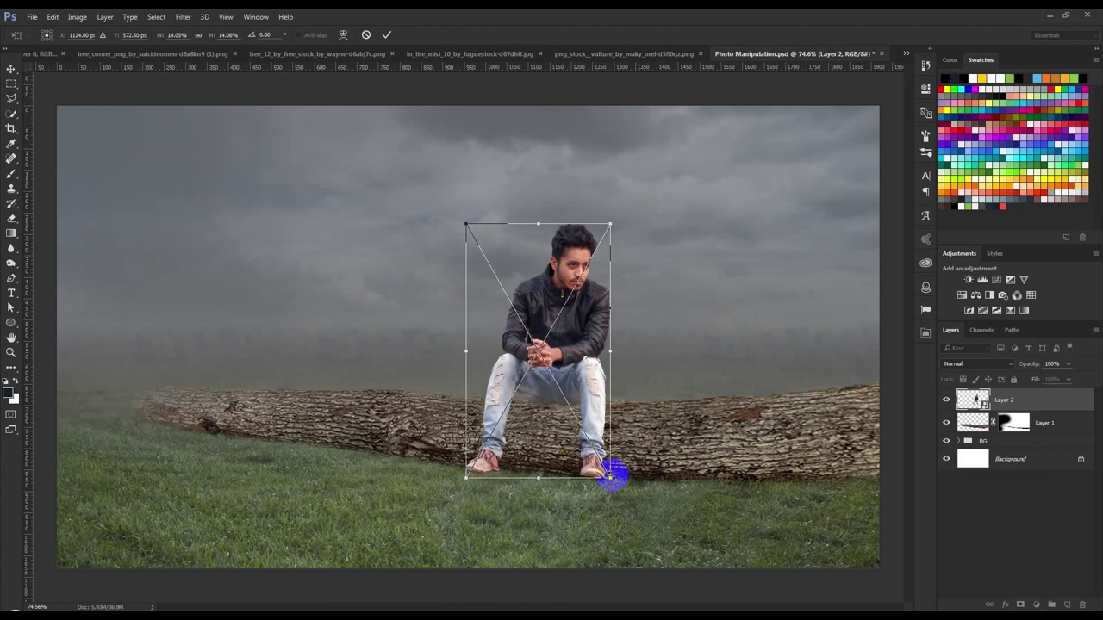
pyautogui.moveTo(614, 474)
pyautogui.mouseDown()
pyautogui.moveTo(623, 514)
pyautogui.moveTo(640, 523)
pyautogui.moveTo(556, 465)
pyautogui.mouseUp()
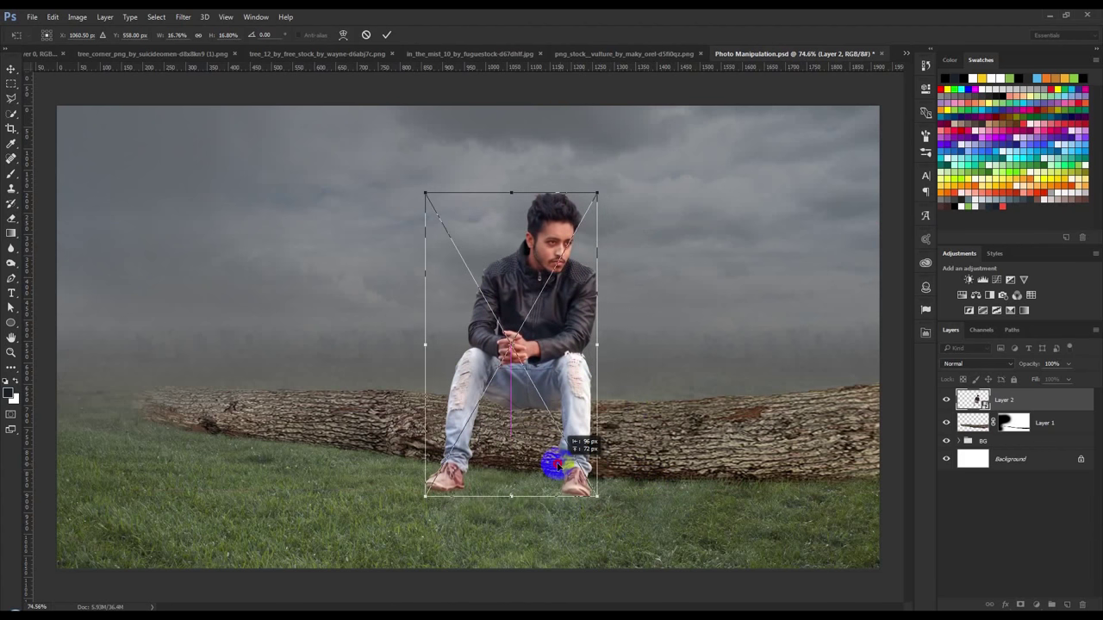
pyautogui.moveTo(558, 464); pyautogui.dragTo(558, 472)
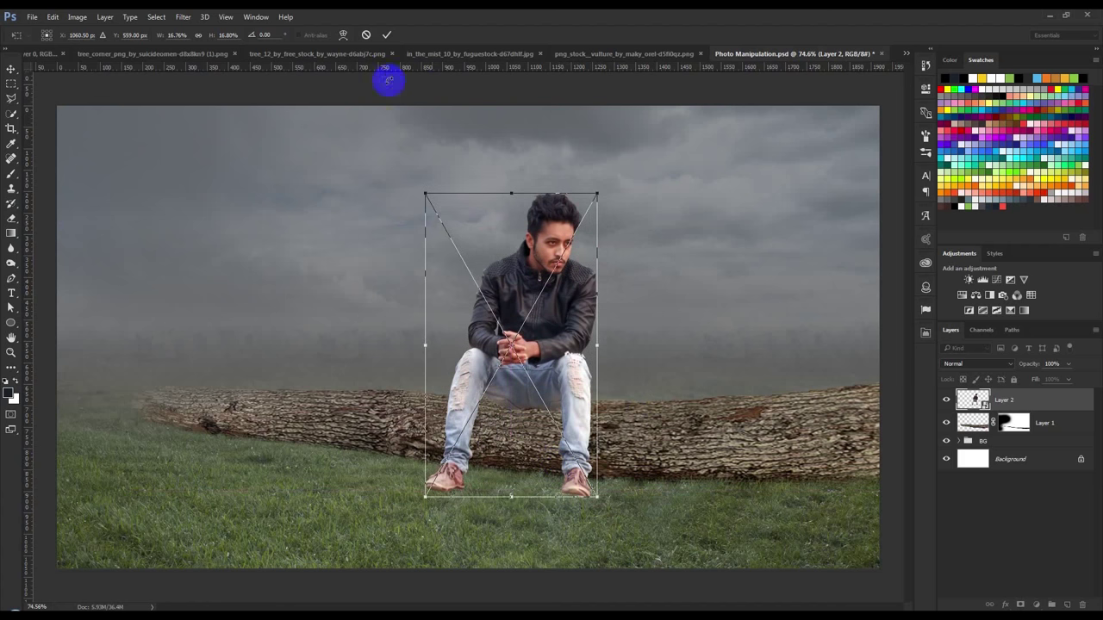
pyautogui.click(387, 34)
pyautogui.keyDown('alt'); pyautogui.scroll(-3, 505, 333); pyautogui.keyUp('alt')
pyautogui.press('b')
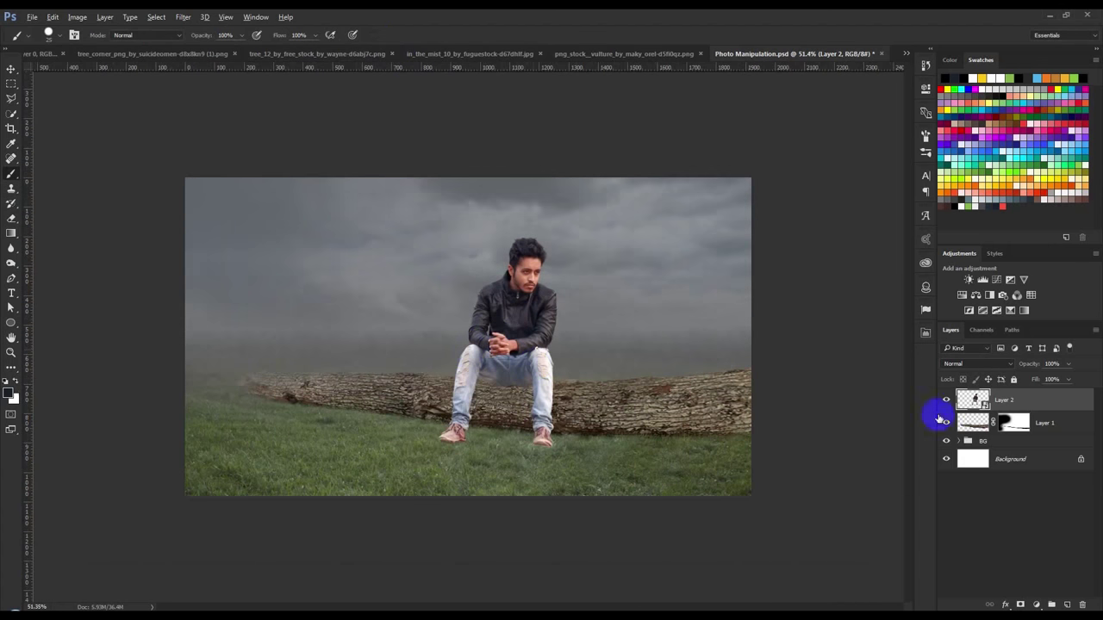
# Select the log together with the man and move both down and slightly left.
pyautogui.keyDown('ctrl'); pyautogui.click(1047, 422); pyautogui.keyUp('ctrl')
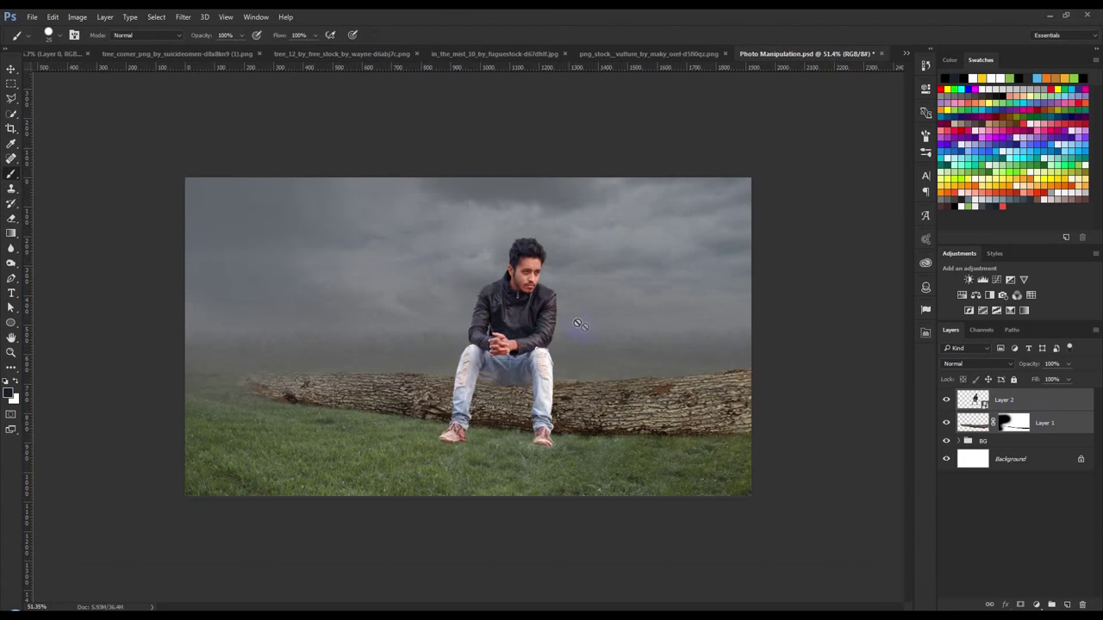
pyautogui.click(11, 69)
pyautogui.moveTo(404, 216); pyautogui.dragTo(401, 231)
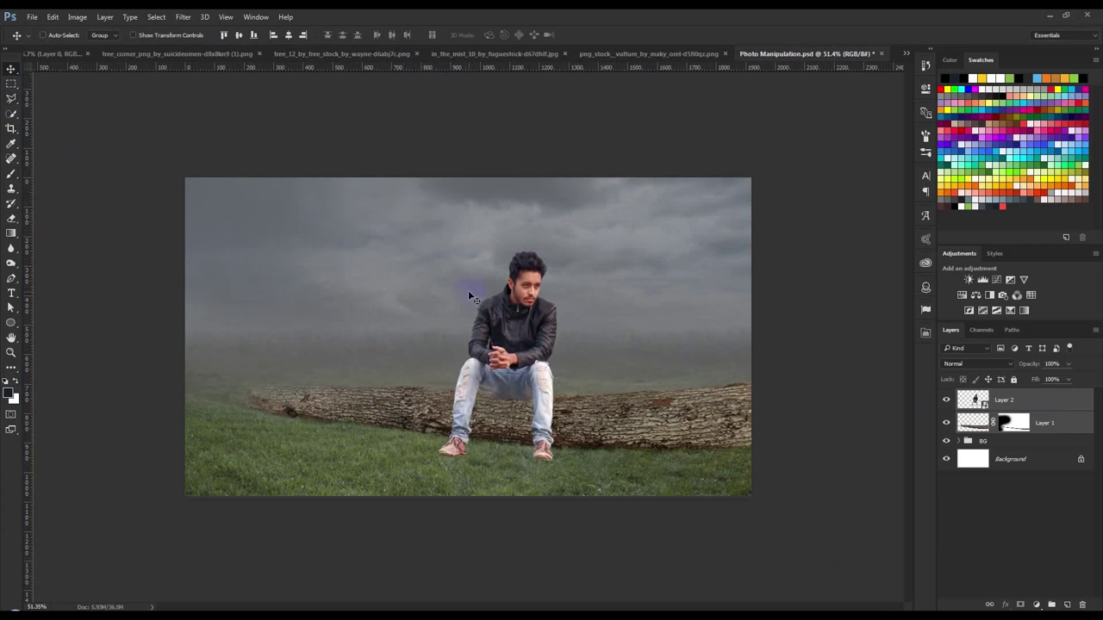
pyautogui.keyDown('alt'); pyautogui.scroll(1, 545, 318); pyautogui.keyUp('alt')
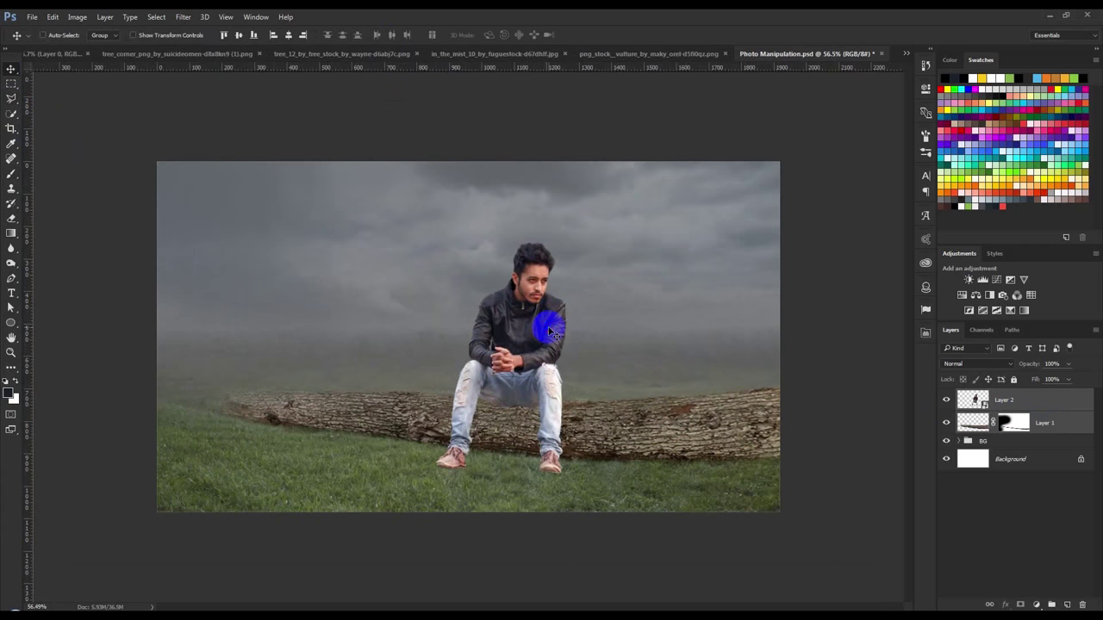
pyautogui.moveTo(550, 332); pyautogui.dragTo(540, 329)
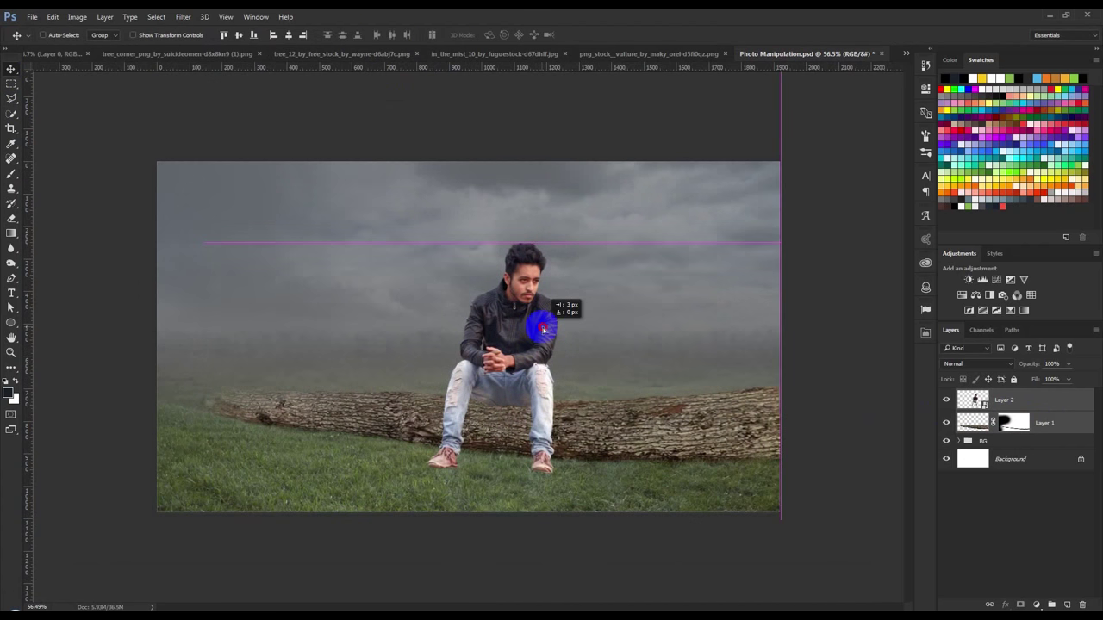
pyautogui.press('ctrl')
# Enlarge the man and log together to about 110% and lower them slightly.
pyautogui.hotkey('ctrl', 't')
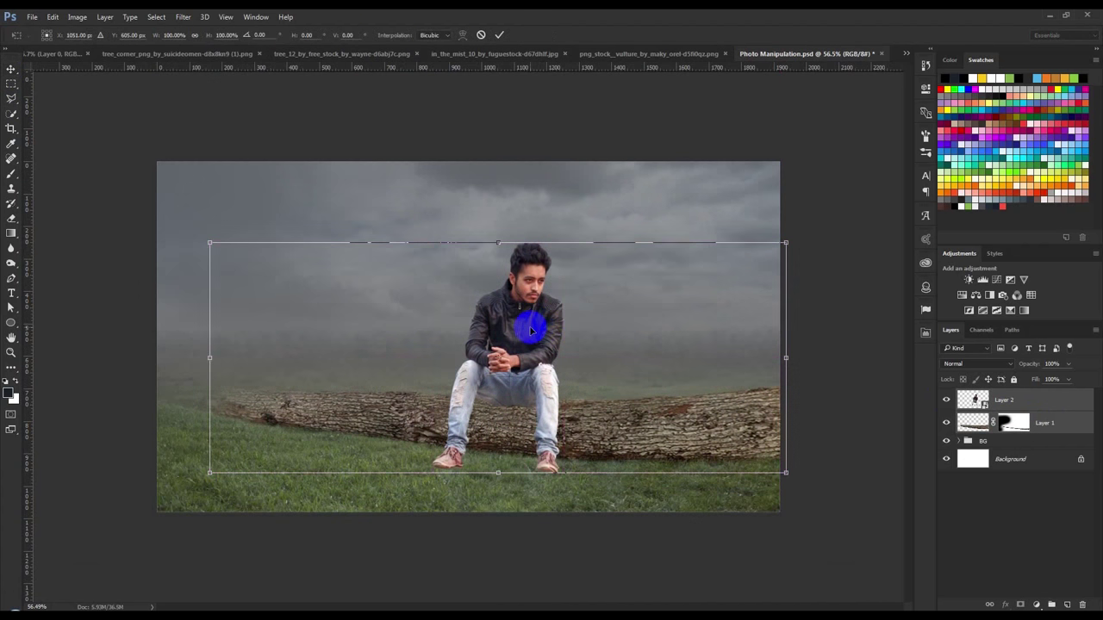
pyautogui.moveTo(210, 242); pyautogui.dragTo(137, 242)
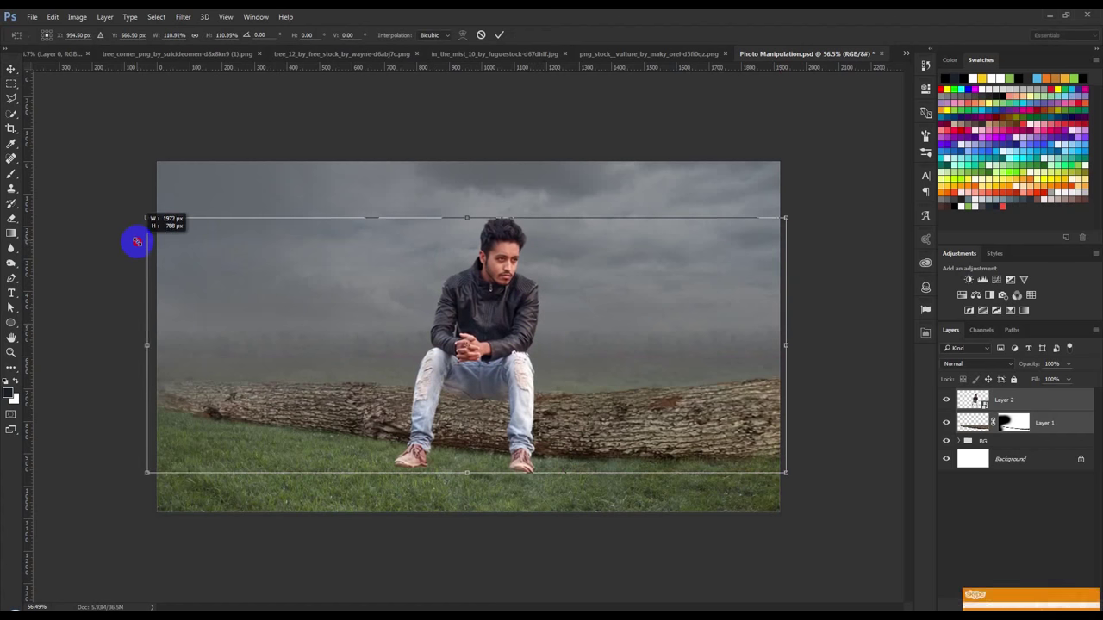
pyautogui.moveTo(464, 277); pyautogui.dragTo(462, 283)
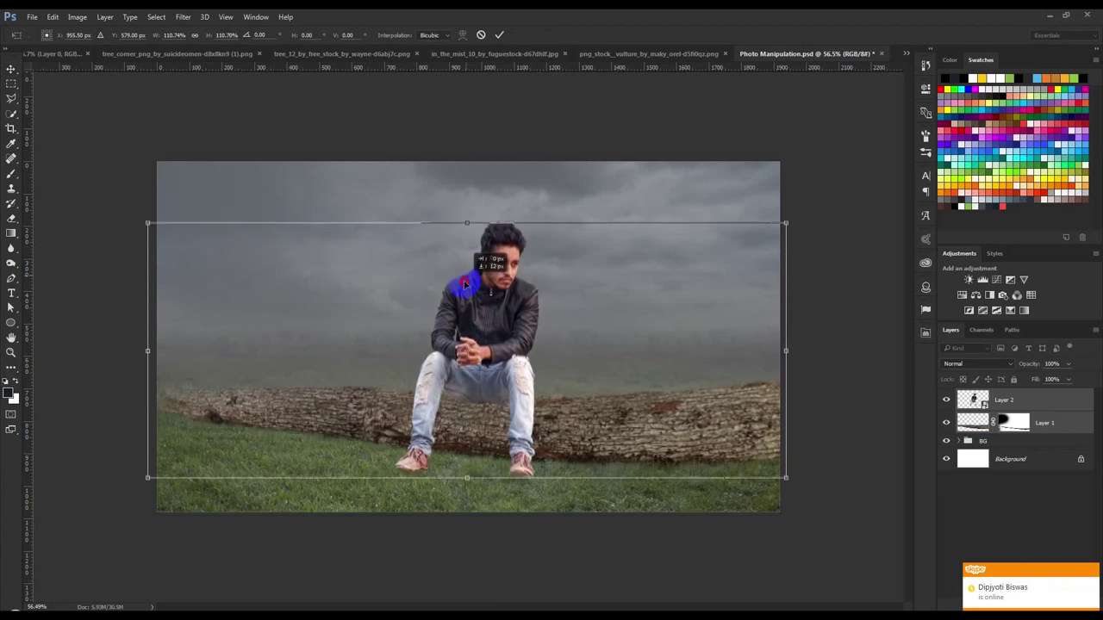
pyautogui.click(499, 34)
pyautogui.scroll(2, 543, 266)
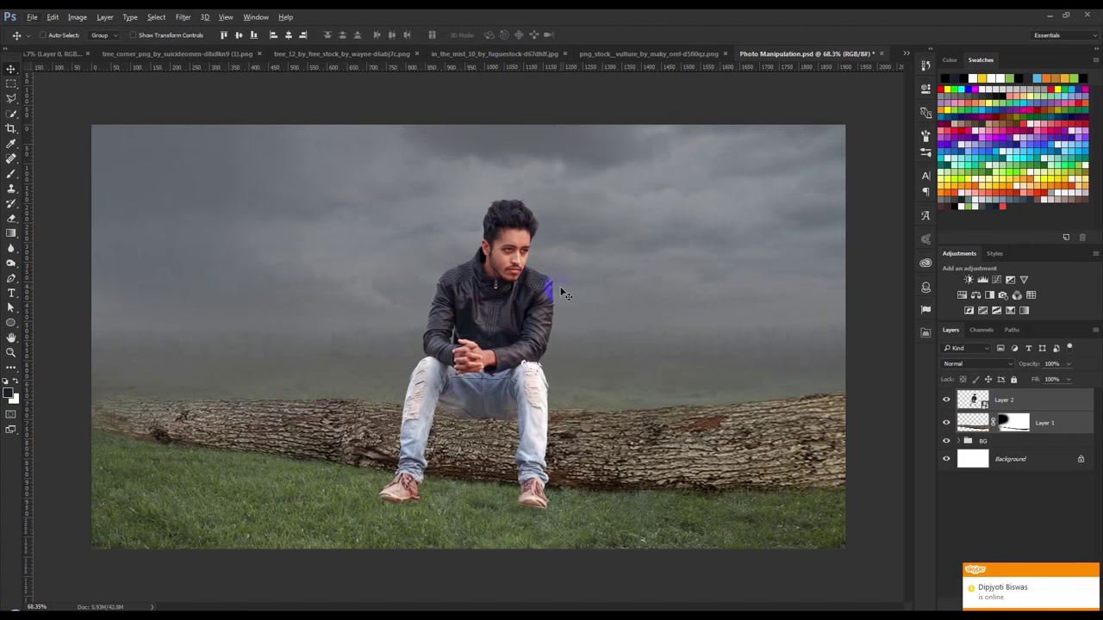
pyautogui.click(1064, 428)
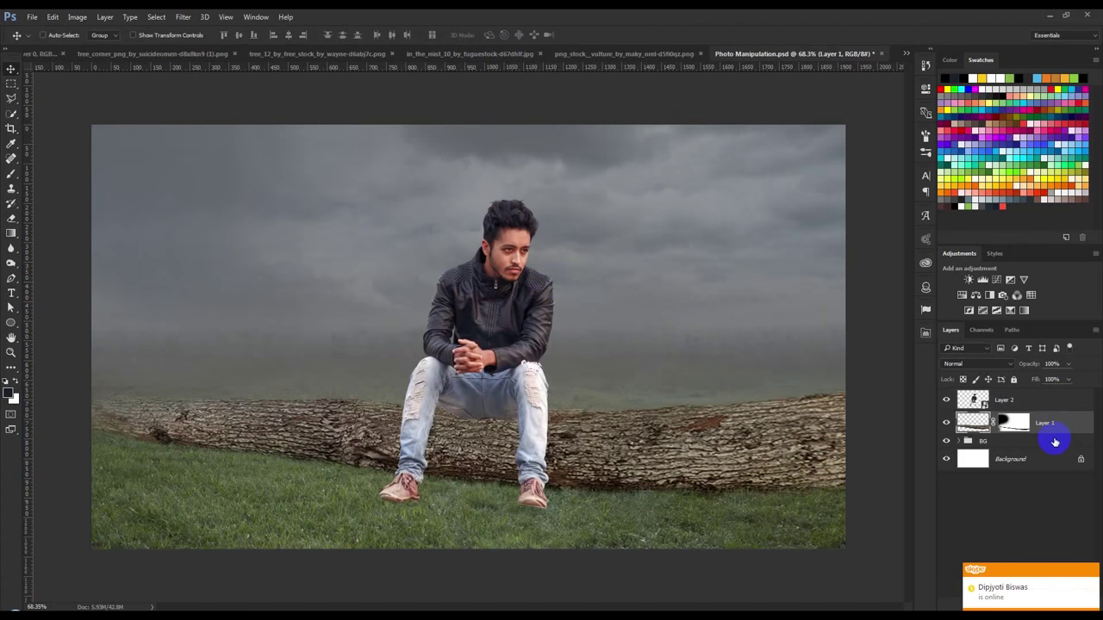
# Add a new layer above the BG group and polygon-select the grass below the log.
pyautogui.click(1054, 442)
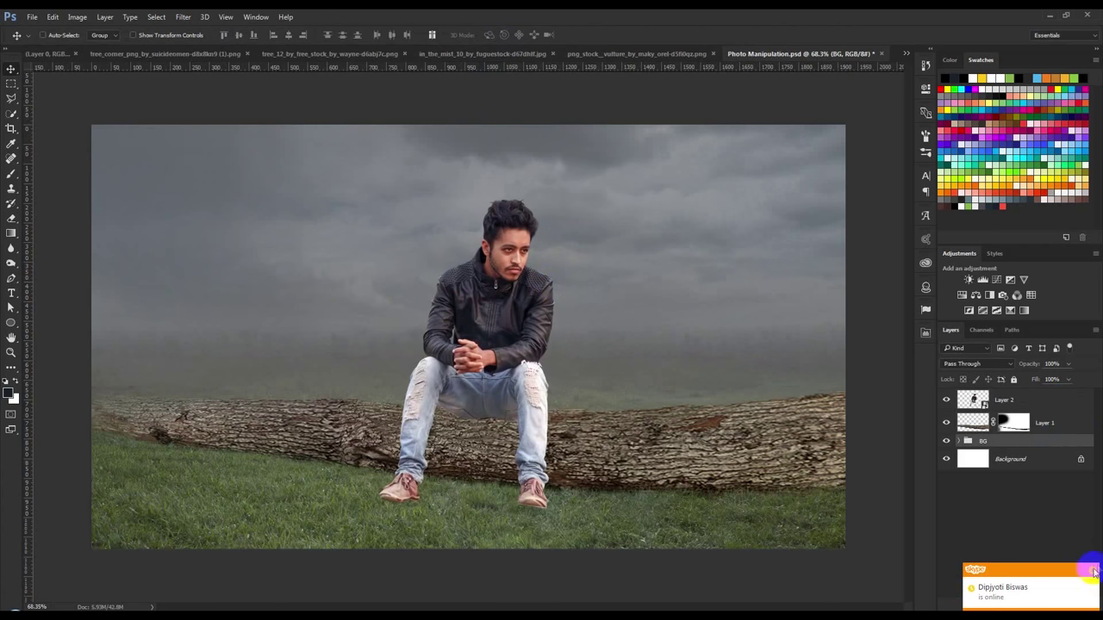
pyautogui.click(1067, 603)
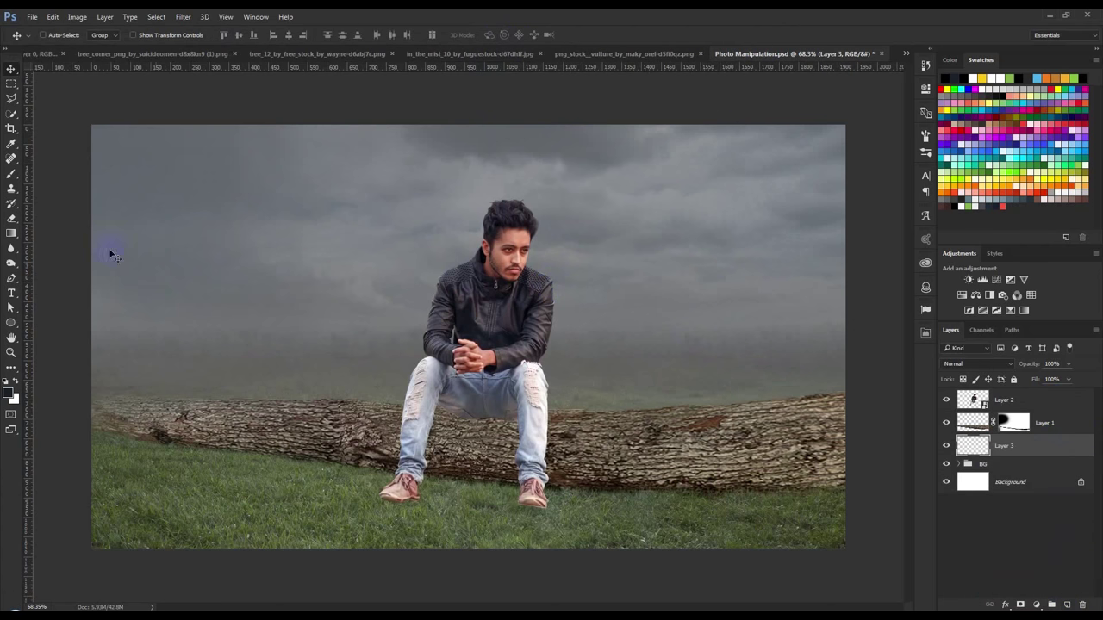
pyautogui.click(60, 109)
pyautogui.click(110, 424)
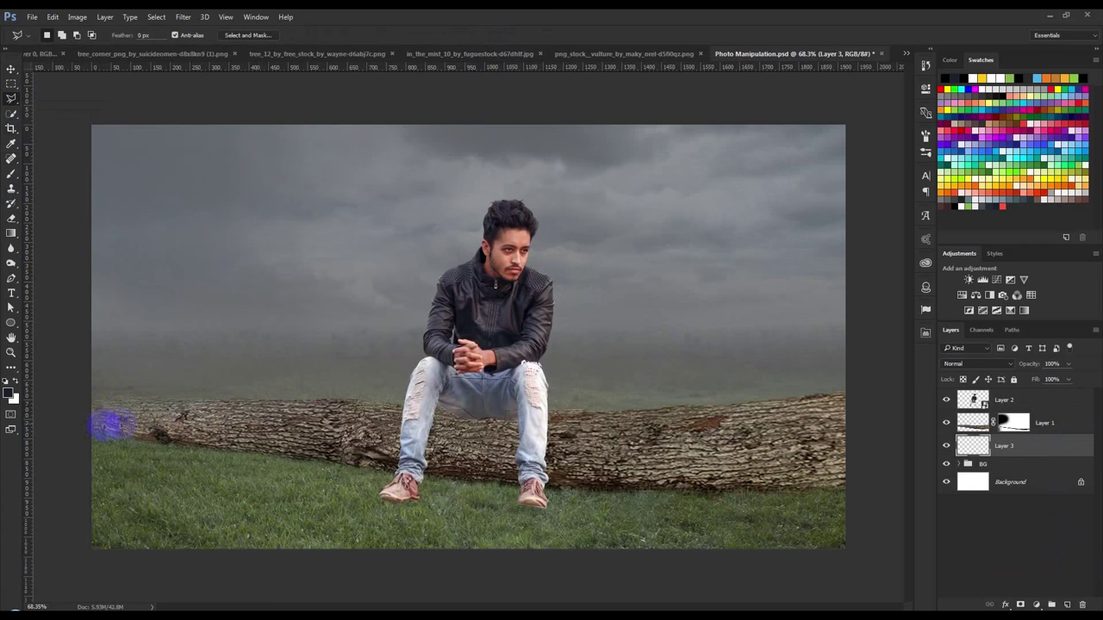
pyautogui.click(26, 537)
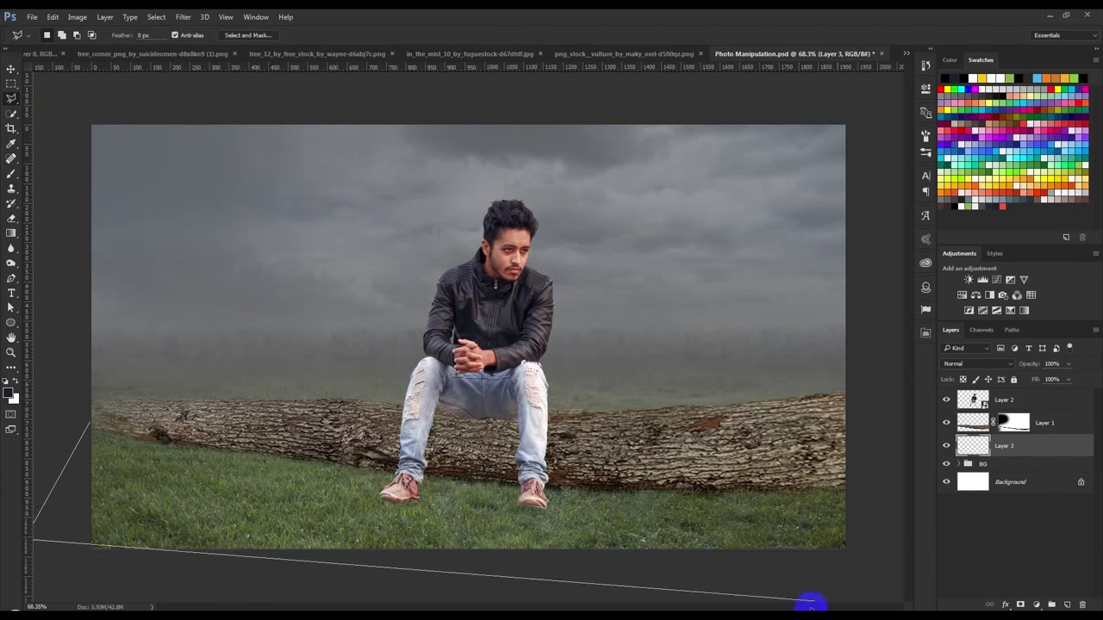
pyautogui.click(157, 576)
pyautogui.click(838, 588)
pyautogui.click(853, 487)
pyautogui.click(560, 474)
pyautogui.click(490, 462)
pyautogui.click(345, 452)
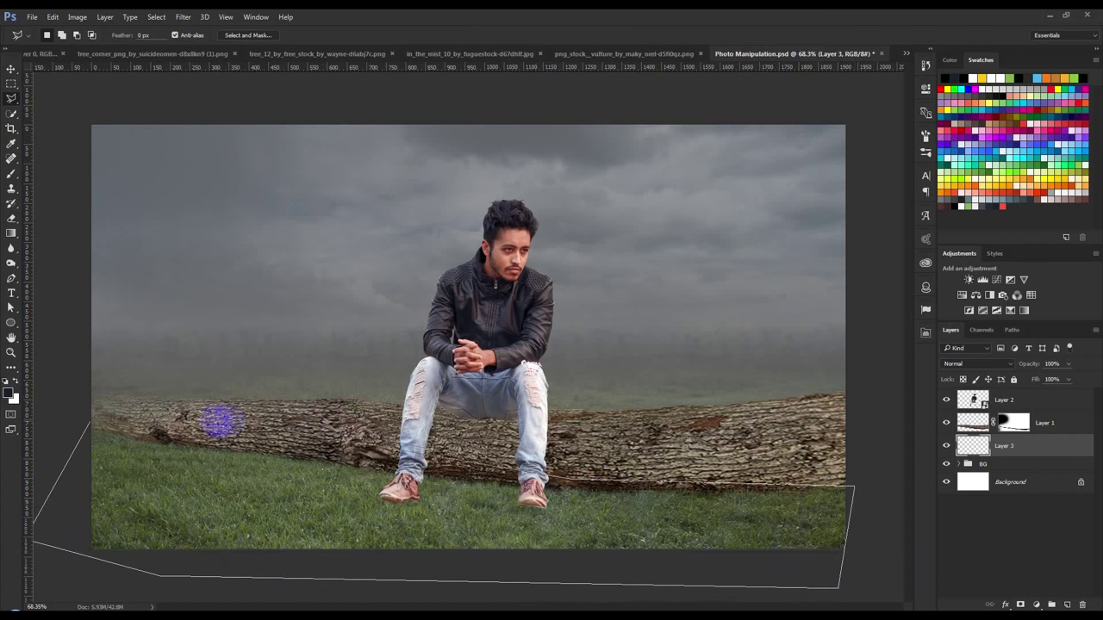
pyautogui.doubleClick(93, 424)
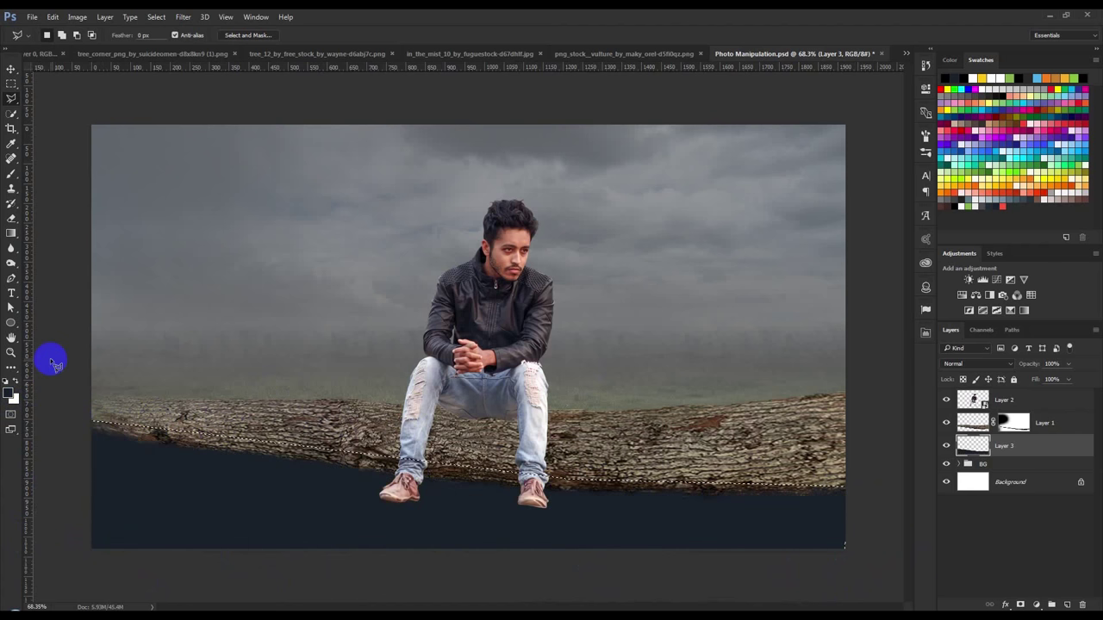
# Fill the selection with black, deselect, and lower the layer to 56% opacity.
pyautogui.click(11, 394)
pyautogui.click(759, 409)
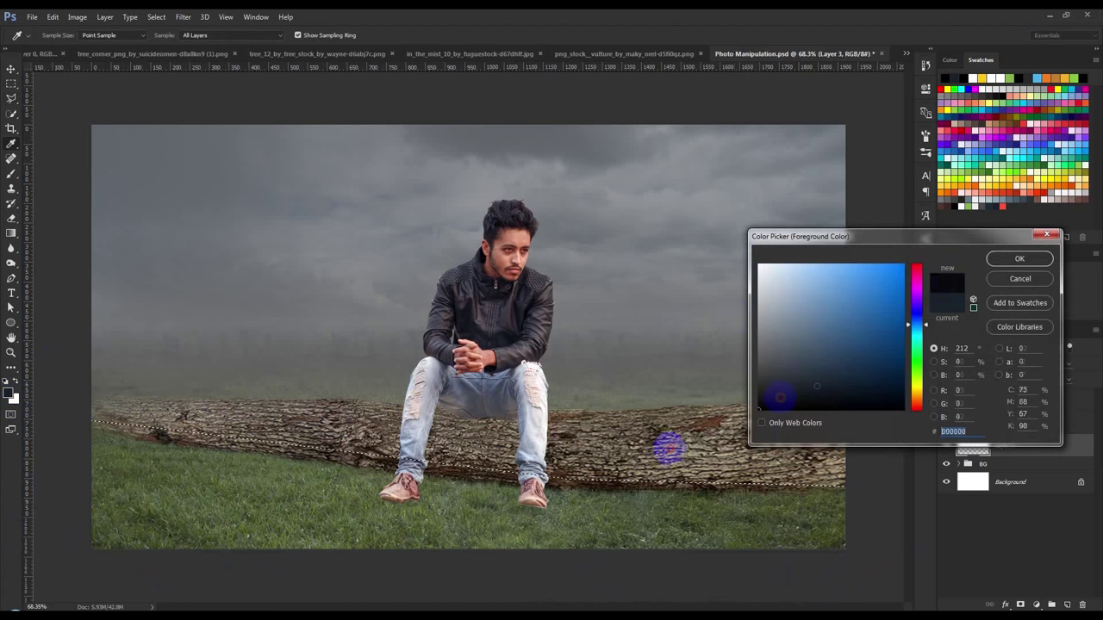
pyautogui.click(1017, 258)
pyautogui.hotkey('alt', 'BackSpace')
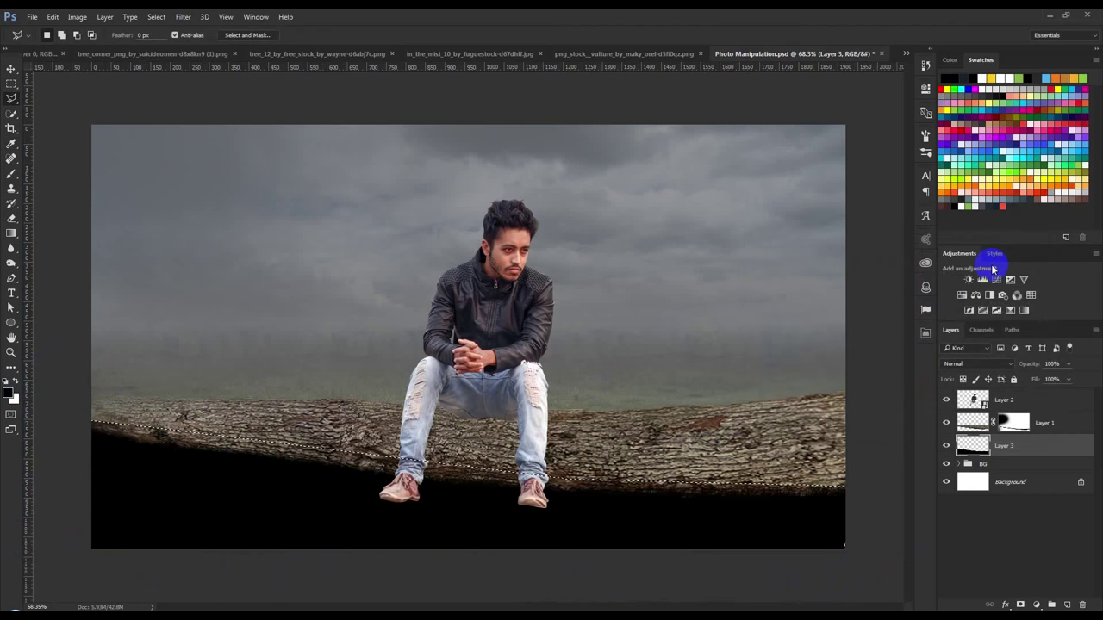
pyautogui.click(733, 378)
pyautogui.moveTo(1037, 365); pyautogui.dragTo(1000, 367)
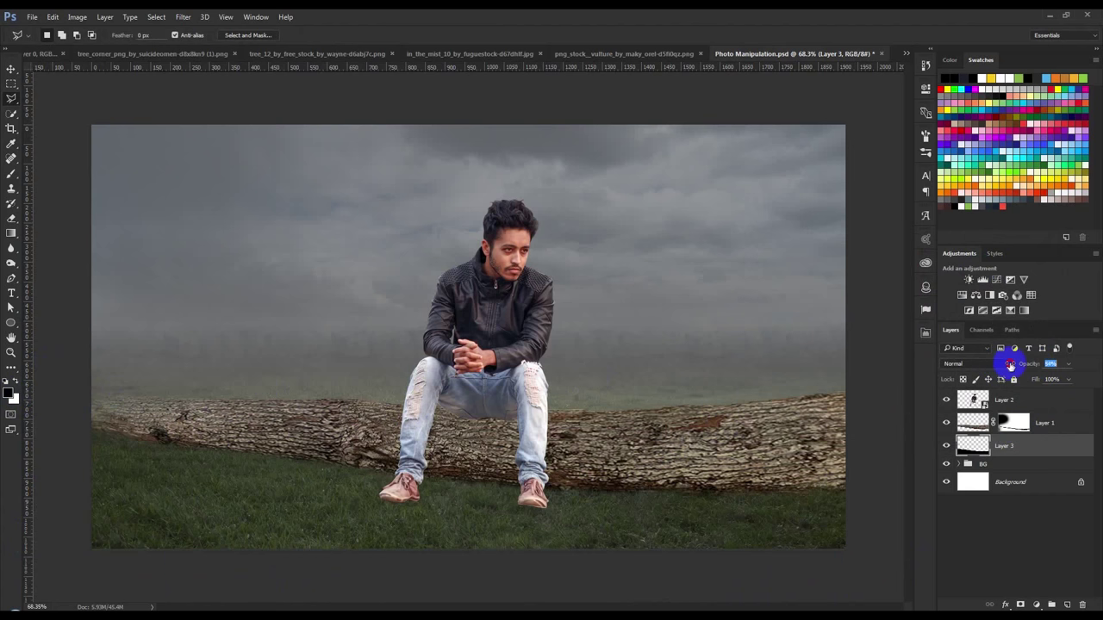
# Apply a 118.7 px Gaussian Blur to the black shadow layer.
pyautogui.click(183, 16)
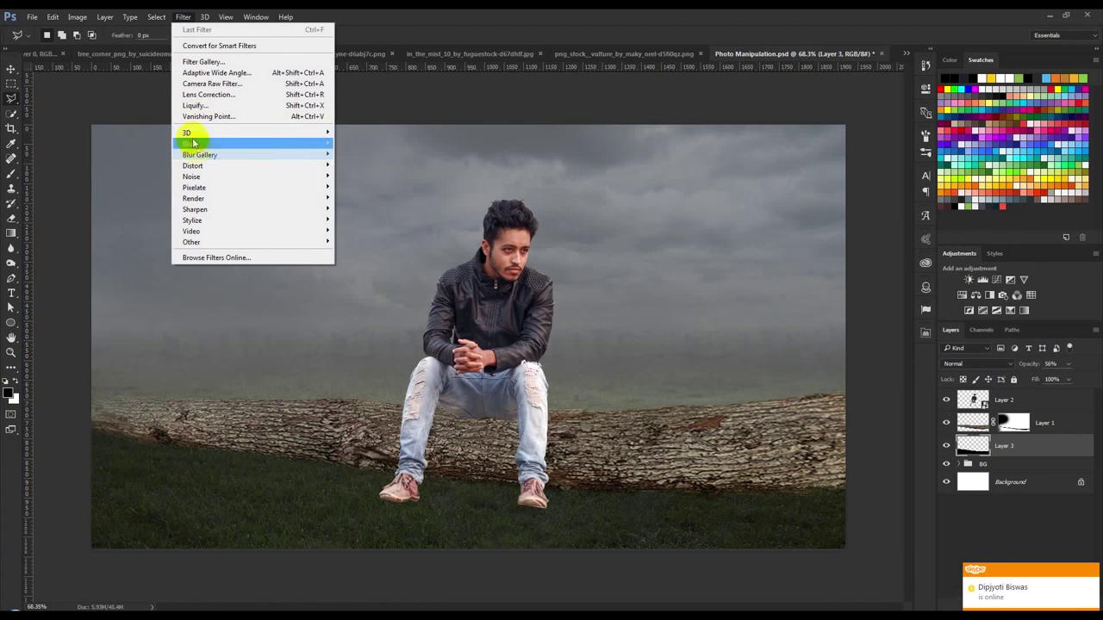
pyautogui.click(306, 145)
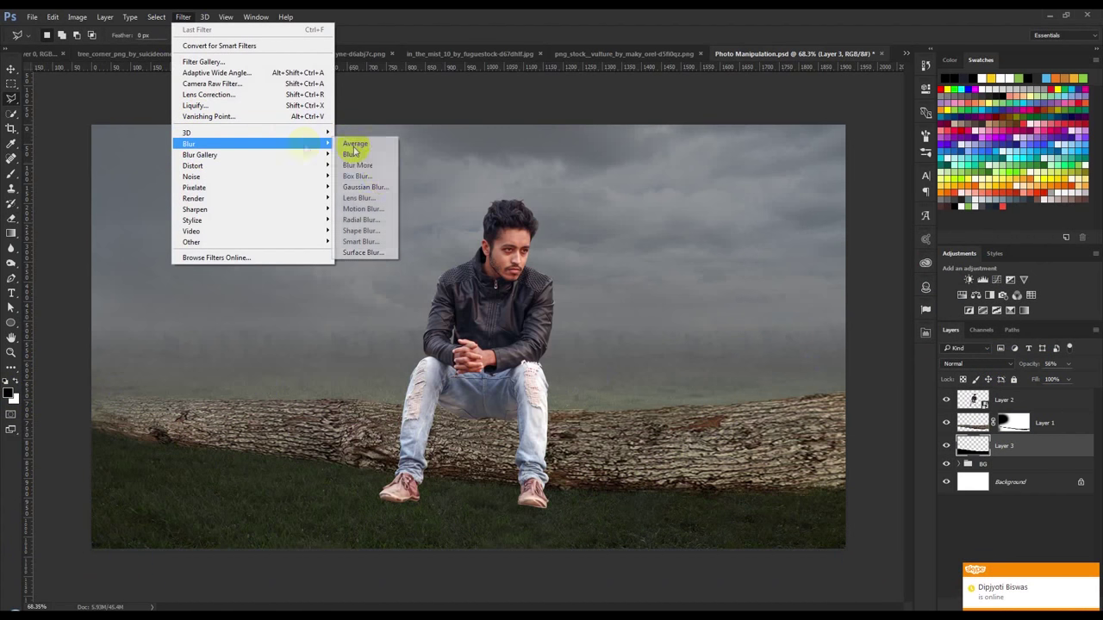
pyautogui.click(364, 187)
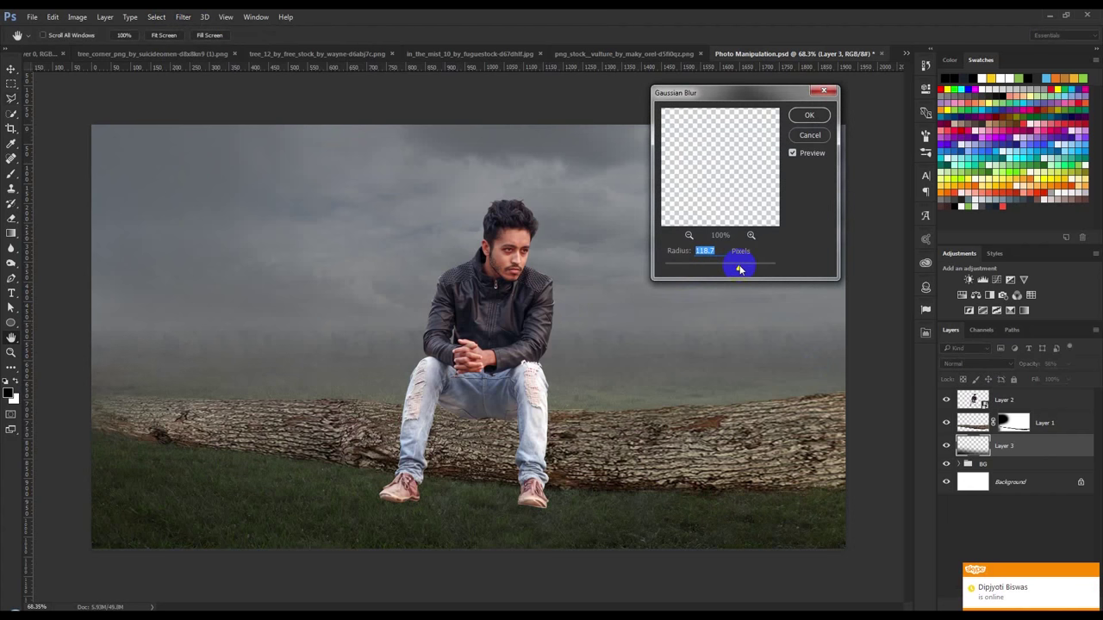
pyautogui.click(808, 115)
# Lower the shadow layer's opacity from 56% to 45%.
pyautogui.press('l')
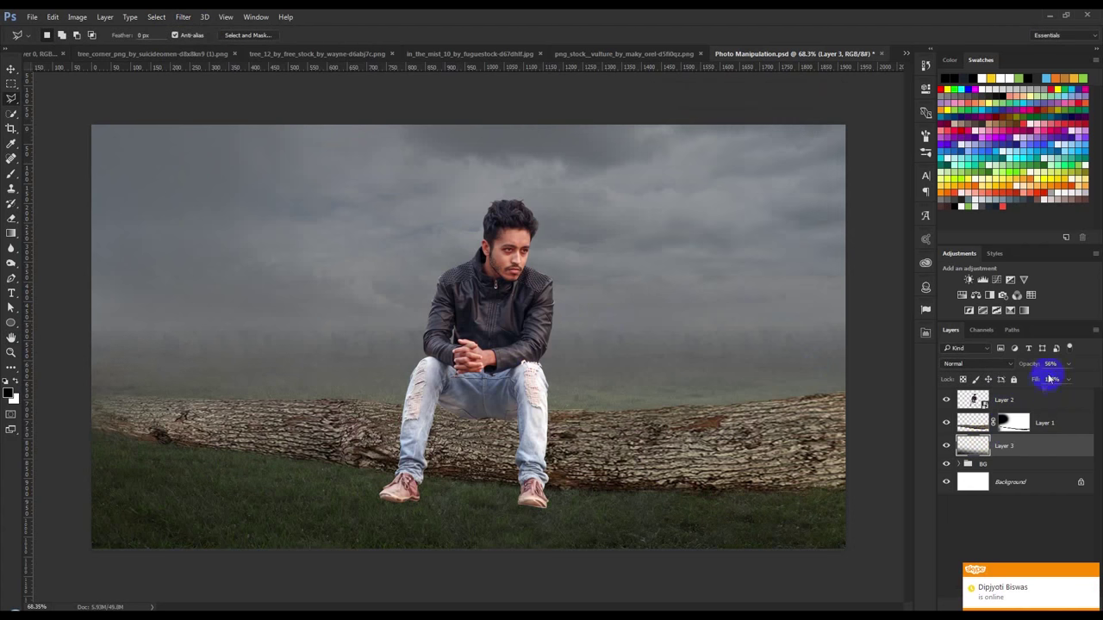
pyautogui.moveTo(1028, 369); pyautogui.dragTo(1022, 369)
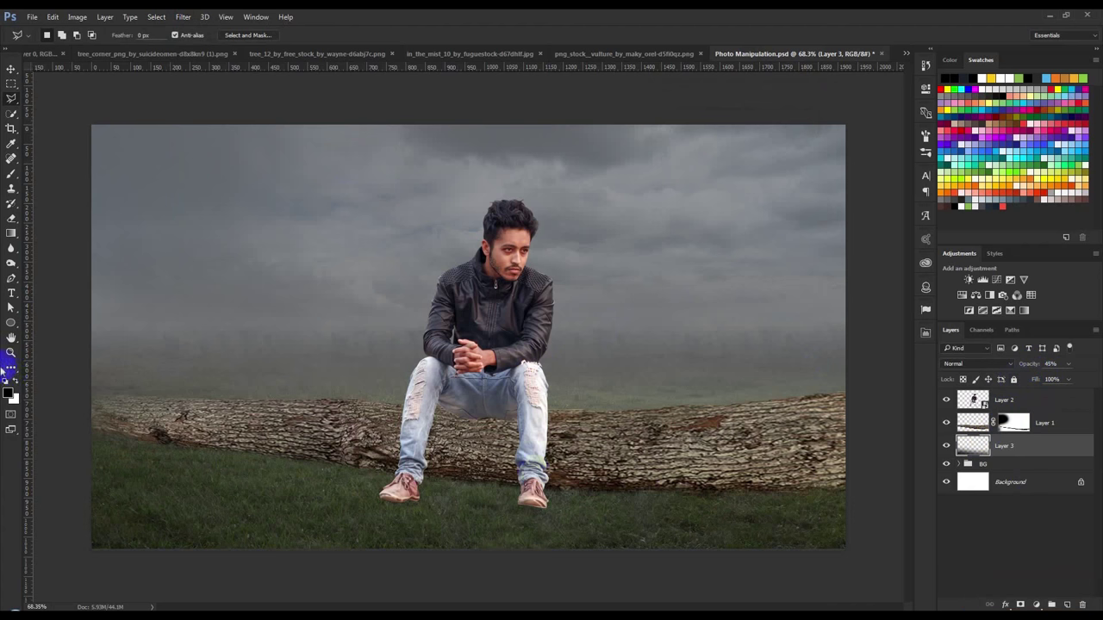
pyautogui.moveTo(11, 222); pyautogui.dragTo(61, 218)
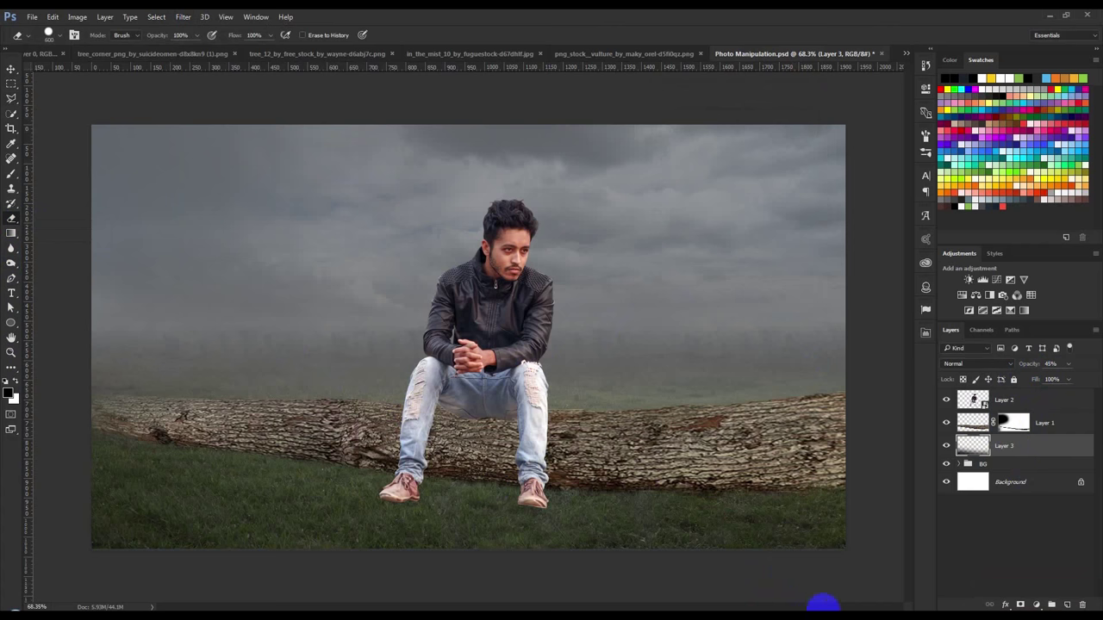
pyautogui.scroll(-2, 767, 542)
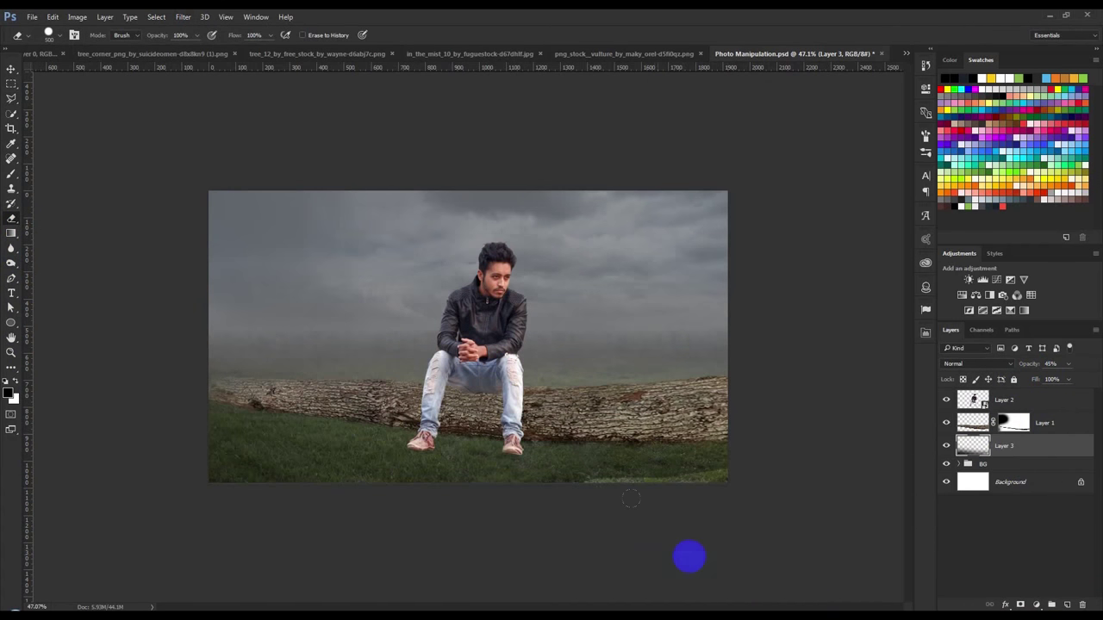
# With a 500 px soft round eraser, erase the dark shadow along Layer 3's bottom edge.
pyautogui.rightClick(607, 381)
pyautogui.click(702, 477)
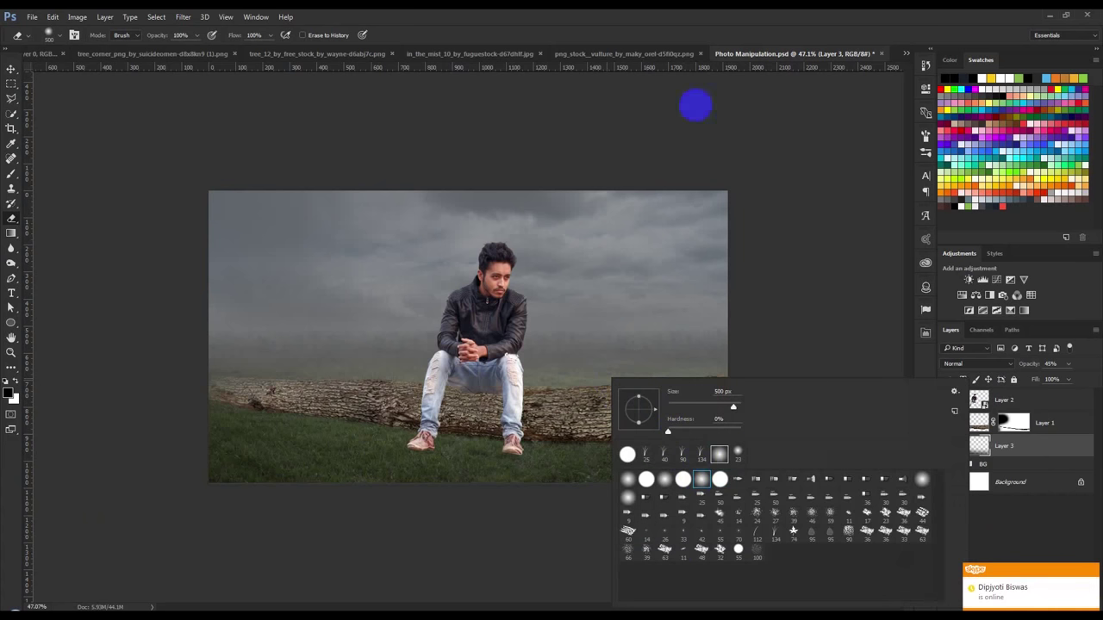
pyautogui.click(726, 524)
pyautogui.moveTo(610, 539); pyautogui.dragTo(170, 525)
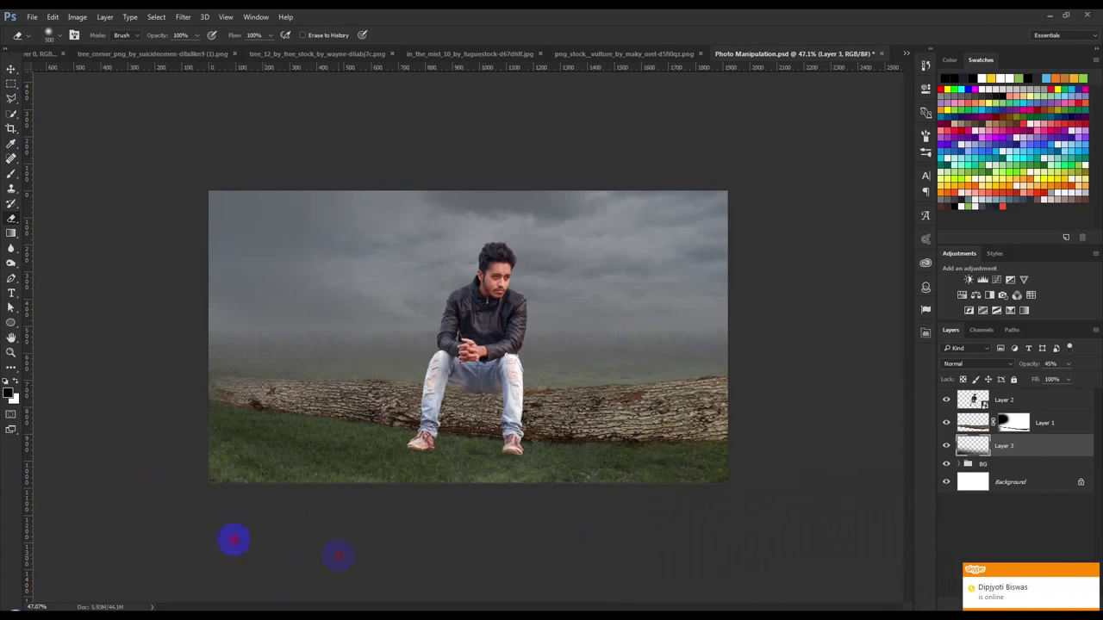
pyautogui.hotkey('ctrl', 'z')
pyautogui.moveTo(189, 503); pyautogui.dragTo(334, 523)
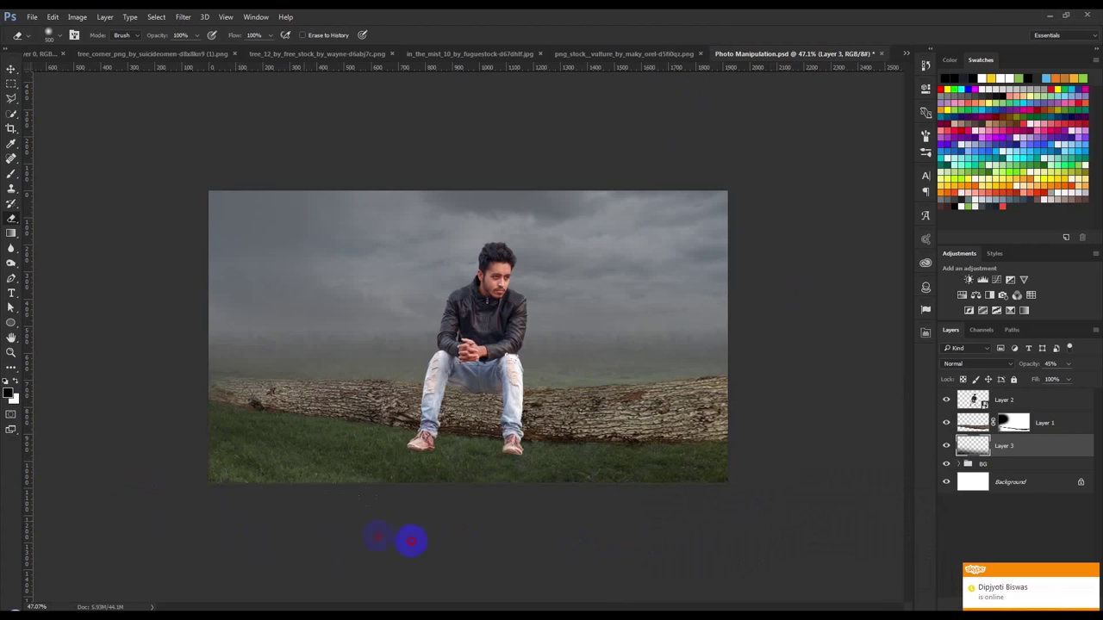
pyautogui.moveTo(641, 549); pyautogui.dragTo(686, 572)
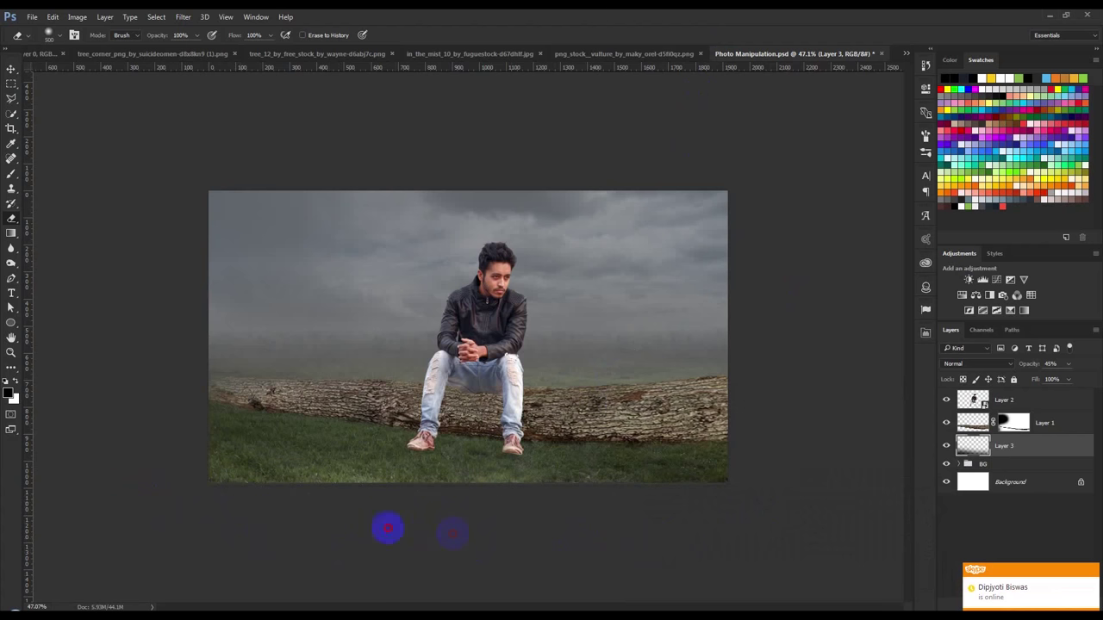
# Fit the image on screen and use the Move tool around the seated man and log.
pyautogui.hotkey('ctrl', '0')
pyautogui.click(11, 69)
pyautogui.moveTo(505, 291); pyautogui.dragTo(506, 454)
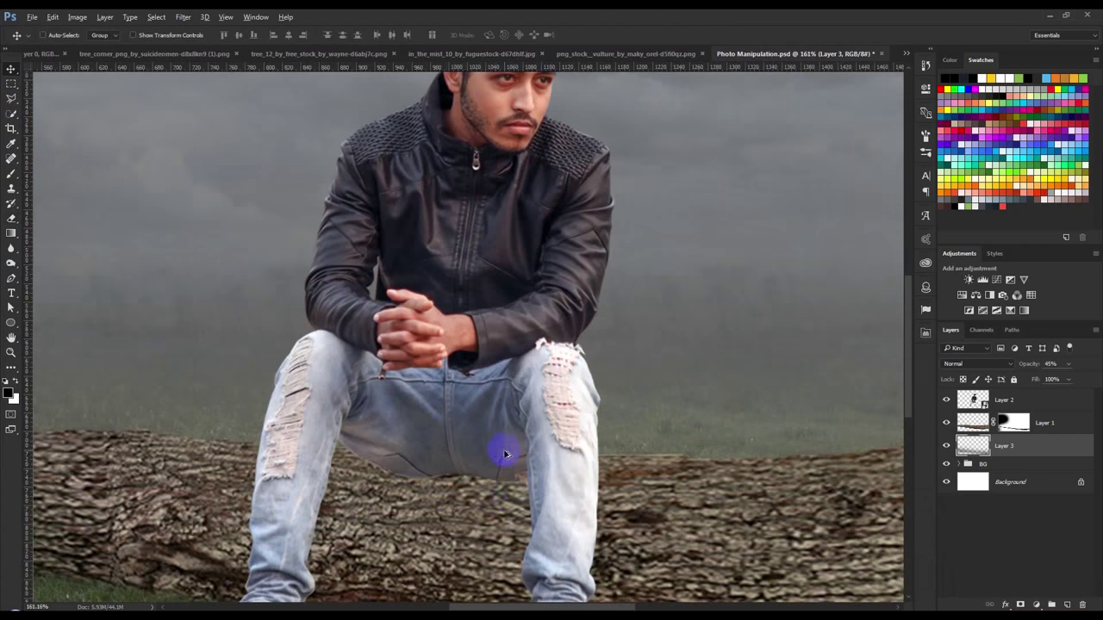
pyautogui.moveTo(463, 495); pyautogui.dragTo(840, 456)
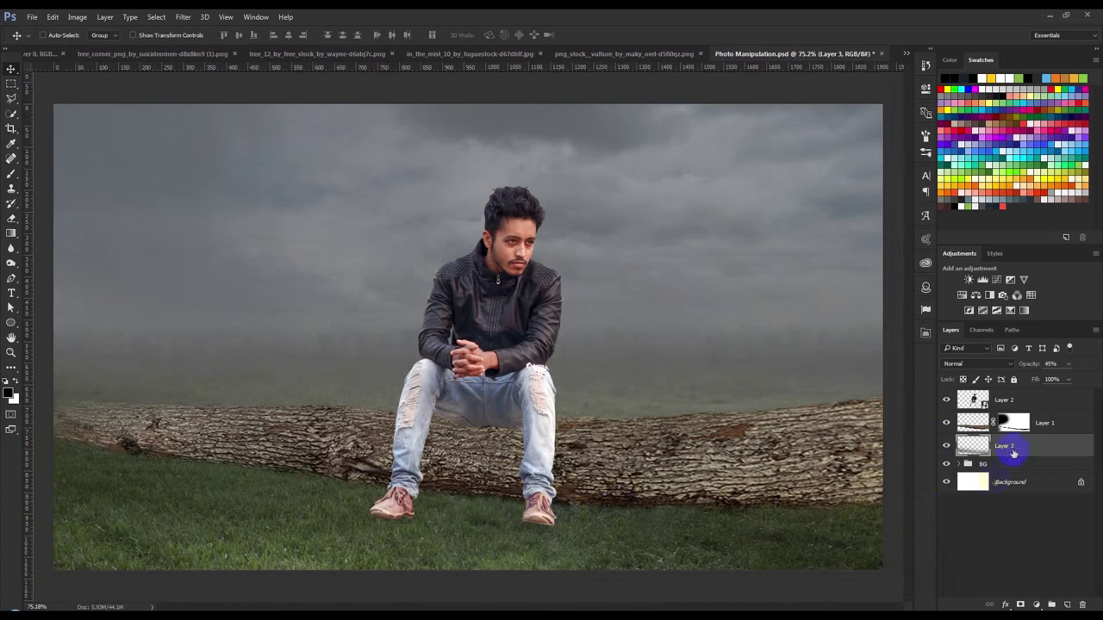
# Add an empty layer clipped to Layer 1, then delete the unused Layer 4.
pyautogui.click(1044, 423)
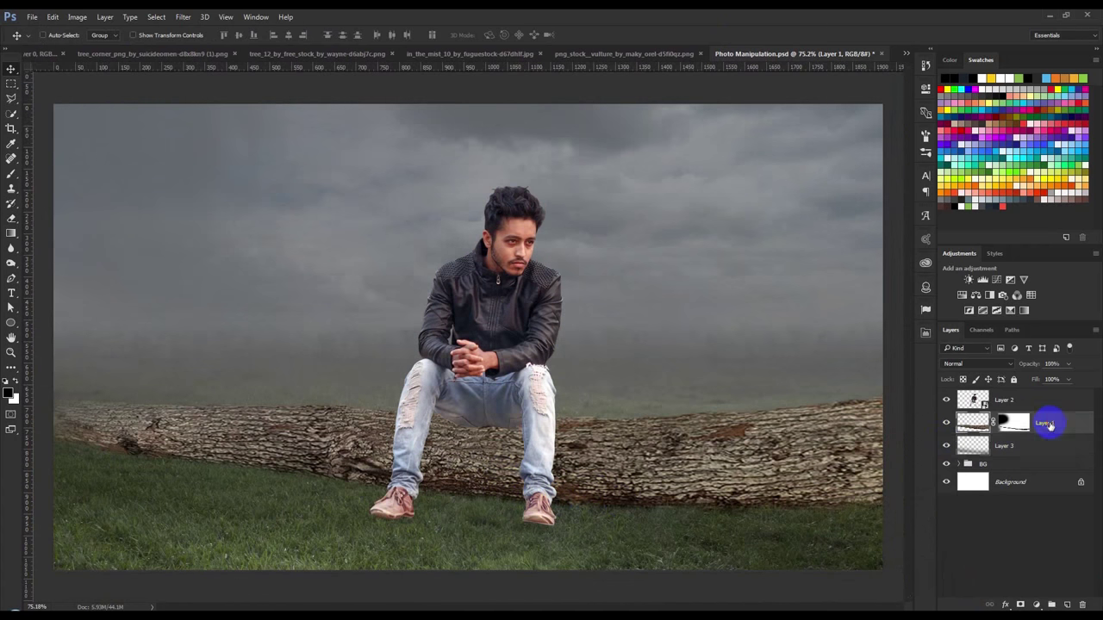
pyautogui.click(1067, 605)
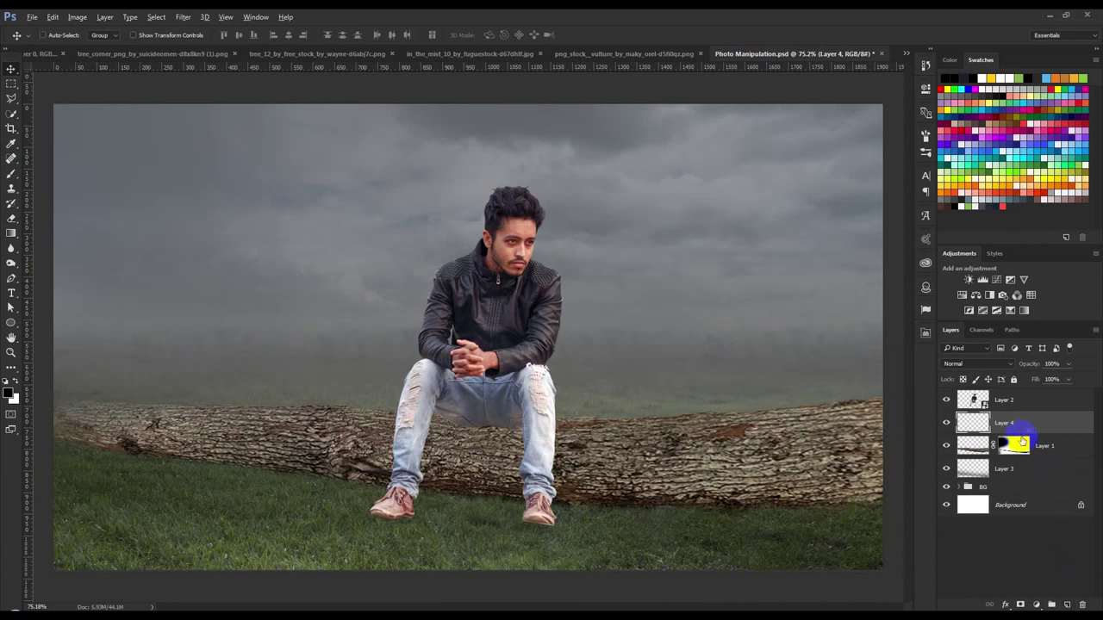
pyautogui.rightClick(1026, 435)
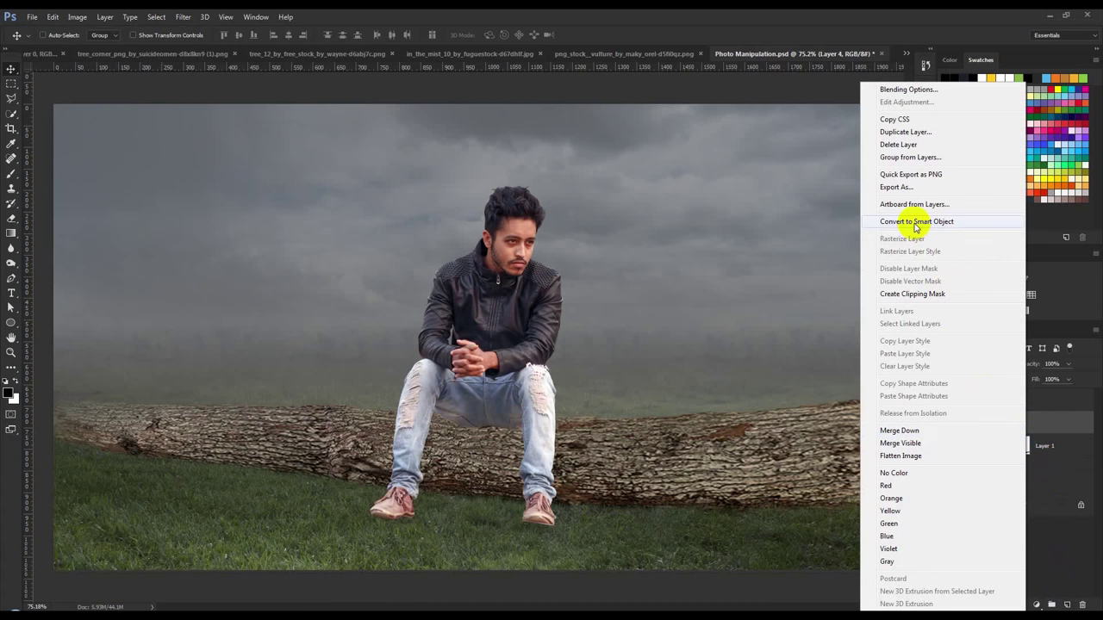
pyautogui.click(912, 294)
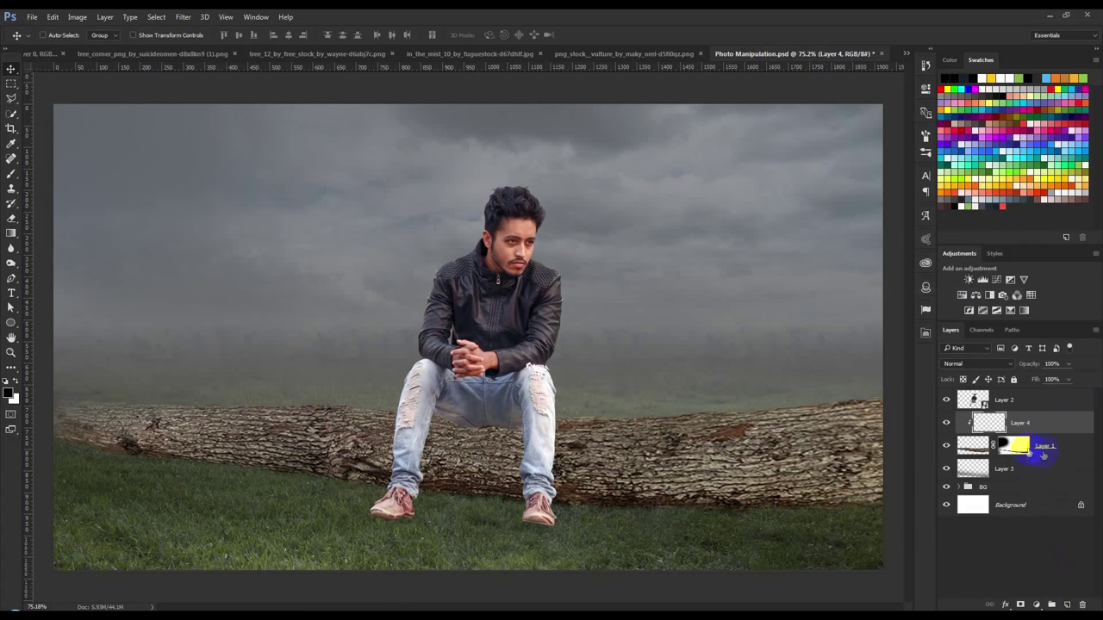
pyautogui.click(11, 173)
pyautogui.scroll(-2, 172, 341)
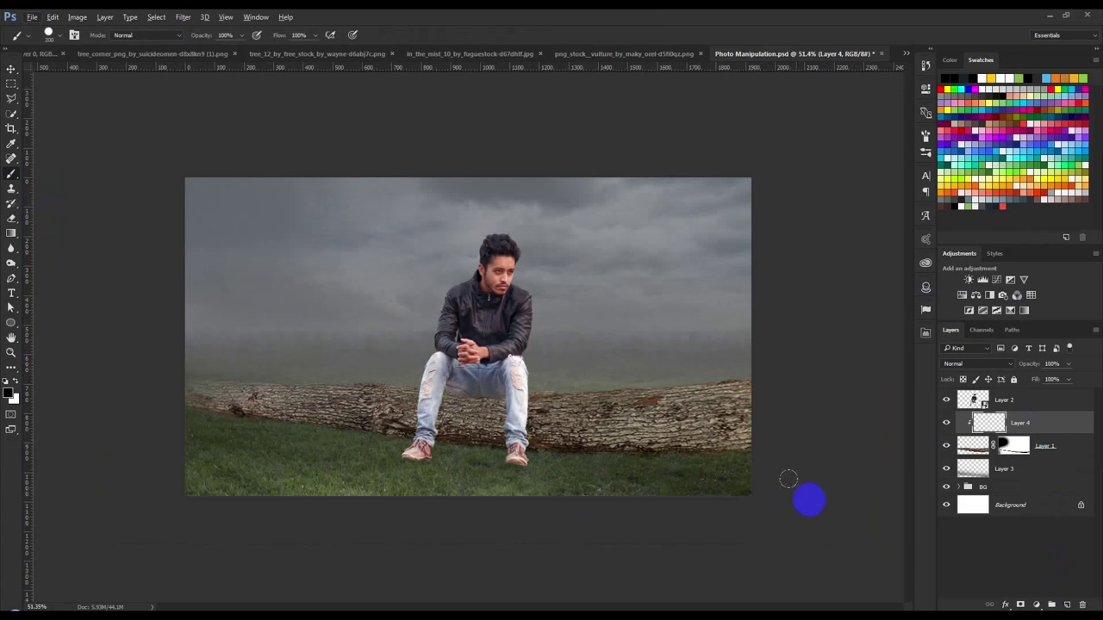
pyautogui.press('Delete')
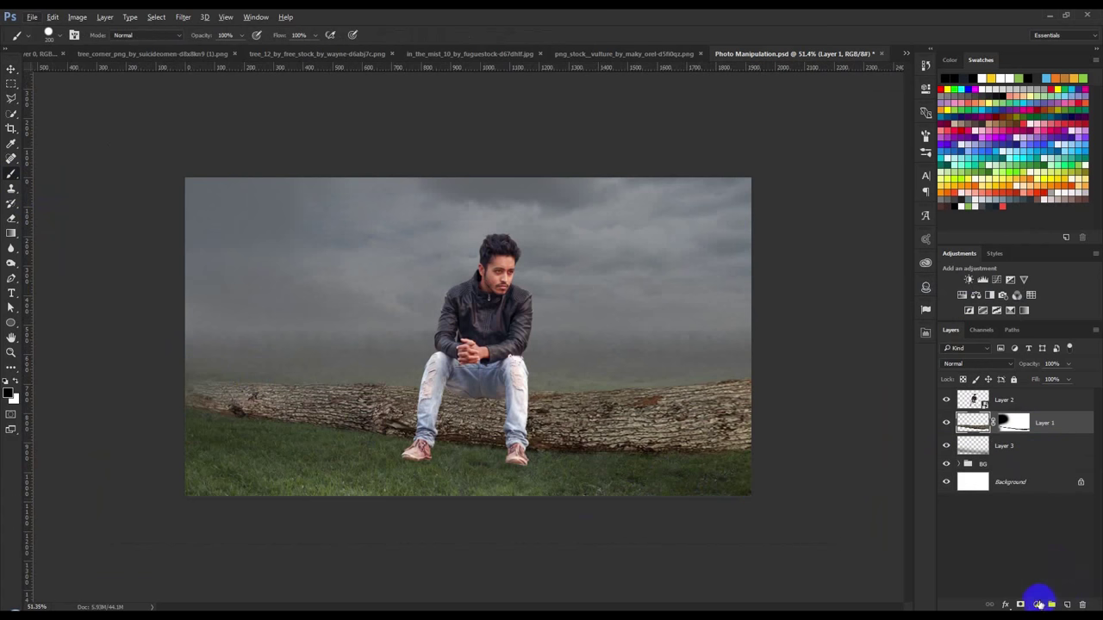
# Add a Curves 1 adjustment clipped to Layer 1 and pull the curve down to darken the log.
pyautogui.click(1038, 604)
pyautogui.click(1009, 421)
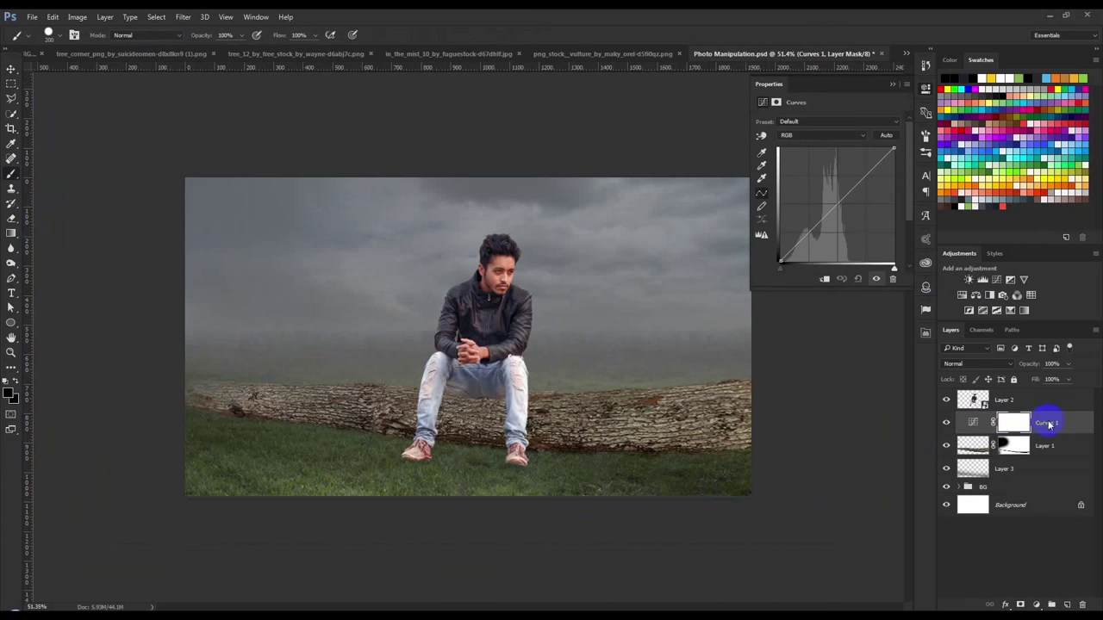
pyautogui.rightClick(1047, 423)
pyautogui.click(927, 294)
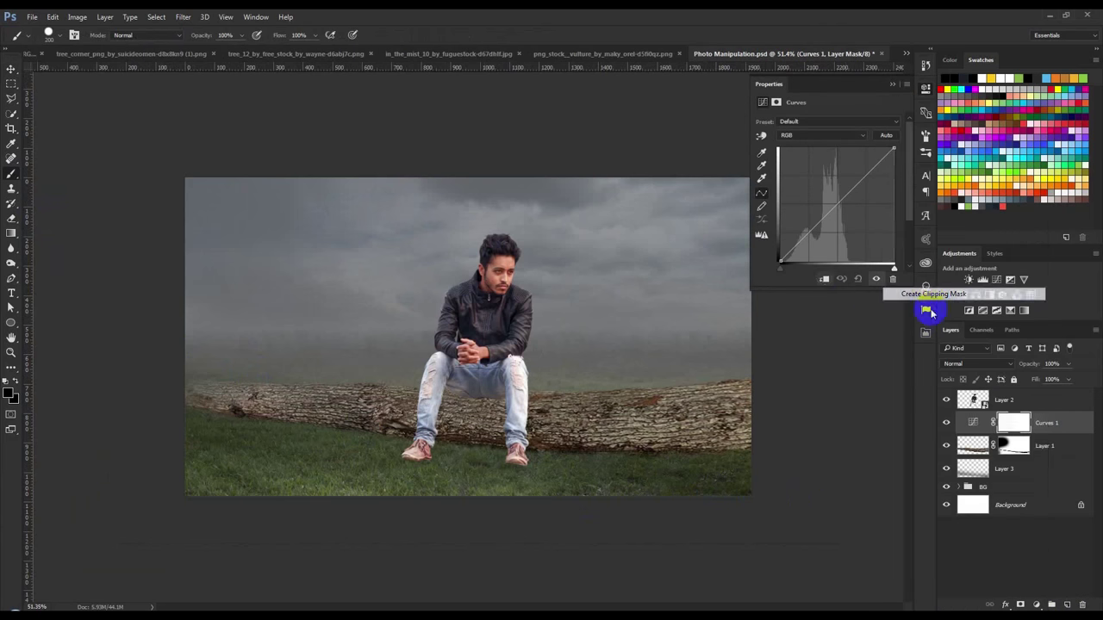
pyautogui.moveTo(828, 215); pyautogui.dragTo(846, 224)
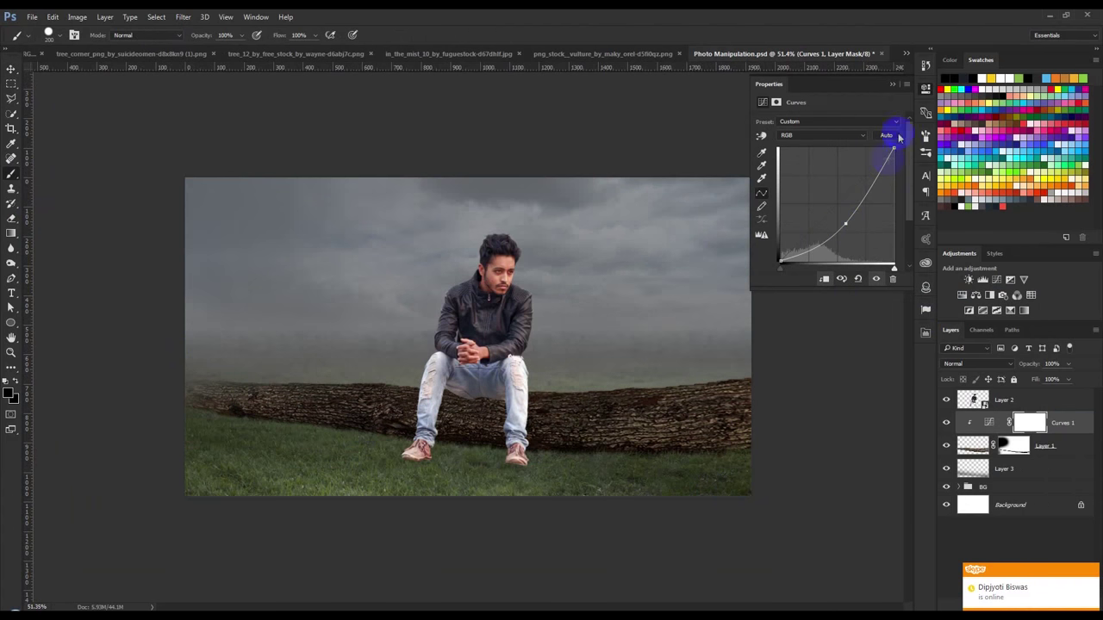
pyautogui.click(893, 86)
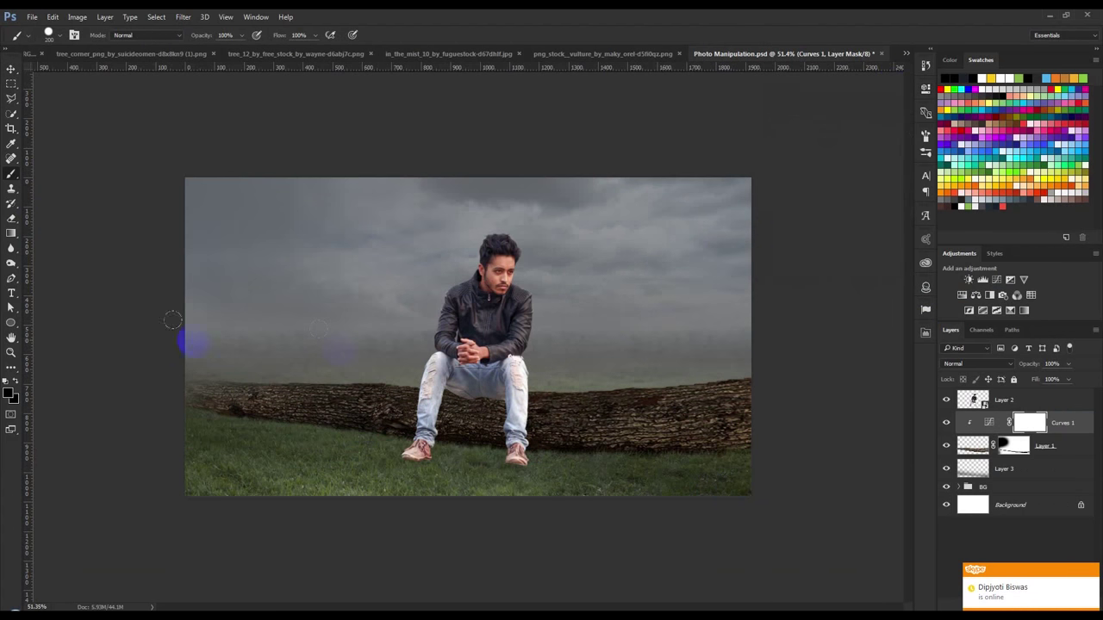
# Paint on the Curves 1 mask to remove the darkening from parts of the log.
pyautogui.click(1031, 421)
pyautogui.moveTo(756, 394); pyautogui.dragTo(658, 355)
pyautogui.rightClick(695, 365)
pyautogui.click(706, 32)
pyautogui.moveTo(752, 466)
pyautogui.mouseDown()
pyautogui.moveTo(656, 408)
pyautogui.moveTo(681, 348)
pyautogui.mouseUp()
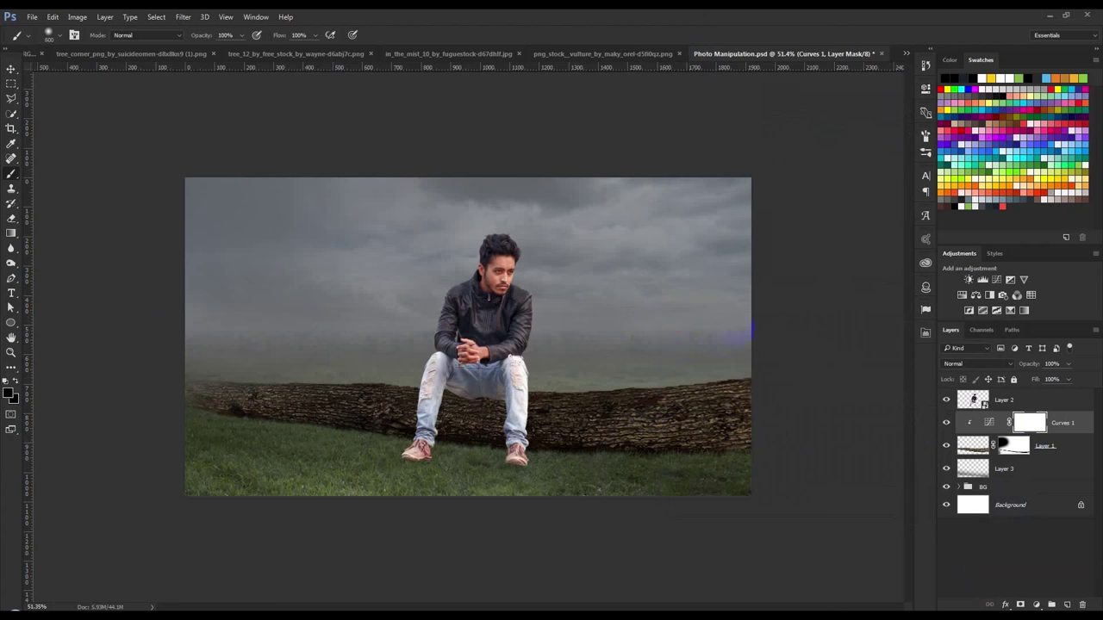
pyautogui.moveTo(741, 331)
pyautogui.mouseDown()
pyautogui.moveTo(623, 368)
pyautogui.moveTo(349, 366)
pyautogui.moveTo(267, 350)
pyautogui.mouseUp()
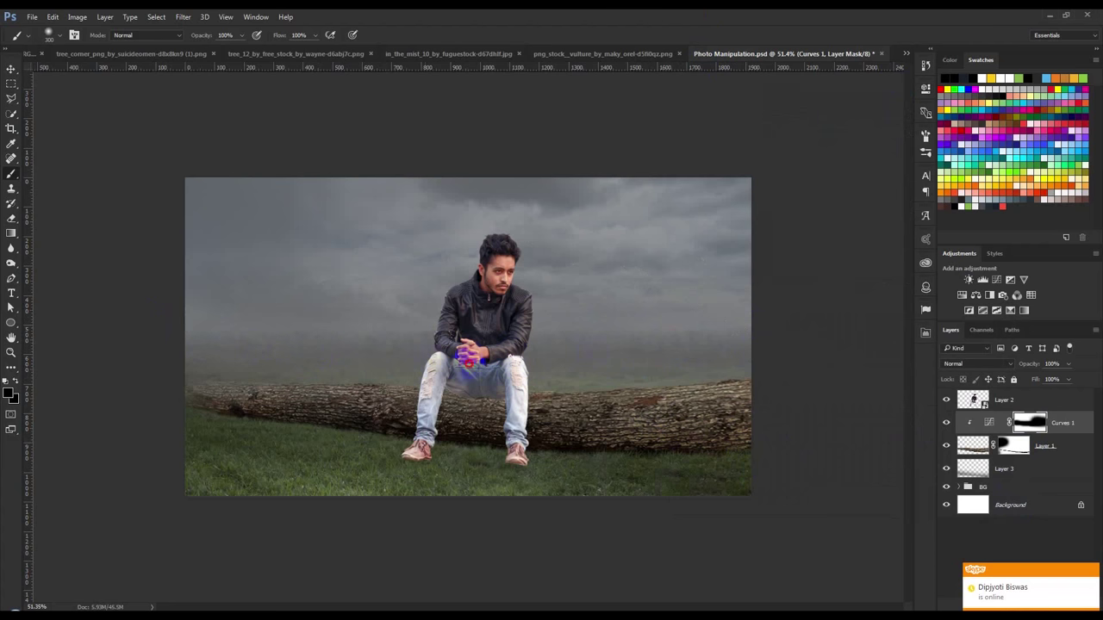
pyautogui.hotkey('ctrl', '+')
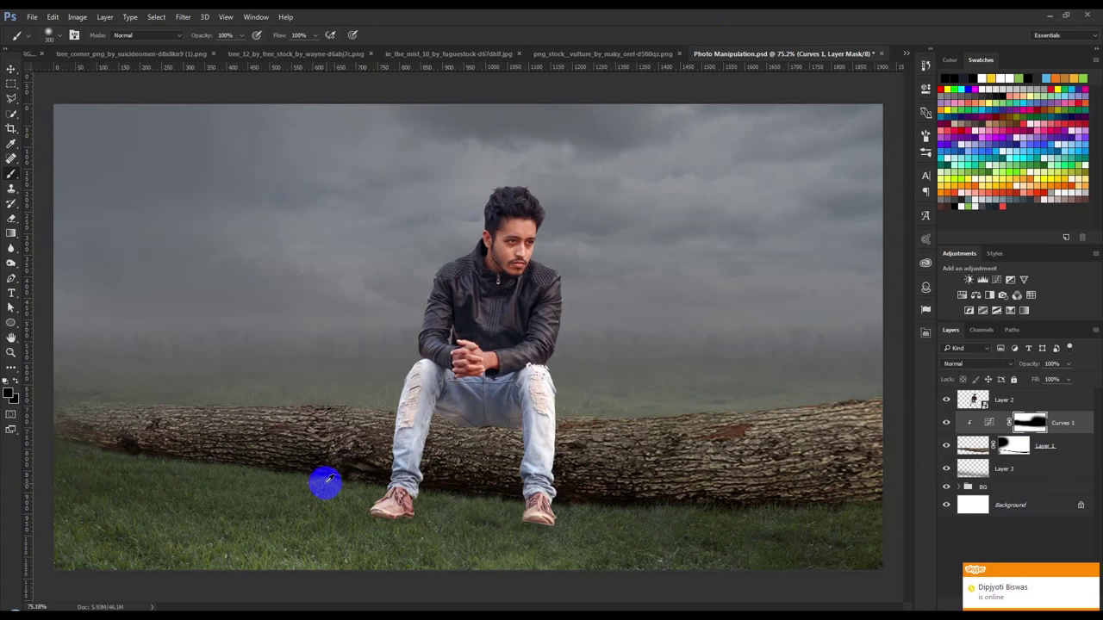
pyautogui.moveTo(308, 477); pyautogui.dragTo(51, 388)
pyautogui.click(15, 383)
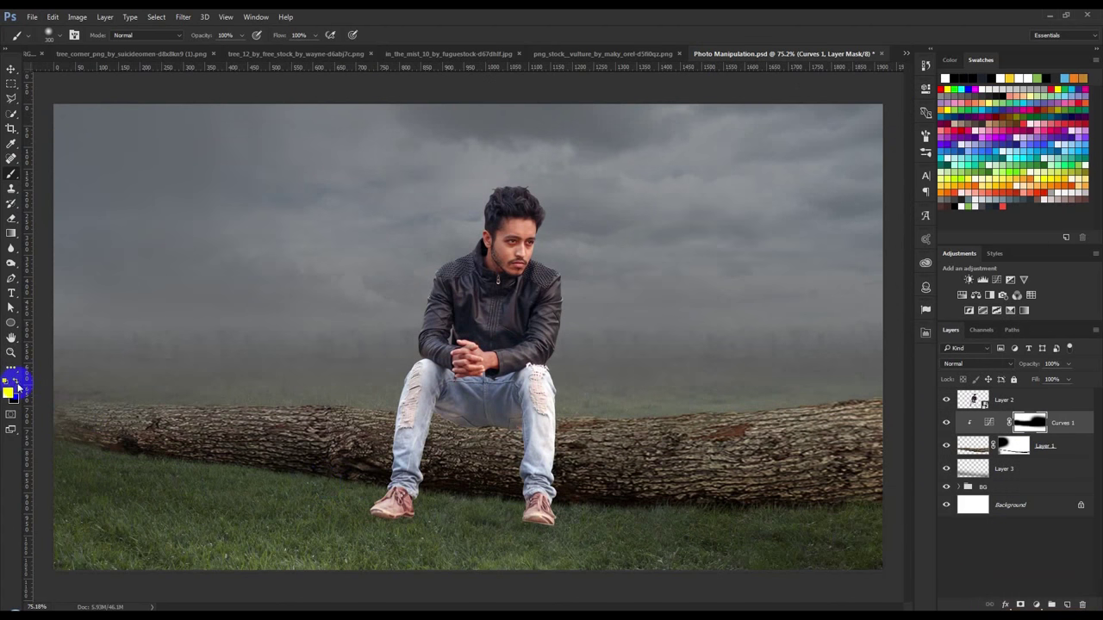
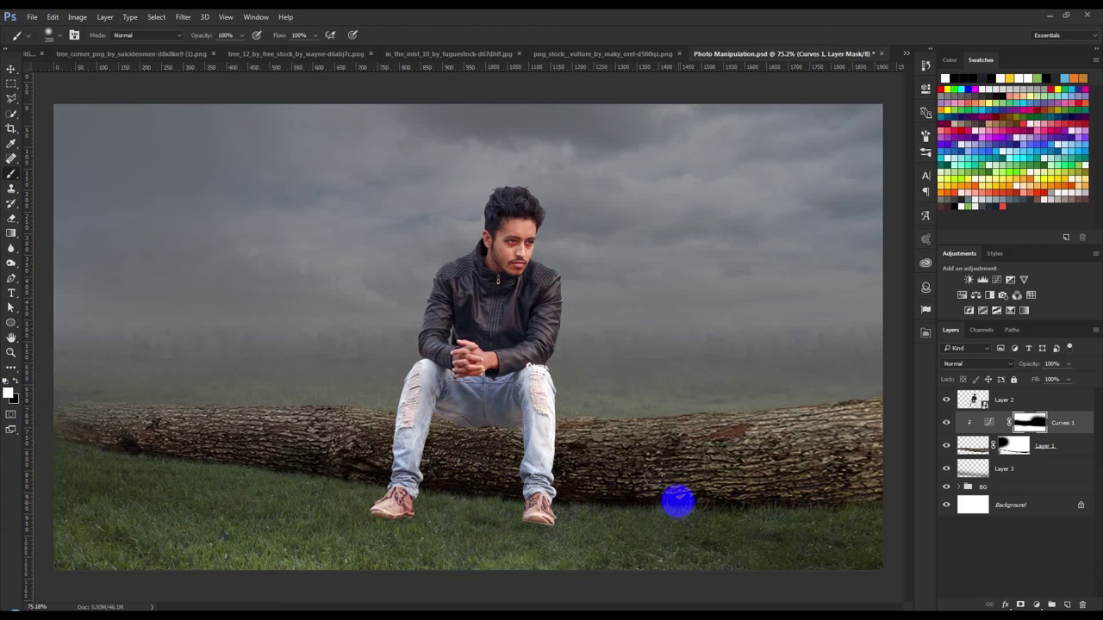
# Add a new layer clipped to Curves 1 and paint black beneath the seated man.
pyautogui.scroll(-2, 344, 509)
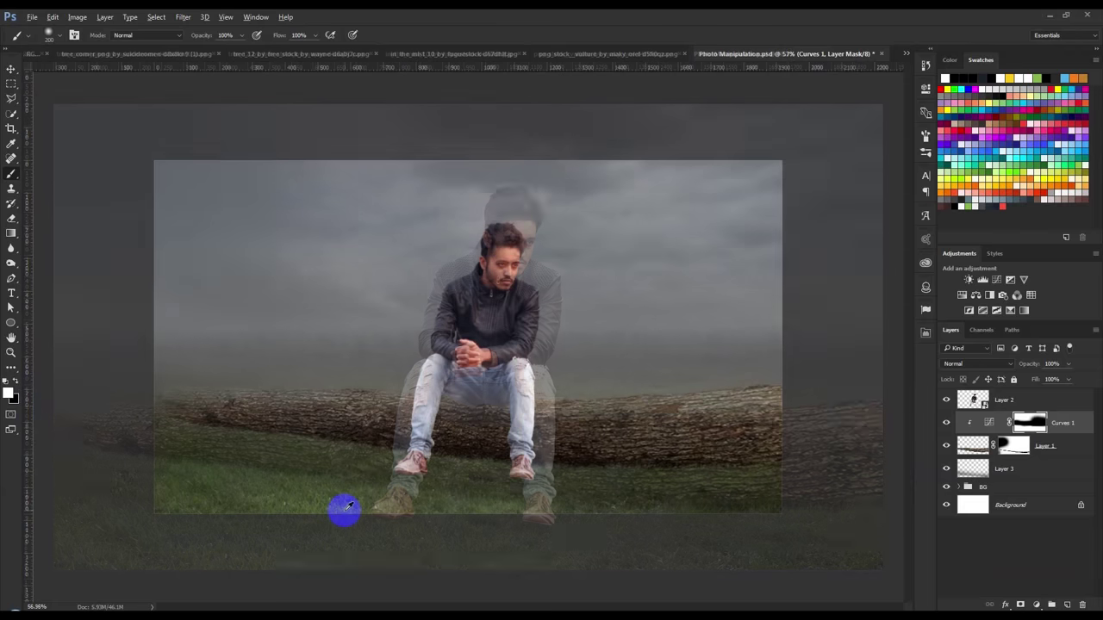
pyautogui.scroll(2, 356, 473)
pyautogui.scroll(2, 381, 468)
pyautogui.scroll(1, 517, 431)
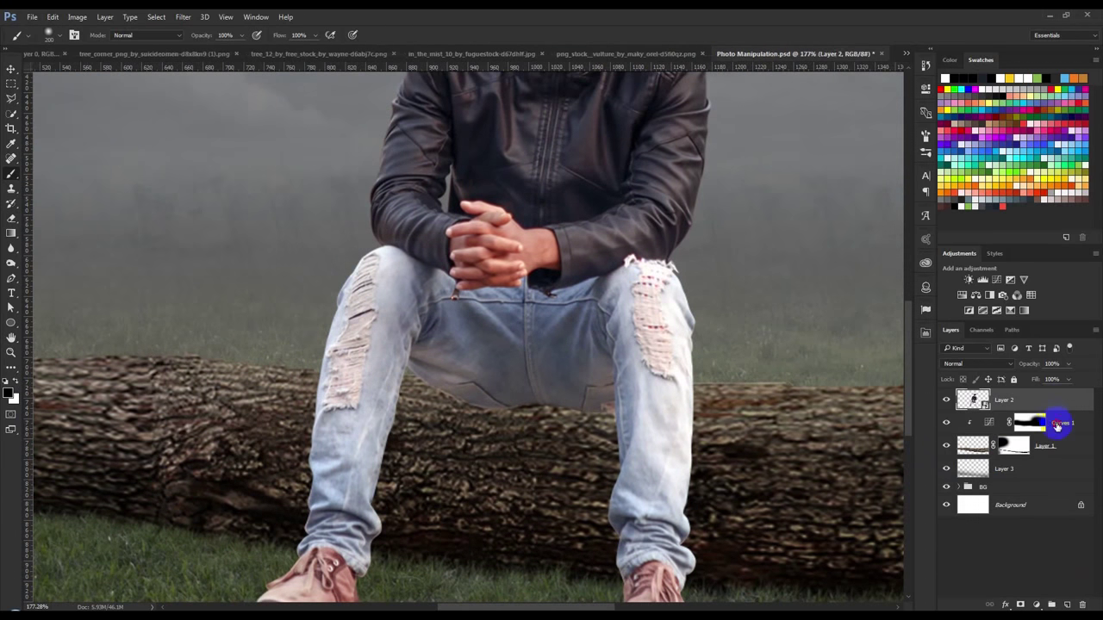
pyautogui.click(1067, 605)
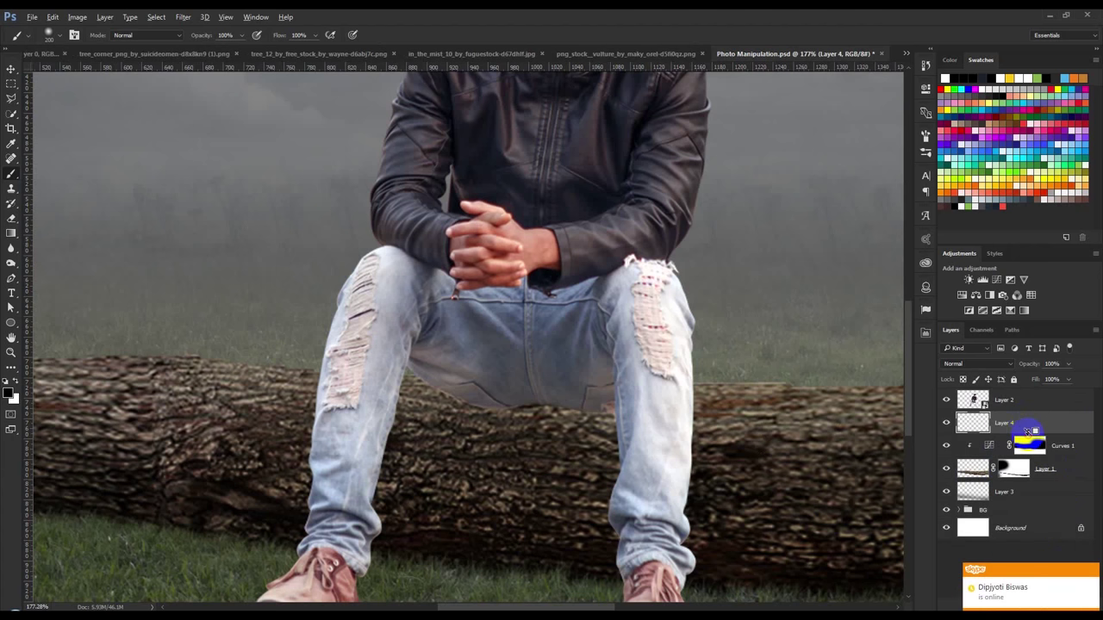
pyautogui.keyDown('alt'); pyautogui.click(1027, 433); pyautogui.keyUp('alt')
pyautogui.moveTo(533, 395); pyautogui.dragTo(478, 382)
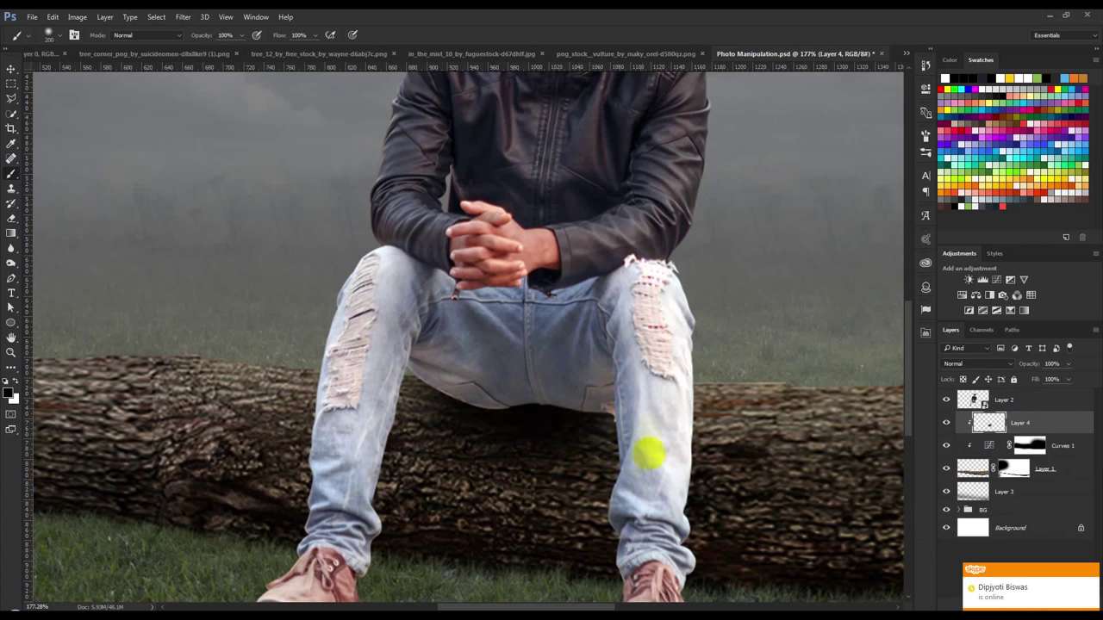
# Squash the painted shadow vertically and nudge it into place on the log.
pyautogui.hotkey('ctrl', 't')
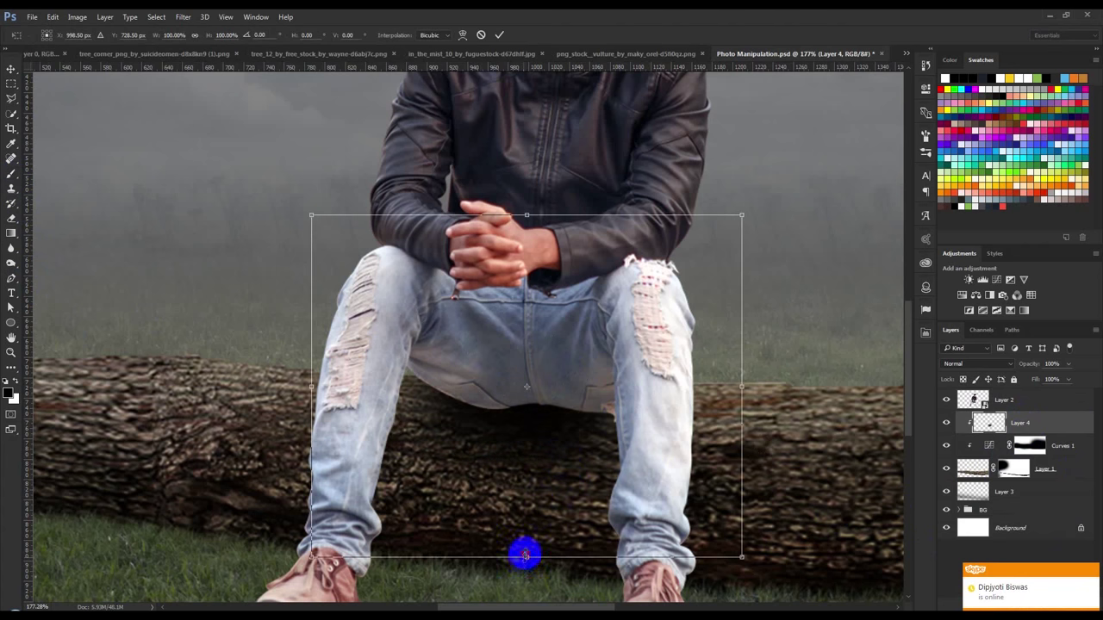
pyautogui.moveTo(526, 556); pyautogui.dragTo(527, 488)
pyautogui.moveTo(561, 443); pyautogui.dragTo(558, 466)
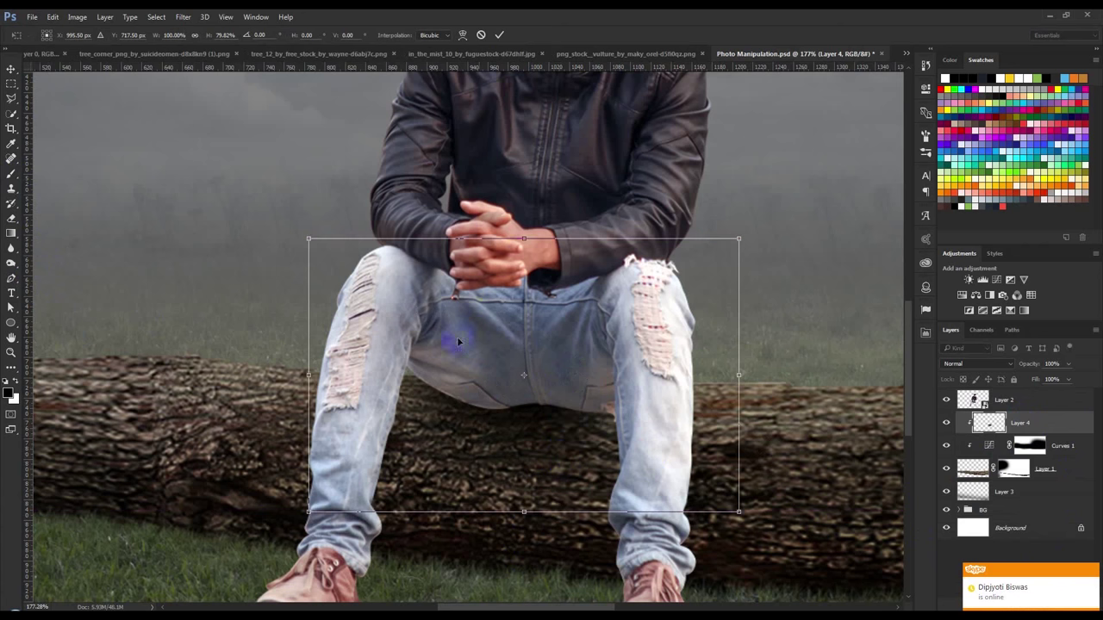
pyautogui.moveTo(523, 238); pyautogui.dragTo(523, 290)
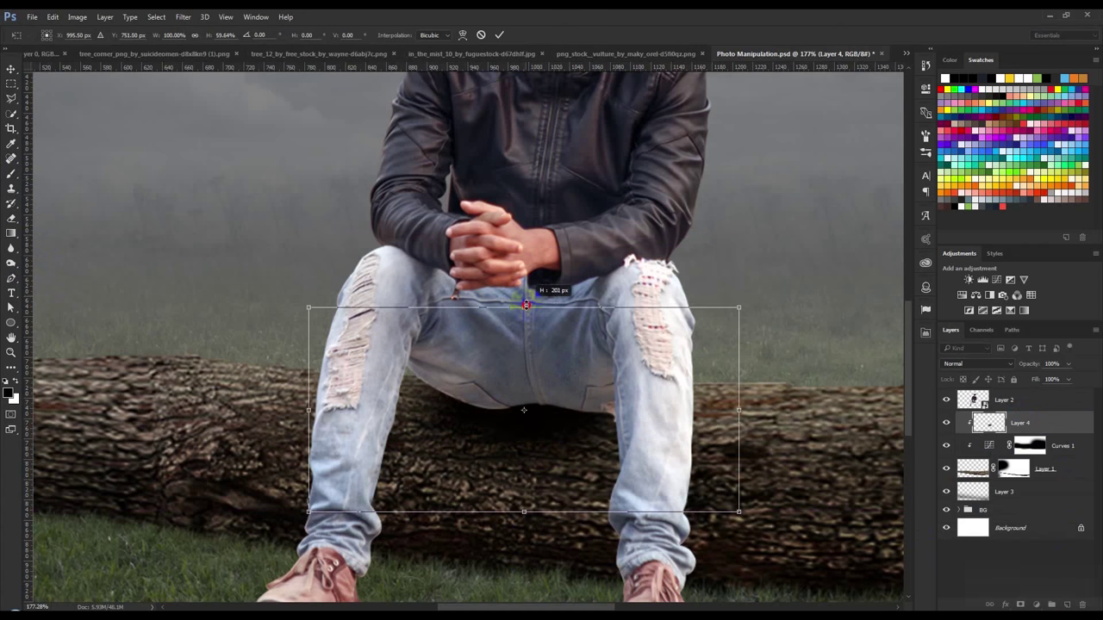
pyautogui.moveTo(524, 512); pyautogui.dragTo(528, 496)
pyautogui.moveTo(564, 459); pyautogui.dragTo(571, 463)
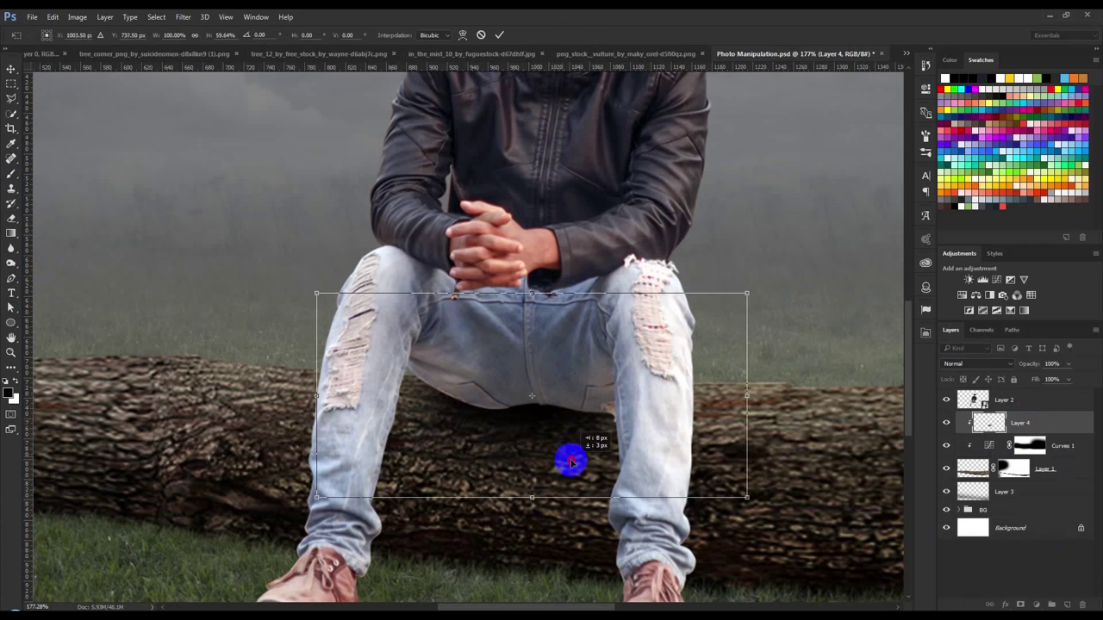
pyautogui.press('Return')
# Lower the shadow layer's opacity to 84%.
pyautogui.press('b')
pyautogui.moveTo(1030, 365)
pyautogui.mouseDown()
pyautogui.moveTo(1016, 366)
pyautogui.moveTo(1019, 394)
pyautogui.mouseUp()
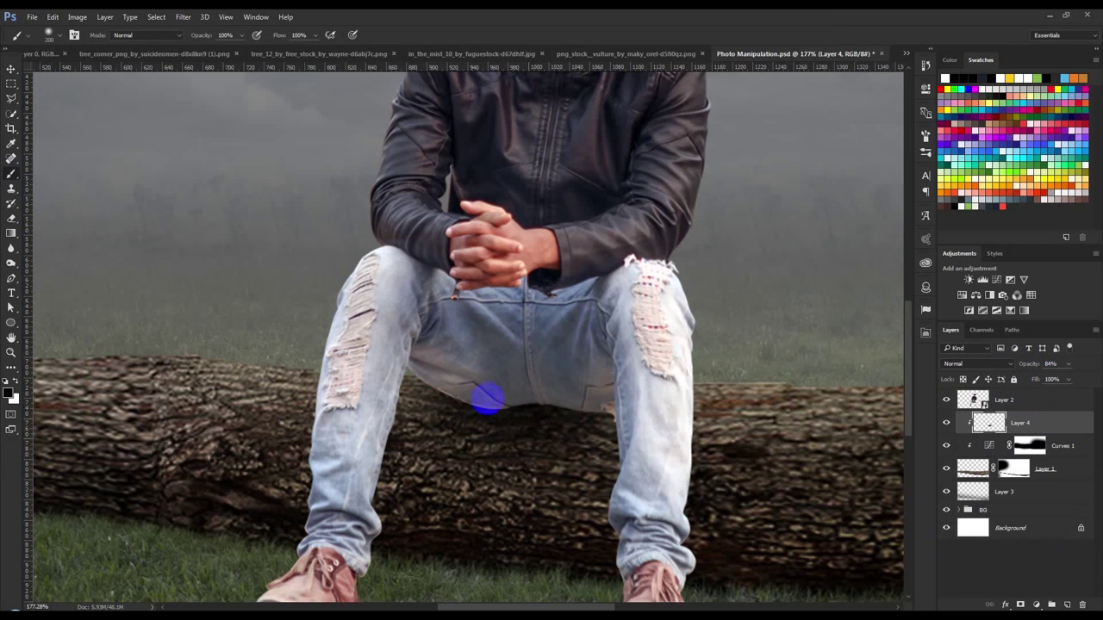
pyautogui.click(11, 69)
pyautogui.scroll(2, 524, 402)
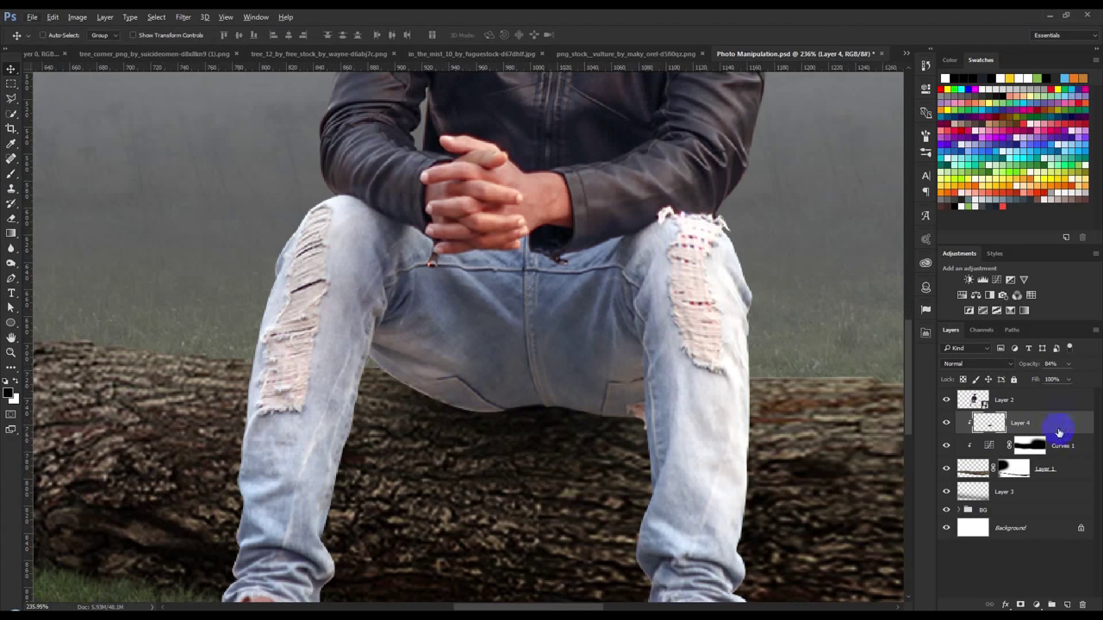
# Add a Curves adjustment clipped to Layer 2 and pull its curve down to darken.
pyautogui.click(1052, 401)
pyautogui.click(1036, 605)
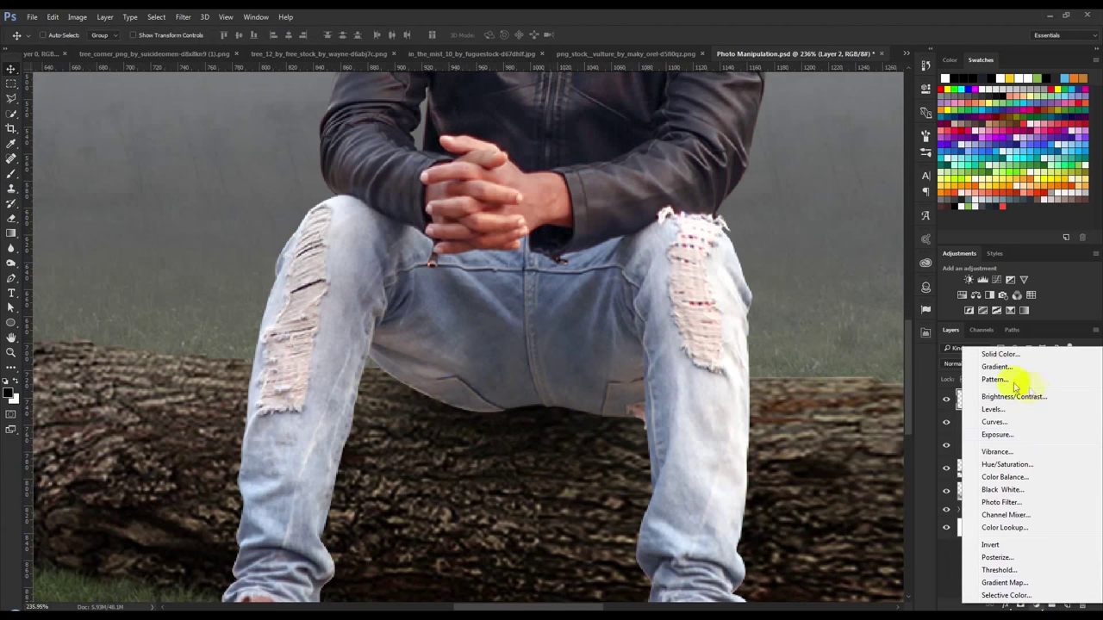
pyautogui.click(996, 423)
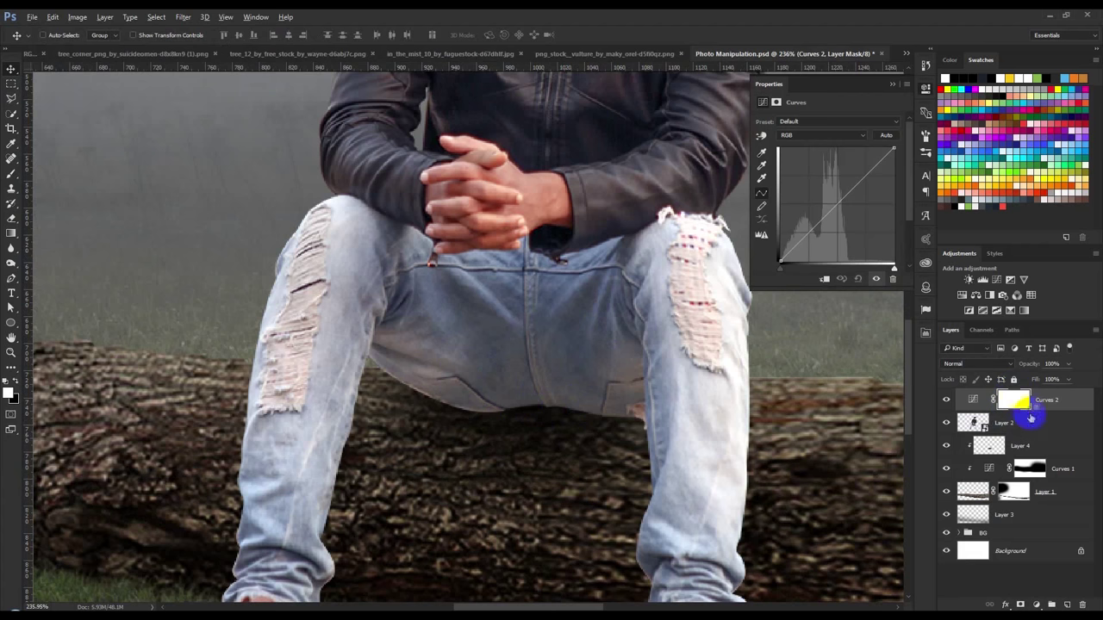
pyautogui.keyDown('alt'); pyautogui.click(1032, 411); pyautogui.keyUp('alt')
pyautogui.moveTo(837, 205); pyautogui.dragTo(851, 223)
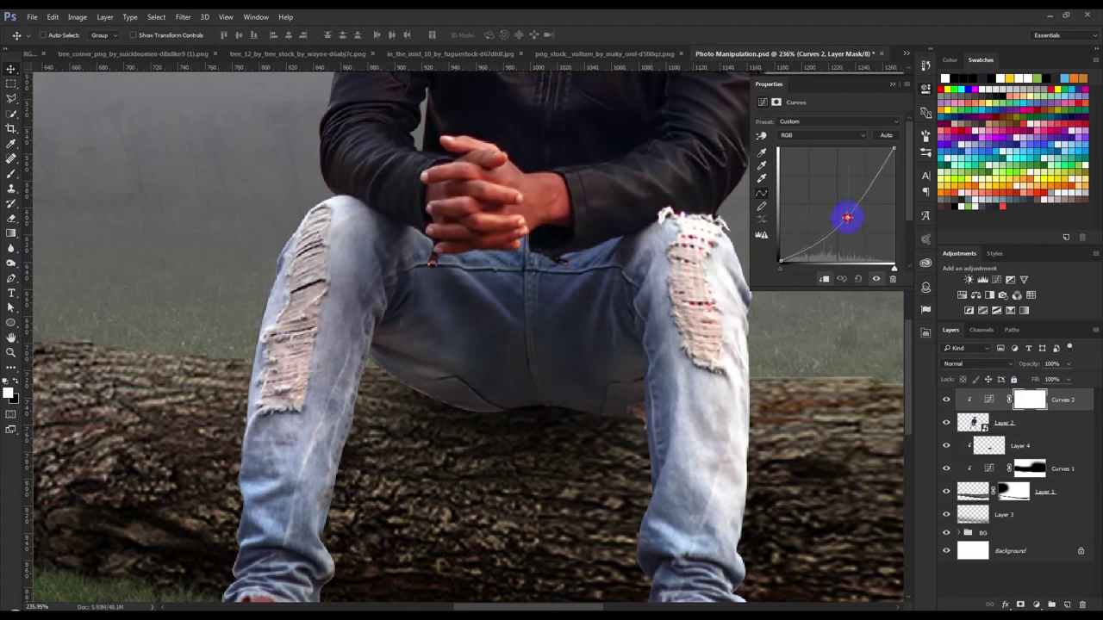
pyautogui.click(898, 85)
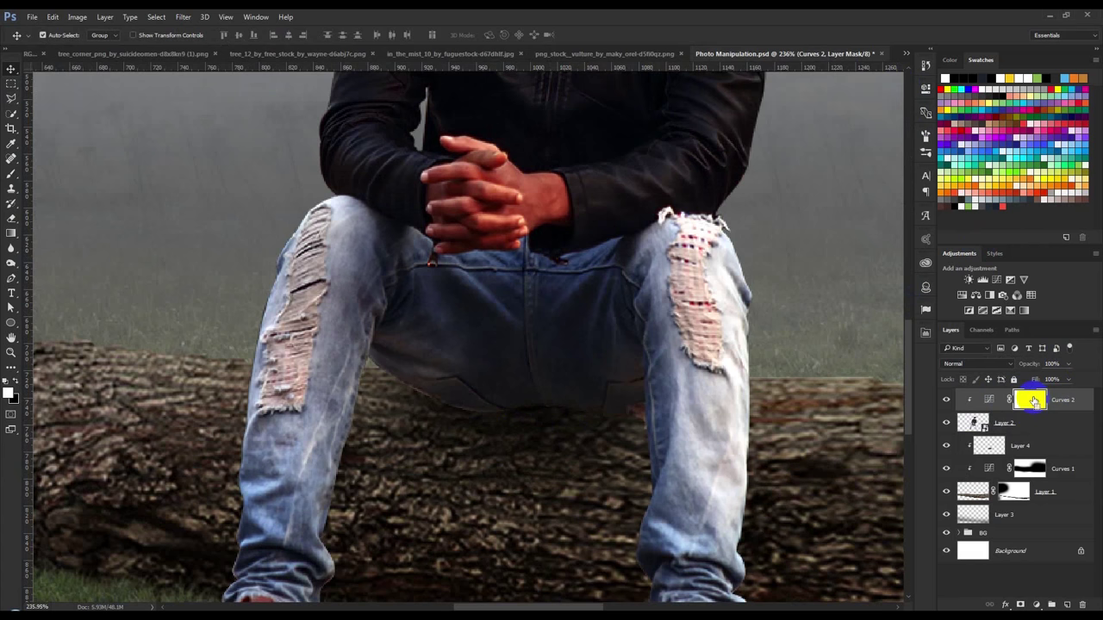
# Invert the Curves mask and paint darkening onto the jeans above the log, partly at 30% brush opacity.
pyautogui.hotkey('ctrl', 'i')
pyautogui.click(13, 174)
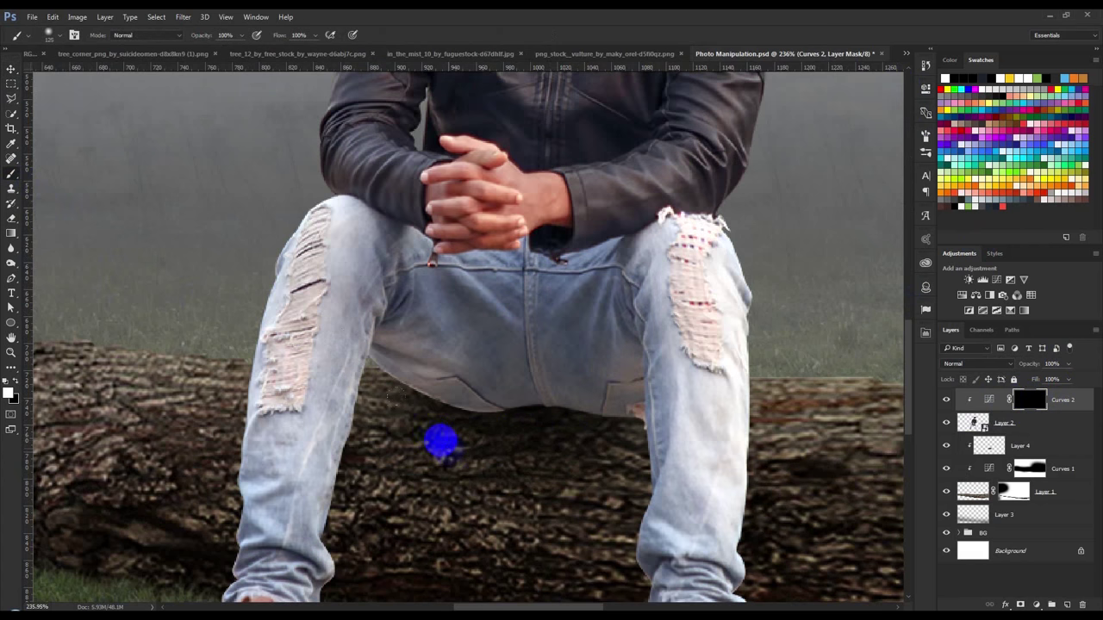
pyautogui.moveTo(461, 450); pyautogui.dragTo(426, 427)
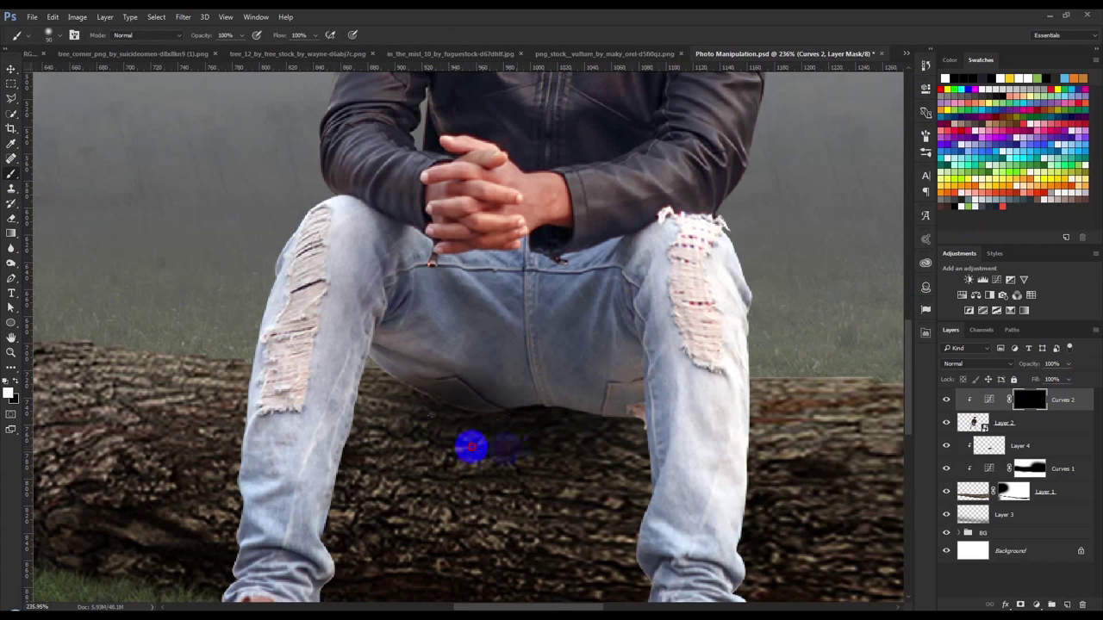
pyautogui.moveTo(425, 427)
pyautogui.mouseDown()
pyautogui.moveTo(579, 450)
pyautogui.moveTo(504, 453)
pyautogui.moveTo(530, 443)
pyautogui.moveTo(429, 394)
pyautogui.moveTo(424, 377)
pyautogui.mouseUp()
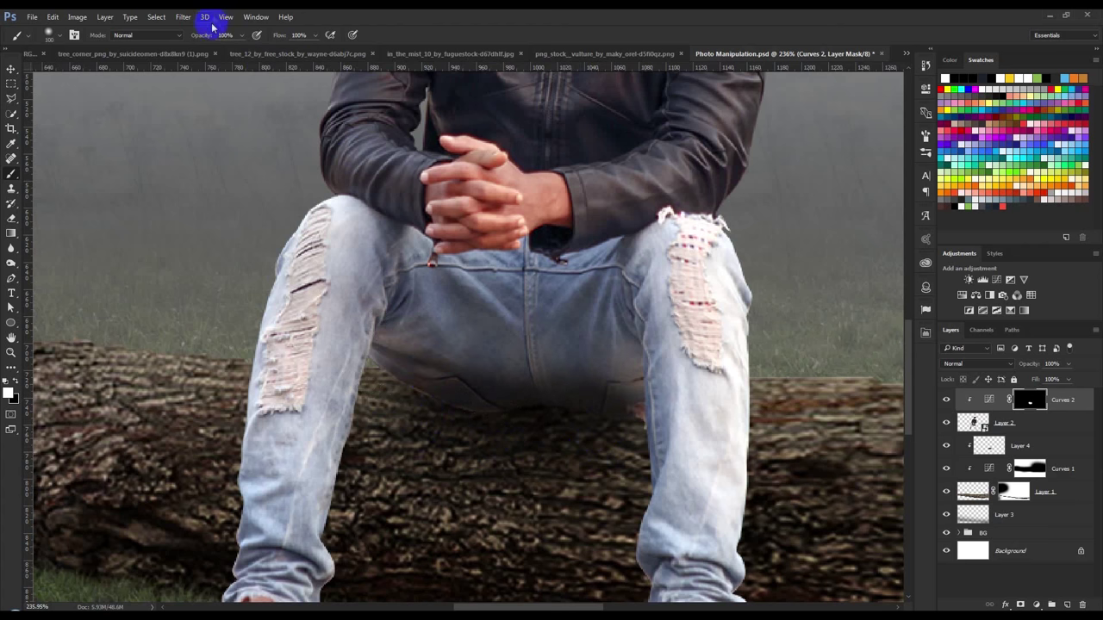
pyautogui.moveTo(182, 40); pyautogui.dragTo(154, 45)
pyautogui.moveTo(423, 369)
pyautogui.mouseDown()
pyautogui.moveTo(463, 428)
pyautogui.moveTo(594, 433)
pyautogui.moveTo(531, 456)
pyautogui.moveTo(429, 436)
pyautogui.moveTo(606, 397)
pyautogui.moveTo(407, 423)
pyautogui.moveTo(473, 406)
pyautogui.mouseUp()
pyautogui.hotkey('ctrl', '0')
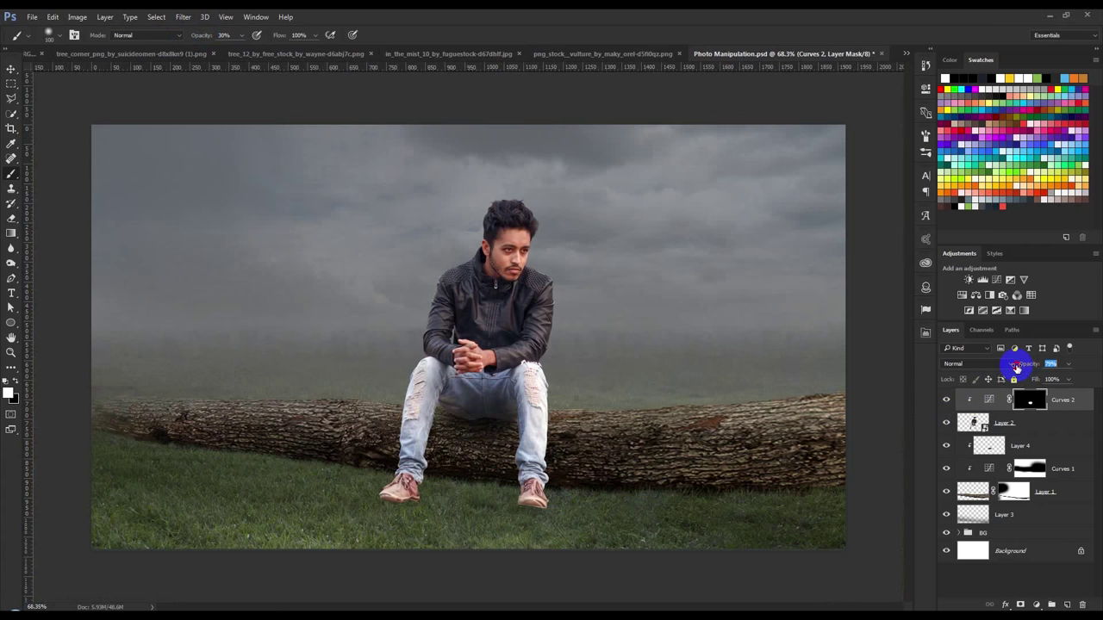
# Move the man and his shadow layer slightly down onto the log.
pyautogui.click(11, 70)
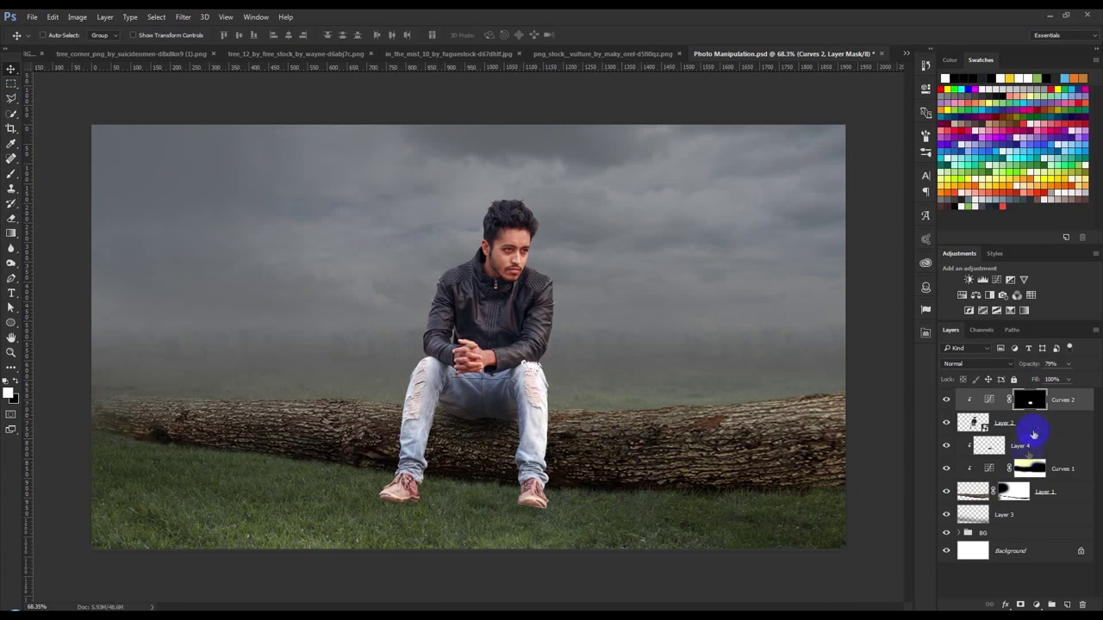
pyautogui.click(1034, 427)
pyautogui.moveTo(636, 441); pyautogui.dragTo(639, 445)
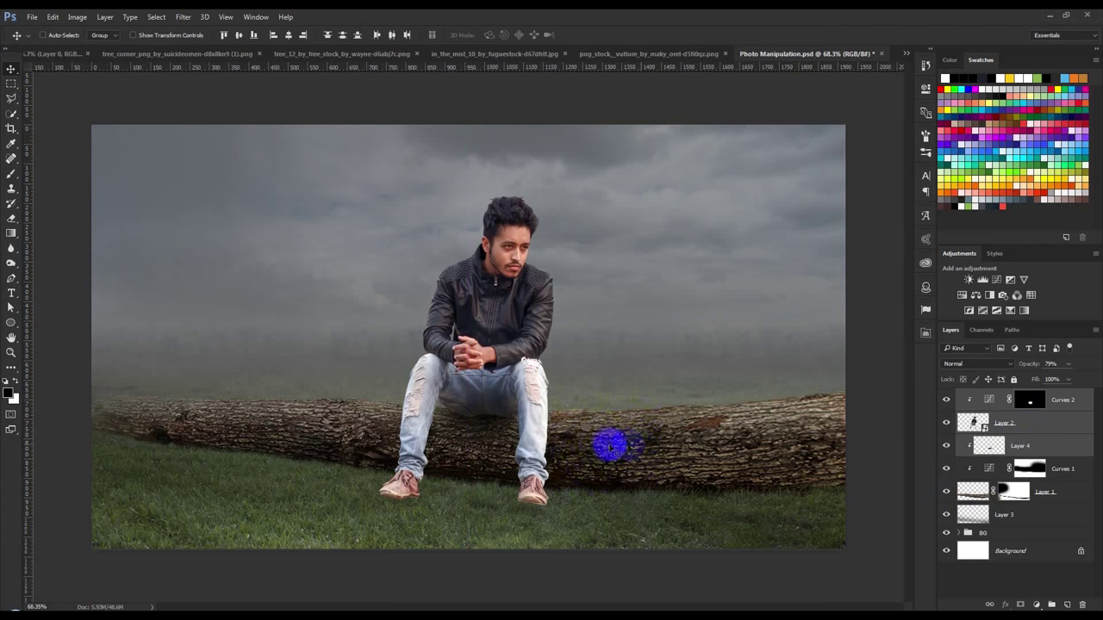
pyautogui.scroll(2, 411, 571)
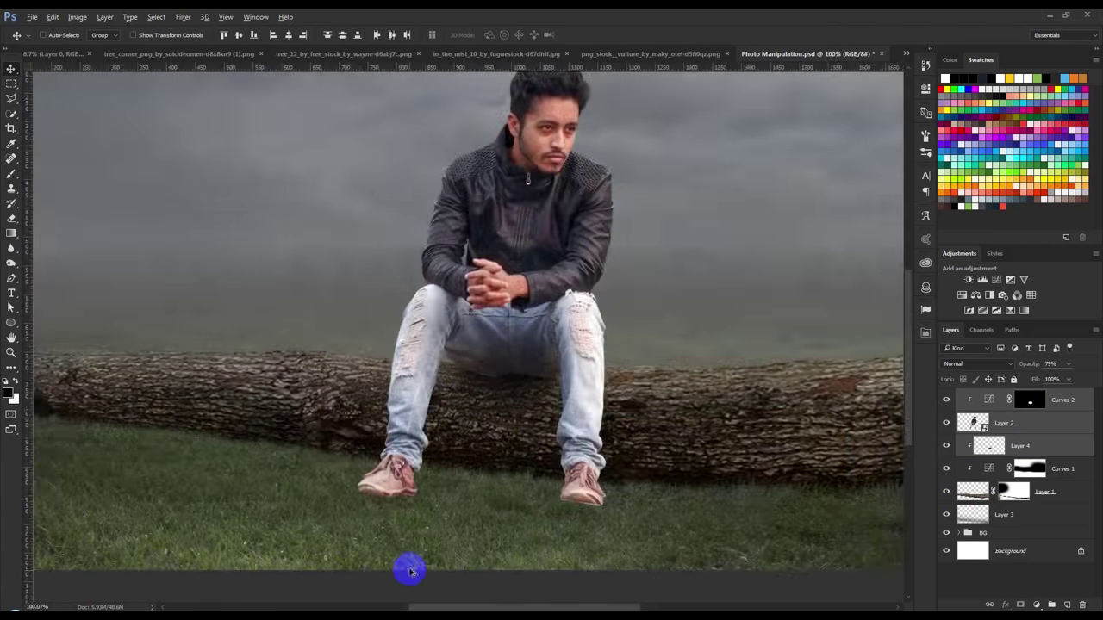
# Add a layer mask to Layer 2 and set black as the painting colour.
pyautogui.scroll(5, 411, 571)
pyautogui.click(1046, 432)
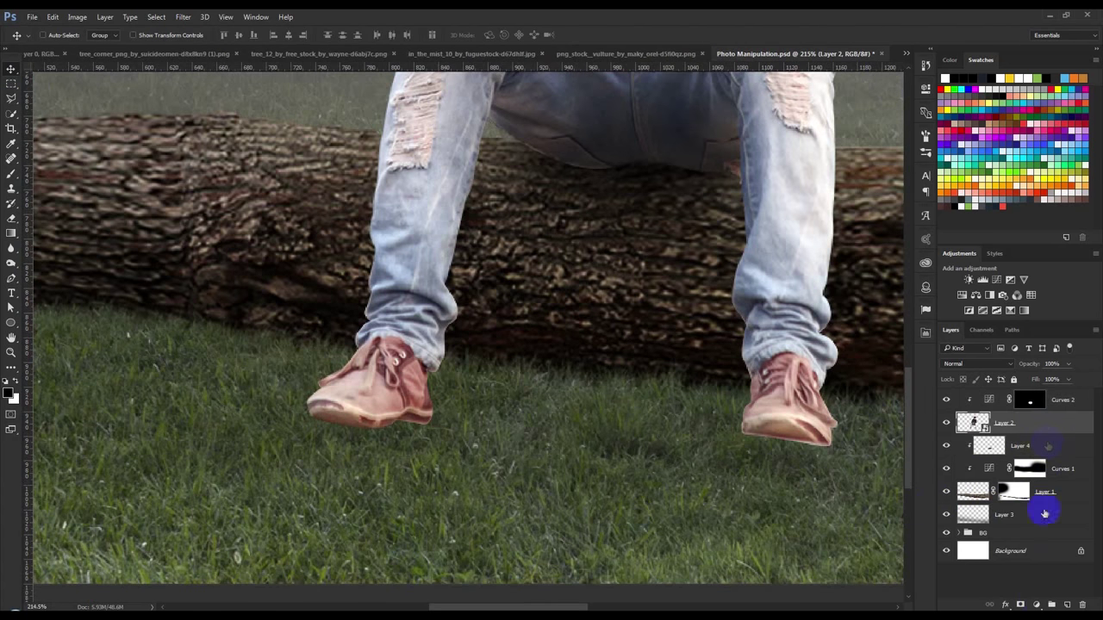
pyautogui.click(1020, 605)
pyautogui.click(10, 180)
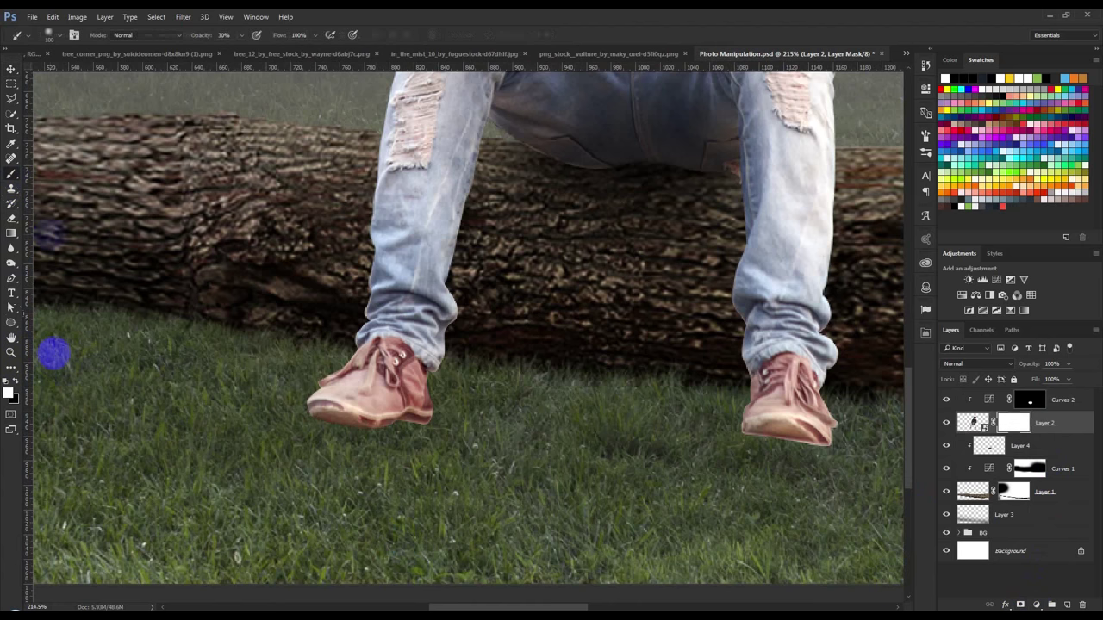
pyautogui.click(12, 395)
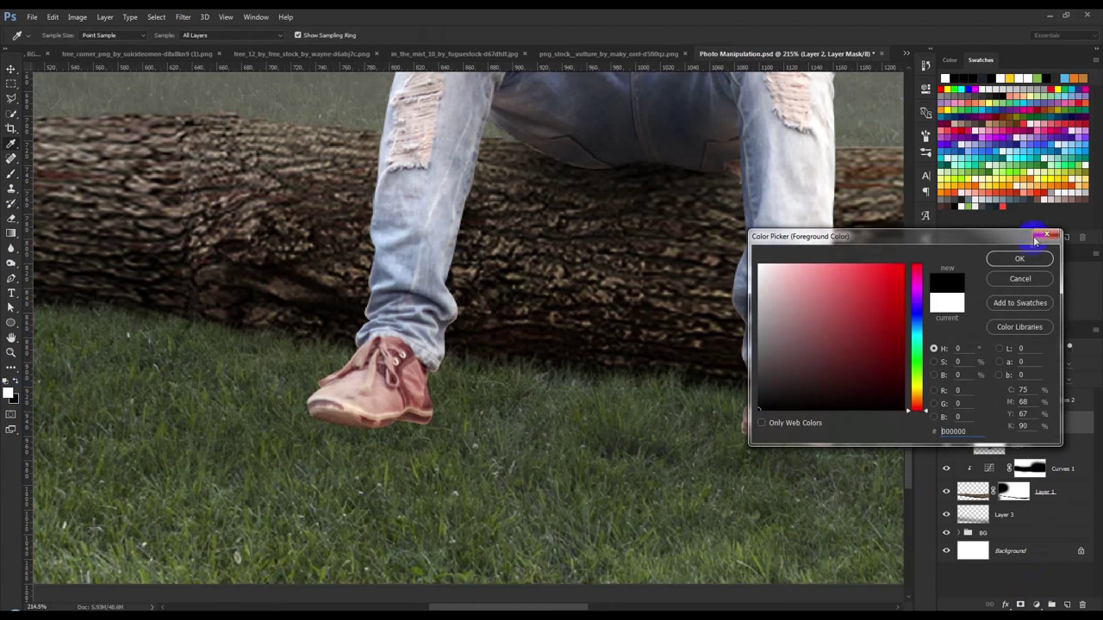
pyautogui.click(1022, 262)
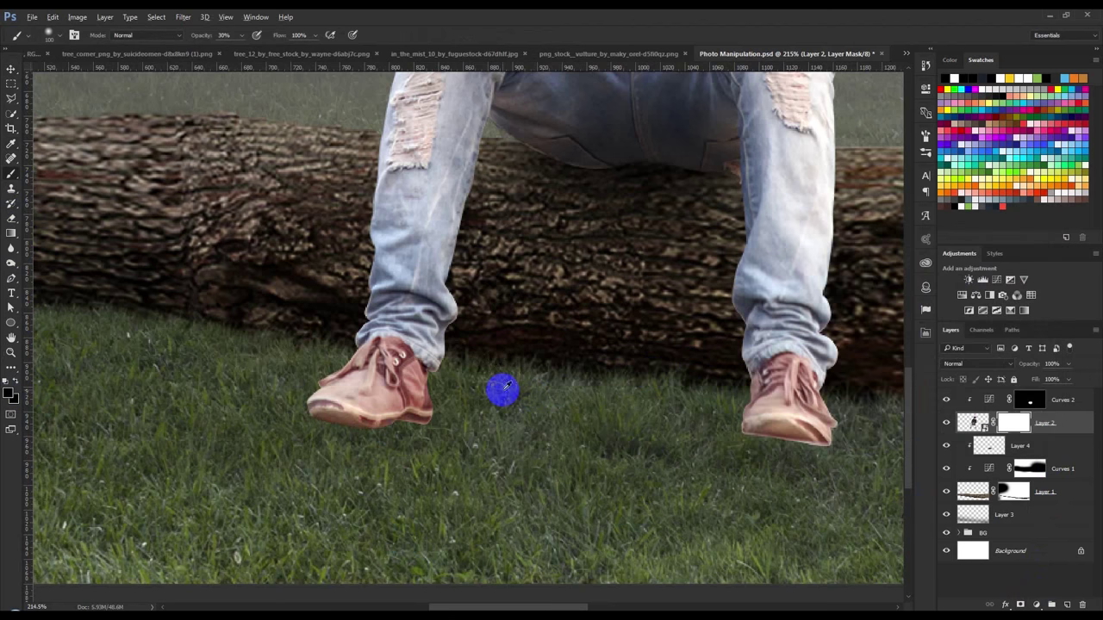
# With a 134 px brush at 100%, mask the shoe bottoms so grass overlaps them.
pyautogui.rightClick(508, 393)
pyautogui.click(652, 538)
pyautogui.click(664, 543)
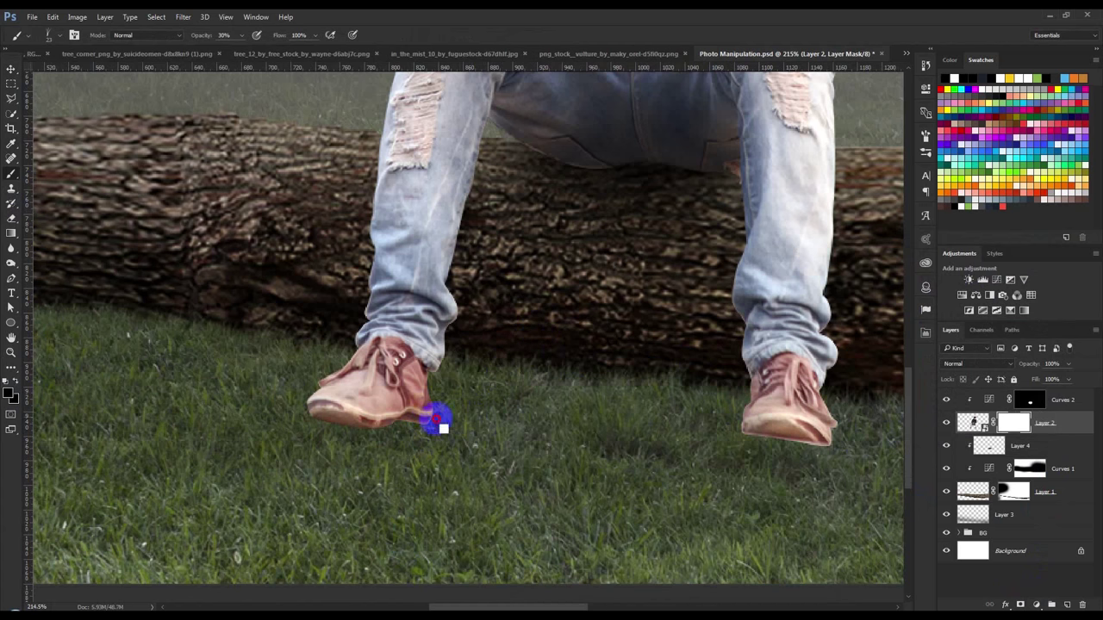
pyautogui.press('0')
pyautogui.scroll(3, 434, 429)
pyautogui.rightClick(448, 405)
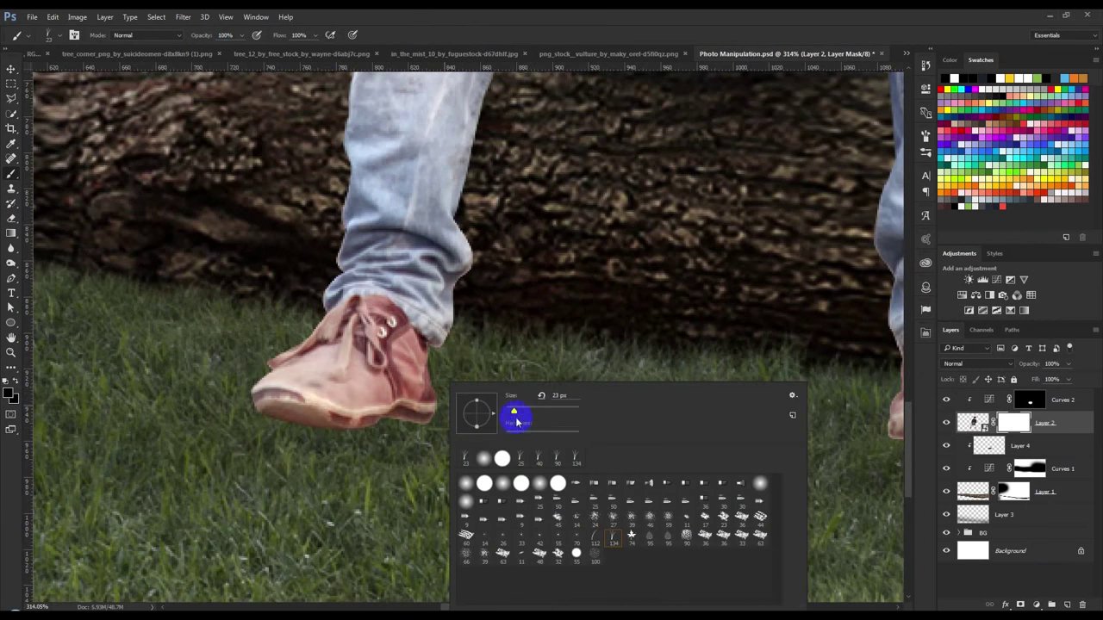
pyautogui.press('Return')
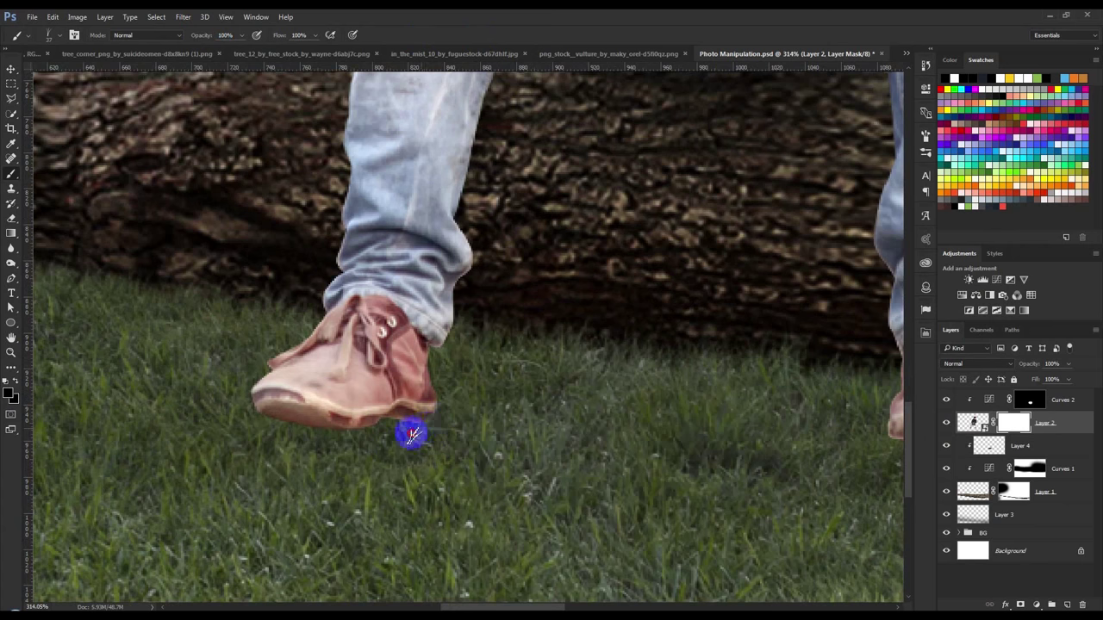
pyautogui.moveTo(395, 427)
pyautogui.mouseDown()
pyautogui.moveTo(241, 431)
pyautogui.moveTo(259, 420)
pyautogui.moveTo(369, 457)
pyautogui.moveTo(449, 416)
pyautogui.moveTo(394, 437)
pyautogui.moveTo(423, 399)
pyautogui.moveTo(255, 450)
pyautogui.mouseUp()
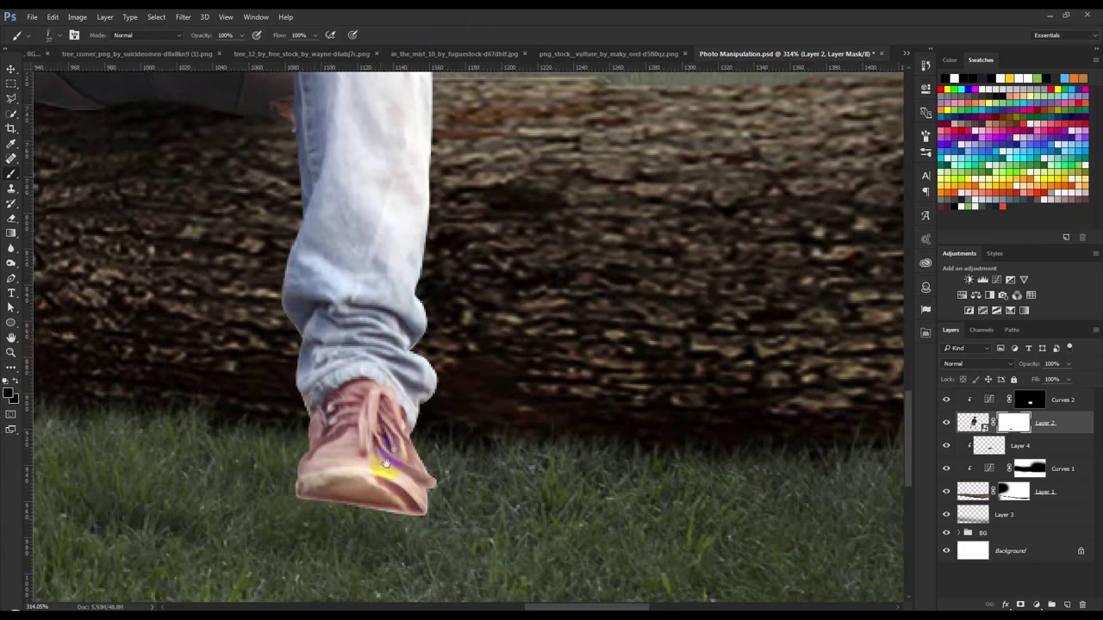
pyautogui.moveTo(385, 463)
pyautogui.mouseDown()
pyautogui.moveTo(287, 490)
pyautogui.moveTo(385, 537)
pyautogui.moveTo(354, 498)
pyautogui.moveTo(405, 506)
pyautogui.mouseUp()
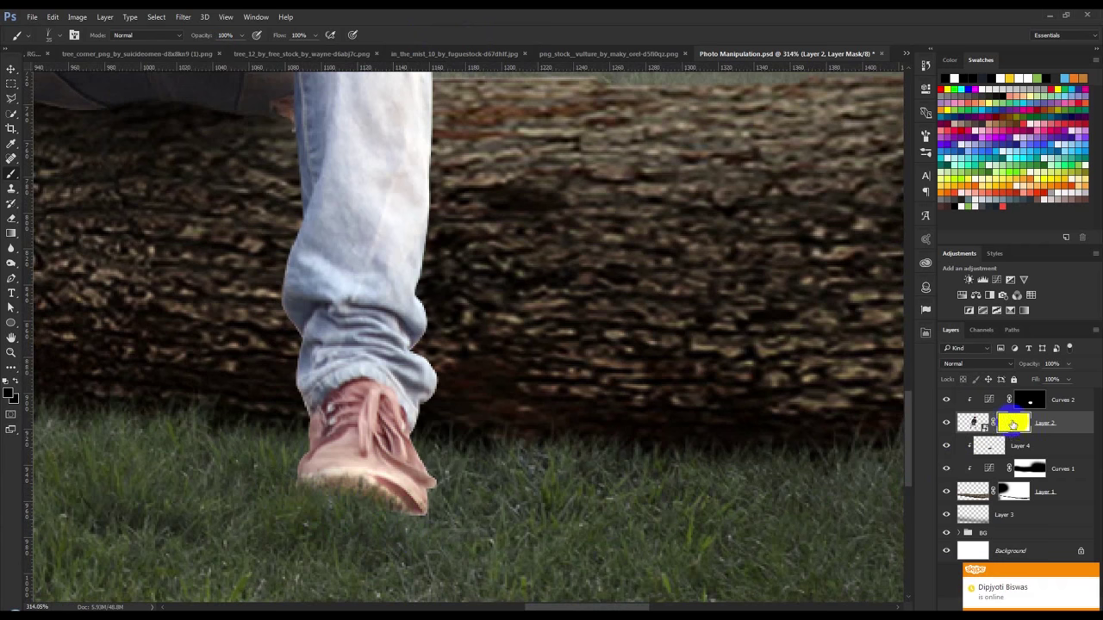
pyautogui.moveTo(576, 508)
pyautogui.mouseDown()
pyautogui.moveTo(391, 520)
pyautogui.moveTo(414, 522)
pyautogui.moveTo(437, 500)
pyautogui.mouseUp()
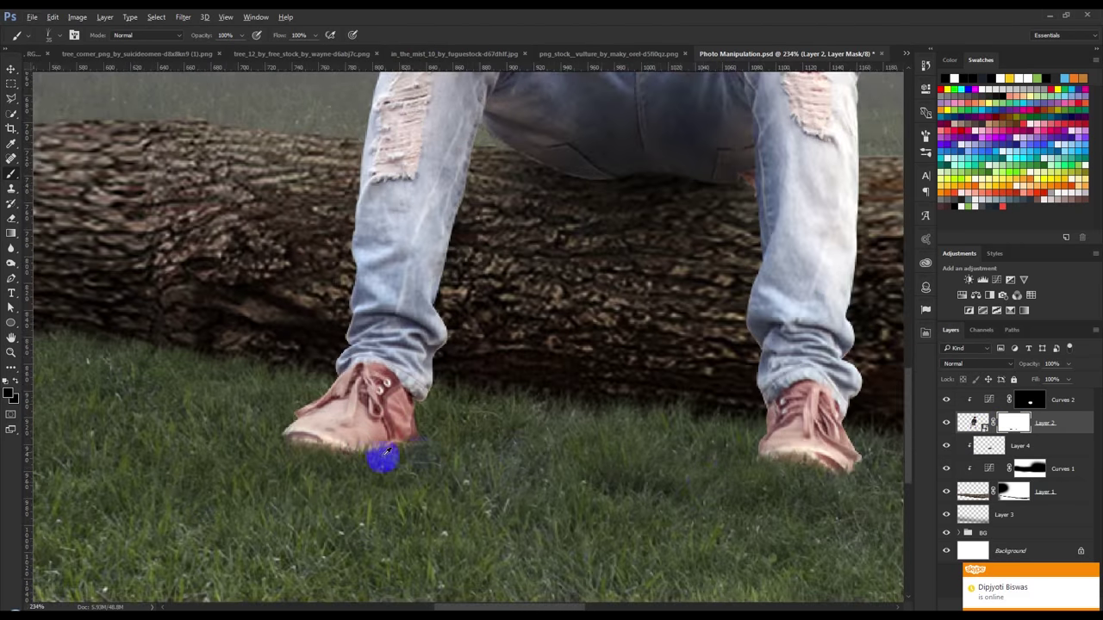
# Paint Curves 2 darkening onto the man's left shoe and lower legs through its mask.
pyautogui.click(1034, 401)
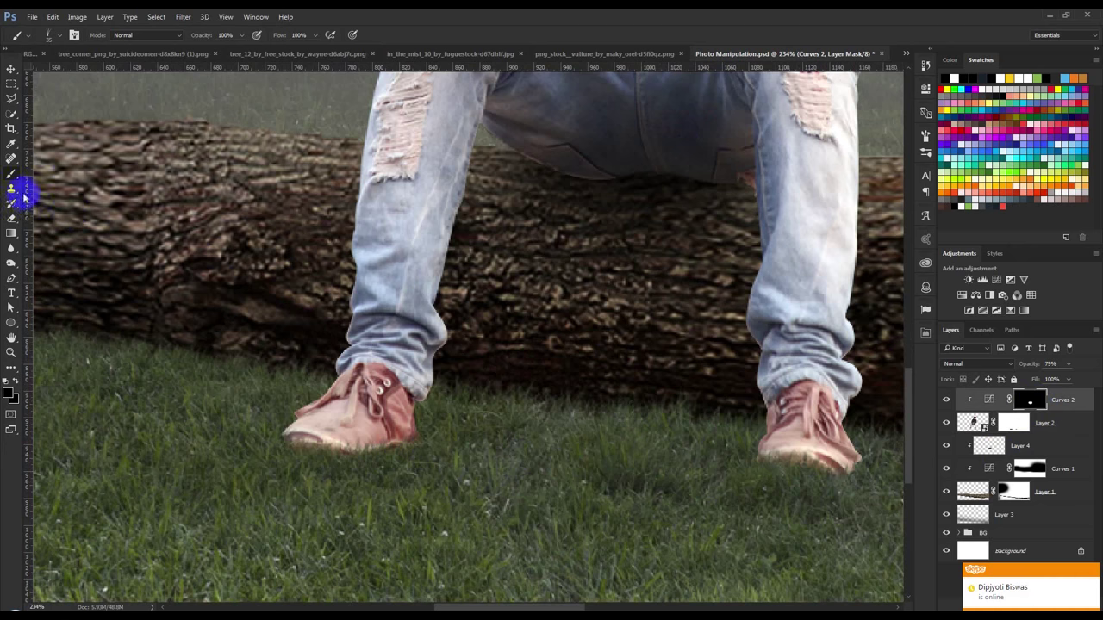
pyautogui.rightClick(588, 443)
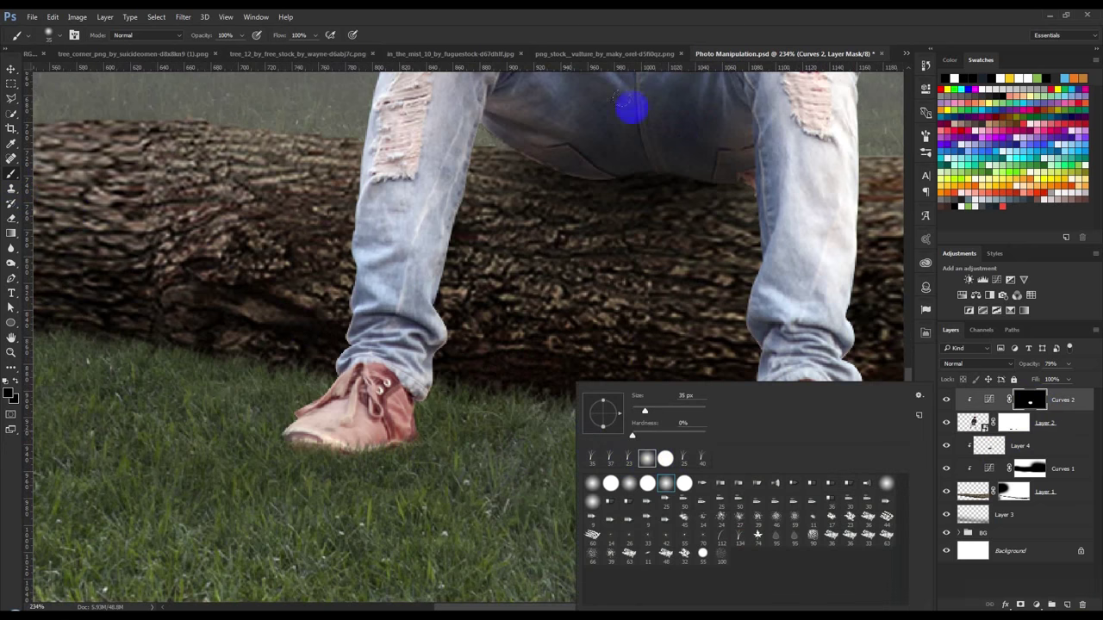
pyautogui.press('Return')
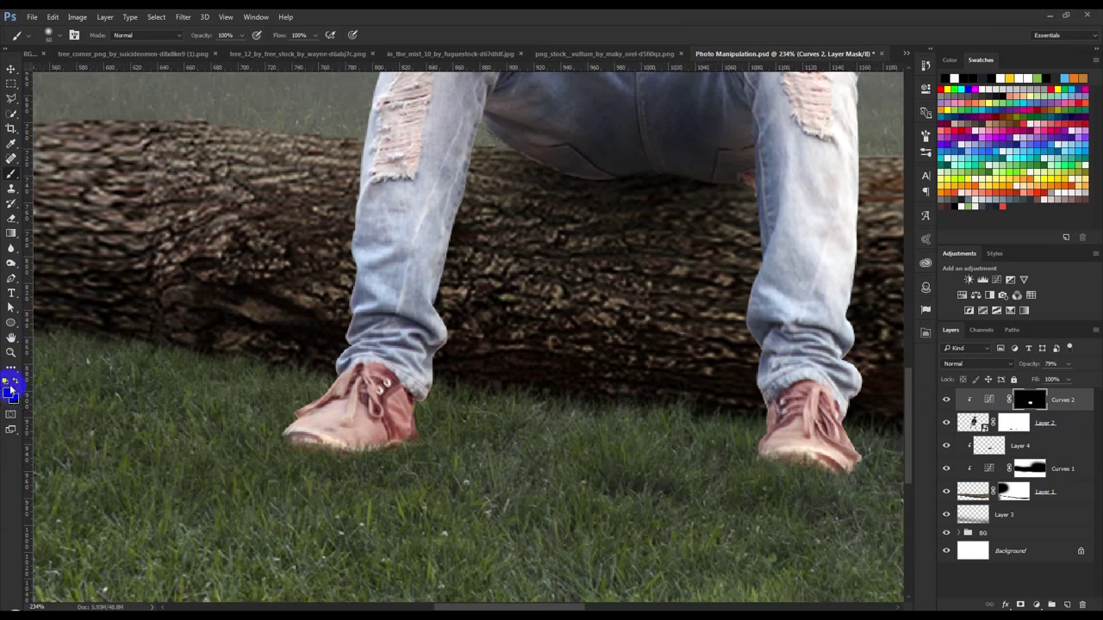
pyautogui.moveTo(396, 473); pyautogui.dragTo(296, 425)
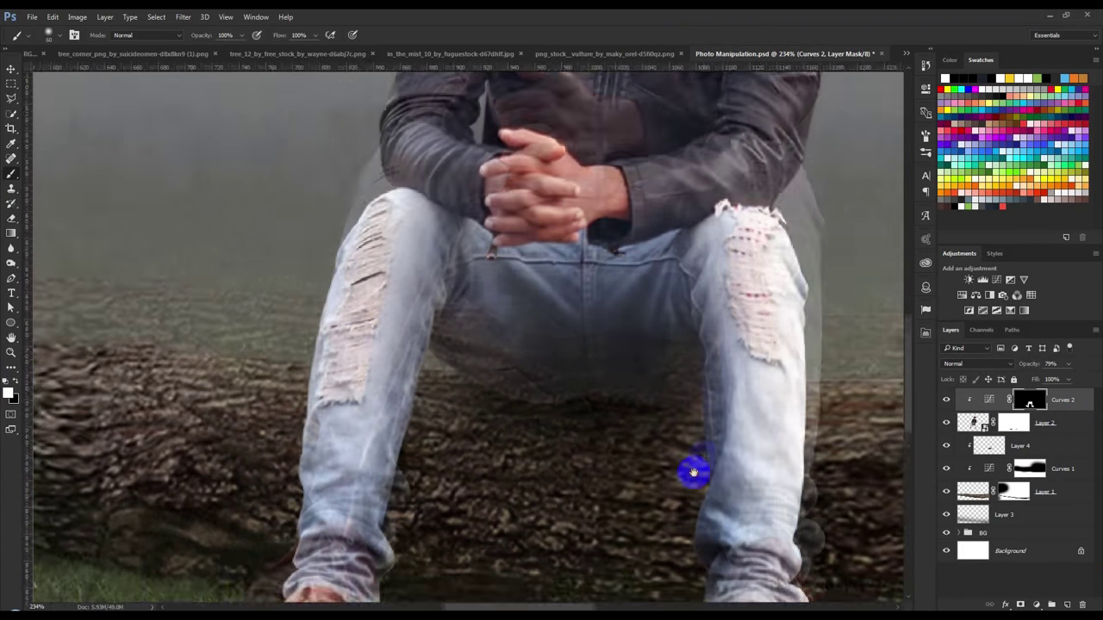
pyautogui.moveTo(748, 394); pyautogui.dragTo(695, 468)
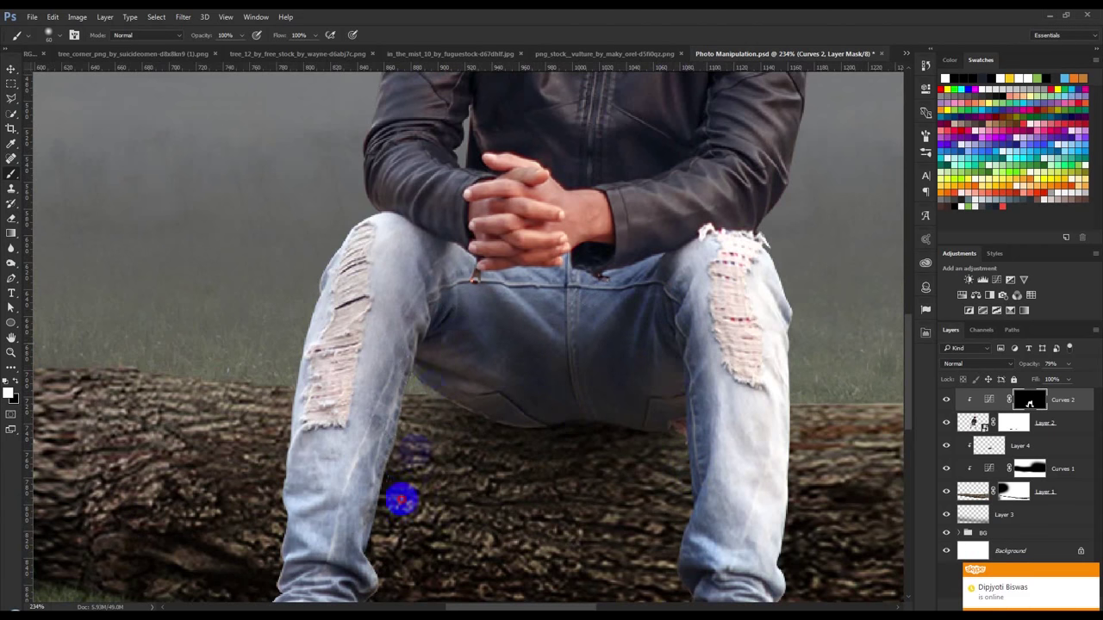
pyautogui.moveTo(341, 607); pyautogui.dragTo(249, 374)
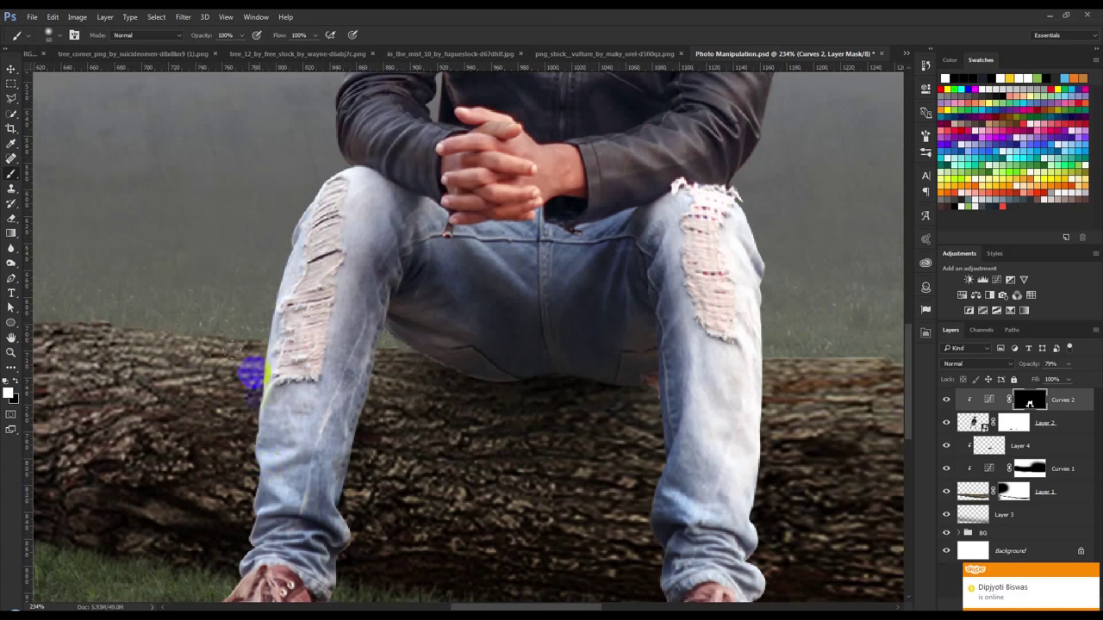
pyautogui.scroll(-3, 280, 551)
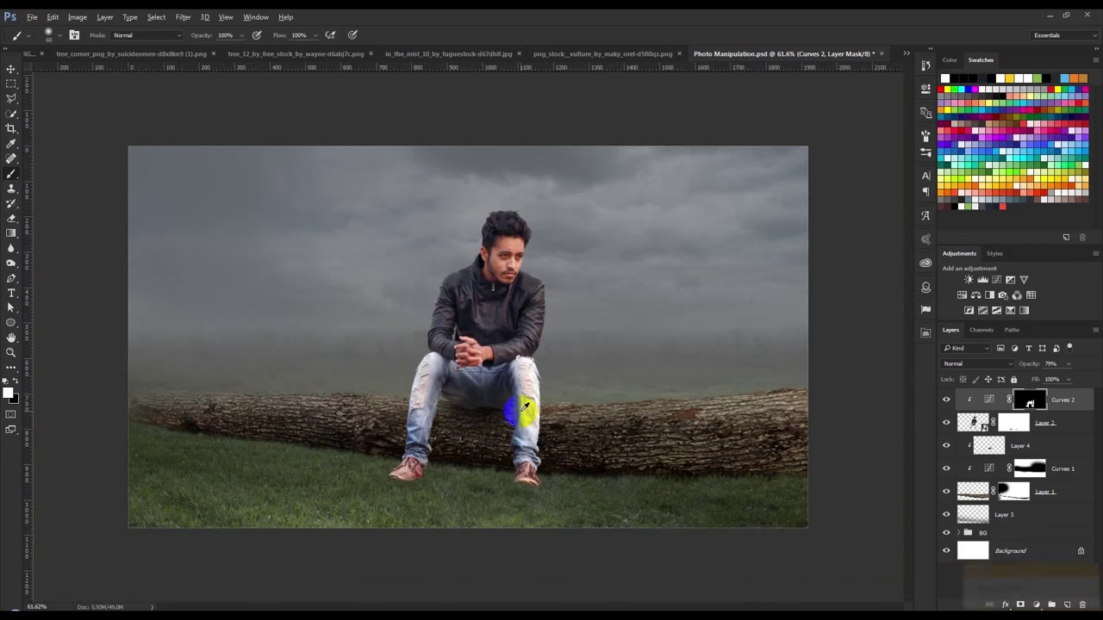
pyautogui.click(11, 69)
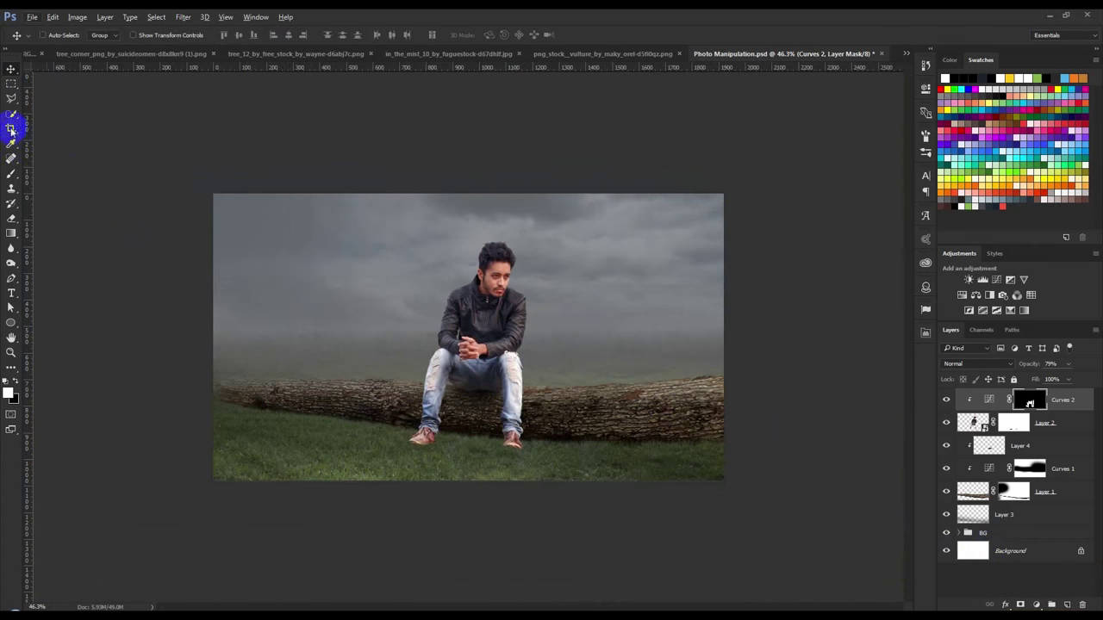
# Crop-extend the canvas above the sky and below the grass to about 1643 px tall.
pyautogui.click(12, 129)
pyautogui.moveTo(471, 193); pyautogui.dragTo(483, 150)
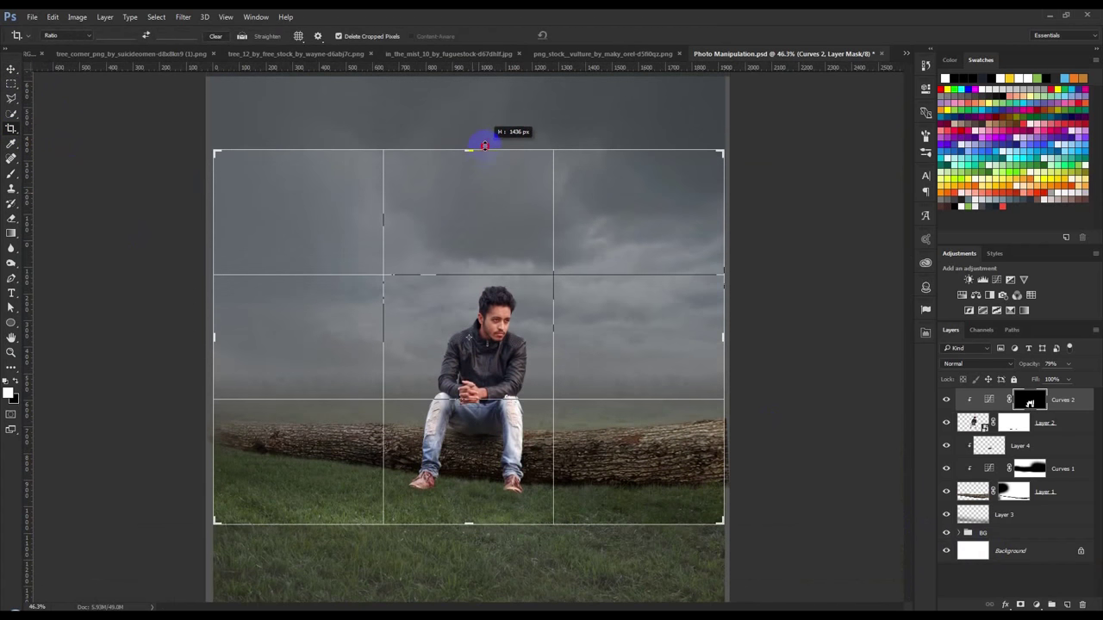
pyautogui.moveTo(484, 145); pyautogui.dragTo(485, 142)
pyautogui.moveTo(465, 534); pyautogui.dragTo(468, 554)
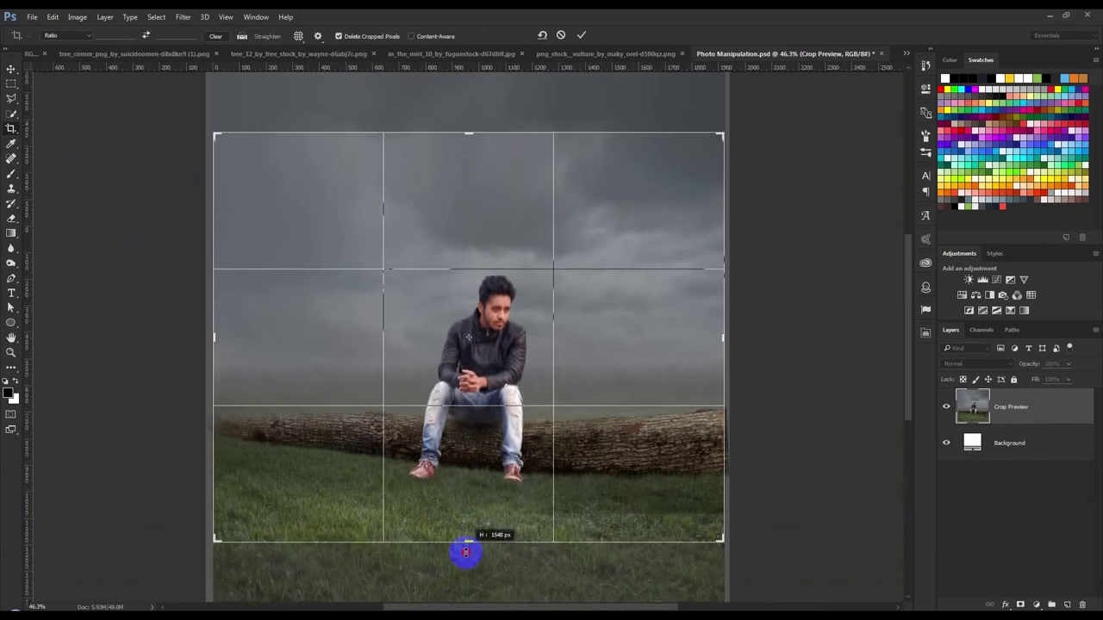
pyautogui.moveTo(467, 553); pyautogui.dragTo(468, 554)
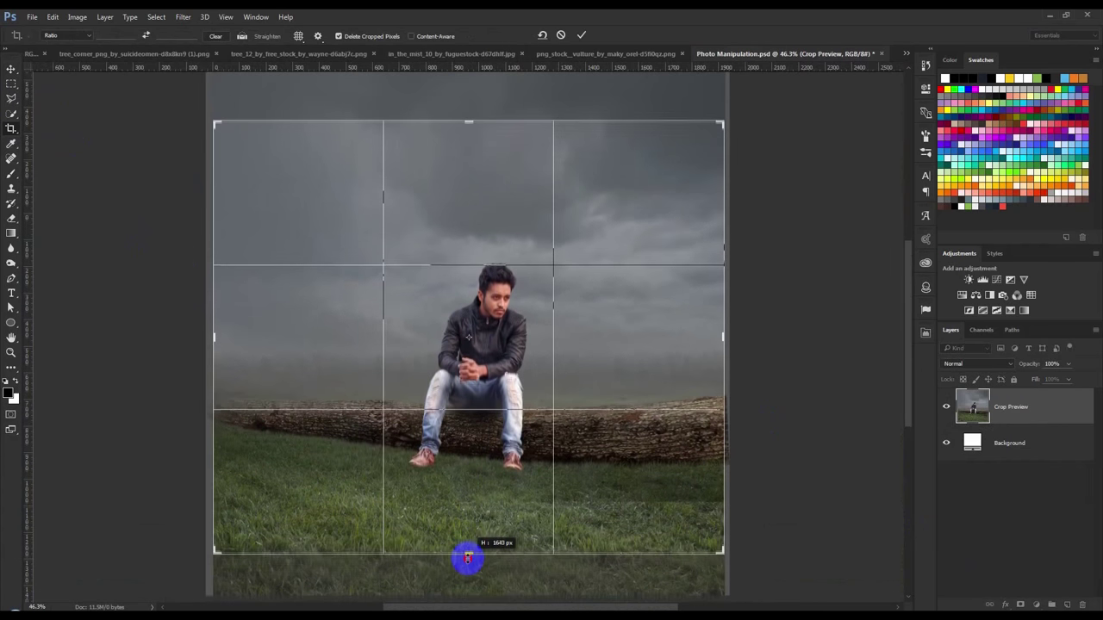
pyautogui.click(582, 36)
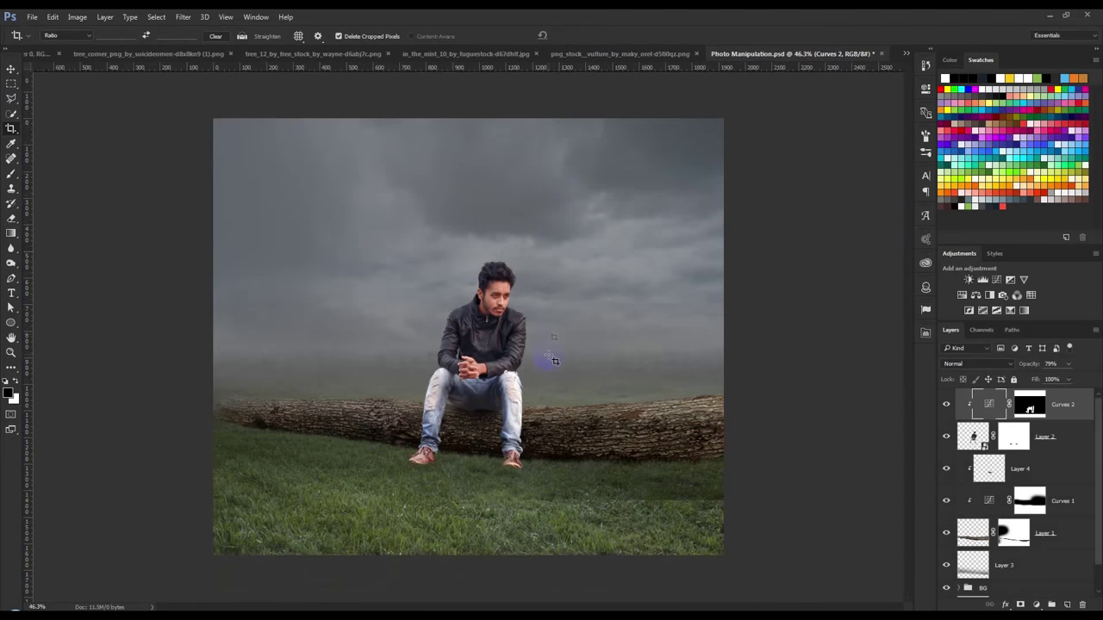
# Close the foggy in_the_mist photo and drag the vulture into the Photo Manipulation composite.
pyautogui.hotkey('ctrl', '0')
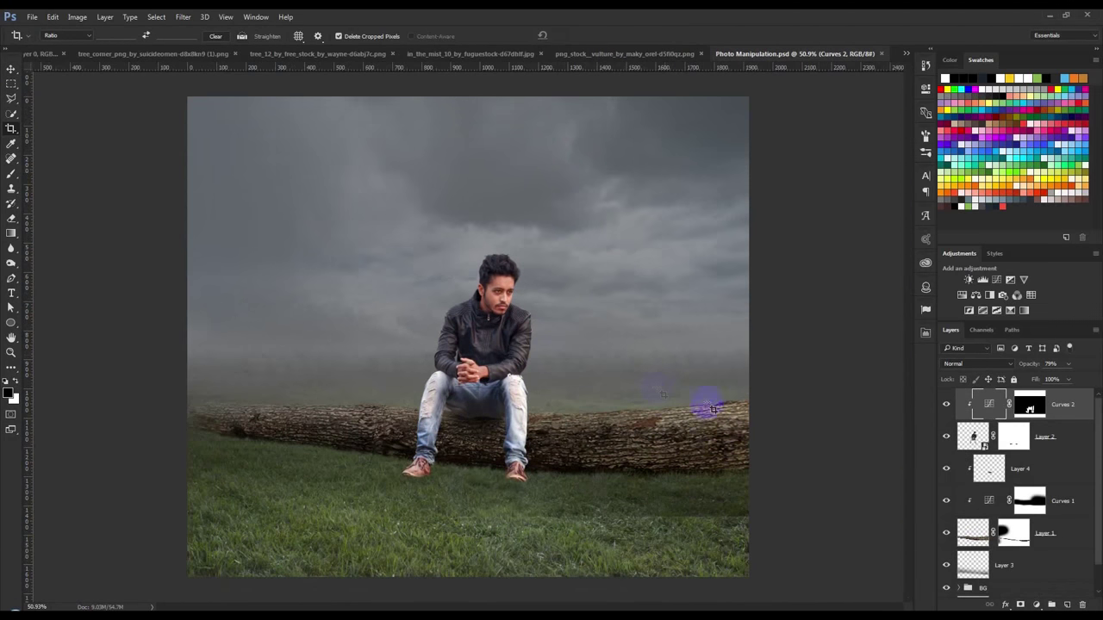
pyautogui.moveTo(59, 57)
pyautogui.mouseDown()
pyautogui.moveTo(155, 59)
pyautogui.moveTo(147, 49)
pyautogui.mouseUp()
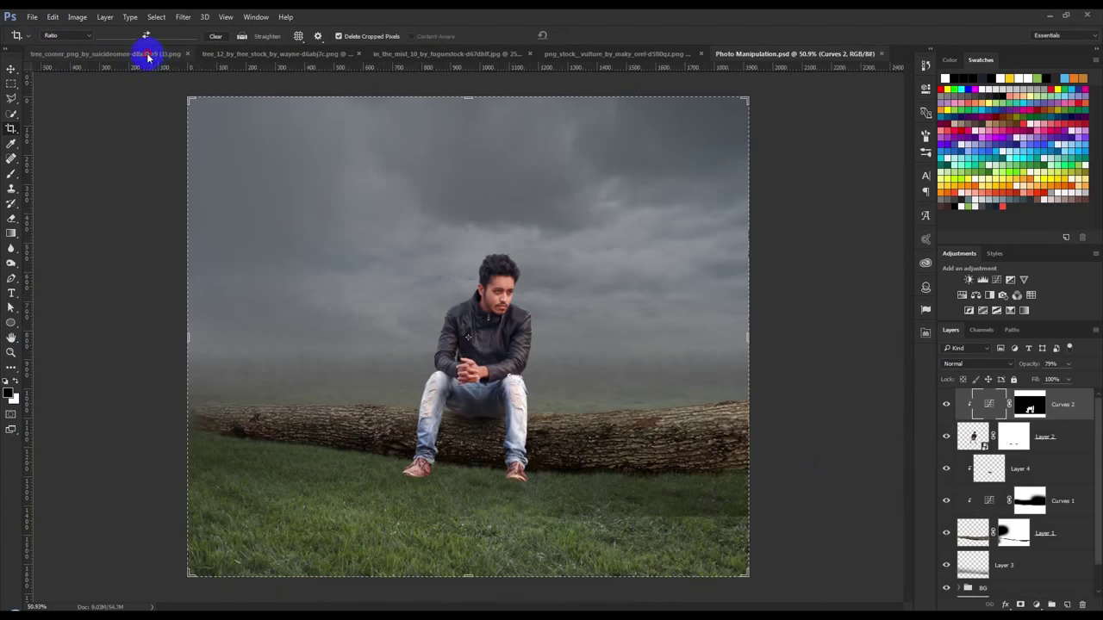
pyautogui.click(148, 55)
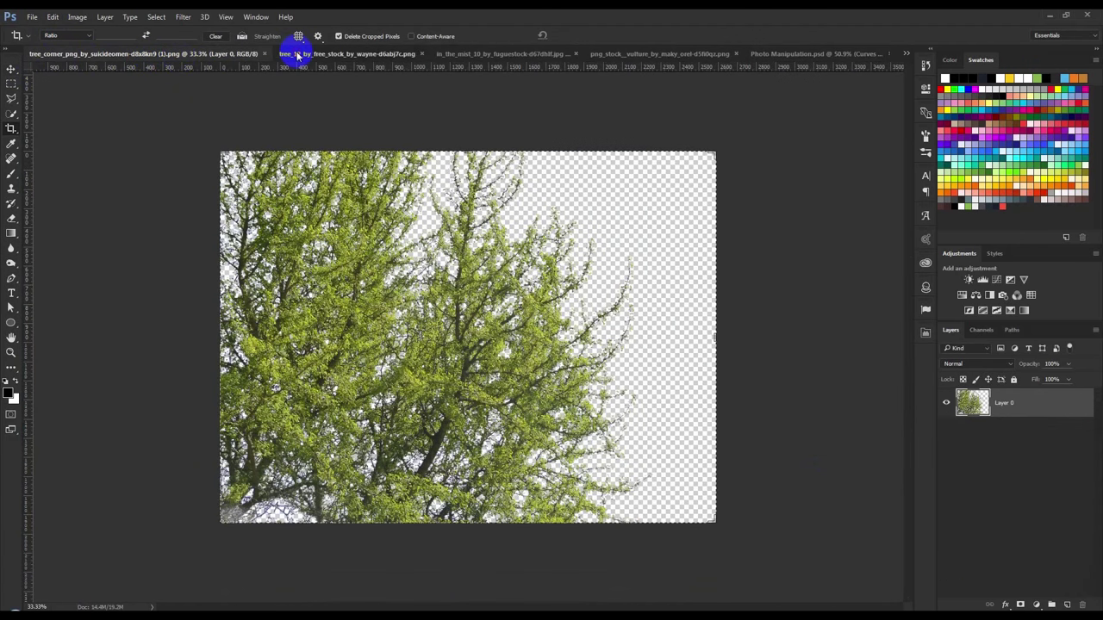
pyautogui.click(294, 53)
pyautogui.click(514, 55)
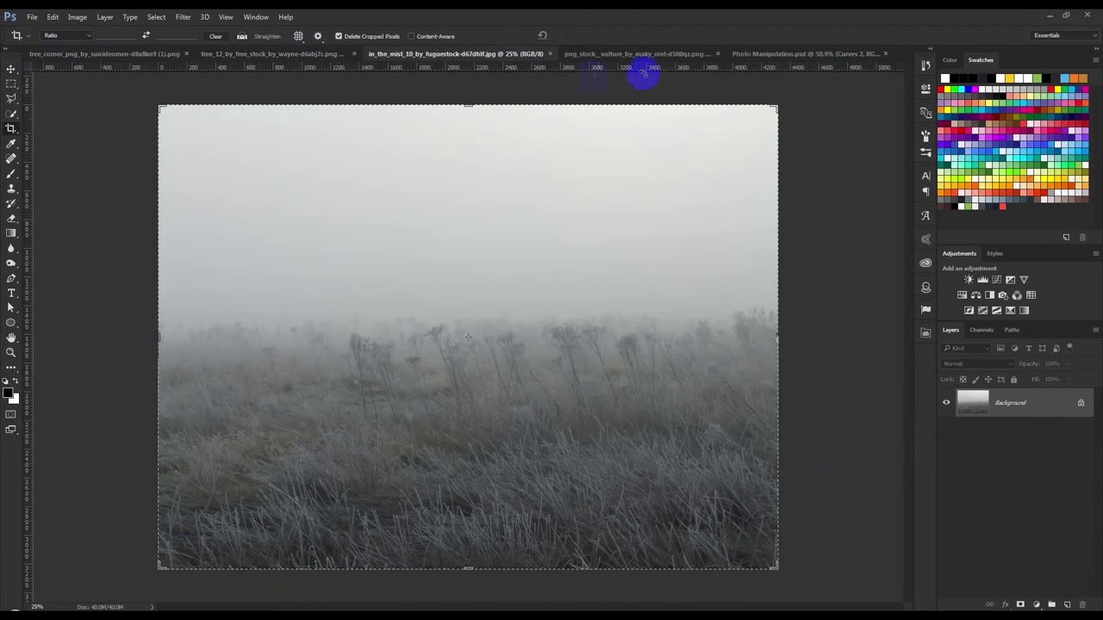
pyautogui.click(550, 53)
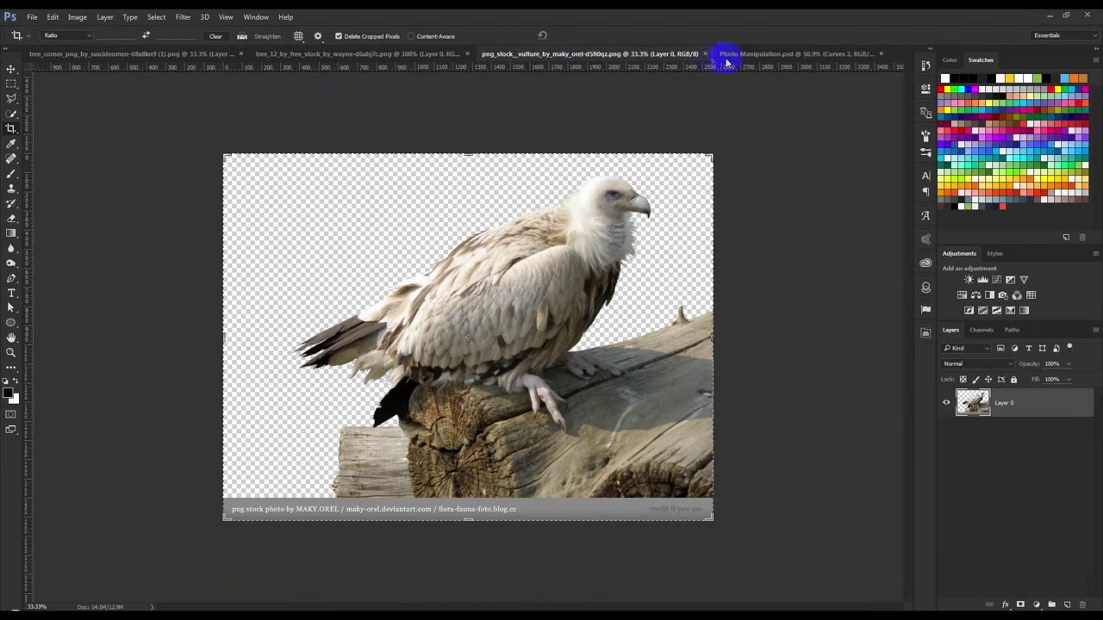
pyautogui.click(13, 71)
pyautogui.moveTo(561, 290)
pyautogui.mouseDown()
pyautogui.moveTo(788, 58)
pyautogui.moveTo(570, 287)
pyautogui.mouseUp()
# Scale the vulture to about 10%, tilt it about 9°, and perch it on the log left of the man.
pyautogui.hotkey('ctrl', 't')
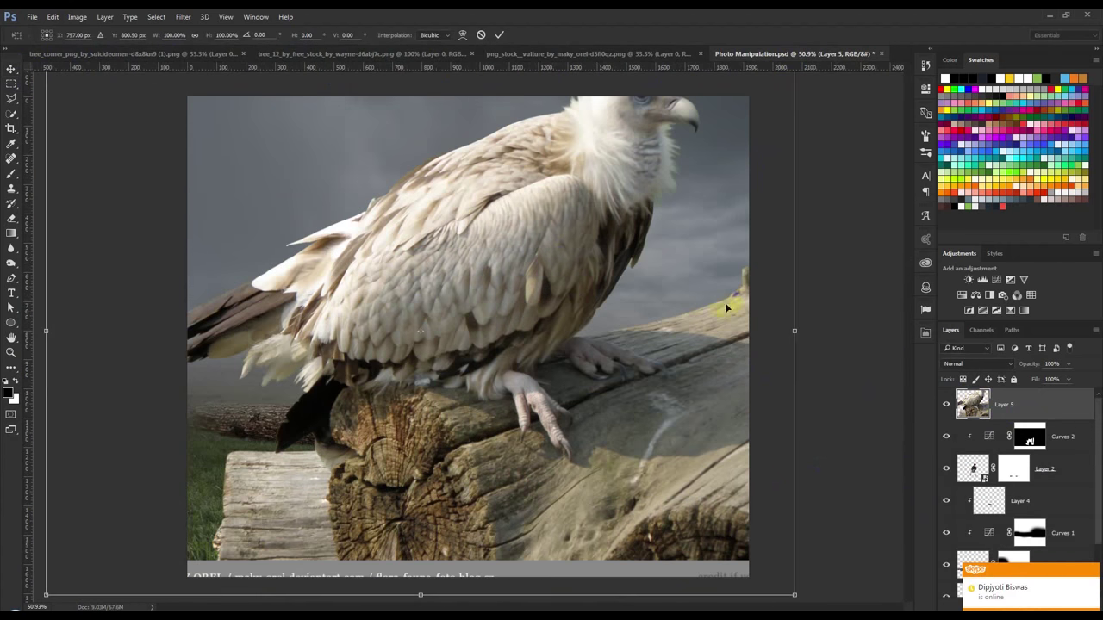
pyautogui.moveTo(791, 592)
pyautogui.mouseDown()
pyautogui.moveTo(628, 457)
pyautogui.moveTo(431, 344)
pyautogui.moveTo(731, 467)
pyautogui.moveTo(320, 458)
pyautogui.moveTo(315, 443)
pyautogui.mouseUp()
pyautogui.scroll(3, 431, 345)
pyautogui.scroll(3, 247, 448)
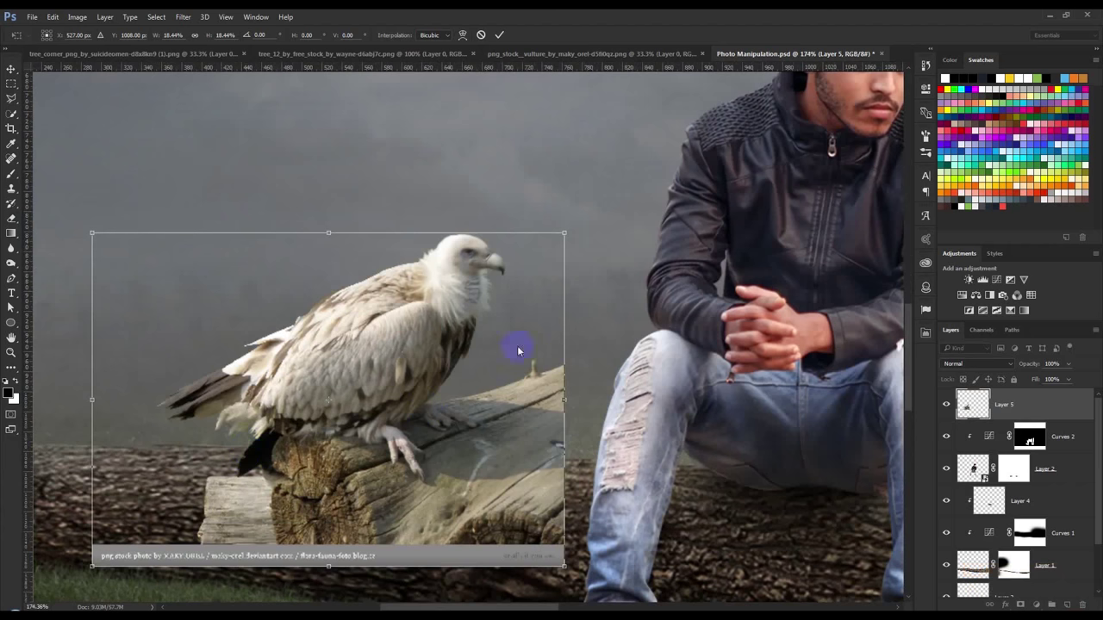
pyautogui.moveTo(563, 235); pyautogui.dragTo(345, 395)
pyautogui.moveTo(292, 471); pyautogui.dragTo(472, 427)
pyautogui.scroll(3, 383, 496)
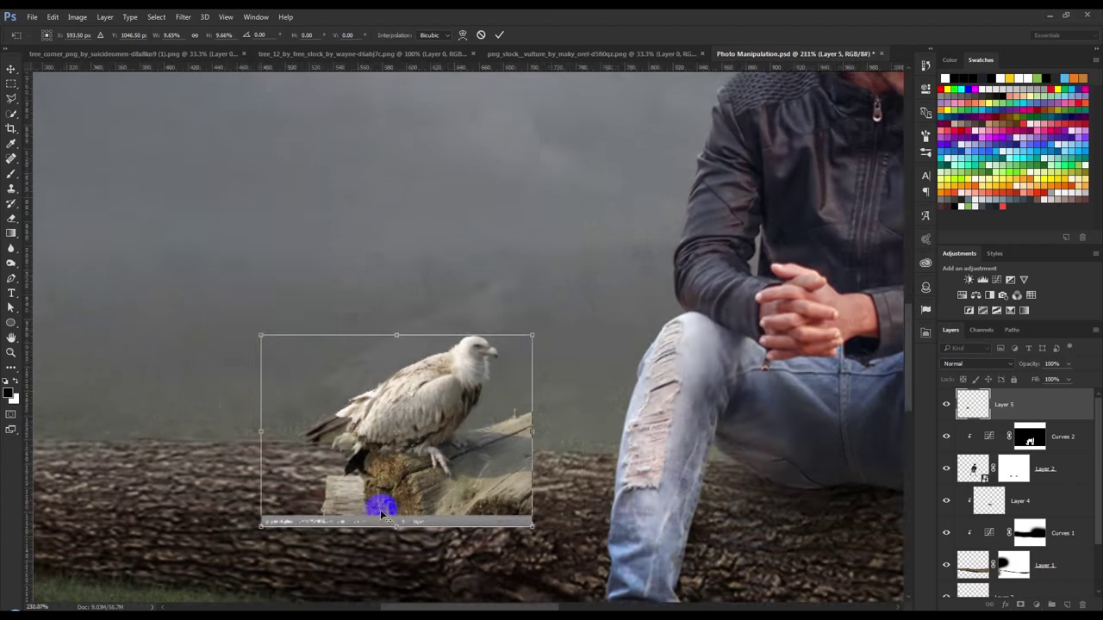
pyautogui.moveTo(703, 479); pyautogui.dragTo(714, 503)
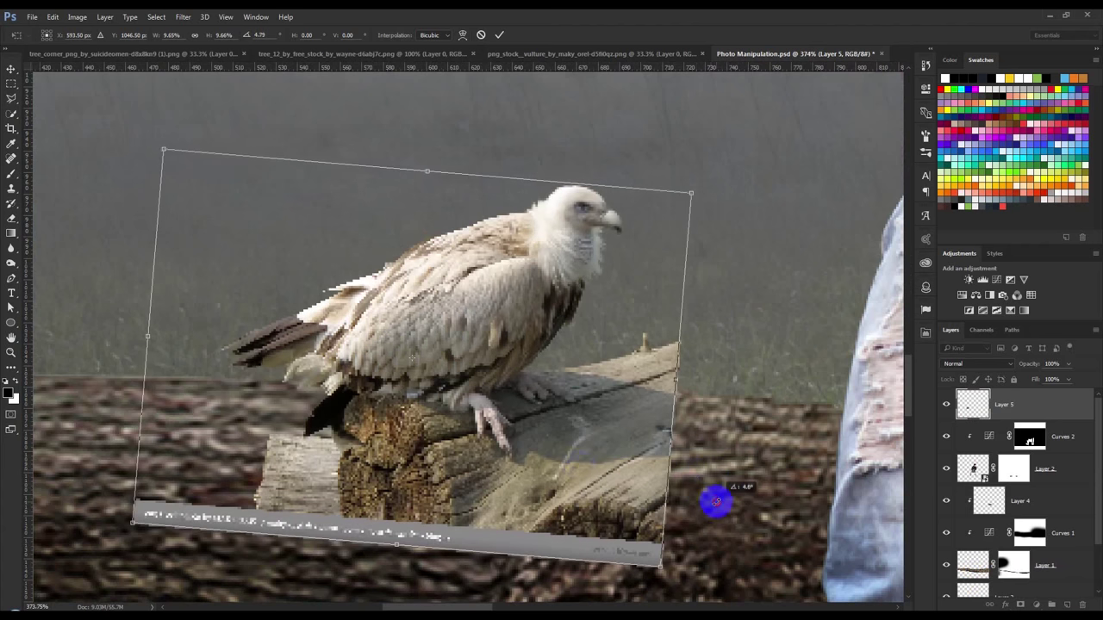
pyautogui.moveTo(529, 447); pyautogui.dragTo(581, 460)
pyautogui.moveTo(722, 481); pyautogui.dragTo(763, 492)
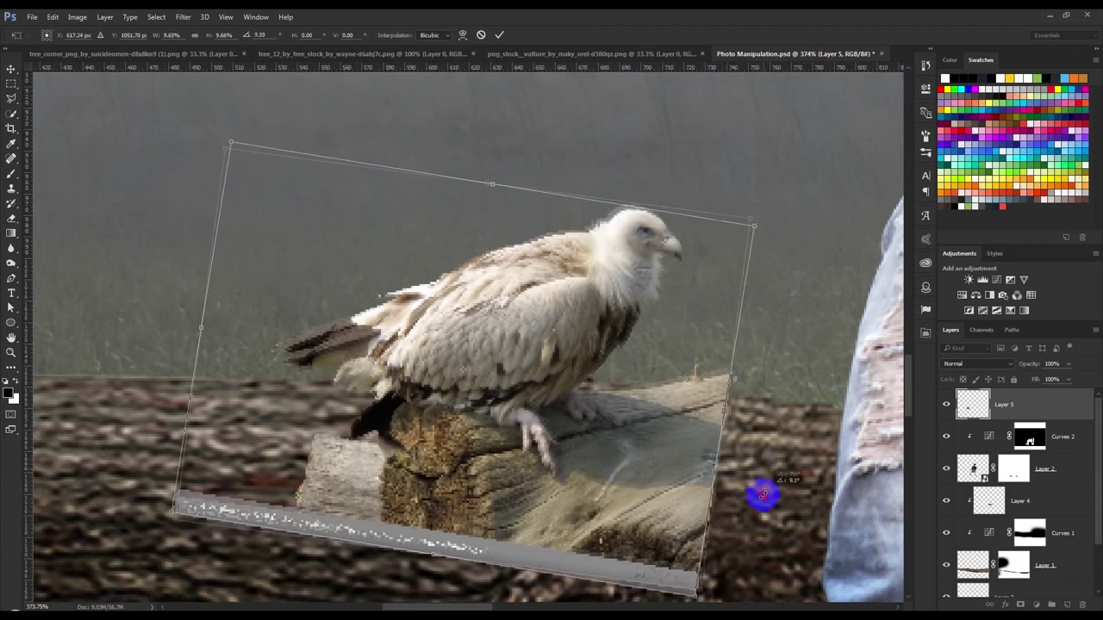
pyautogui.moveTo(591, 450); pyautogui.dragTo(591, 448)
pyautogui.doubleClick(590, 446)
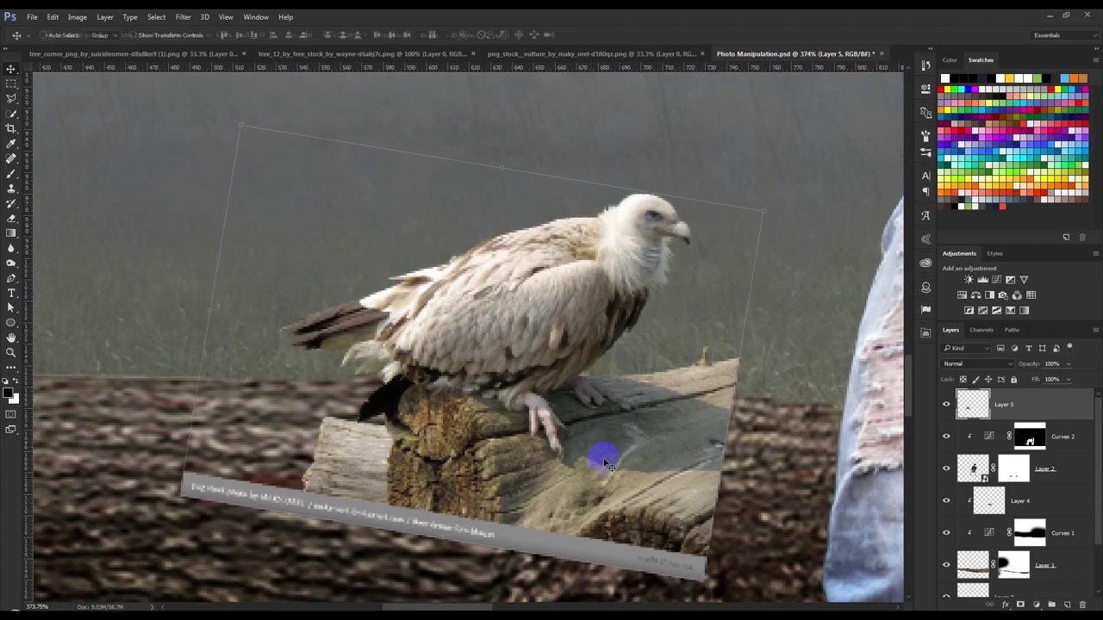
# Add a mask to the vulture layer and paint away the watermark banner and plank ends.
pyautogui.click(1021, 605)
pyautogui.scroll(2, 81, 330)
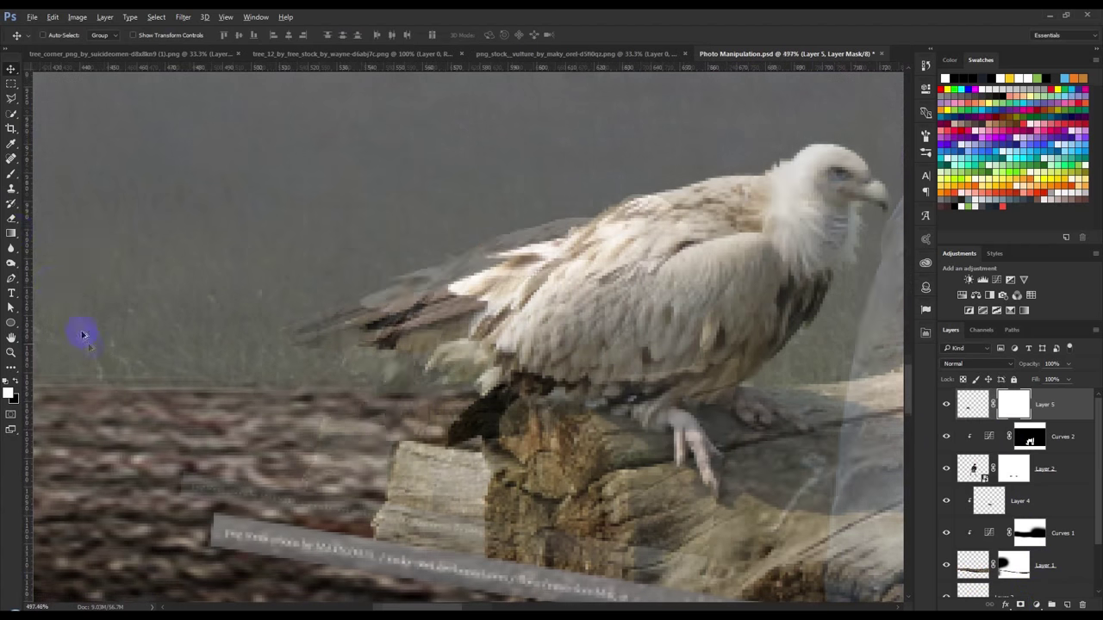
pyautogui.click(11, 175)
pyautogui.scroll(-2, 399, 291)
pyautogui.scroll(-2, 399, 290)
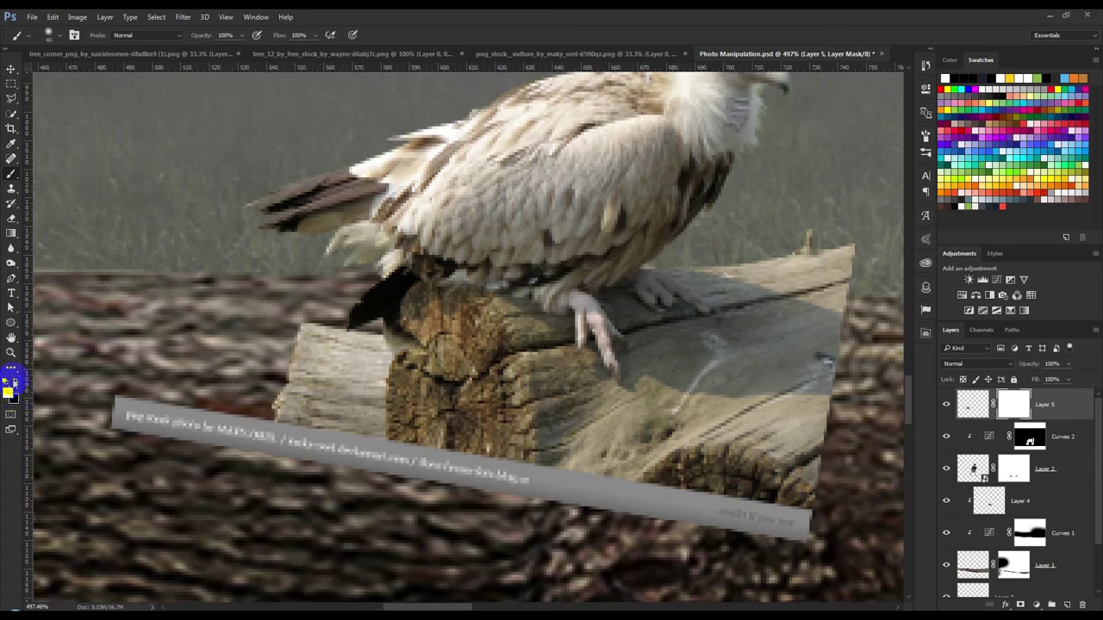
pyautogui.moveTo(237, 414)
pyautogui.mouseDown()
pyautogui.moveTo(270, 454)
pyautogui.moveTo(246, 414)
pyautogui.moveTo(287, 328)
pyautogui.moveTo(298, 412)
pyautogui.moveTo(371, 480)
pyautogui.moveTo(382, 401)
pyautogui.moveTo(344, 367)
pyautogui.moveTo(419, 332)
pyautogui.moveTo(406, 313)
pyautogui.moveTo(422, 300)
pyautogui.moveTo(483, 311)
pyautogui.moveTo(468, 335)
pyautogui.moveTo(492, 335)
pyautogui.moveTo(457, 394)
pyautogui.moveTo(512, 492)
pyautogui.moveTo(805, 542)
pyautogui.moveTo(682, 488)
pyautogui.moveTo(823, 455)
pyautogui.moveTo(854, 233)
pyautogui.moveTo(808, 264)
pyautogui.moveTo(685, 266)
pyautogui.mouseUp()
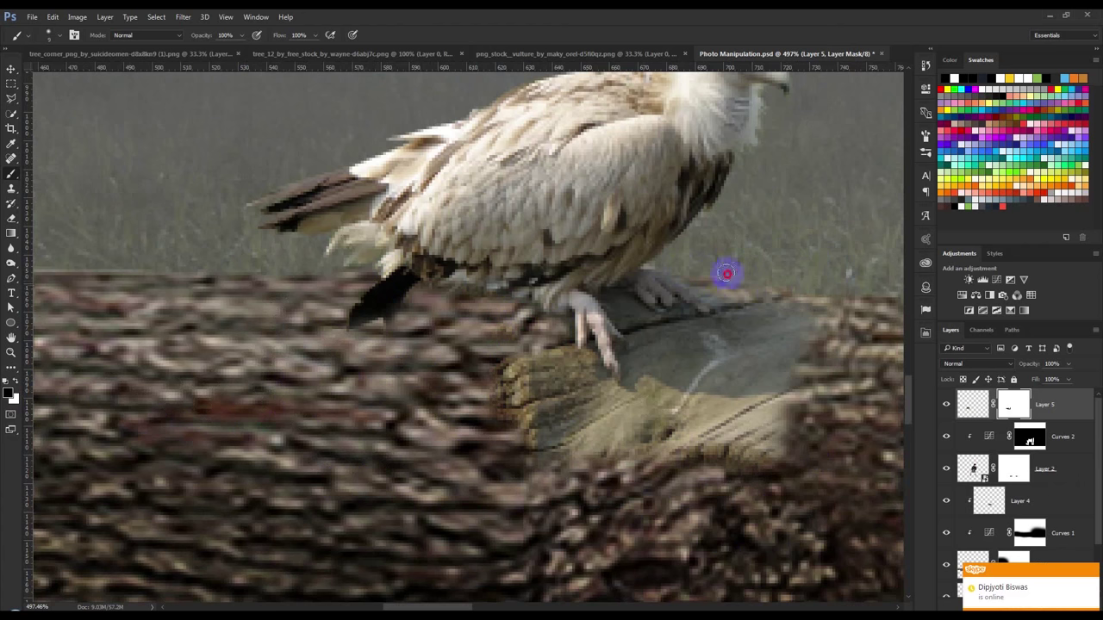
pyautogui.moveTo(818, 336)
pyautogui.mouseDown()
pyautogui.moveTo(727, 307)
pyautogui.moveTo(800, 357)
pyautogui.moveTo(790, 423)
pyautogui.moveTo(603, 458)
pyautogui.moveTo(517, 397)
pyautogui.moveTo(583, 371)
pyautogui.moveTo(652, 416)
pyautogui.moveTo(727, 387)
pyautogui.moveTo(655, 397)
pyautogui.moveTo(717, 363)
pyautogui.mouseUp()
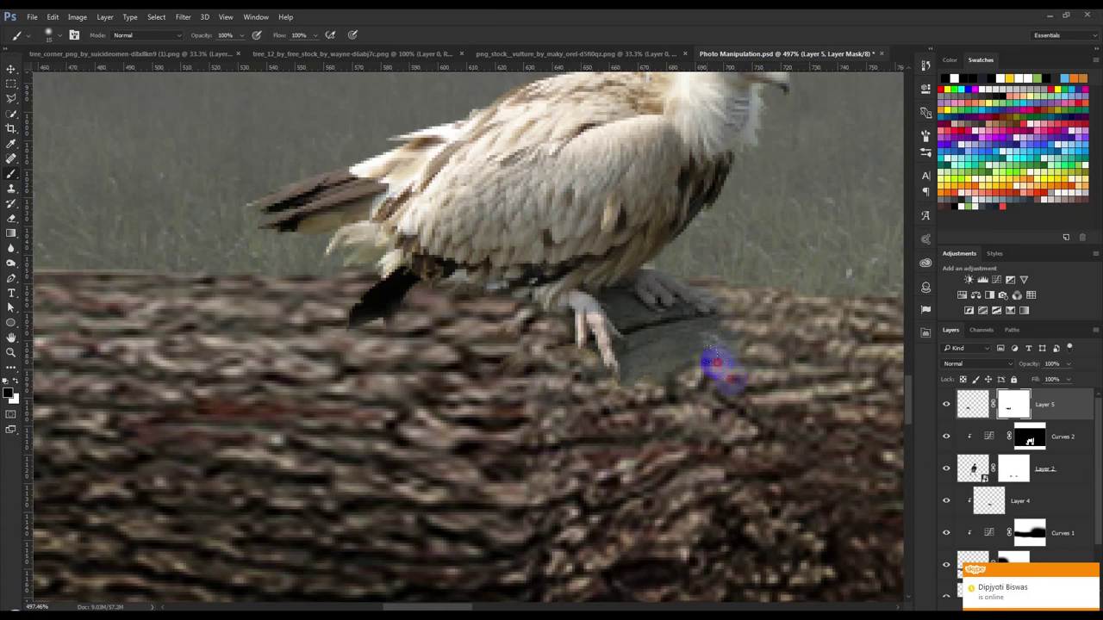
# At a lower 34% brush opacity, softly mask the plank around the vulture's feet.
pyautogui.click(668, 345)
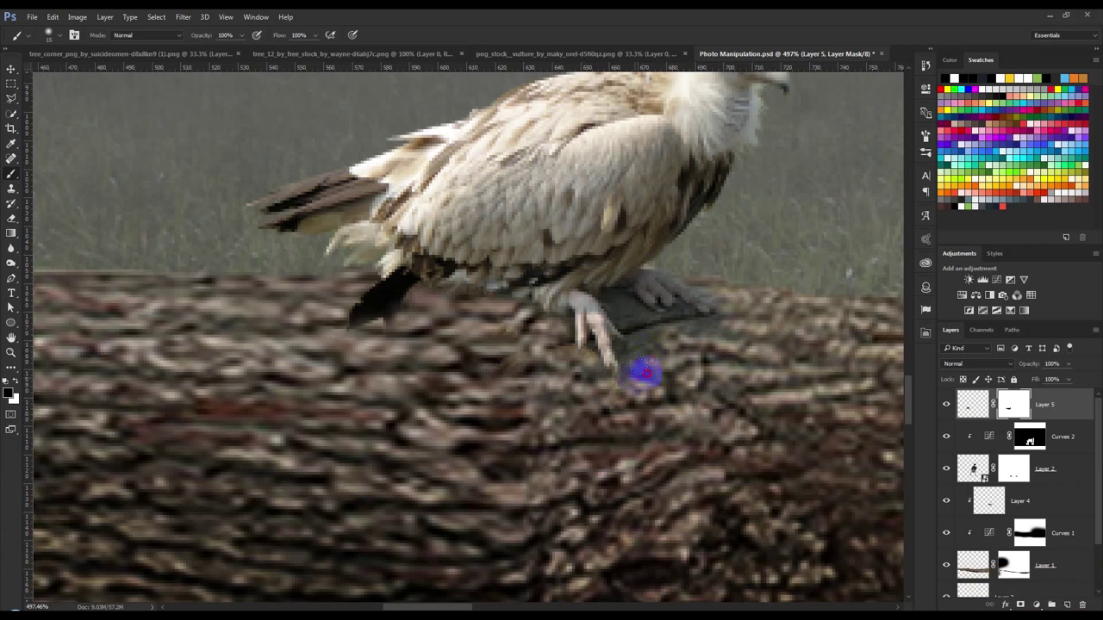
pyautogui.moveTo(646, 331); pyautogui.dragTo(684, 336)
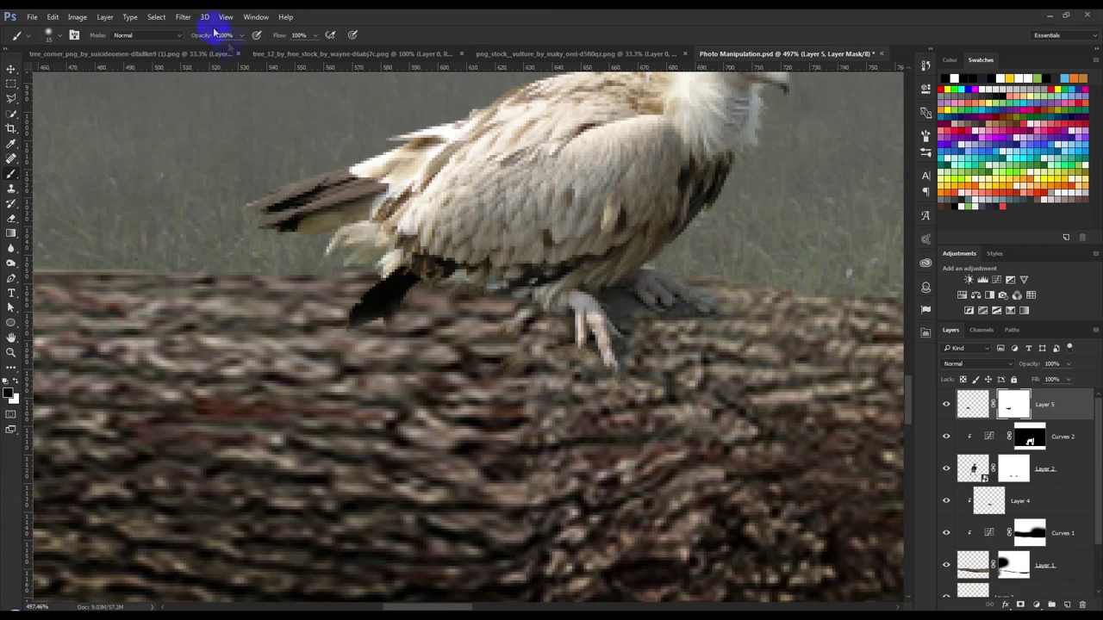
pyautogui.moveTo(205, 40); pyautogui.dragTo(178, 41)
pyautogui.moveTo(637, 327)
pyautogui.mouseDown()
pyautogui.moveTo(611, 305)
pyautogui.moveTo(653, 326)
pyautogui.mouseUp()
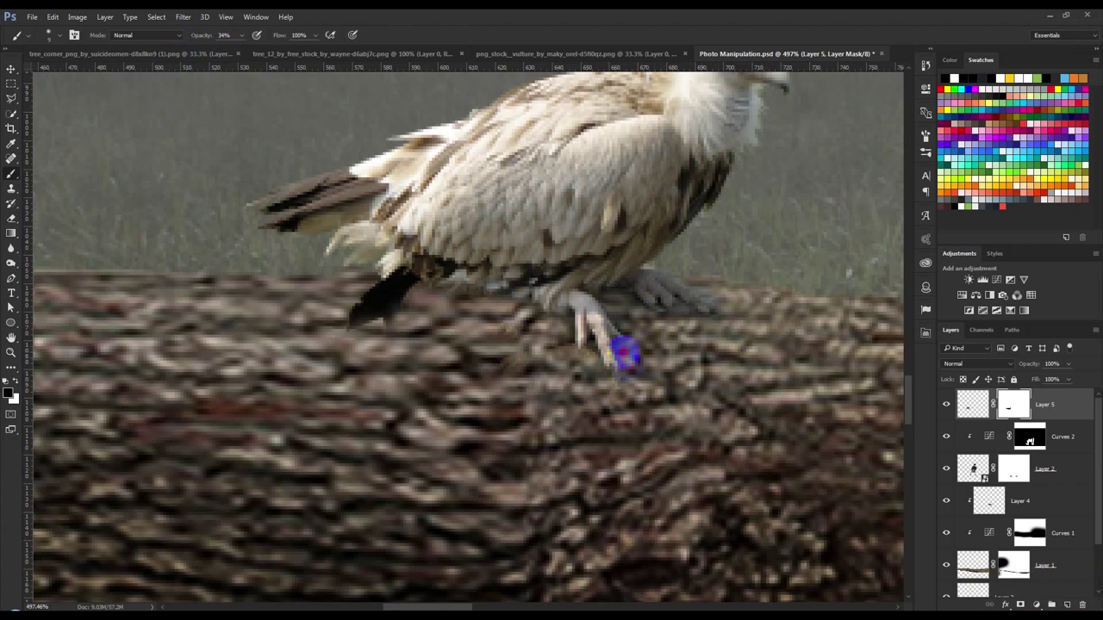
pyautogui.scroll(-10, 491, 339)
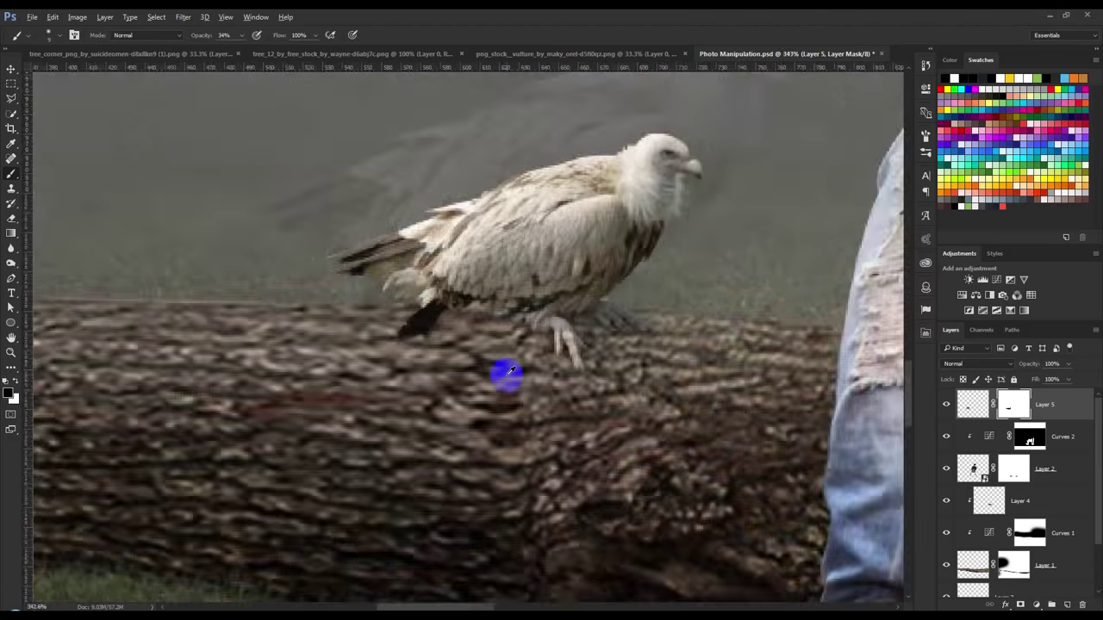
pyautogui.scroll(3, 503, 401)
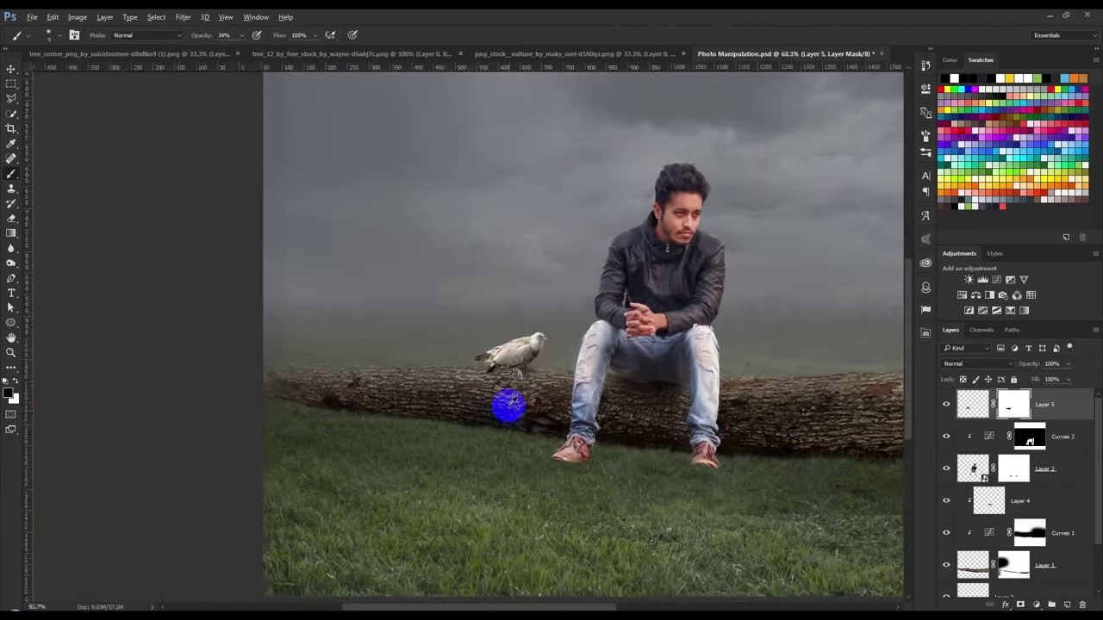
pyautogui.click(11, 69)
pyautogui.scroll(2, 569, 351)
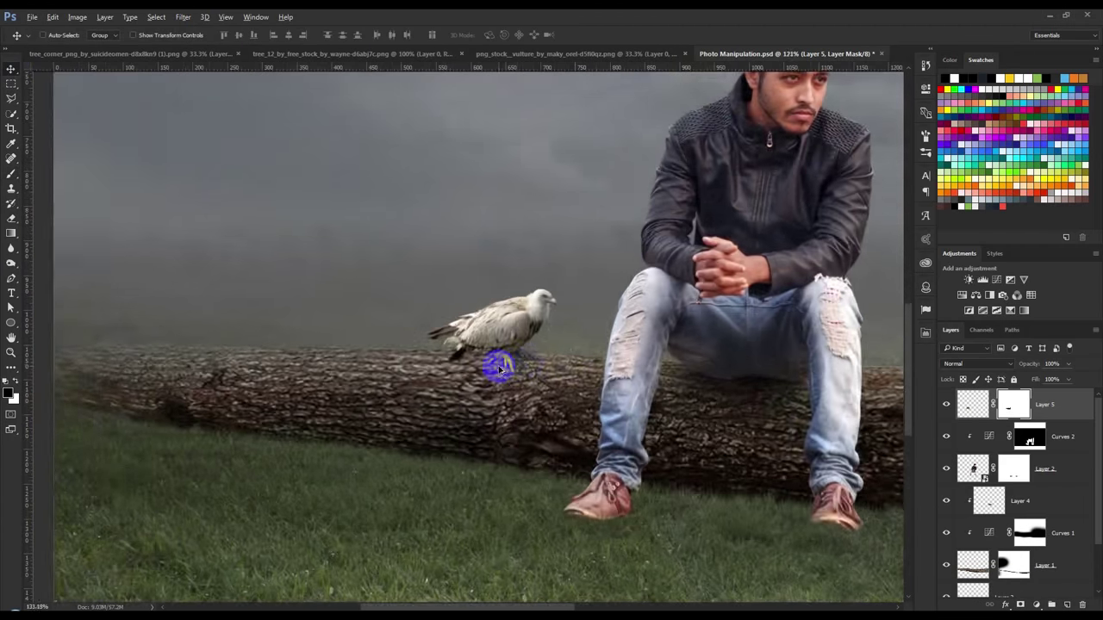
# Duplicate the vulture as a Smart Object, fill its silhouette black, and place it below Layer 5.
pyautogui.scroll(3, 497, 365)
pyautogui.hotkey('ctrl', 'j')
pyautogui.rightClick(1043, 413)
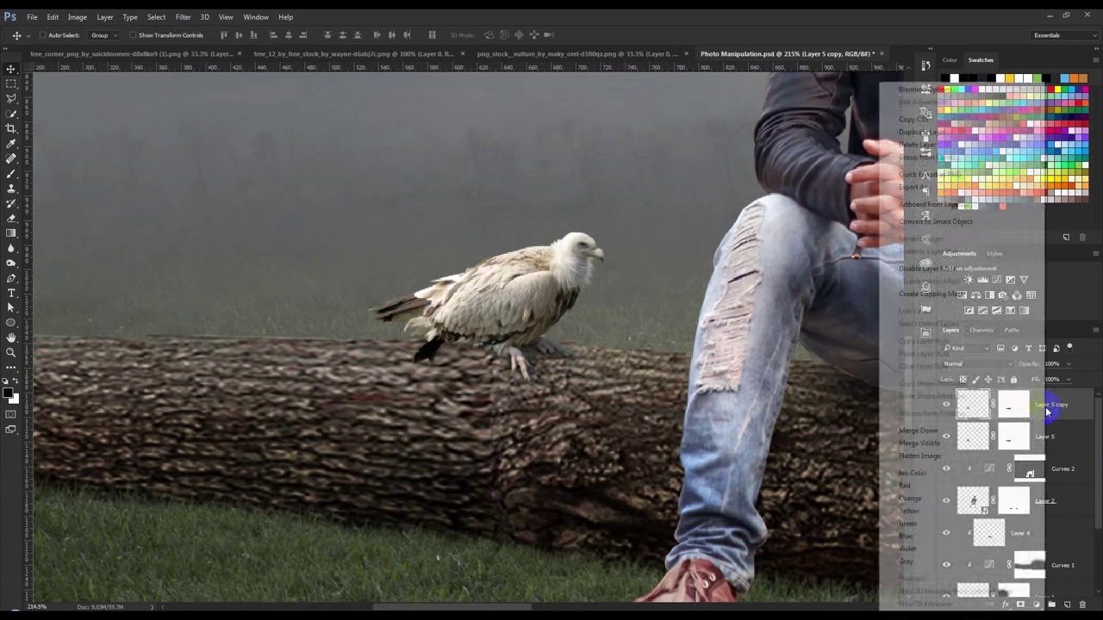
pyautogui.click(922, 222)
pyautogui.rightClick(1017, 408)
pyautogui.click(948, 284)
pyautogui.click(976, 415)
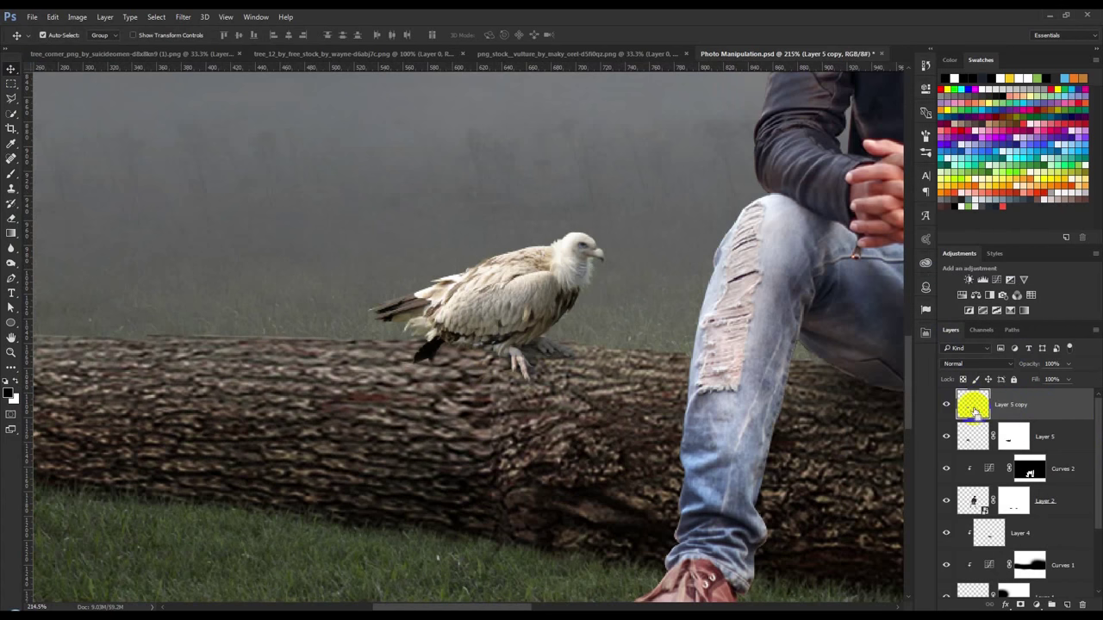
pyautogui.hotkey('alt', 'BackSpace')
pyautogui.hotkey('ctrl', 'd')
pyautogui.moveTo(972, 404); pyautogui.dragTo(1004, 448)
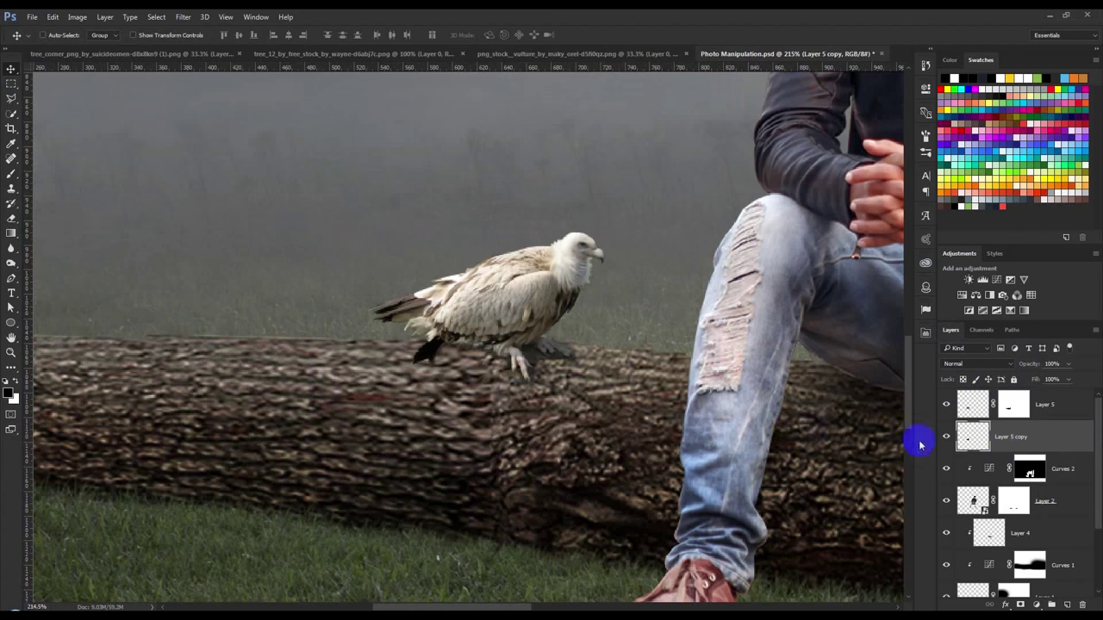
# Flip and skew the black silhouette into a shadow lying across the log.
pyautogui.hotkey('ctrl', 't')
pyautogui.moveTo(472, 235)
pyautogui.mouseDown()
pyautogui.moveTo(546, 414)
pyautogui.moveTo(554, 382)
pyautogui.mouseUp()
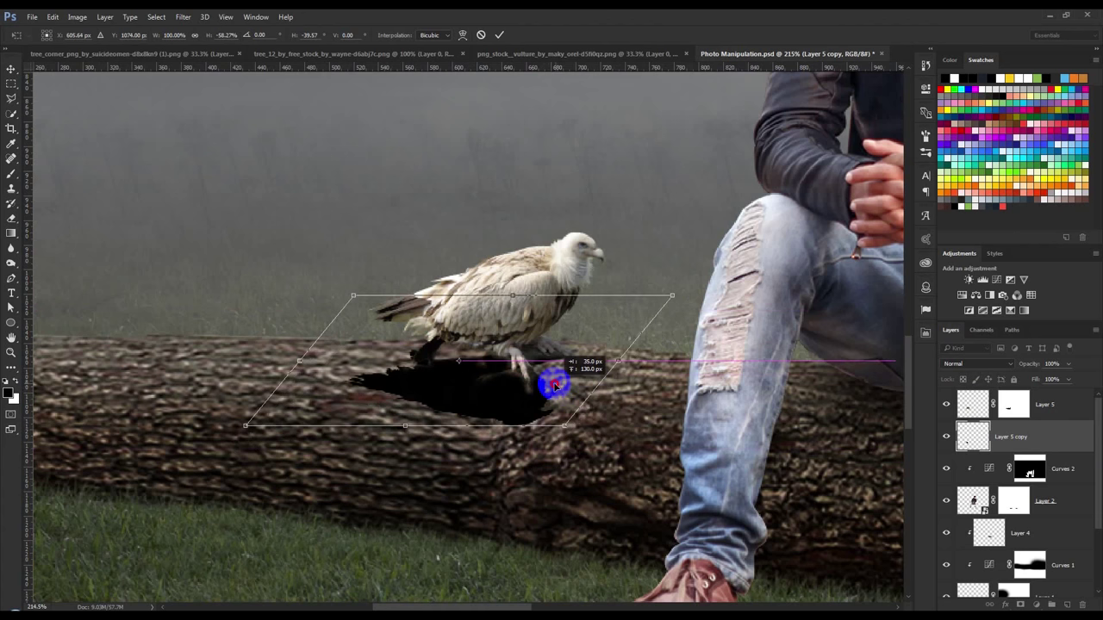
pyautogui.doubleClick(561, 339)
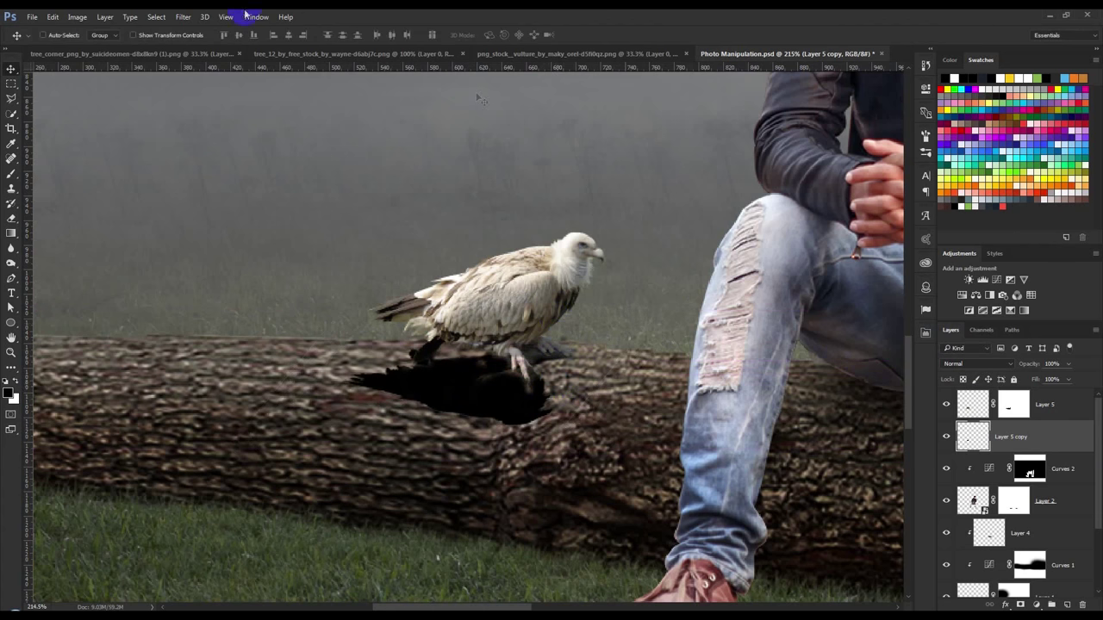
pyautogui.click(180, 21)
pyautogui.moveTo(250, 143)
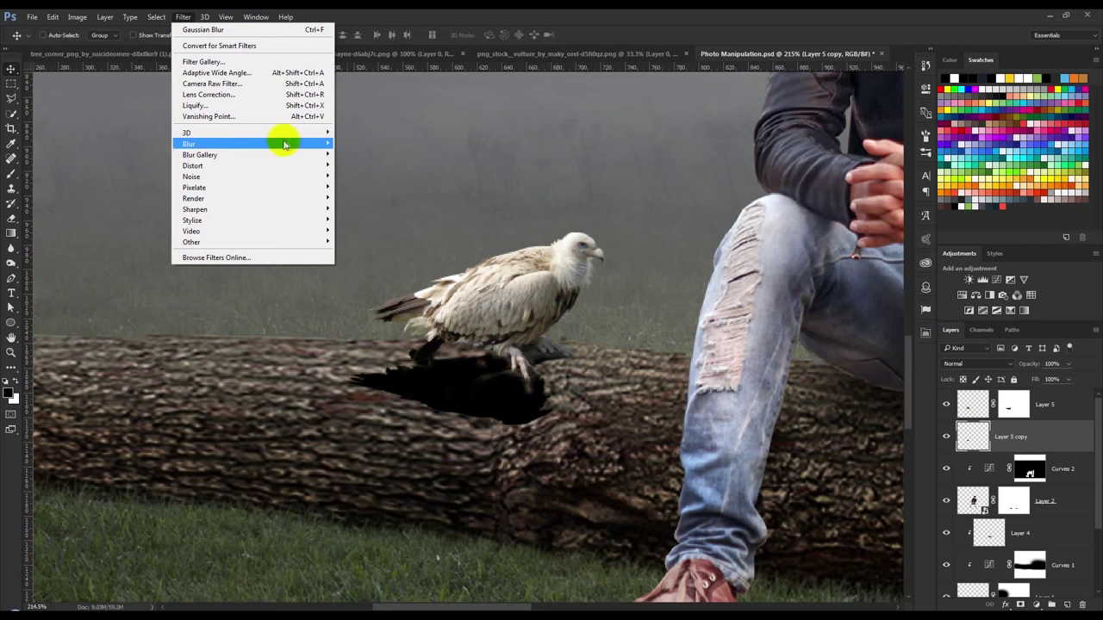
# Give the vulture shadow a 2.7 px Gaussian Blur and Normal blending at about 60% opacity.
pyautogui.click(358, 186)
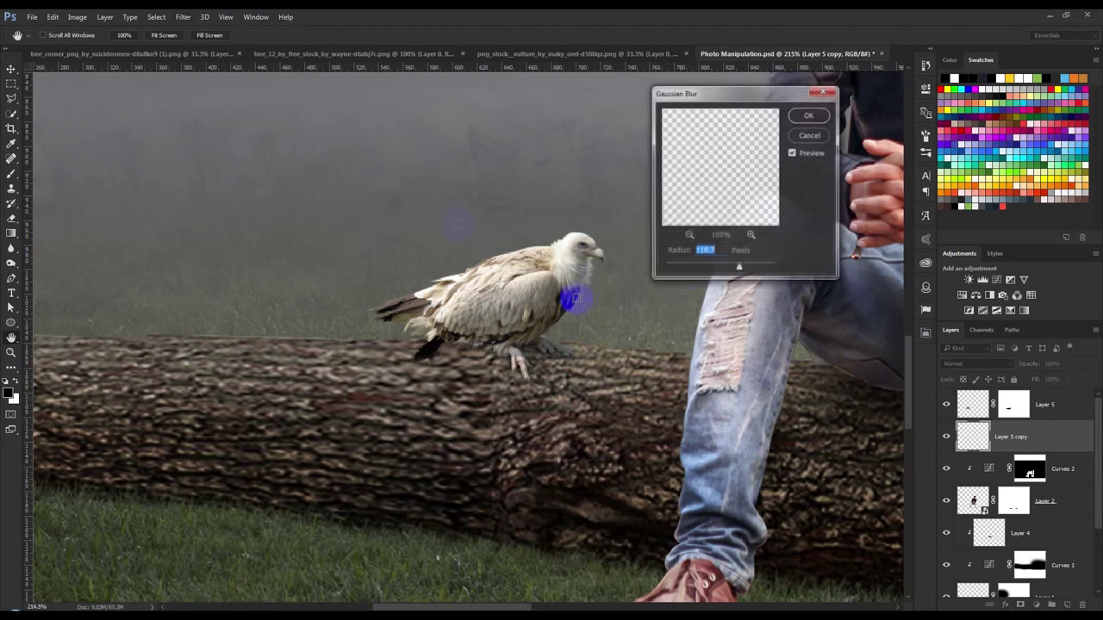
pyautogui.click(680, 269)
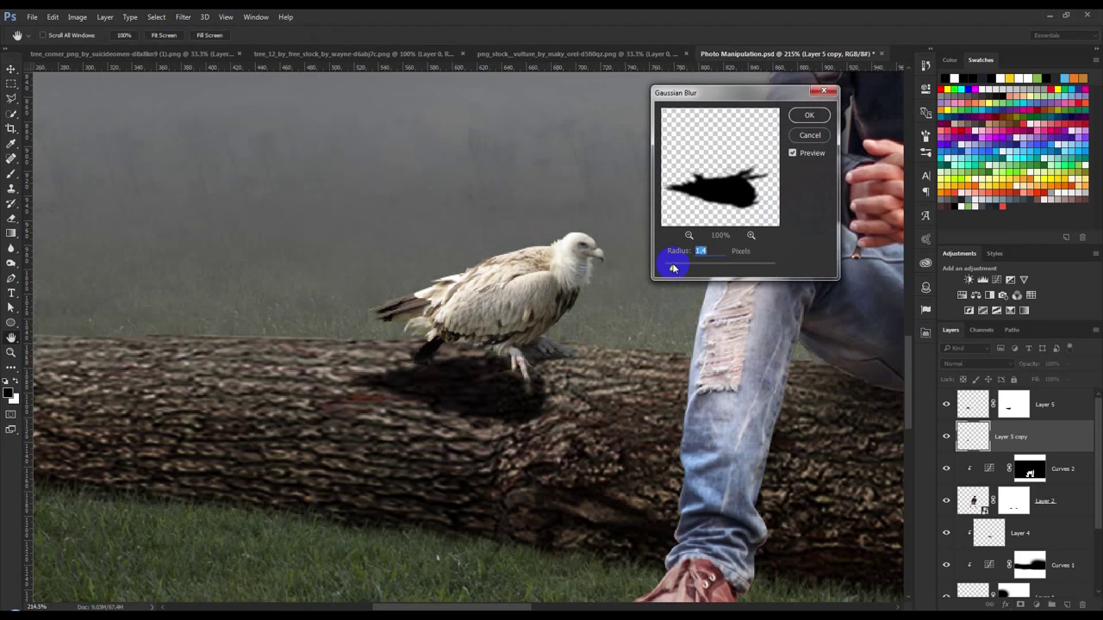
pyautogui.click(814, 117)
pyautogui.moveTo(1030, 364); pyautogui.dragTo(1004, 365)
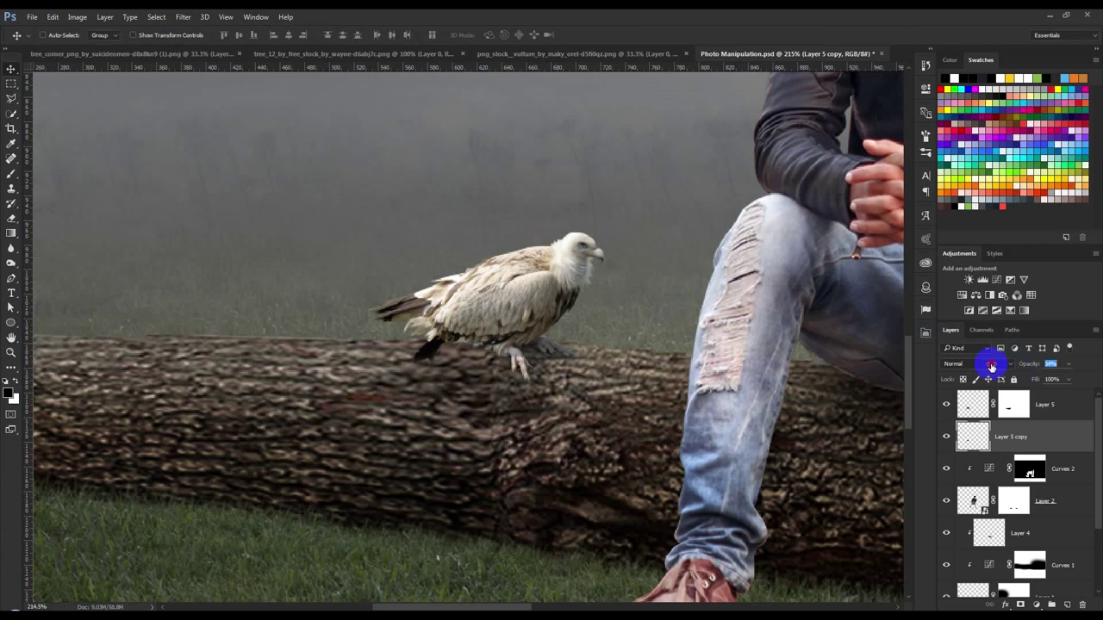
pyautogui.click(1003, 363)
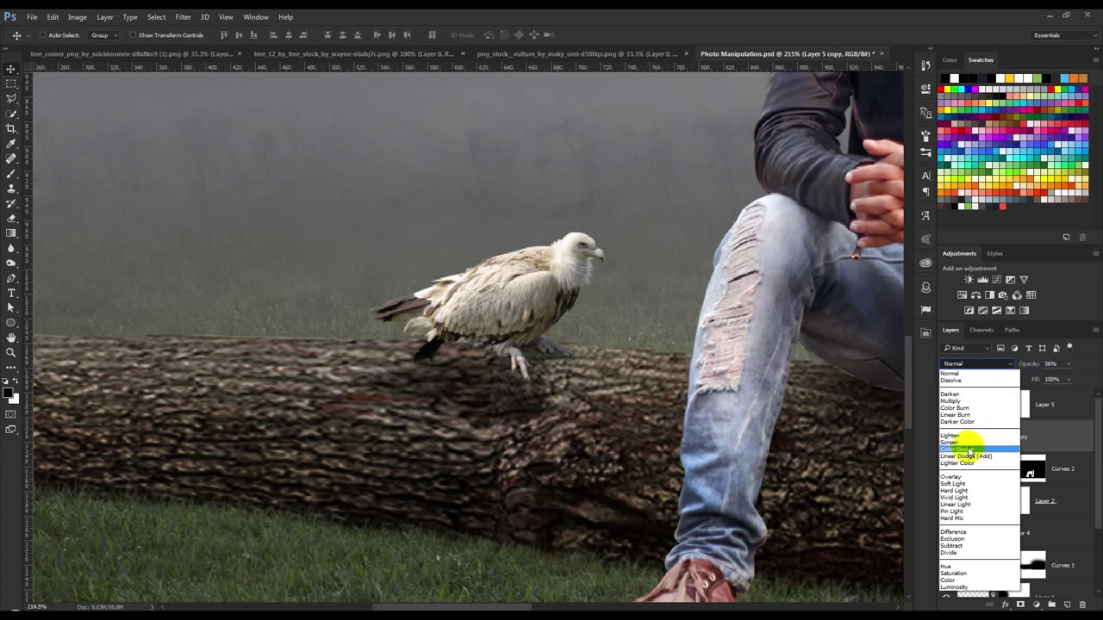
pyautogui.click(962, 483)
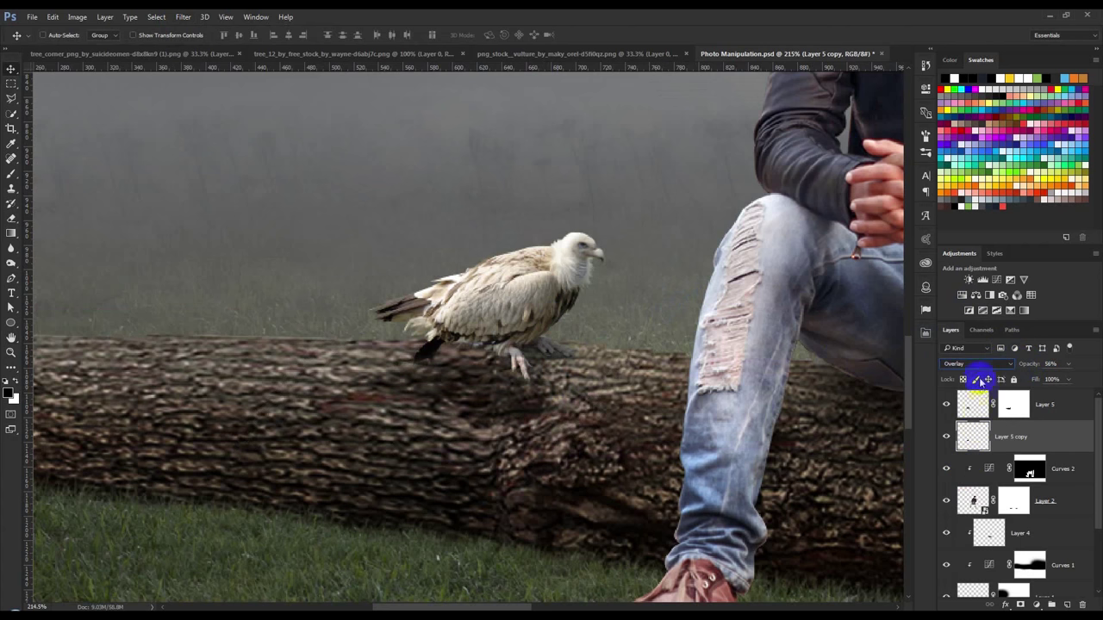
pyautogui.scroll(1, 970, 365)
pyautogui.moveTo(1045, 366); pyautogui.dragTo(1097, 371)
pyautogui.click(991, 371)
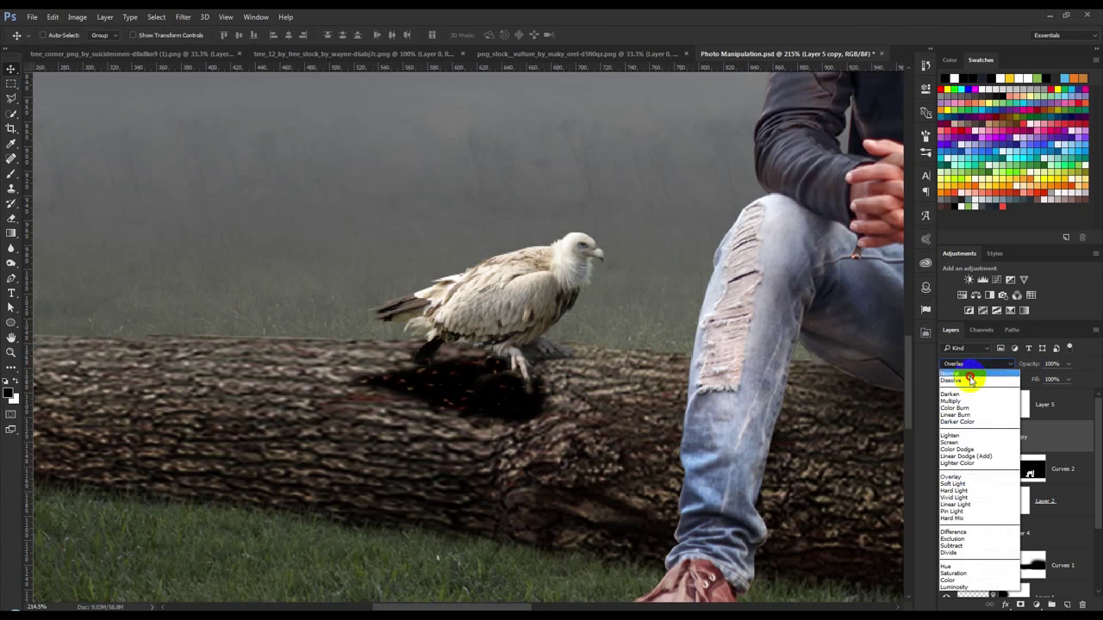
pyautogui.moveTo(1030, 366); pyautogui.dragTo(1017, 366)
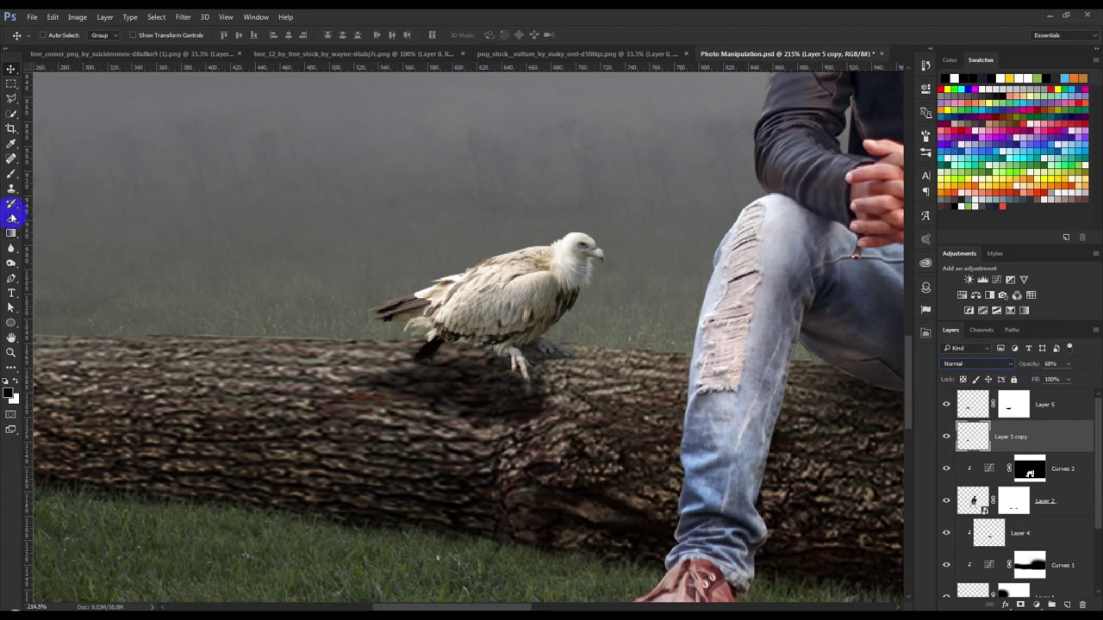
# Erase parts of the vulture's shadow on the log in Layer 5 copy.
pyautogui.moveTo(11, 219); pyautogui.dragTo(47, 218)
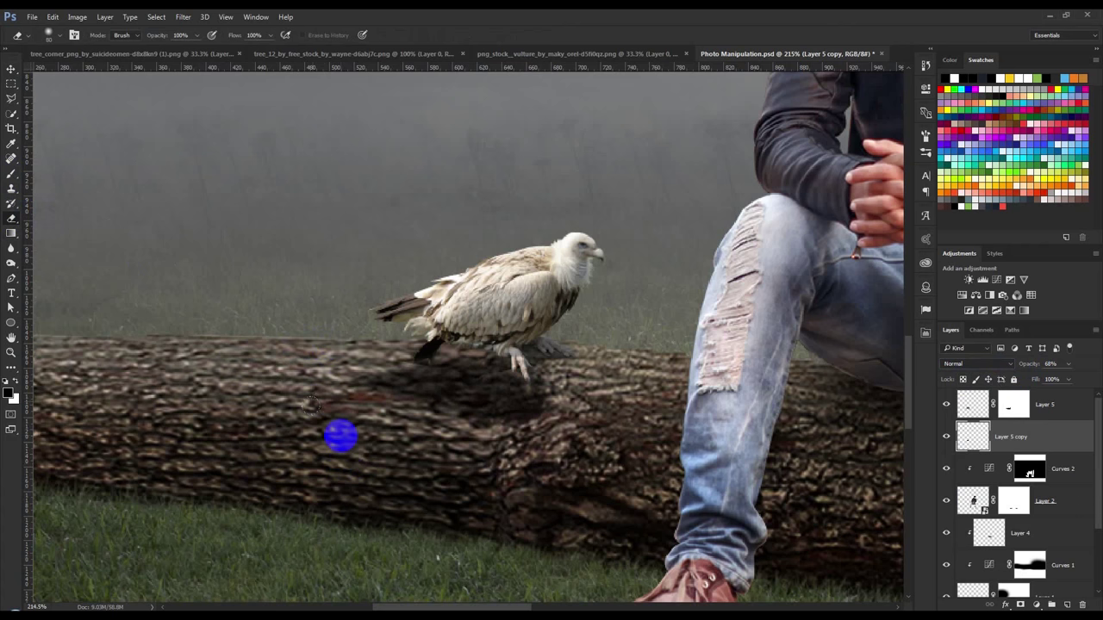
pyautogui.moveTo(372, 413); pyautogui.dragTo(480, 420)
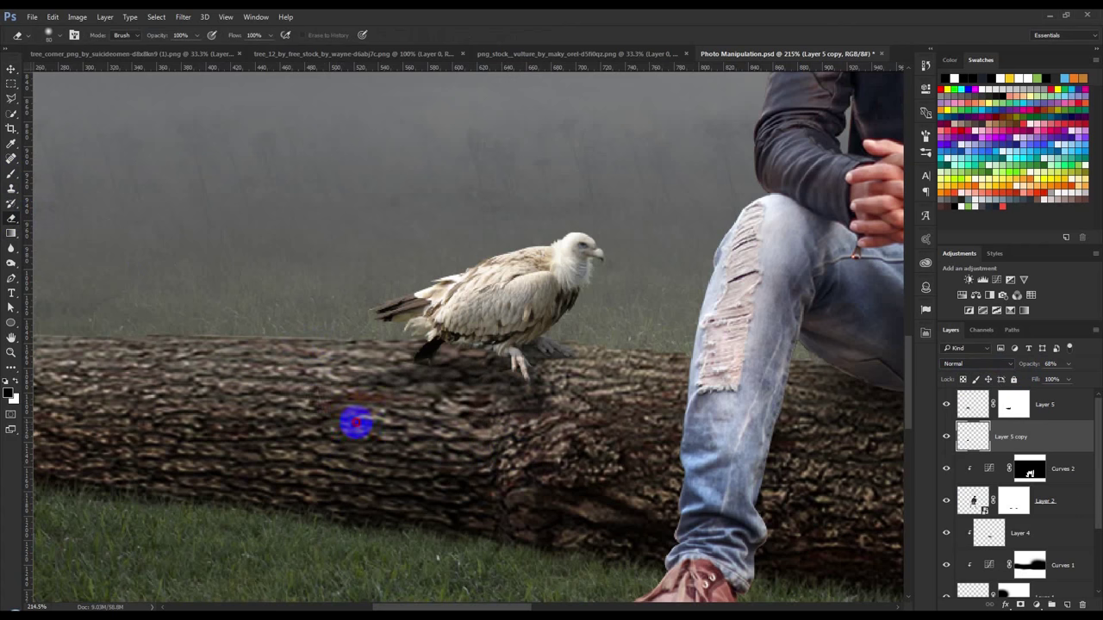
pyautogui.moveTo(367, 463); pyautogui.dragTo(431, 476)
pyautogui.scroll(-5, 515, 461)
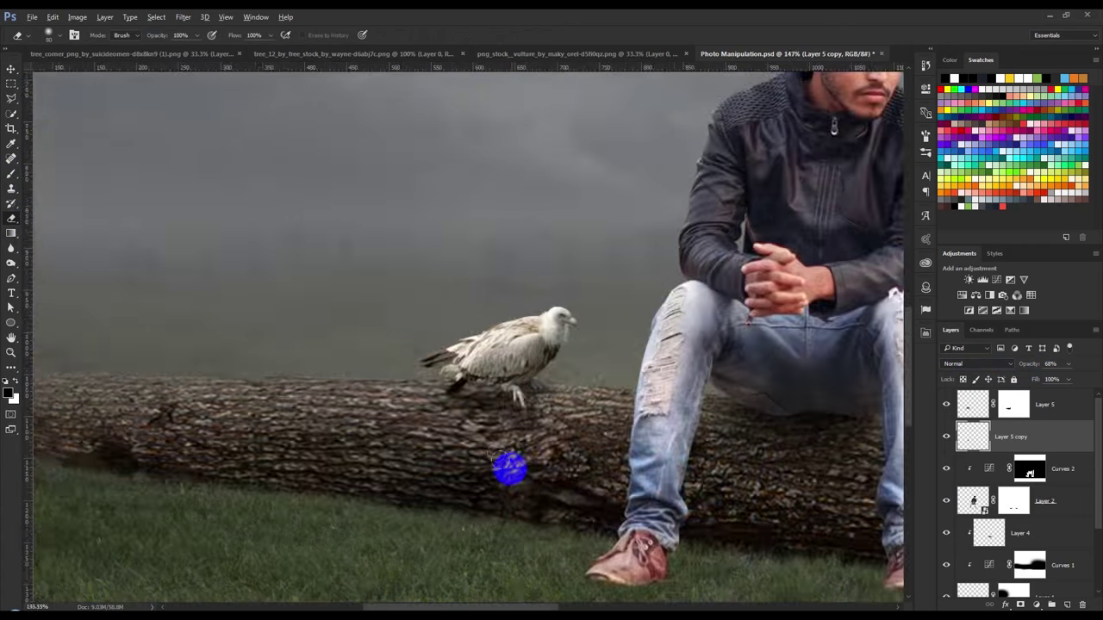
pyautogui.scroll(-3, 1028, 532)
# Erase on the Curves 1 mask to darken the log beneath and left of the vulture.
pyautogui.click(1013, 504)
pyautogui.click(1030, 472)
pyautogui.scroll(5, 511, 420)
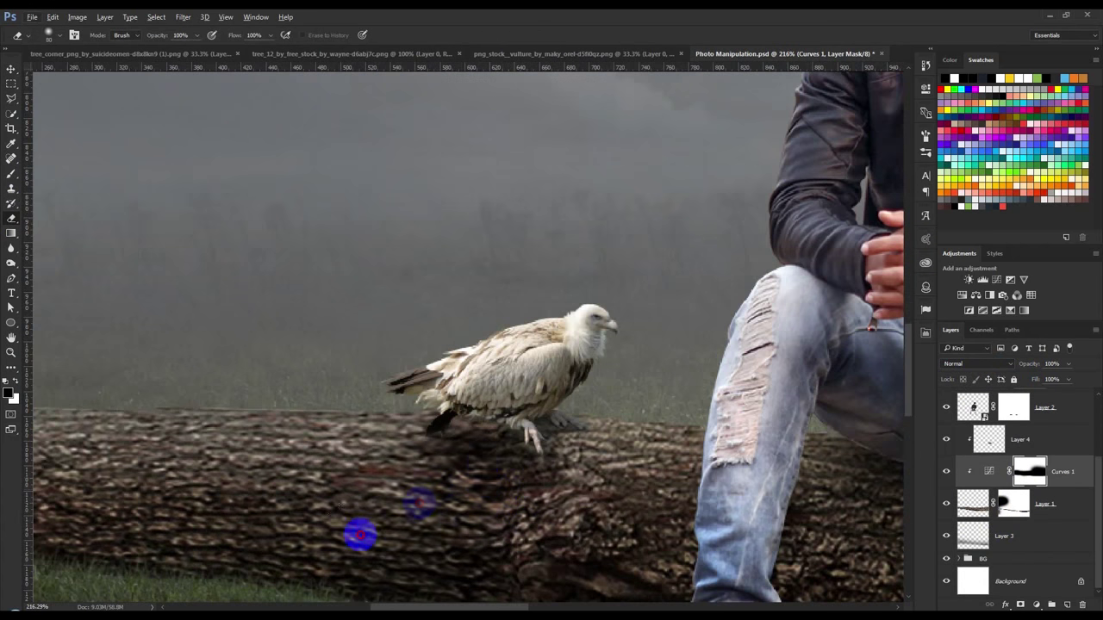
pyautogui.moveTo(356, 529); pyautogui.dragTo(452, 513)
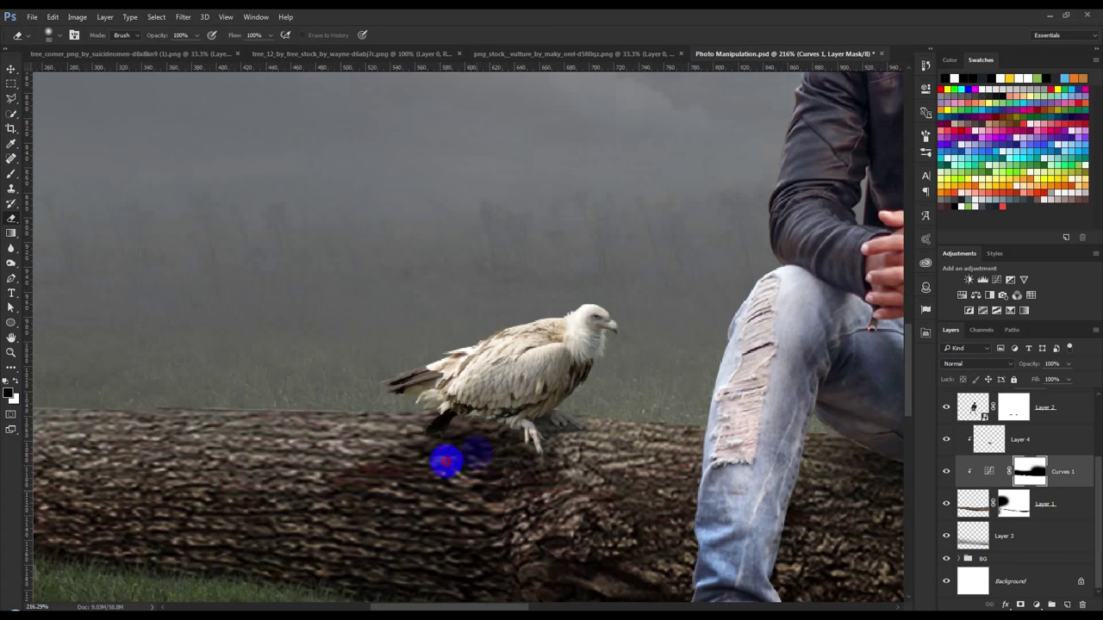
pyautogui.moveTo(451, 458); pyautogui.dragTo(399, 504)
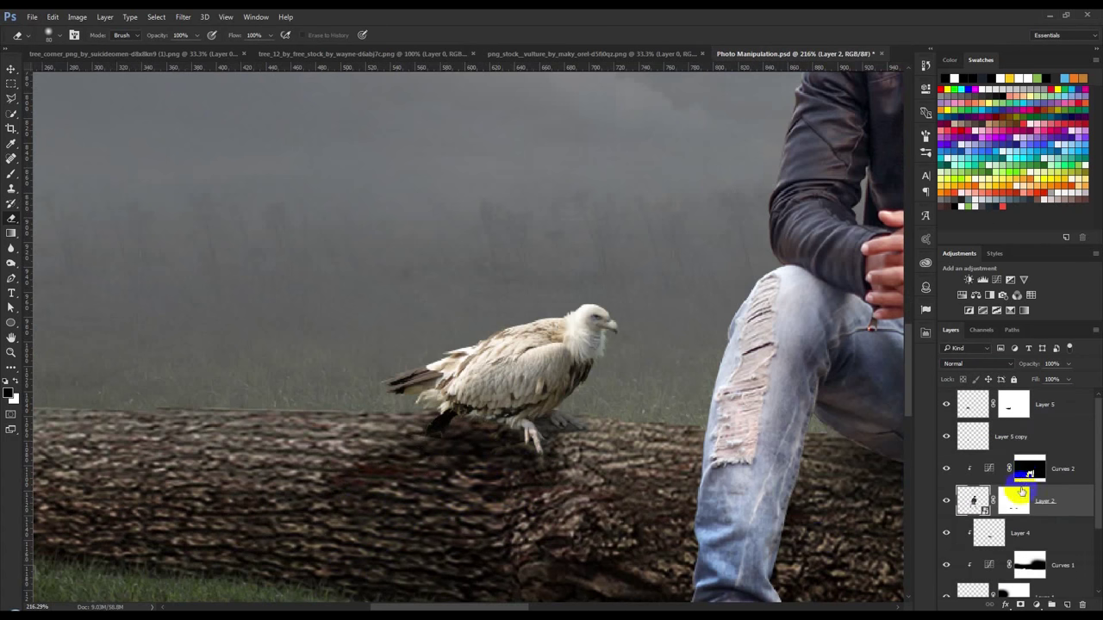
pyautogui.scroll(2, 620, 398)
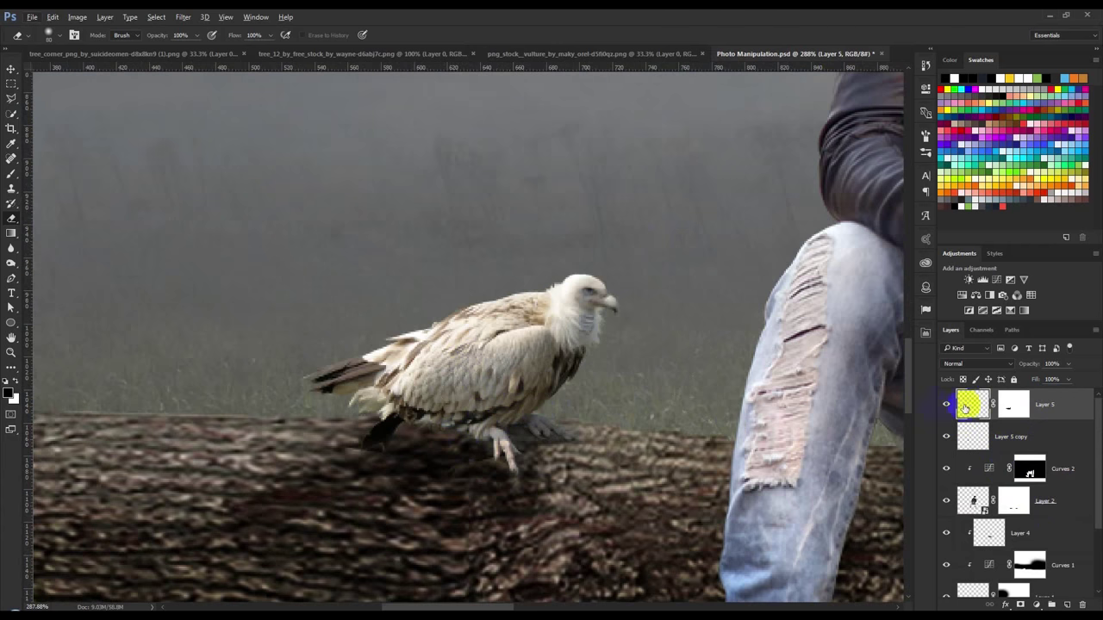
pyautogui.click(1036, 605)
pyautogui.click(1022, 419)
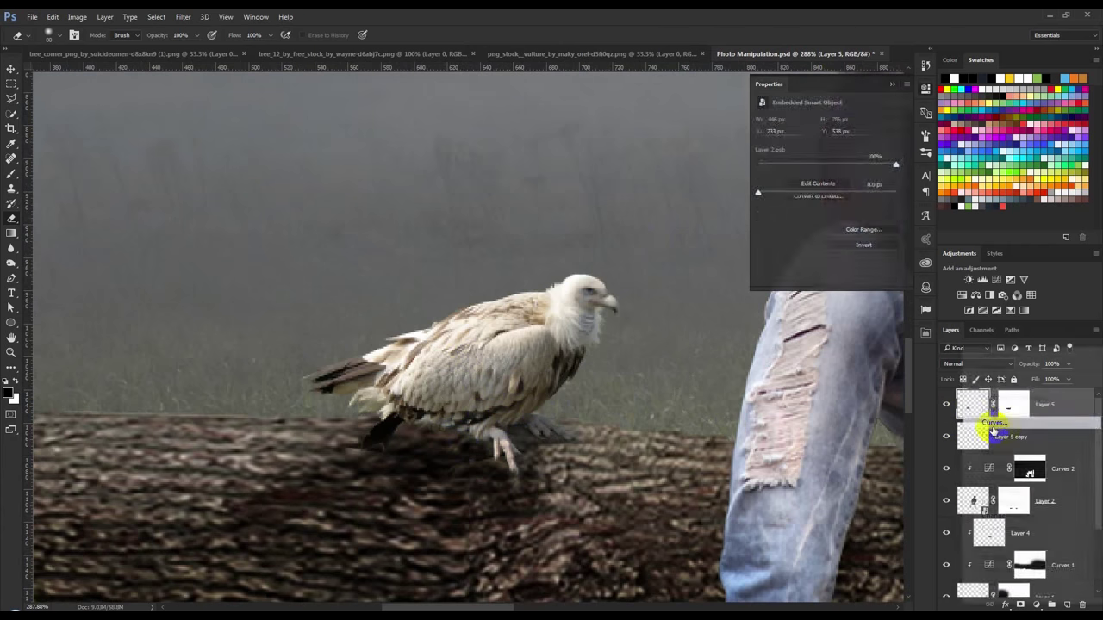
pyautogui.moveTo(896, 159); pyautogui.dragTo(899, 172)
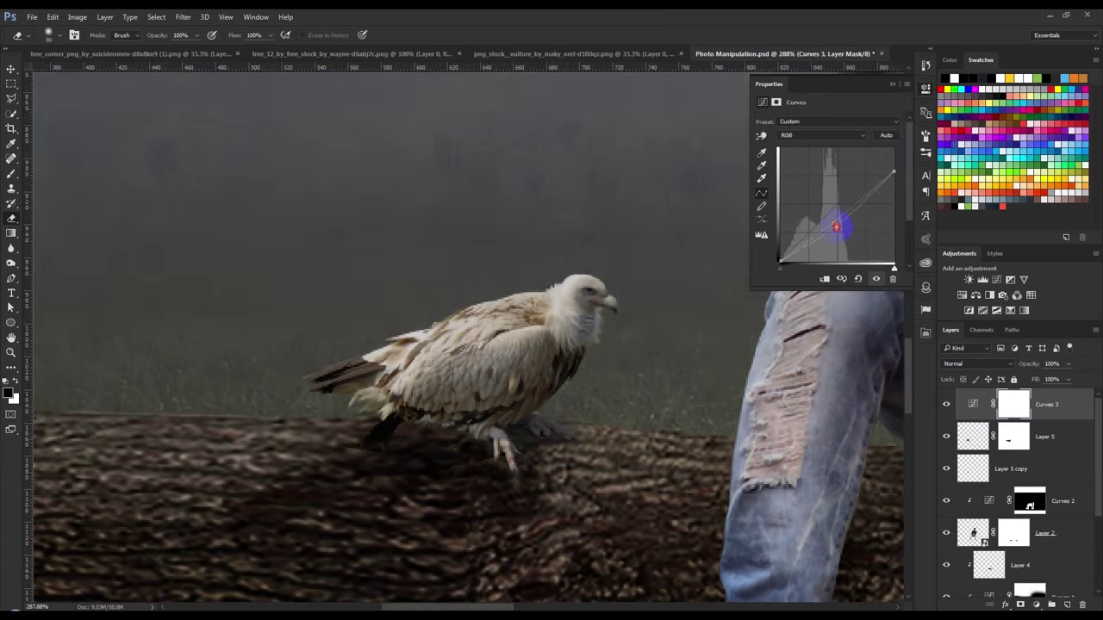
pyautogui.moveTo(844, 214); pyautogui.dragTo(837, 229)
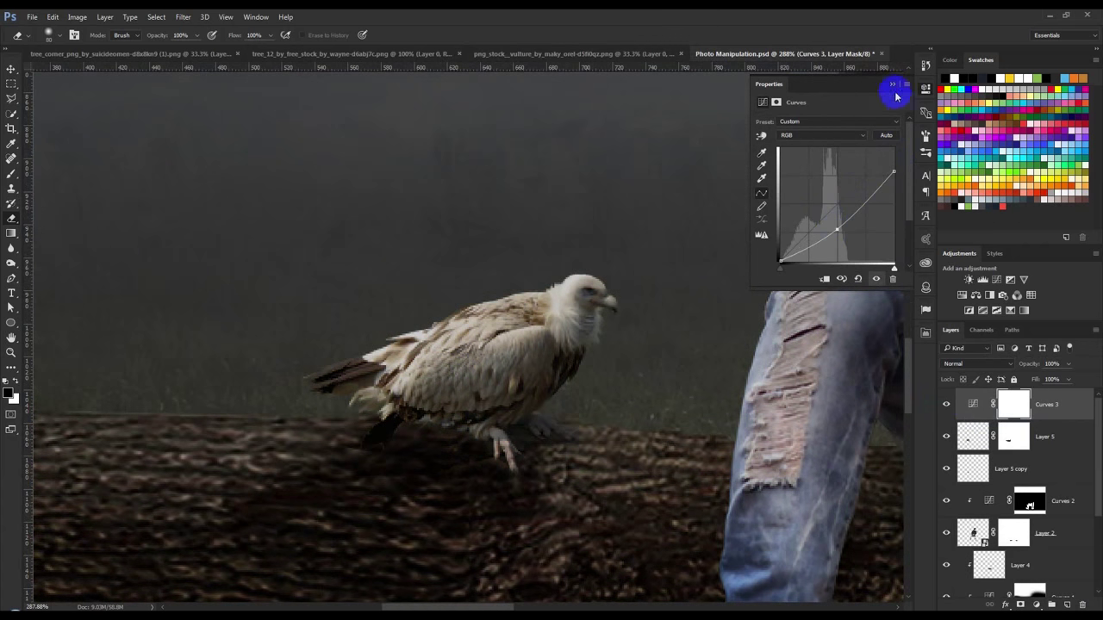
pyautogui.click(893, 87)
pyautogui.keyDown('alt'); pyautogui.click(1012, 421); pyautogui.keyUp('alt')
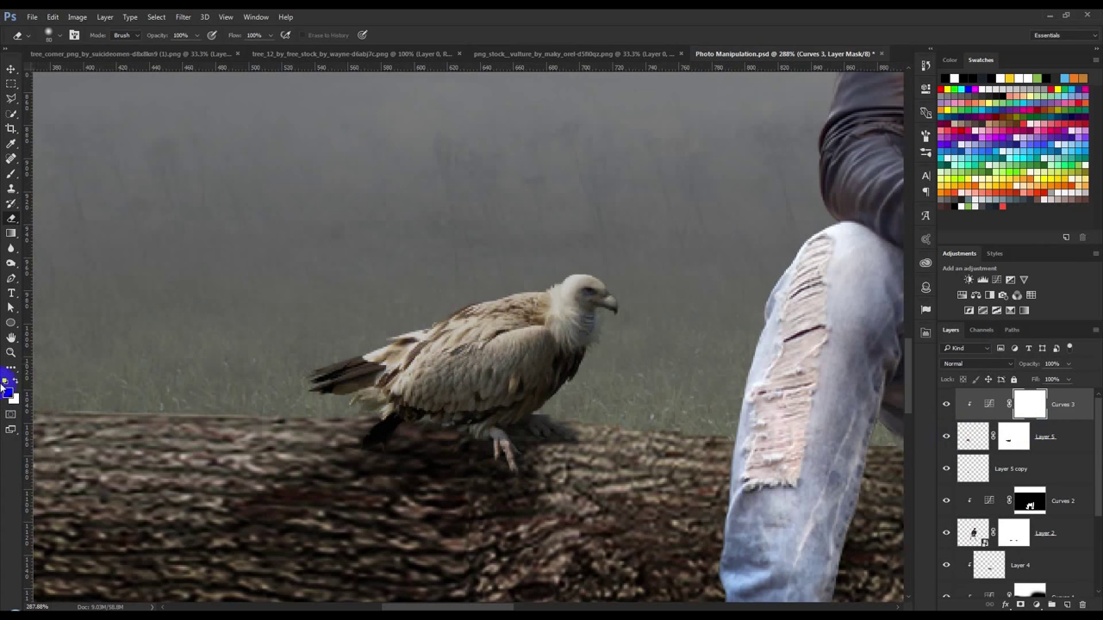
pyautogui.moveTo(269, 337)
pyautogui.mouseDown()
pyautogui.moveTo(567, 263)
pyautogui.moveTo(599, 288)
pyautogui.moveTo(573, 349)
pyautogui.mouseUp()
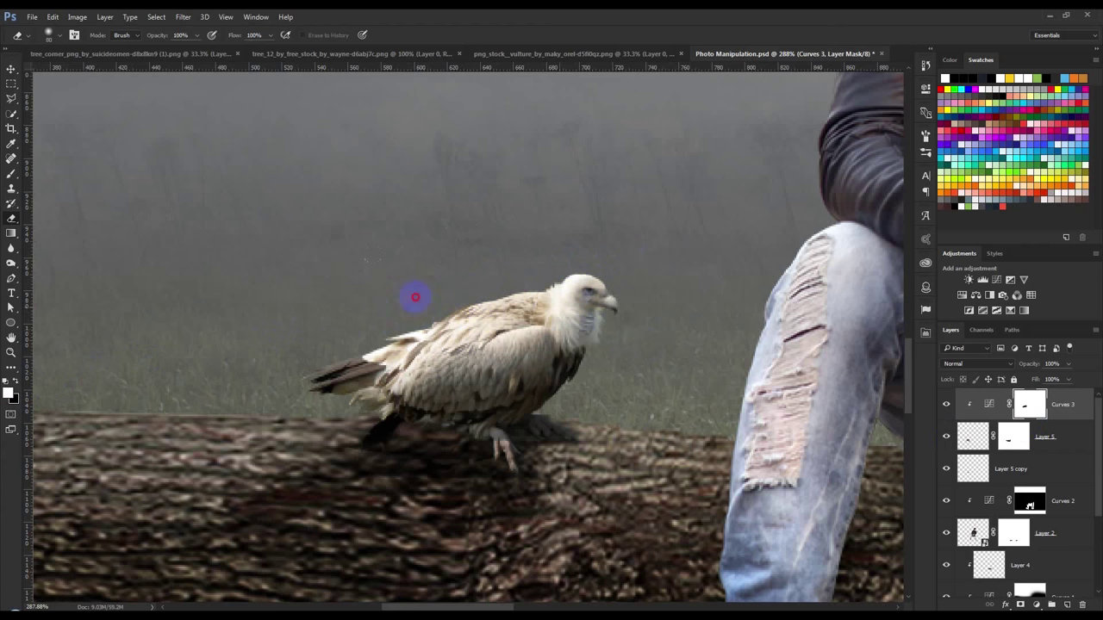
pyautogui.click(15, 379)
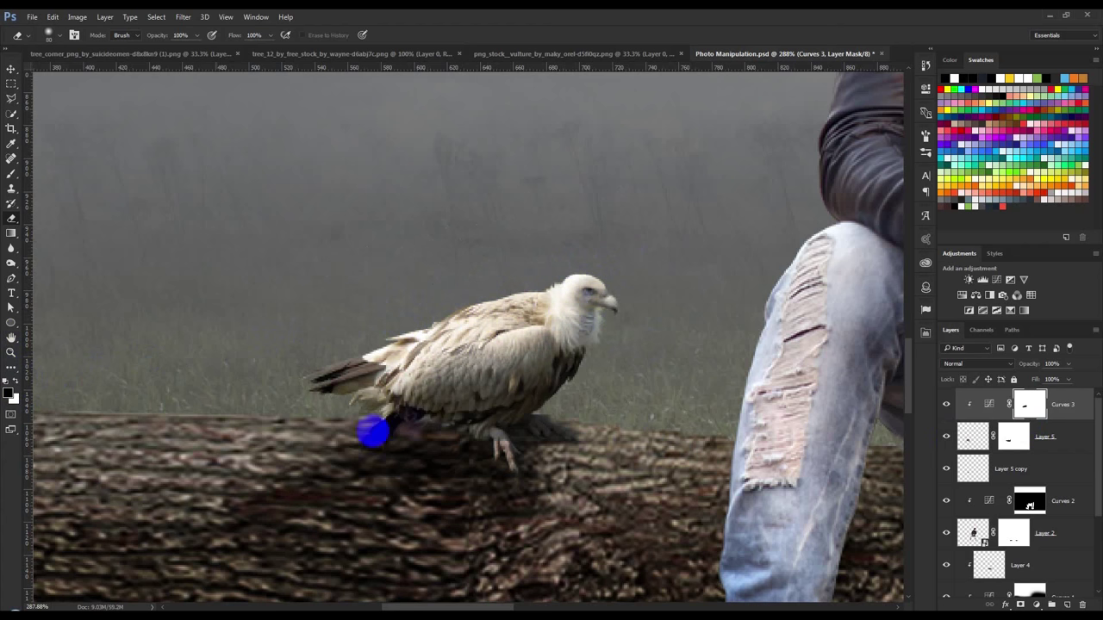
pyautogui.moveTo(518, 353); pyautogui.dragTo(423, 430)
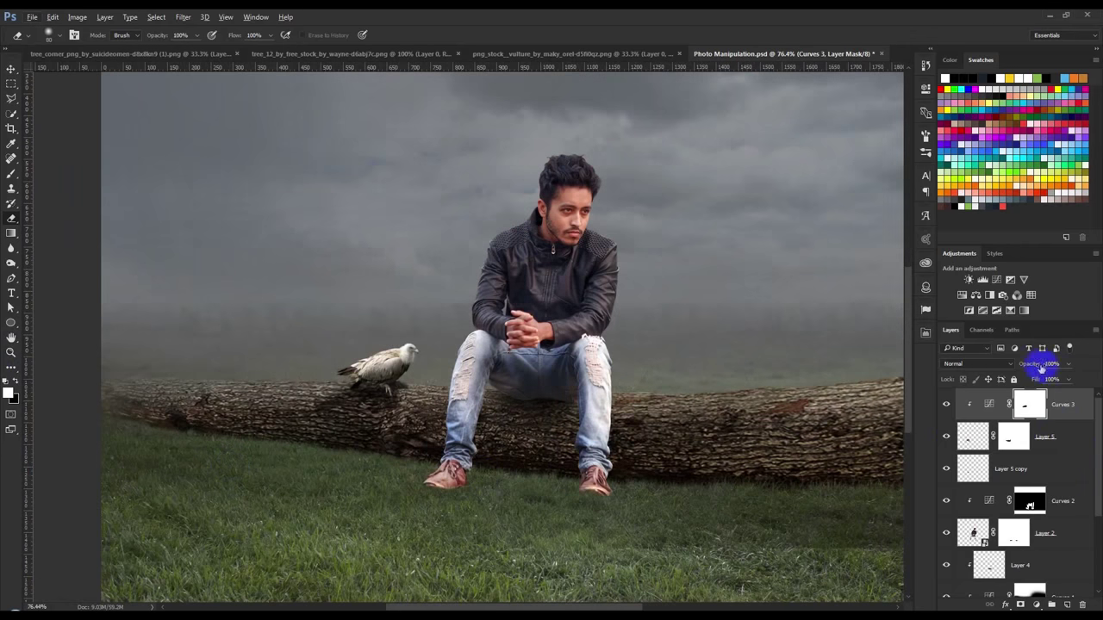
pyautogui.click(11, 71)
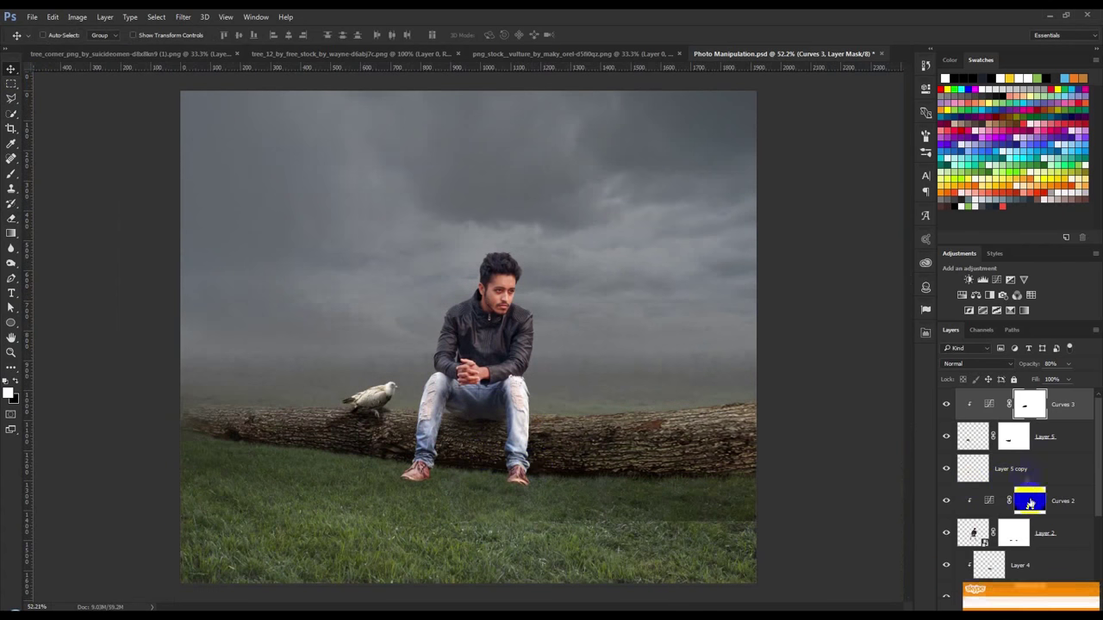
pyautogui.scroll(-1, 603, 498)
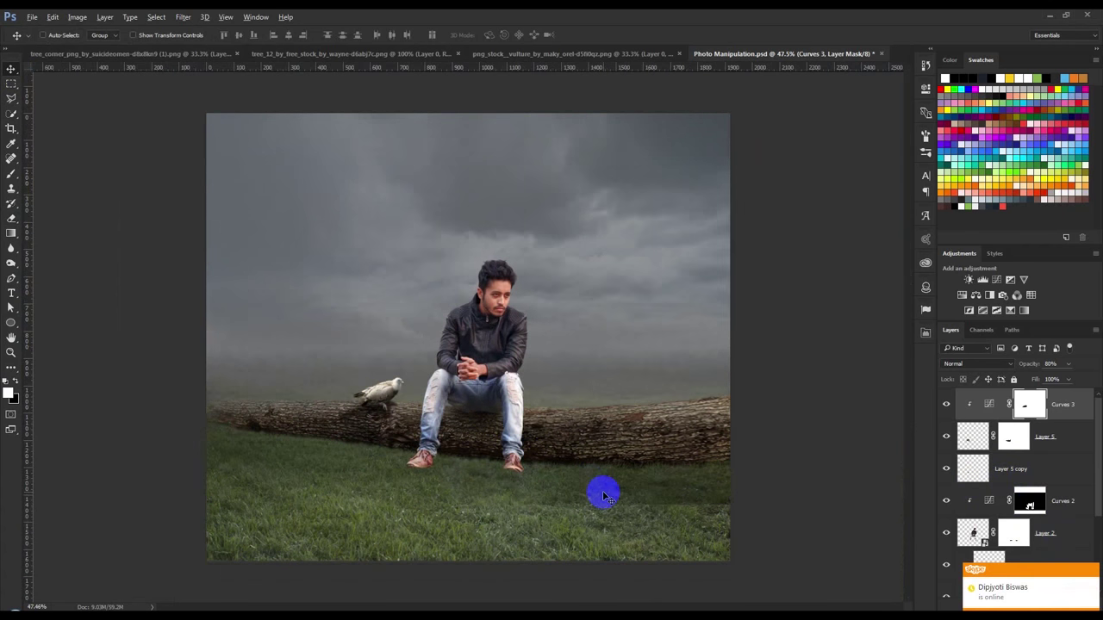
pyautogui.scroll(2, 388, 500)
pyautogui.scroll(3, 443, 448)
pyautogui.scroll(3, 415, 480)
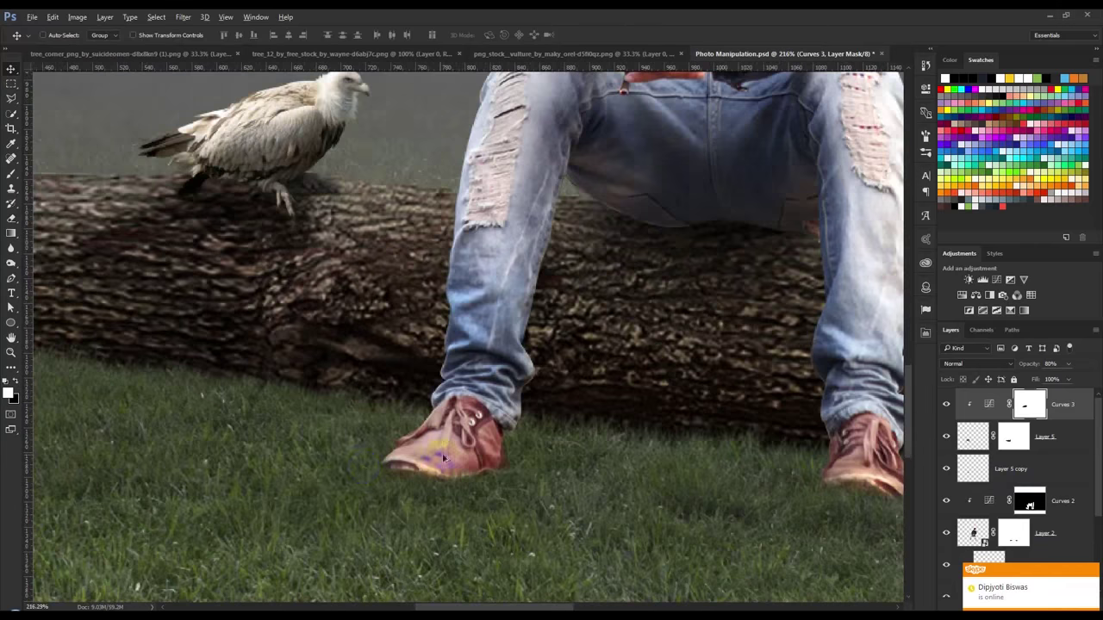
pyautogui.scroll(-2, 415, 480)
pyautogui.scroll(-3, 1034, 461)
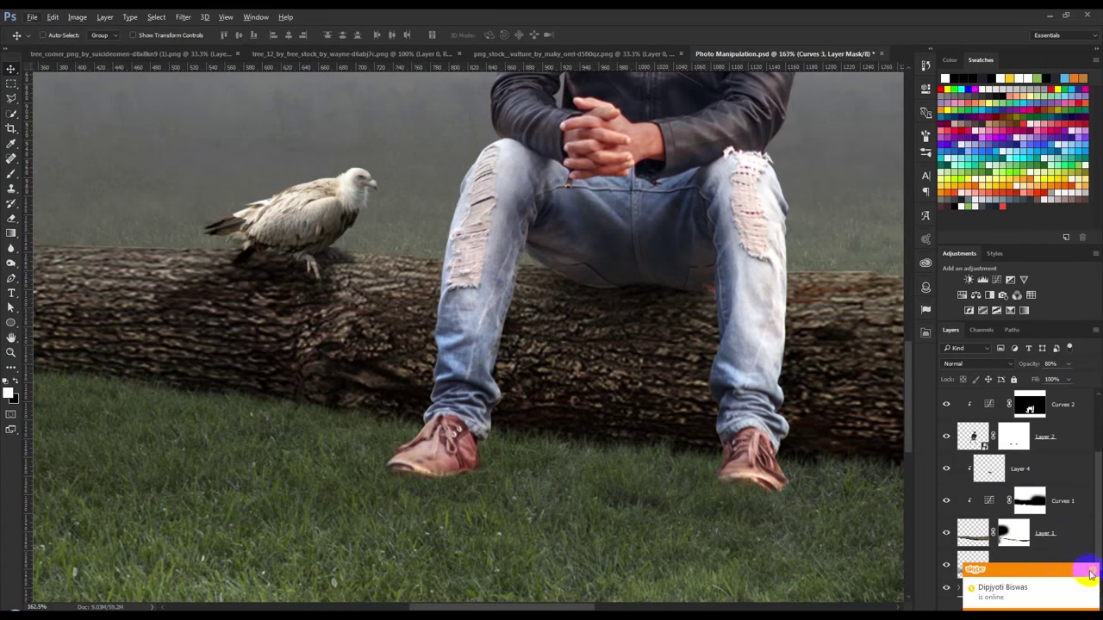
pyautogui.click(1034, 461)
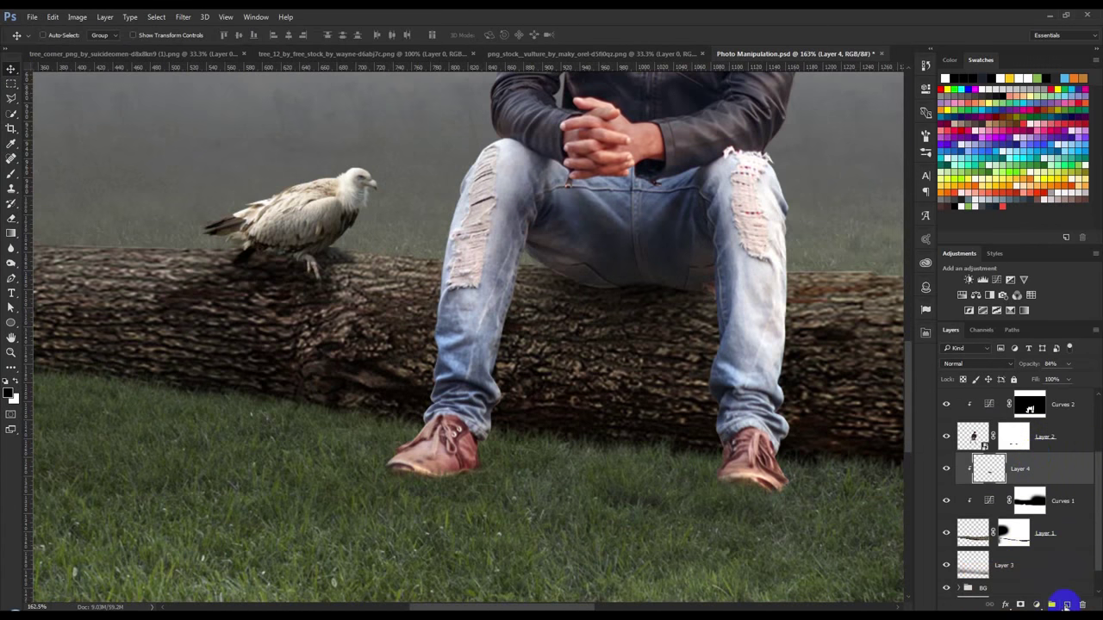
# Create a new empty layer for the shadow and switch to the Polygonal Lasso tool.
pyautogui.click(1067, 604)
pyautogui.click(16, 281)
pyautogui.scroll(-1, 184, 353)
pyautogui.rightClick(12, 98)
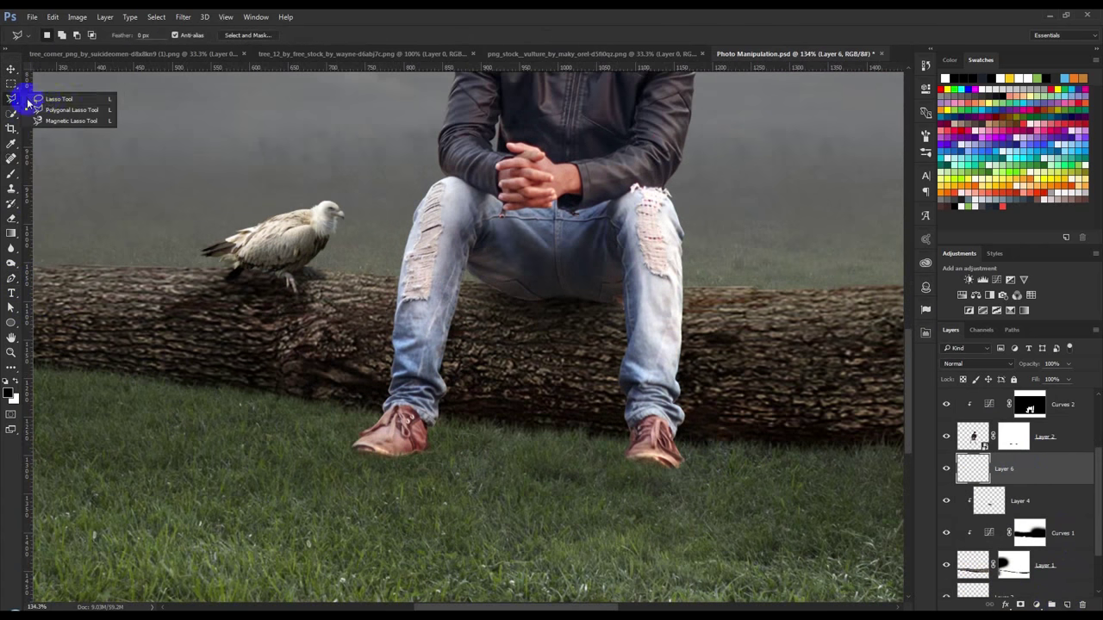
pyautogui.click(61, 109)
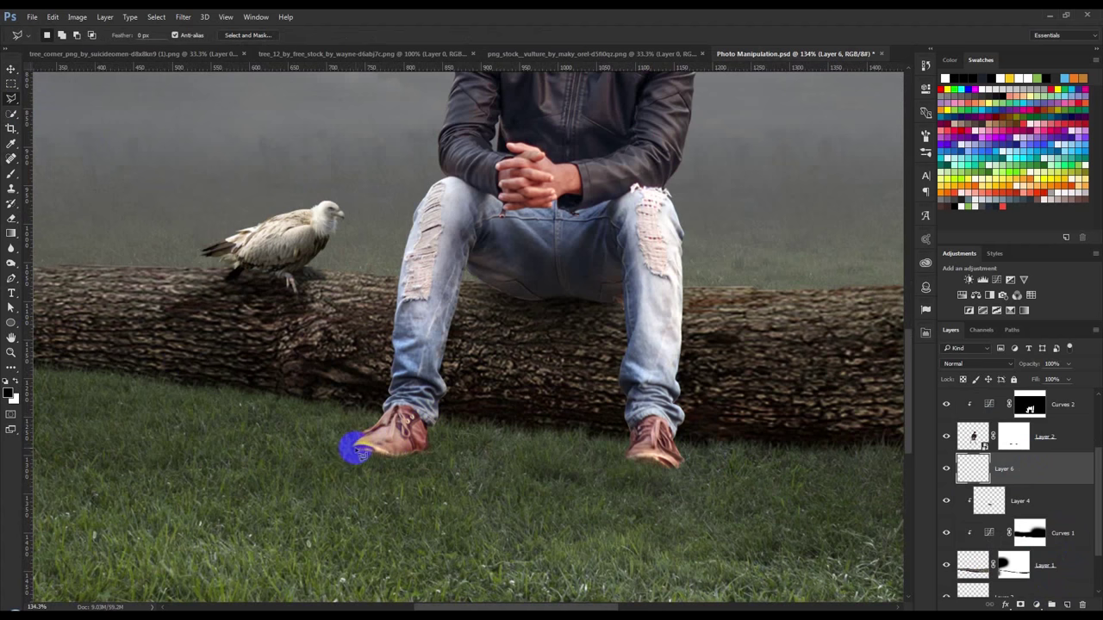
# Outline the left shoe's shadow across the lower-left grass.
pyautogui.click(169, 484)
pyautogui.click(349, 450)
pyautogui.click(355, 450)
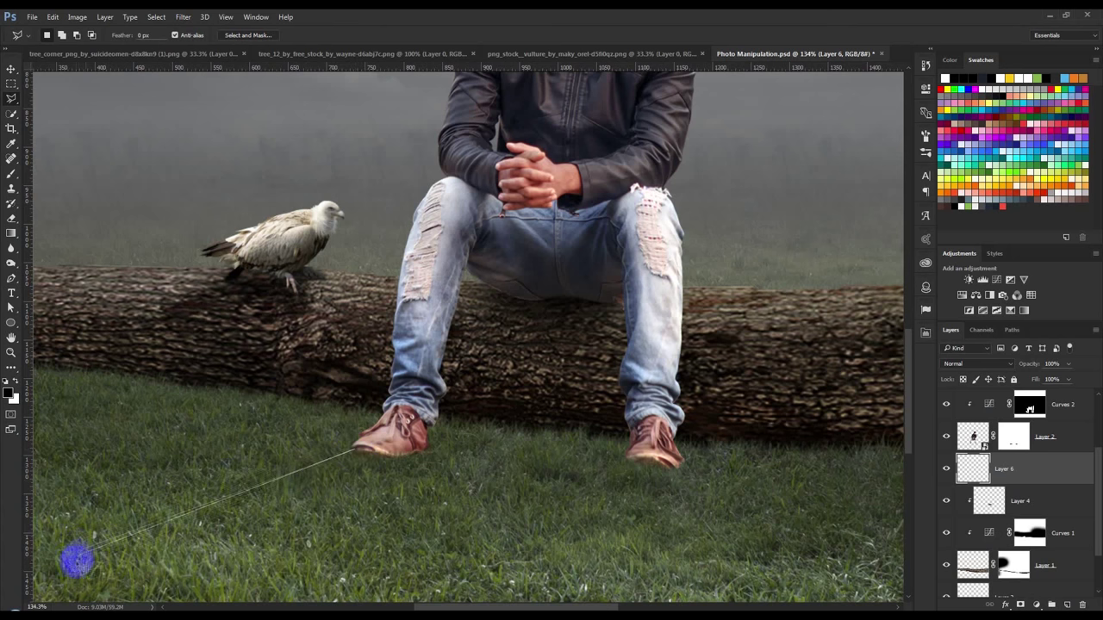
pyautogui.click(55, 556)
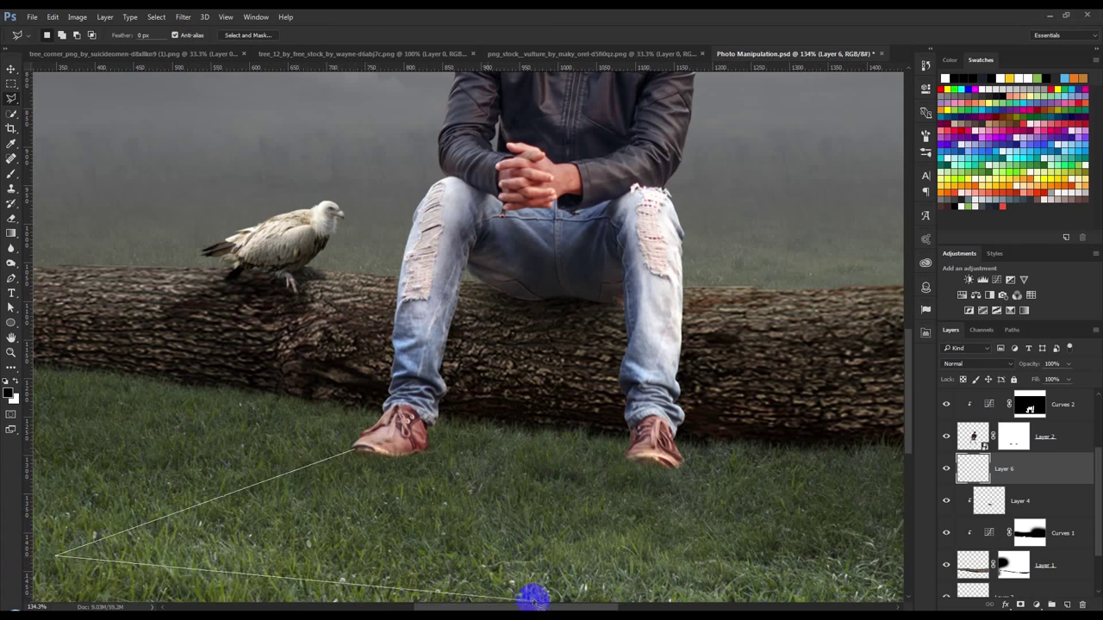
pyautogui.click(250, 589)
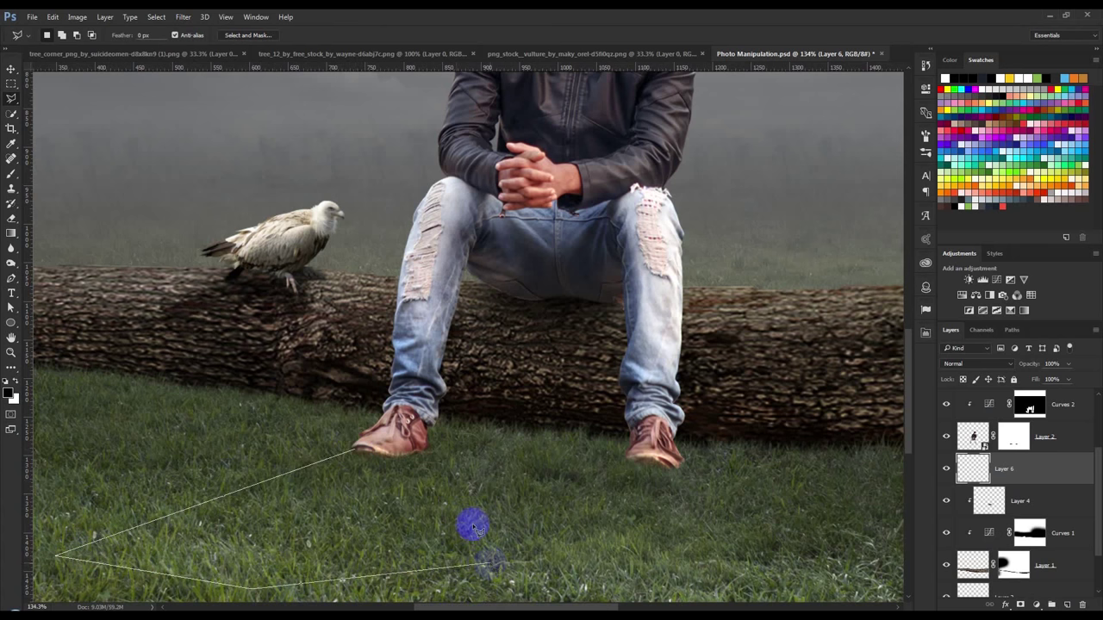
pyautogui.click(427, 452)
# Extend the outline around the right shoe's shadow and behind the log, closing the selection.
pyautogui.click(627, 459)
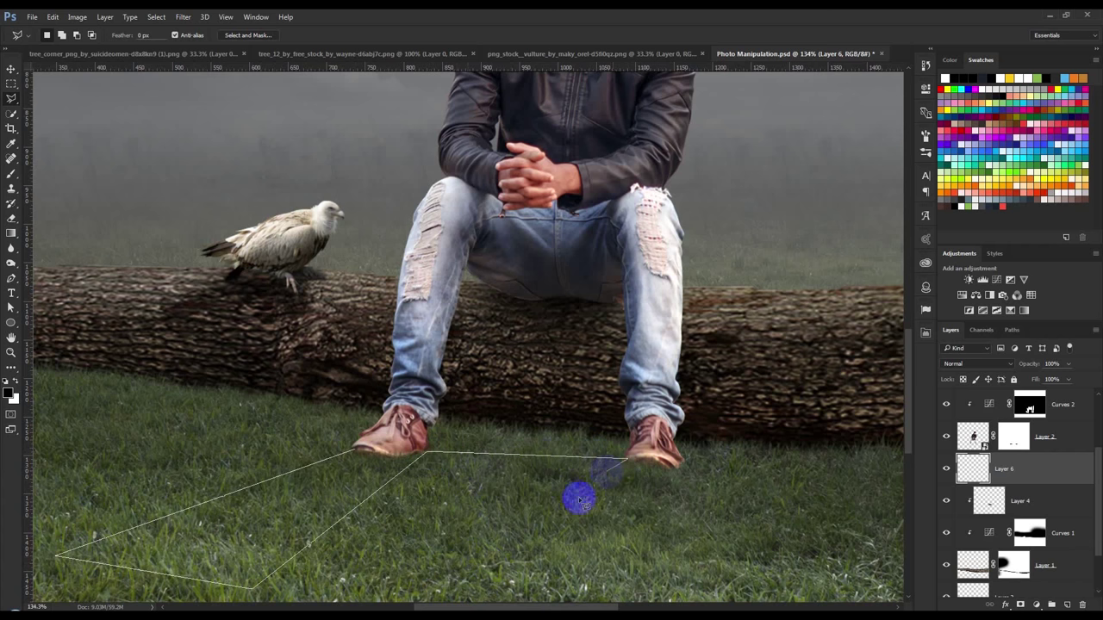
pyautogui.click(405, 597)
pyautogui.click(627, 600)
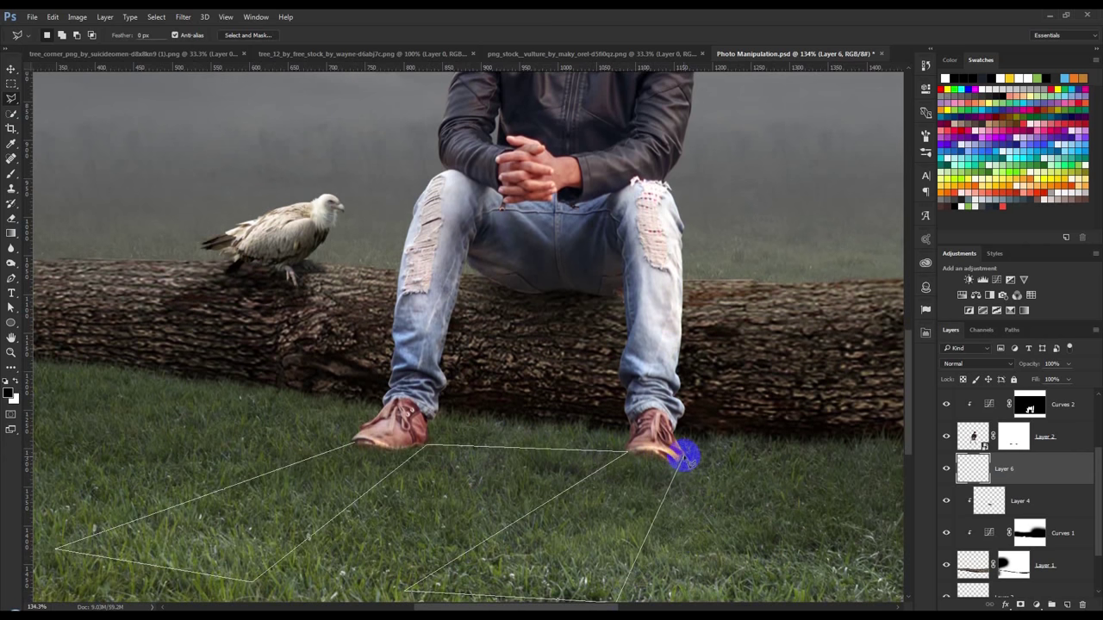
pyautogui.click(685, 458)
pyautogui.click(832, 452)
pyautogui.click(823, 396)
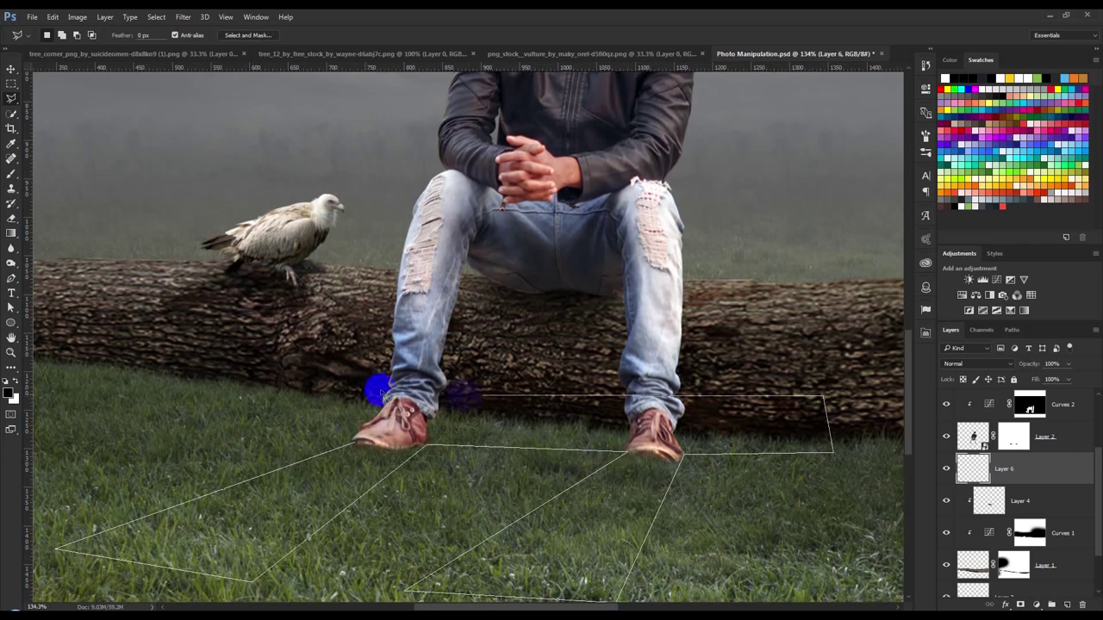
pyautogui.click(146, 357)
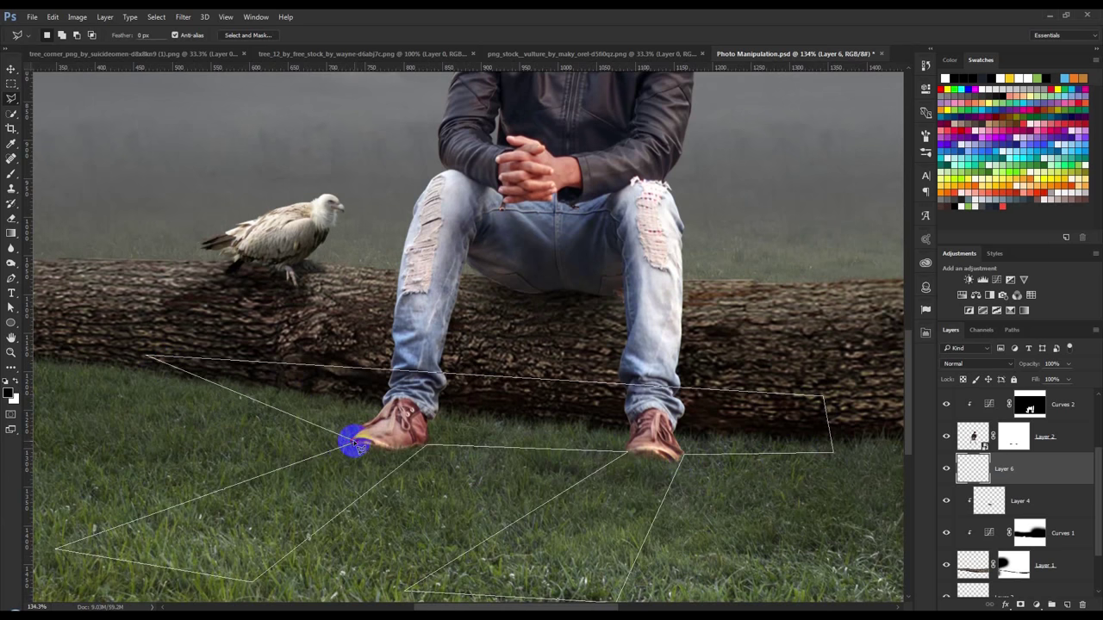
pyautogui.click(354, 442)
# Fill the selection black, deselect, and move the shadow layer beneath the log layer.
pyautogui.scroll(-3, 517, 470)
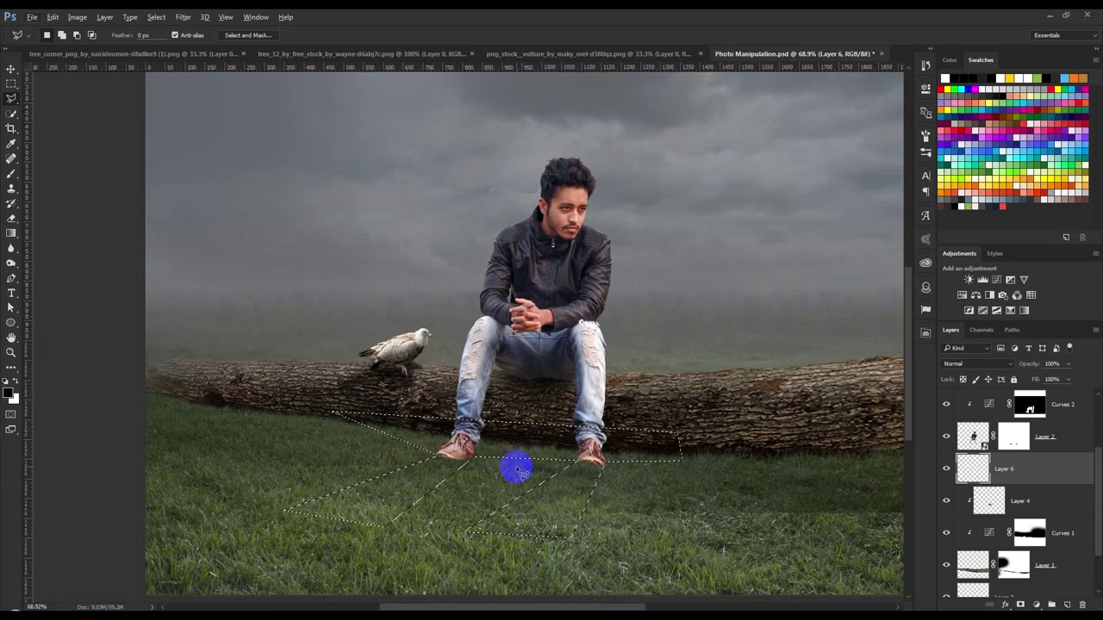
pyautogui.hotkey('alt', 'BackSpace')
pyautogui.hotkey('ctrl', 'd')
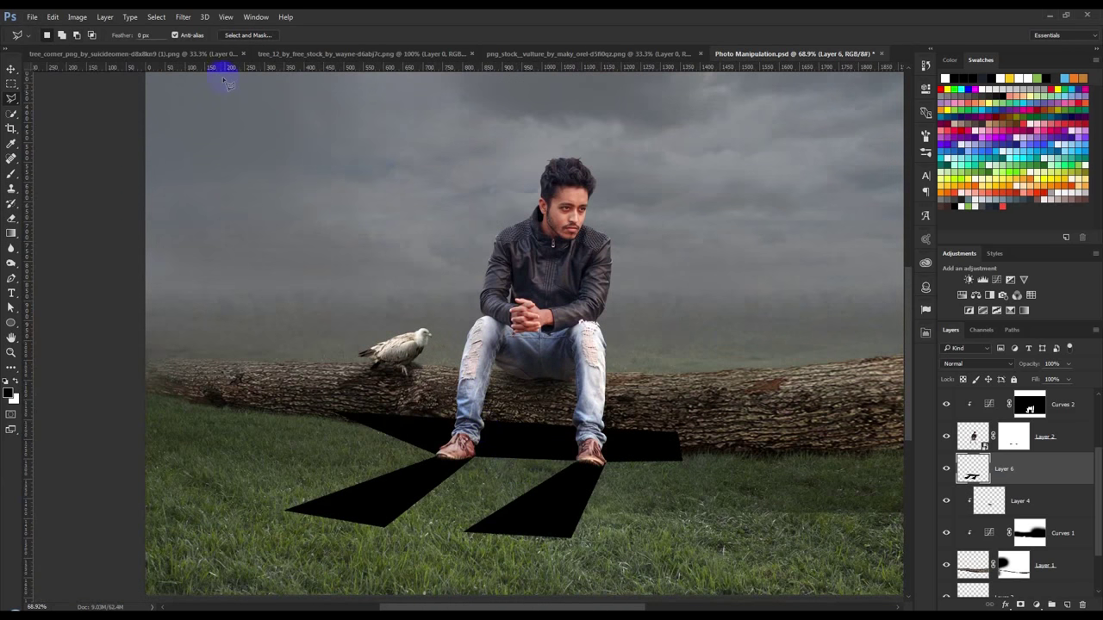
pyautogui.moveTo(1020, 469); pyautogui.dragTo(1002, 557)
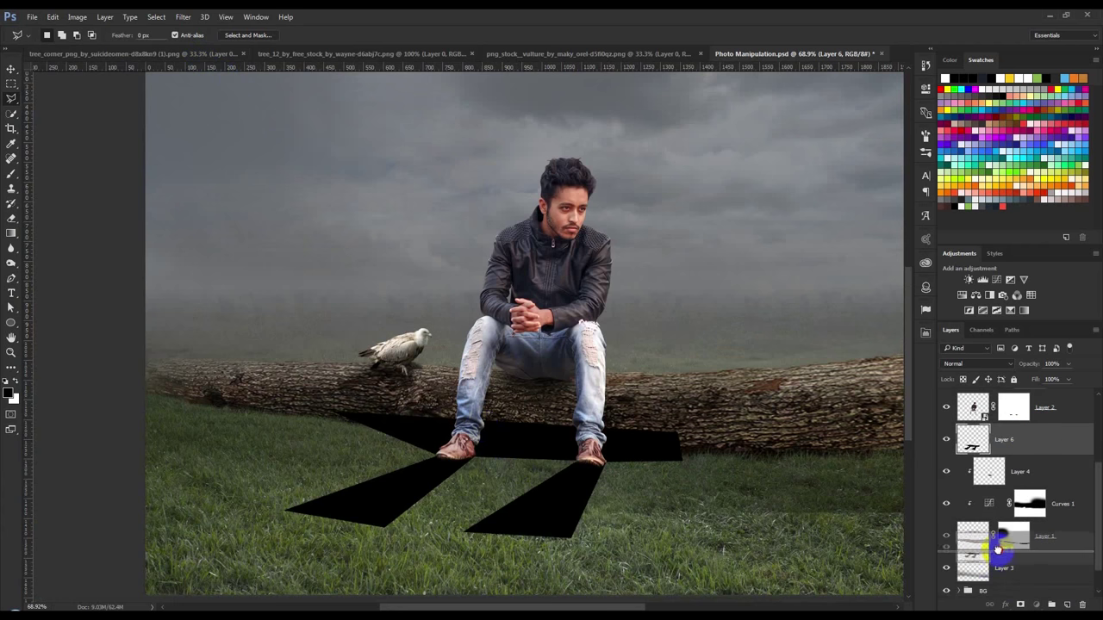
# Apply a Motion Blur at 23° and 183 pixels to the Layer 6 shadow shapes.
pyautogui.scroll(1, 638, 480)
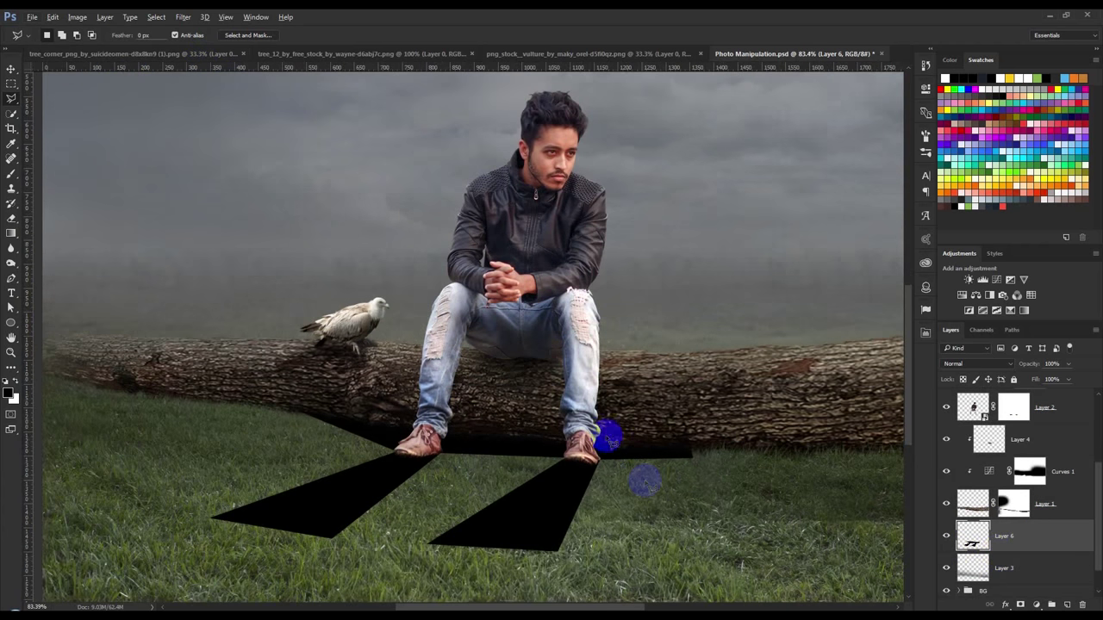
pyautogui.click(182, 17)
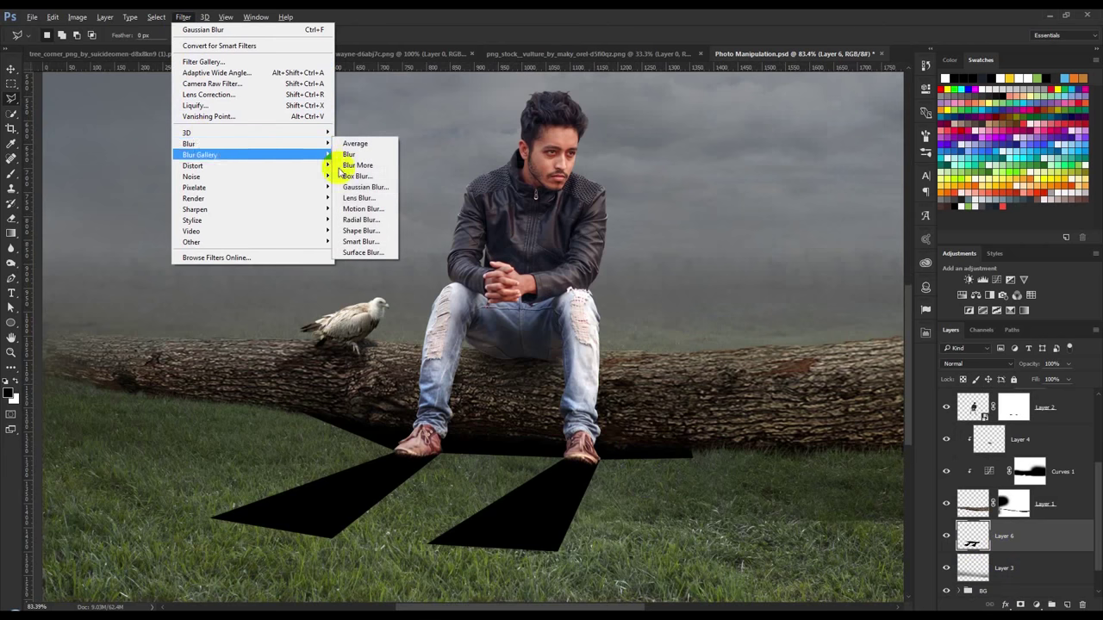
pyautogui.click(363, 209)
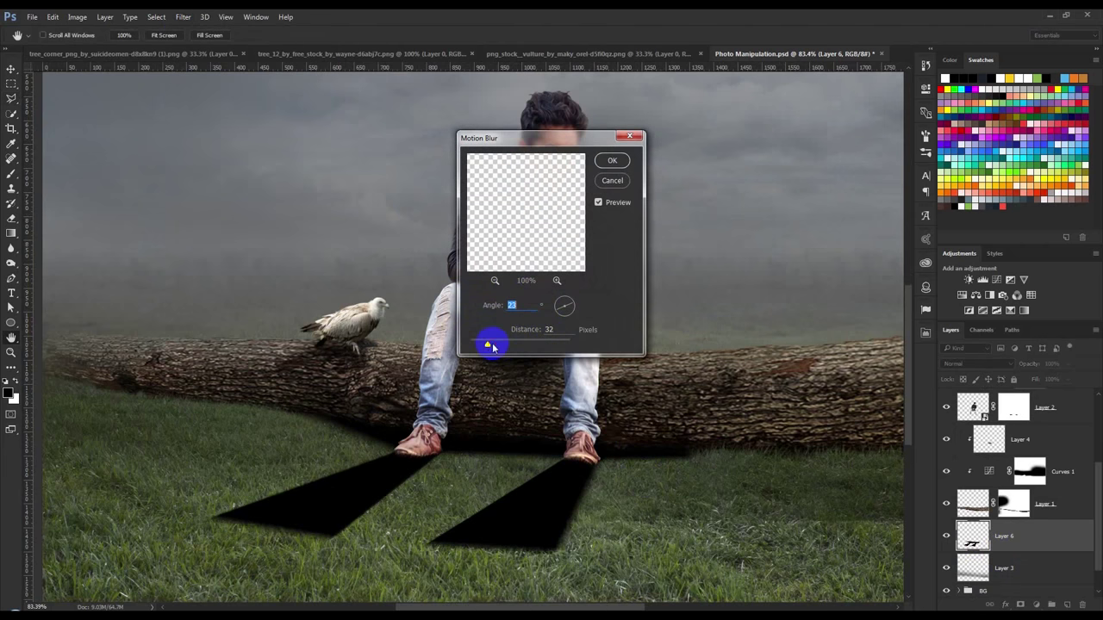
pyautogui.moveTo(503, 345); pyautogui.dragTo(513, 346)
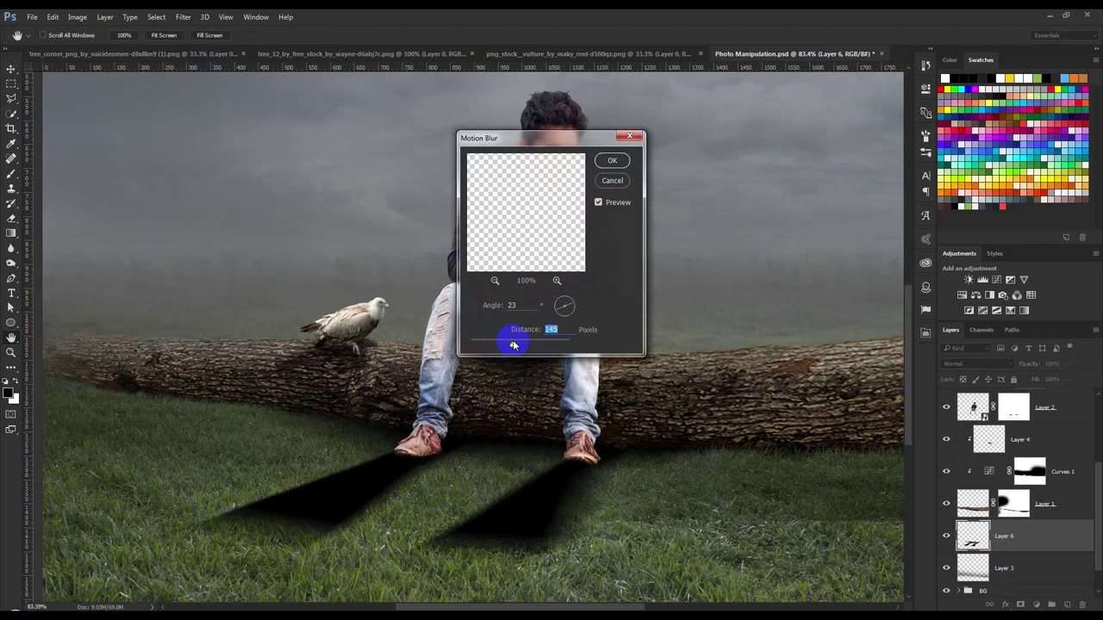
pyautogui.moveTo(528, 344); pyautogui.dragTo(531, 345)
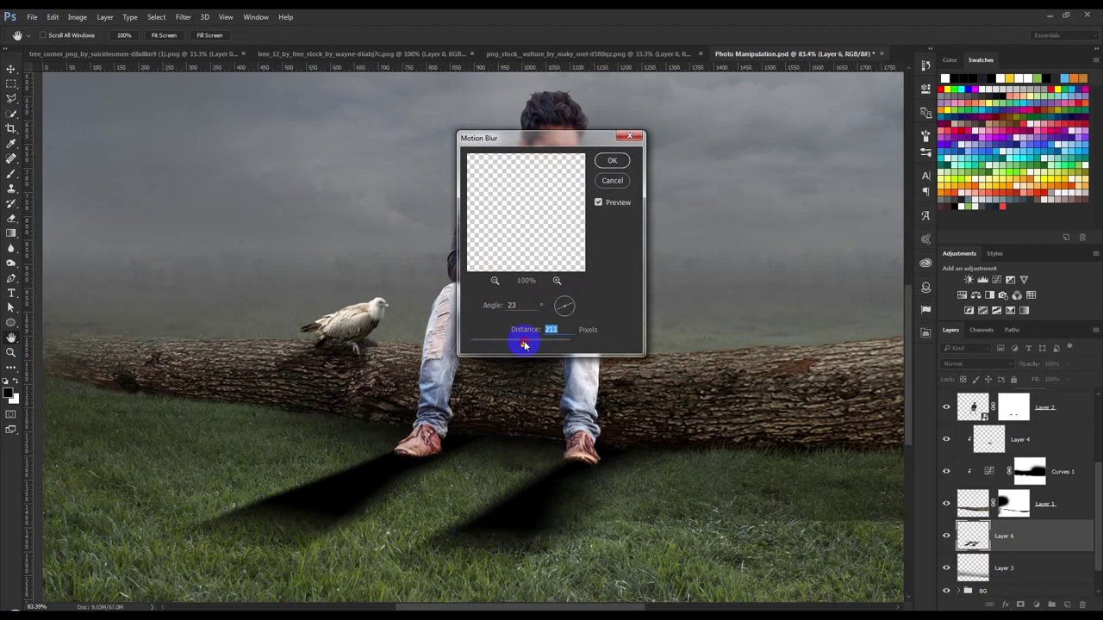
pyautogui.click(603, 164)
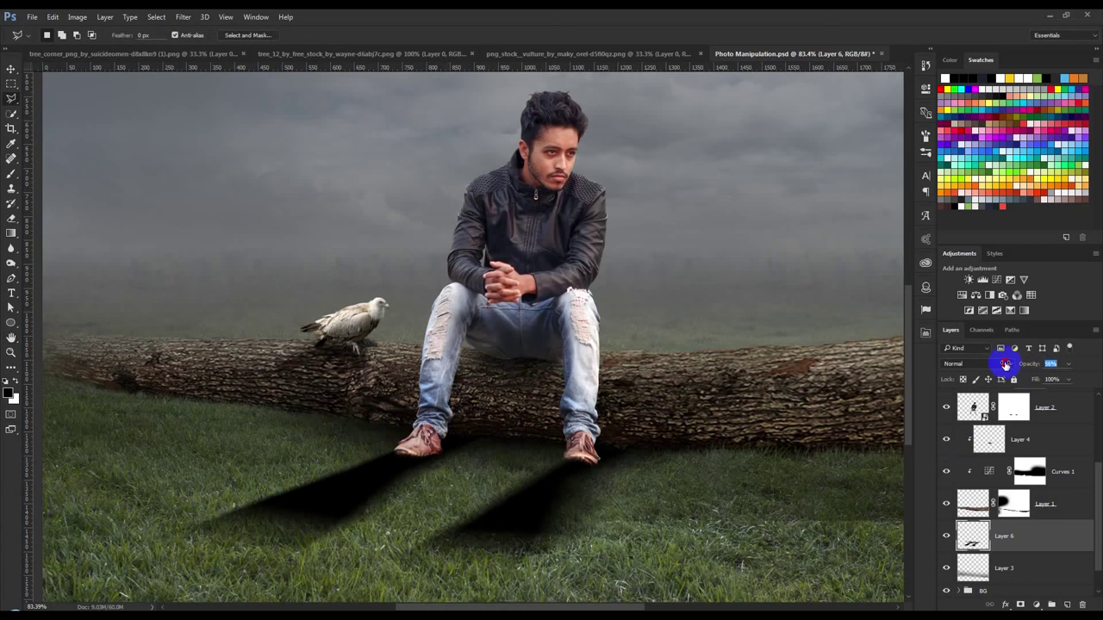
# Fade the shadow layer to 31% opacity and erase the far end of the left shadow.
pyautogui.press('Down')
pyautogui.press('Down')
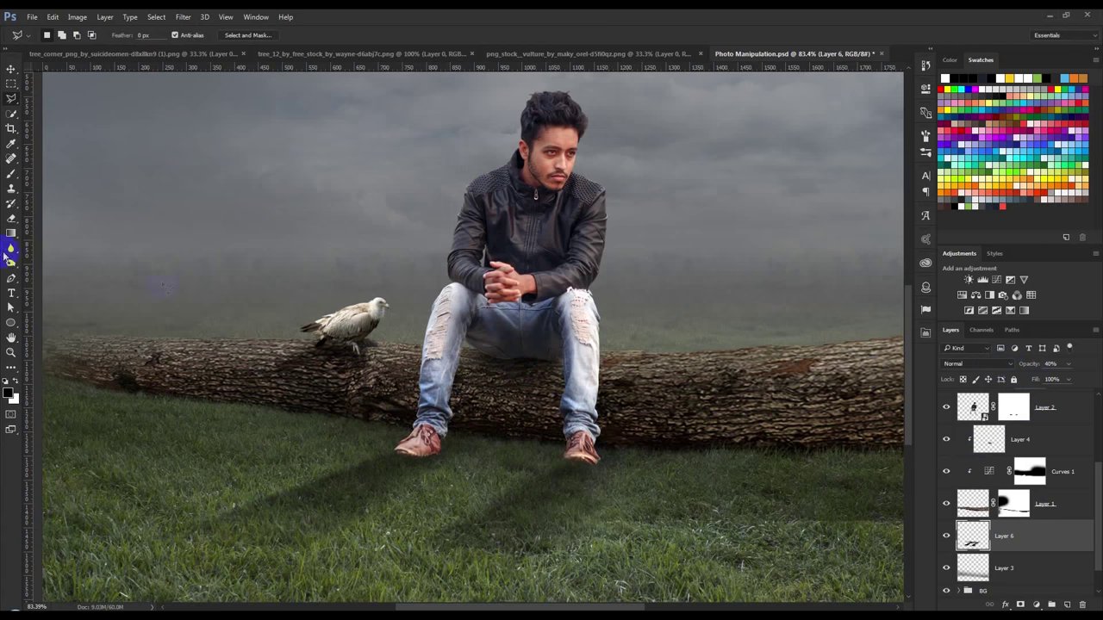
pyautogui.rightClick(222, 221)
pyautogui.click(316, 249)
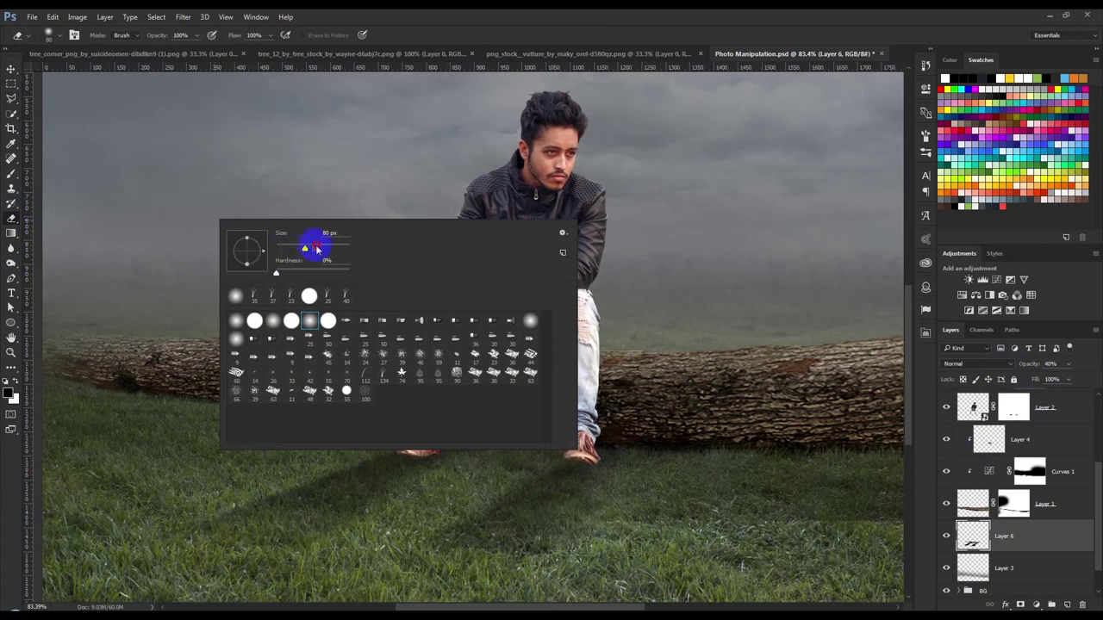
pyautogui.click(457, 17)
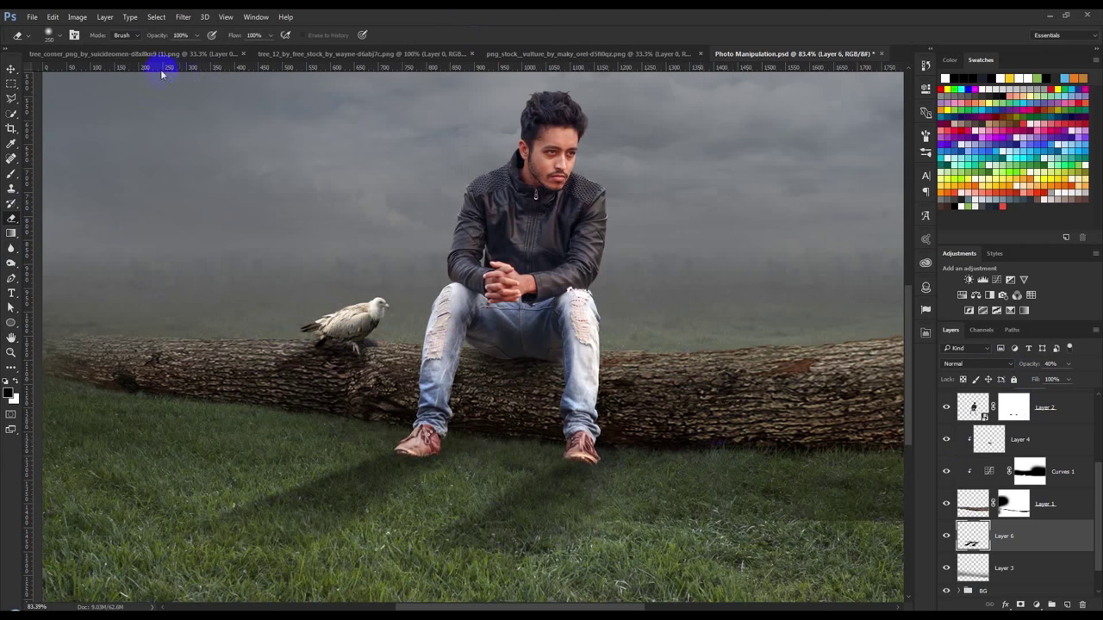
pyautogui.press(']')
pyautogui.moveTo(524, 579)
pyautogui.mouseDown()
pyautogui.moveTo(296, 576)
pyautogui.moveTo(375, 588)
pyautogui.mouseUp()
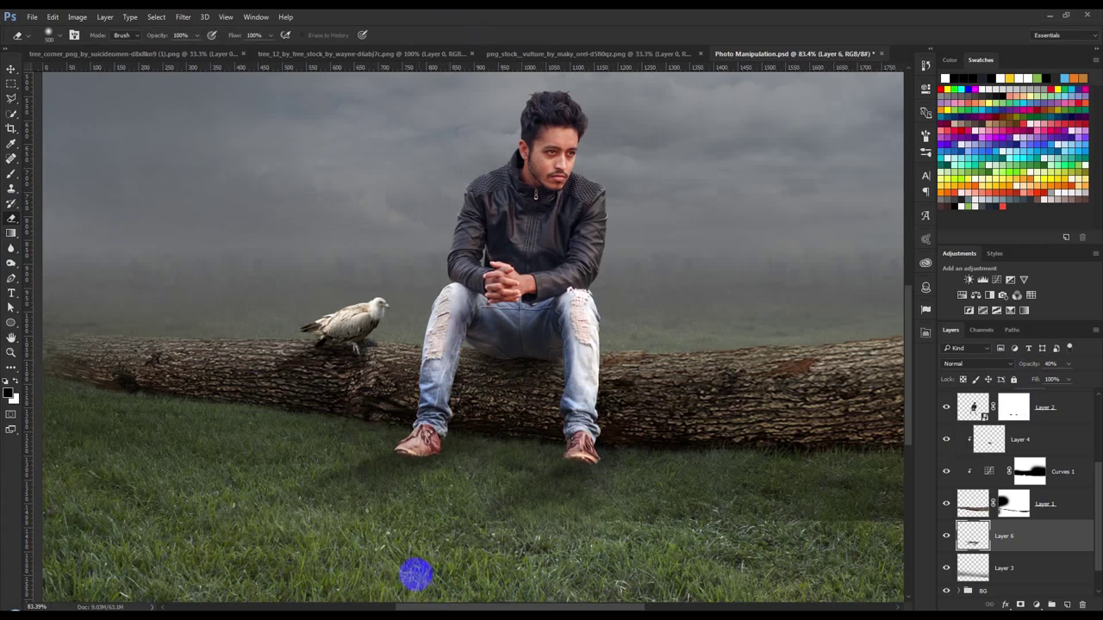
# Switch to the Move tool and select the log layer in the Layers panel.
pyautogui.scroll(-5, 738, 493)
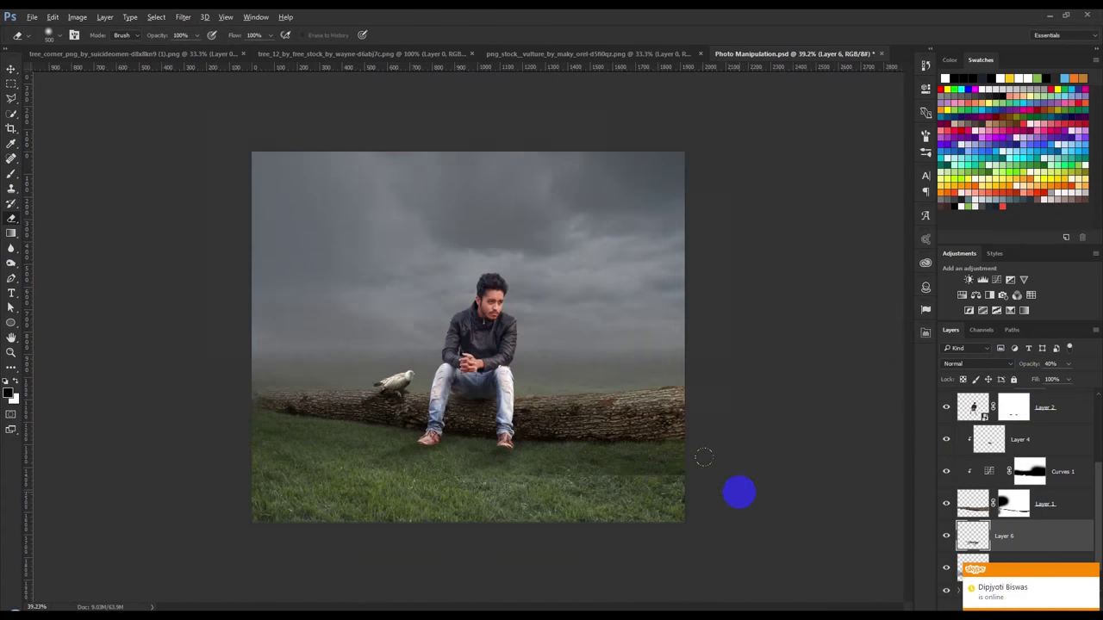
pyautogui.scroll(2, 695, 517)
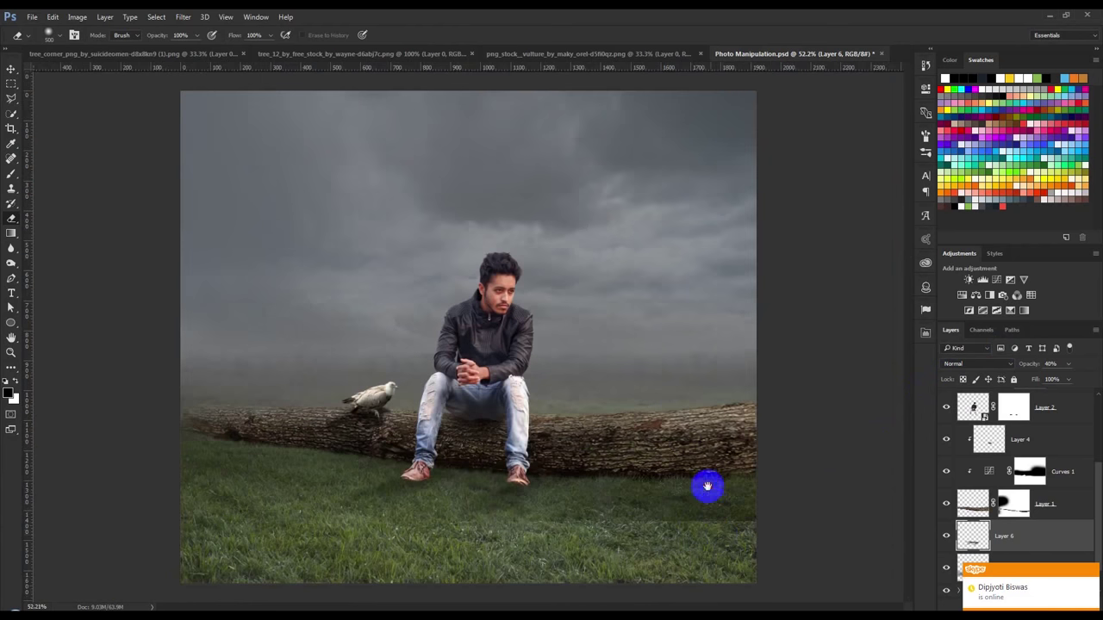
pyautogui.moveTo(1013, 524); pyautogui.dragTo(1050, 480)
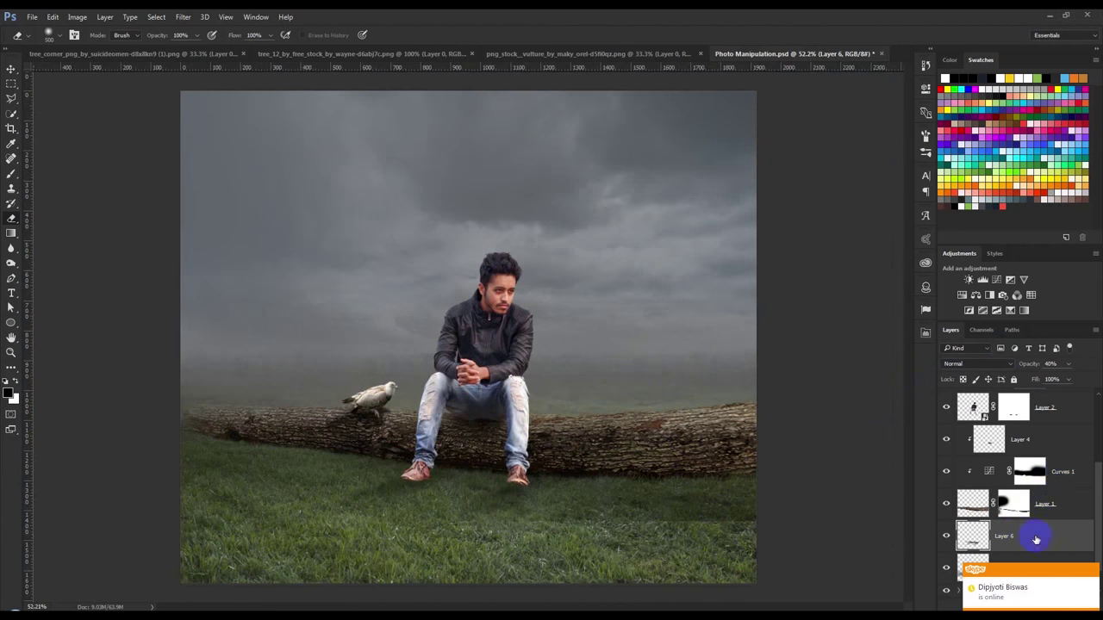
pyautogui.scroll(-1, 1024, 549)
pyautogui.click(1017, 542)
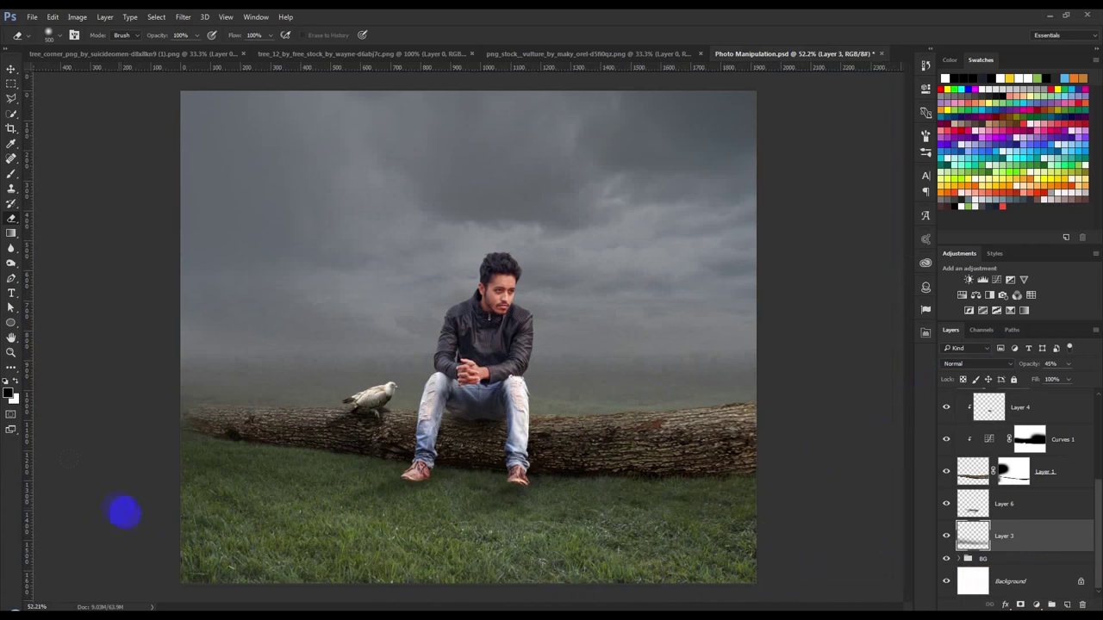
pyautogui.click(11, 68)
pyautogui.scroll(-3, 468, 356)
pyautogui.scroll(3, 617, 399)
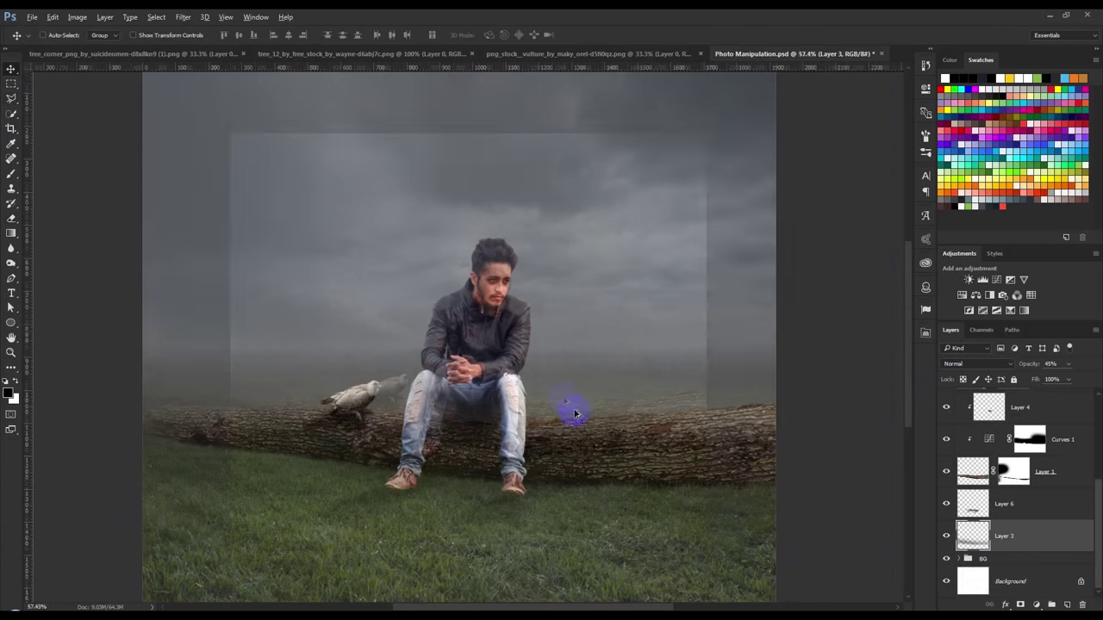
pyautogui.click(1029, 500)
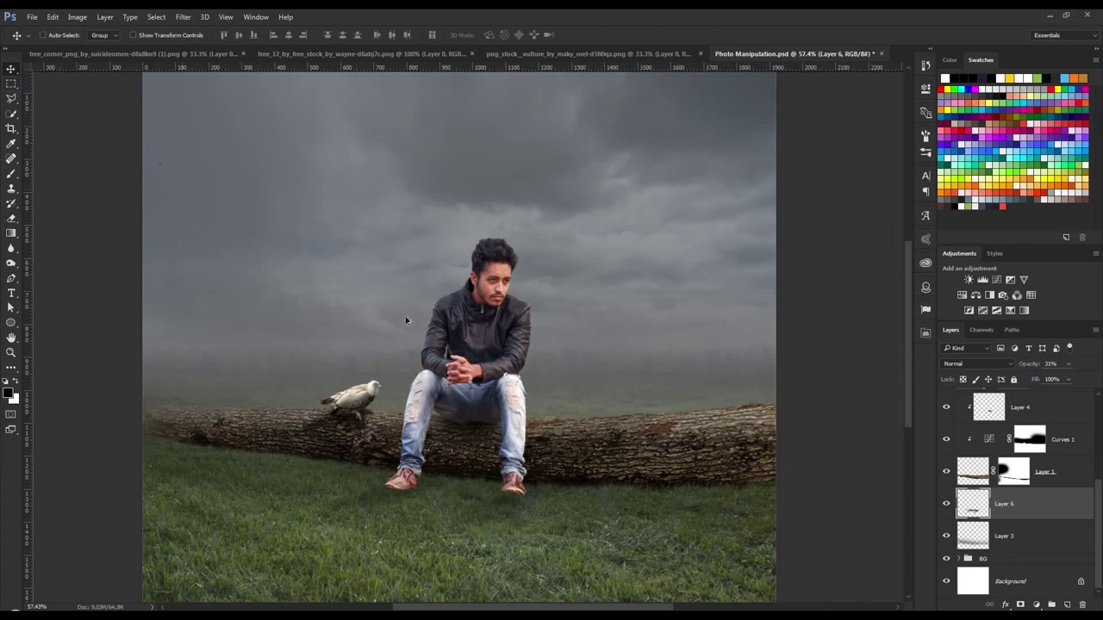
pyautogui.scroll(-1, 461, 361)
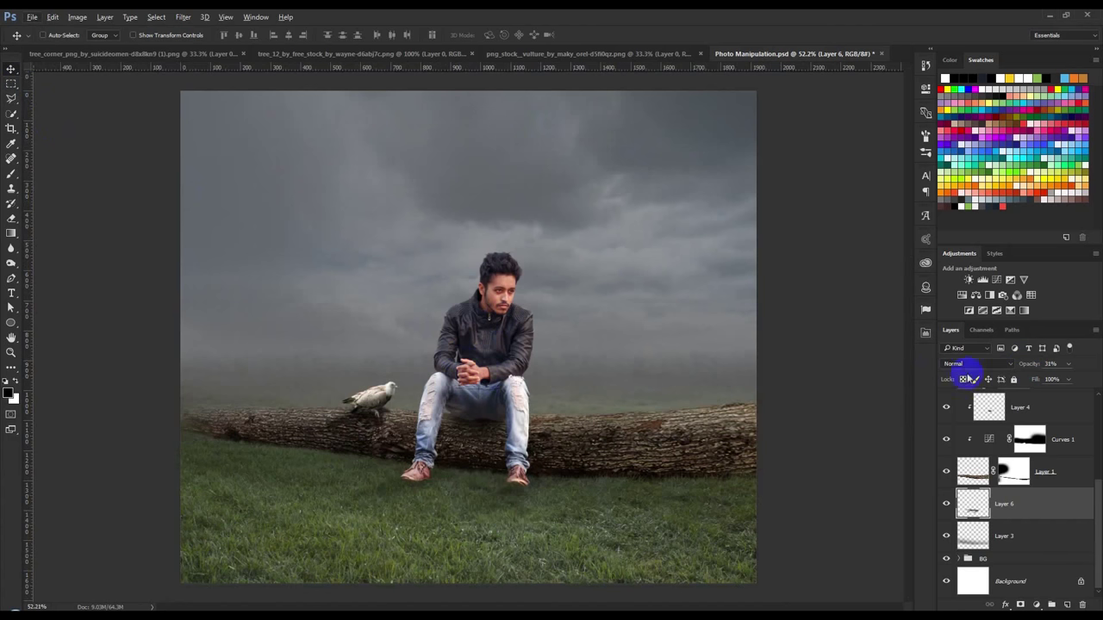
pyautogui.click(1048, 483)
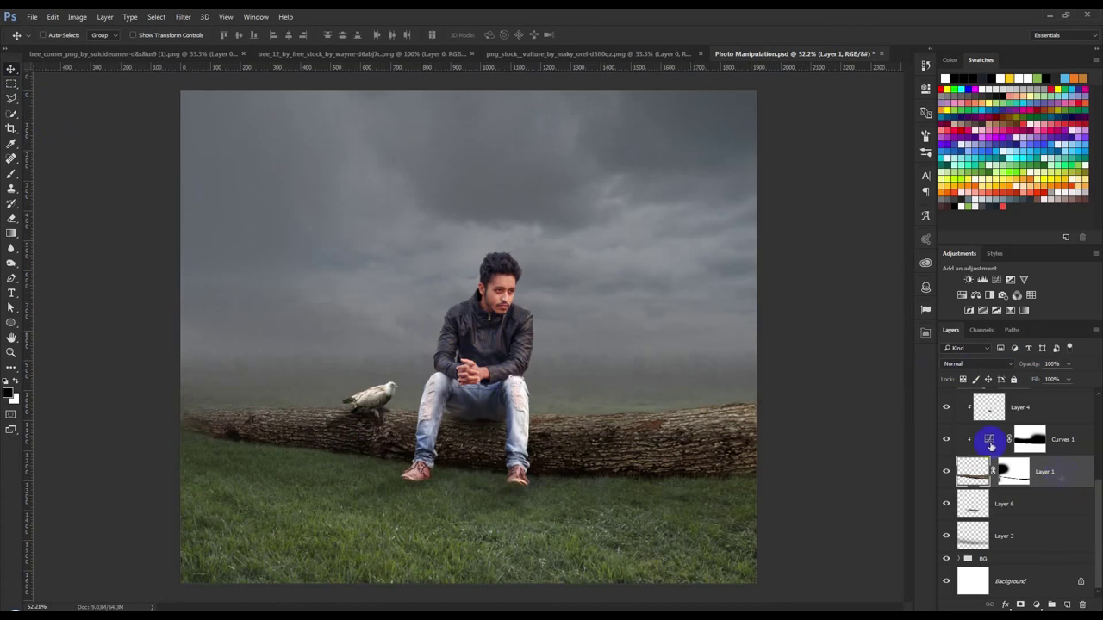
# Close the vulture source image and return to the Photo Manipulation.psd composite.
pyautogui.click(209, 54)
pyautogui.click(336, 53)
pyautogui.click(568, 55)
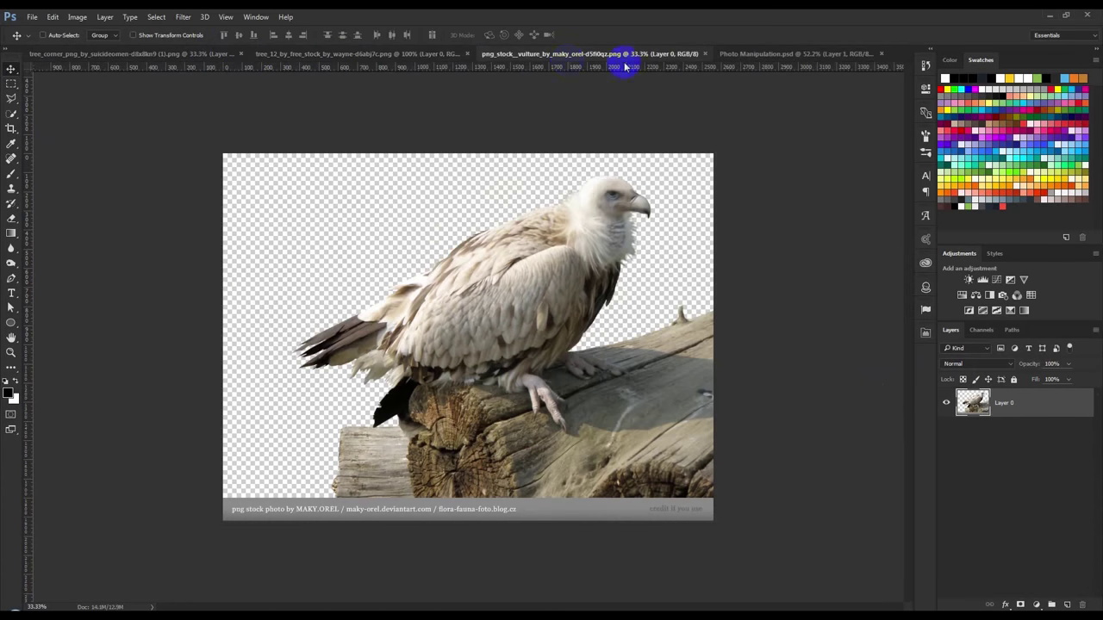
pyautogui.click(704, 53)
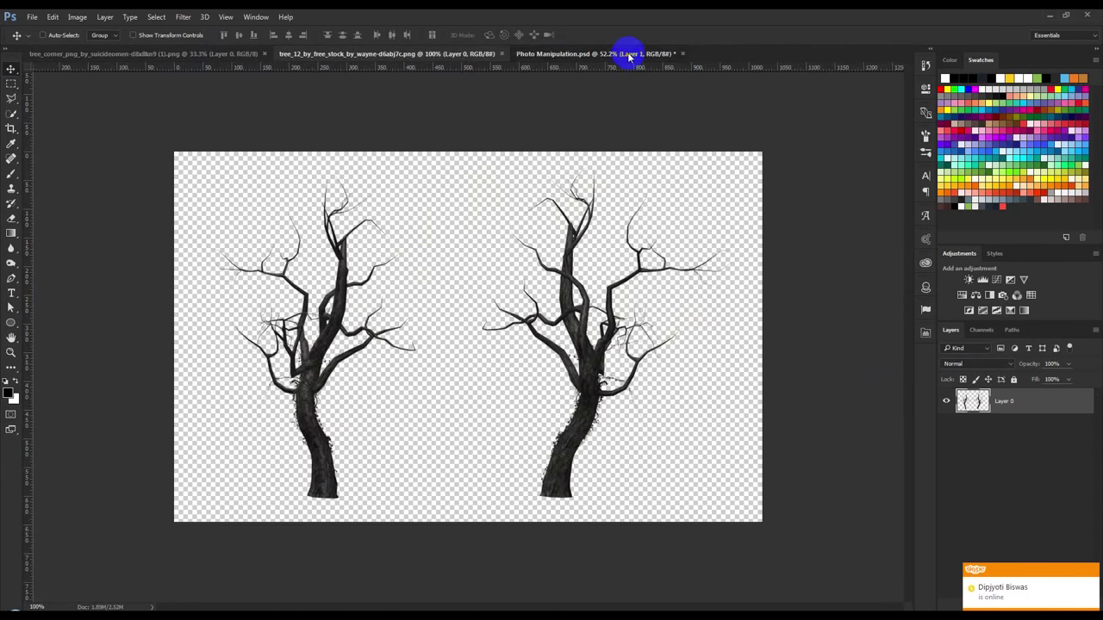
pyautogui.click(629, 53)
pyautogui.moveTo(614, 158); pyautogui.dragTo(546, 209)
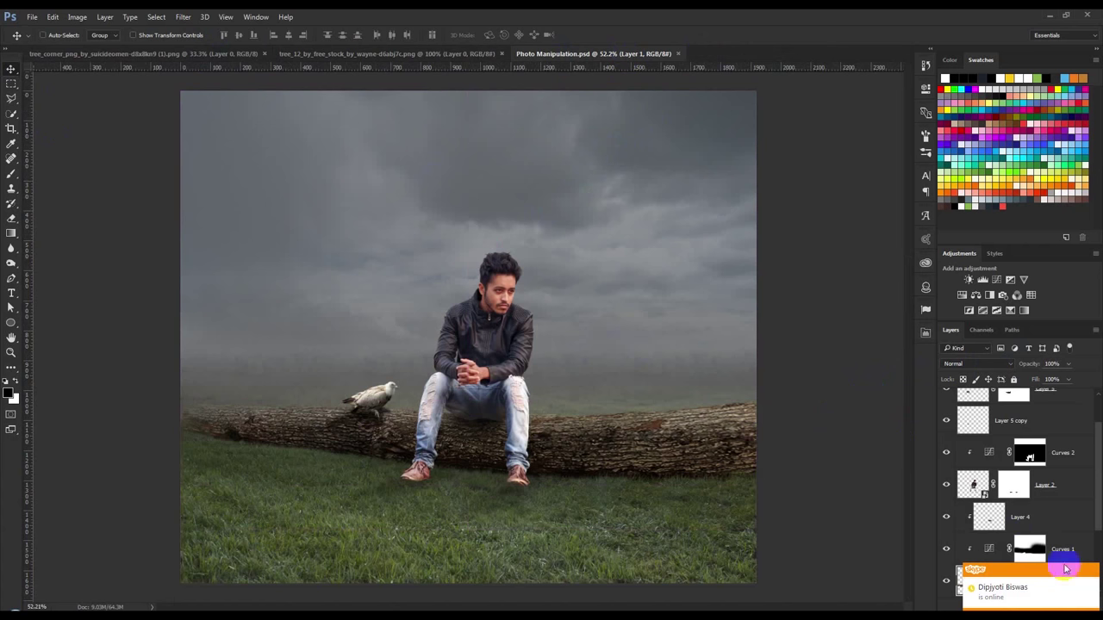
pyautogui.scroll(-2, 1064, 586)
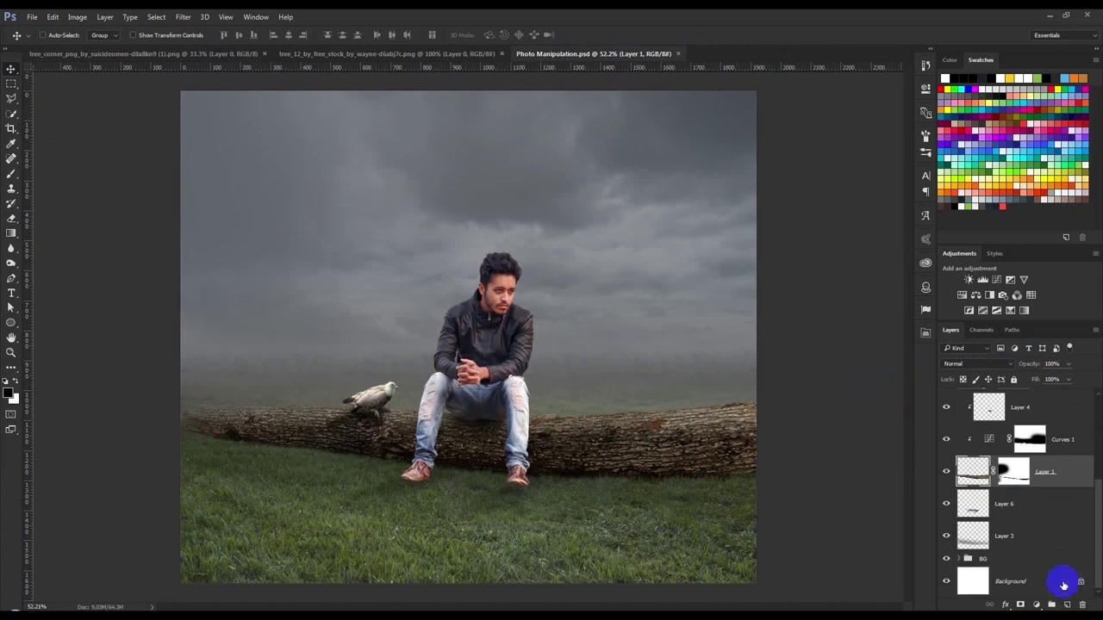
# Duplicate the log layer, move it to the top, and enlarge it across the lower-left foreground.
pyautogui.hotkey('ctrl', 'j')
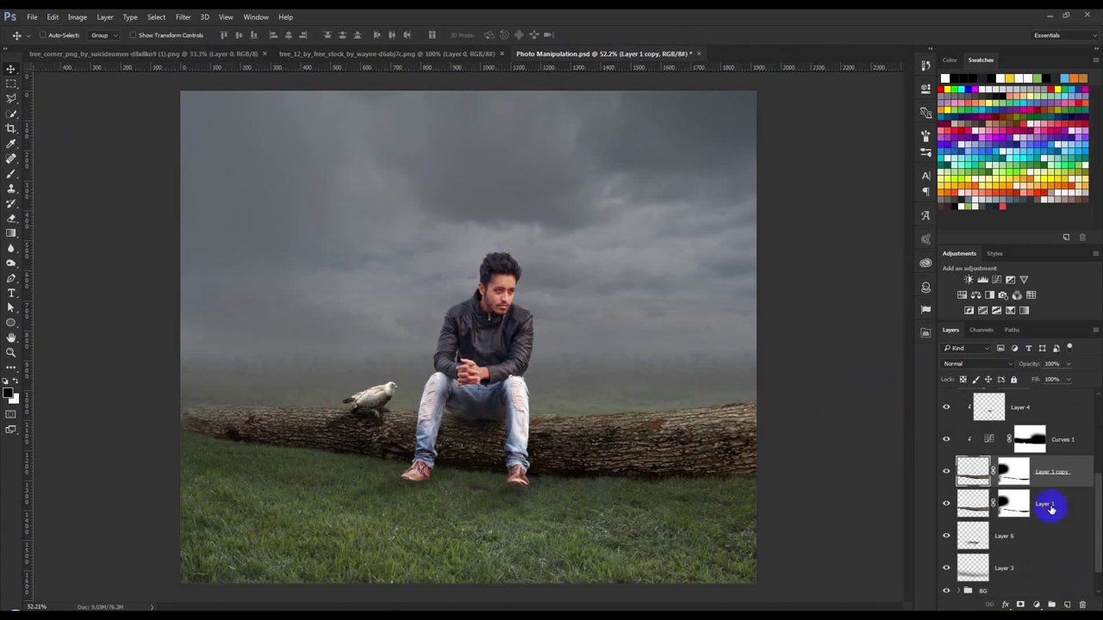
pyautogui.moveTo(1049, 509); pyautogui.dragTo(1045, 380)
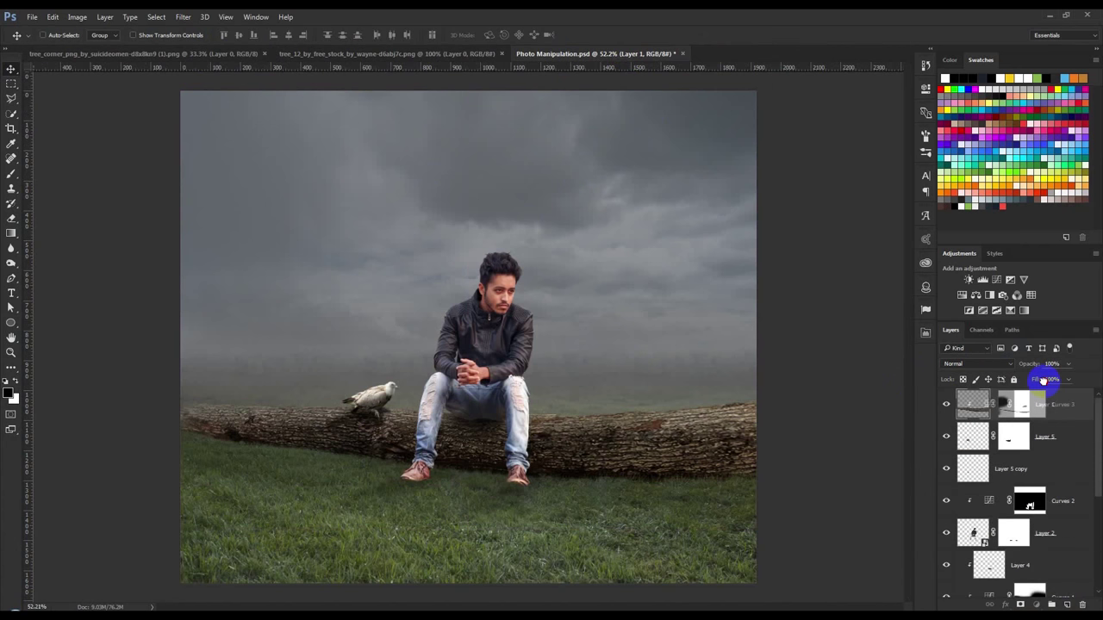
pyautogui.moveTo(1044, 380); pyautogui.dragTo(1024, 398)
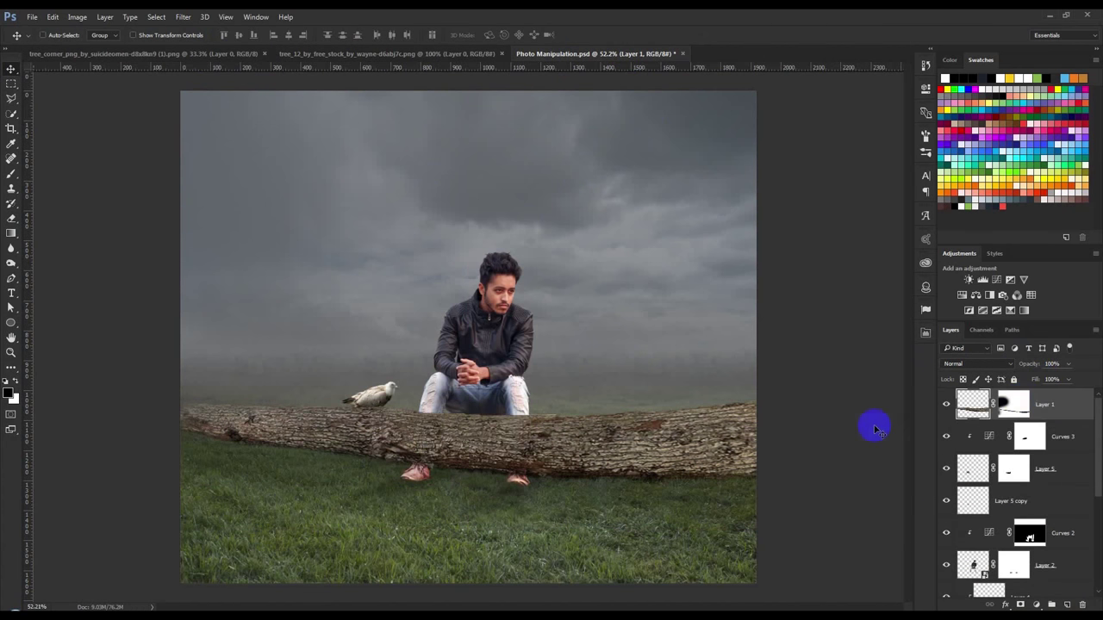
pyautogui.moveTo(874, 428)
pyautogui.mouseDown()
pyautogui.moveTo(779, 534)
pyautogui.moveTo(653, 520)
pyautogui.mouseUp()
pyautogui.hotkey('ctrl', 't')
pyautogui.moveTo(721, 500)
pyautogui.mouseDown()
pyautogui.moveTo(862, 460)
pyautogui.moveTo(853, 422)
pyautogui.moveTo(778, 378)
pyautogui.moveTo(767, 273)
pyautogui.moveTo(783, 483)
pyautogui.moveTo(796, 483)
pyautogui.mouseUp()
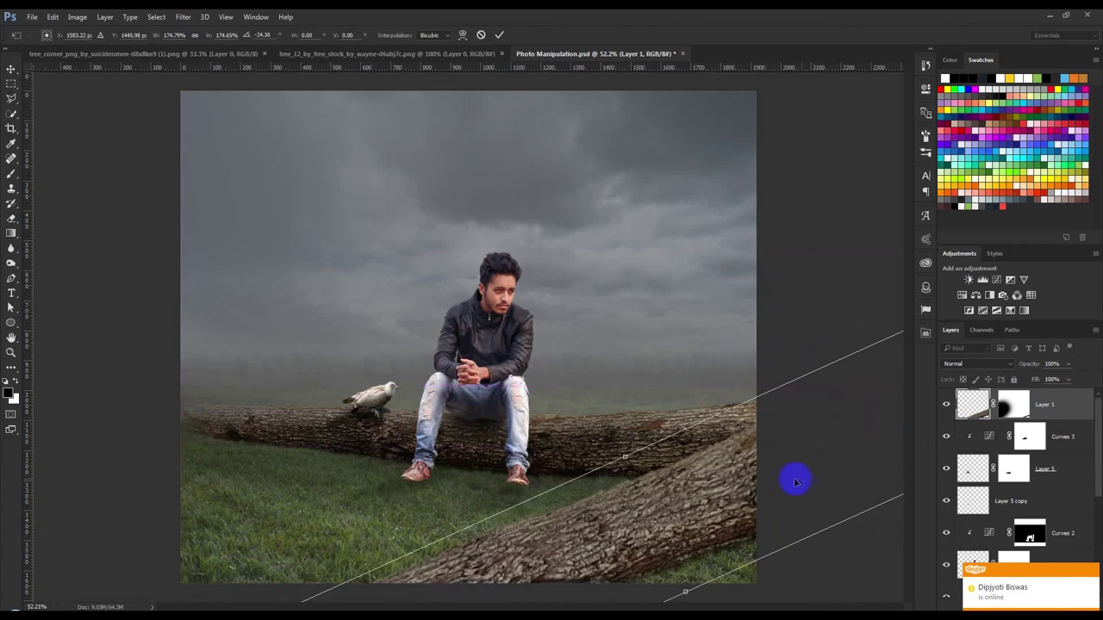
pyautogui.press('Return')
pyautogui.click(1013, 405)
# Rotate the log's mask about 44 degrees and enlarge it to about 160%.
pyautogui.press('x')
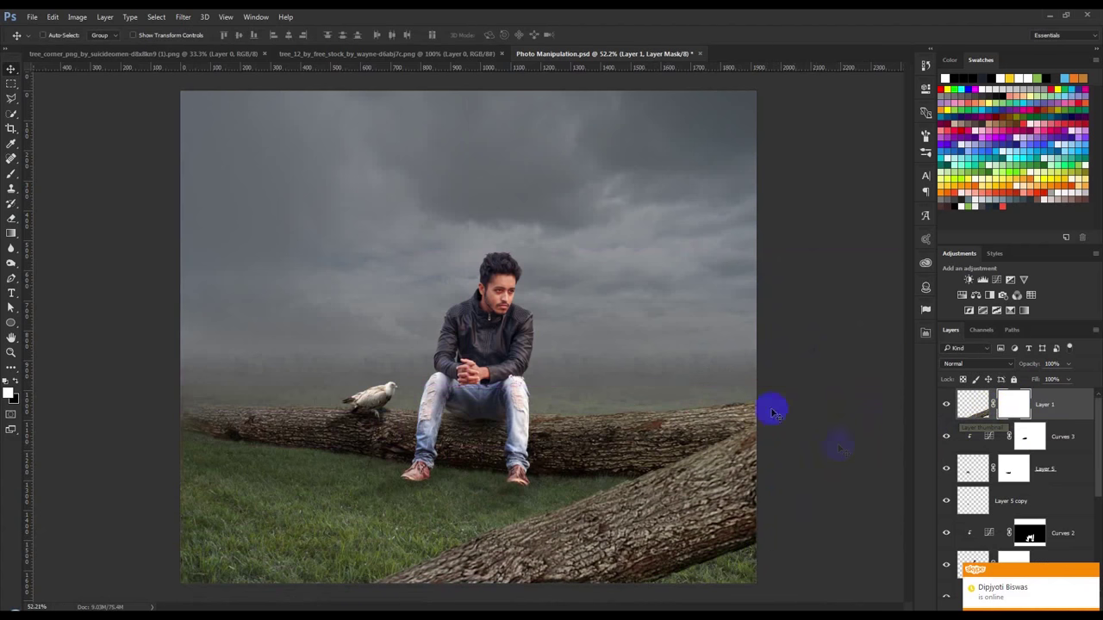
pyautogui.scroll(-2, 612, 463)
pyautogui.scroll(-1, 617, 459)
pyautogui.hotkey('ctrl', 't')
pyautogui.moveTo(794, 219)
pyautogui.mouseDown()
pyautogui.moveTo(453, 482)
pyautogui.moveTo(467, 485)
pyautogui.mouseUp()
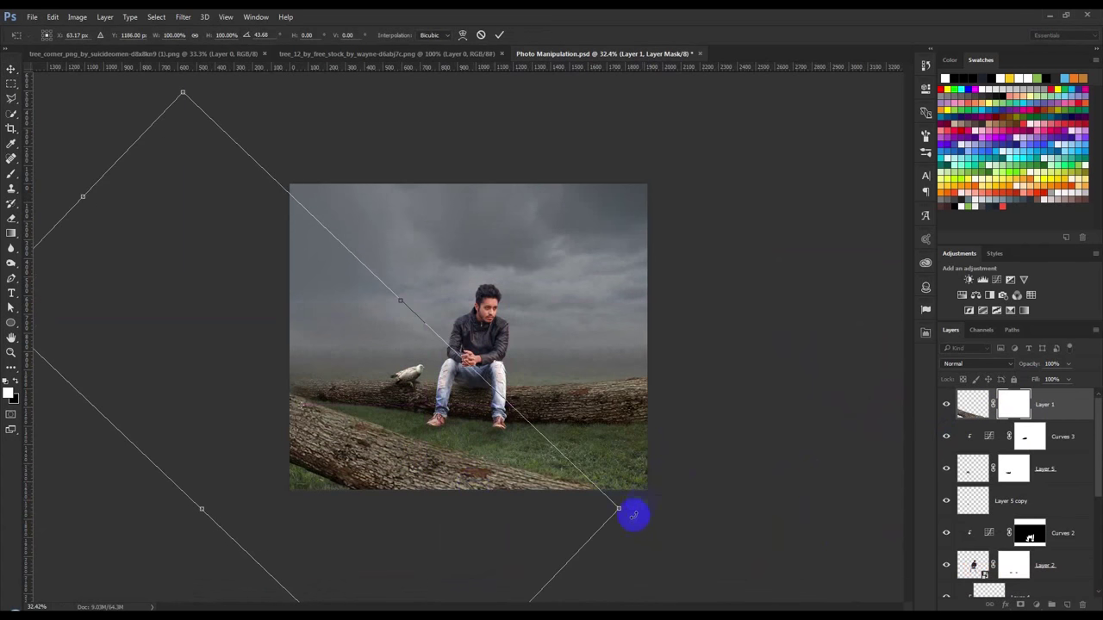
pyautogui.moveTo(658, 530)
pyautogui.mouseDown()
pyautogui.moveTo(807, 581)
pyautogui.moveTo(611, 532)
pyautogui.moveTo(583, 517)
pyautogui.moveTo(722, 536)
pyautogui.moveTo(615, 524)
pyautogui.moveTo(509, 475)
pyautogui.moveTo(738, 564)
pyautogui.moveTo(552, 508)
pyautogui.mouseUp()
pyautogui.press('Return')
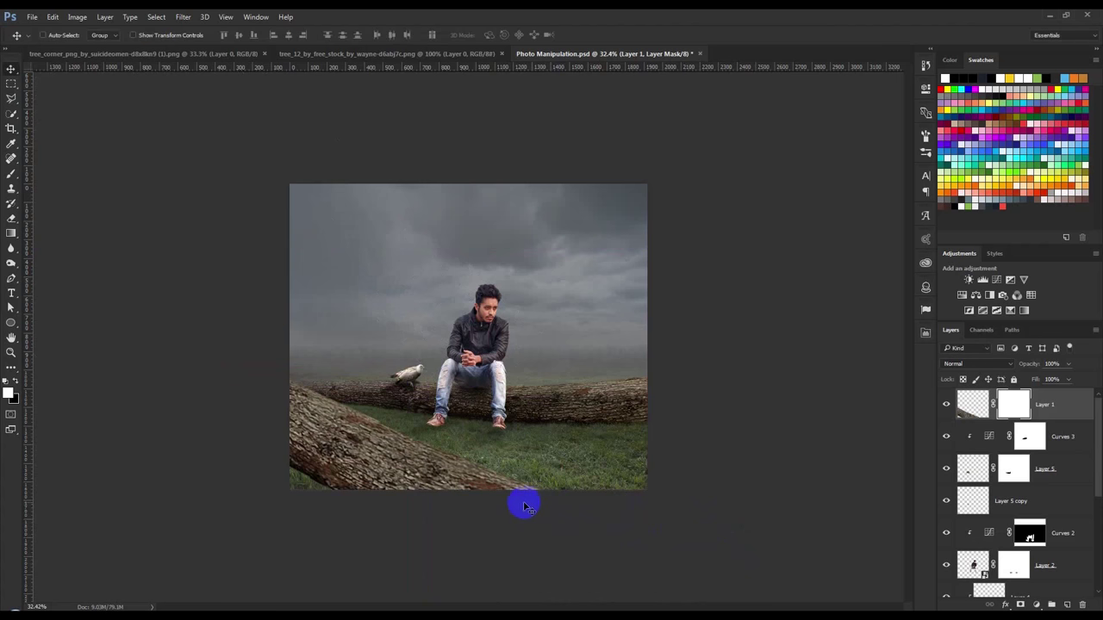
pyautogui.scroll(2, 507, 499)
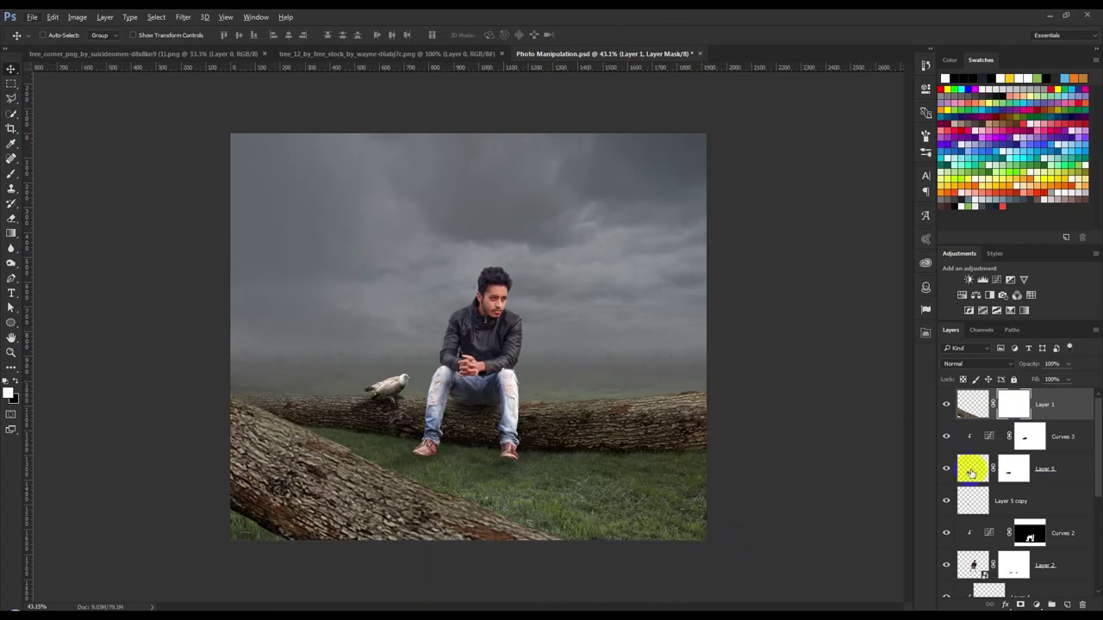
# Add a Curves adjustment above the log and pull the curve down to darken it.
pyautogui.click(1038, 603)
pyautogui.click(948, 433)
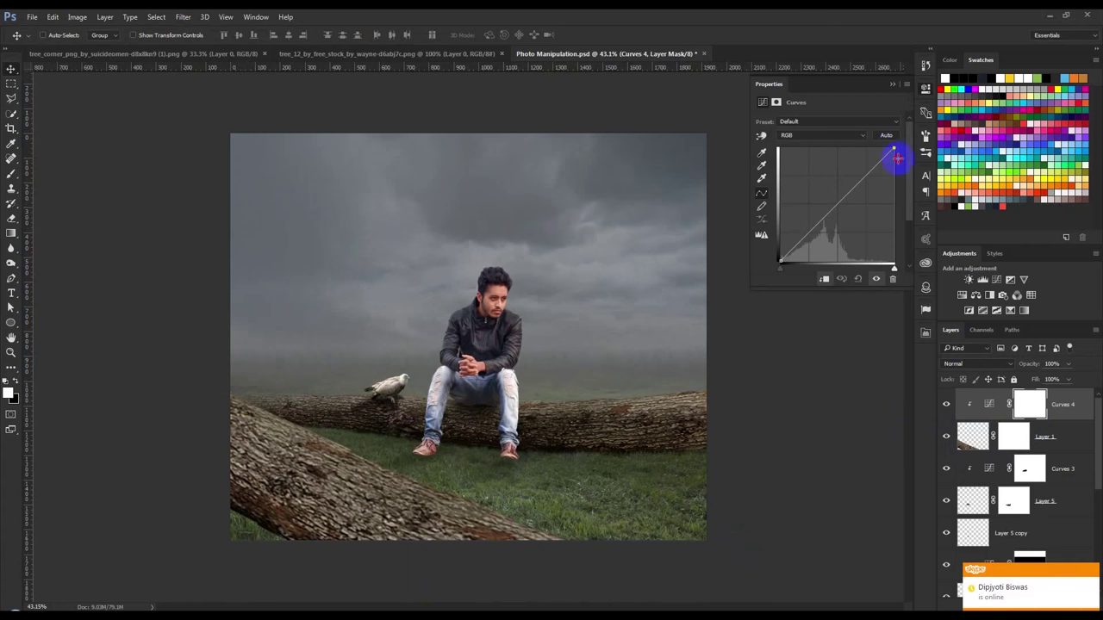
pyautogui.moveTo(894, 153); pyautogui.dragTo(914, 186)
pyautogui.moveTo(841, 225); pyautogui.dragTo(842, 229)
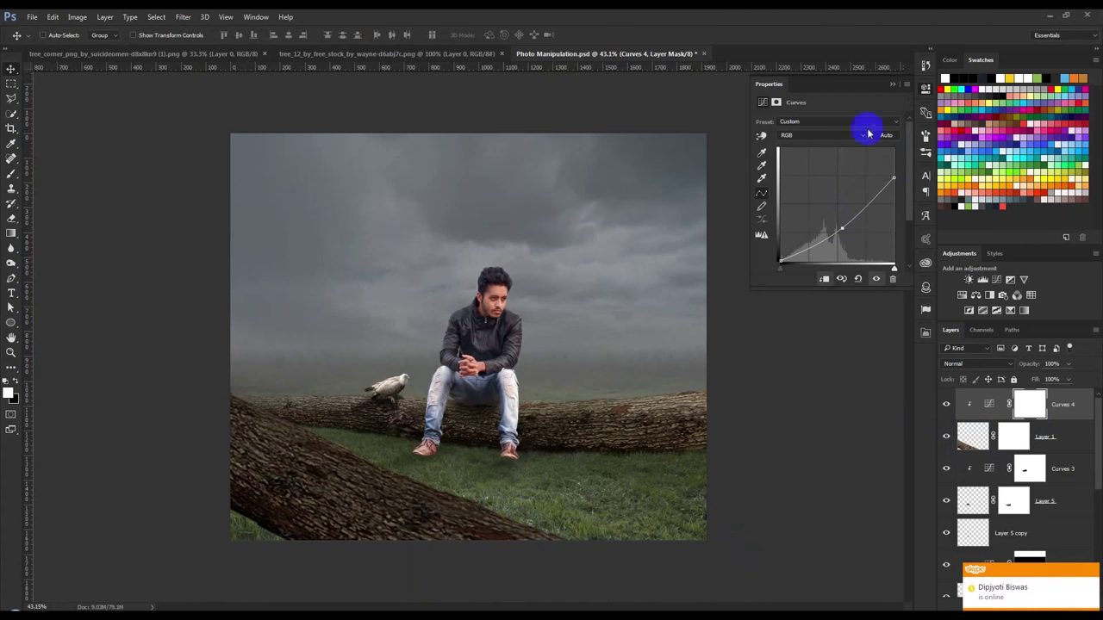
pyautogui.click(893, 86)
# Apply an 8.4-pixel Gaussian Blur to the log layer and shift the log lower.
pyautogui.click(1055, 440)
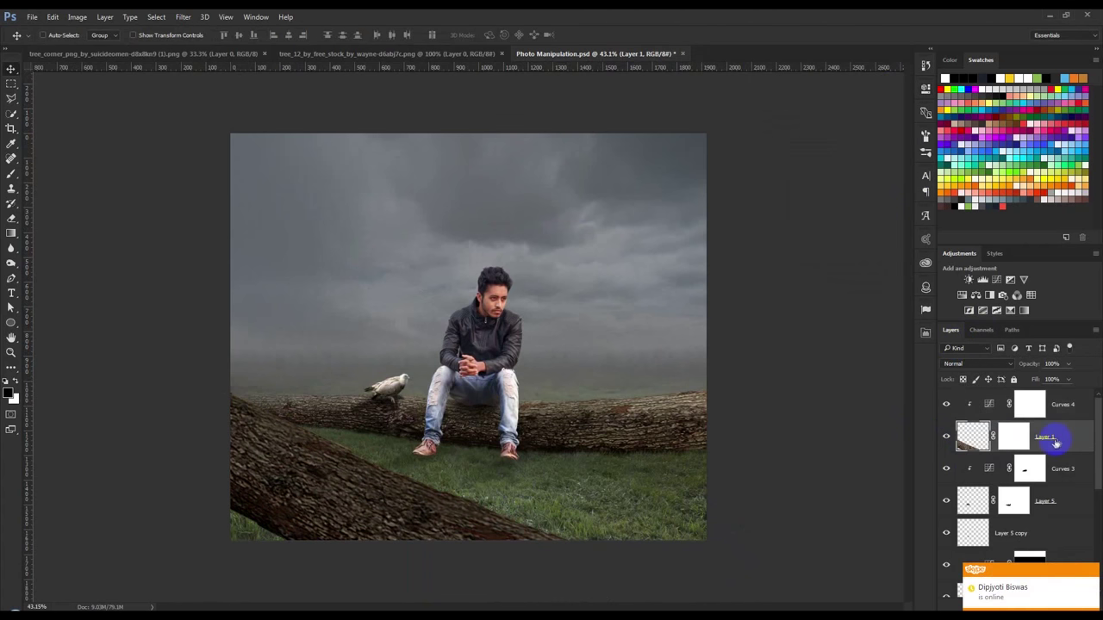
pyautogui.click(204, 17)
pyautogui.moveTo(189, 143)
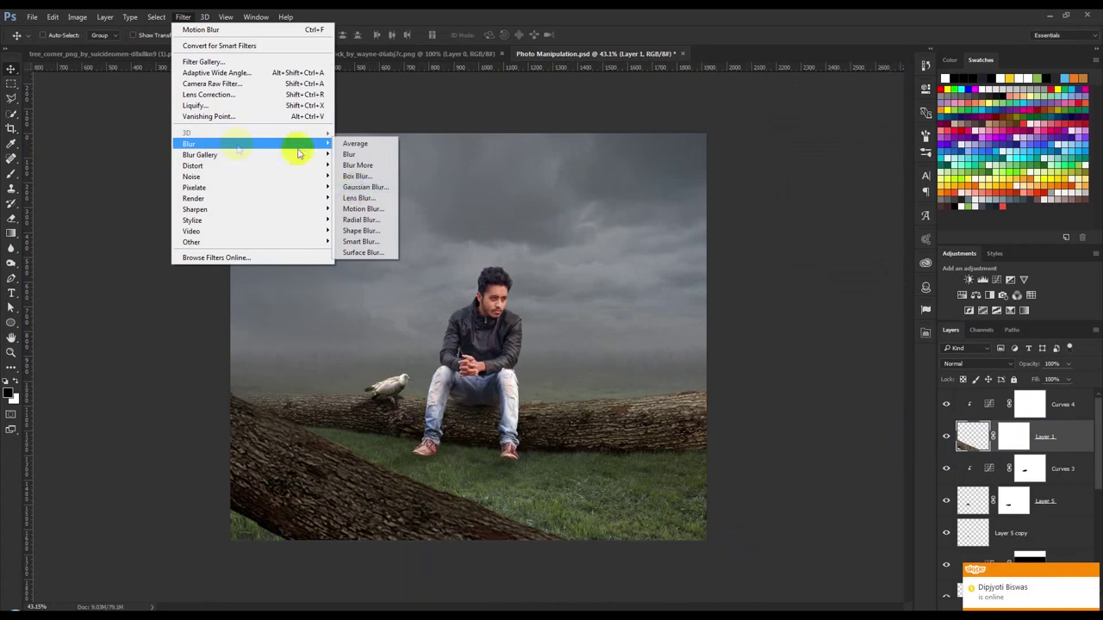
pyautogui.click(356, 188)
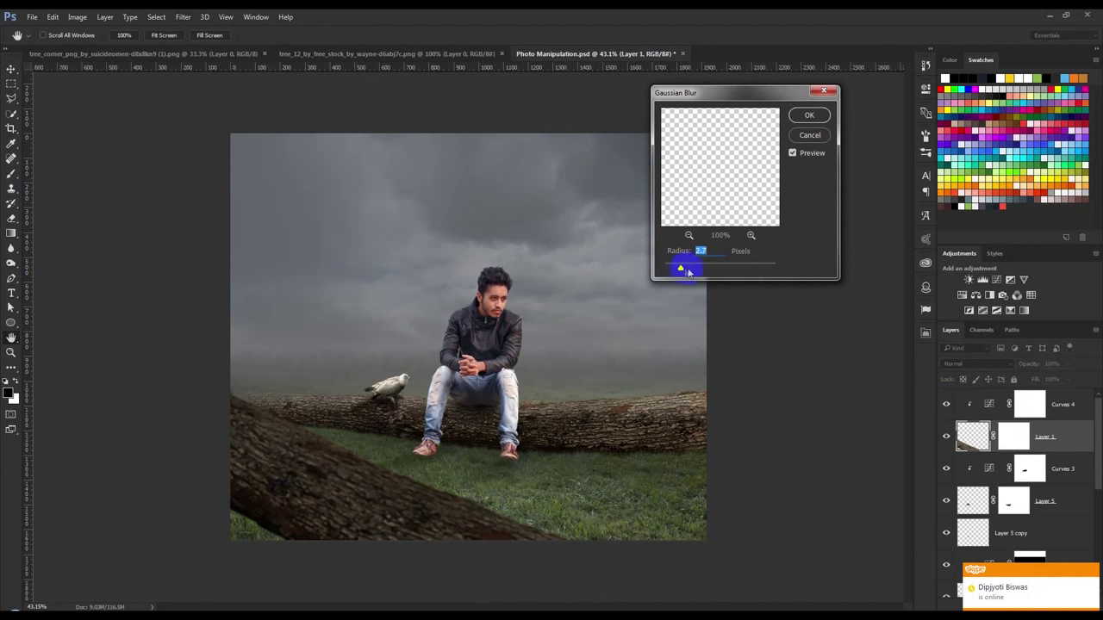
pyautogui.moveTo(700, 266); pyautogui.dragTo(710, 266)
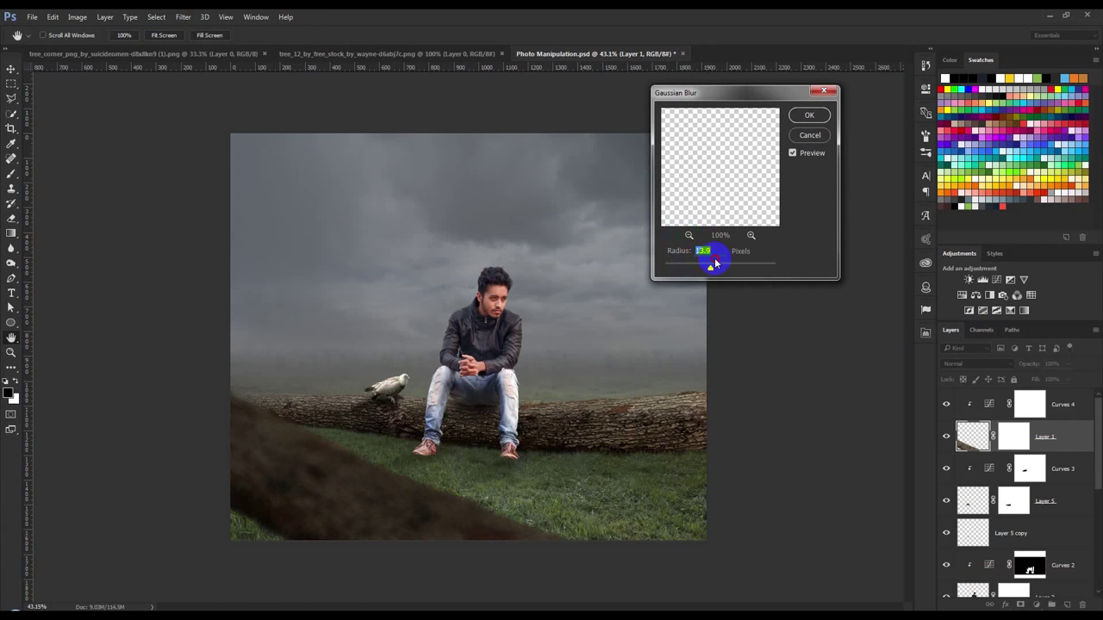
pyautogui.moveTo(714, 260); pyautogui.dragTo(705, 270)
pyautogui.click(807, 116)
pyautogui.moveTo(455, 382); pyautogui.dragTo(362, 357)
# Rotate, enlarge and level the blurred log, shifting it up and left.
pyautogui.hotkey('ctrl', 't')
pyautogui.moveTo(738, 441); pyautogui.dragTo(782, 322)
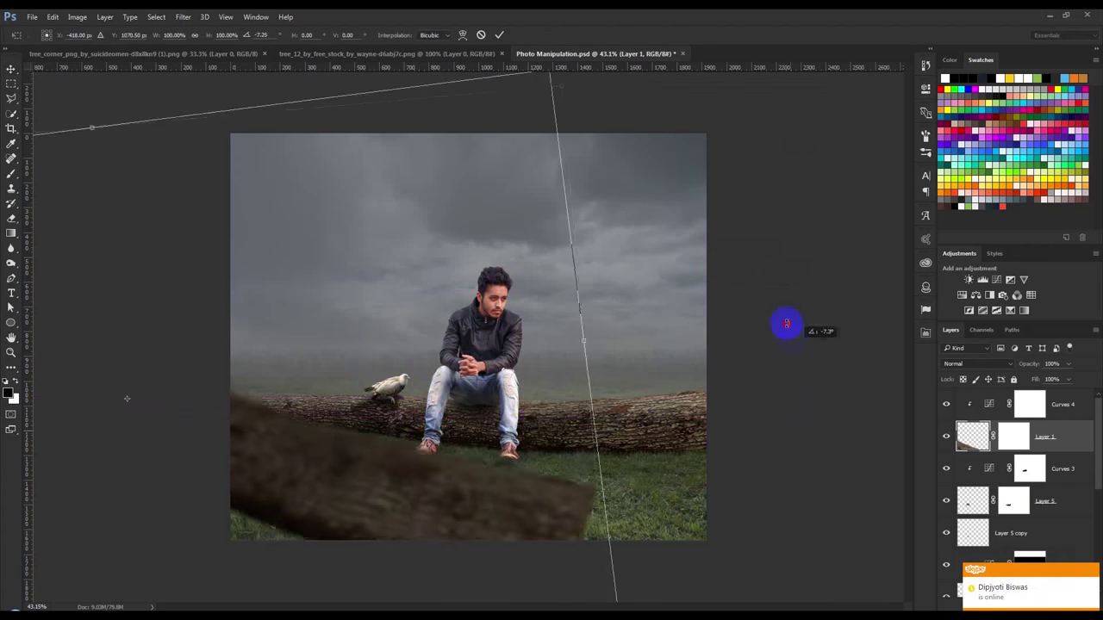
pyautogui.moveTo(461, 431); pyautogui.dragTo(478, 494)
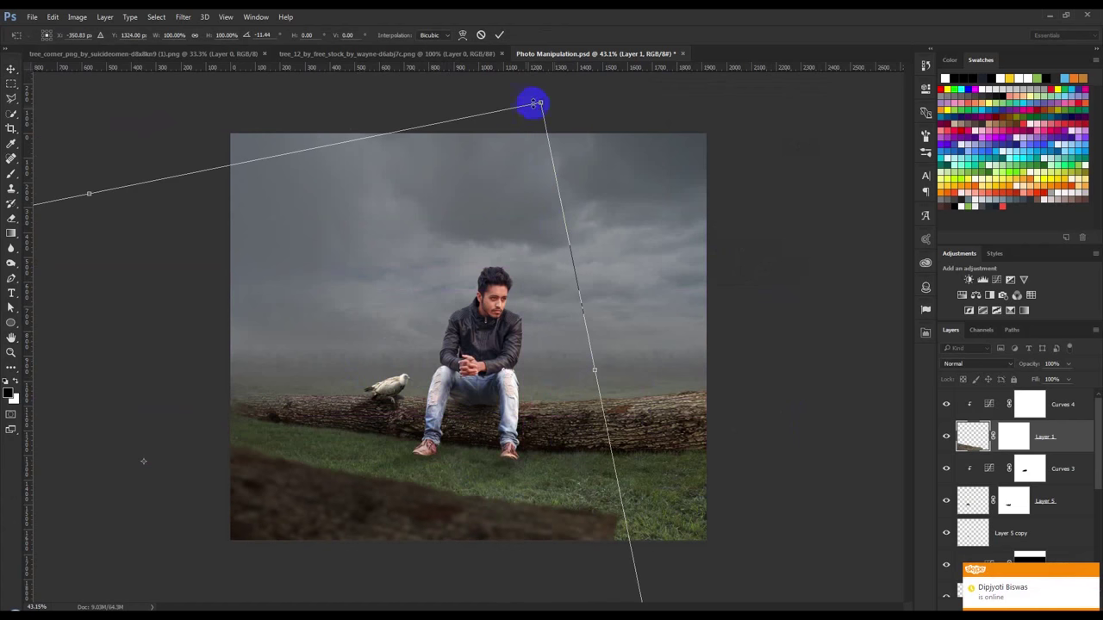
pyautogui.moveTo(536, 104); pyautogui.dragTo(382, 428)
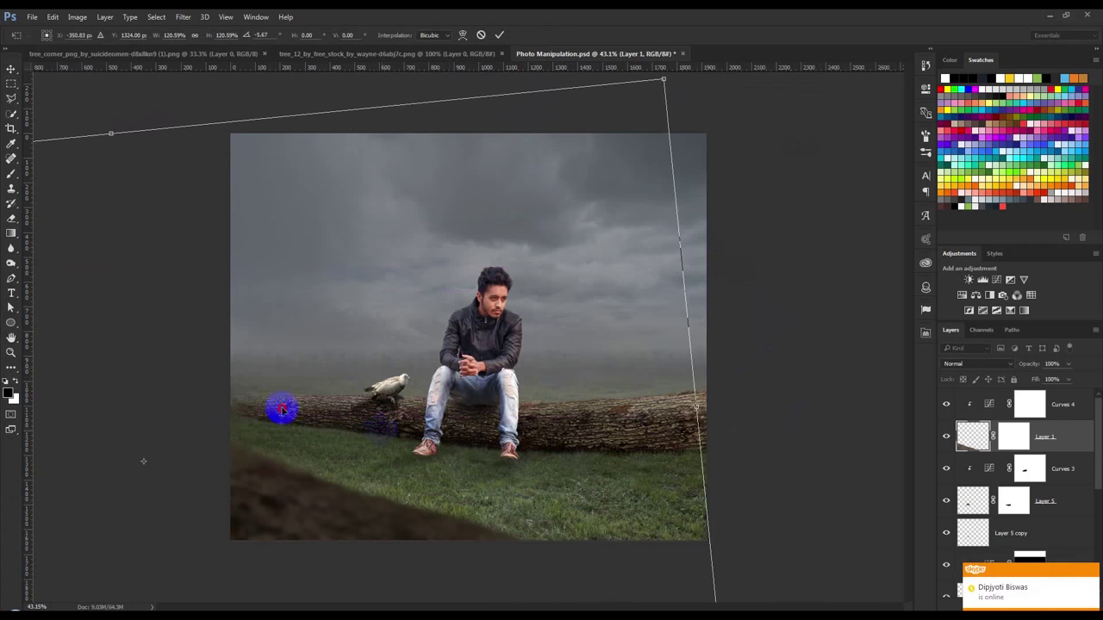
pyautogui.moveTo(281, 410); pyautogui.dragTo(709, 502)
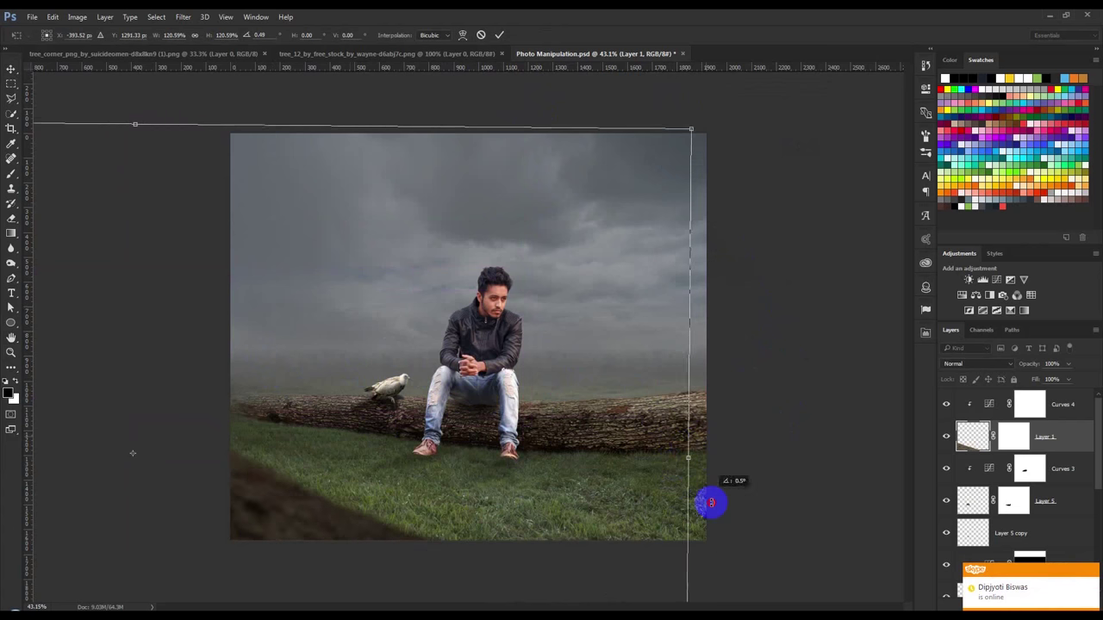
pyautogui.moveTo(382, 382)
pyautogui.mouseDown()
pyautogui.moveTo(318, 320)
pyautogui.moveTo(312, 332)
pyautogui.mouseUp()
pyautogui.click(499, 35)
# Drag out a copy of the blurred log, rotate it and scale it to about 69%.
pyautogui.scroll(-5, 468, 455)
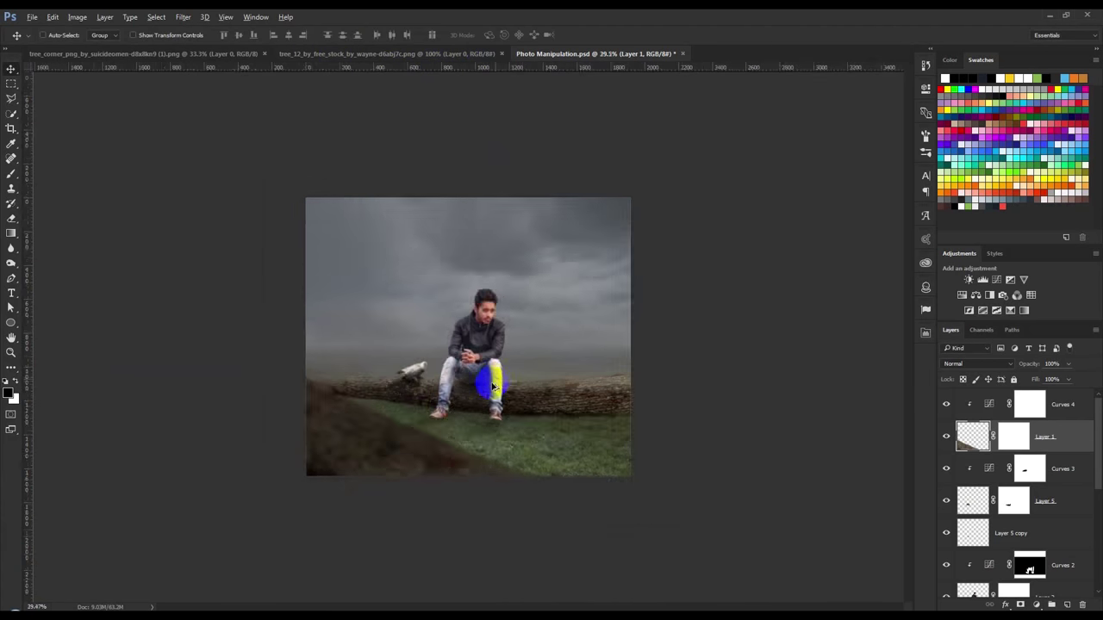
pyautogui.moveTo(485, 402); pyautogui.dragTo(662, 454)
pyautogui.hotkey('ctrl', 't')
pyautogui.moveTo(850, 468); pyautogui.dragTo(600, 496)
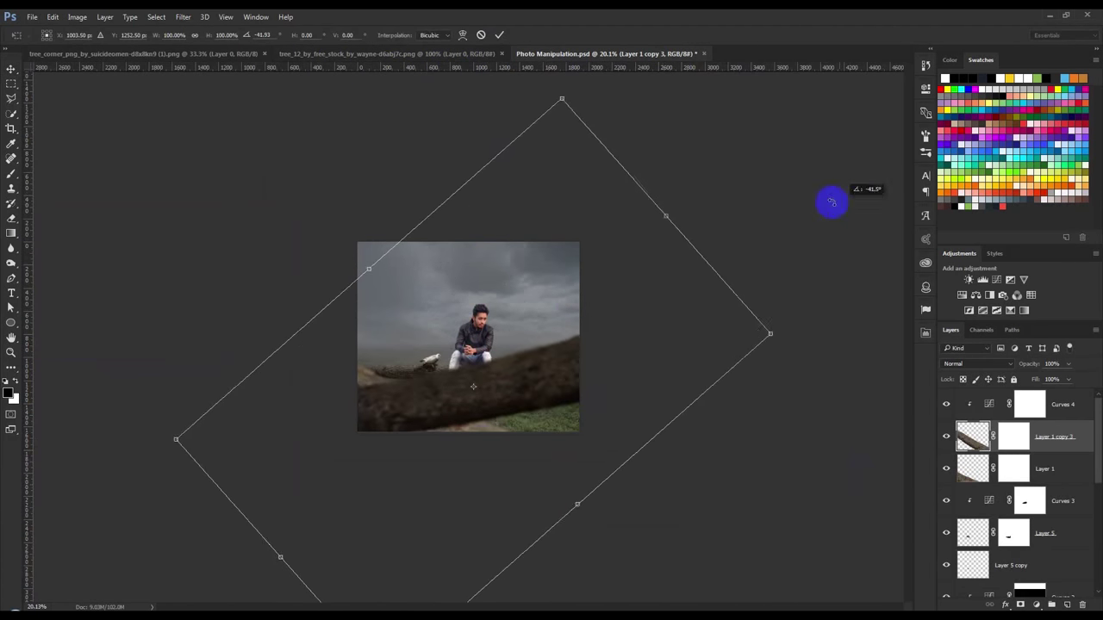
pyautogui.moveTo(773, 385); pyautogui.dragTo(594, 401)
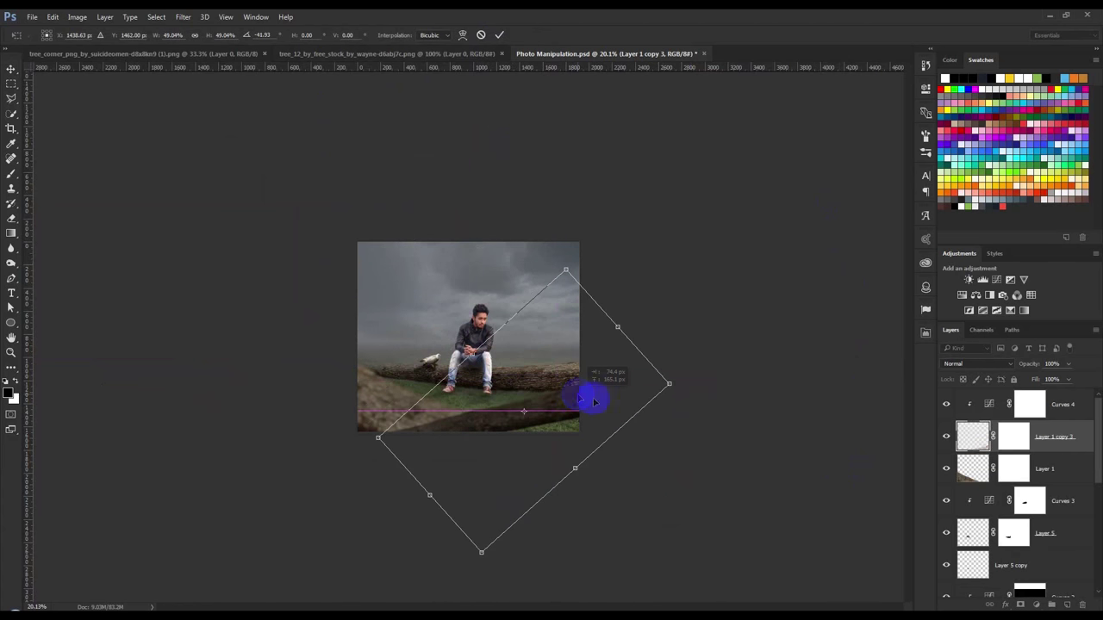
pyautogui.moveTo(670, 383); pyautogui.dragTo(729, 373)
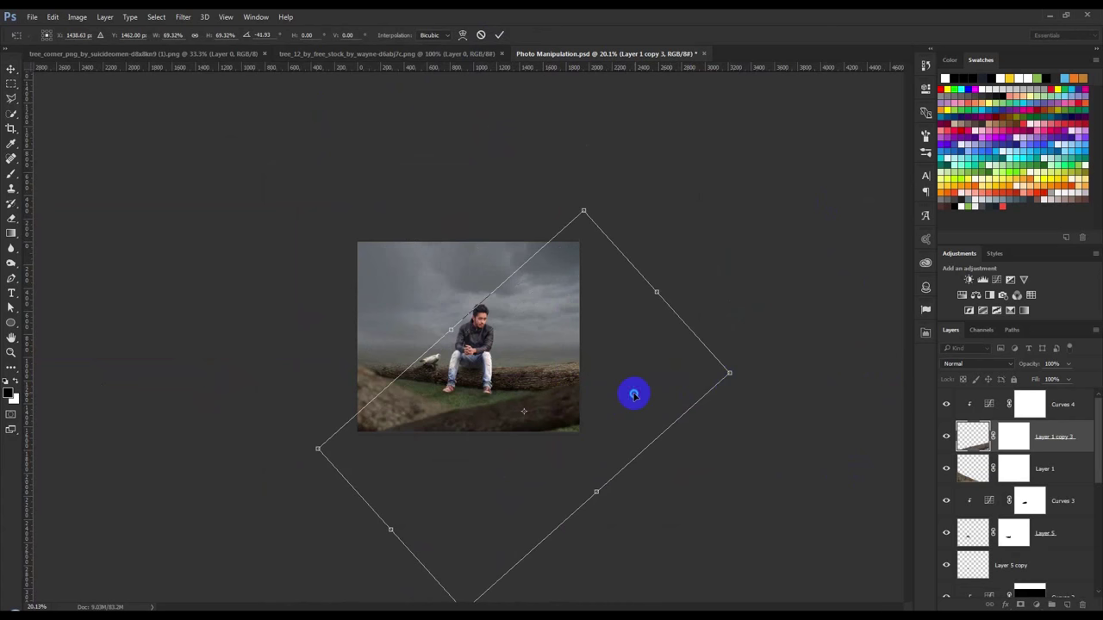
# Flip the log copy vertically and angle it across the lower-right foreground.
pyautogui.rightClick(547, 404)
pyautogui.click(583, 587)
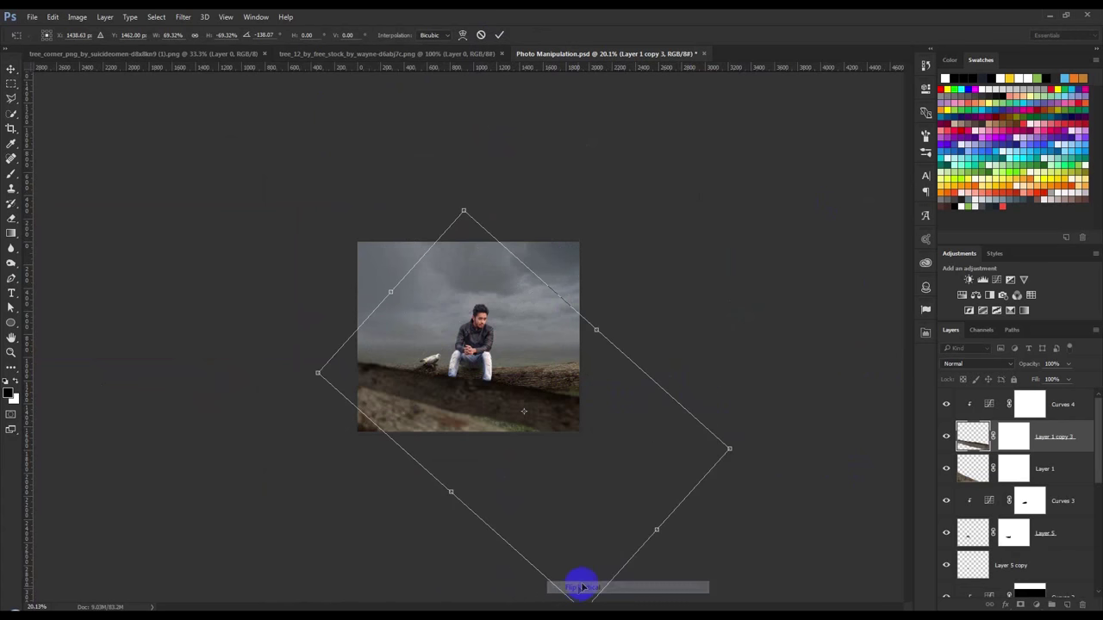
pyautogui.moveTo(787, 485); pyautogui.dragTo(769, 370)
pyautogui.moveTo(754, 455); pyautogui.dragTo(192, 434)
pyautogui.moveTo(537, 453); pyautogui.dragTo(599, 484)
pyautogui.moveTo(788, 515)
pyautogui.mouseDown()
pyautogui.moveTo(677, 497)
pyautogui.moveTo(590, 444)
pyautogui.mouseUp()
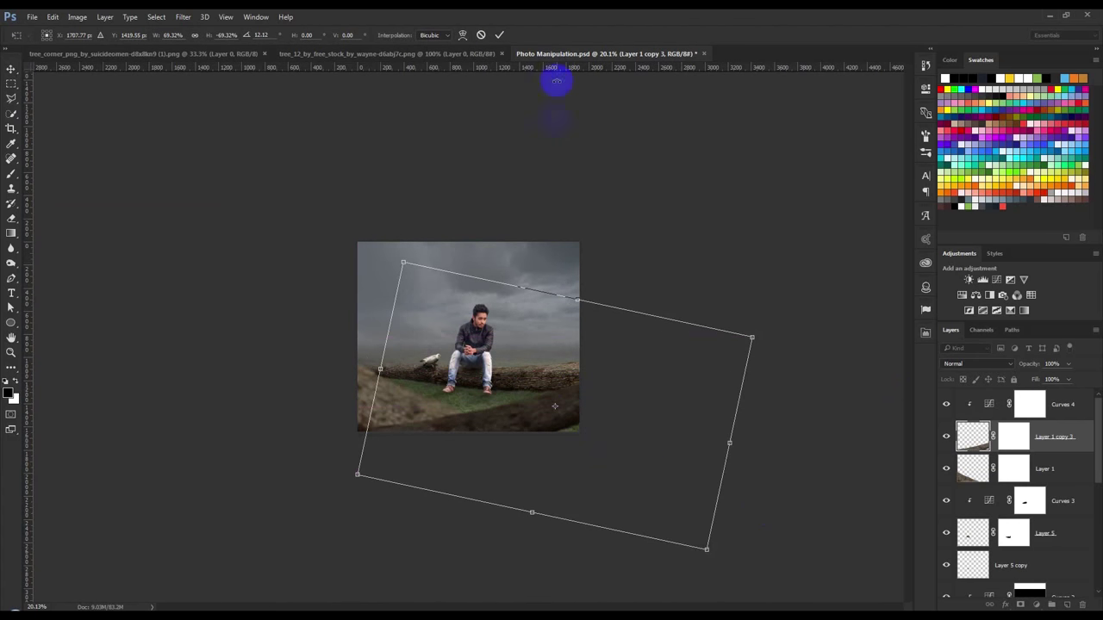
pyautogui.click(499, 34)
pyautogui.scroll(3, 700, 478)
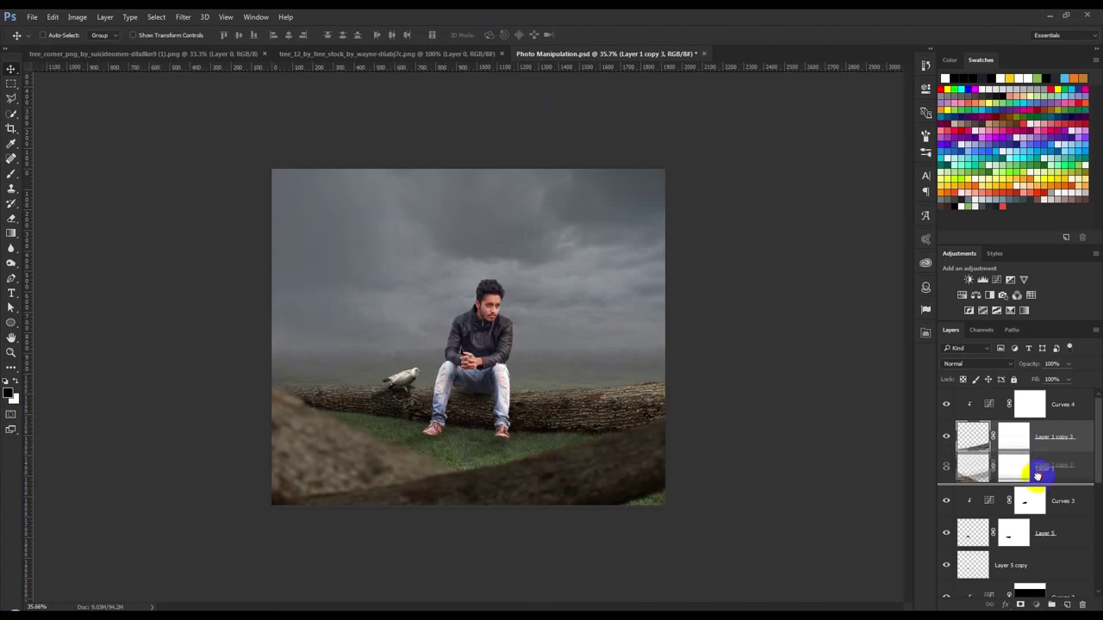
# Reorder Layer 1 copy 3 below Layer 1 and clip Curves 4 to Layer 1.
pyautogui.moveTo(1051, 447); pyautogui.dragTo(1039, 468)
pyautogui.moveTo(1058, 418); pyautogui.dragTo(1051, 453)
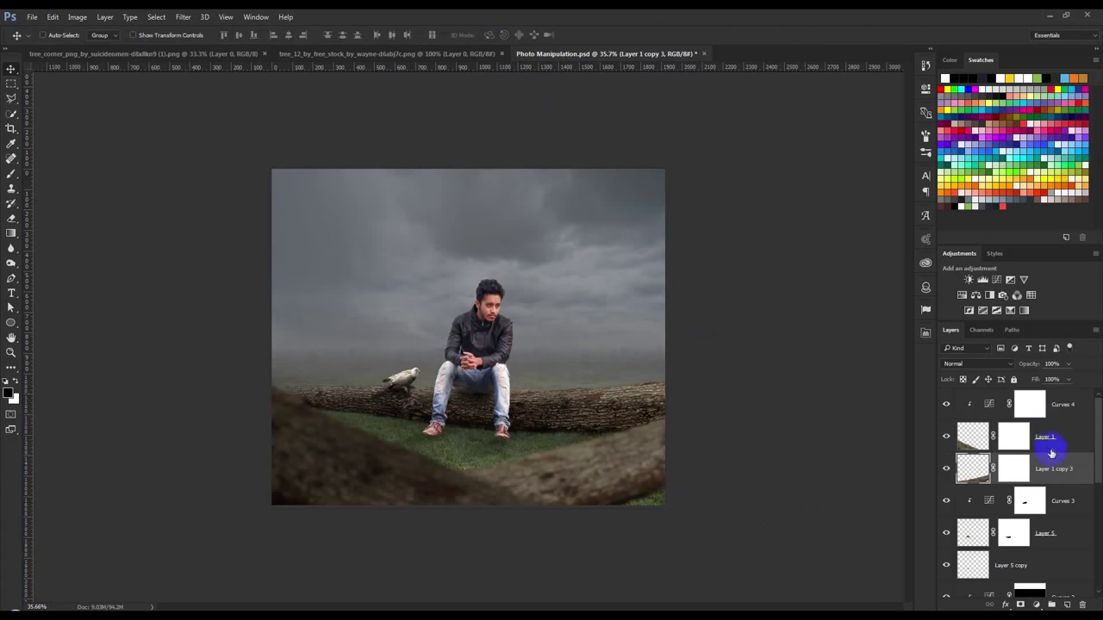
pyautogui.keyDown('alt'); pyautogui.click(1053, 446); pyautogui.keyUp('alt')
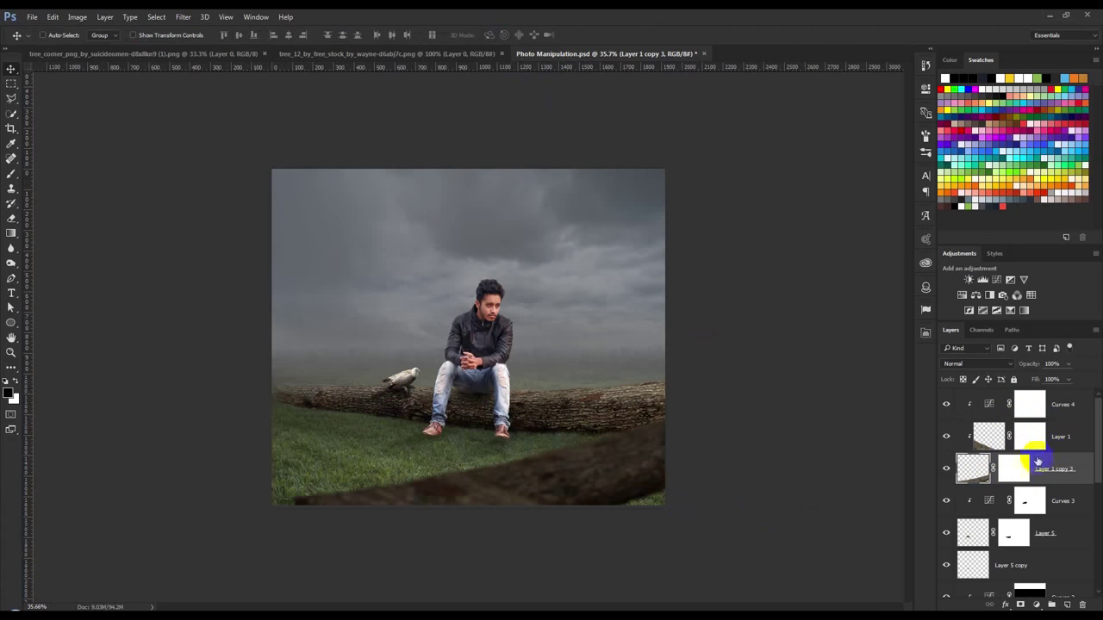
pyautogui.keyDown('alt'); pyautogui.click(1045, 450); pyautogui.keyUp('alt')
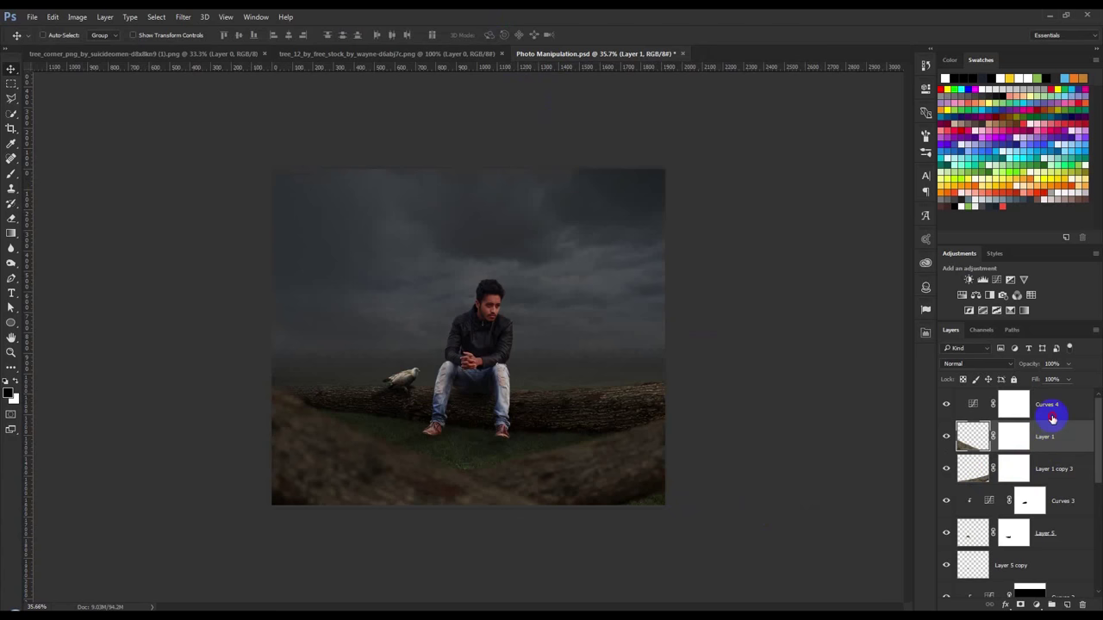
pyautogui.click(1053, 415)
pyautogui.keyDown('alt'); pyautogui.click(1052, 421); pyautogui.keyUp('alt')
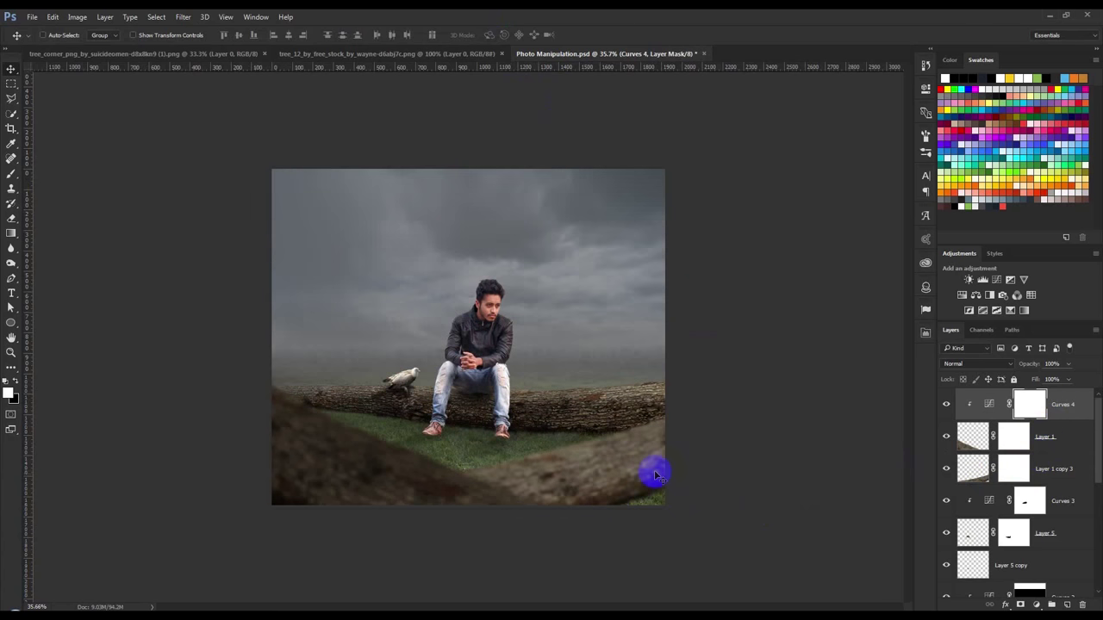
# Duplicate Curves 4, clip the copy to Layer 1 copy 3, and ease its curve toward straight.
pyautogui.click(1064, 469)
pyautogui.click(1064, 415)
pyautogui.hotkey('ctrl', 'j')
pyautogui.moveTo(1061, 414); pyautogui.dragTo(1058, 480)
pyautogui.keyDown('alt'); pyautogui.click(1058, 479); pyautogui.keyUp('alt')
pyautogui.keyDown('alt'); pyautogui.scroll(1, 685, 542); pyautogui.keyUp('alt')
pyautogui.click(1018, 464)
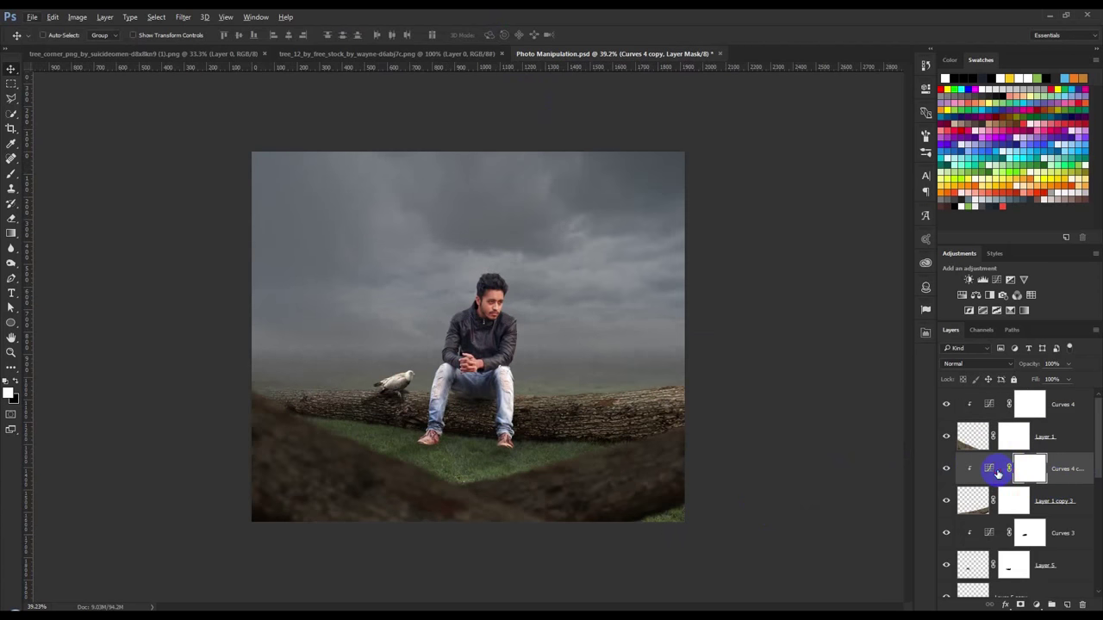
pyautogui.doubleClick(996, 471)
pyautogui.moveTo(891, 172); pyautogui.dragTo(894, 155)
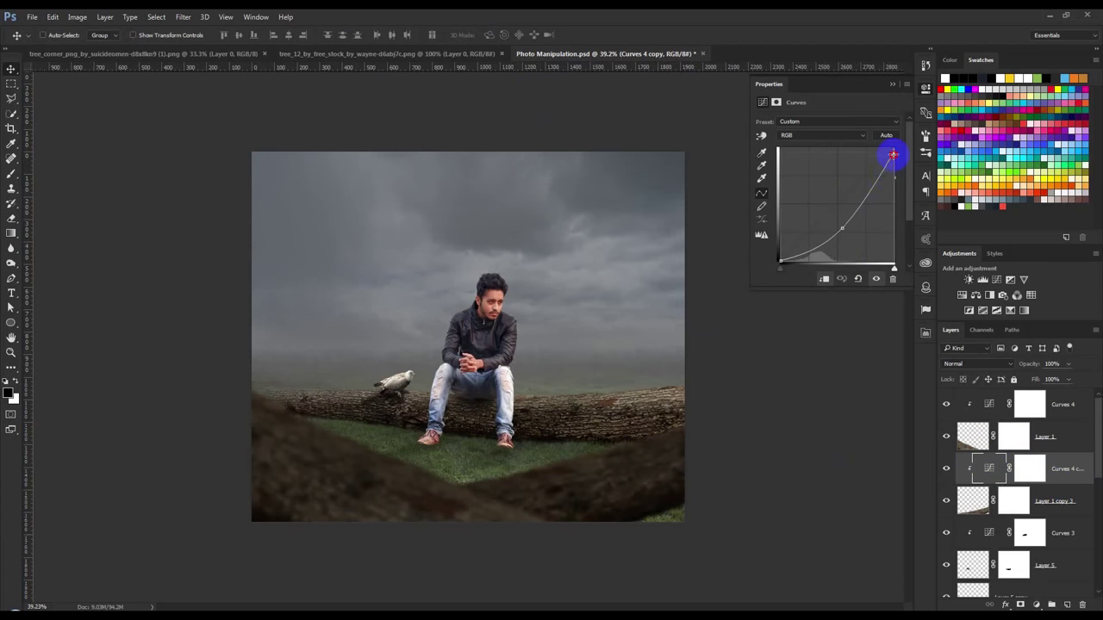
pyautogui.moveTo(839, 226); pyautogui.dragTo(838, 210)
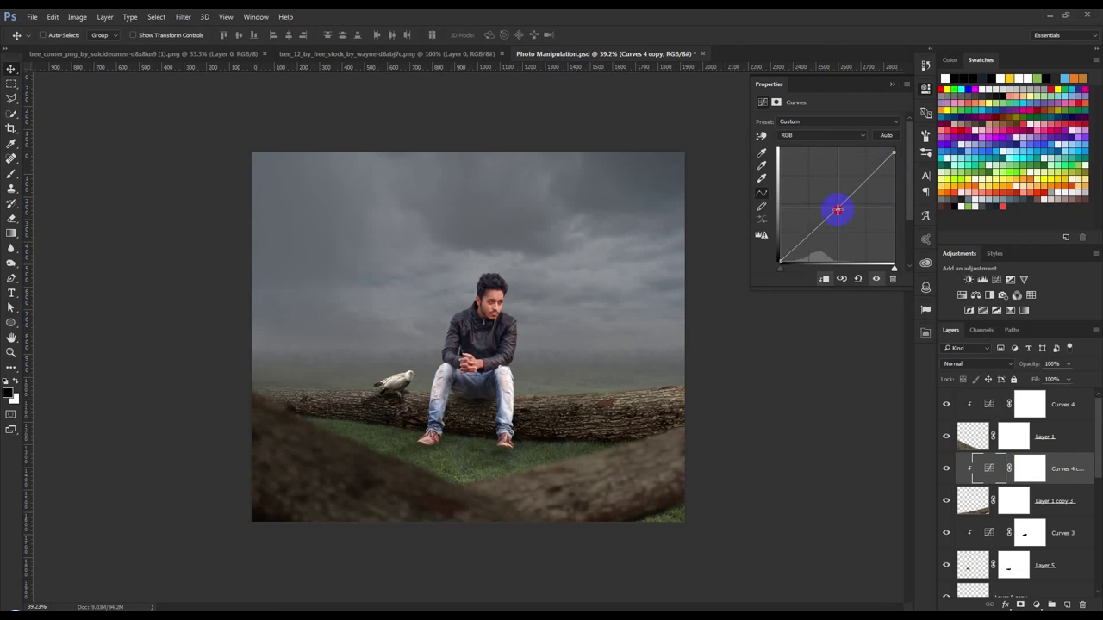
# Move Layer 1 copy 3 and its Curves 4 copy to the top of the stack.
pyautogui.keyDown('shift'); pyautogui.click(1053, 510); pyautogui.keyUp('shift')
pyautogui.moveTo(1034, 468); pyautogui.dragTo(1047, 402)
pyautogui.moveTo(758, 487); pyautogui.dragTo(965, 476)
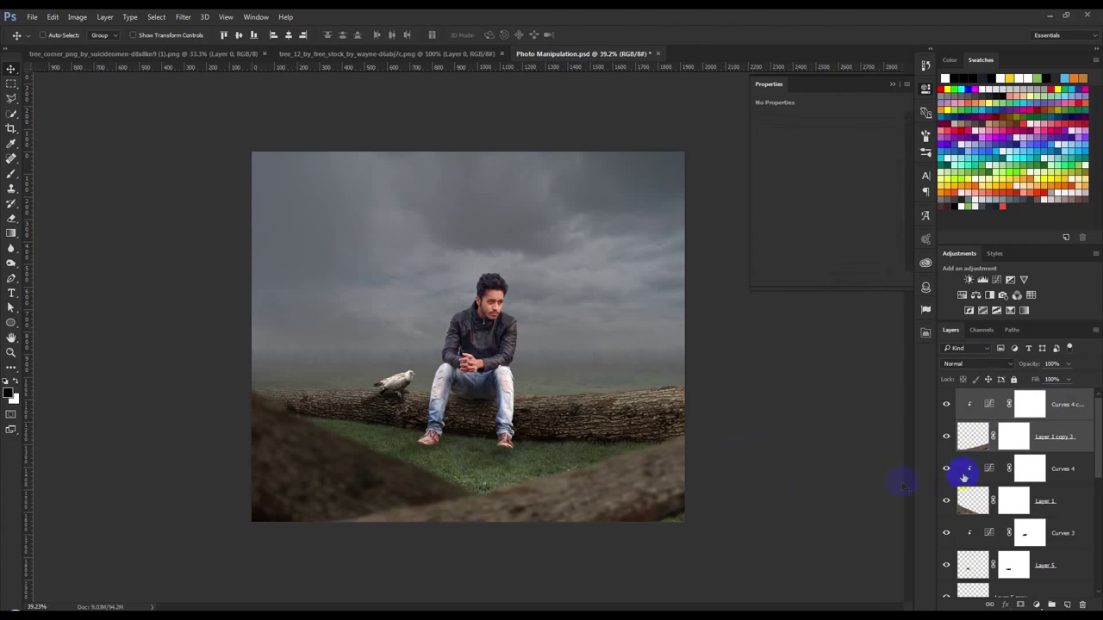
pyautogui.click(1065, 438)
pyautogui.click(184, 17)
pyautogui.moveTo(188, 144)
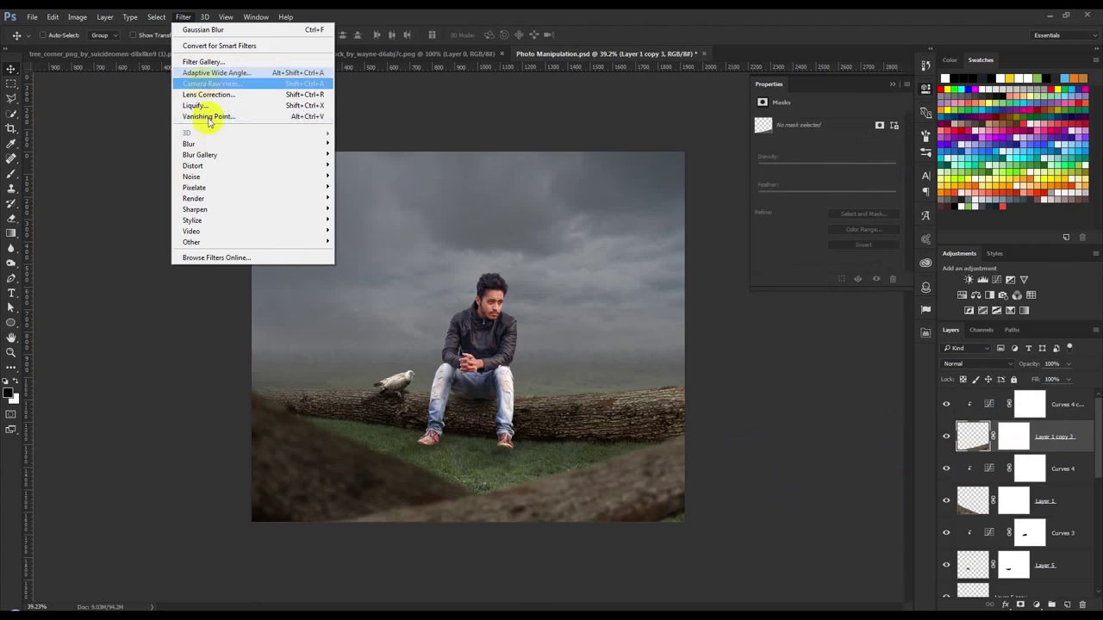
# Blur the right foreground log with a 26.3 px Gaussian Blur.
pyautogui.click(379, 187)
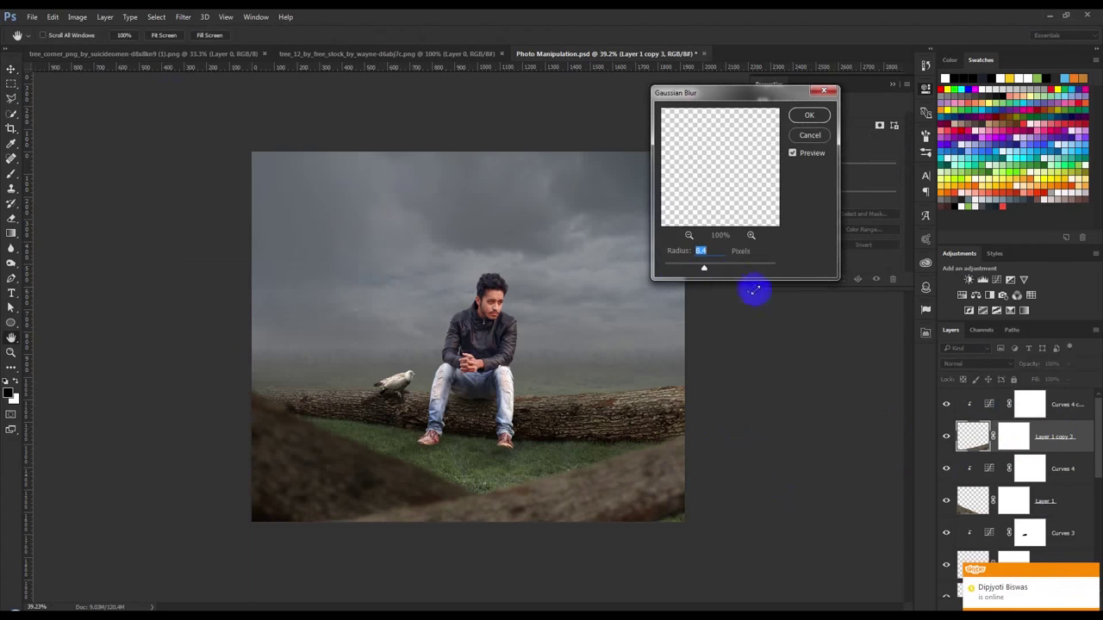
pyautogui.moveTo(718, 268); pyautogui.dragTo(715, 269)
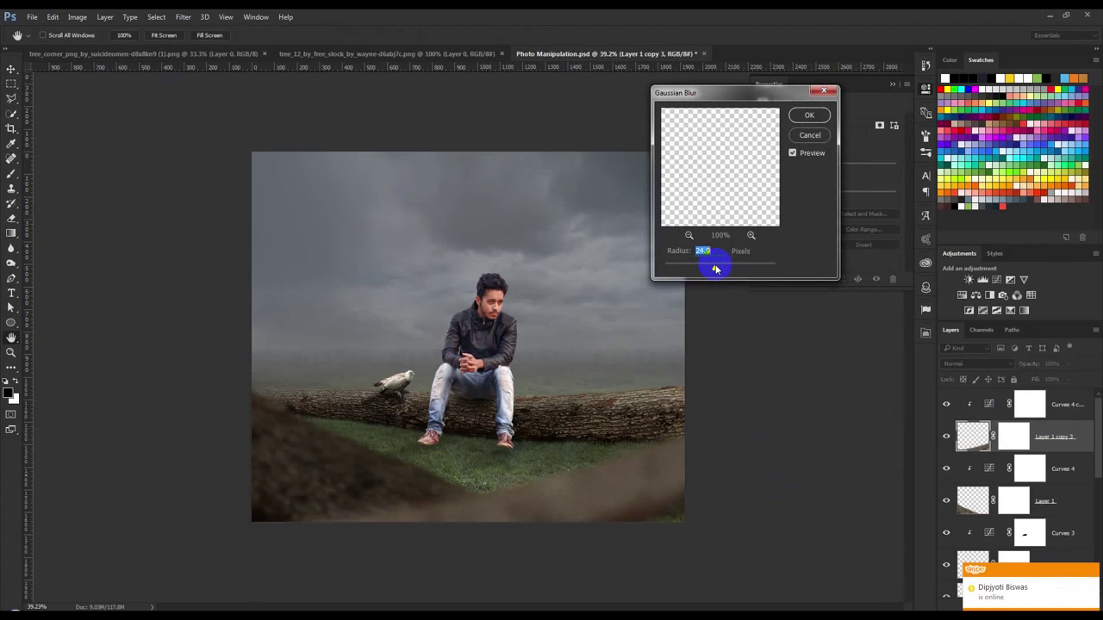
pyautogui.click(809, 115)
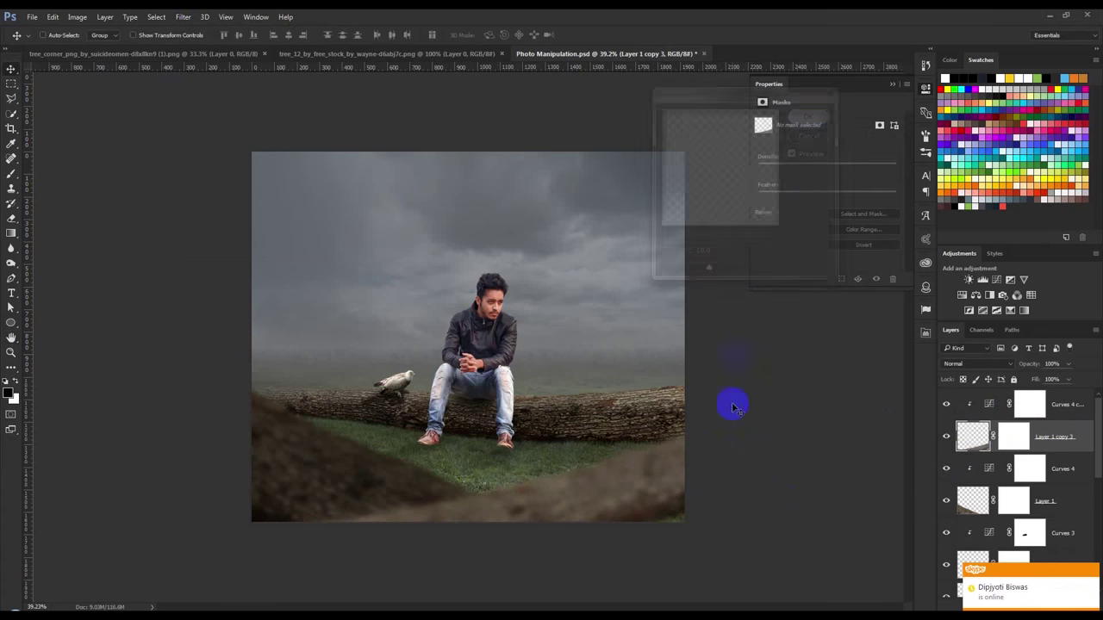
pyautogui.scroll(3, 714, 440)
pyautogui.scroll(-3, 680, 471)
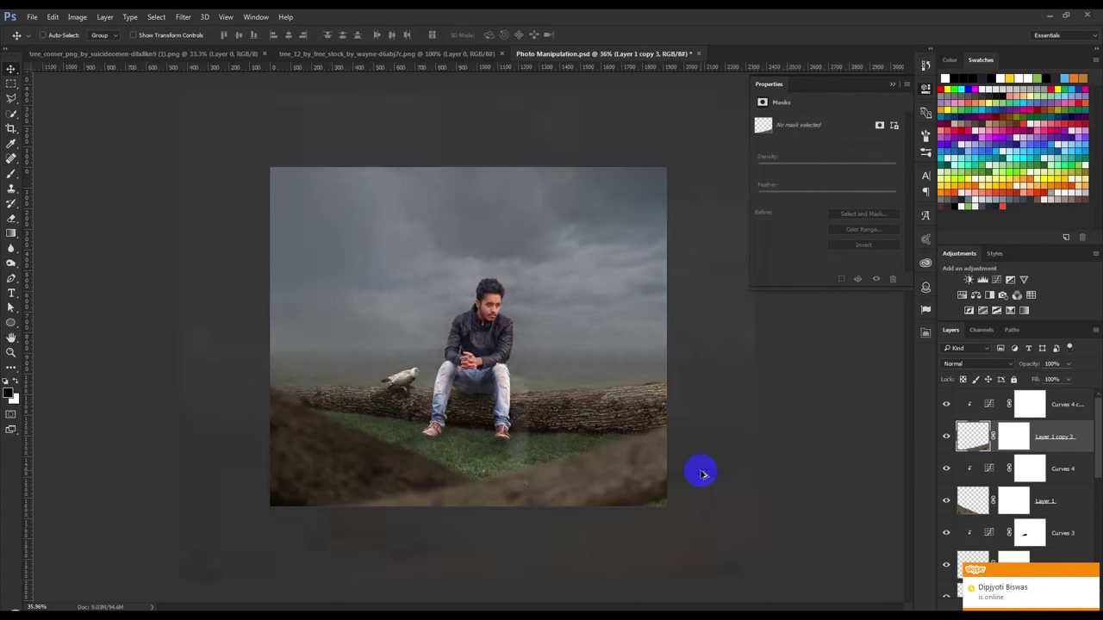
# Stretch the right log to about 145% height, level it, and nudge it up-left.
pyautogui.hotkey('ctrl', 't')
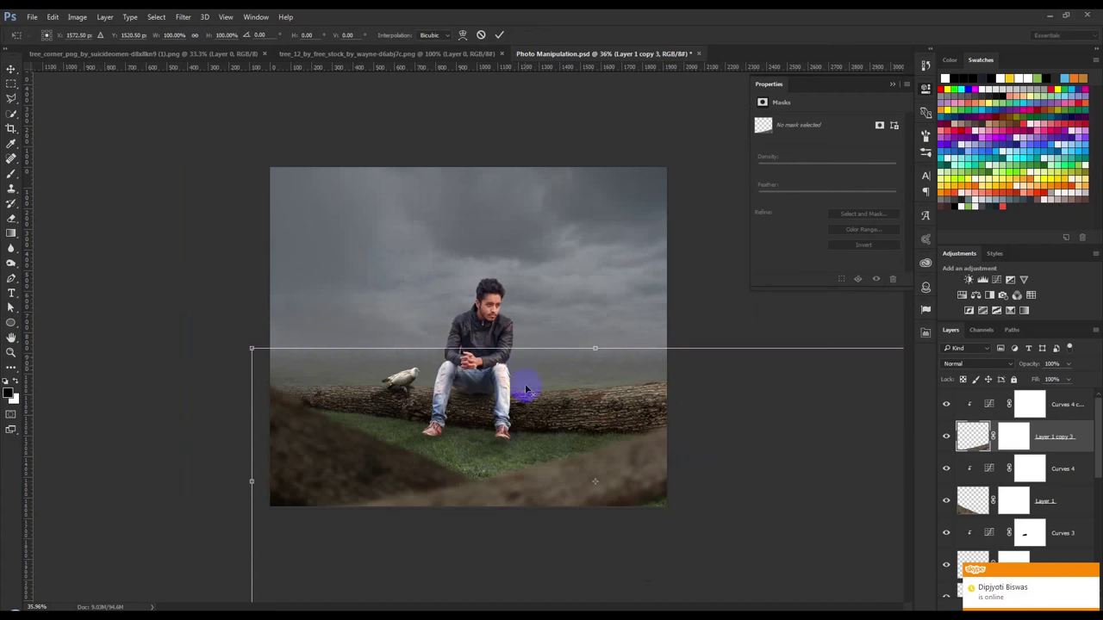
pyautogui.scroll(-2, 526, 371)
pyautogui.moveTo(814, 457); pyautogui.dragTo(787, 438)
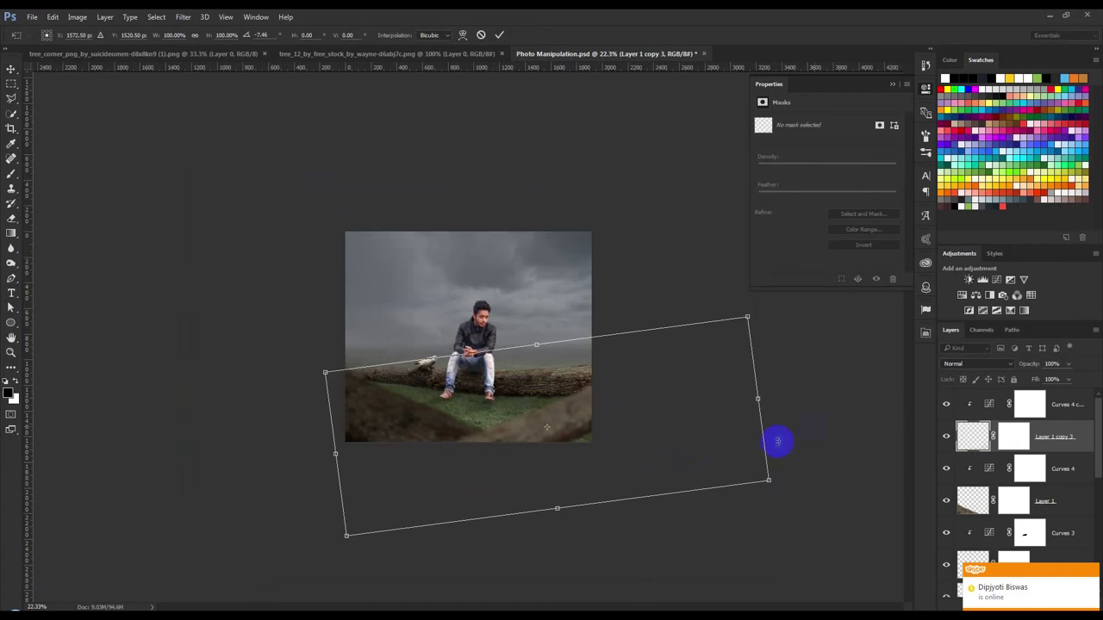
pyautogui.moveTo(670, 494); pyautogui.dragTo(681, 529)
pyautogui.moveTo(849, 469)
pyautogui.mouseDown()
pyautogui.moveTo(843, 518)
pyautogui.moveTo(783, 468)
pyautogui.mouseUp()
pyautogui.scroll(5, 537, 445)
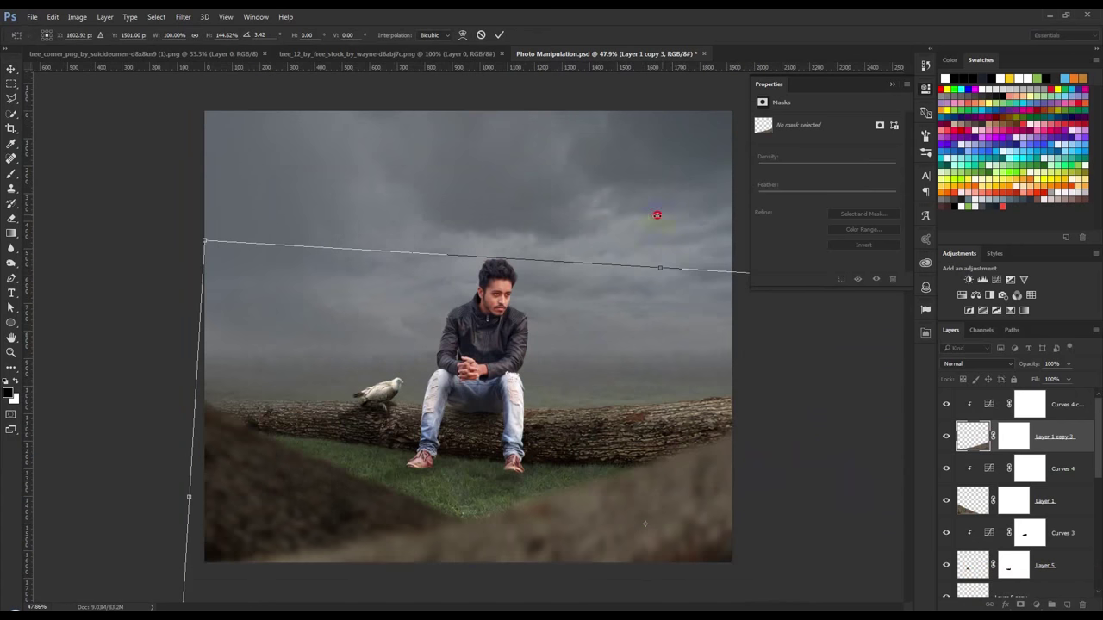
pyautogui.moveTo(675, 218); pyautogui.dragTo(647, 218)
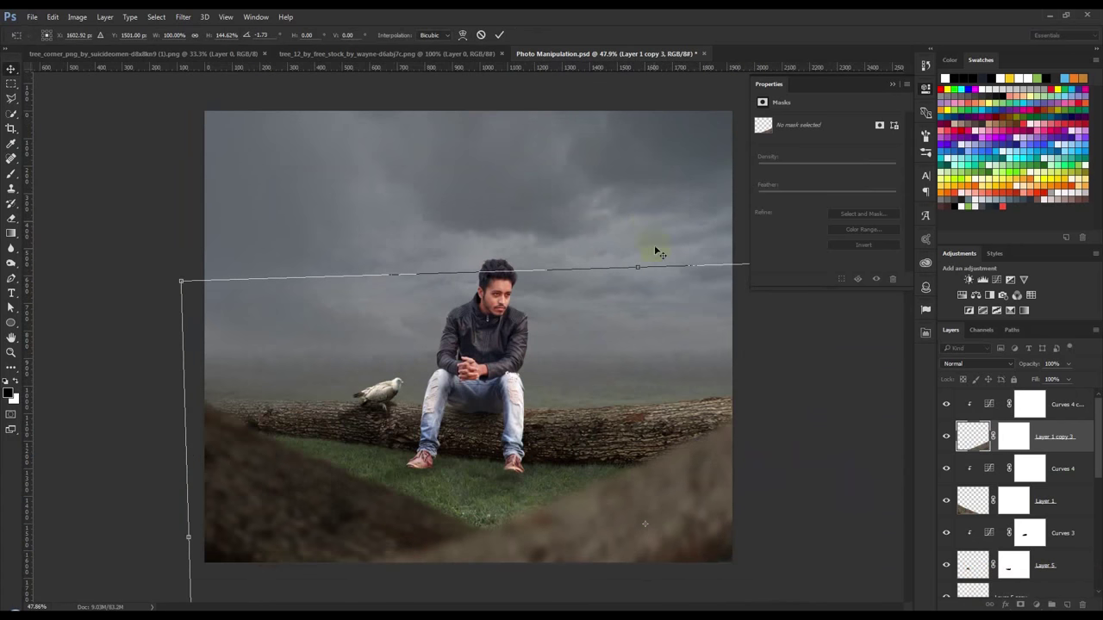
pyautogui.press('Return')
pyautogui.moveTo(640, 463); pyautogui.dragTo(655, 439)
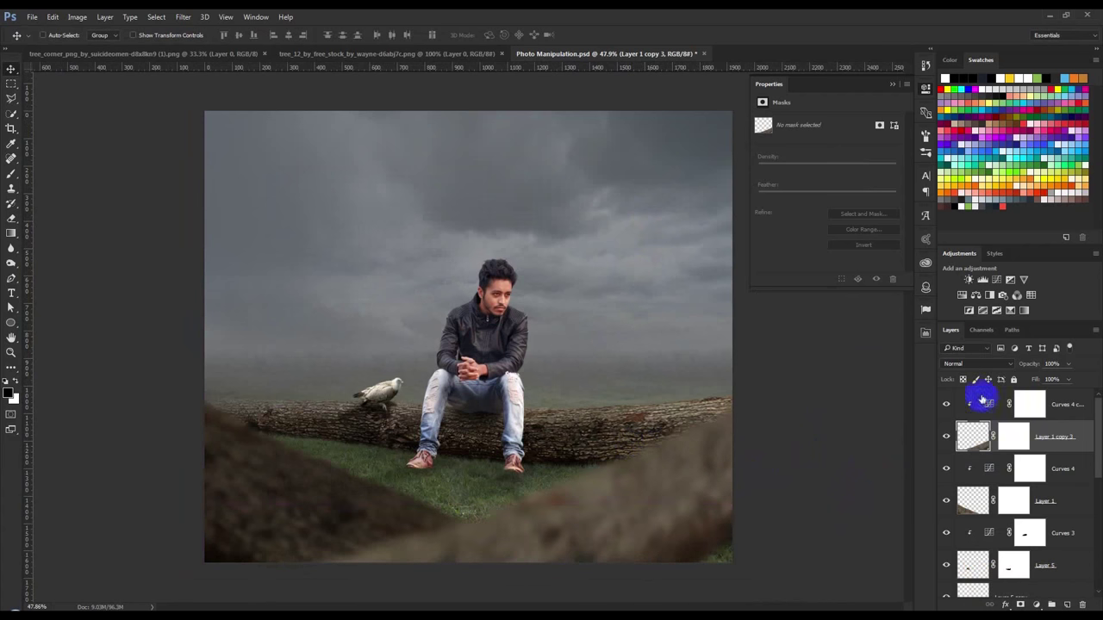
# Darken the right log slightly via Curves 4 copy, then move the left log with Curves 4 down.
pyautogui.click(984, 402)
pyautogui.moveTo(840, 212); pyautogui.dragTo(843, 215)
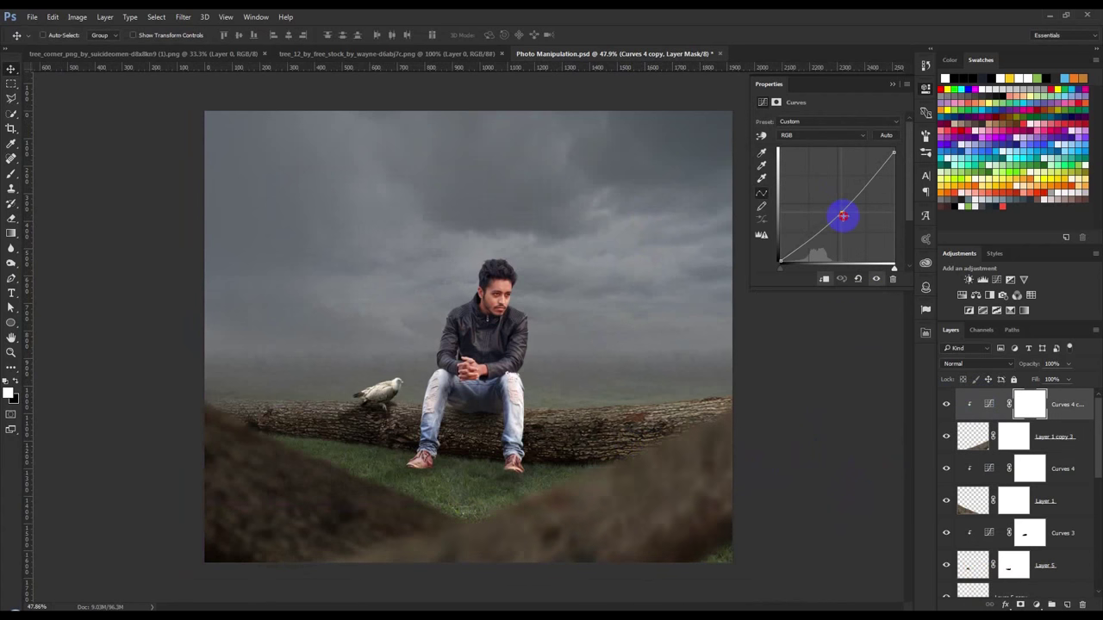
pyautogui.click(1062, 469)
pyautogui.keyDown('shift'); pyautogui.click(974, 501); pyautogui.keyUp('shift')
pyautogui.moveTo(461, 388); pyautogui.dragTo(463, 424)
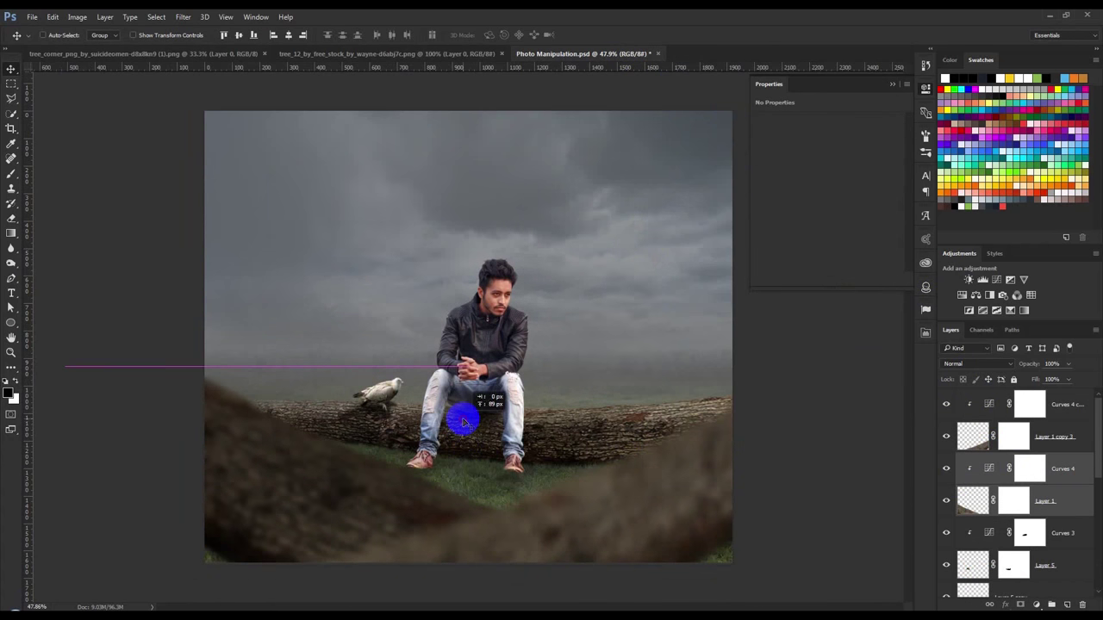
# Scale the left log to about 73%, stretch it taller and tilt it about −6°.
pyautogui.hotkey('ctrl', 't')
pyautogui.hotkey('ctrl', '-')
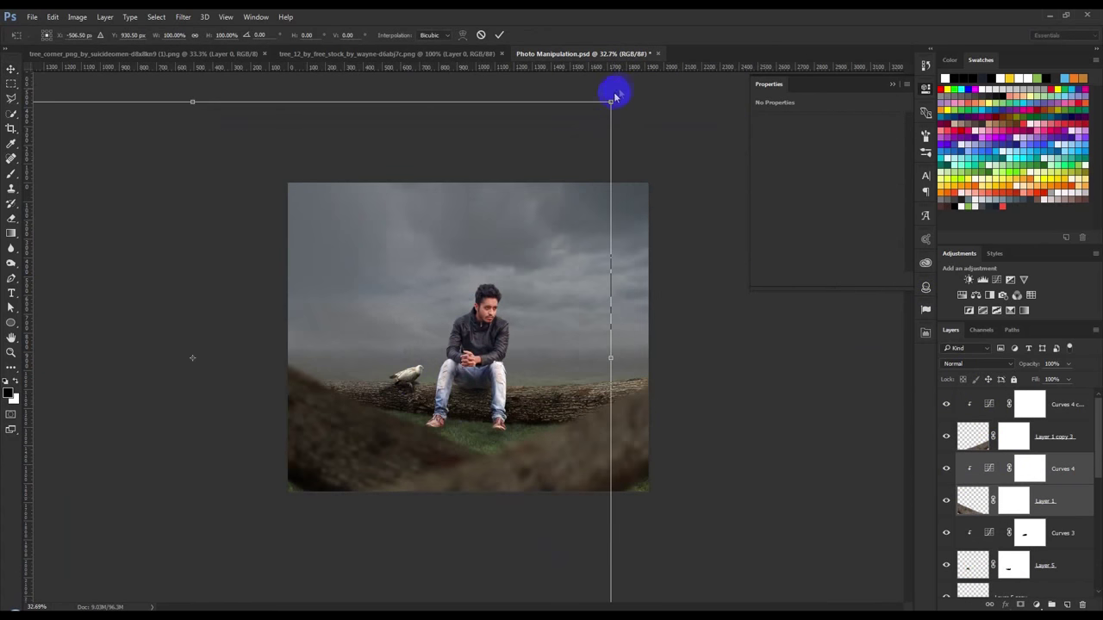
pyautogui.moveTo(611, 101); pyautogui.dragTo(466, 234)
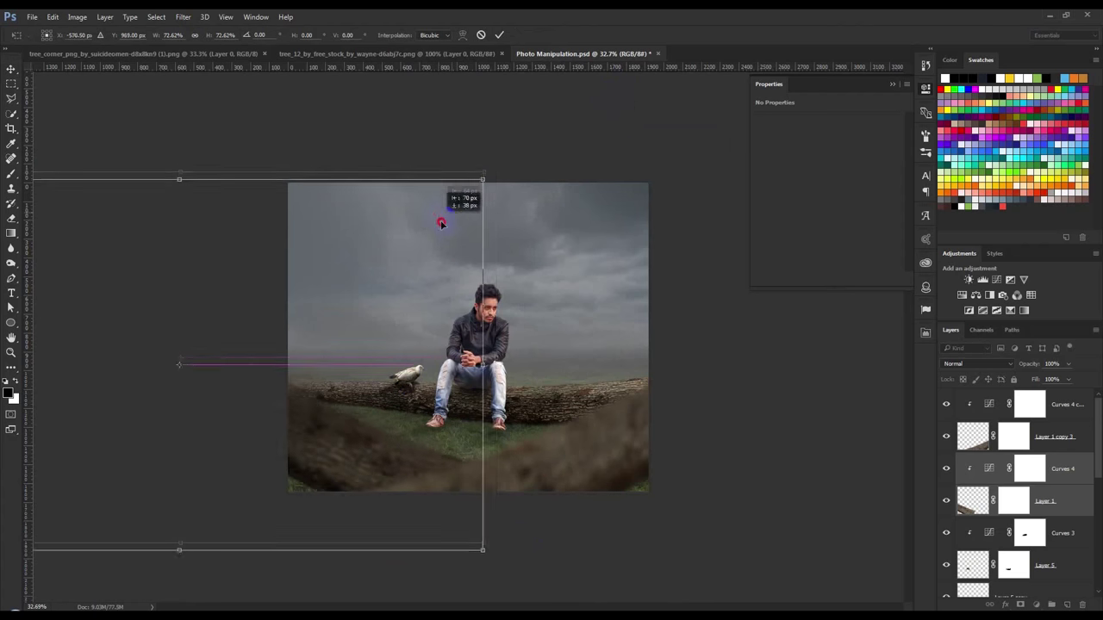
pyautogui.moveTo(466, 234); pyautogui.dragTo(478, 256)
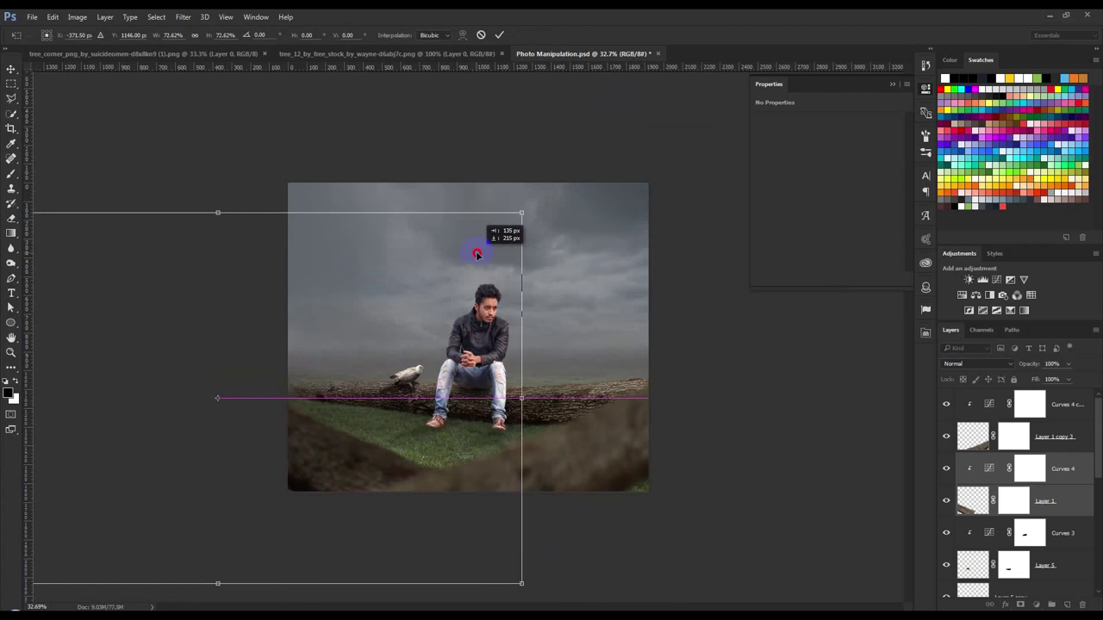
pyautogui.moveTo(421, 331); pyautogui.dragTo(449, 326)
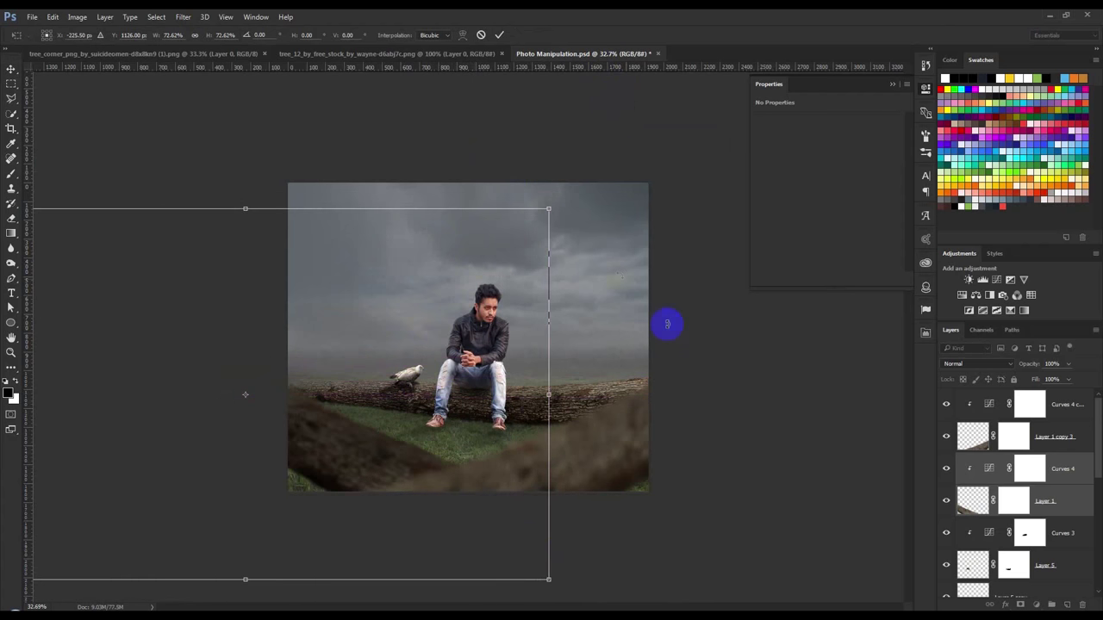
pyautogui.moveTo(480, 208); pyautogui.dragTo(500, 174)
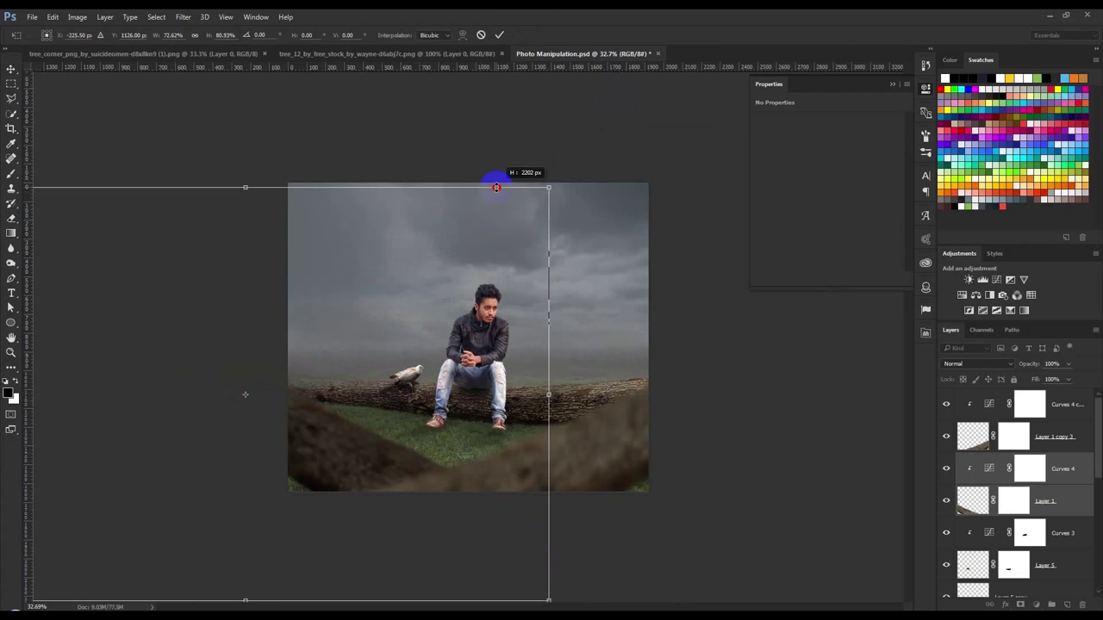
pyautogui.moveTo(604, 338); pyautogui.dragTo(657, 352)
pyautogui.moveTo(381, 387); pyautogui.dragTo(396, 390)
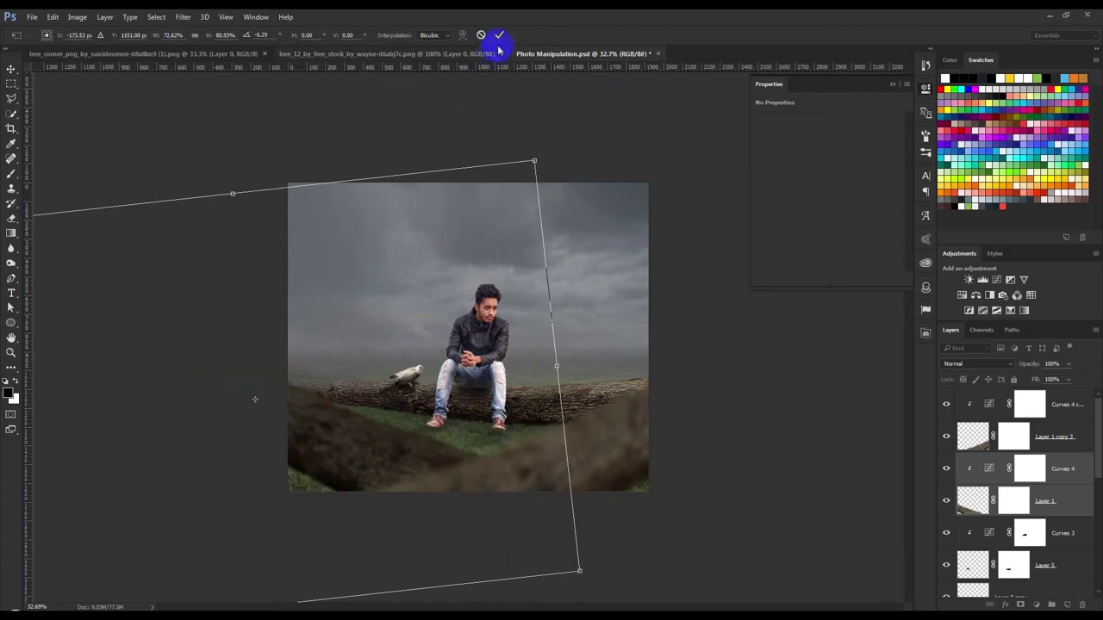
pyautogui.press('Return')
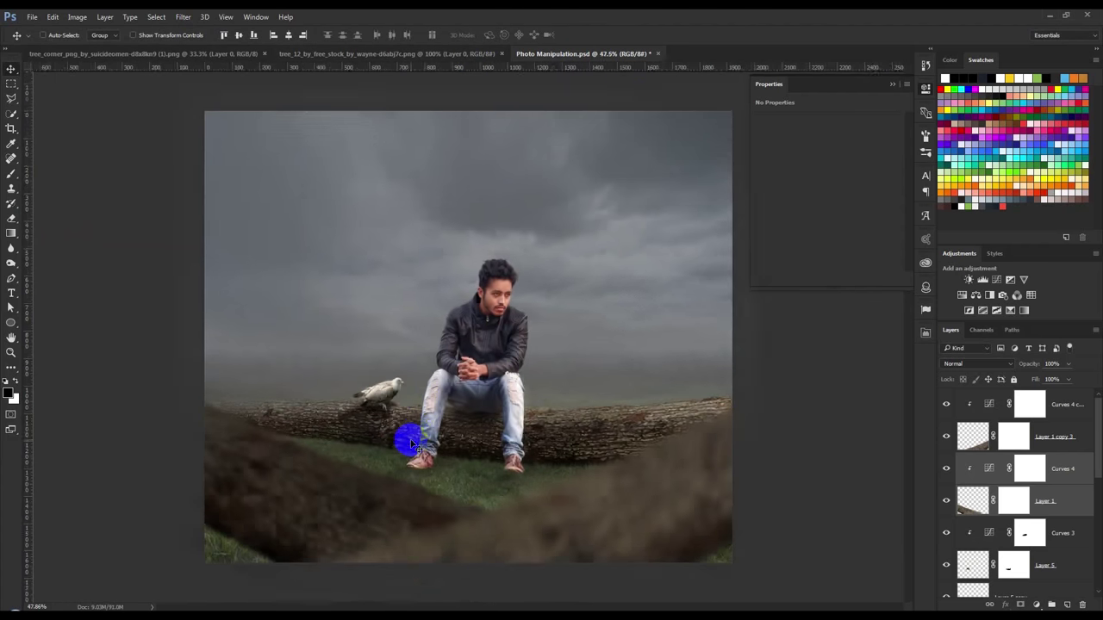
pyautogui.hotkey('ctrl', '0')
pyautogui.click(419, 55)
# Select the left bare tree with a freehand lasso in the bare-trees source image.
pyautogui.moveTo(572, 177); pyautogui.dragTo(579, 93)
pyautogui.moveTo(569, 247); pyautogui.dragTo(608, 246)
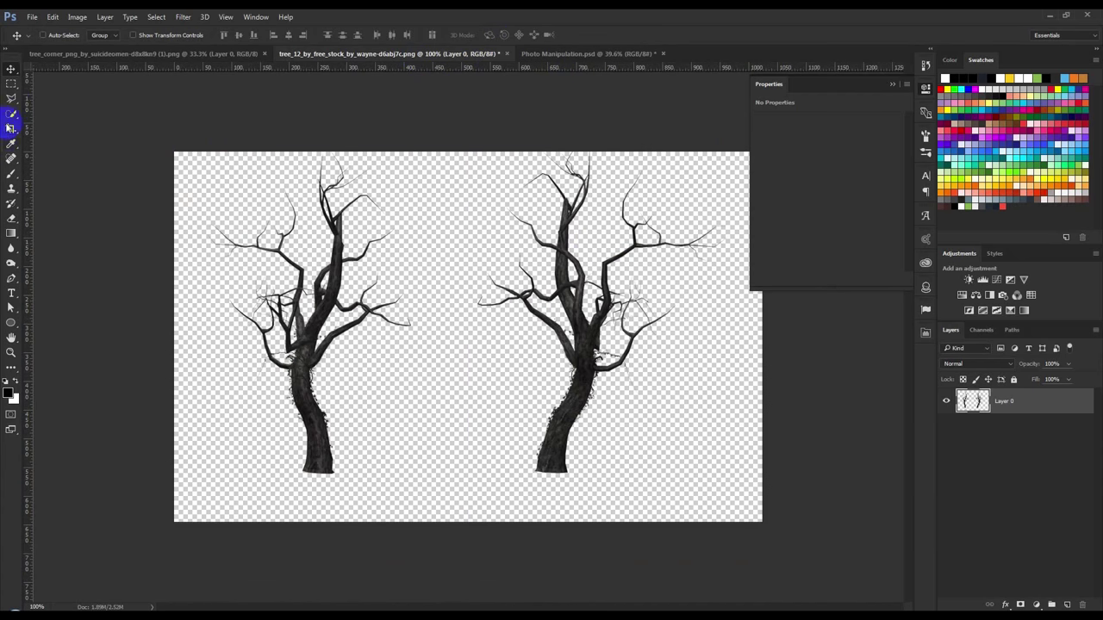
pyautogui.moveTo(12, 99); pyautogui.dragTo(48, 105)
pyautogui.moveTo(448, 319)
pyautogui.mouseDown()
pyautogui.moveTo(173, 194)
pyautogui.moveTo(437, 341)
pyautogui.mouseUp()
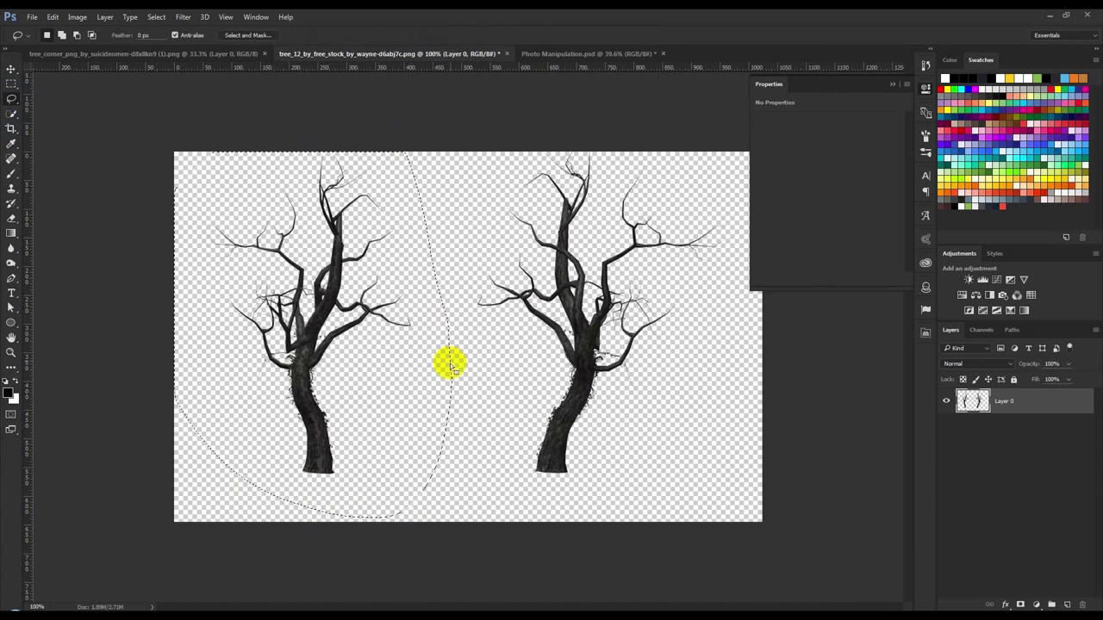
# Paste the bare tree above Curves 4 in the composite and move it lower right.
pyautogui.click(552, 53)
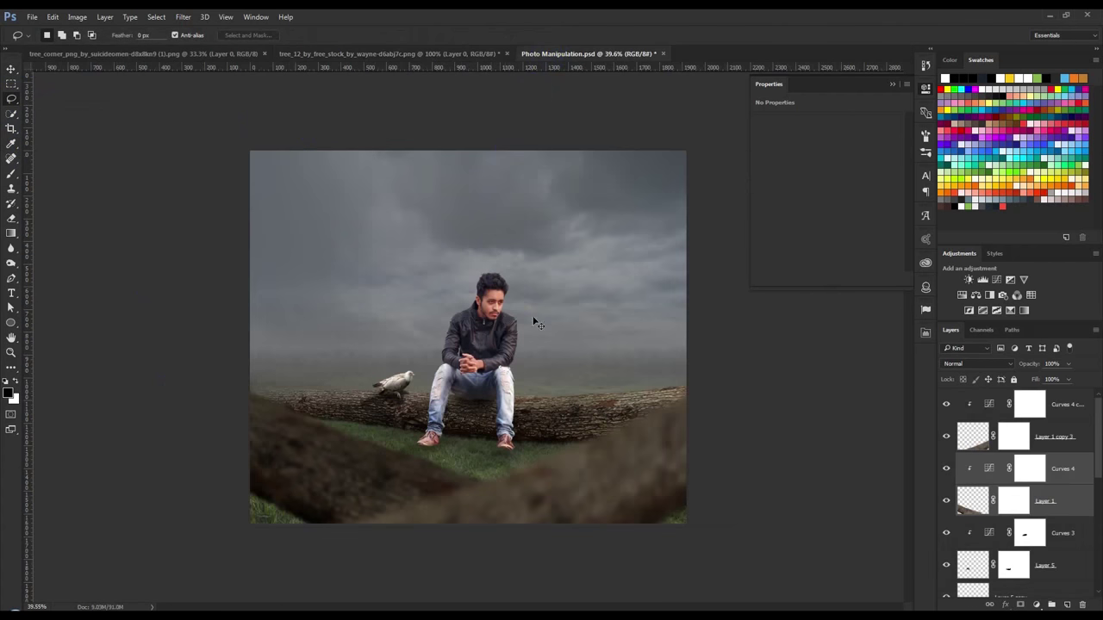
pyautogui.click(1056, 416)
pyautogui.hotkey('ctrl', 'v')
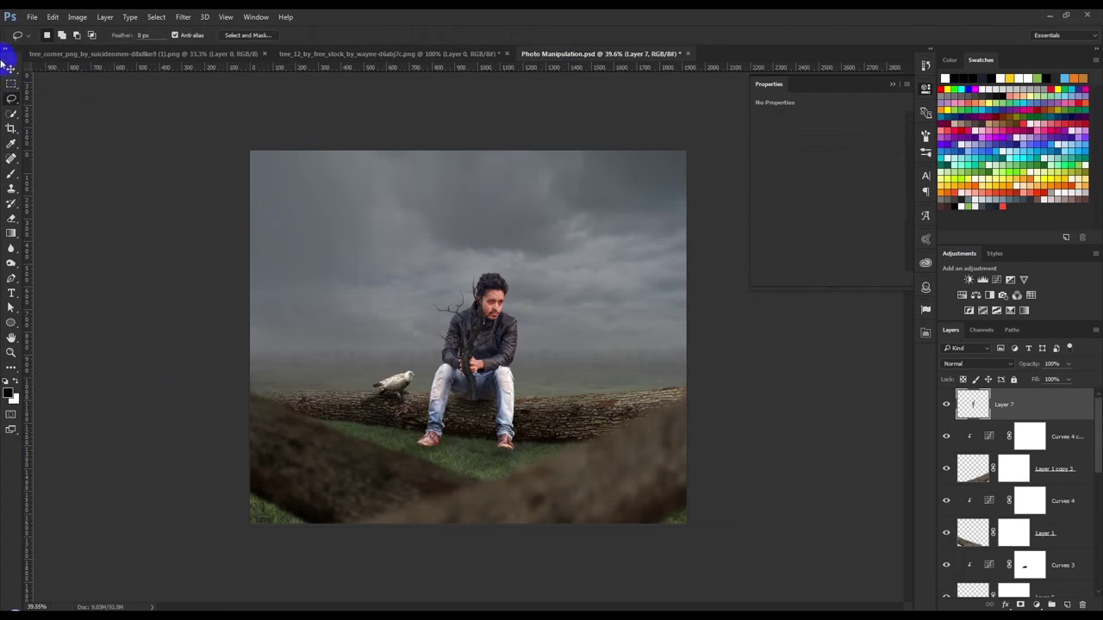
pyautogui.click(11, 69)
pyautogui.moveTo(492, 331); pyautogui.dragTo(689, 492)
# Rotate the tree about −24°, enlarge it to about 256% and set it at the right edge.
pyautogui.hotkey('ctrl', 't')
pyautogui.moveTo(734, 522); pyautogui.dragTo(795, 424)
pyautogui.moveTo(702, 523); pyautogui.dragTo(790, 474)
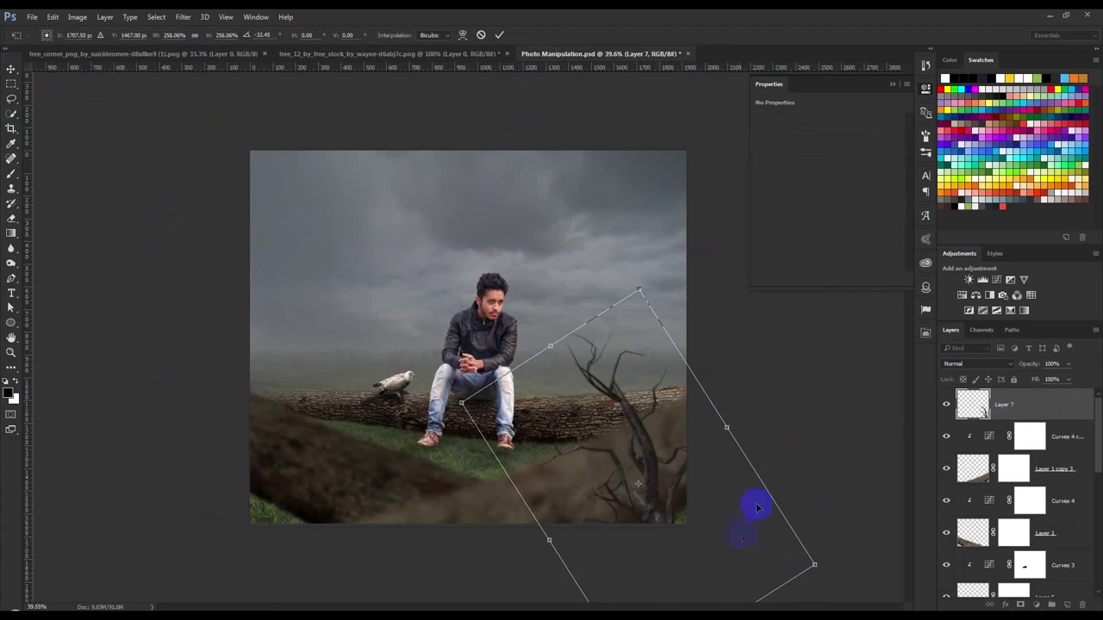
pyautogui.moveTo(789, 474)
pyautogui.mouseDown()
pyautogui.moveTo(840, 498)
pyautogui.moveTo(776, 473)
pyautogui.mouseUp()
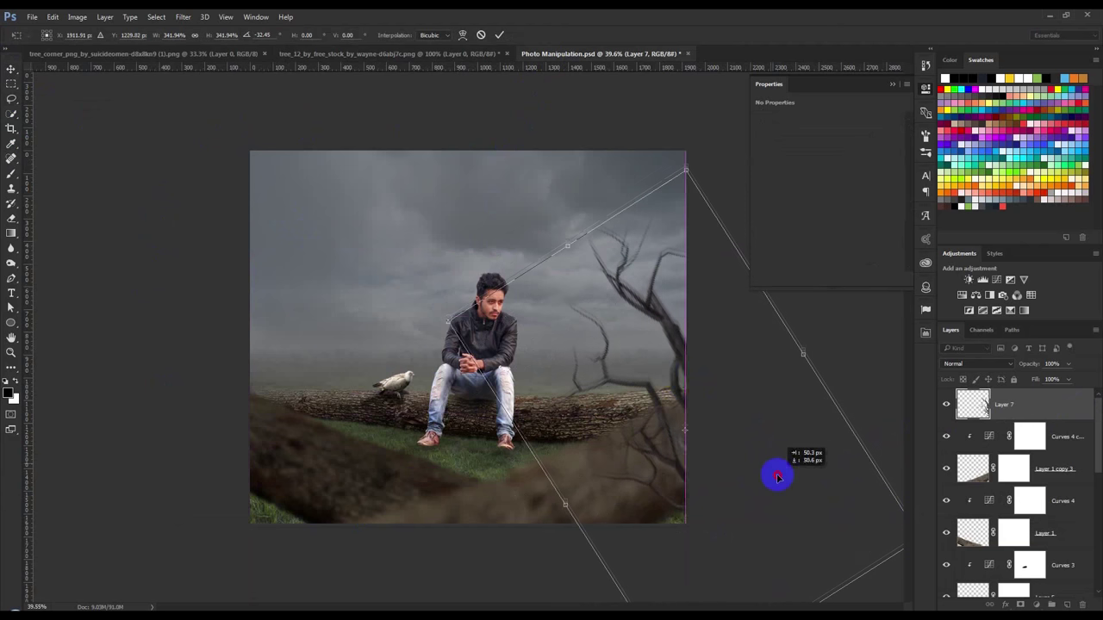
pyautogui.click(498, 40)
# Move Layer 7 below Layer 1 and group the log layers as 'Blur Tree'.
pyautogui.moveTo(1005, 412)
pyautogui.mouseDown()
pyautogui.moveTo(1007, 566)
pyautogui.moveTo(998, 551)
pyautogui.mouseUp()
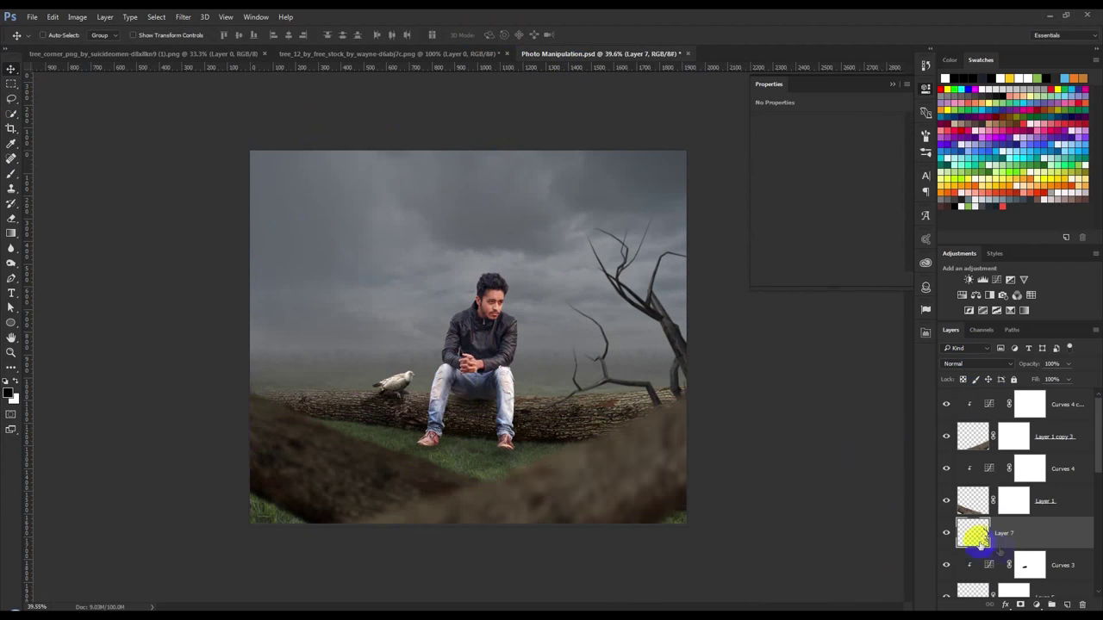
pyautogui.click(1078, 407)
pyautogui.keyDown('shift'); pyautogui.click(1053, 501); pyautogui.keyUp('shift')
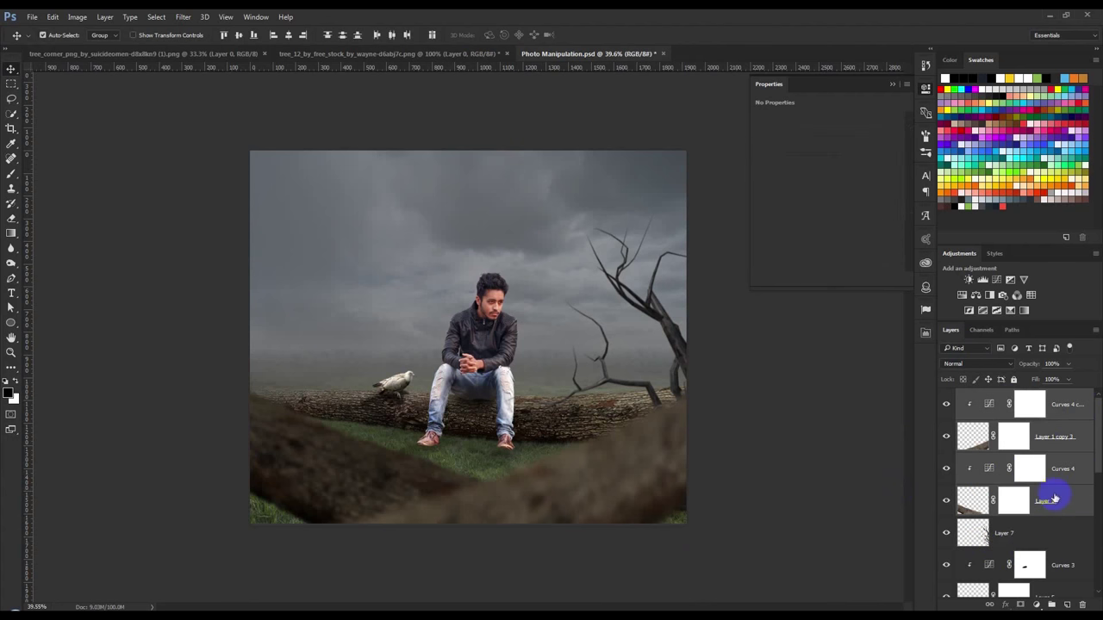
pyautogui.hotkey('ctrl', 'g')
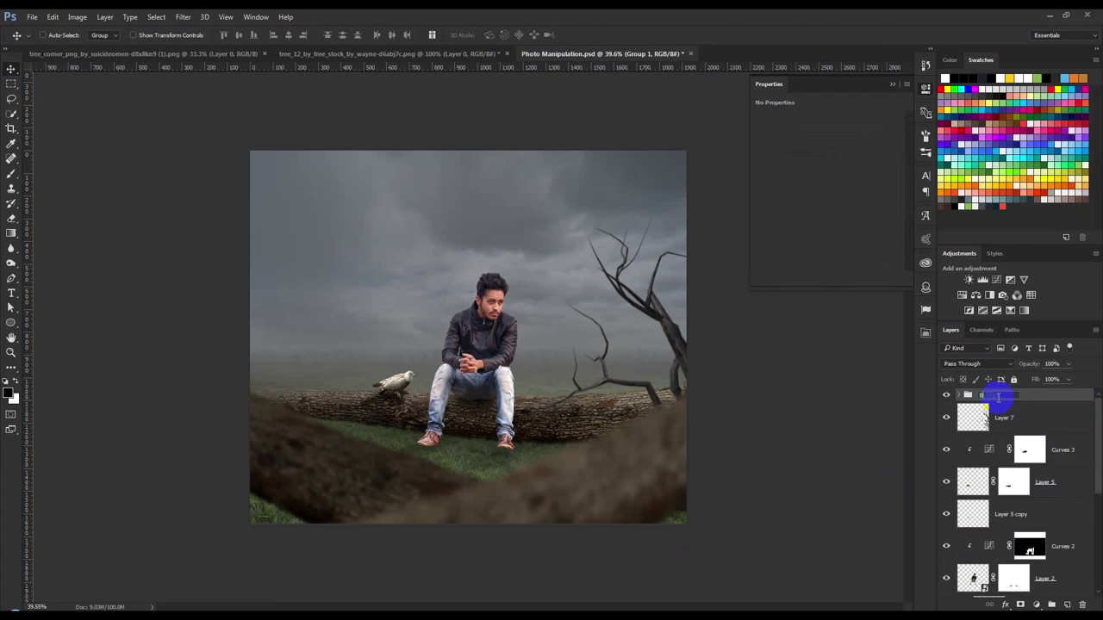
pyautogui.write('Blour Tr')
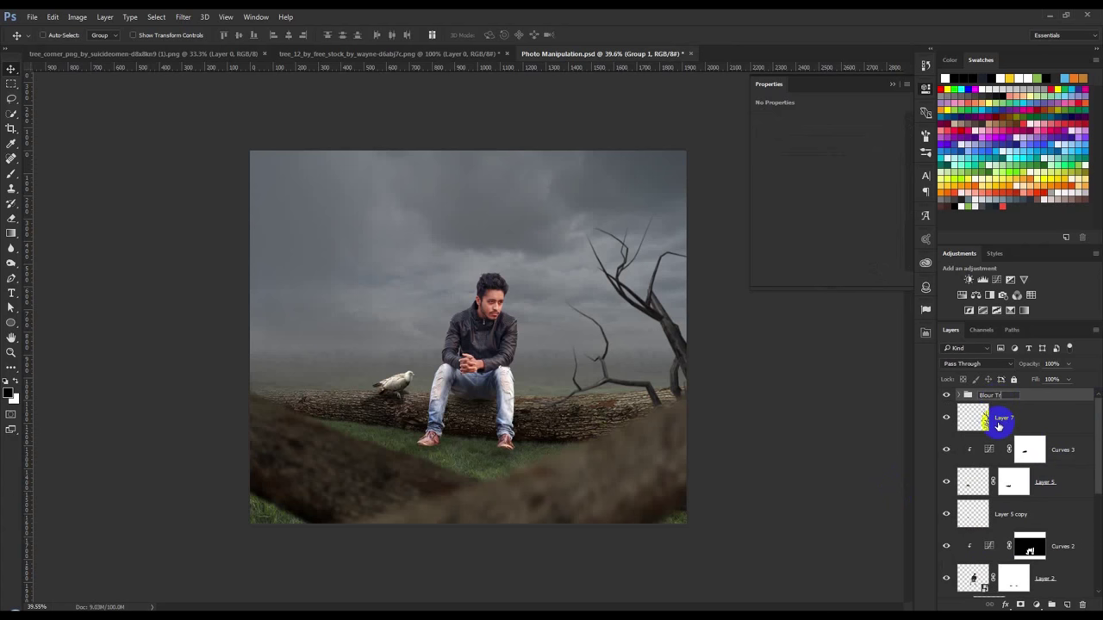
pyautogui.write('ee')
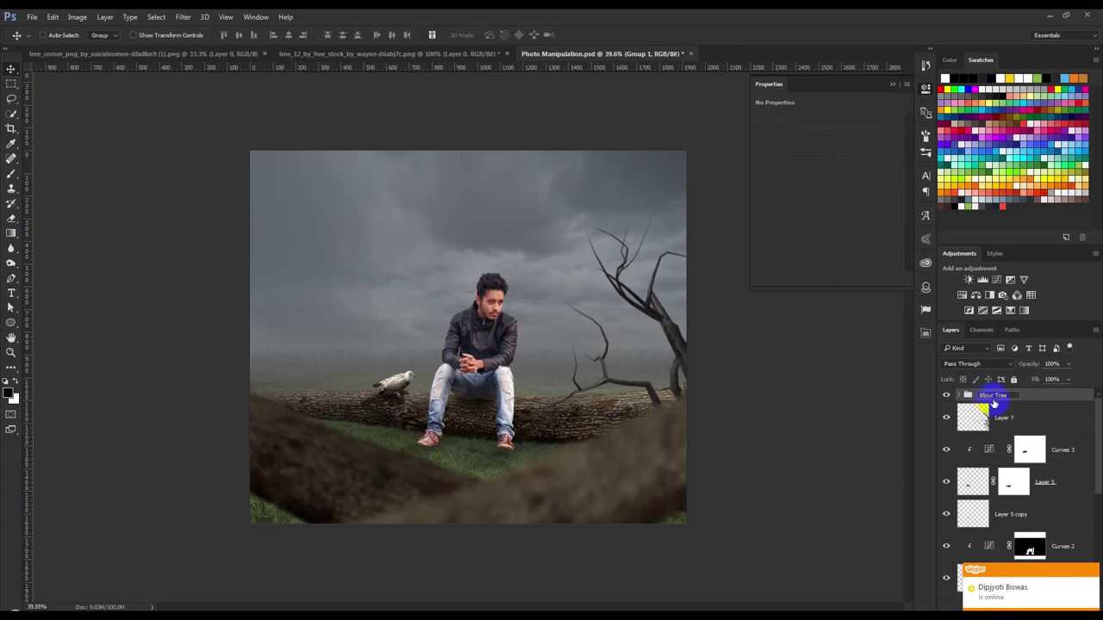
pyautogui.scroll(1, 754, 405)
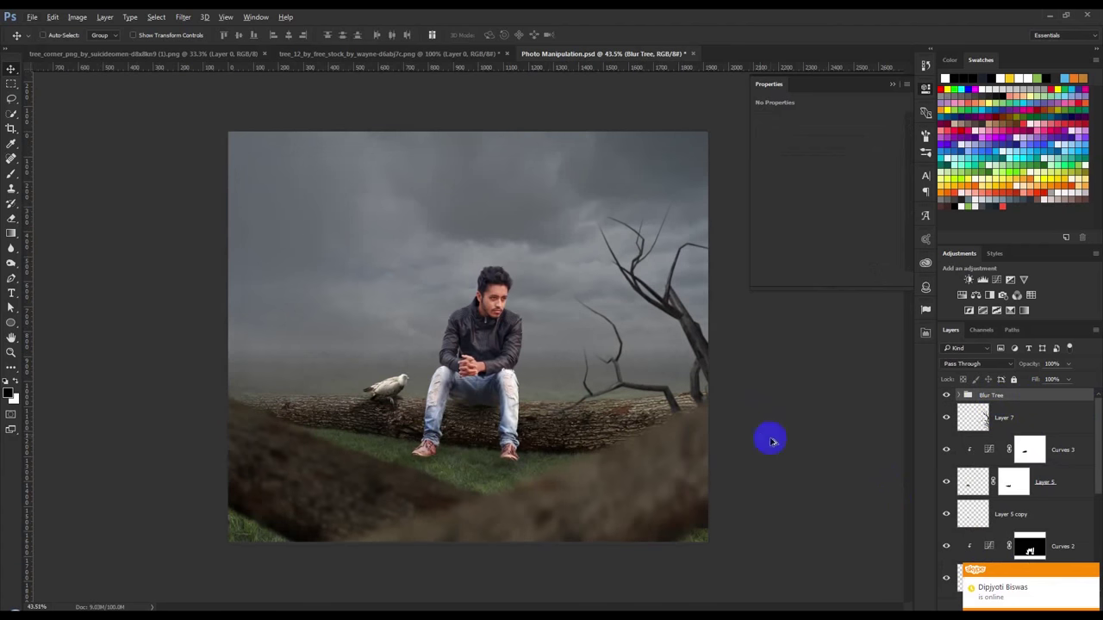
pyautogui.click(1059, 419)
# Move the right tree up along the edge and apply a Gaussian Blur to it.
pyautogui.moveTo(831, 386)
pyautogui.mouseDown()
pyautogui.moveTo(768, 345)
pyautogui.moveTo(796, 322)
pyautogui.mouseUp()
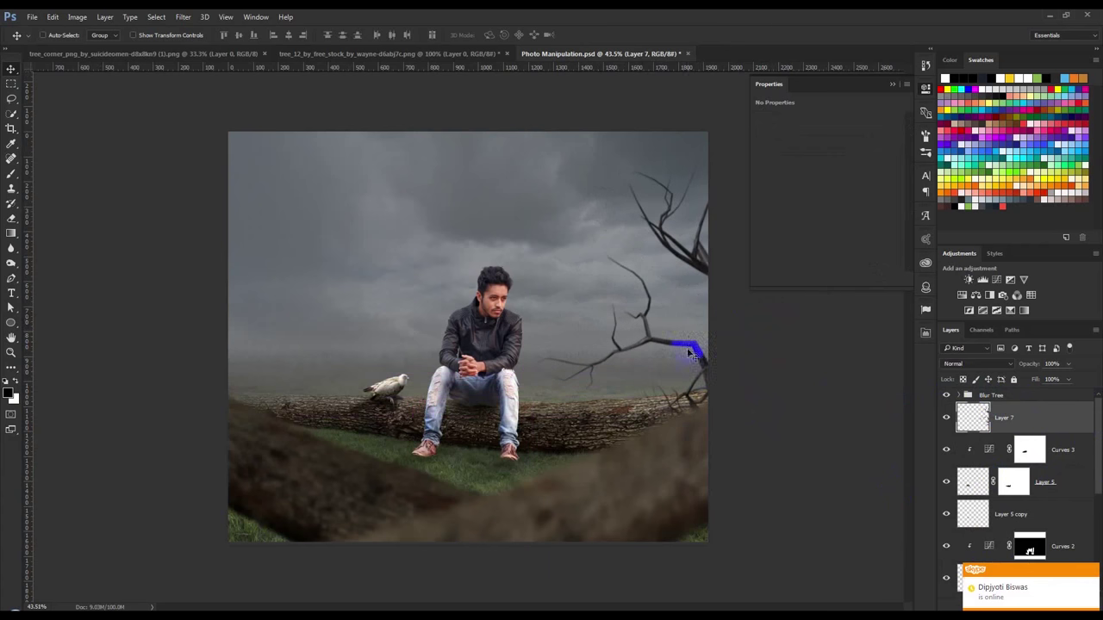
pyautogui.click(183, 17)
pyautogui.moveTo(209, 143)
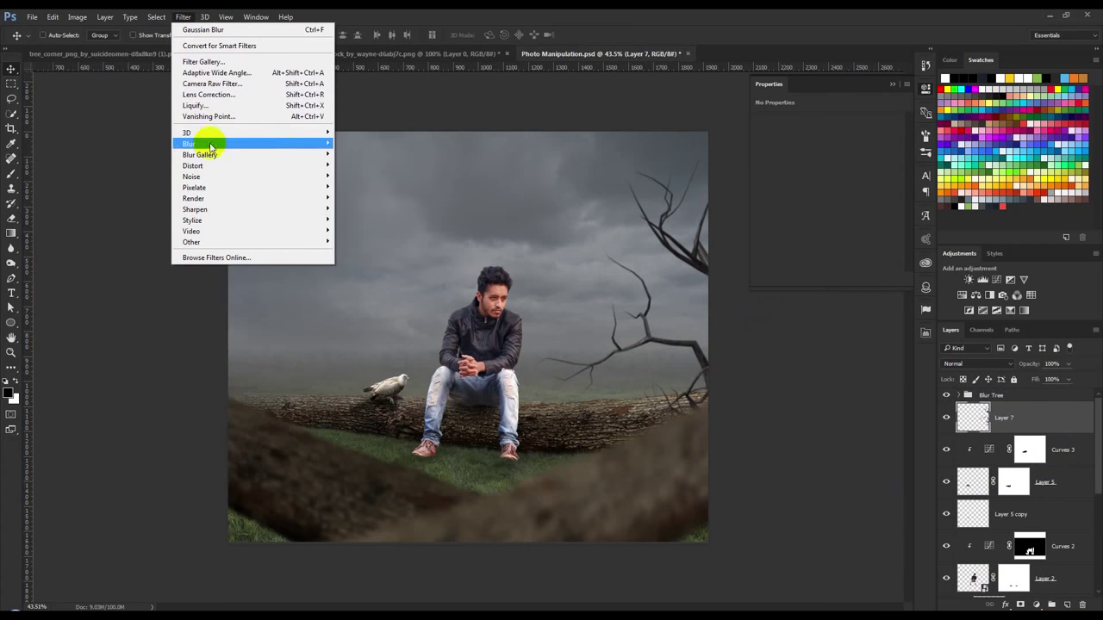
pyautogui.click(359, 188)
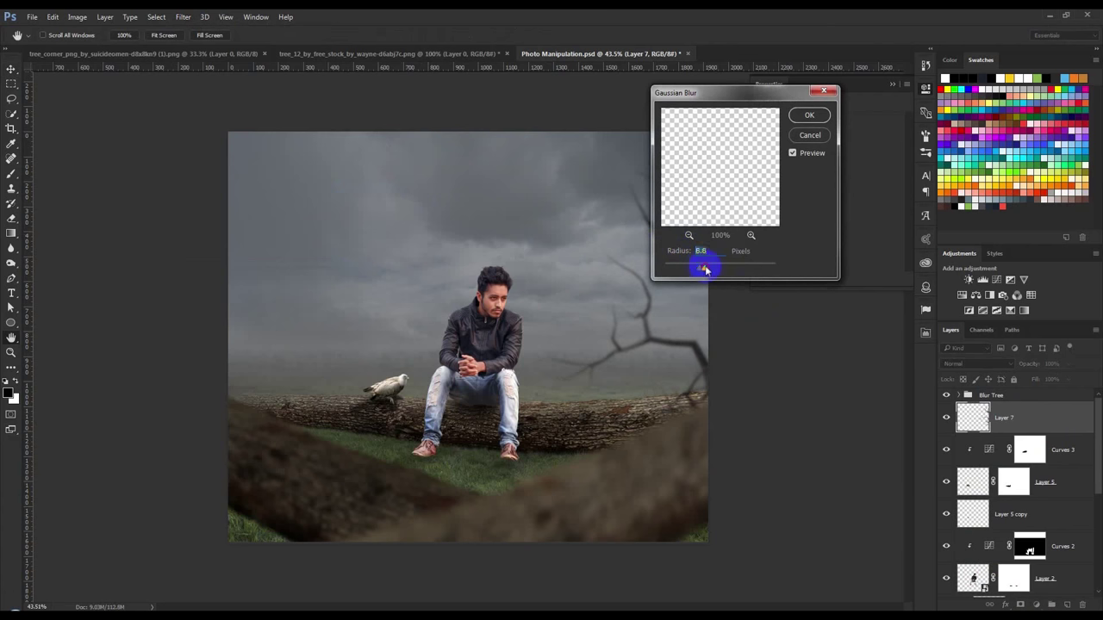
pyautogui.press('Return')
# Place a copy of the tree on the left, rotated about 60° and shrunk to 60%.
pyautogui.moveTo(721, 352); pyautogui.dragTo(448, 336)
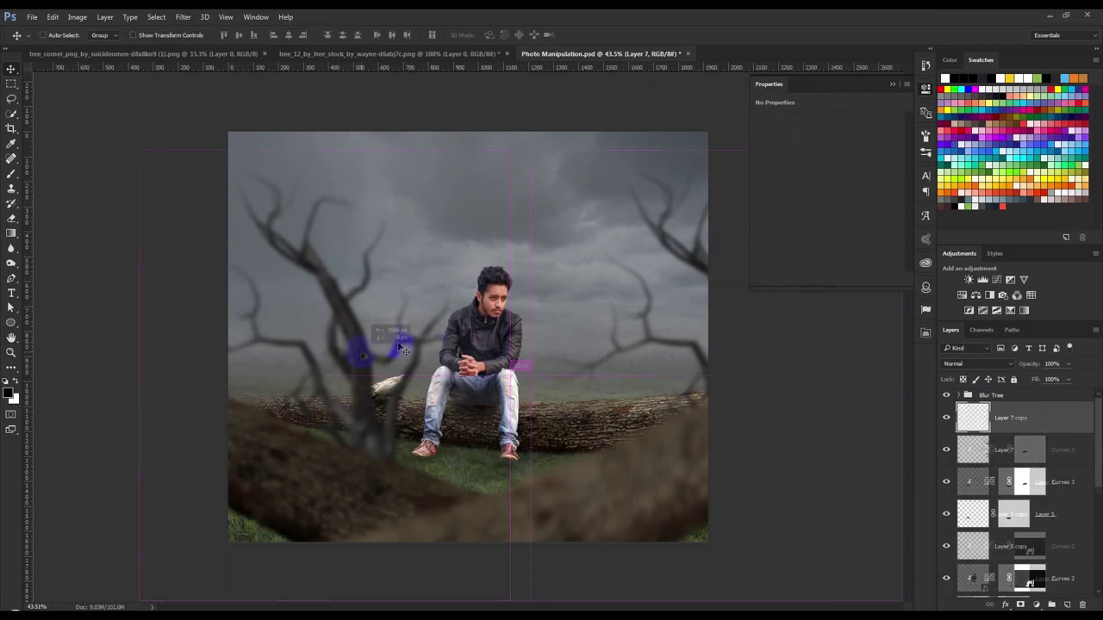
pyautogui.hotkey('ctrl', 't')
pyautogui.moveTo(591, 394)
pyautogui.mouseDown()
pyautogui.moveTo(716, 441)
pyautogui.moveTo(557, 566)
pyautogui.mouseUp()
pyautogui.moveTo(369, 345); pyautogui.dragTo(559, 380)
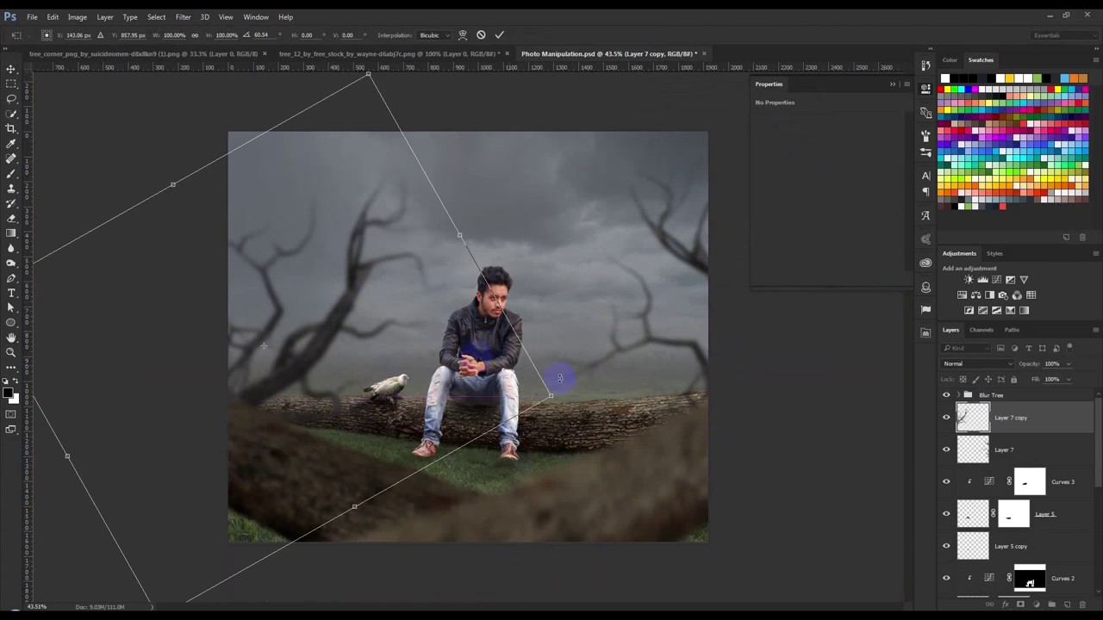
pyautogui.moveTo(554, 394)
pyautogui.mouseDown()
pyautogui.moveTo(418, 409)
pyautogui.moveTo(455, 382)
pyautogui.moveTo(514, 380)
pyautogui.mouseUp()
pyautogui.press('Return')
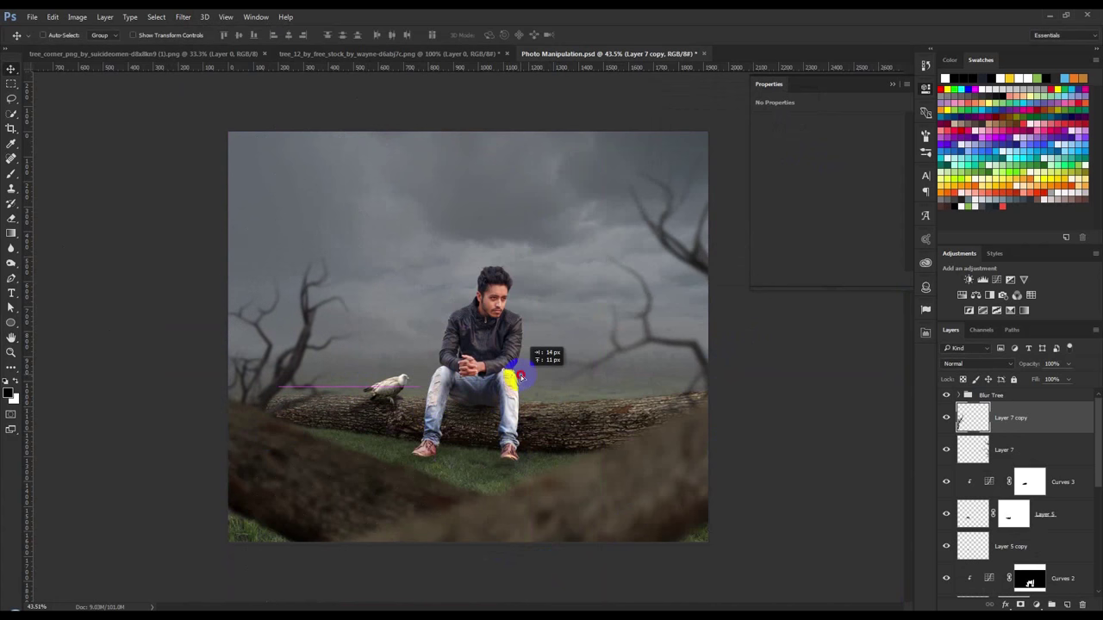
pyautogui.moveTo(514, 380); pyautogui.dragTo(505, 369)
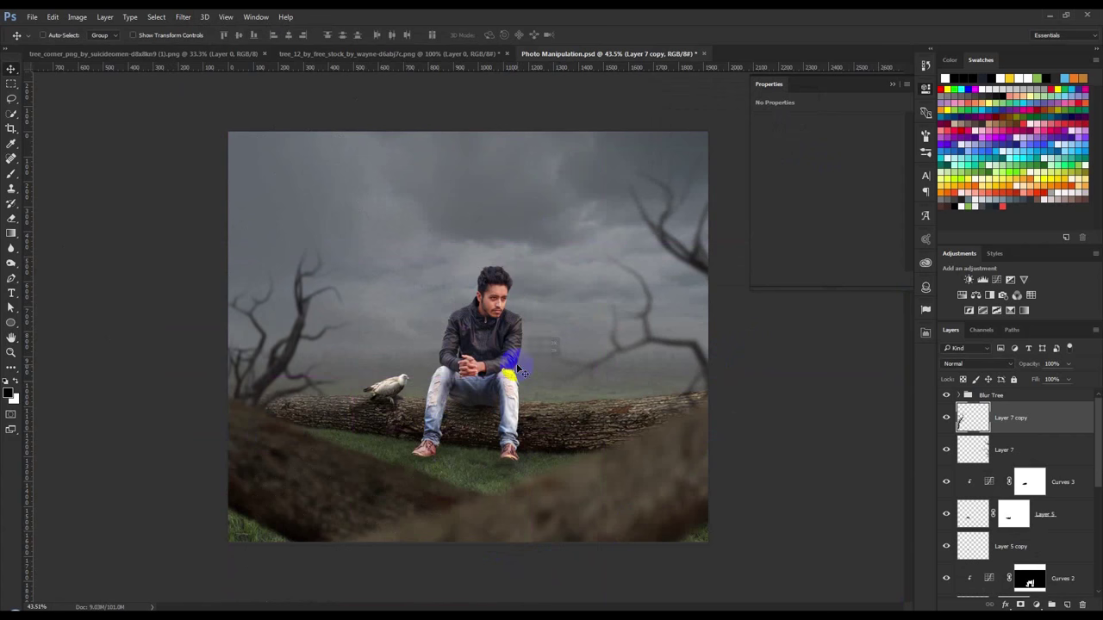
pyautogui.scroll(-1, 997, 468)
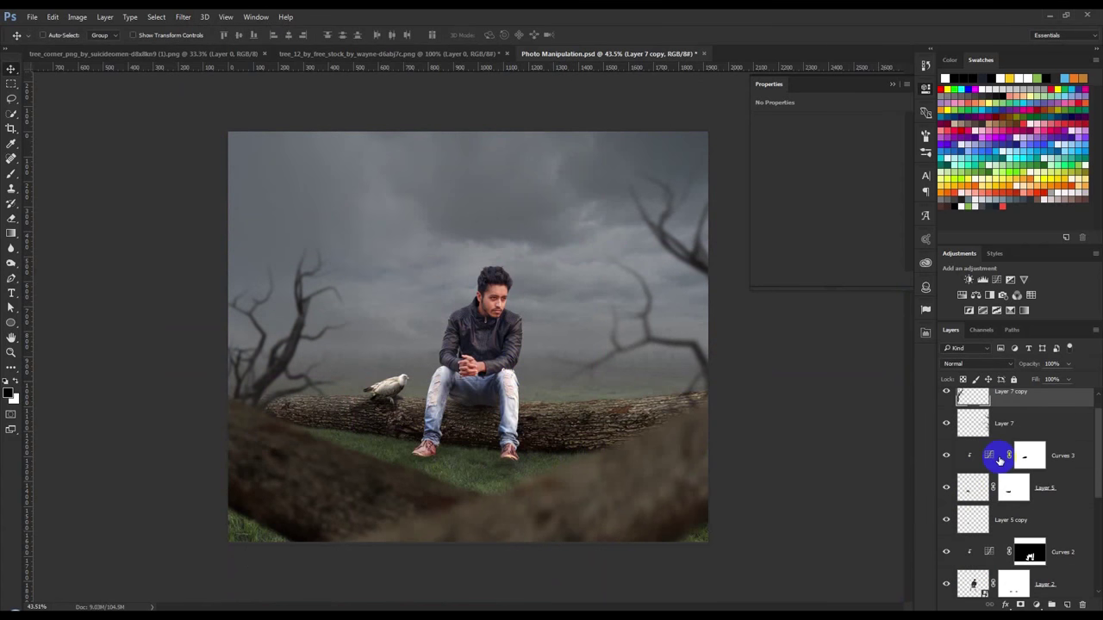
# Hide Layer 7 copy and the Blur Tree group, then select the Blur Tree group.
pyautogui.scroll(1, 991, 462)
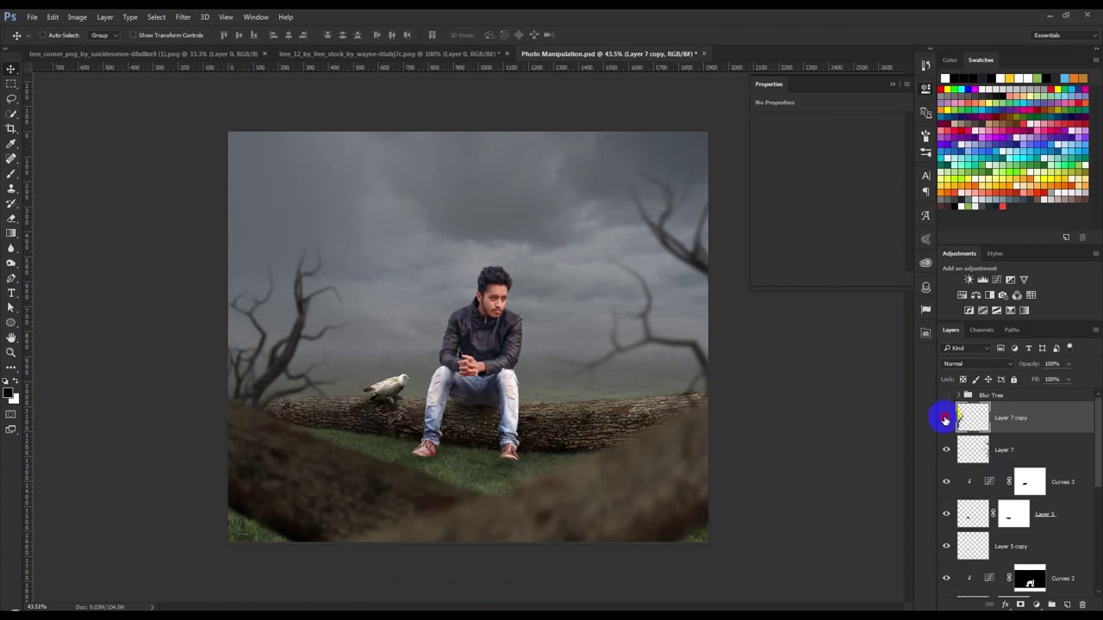
pyautogui.click(945, 418)
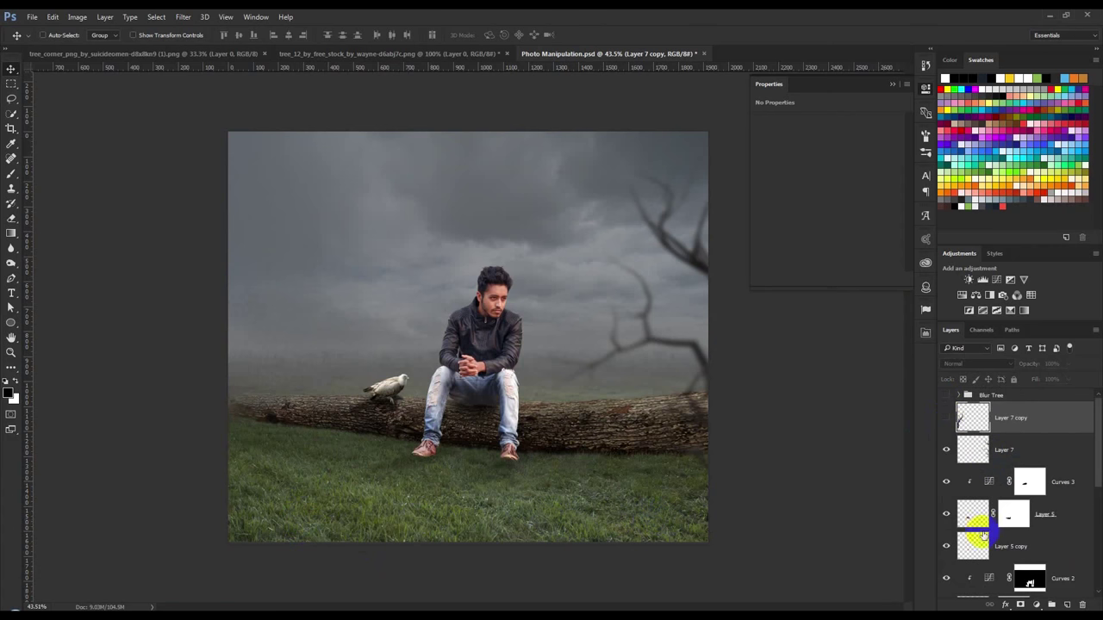
pyautogui.scroll(-3, 984, 529)
pyautogui.scroll(5, 999, 517)
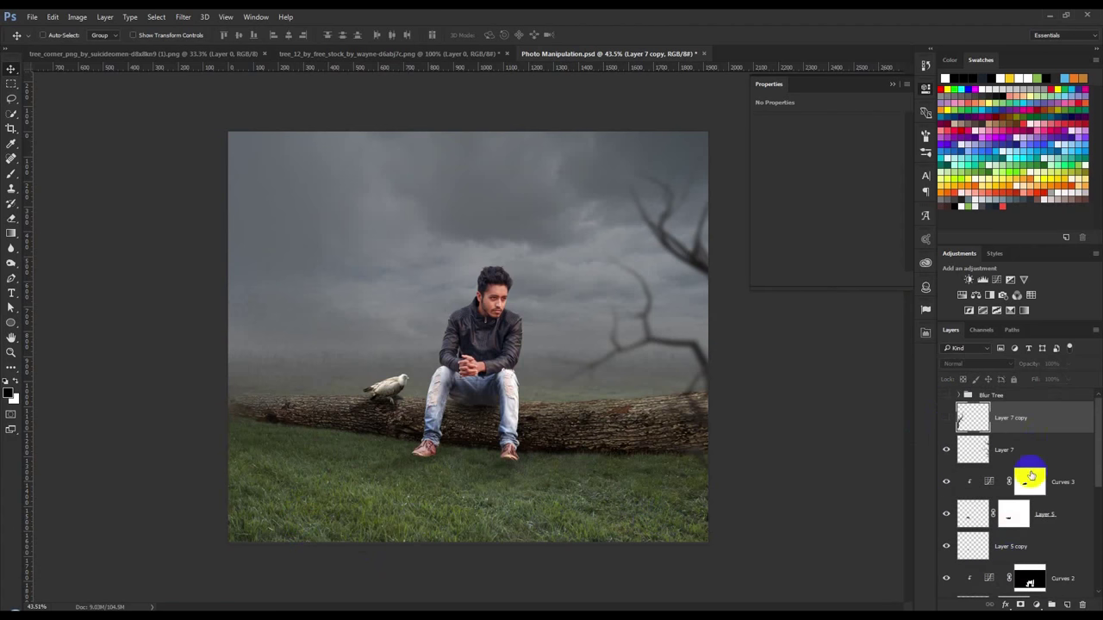
pyautogui.click(1032, 395)
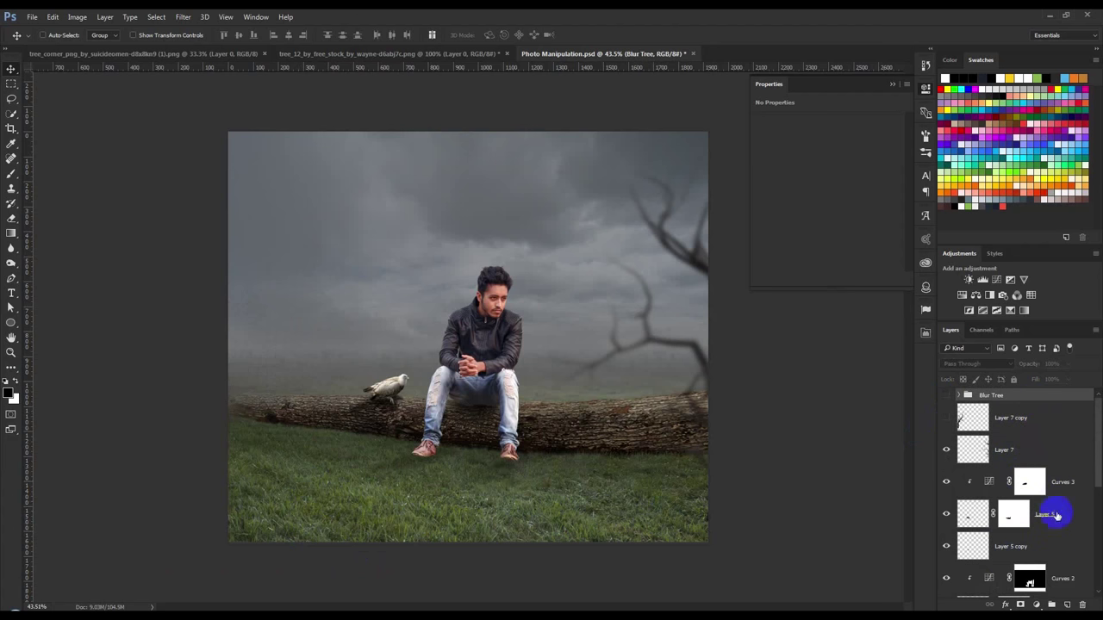
# Add a darkening Curves layer above Curves 3 and invert its mask.
pyautogui.click(1079, 485)
pyautogui.click(1037, 605)
pyautogui.click(995, 423)
pyautogui.moveTo(845, 200); pyautogui.dragTo(850, 224)
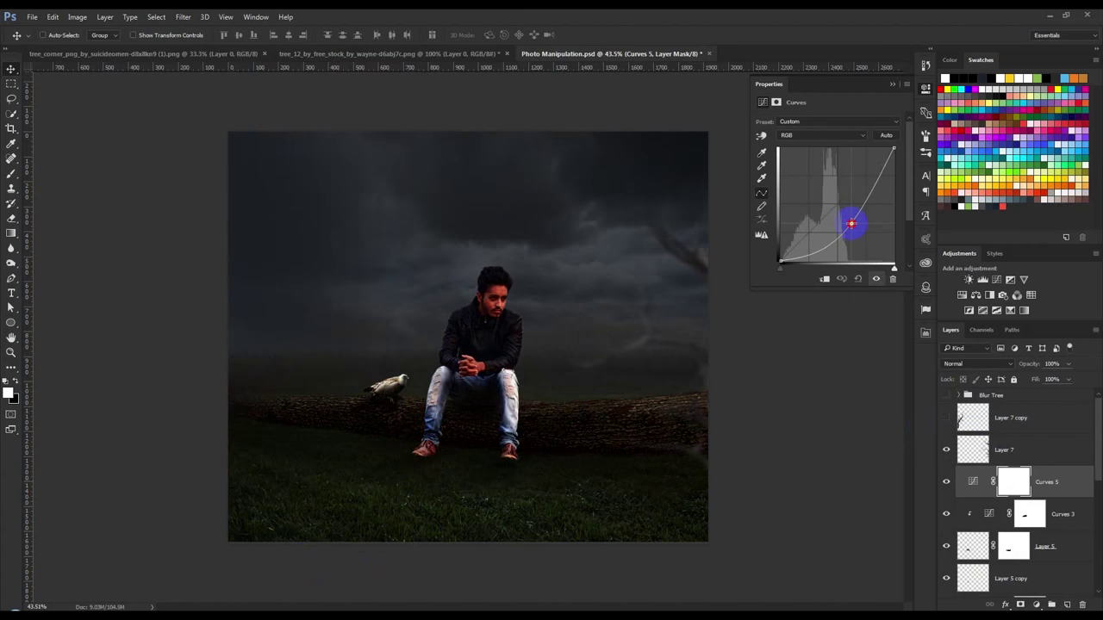
pyautogui.click(891, 85)
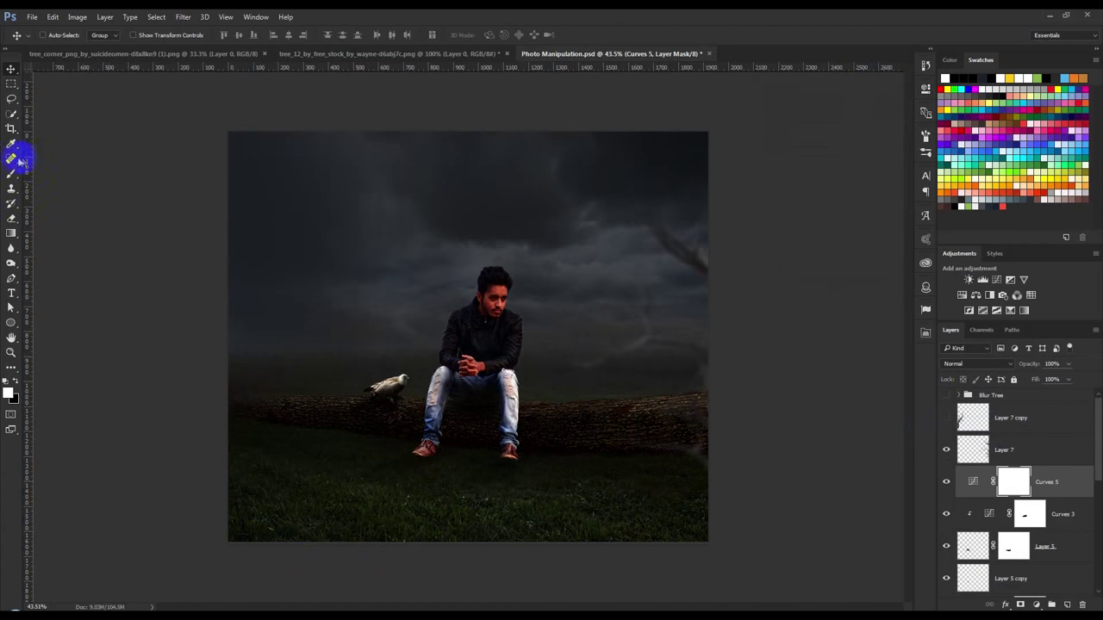
pyautogui.hotkey('ctrl', 'i')
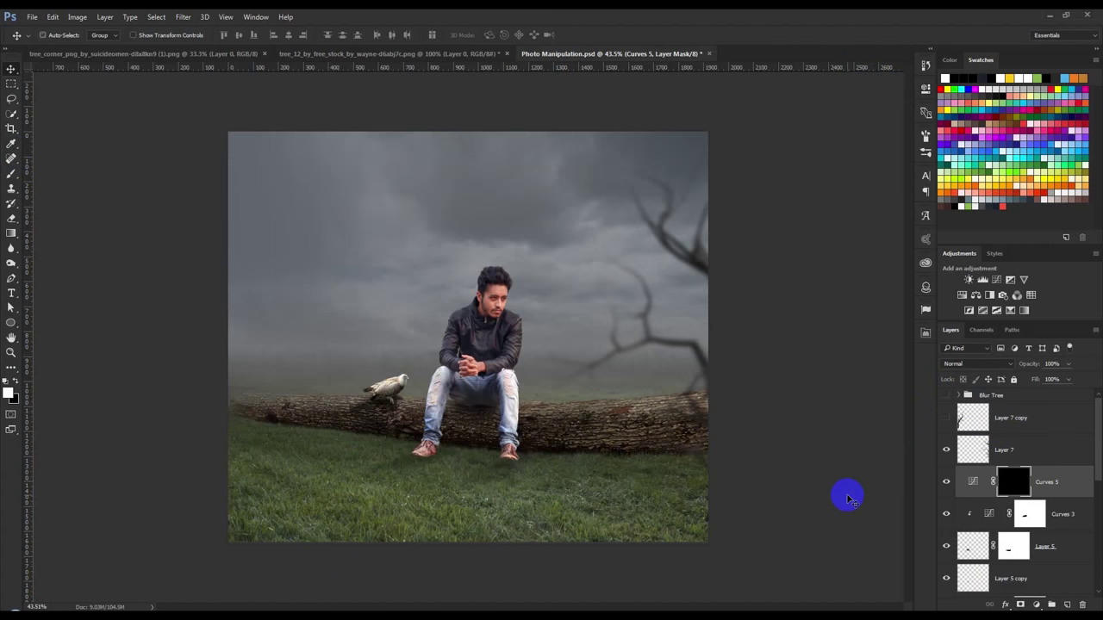
# Paint the darkening along the bottom grass edge with a soft brush, then show the left tree copy.
pyautogui.click(11, 174)
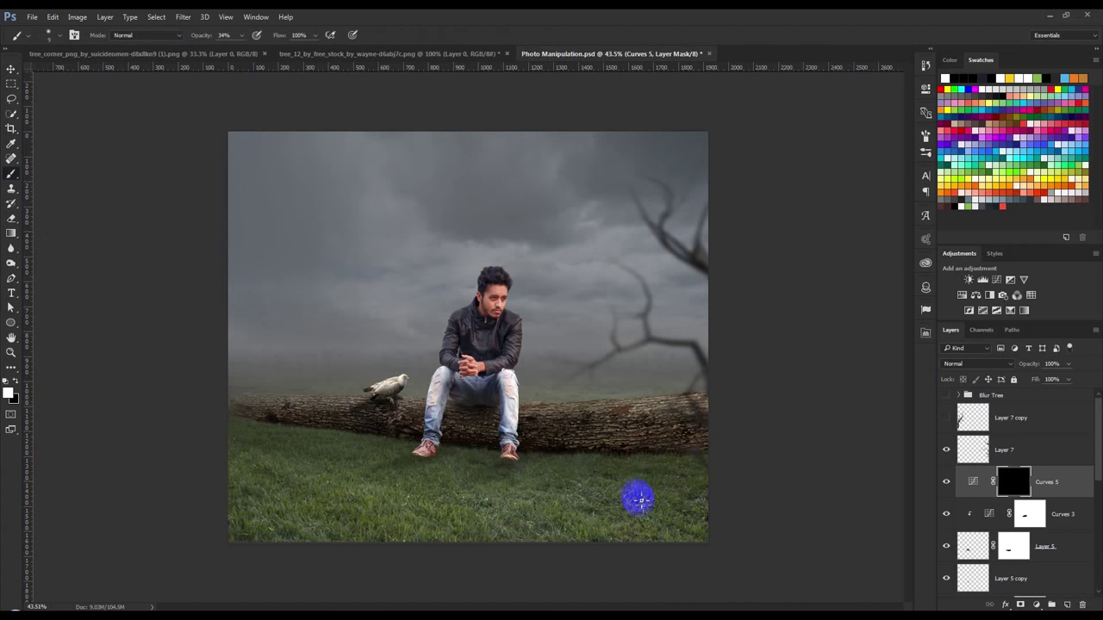
pyautogui.rightClick(570, 386)
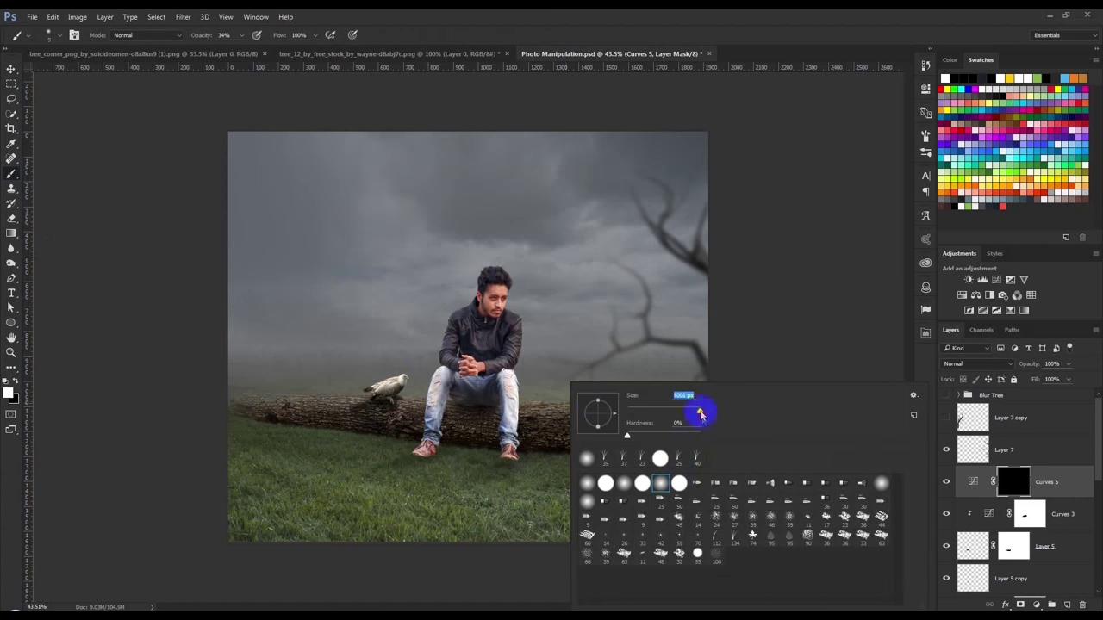
pyautogui.click(692, 83)
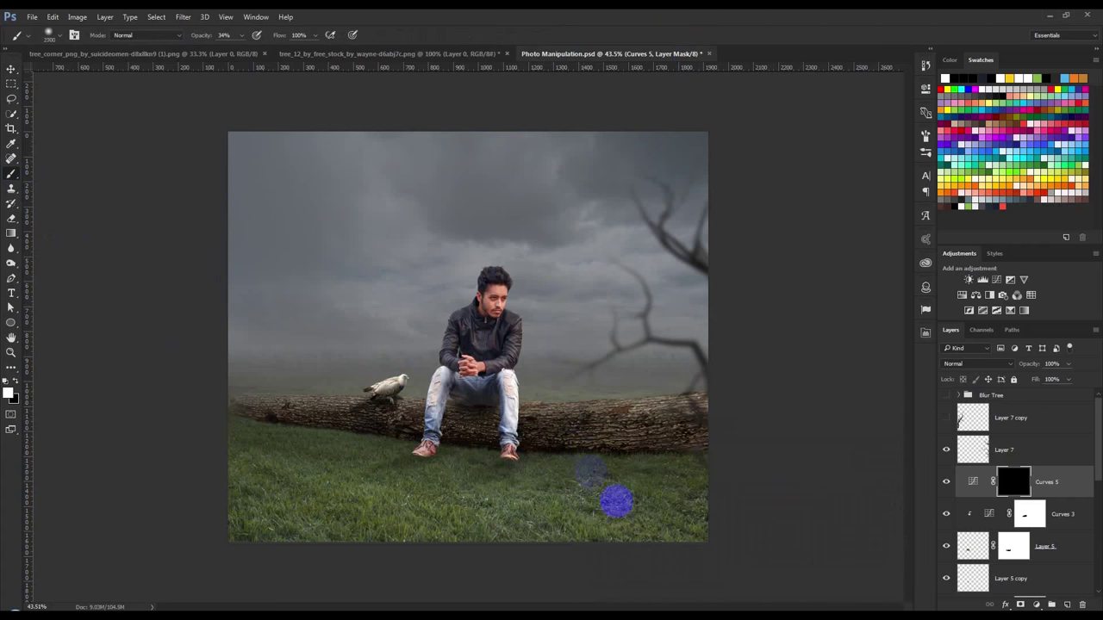
pyautogui.moveTo(706, 582)
pyautogui.mouseDown()
pyautogui.moveTo(223, 569)
pyautogui.moveTo(247, 545)
pyautogui.mouseUp()
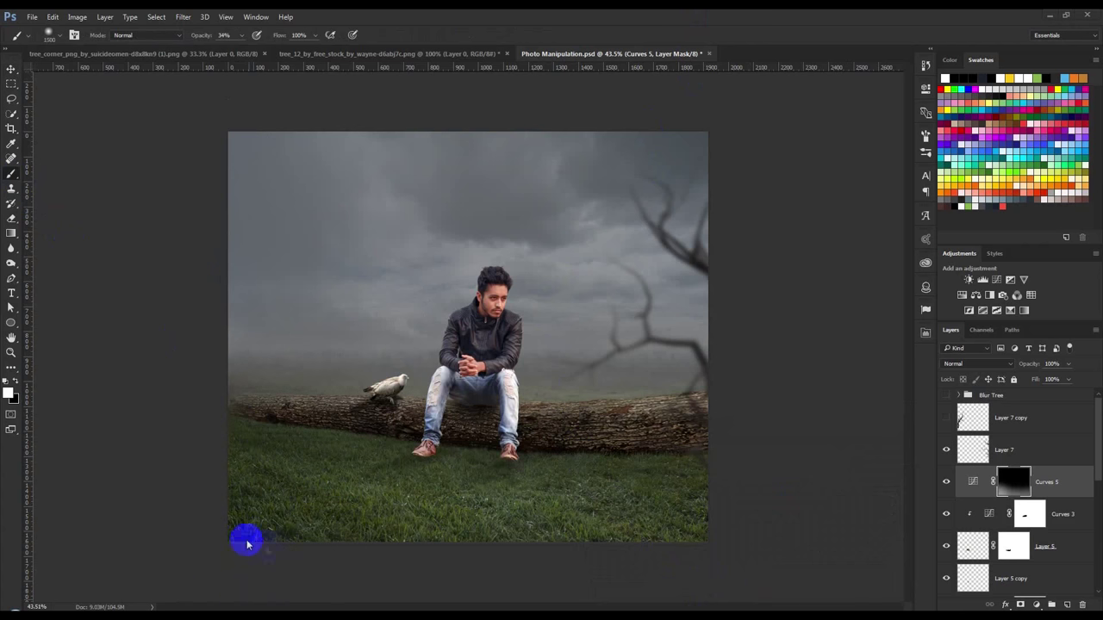
pyautogui.moveTo(324, 588); pyautogui.dragTo(674, 598)
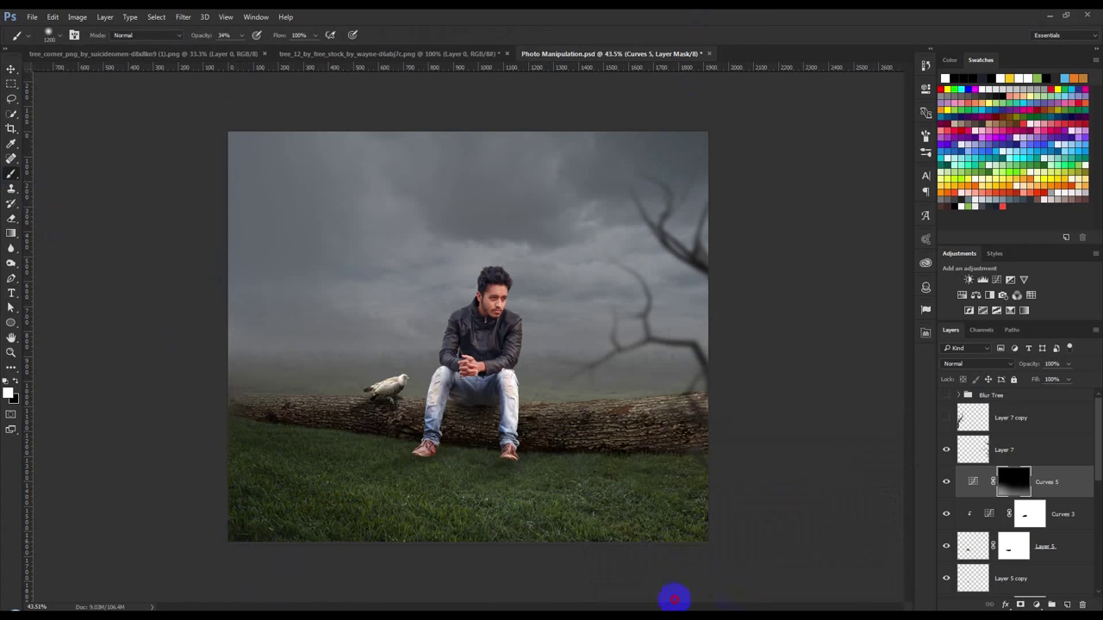
pyautogui.moveTo(250, 543); pyautogui.dragTo(655, 590)
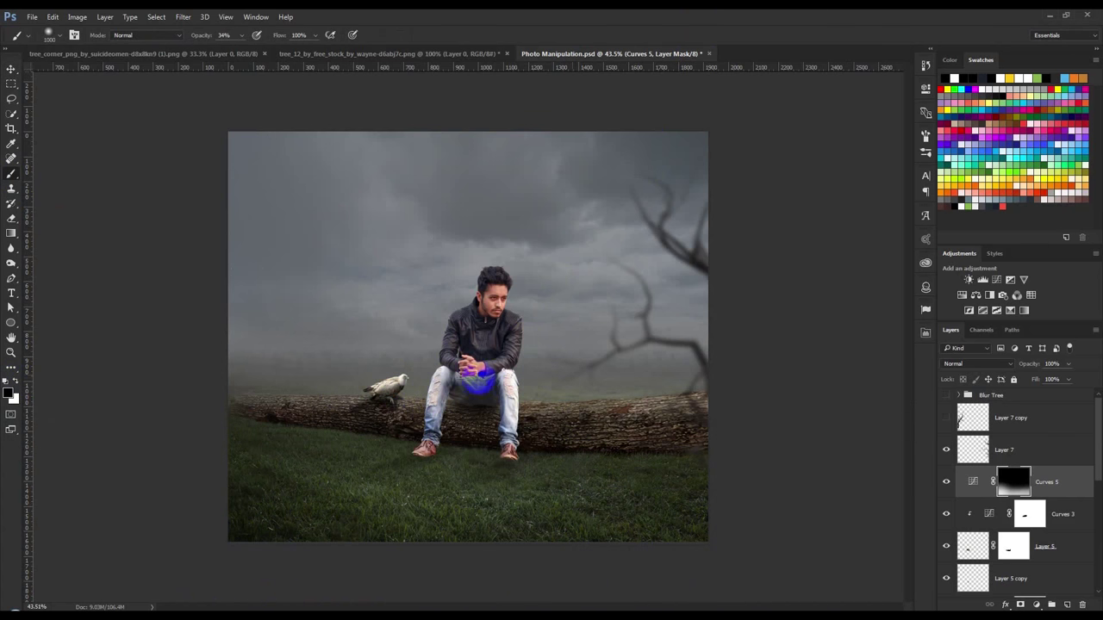
pyautogui.click(947, 418)
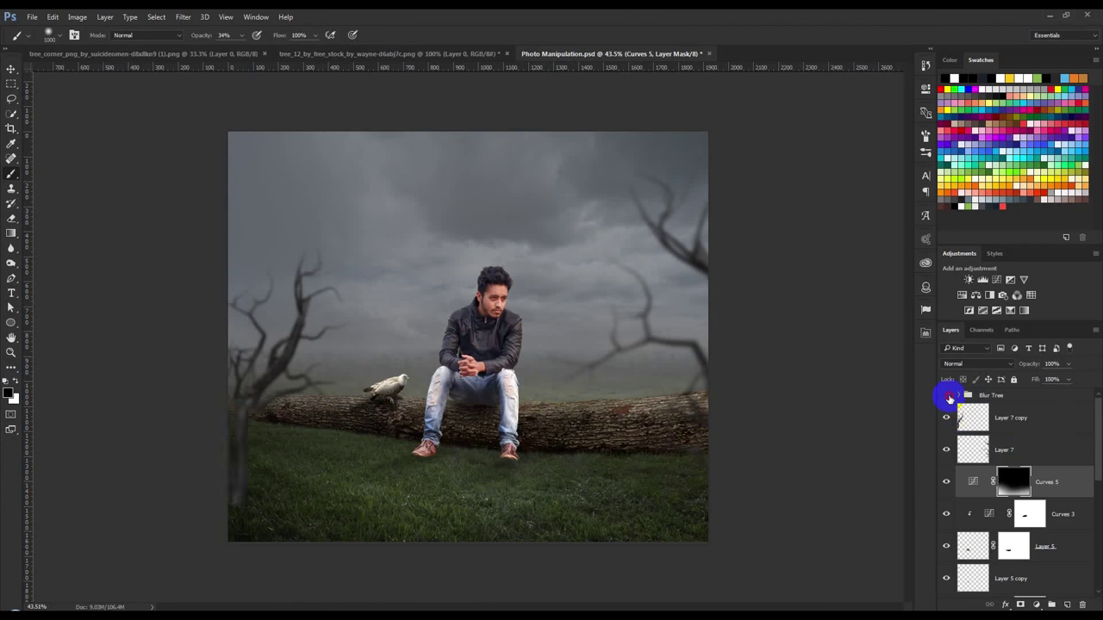
# Show the Blur Tree group again, adjust the blurred log's position, and select Layer 7.
pyautogui.click(947, 396)
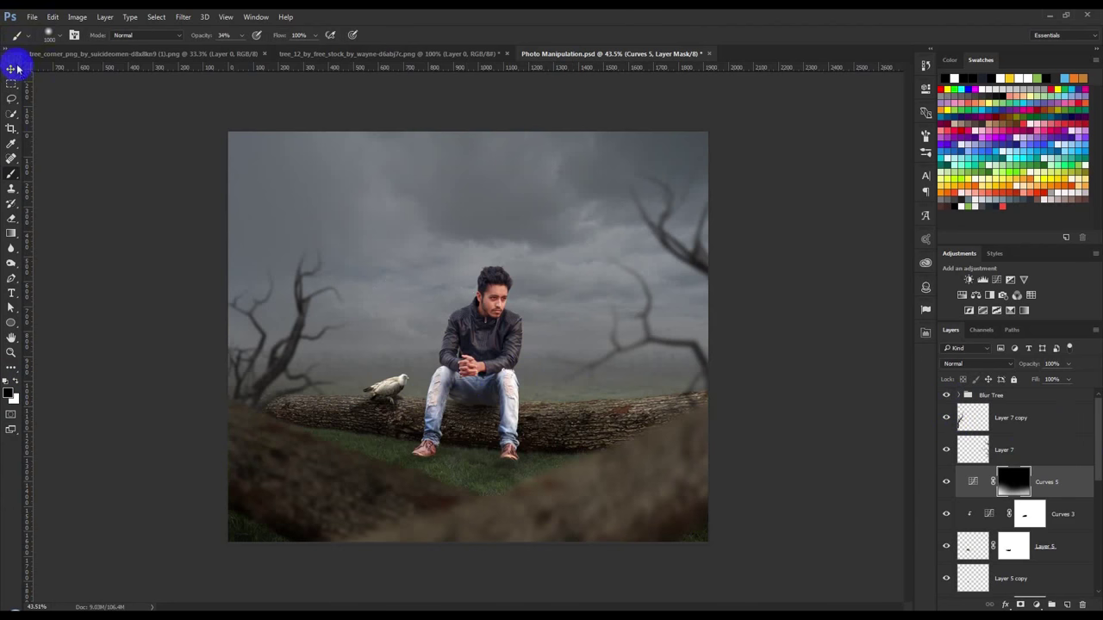
pyautogui.click(17, 69)
pyautogui.click(1014, 404)
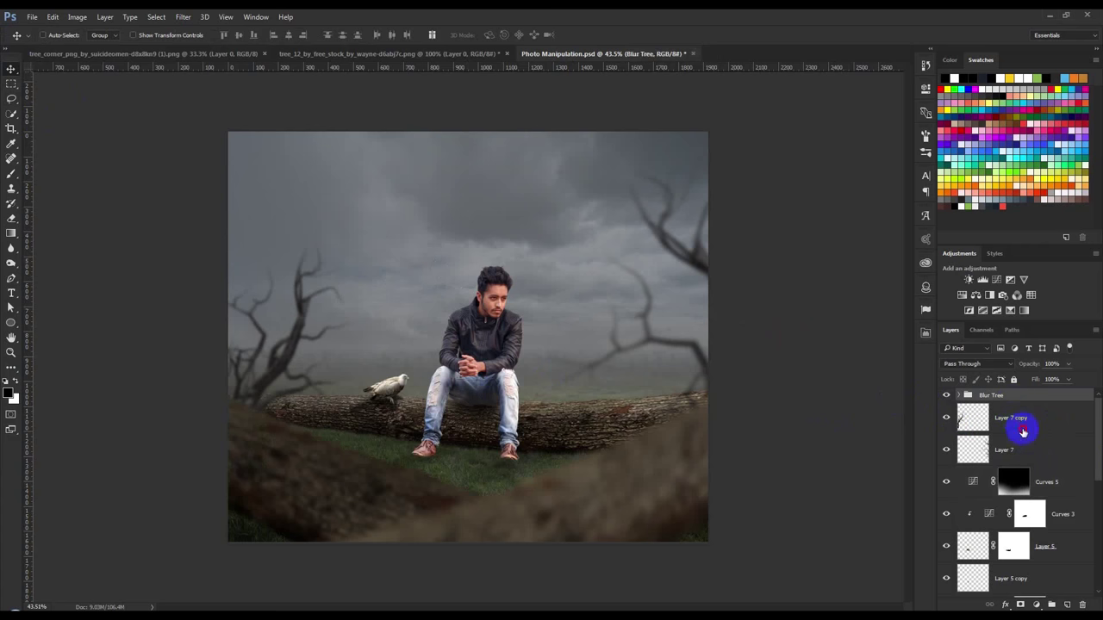
pyautogui.moveTo(832, 409); pyautogui.dragTo(833, 439)
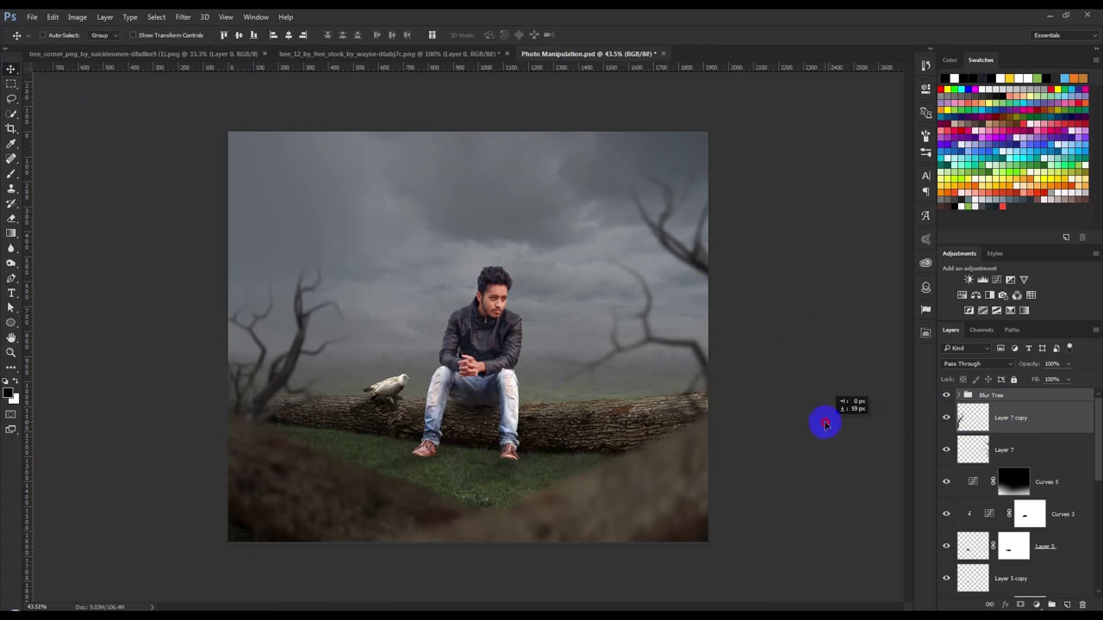
pyautogui.moveTo(832, 439)
pyautogui.mouseDown()
pyautogui.moveTo(820, 419)
pyautogui.moveTo(837, 416)
pyautogui.mouseUp()
pyautogui.click(1009, 449)
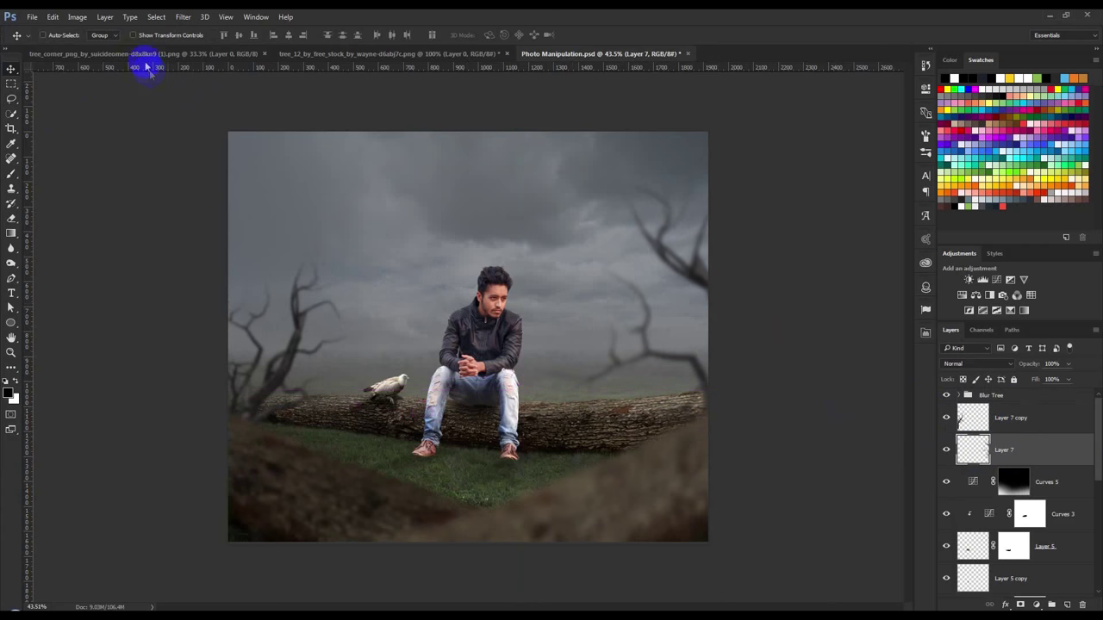
# Close tree_12 without saving and bring the tree_corner leafy tree in below Layer 7.
pyautogui.click(295, 53)
pyautogui.click(507, 53)
pyautogui.click(568, 243)
pyautogui.click(215, 53)
pyautogui.moveTo(375, 199)
pyautogui.mouseDown()
pyautogui.moveTo(414, 69)
pyautogui.moveTo(406, 55)
pyautogui.moveTo(435, 254)
pyautogui.mouseUp()
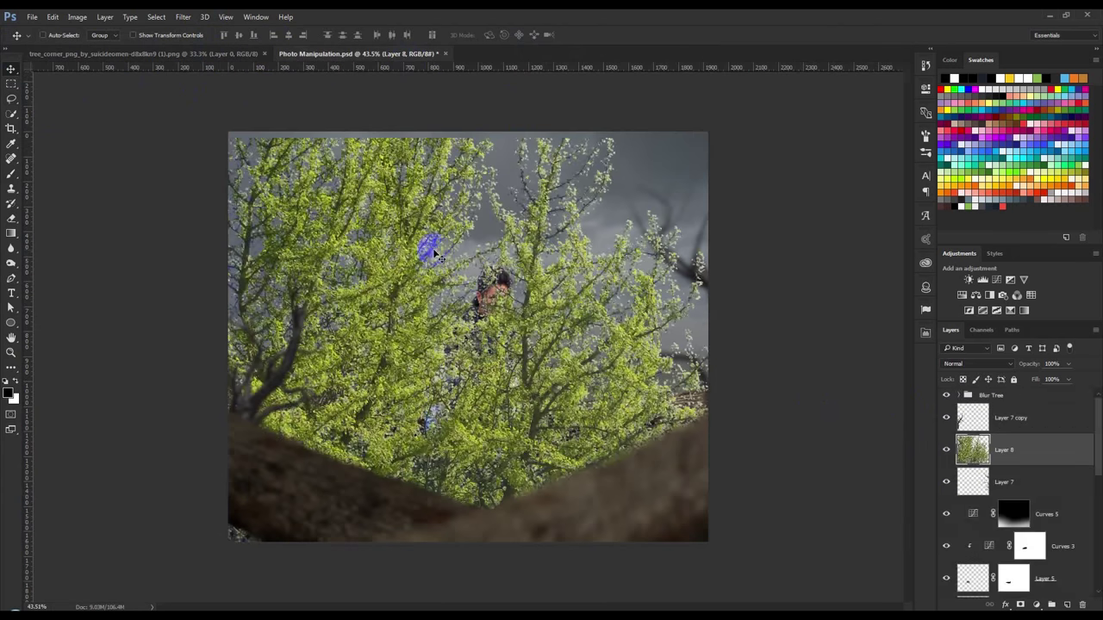
pyautogui.moveTo(1005, 455); pyautogui.dragTo(1005, 496)
# Shrink, rotate about 14.6° and position the leafy tree along the left edge.
pyautogui.hotkey('ctrl', 't')
pyautogui.moveTo(862, 139)
pyautogui.mouseDown()
pyautogui.moveTo(731, 302)
pyautogui.moveTo(514, 399)
pyautogui.mouseUp()
pyautogui.moveTo(447, 444); pyautogui.dragTo(374, 328)
pyautogui.moveTo(518, 517)
pyautogui.mouseDown()
pyautogui.moveTo(591, 463)
pyautogui.moveTo(345, 316)
pyautogui.moveTo(436, 296)
pyautogui.mouseUp()
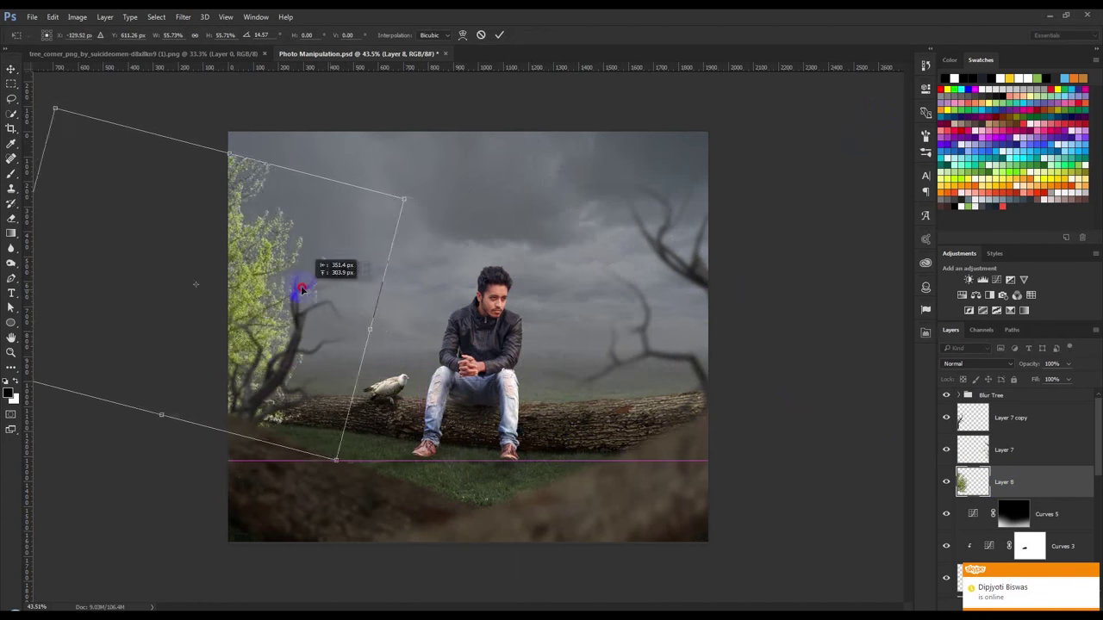
pyautogui.moveTo(337, 294); pyautogui.dragTo(290, 301)
pyautogui.moveTo(319, 456); pyautogui.dragTo(355, 507)
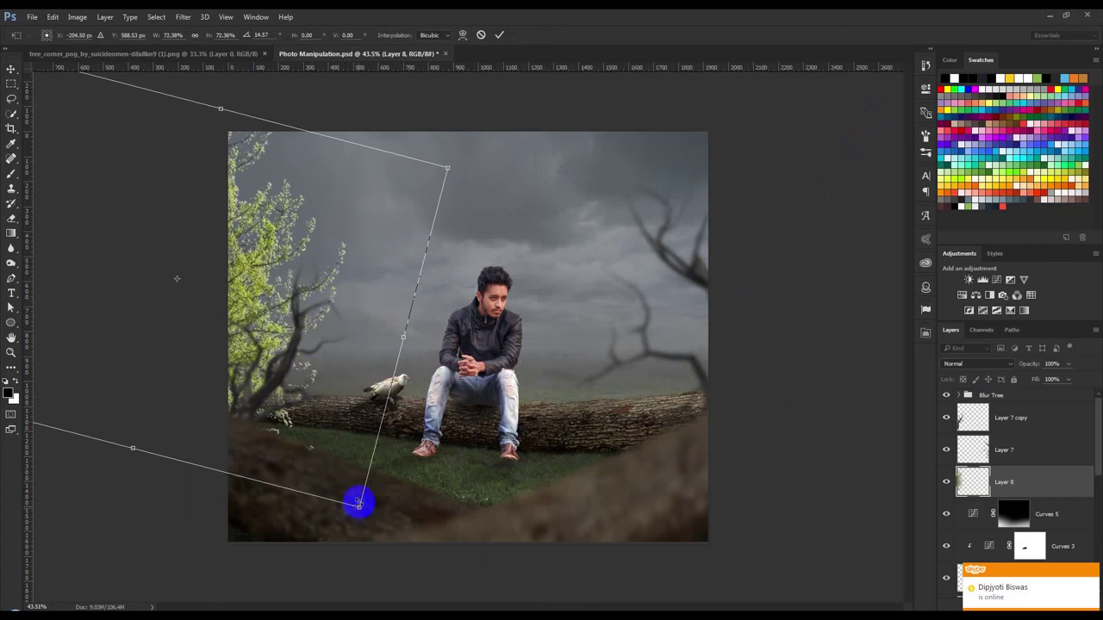
pyautogui.moveTo(357, 463); pyautogui.dragTo(352, 471)
pyautogui.doubleClick(379, 452)
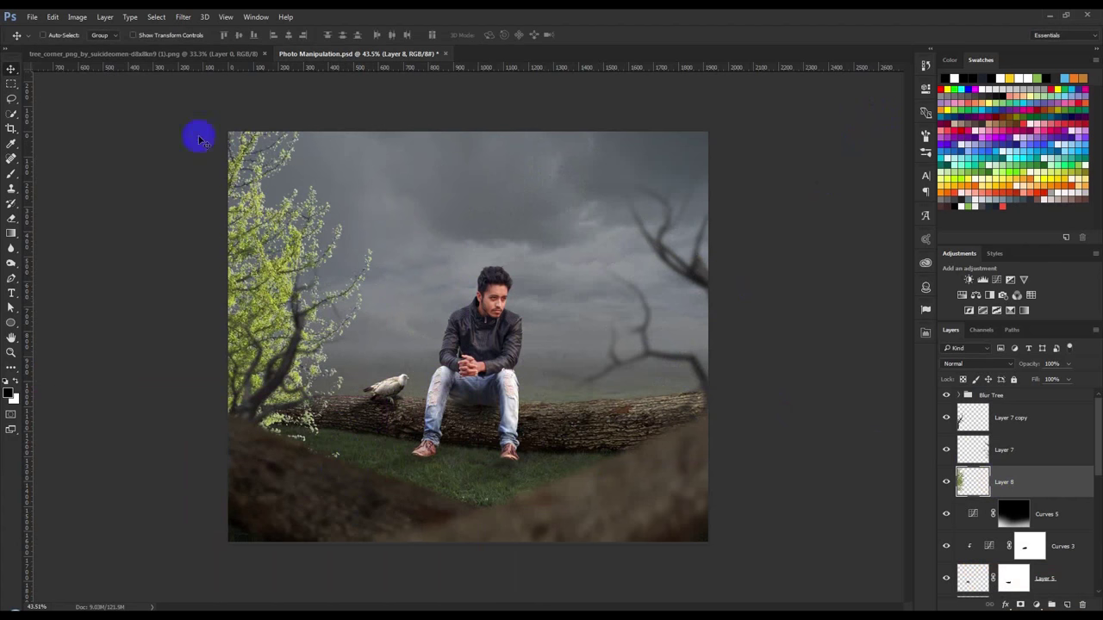
pyautogui.click(79, 18)
pyautogui.moveTo(95, 45)
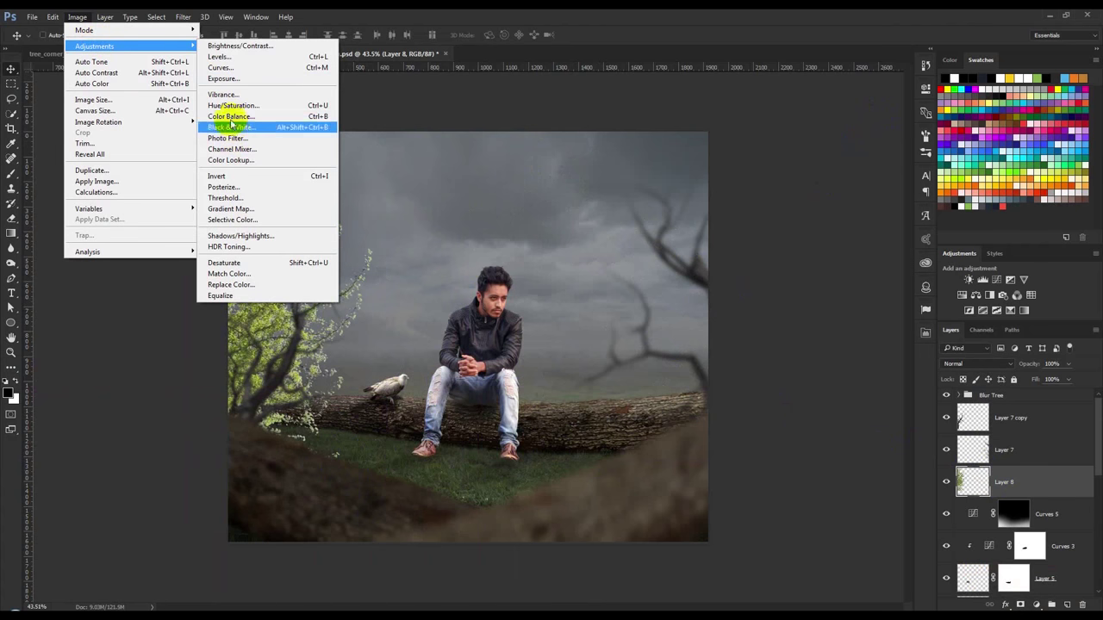
# Set the leafy tree's Hue/Saturation to Saturation −40 and Lightness −62.
pyautogui.click(229, 107)
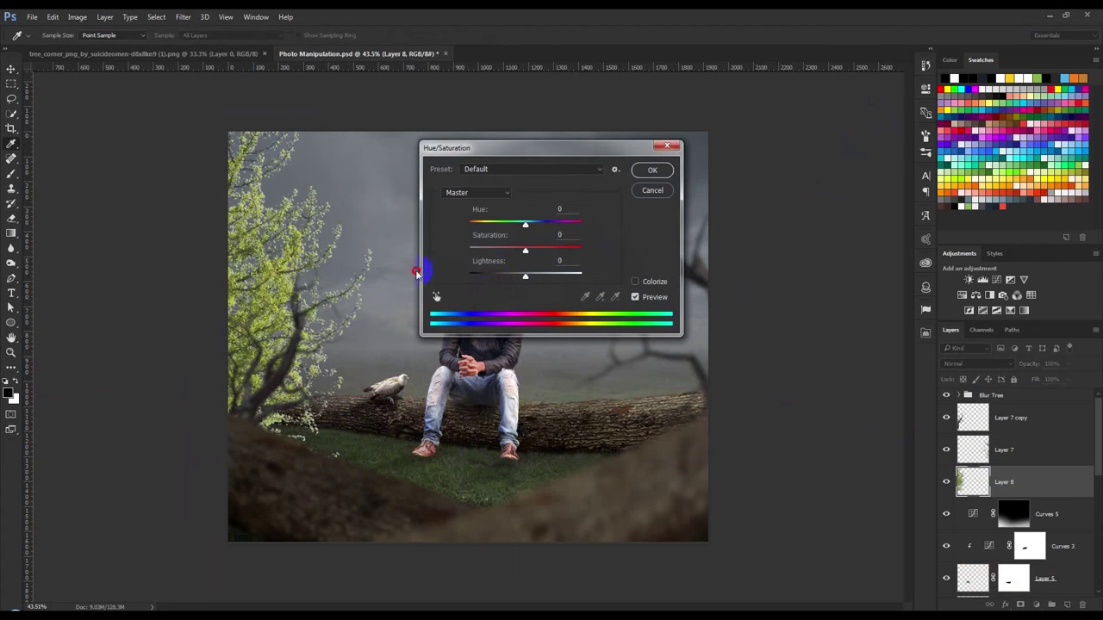
pyautogui.moveTo(499, 254); pyautogui.dragTo(508, 258)
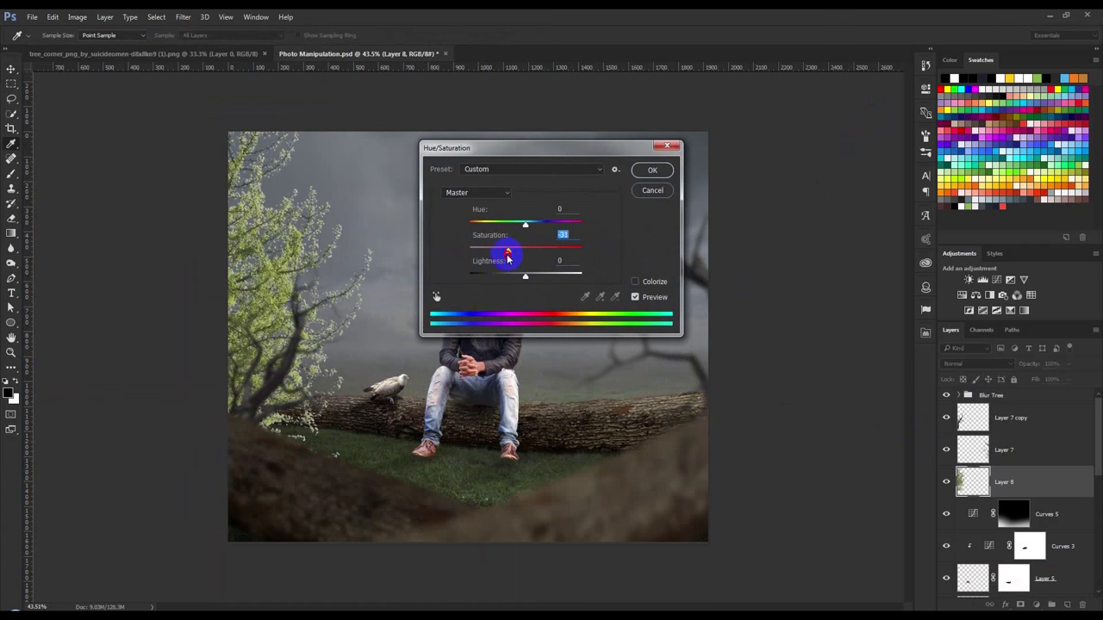
pyautogui.moveTo(526, 278); pyautogui.dragTo(483, 286)
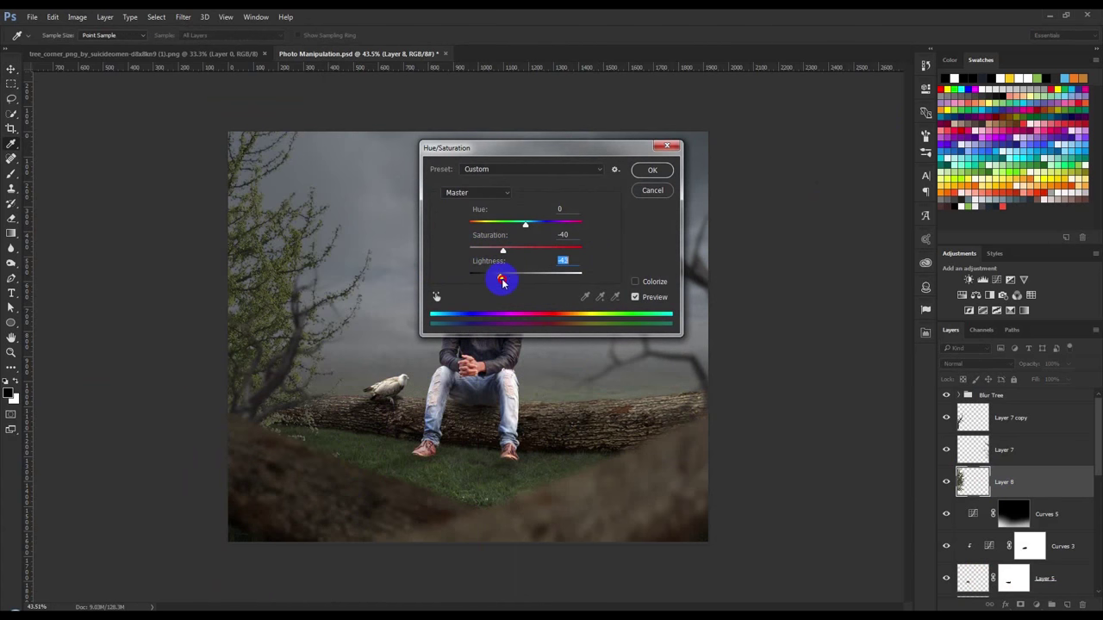
pyautogui.moveTo(484, 287); pyautogui.dragTo(492, 286)
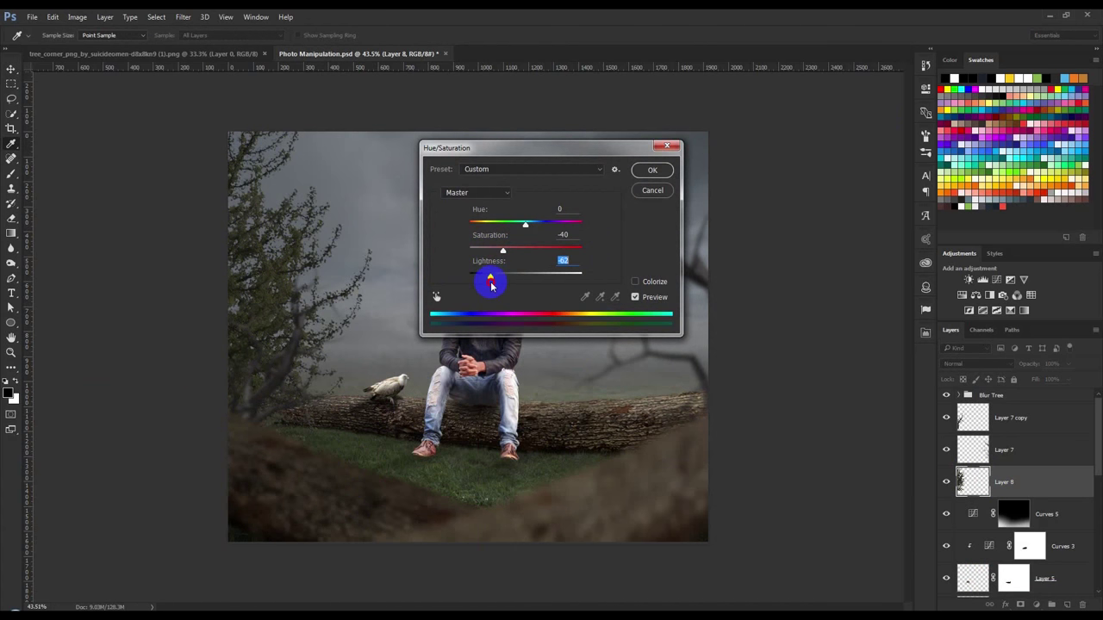
pyautogui.click(652, 171)
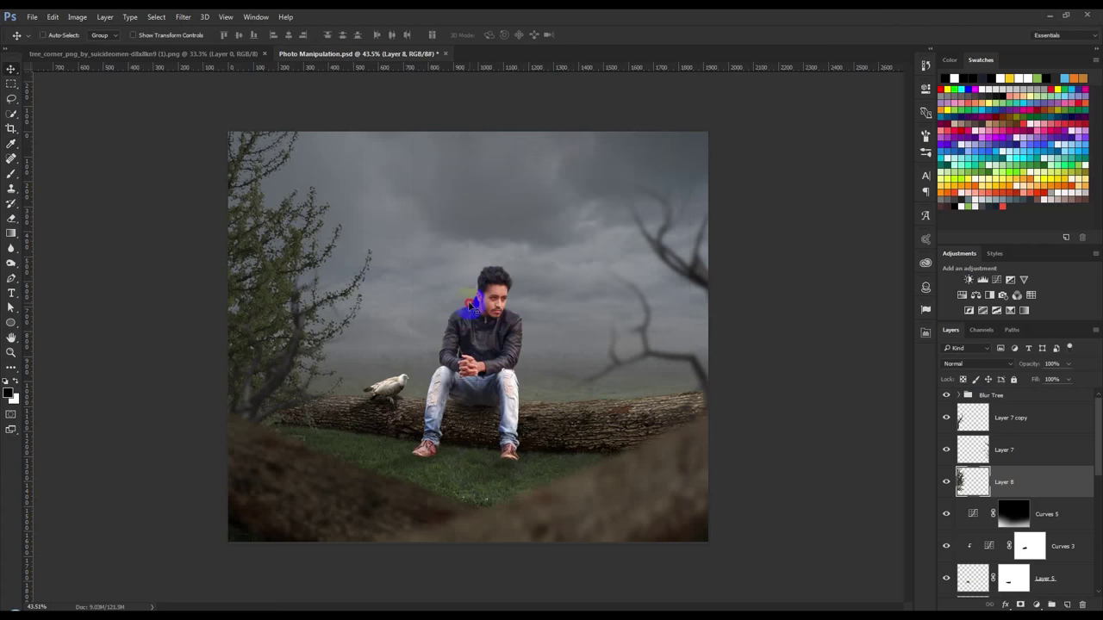
pyautogui.click(467, 313)
# Soften the leafy tree with a 2.7 px Gaussian Blur and move it up on the canvas.
pyautogui.click(163, 17)
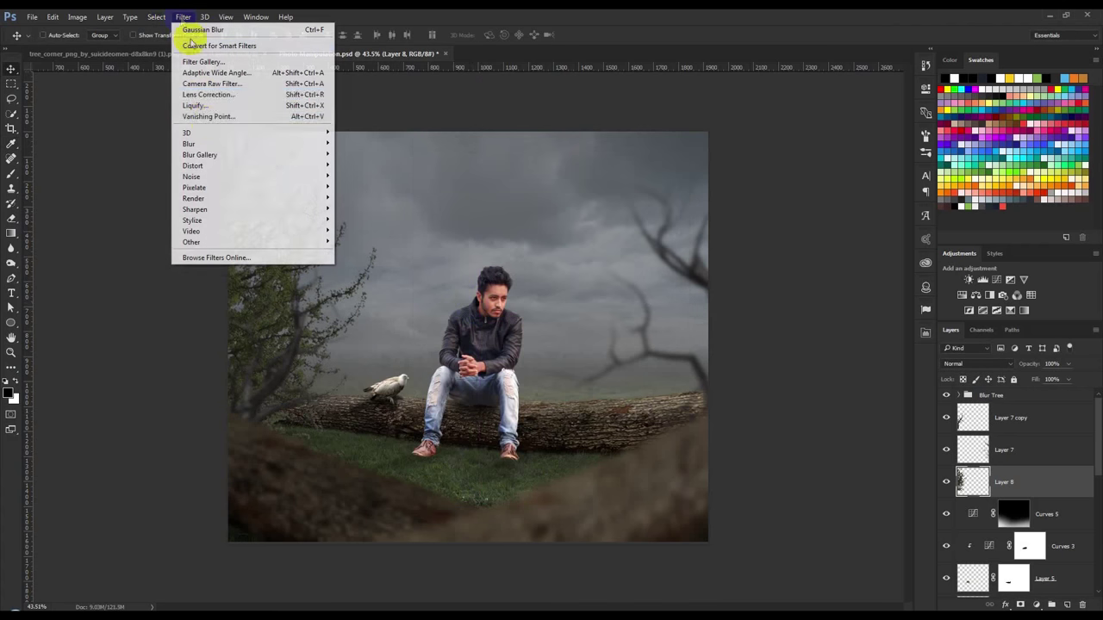
pyautogui.moveTo(188, 144)
pyautogui.click(366, 187)
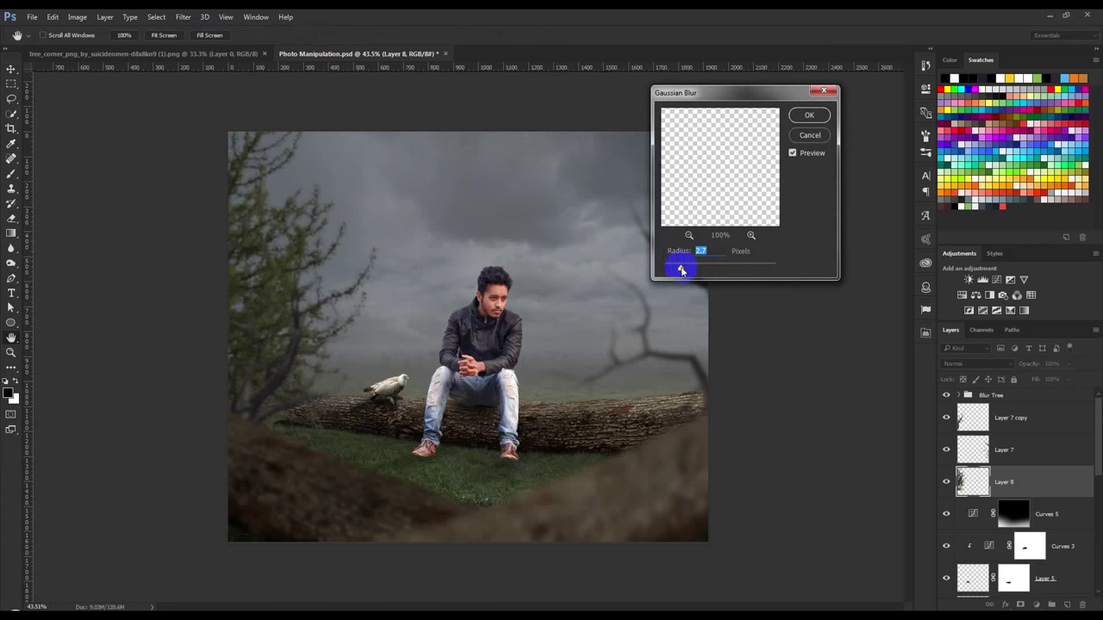
pyautogui.click(467, 282)
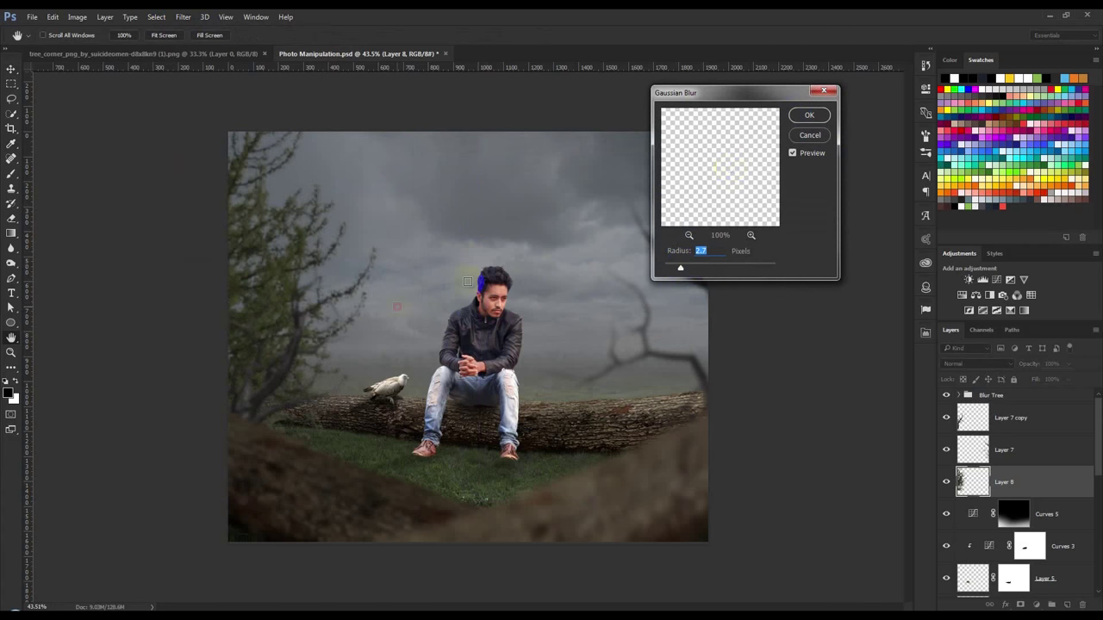
pyautogui.click(819, 118)
pyautogui.moveTo(396, 278)
pyautogui.mouseDown()
pyautogui.moveTo(350, 174)
pyautogui.moveTo(357, 115)
pyautogui.mouseUp()
pyautogui.hotkey('ctrl', 't')
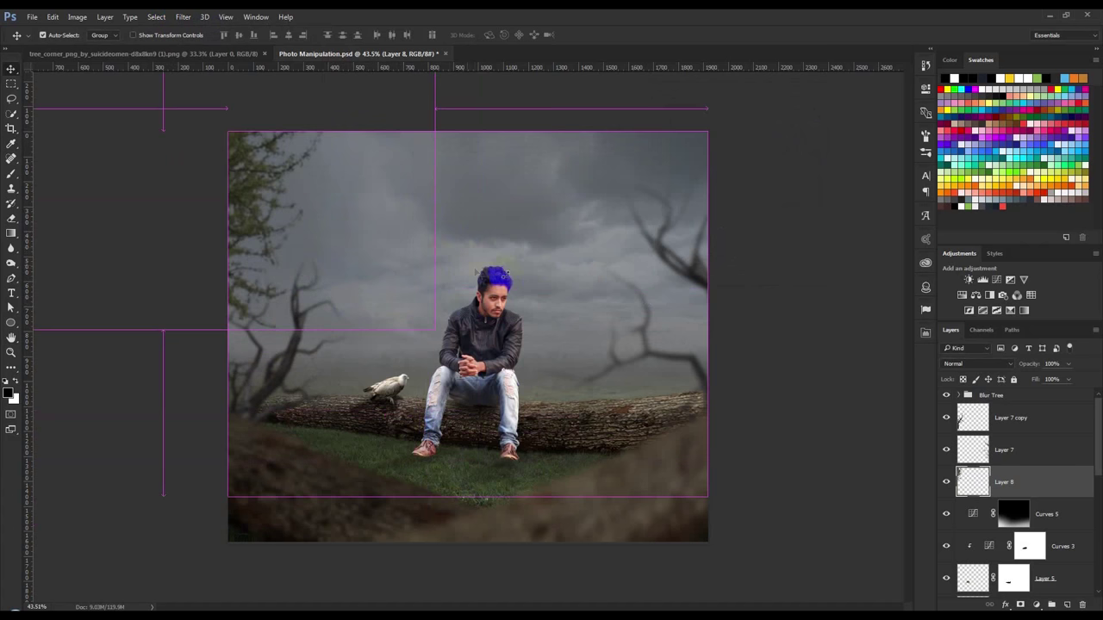
# Rotate the leafy tree into the top-left corner of the composite.
pyautogui.moveTo(492, 239); pyautogui.dragTo(444, 468)
pyautogui.moveTo(164, 108); pyautogui.dragTo(281, 136)
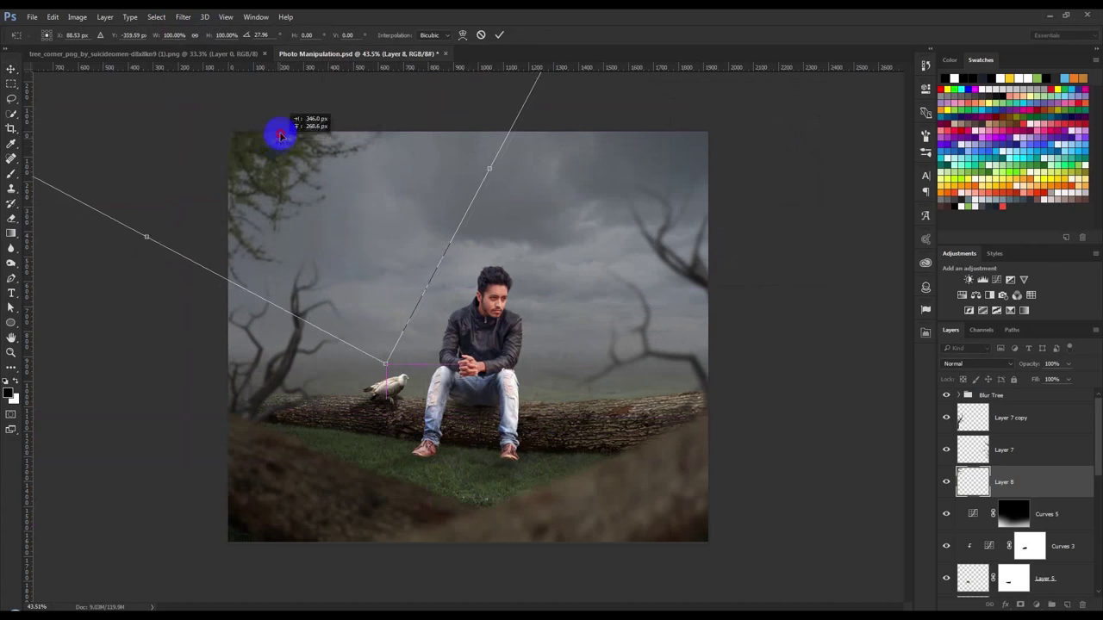
pyautogui.moveTo(299, 182); pyautogui.dragTo(322, 188)
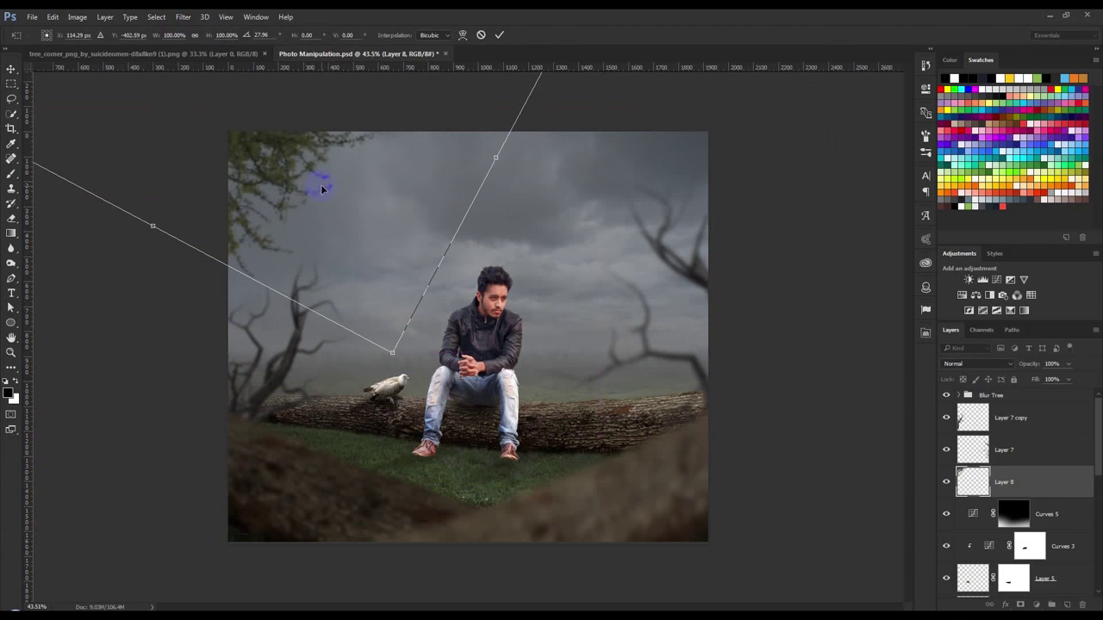
pyautogui.press('Return')
pyautogui.moveTo(312, 209)
pyautogui.mouseDown()
pyautogui.moveTo(494, 217)
pyautogui.moveTo(486, 212)
pyautogui.mouseUp()
# Flip a copy of the leafy tree horizontally, then scale and rotate it onto the right edge.
pyautogui.hotkey('ctrl', 't')
pyautogui.rightClick(487, 213)
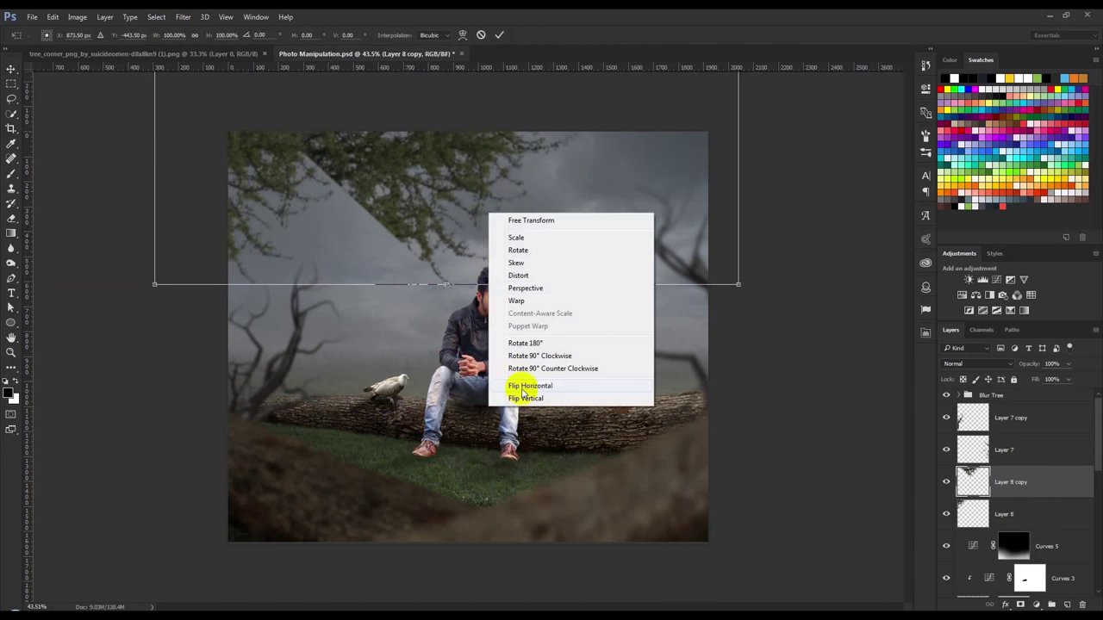
pyautogui.click(539, 386)
pyautogui.moveTo(738, 284)
pyautogui.mouseDown()
pyautogui.moveTo(792, 226)
pyautogui.moveTo(812, 360)
pyautogui.mouseUp()
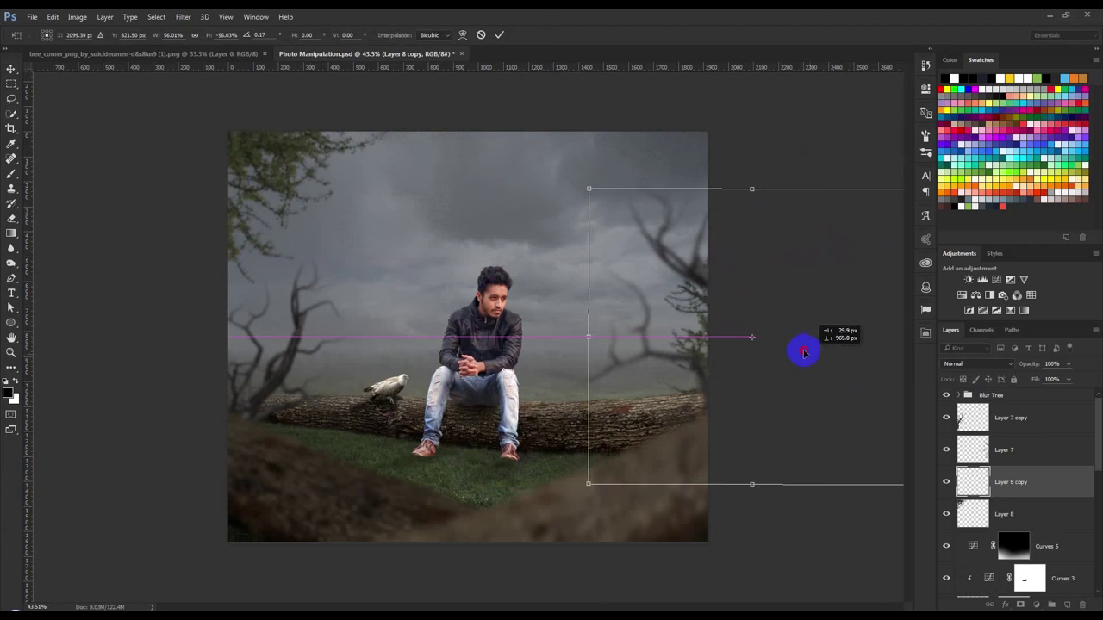
pyautogui.moveTo(811, 360); pyautogui.dragTo(795, 333)
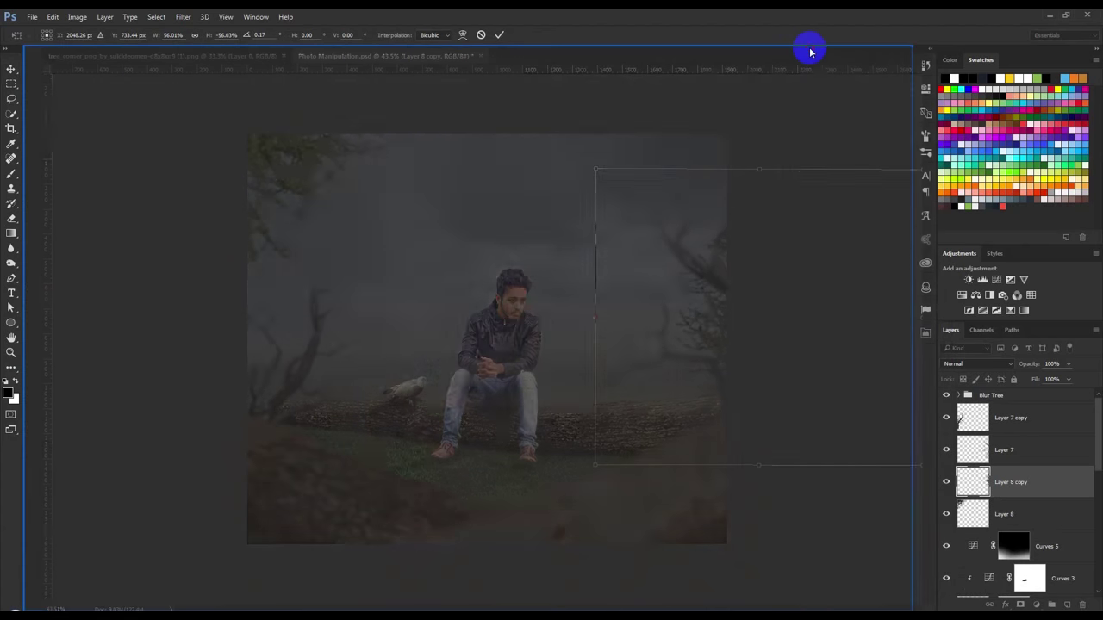
pyautogui.moveTo(790, 124)
pyautogui.mouseDown()
pyautogui.moveTo(868, 252)
pyautogui.moveTo(760, 295)
pyautogui.moveTo(762, 261)
pyautogui.moveTo(759, 275)
pyautogui.mouseUp()
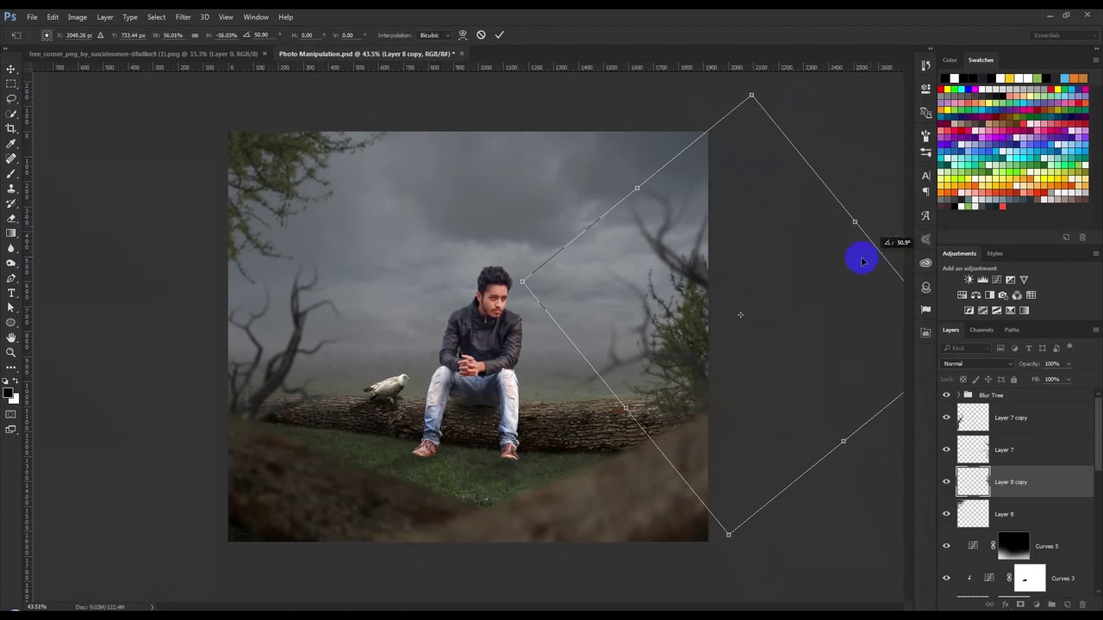
pyautogui.moveTo(807, 143); pyautogui.dragTo(819, 131)
pyautogui.moveTo(763, 284); pyautogui.dragTo(752, 284)
pyautogui.press('Return')
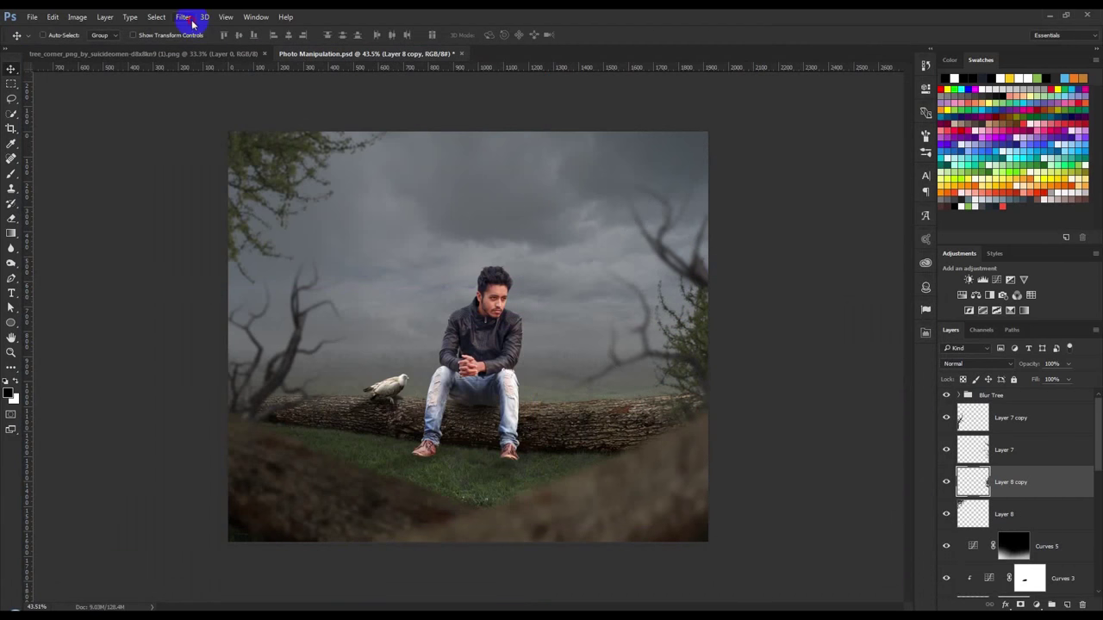
pyautogui.click(191, 21)
pyautogui.click(379, 189)
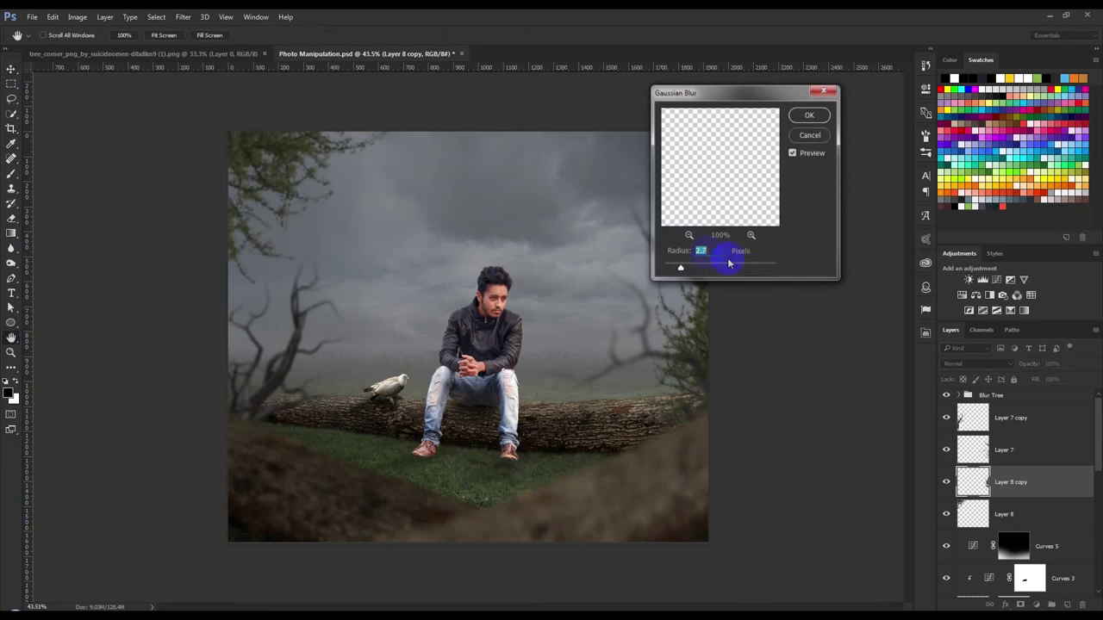
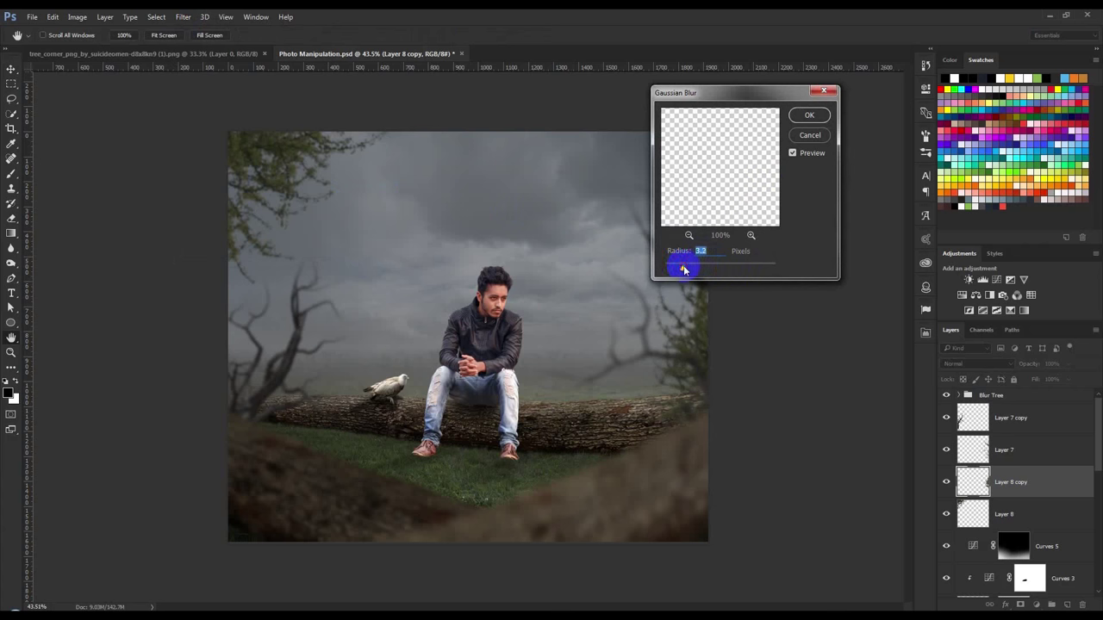
# Apply the Gaussian Blur to the copied branches and move them toward the right edge.
pyautogui.click(808, 115)
pyautogui.press('v')
pyautogui.moveTo(750, 233); pyautogui.dragTo(775, 173)
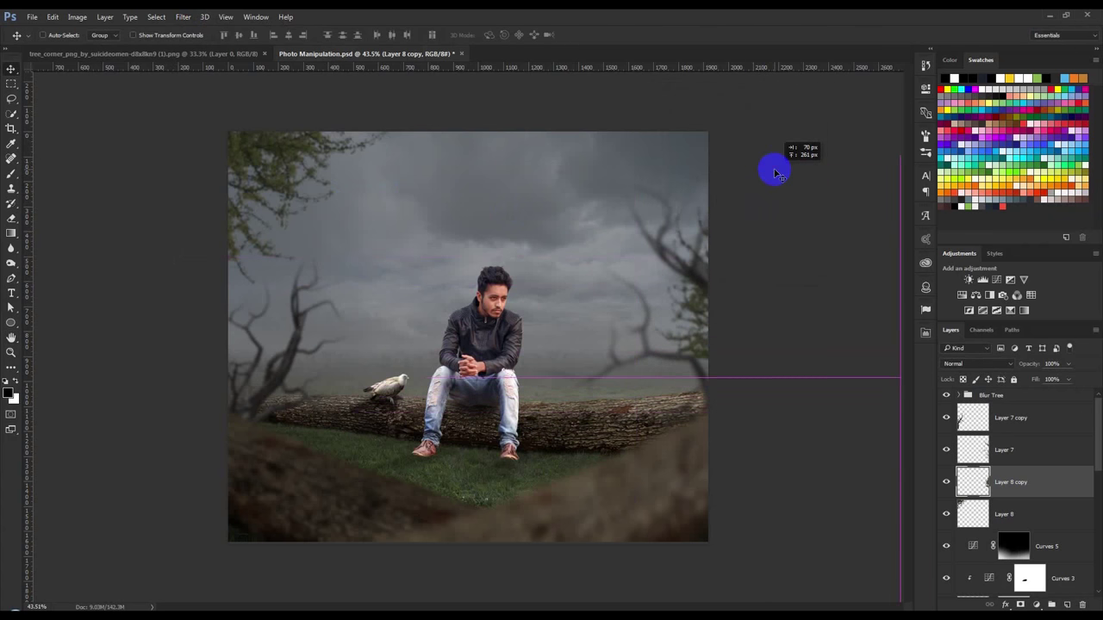
# Rotate the blurred branches about -16.5° and nudge them slightly left along the right edge.
pyautogui.hotkey('ctrl', 't')
pyautogui.moveTo(709, 123); pyautogui.dragTo(647, 107)
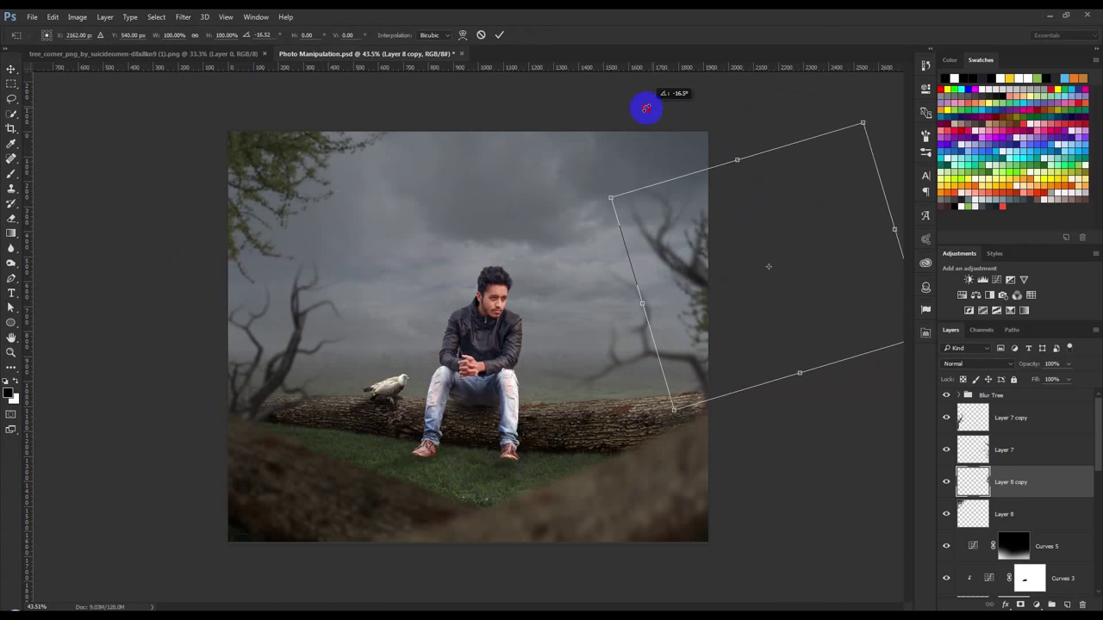
pyautogui.moveTo(766, 326); pyautogui.dragTo(756, 325)
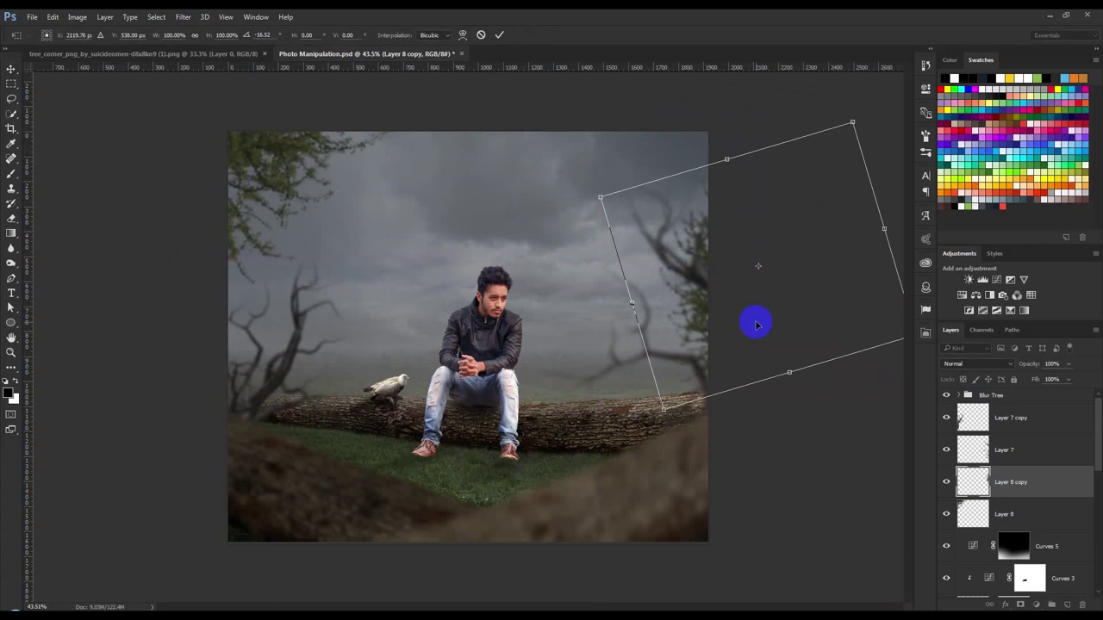
pyautogui.press('Return')
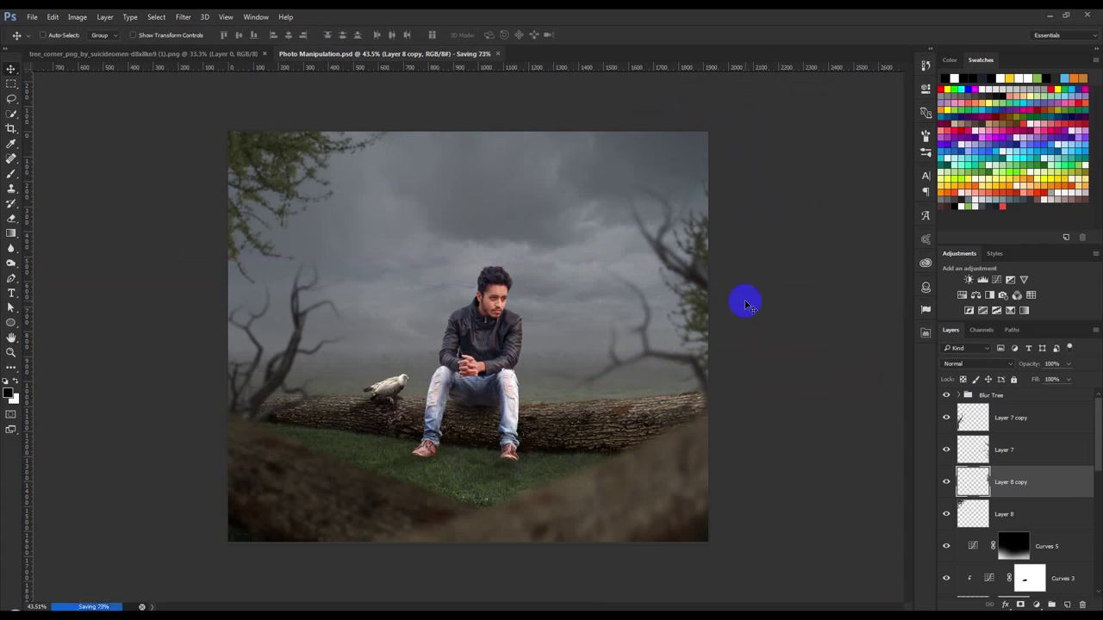
pyautogui.scroll(-10, 1034, 491)
# Add a Hue/Saturation adjustment above Layer 2 with Saturation at -31.
pyautogui.click(1048, 510)
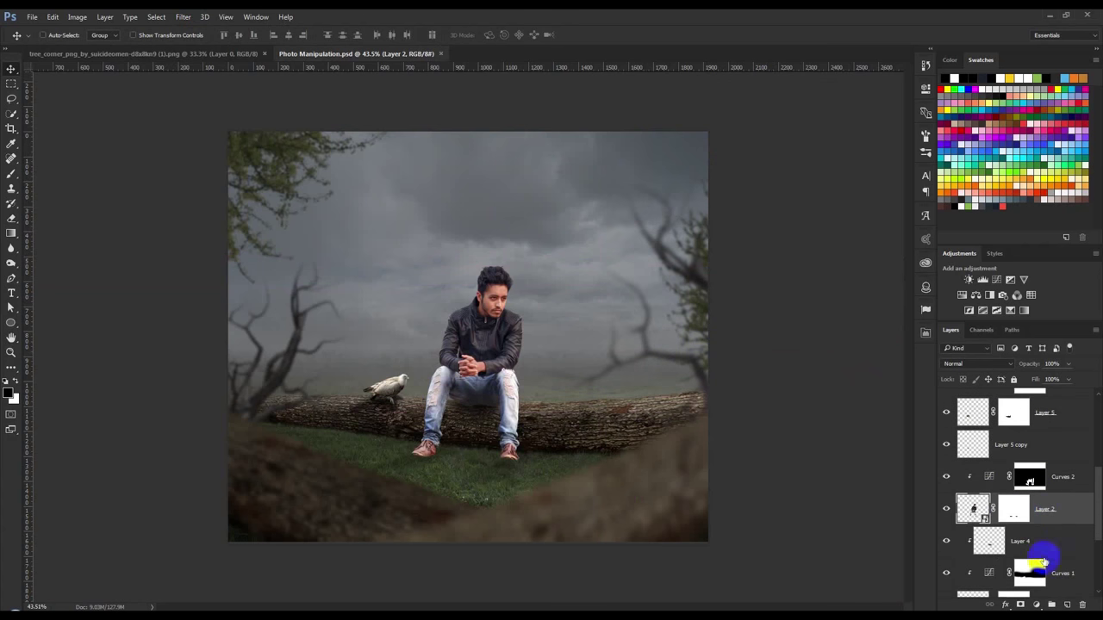
pyautogui.click(1035, 605)
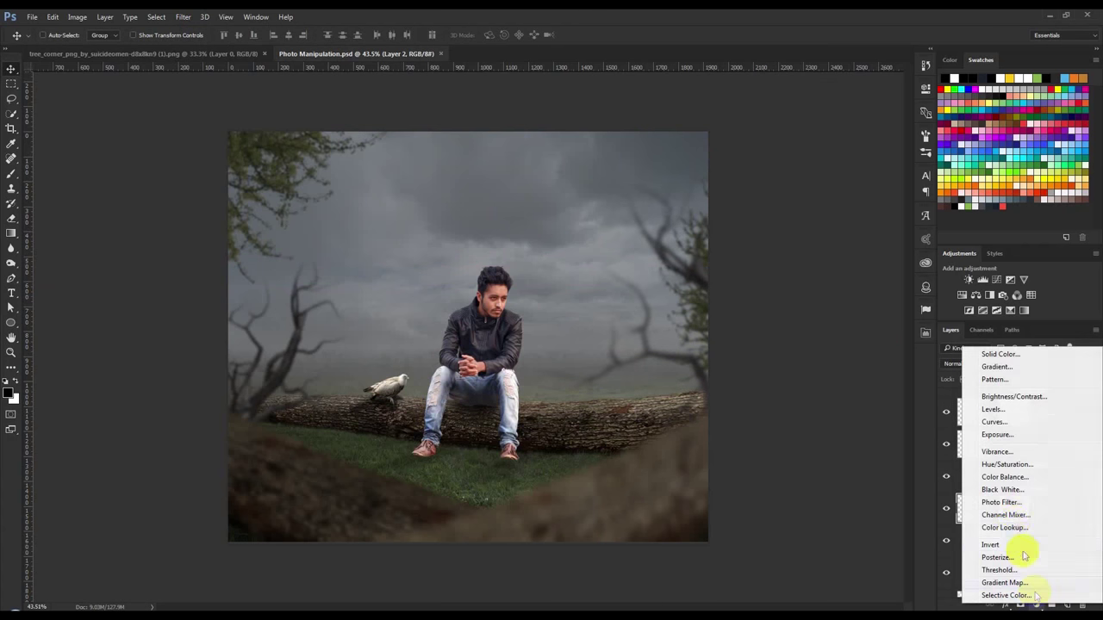
pyautogui.click(1005, 465)
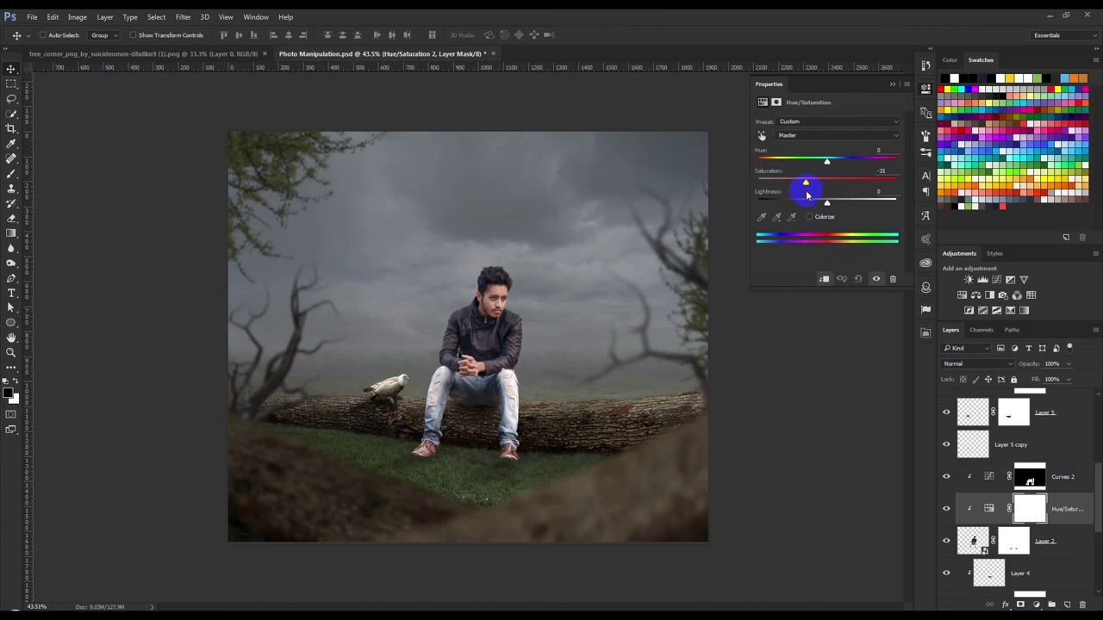
pyautogui.click(892, 89)
pyautogui.hotkey('ctrl', '+')
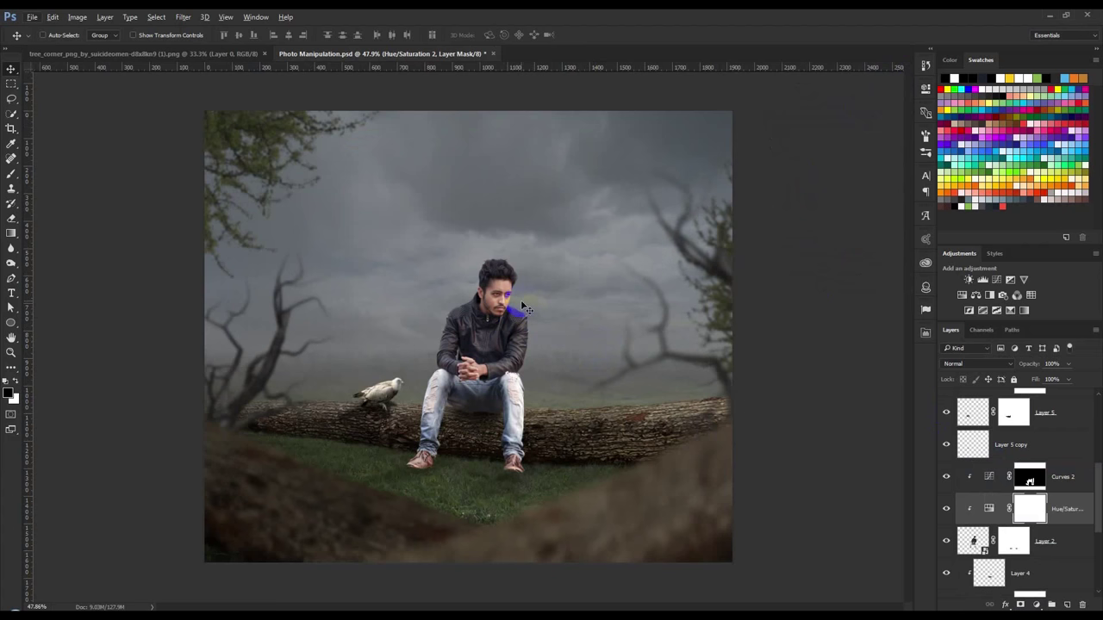
pyautogui.scroll(-3, 983, 512)
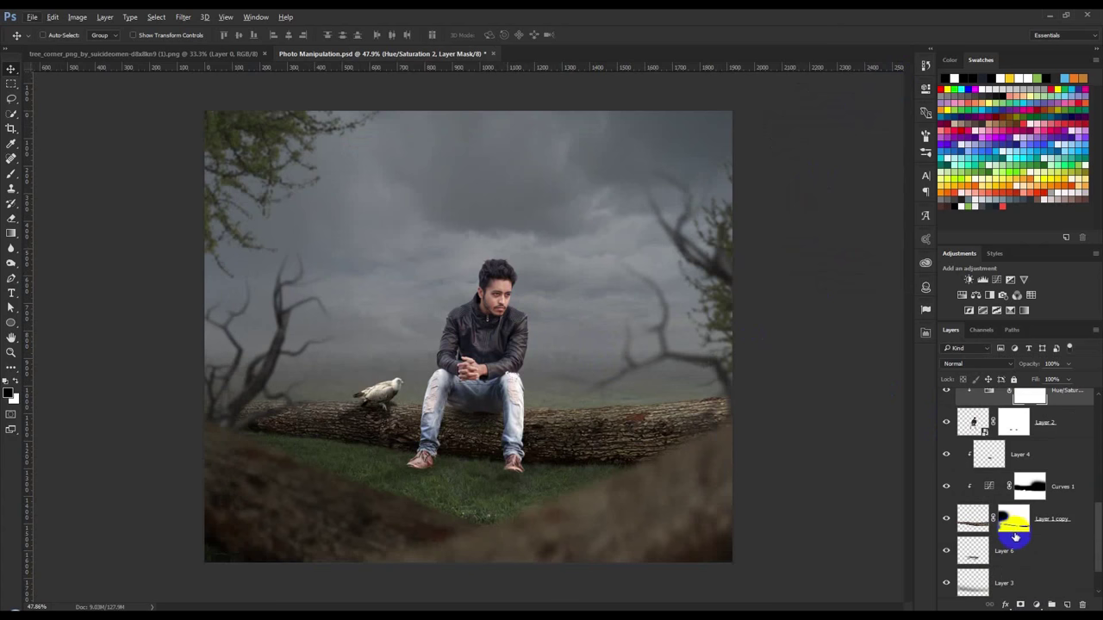
# Create a new empty layer above the BG group.
pyautogui.scroll(-2, 1013, 534)
pyautogui.click(1010, 541)
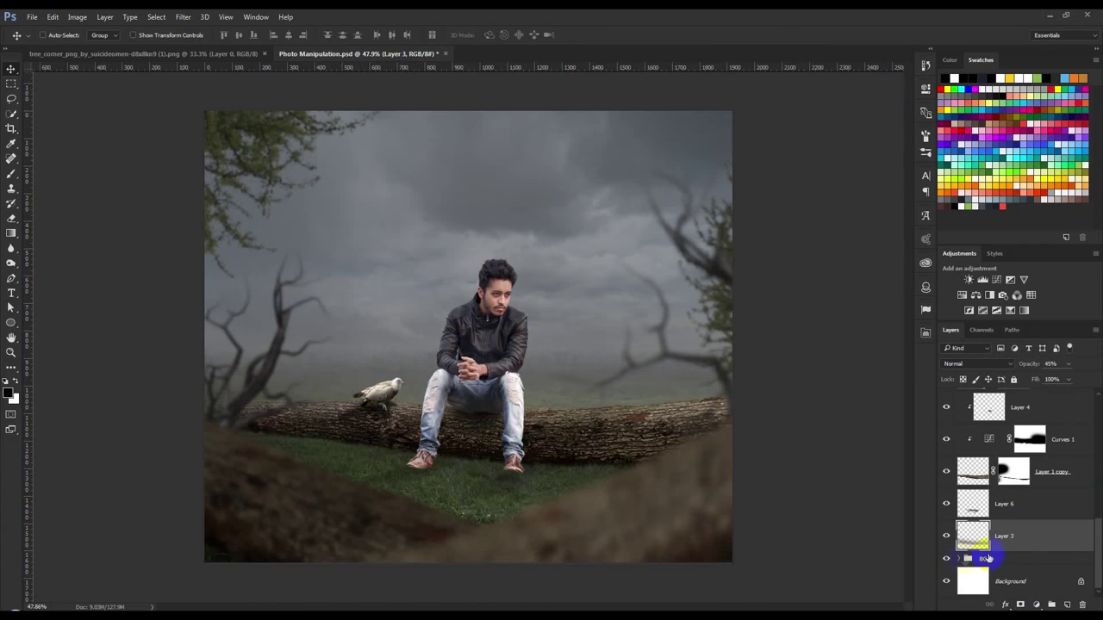
pyautogui.click(1000, 559)
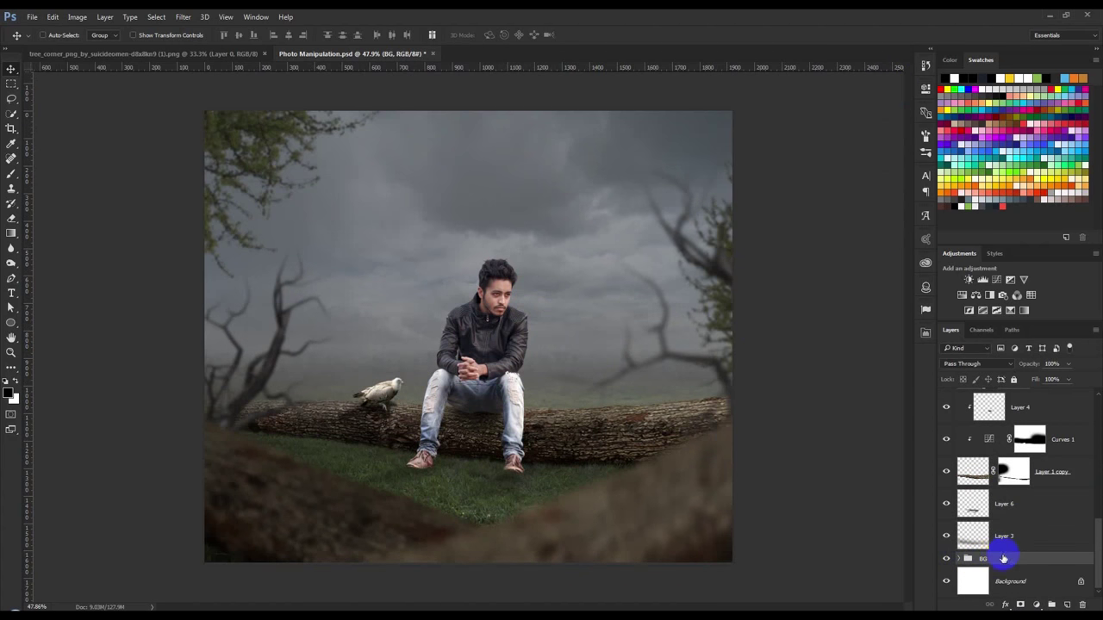
pyautogui.click(1066, 605)
# Paint light-grey fog with a soft brush along the horizon and over the right-hand branches.
pyautogui.click(11, 174)
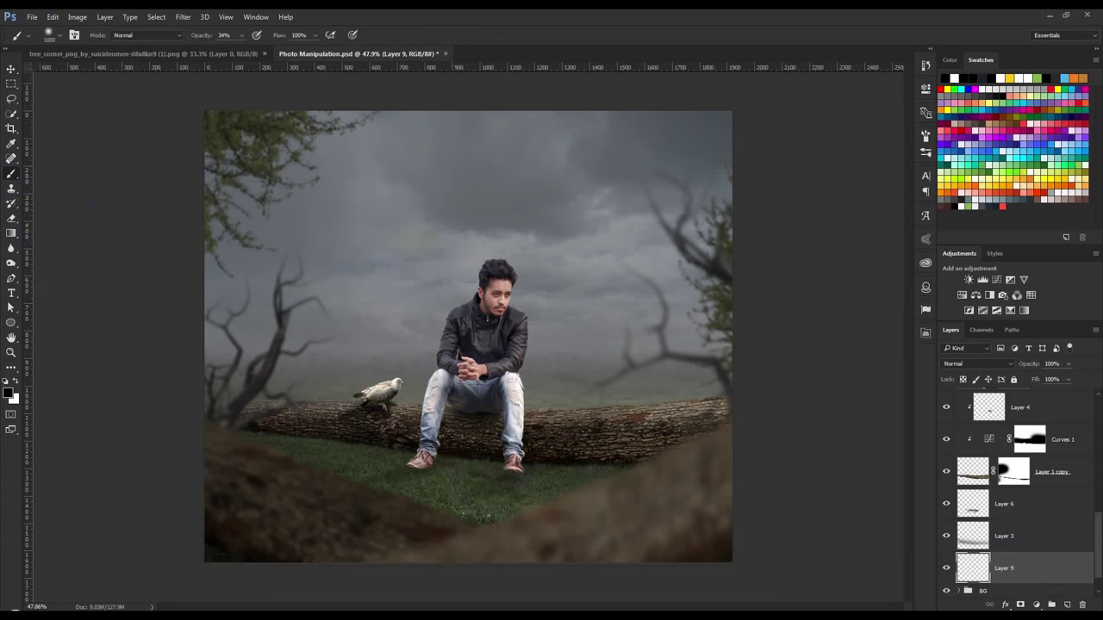
pyautogui.rightClick(508, 332)
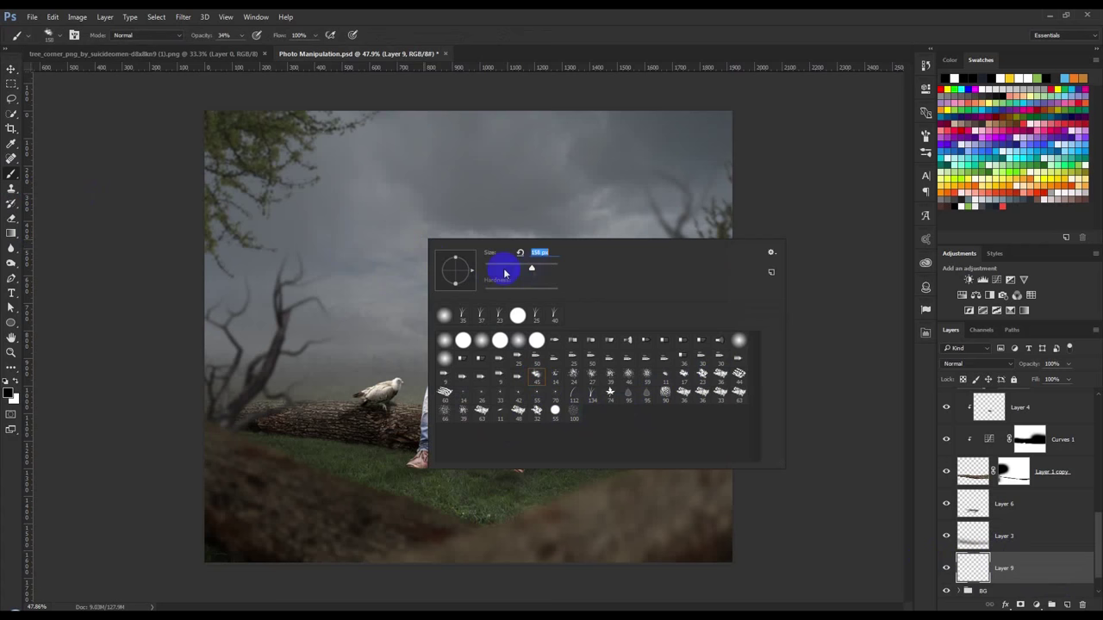
pyautogui.click(11, 393)
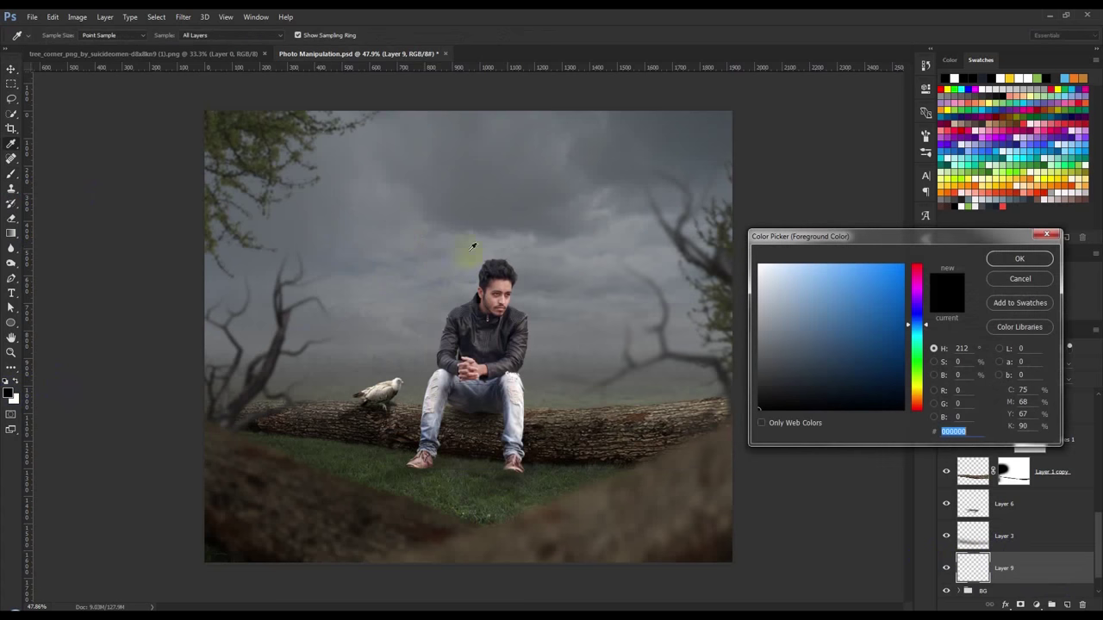
pyautogui.click(477, 250)
pyautogui.click(730, 293)
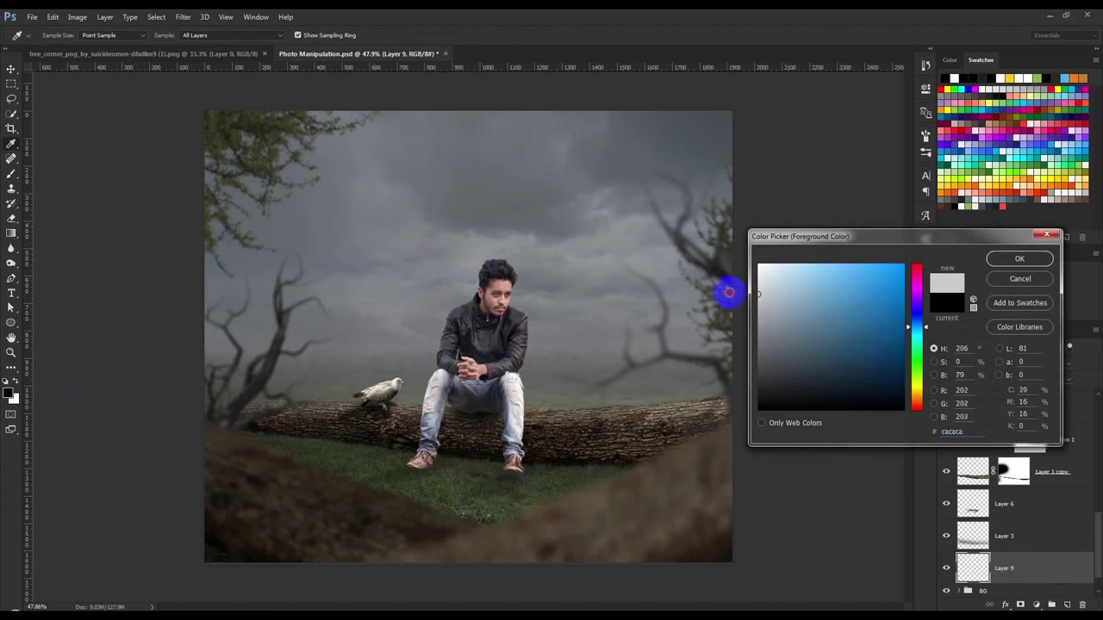
pyautogui.click(1041, 258)
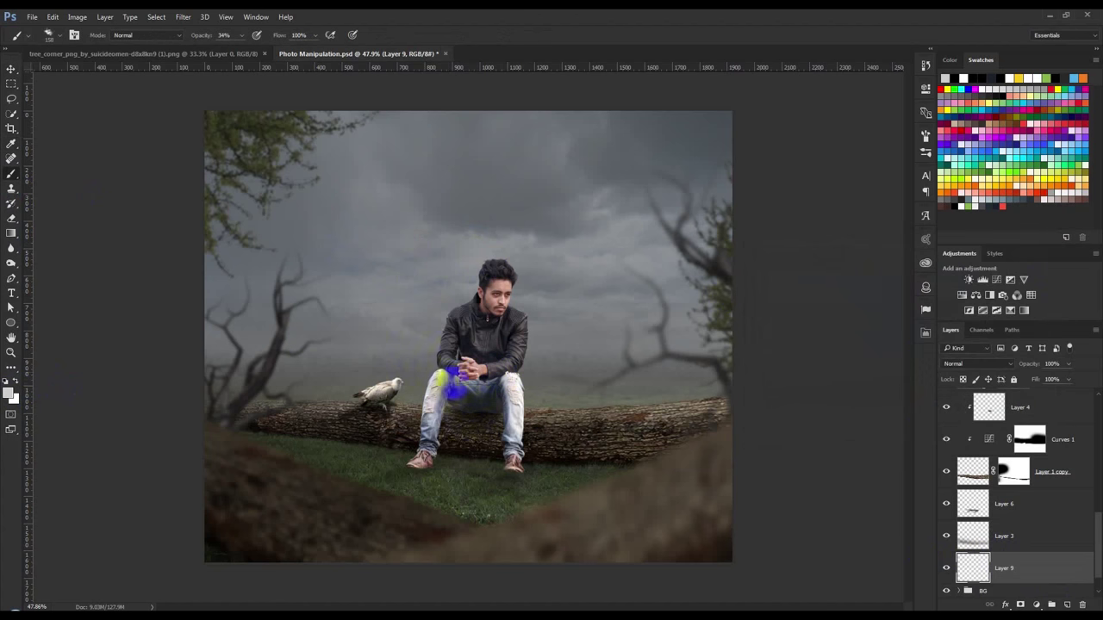
pyautogui.moveTo(272, 368); pyautogui.dragTo(562, 382)
pyautogui.moveTo(722, 380)
pyautogui.mouseDown()
pyautogui.moveTo(606, 369)
pyautogui.moveTo(369, 442)
pyautogui.mouseUp()
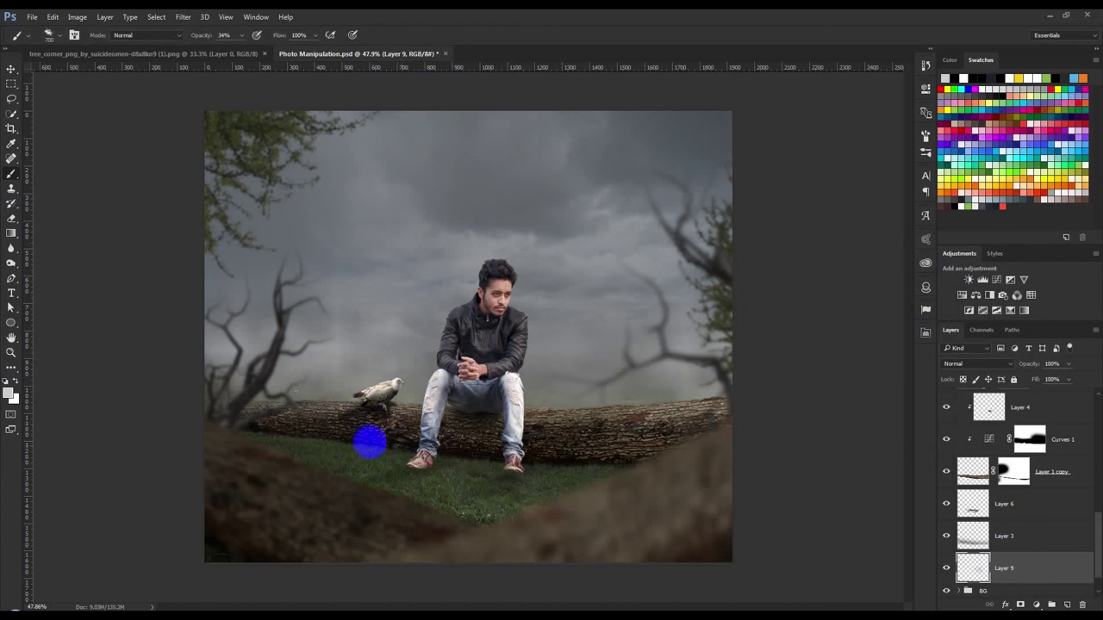
pyautogui.moveTo(599, 373); pyautogui.dragTo(594, 376)
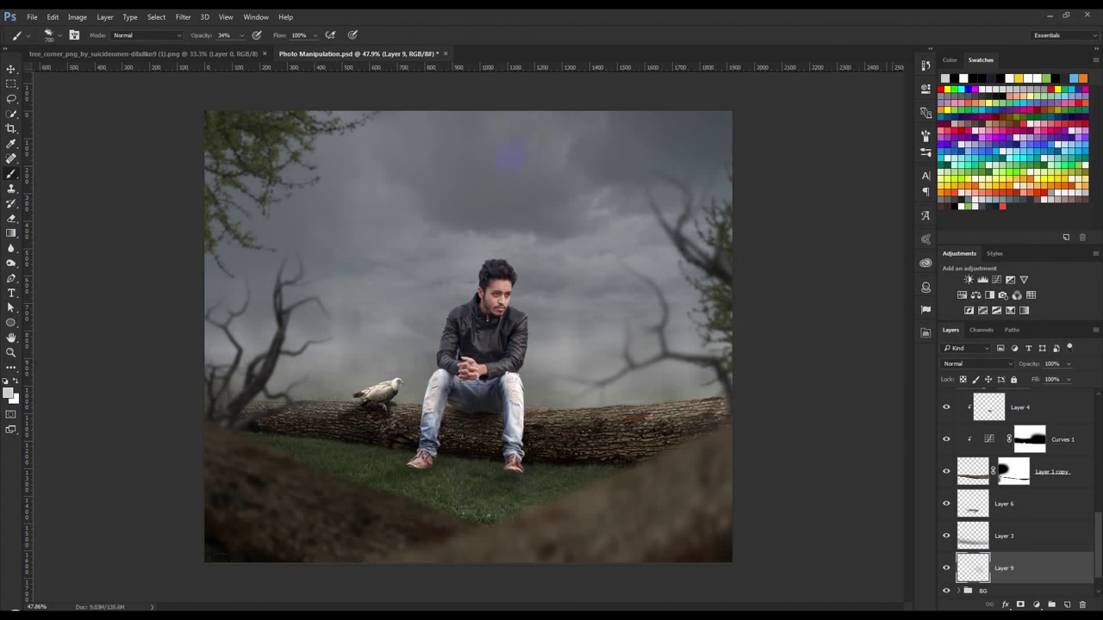
# Blur the fog layer with a 141.7-pixel Gaussian Blur.
pyautogui.click(189, 19)
pyautogui.click(360, 182)
pyautogui.click(685, 269)
pyautogui.moveTo(710, 273); pyautogui.dragTo(738, 272)
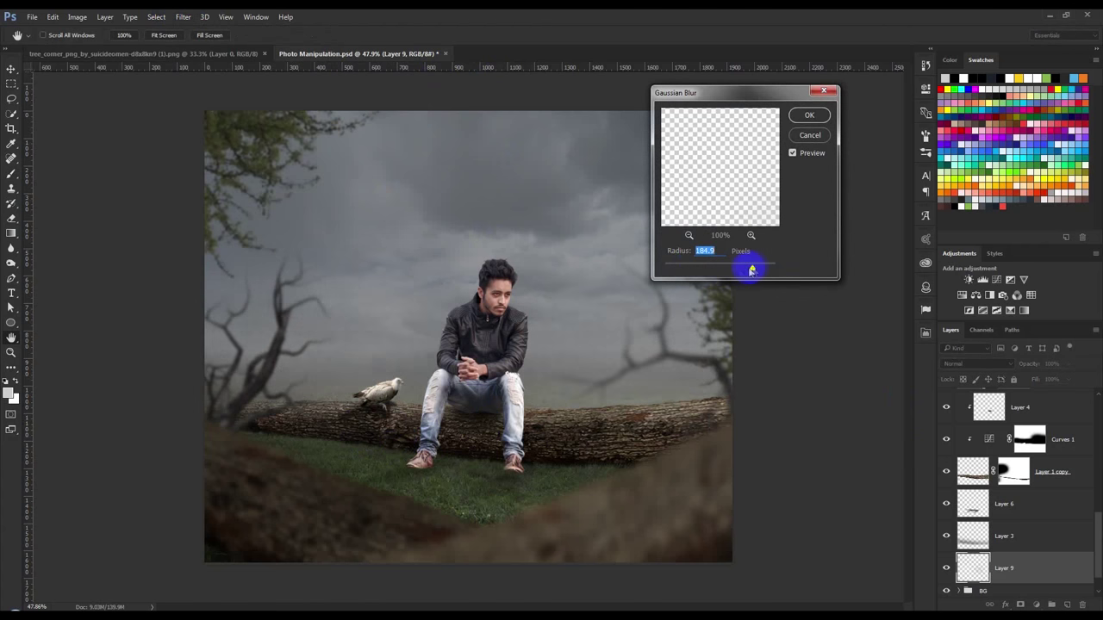
pyautogui.click(806, 116)
# Duplicate the fog layer toward the top of the layer stack.
pyautogui.press('b')
pyautogui.click(10, 68)
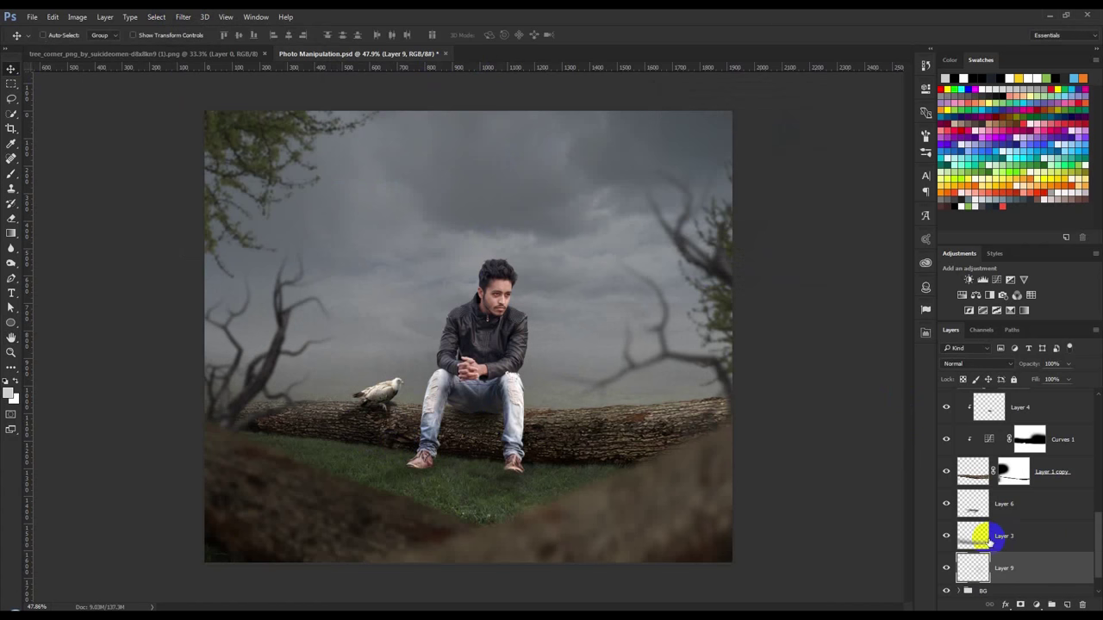
pyautogui.moveTo(993, 544)
pyautogui.mouseDown()
pyautogui.moveTo(1010, 360)
pyautogui.moveTo(1010, 396)
pyautogui.mouseUp()
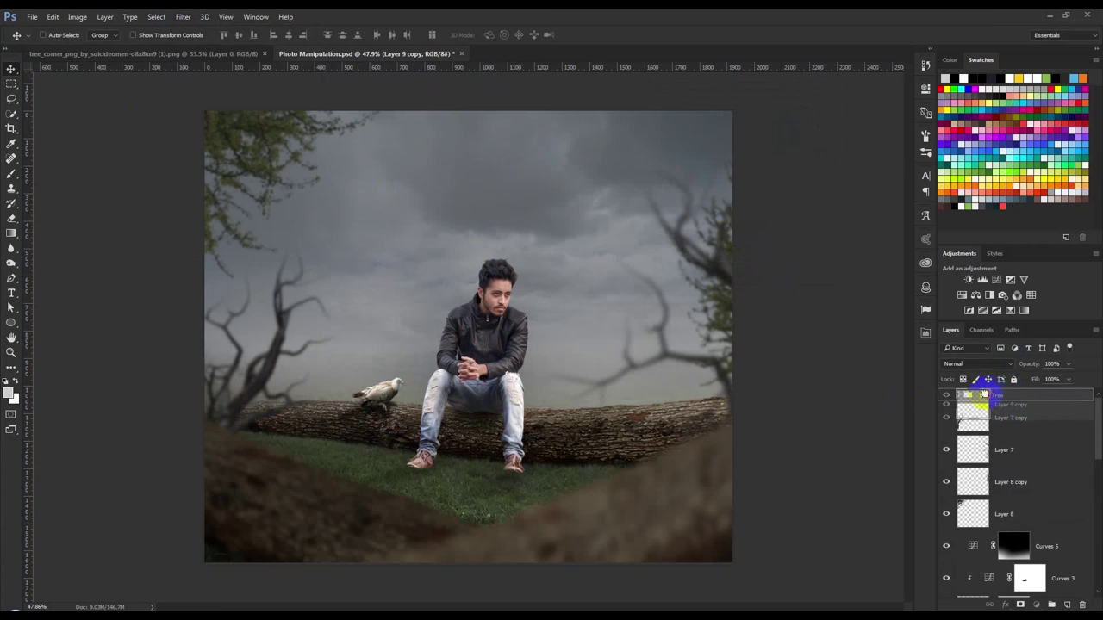
# Place the Layer 9 fog copy under the Blur Tree group and shift it down over the log.
pyautogui.moveTo(976, 391); pyautogui.dragTo(976, 395)
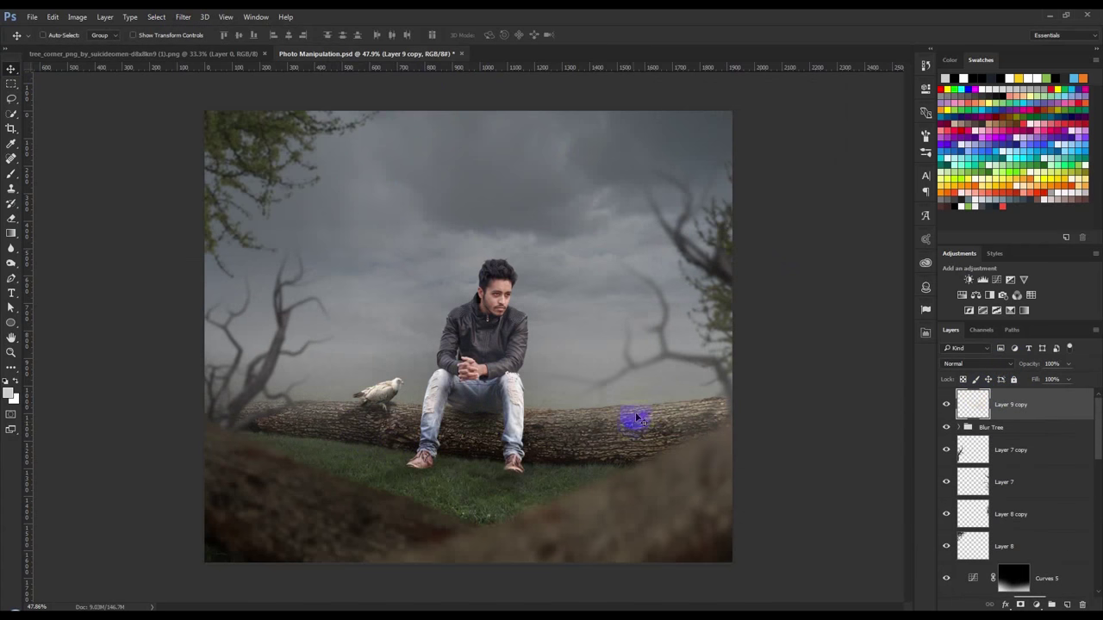
pyautogui.moveTo(635, 419)
pyautogui.mouseDown()
pyautogui.moveTo(639, 546)
pyautogui.moveTo(679, 476)
pyautogui.mouseUp()
pyautogui.moveTo(999, 452); pyautogui.dragTo(1000, 401)
pyautogui.moveTo(827, 451); pyautogui.dragTo(830, 471)
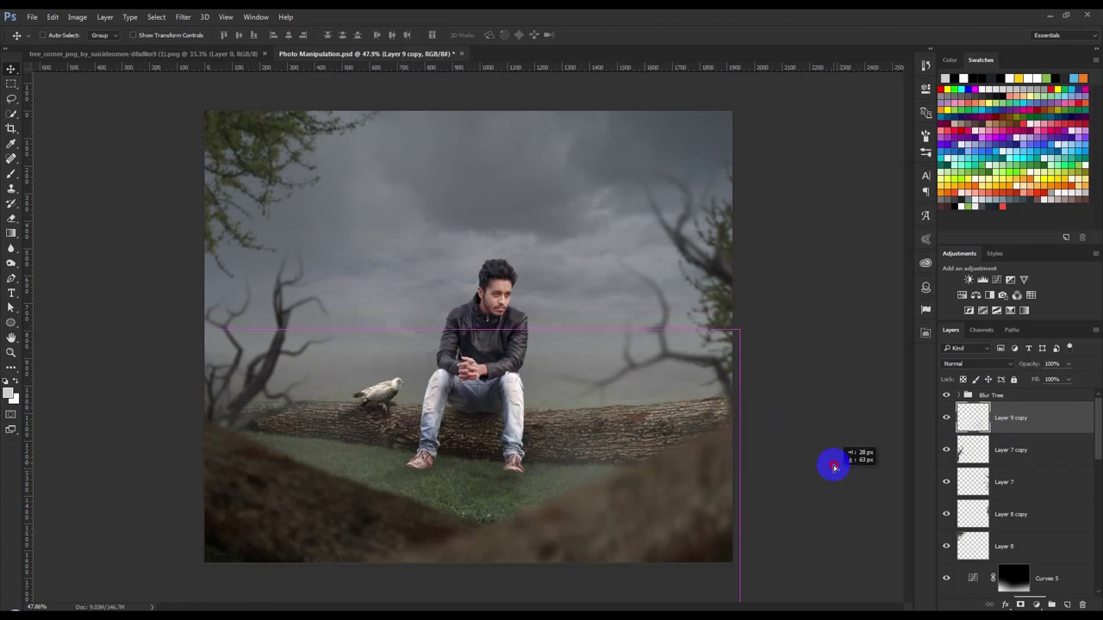
pyautogui.moveTo(830, 472); pyautogui.dragTo(832, 470)
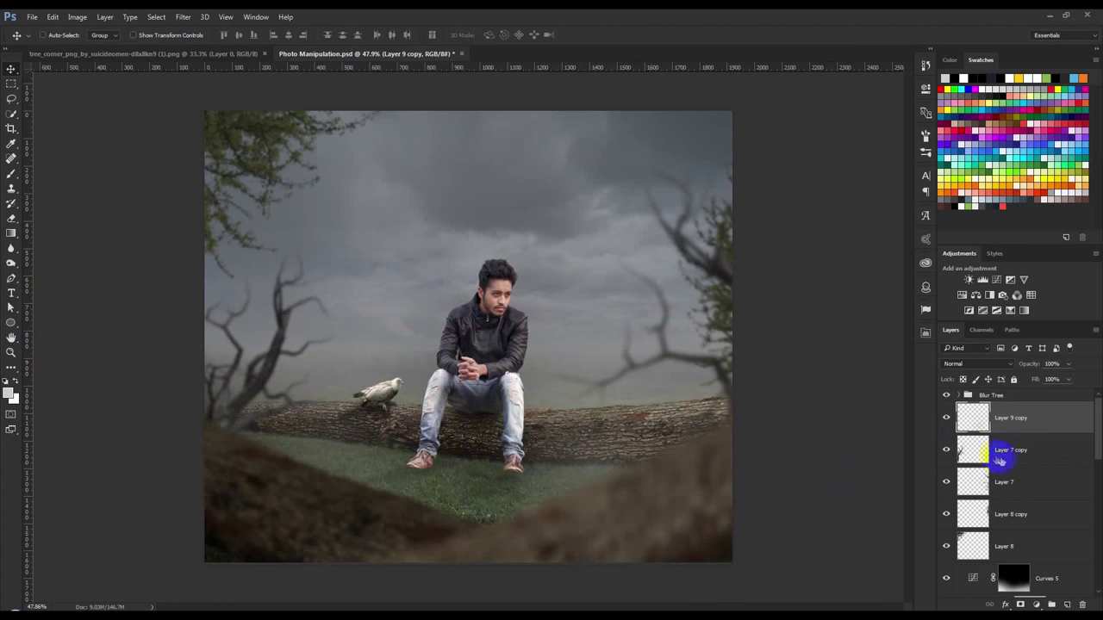
# Expand the Blur Tree group and move the blurred Layer 1 copy trunk up and right.
pyautogui.click(960, 395)
pyautogui.click(1045, 419)
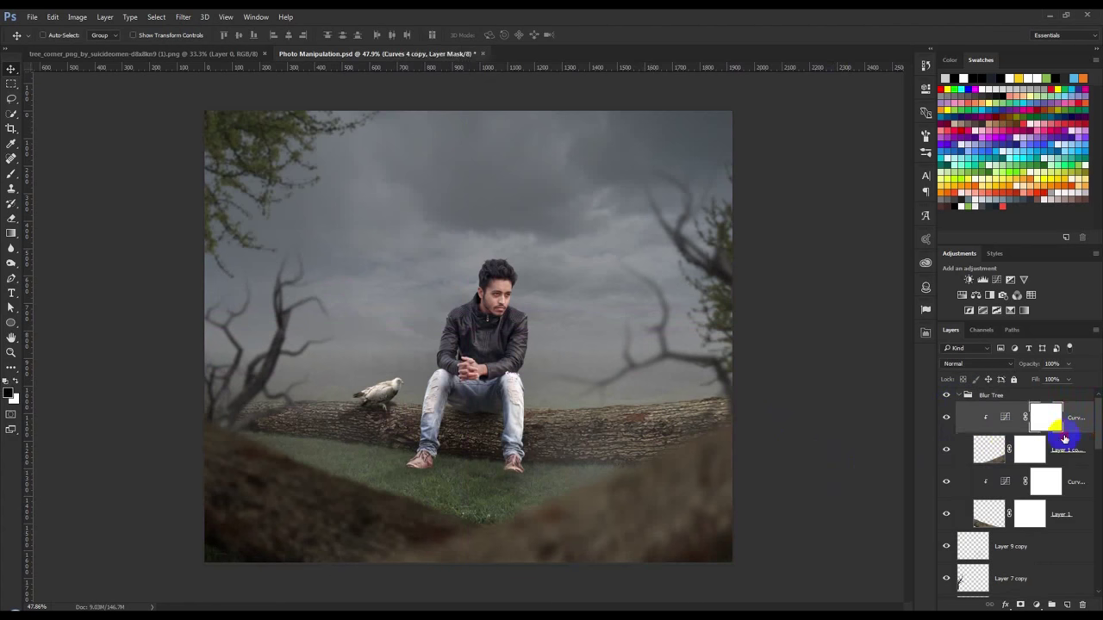
pyautogui.click(1064, 440)
pyautogui.moveTo(820, 474); pyautogui.dragTo(683, 522)
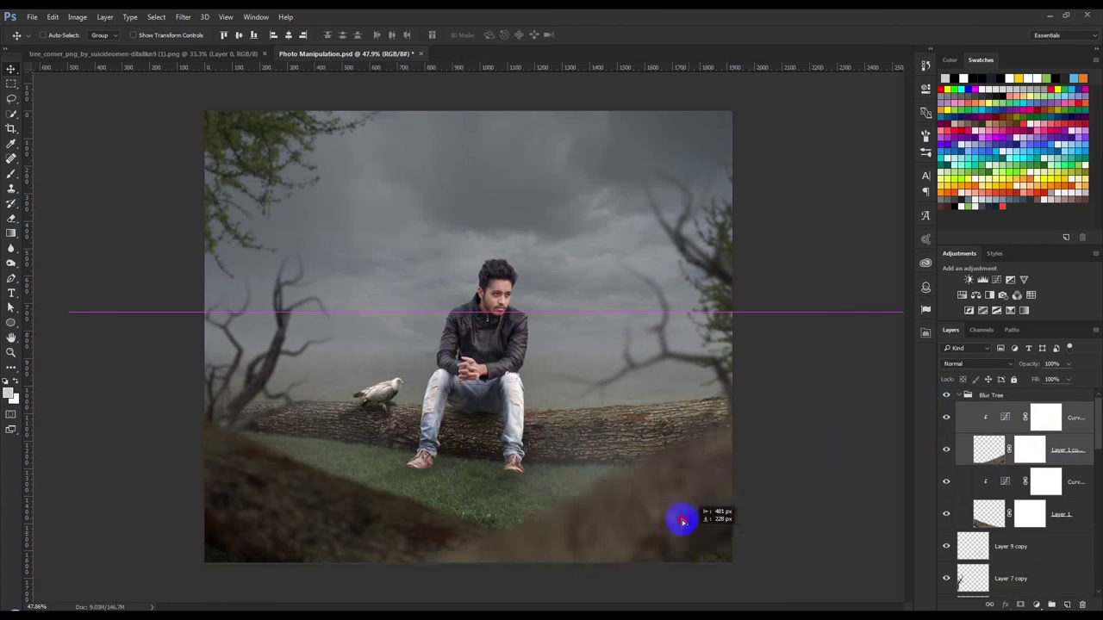
# Move the blurred trunk further up-right and enlarge it to about 221%.
pyautogui.moveTo(682, 521); pyautogui.dragTo(713, 491)
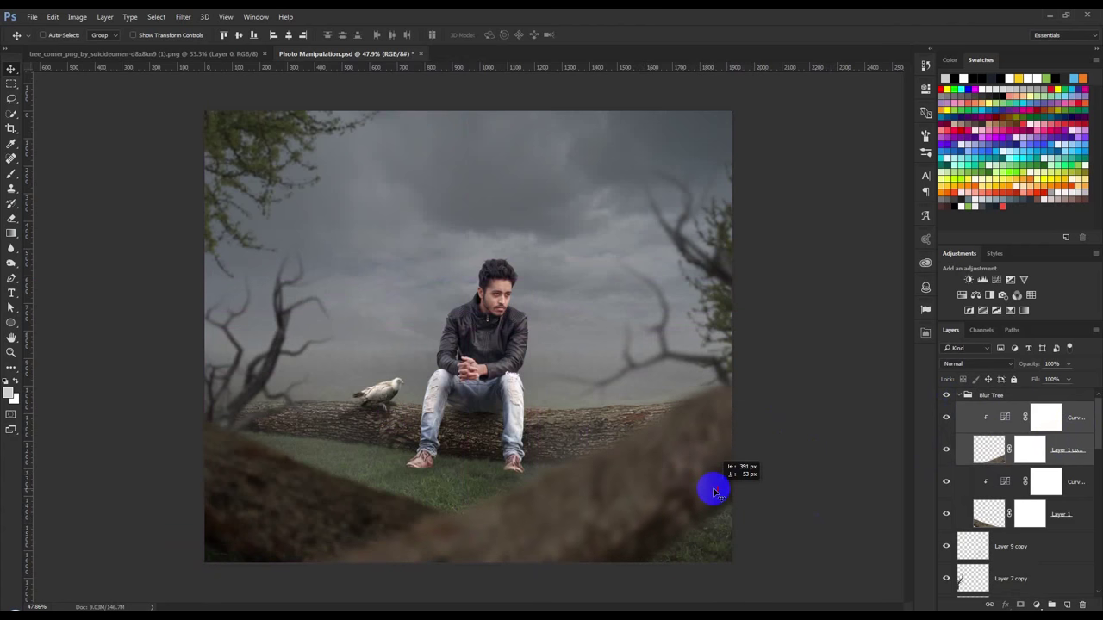
pyautogui.scroll(-3, 689, 483)
pyautogui.scroll(-2, 672, 475)
pyautogui.hotkey('ctrl', 't')
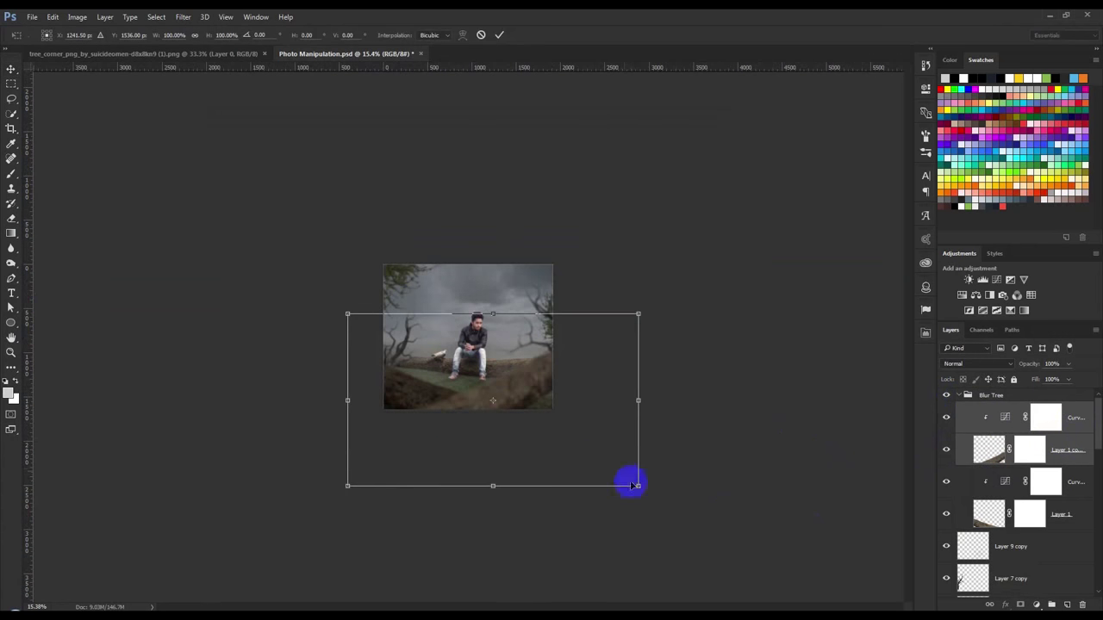
pyautogui.moveTo(639, 487)
pyautogui.mouseDown()
pyautogui.moveTo(750, 556)
pyautogui.moveTo(626, 446)
pyautogui.mouseUp()
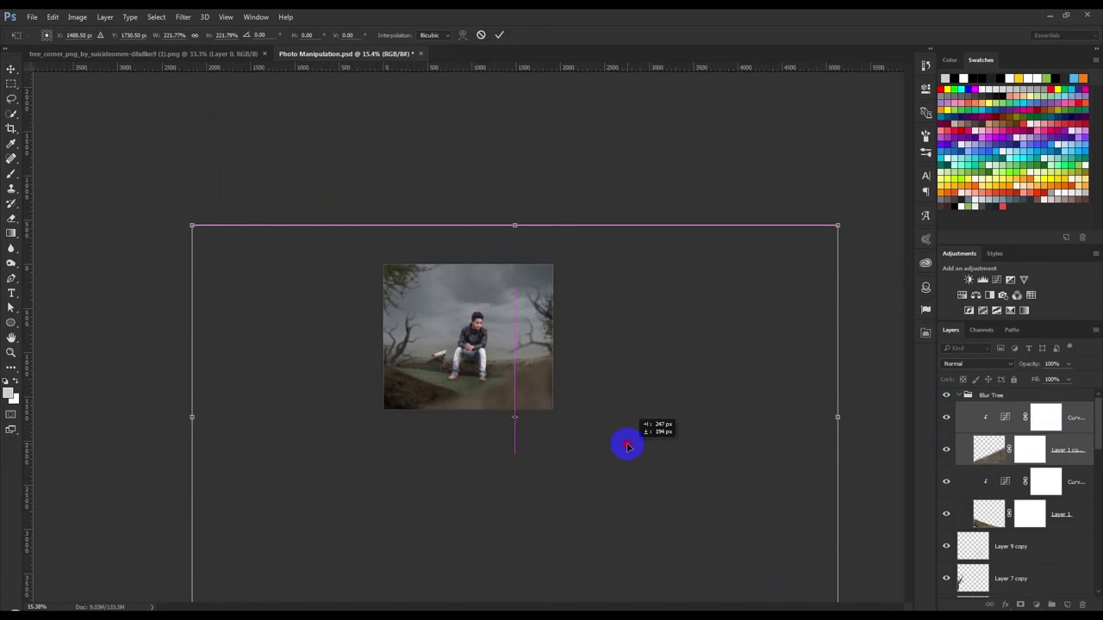
pyautogui.click(502, 36)
# Move Layer 1's blurred foreground log piece toward the lower-left.
pyautogui.hotkey('ctrl', '0')
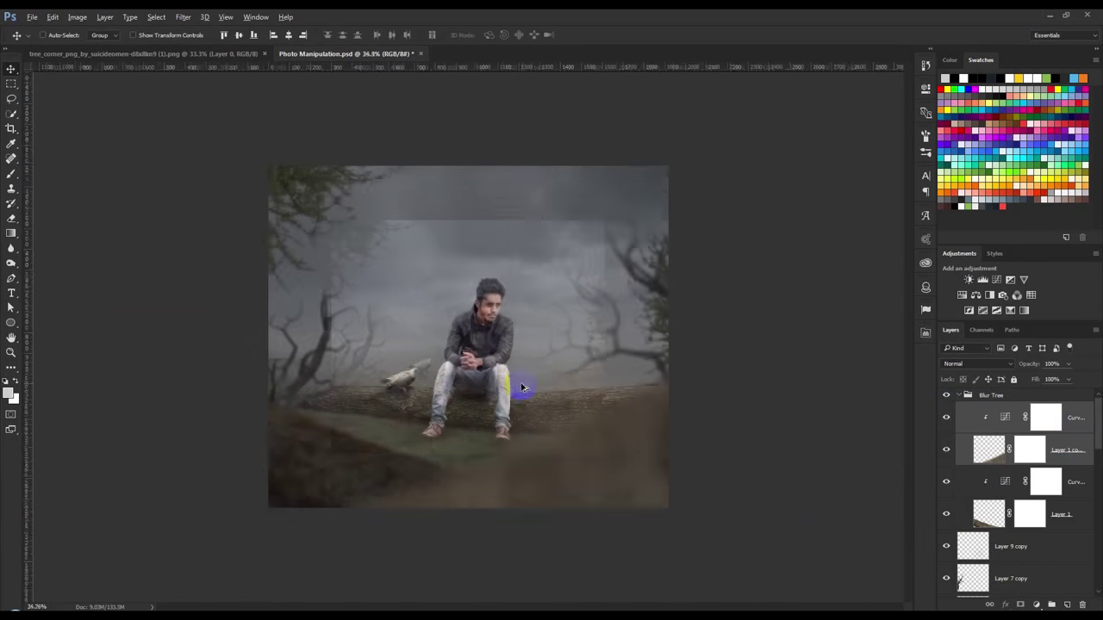
pyautogui.click(1078, 498)
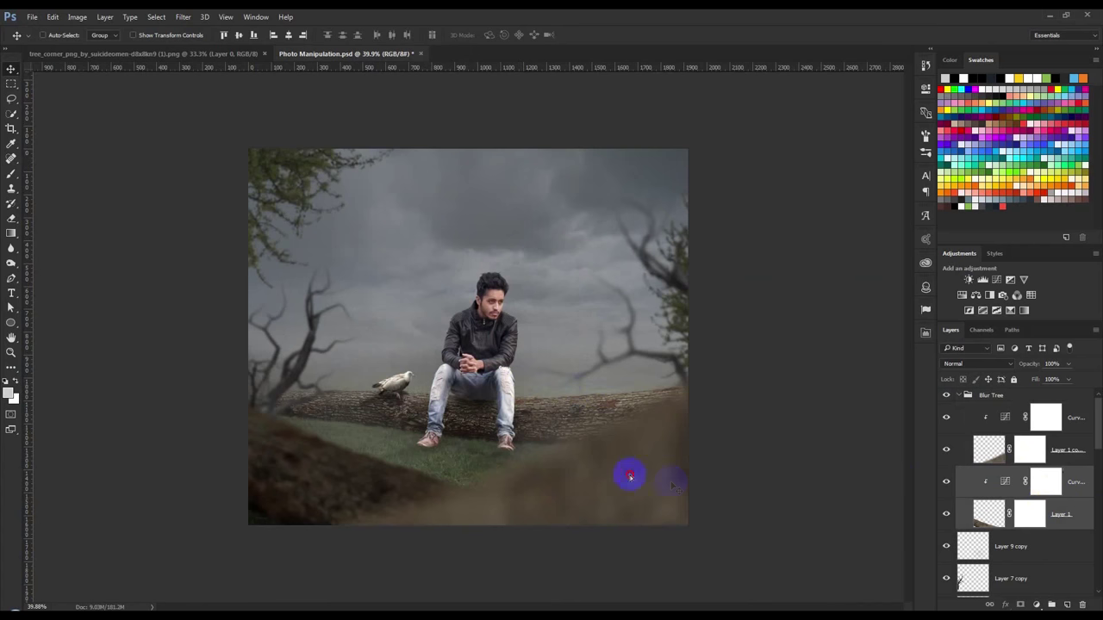
pyautogui.moveTo(628, 473); pyautogui.dragTo(520, 443)
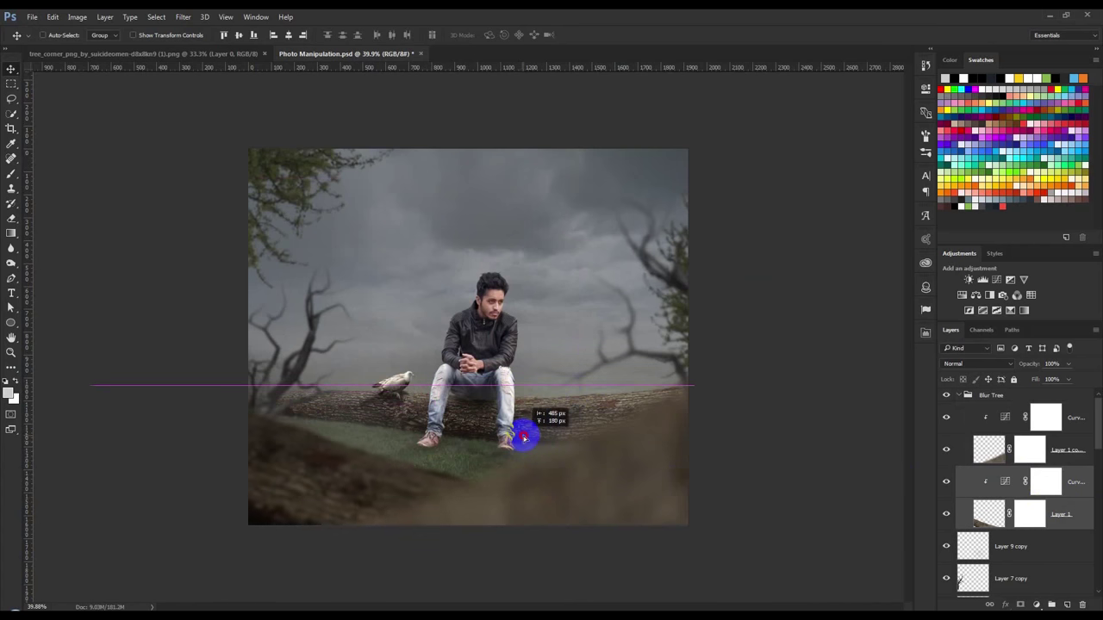
pyautogui.moveTo(521, 443); pyautogui.dragTo(537, 436)
# Narrow the foreground log piece to about 65% width and tilt it.
pyautogui.hotkey('ctrl', 't')
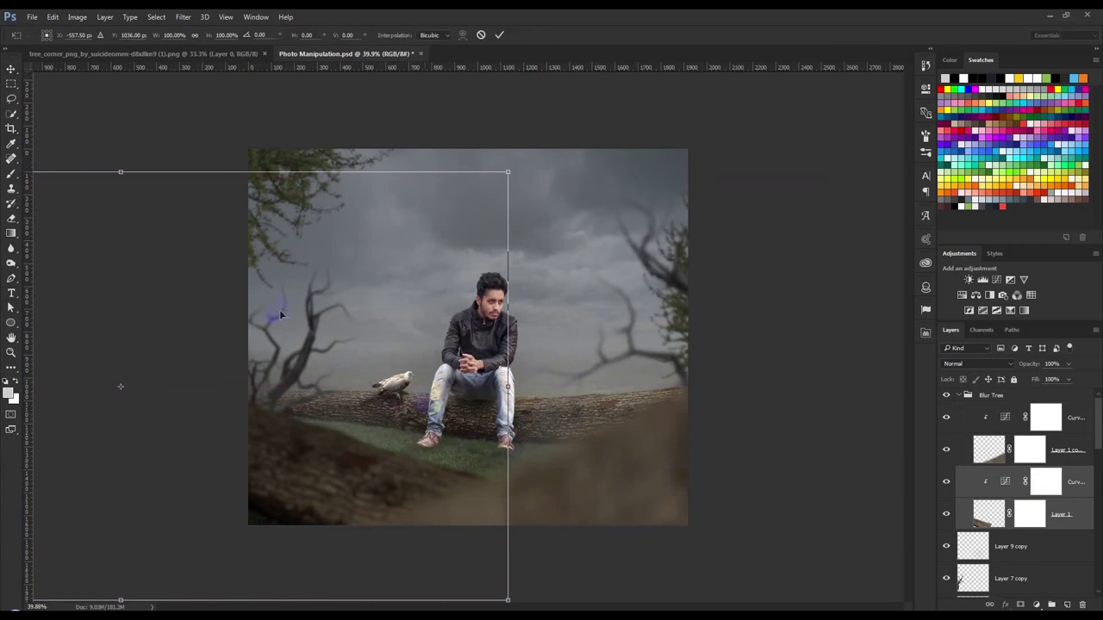
pyautogui.scroll(-2, 164, 242)
pyautogui.scroll(-1, 150, 267)
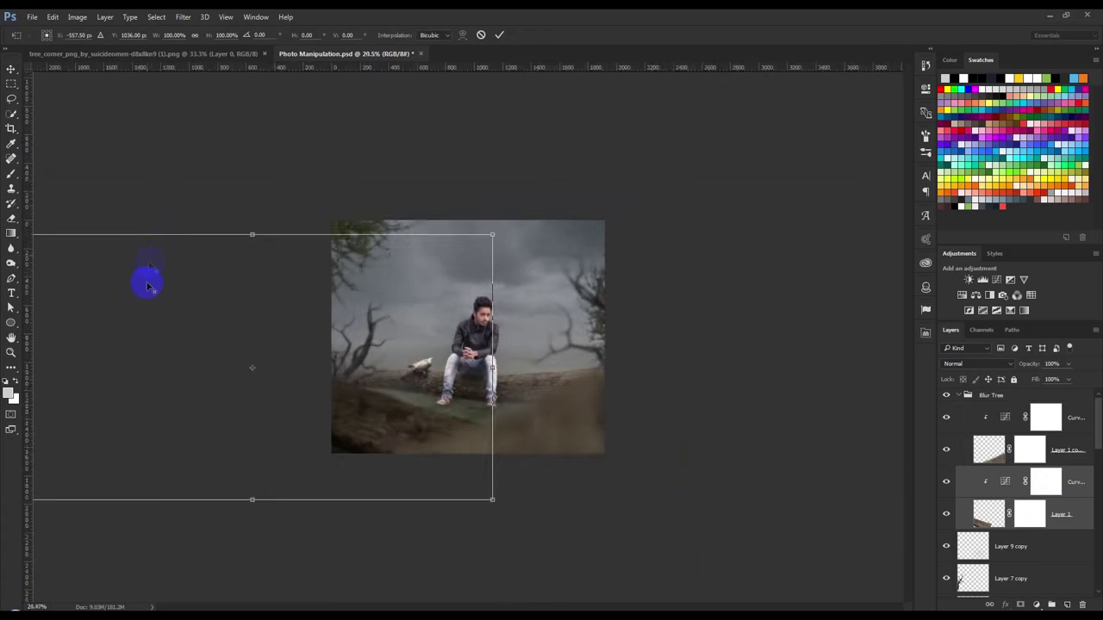
pyautogui.scroll(-2, 138, 276)
pyautogui.moveTo(128, 363); pyautogui.dragTo(254, 409)
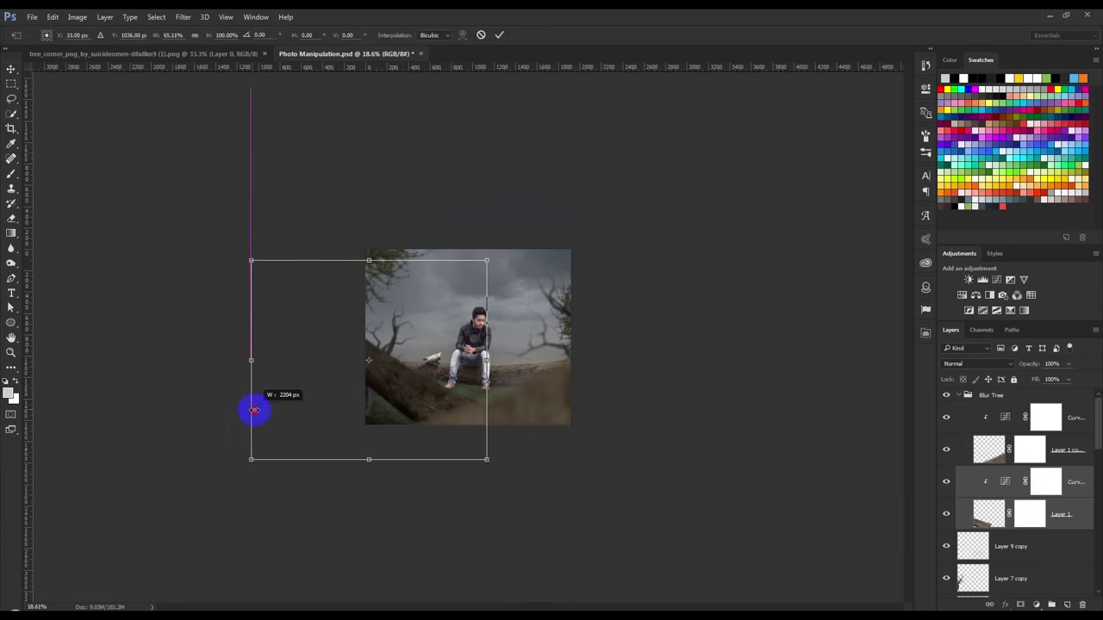
pyautogui.moveTo(451, 381)
pyautogui.mouseDown()
pyautogui.moveTo(527, 384)
pyautogui.moveTo(443, 406)
pyautogui.moveTo(479, 400)
pyautogui.mouseUp()
pyautogui.scroll(2, 434, 439)
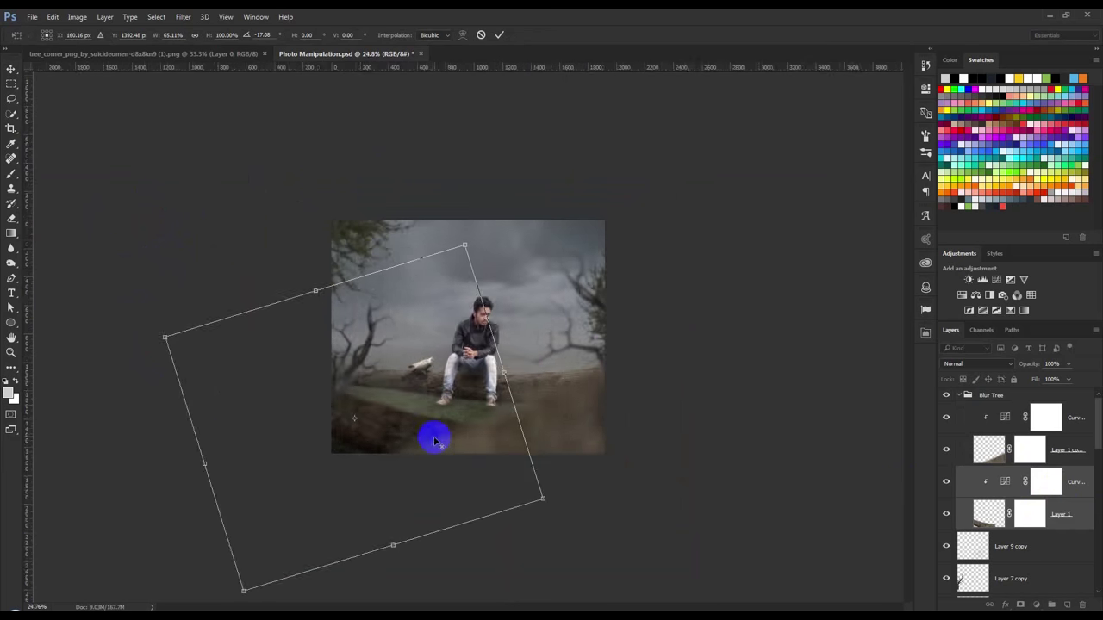
pyautogui.scroll(3, 463, 439)
# Rotate and flip the log piece horizontally, then place it in the lower-left corner.
pyautogui.moveTo(343, 479)
pyautogui.mouseDown()
pyautogui.moveTo(327, 488)
pyautogui.moveTo(339, 474)
pyautogui.mouseUp()
pyautogui.moveTo(622, 438)
pyautogui.mouseDown()
pyautogui.moveTo(658, 448)
pyautogui.moveTo(660, 429)
pyautogui.mouseUp()
pyautogui.moveTo(379, 475); pyautogui.dragTo(382, 475)
pyautogui.rightClick(421, 469)
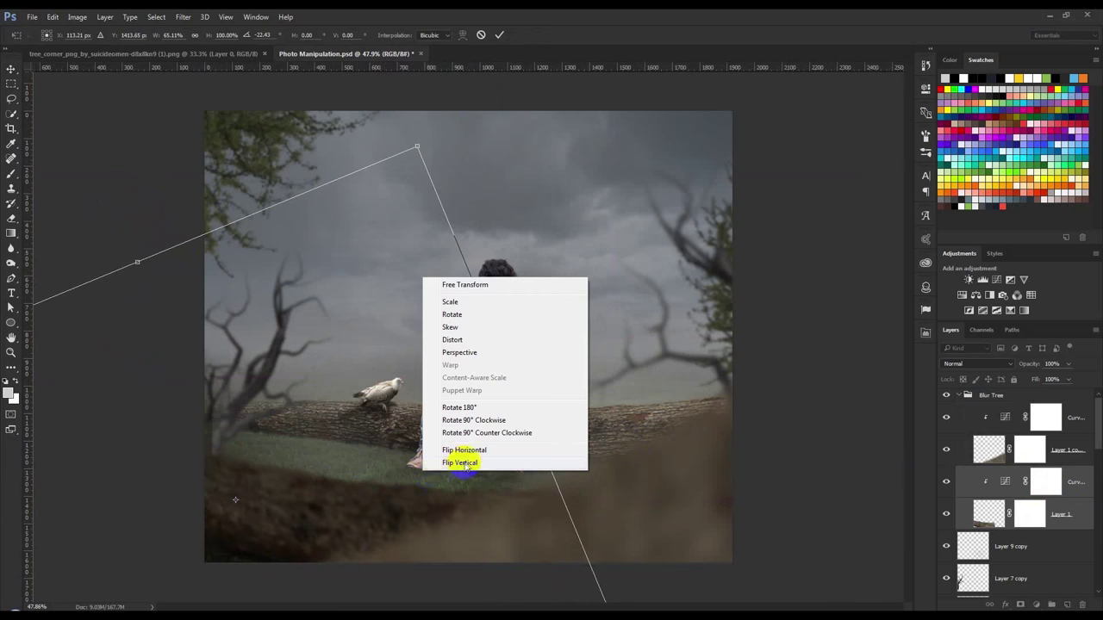
pyautogui.click(597, 464)
pyautogui.moveTo(653, 493); pyautogui.dragTo(660, 520)
pyautogui.moveTo(365, 475); pyautogui.dragTo(359, 462)
pyautogui.press('Return')
# Shift the blurred lower-right foreground piece slightly.
pyautogui.hotkey('ctrl', '-')
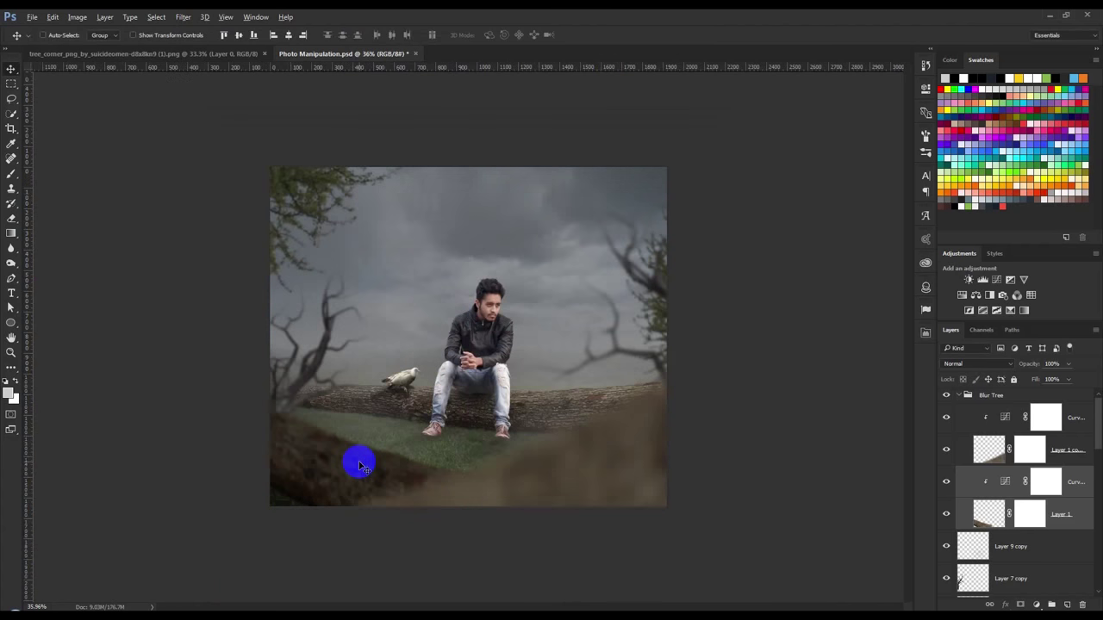
pyautogui.hotkey('ctrl', '+')
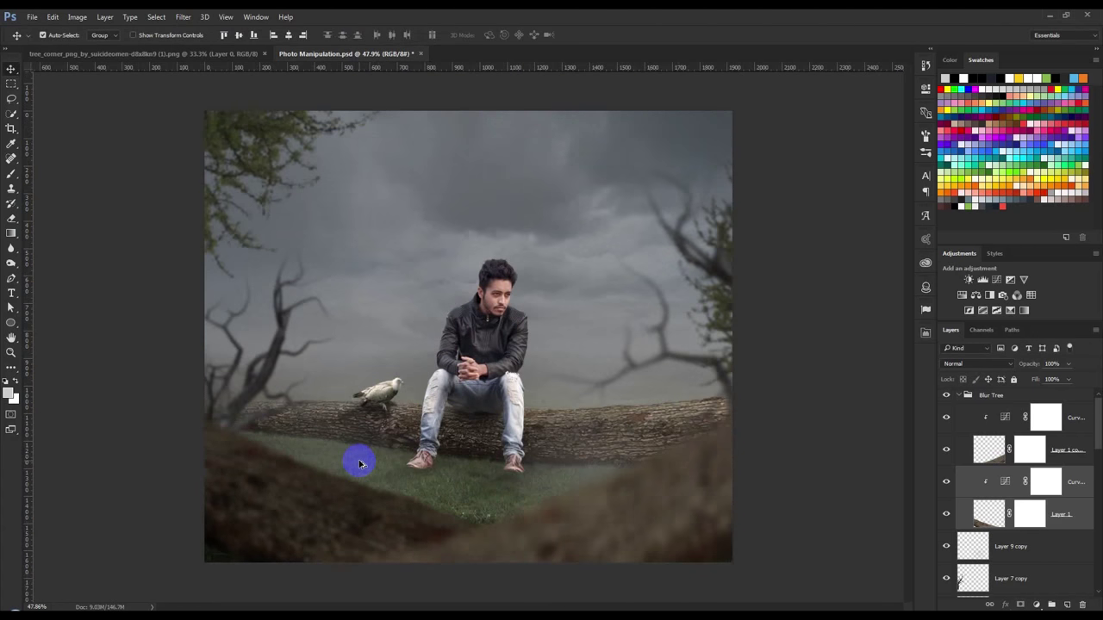
pyautogui.moveTo(360, 465); pyautogui.dragTo(357, 460)
# Save the composite.
pyautogui.hotkey('ctrl', 's')
pyautogui.scroll(1, 448, 426)
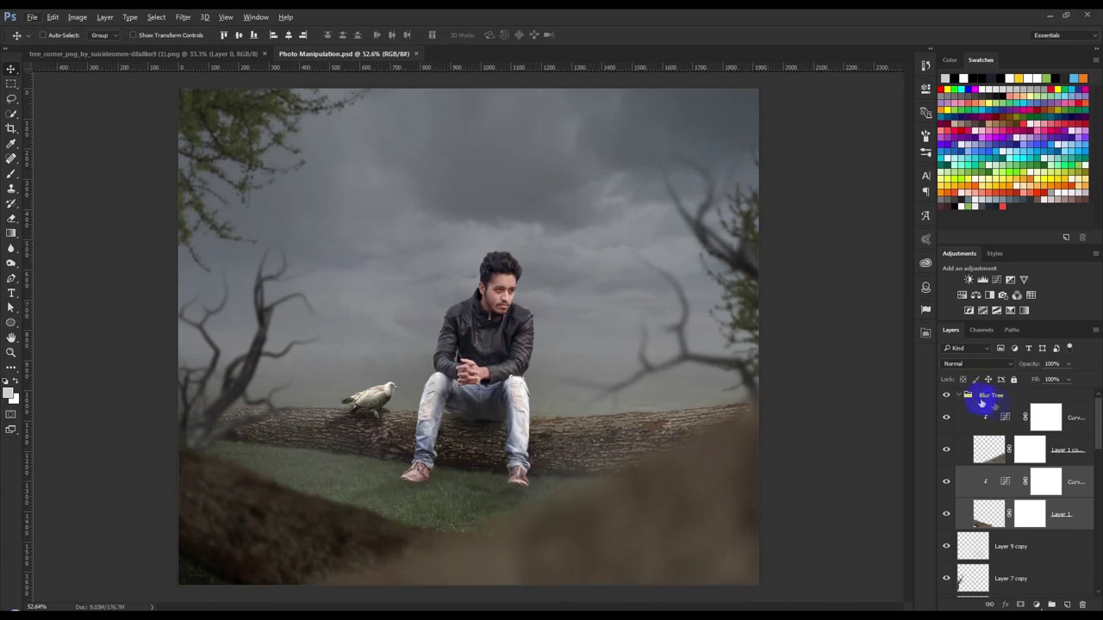
pyautogui.scroll(2, 640, 505)
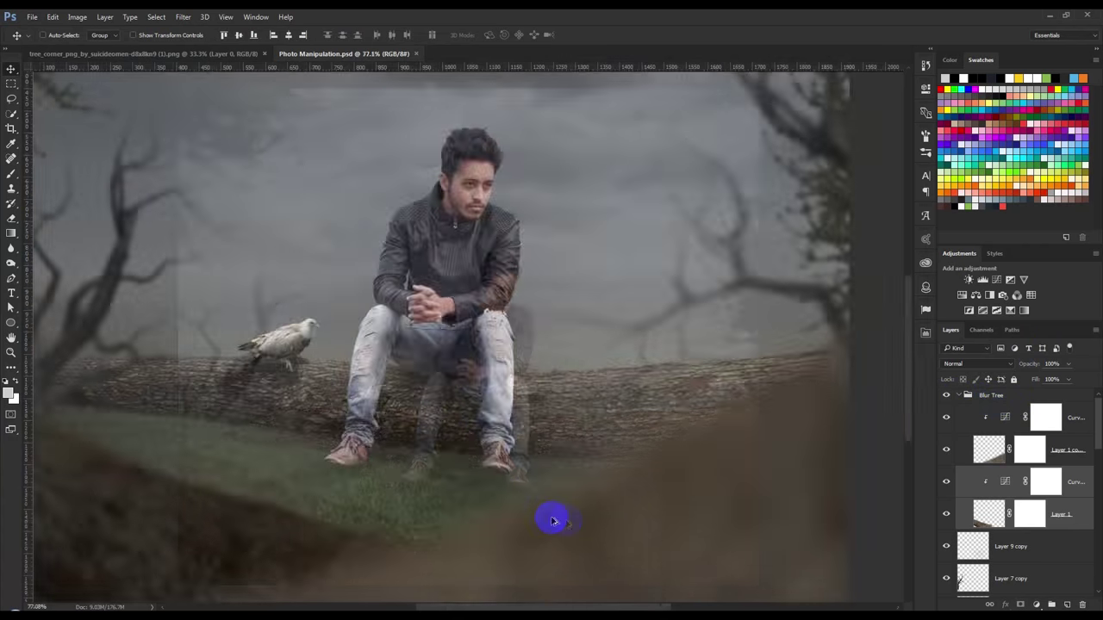
pyautogui.scroll(3, 554, 519)
pyautogui.scroll(1, 488, 480)
pyautogui.scroll(2, 483, 480)
pyautogui.scroll(-2, 481, 473)
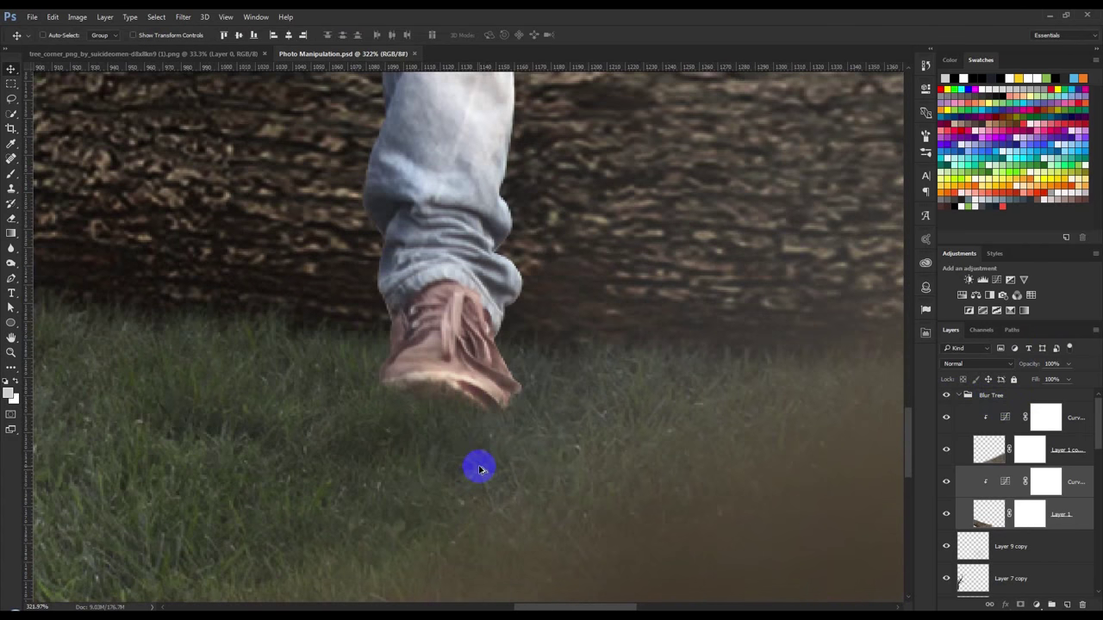
pyautogui.scroll(-2, 480, 467)
pyautogui.scroll(-2, 479, 467)
pyautogui.scroll(-1, 483, 468)
pyautogui.scroll(-2, 488, 468)
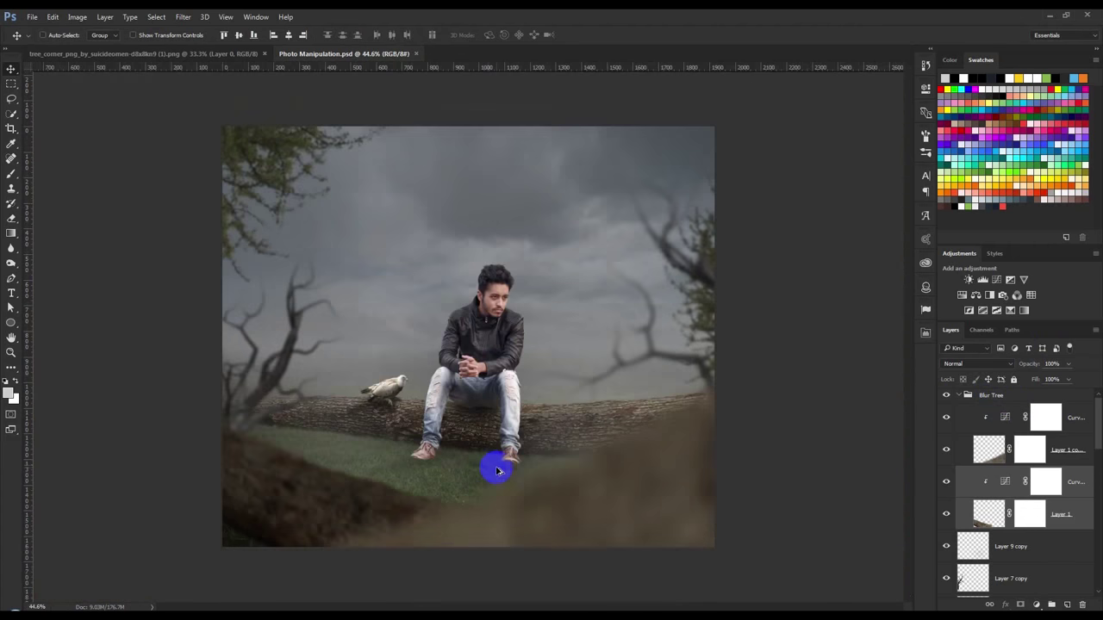
# Set Layer 4's opacity to 84%.
pyautogui.scroll(1, 551, 500)
pyautogui.scroll(-1, 564, 510)
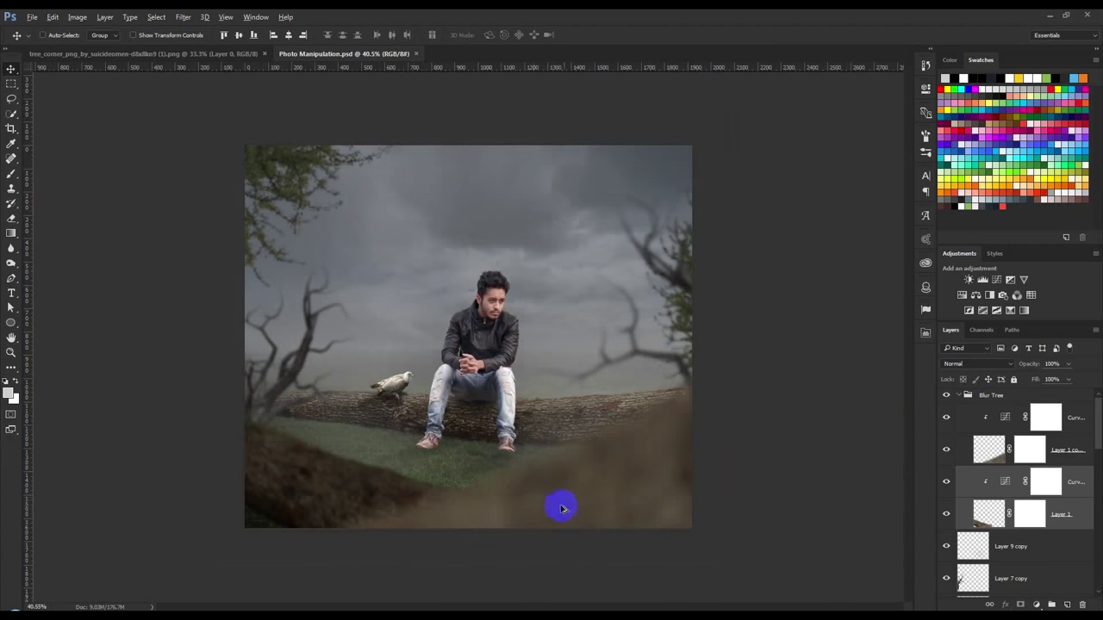
pyautogui.scroll(2, 534, 500)
pyautogui.scroll(-3, 991, 517)
pyautogui.scroll(-2, 994, 527)
pyautogui.scroll(-2, 995, 530)
pyautogui.scroll(-2, 1000, 534)
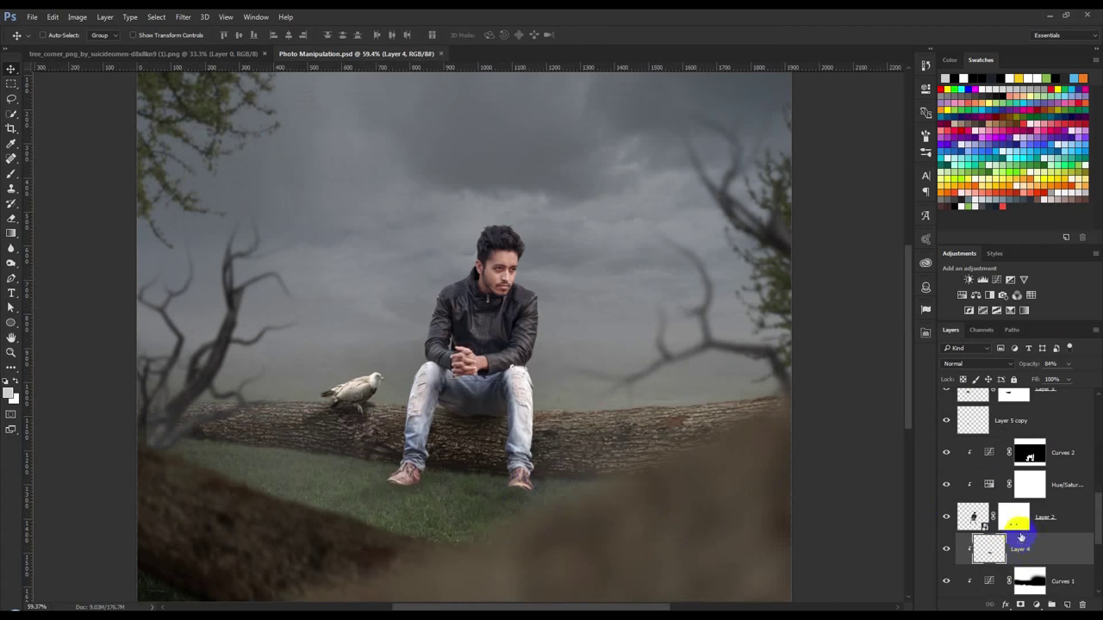
pyautogui.scroll(-1, 1020, 556)
pyautogui.press('8')
pyautogui.press('4')
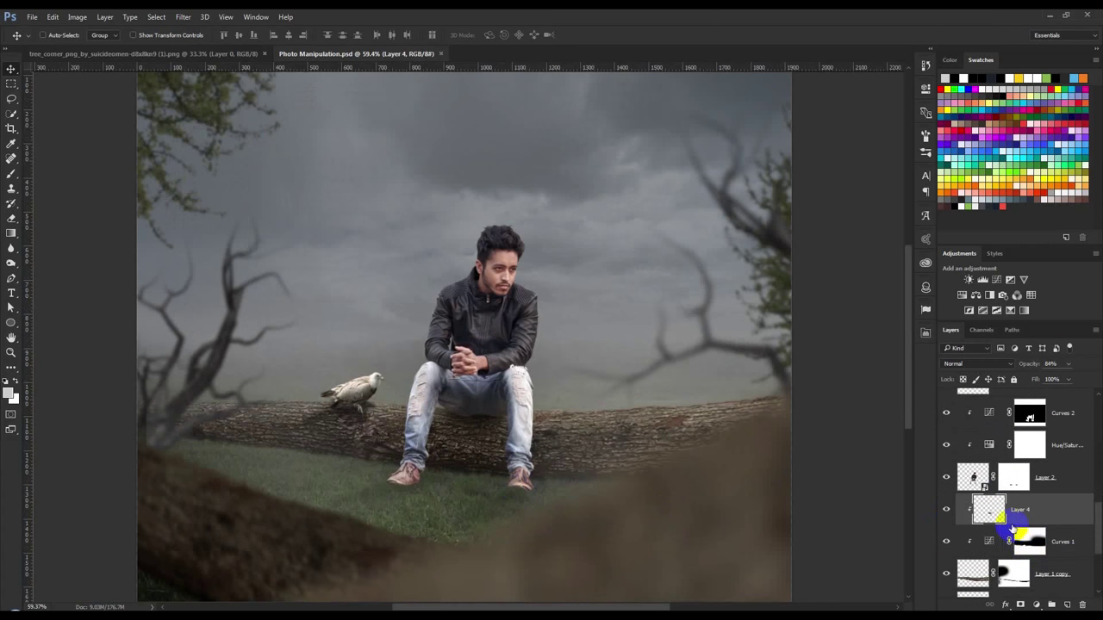
# Raise Layer 6's foot-shadow opacity to 62%.
pyautogui.scroll(-1, 1007, 560)
pyautogui.click(1006, 558)
pyautogui.click(1026, 363)
pyautogui.moveTo(1041, 367); pyautogui.dragTo(1044, 368)
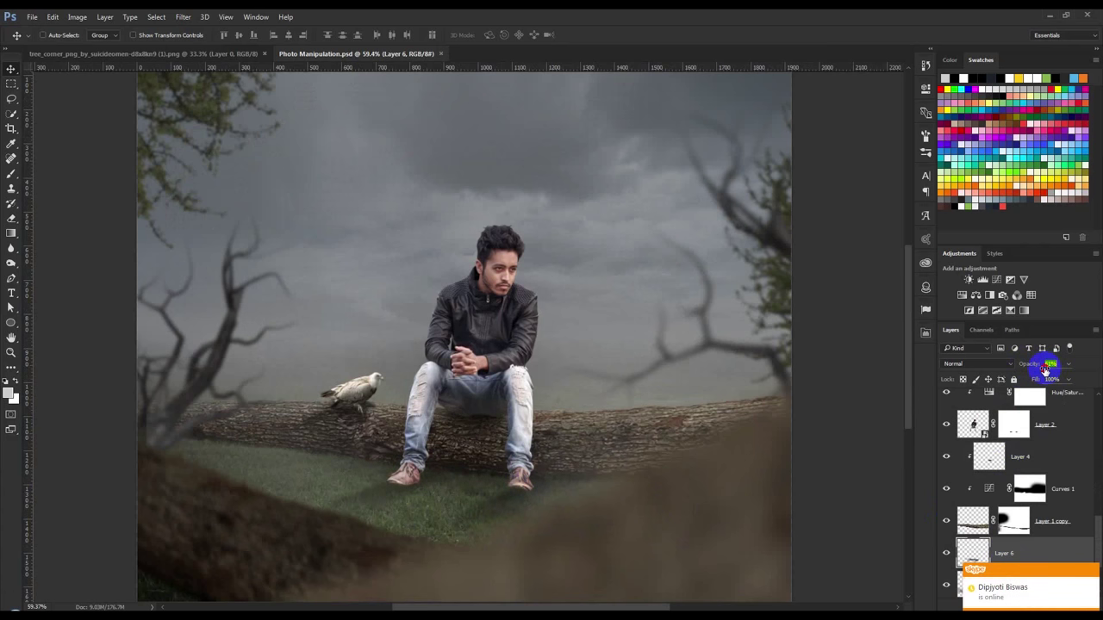
# Add a new Layer 10 clipped above the man's Layer 2.
pyautogui.click(1047, 424)
pyautogui.click(1092, 573)
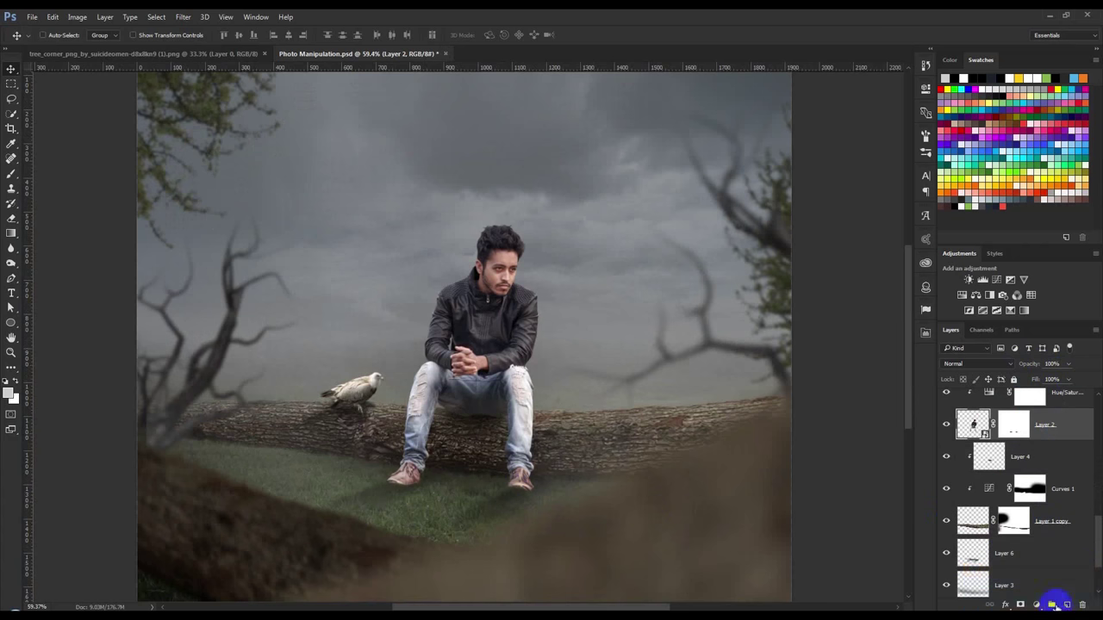
pyautogui.click(1067, 605)
# Zoom in on the left shoe and pick a soft round 64 px brush.
pyautogui.moveTo(434, 459); pyautogui.dragTo(382, 492)
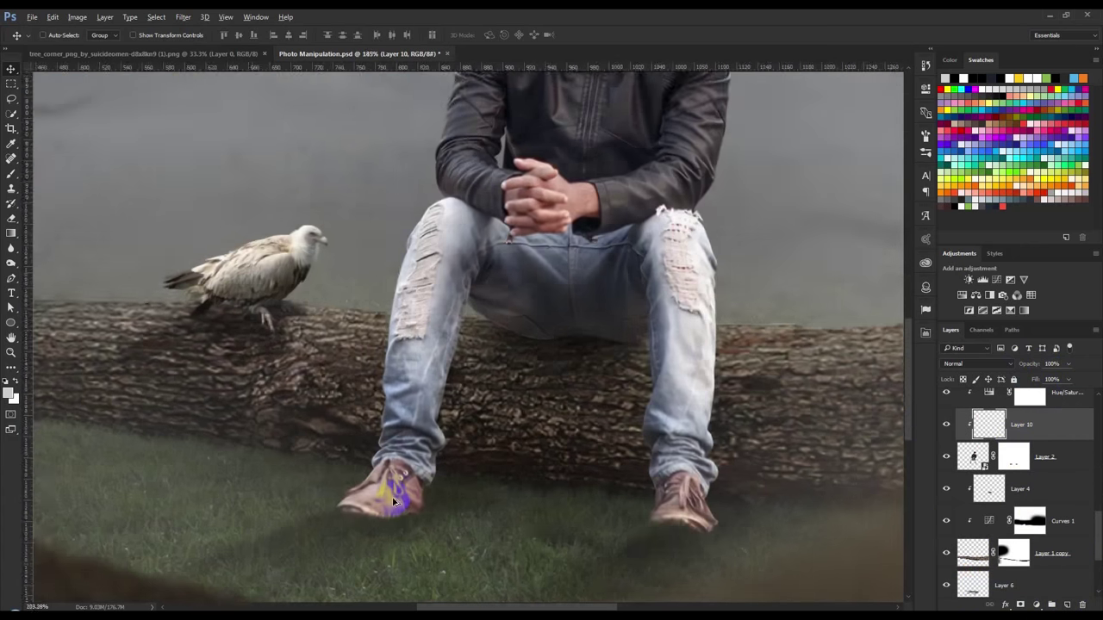
pyautogui.press('b')
pyautogui.moveTo(297, 371); pyautogui.dragTo(315, 290)
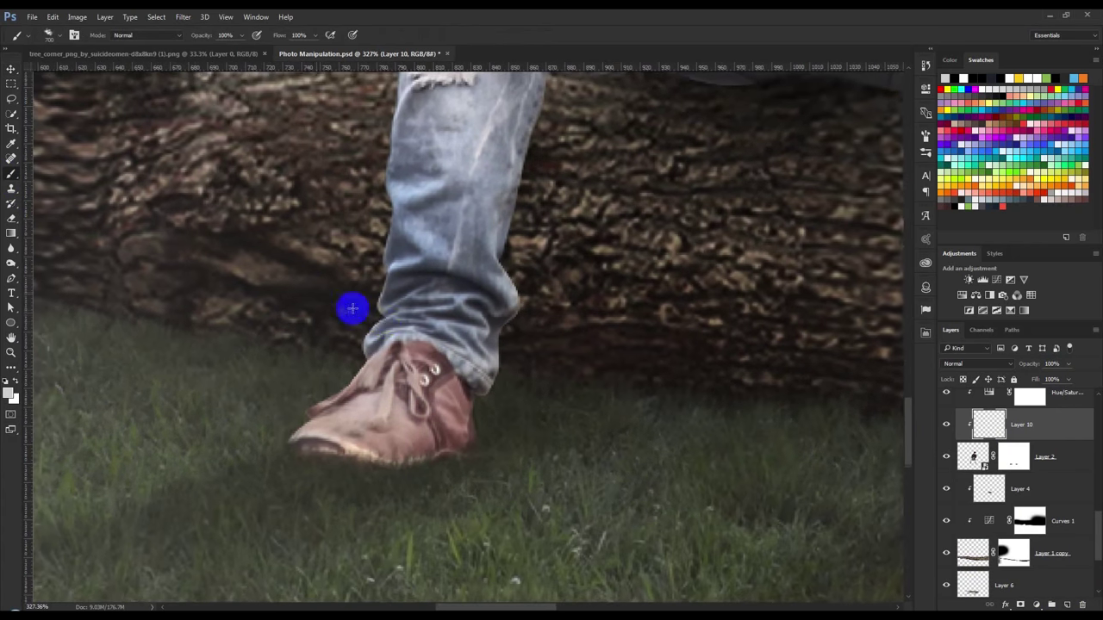
pyautogui.rightClick(396, 328)
pyautogui.click(480, 422)
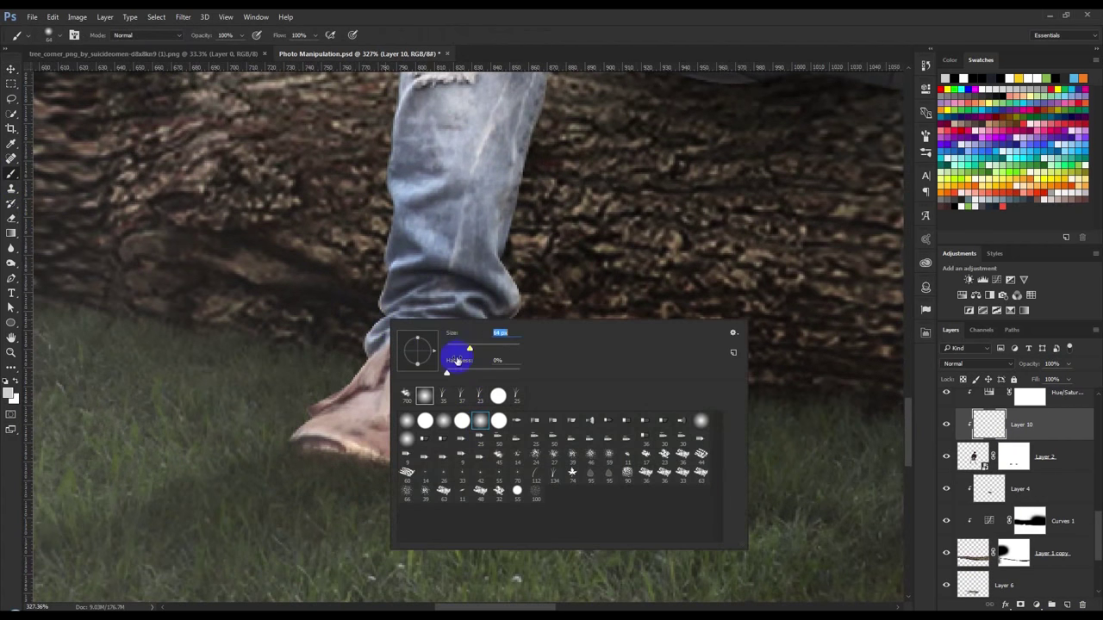
pyautogui.press('Return')
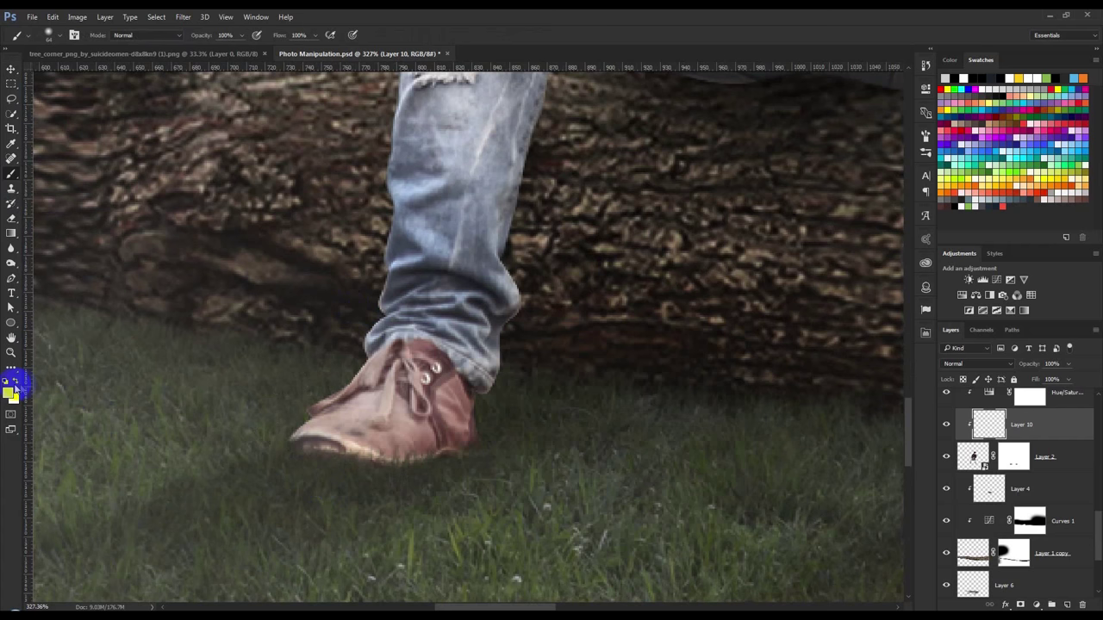
# Paint black shadows on the grass under the left and right shoes.
pyautogui.moveTo(293, 443); pyautogui.dragTo(398, 465)
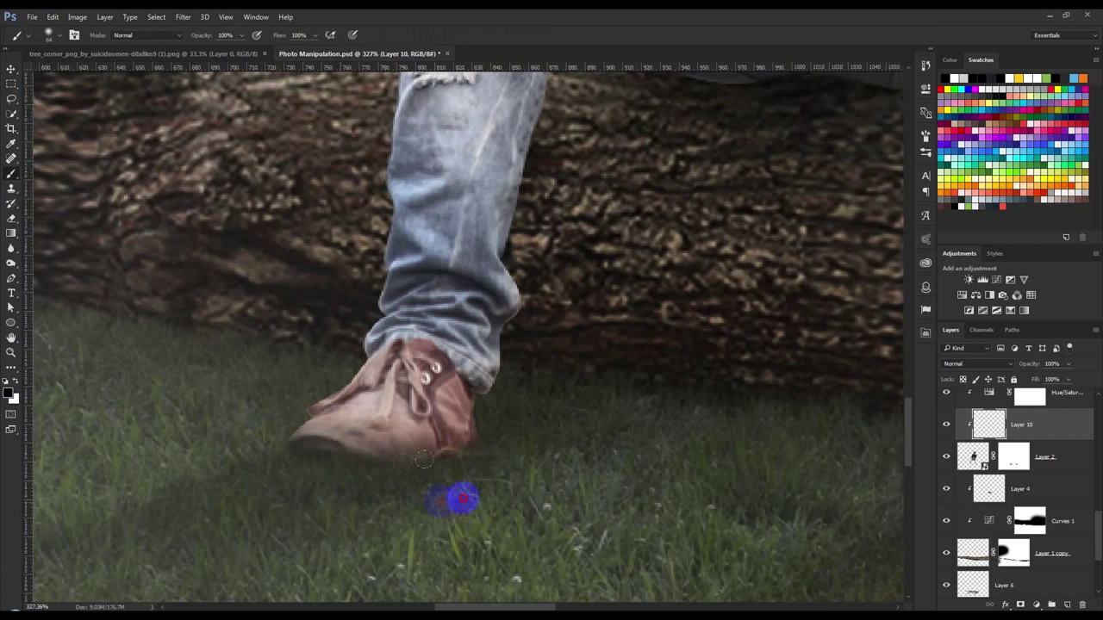
pyautogui.scroll(-1, 431, 423)
pyautogui.hscroll(5, 431, 423)
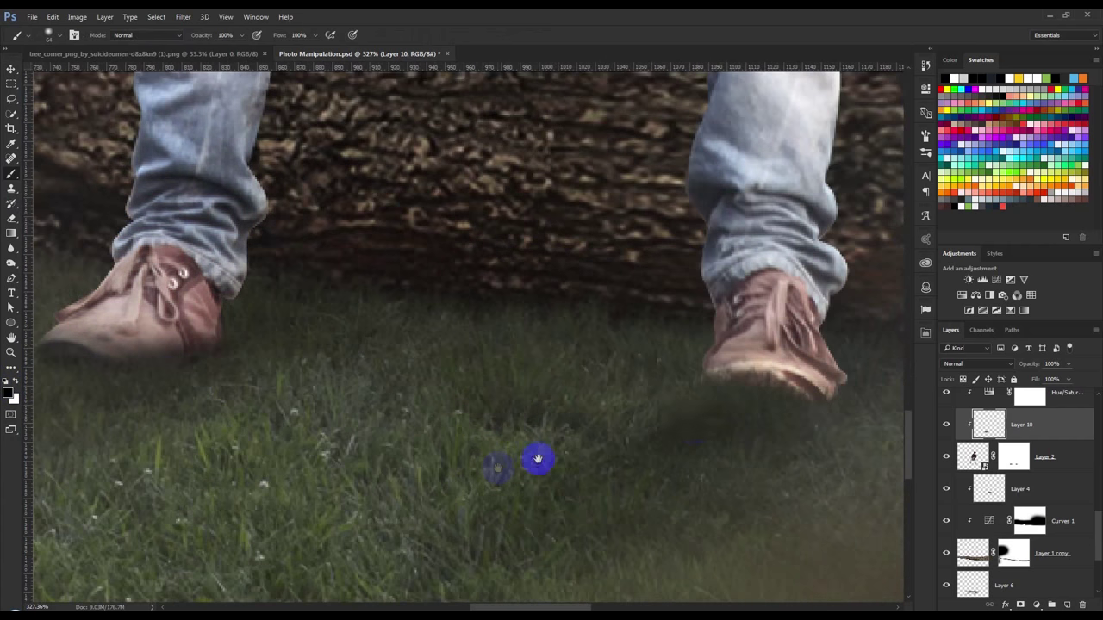
pyautogui.moveTo(701, 381); pyautogui.dragTo(824, 395)
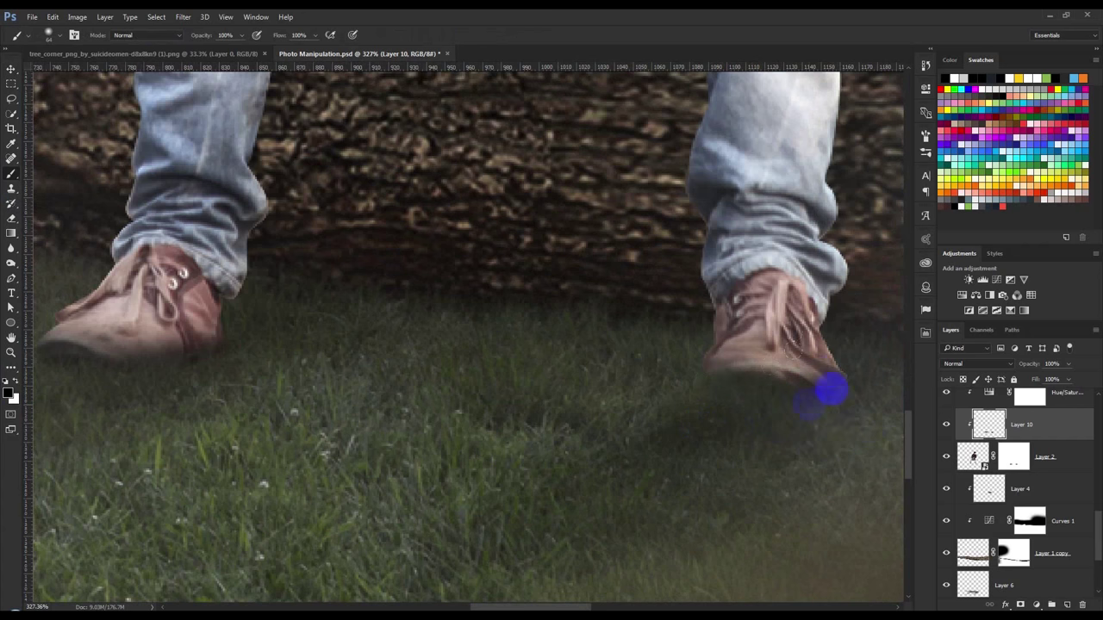
# Lower Layer 10's opacity to 63% to soften the shoe shadows.
pyautogui.moveTo(1032, 364); pyautogui.dragTo(1011, 366)
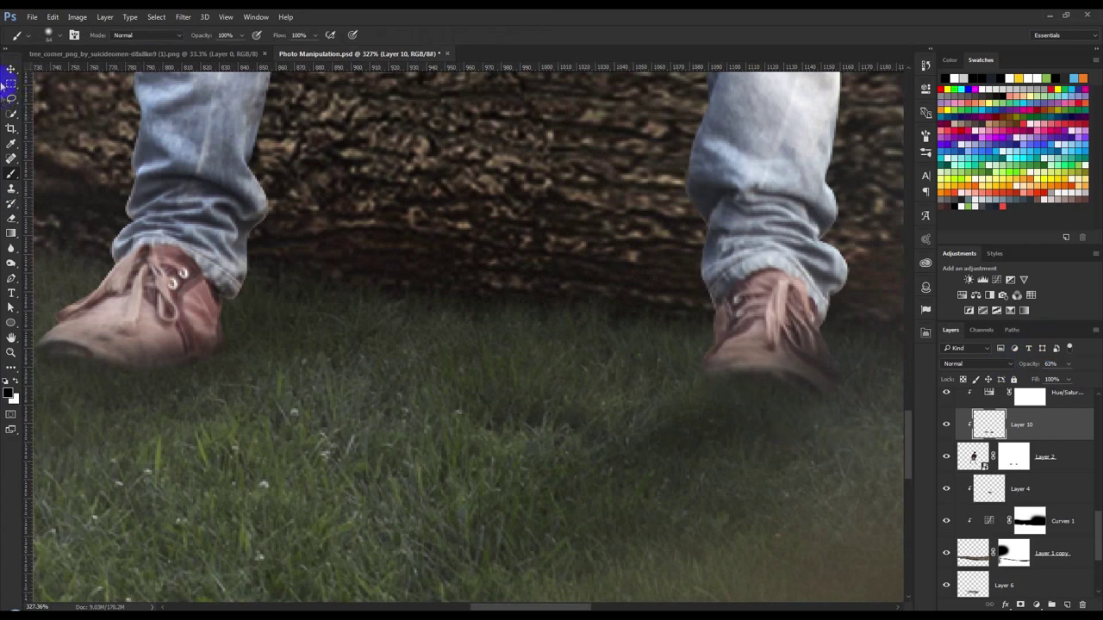
pyautogui.click(11, 69)
pyautogui.scroll(-3, 172, 276)
pyautogui.scroll(-3, 172, 278)
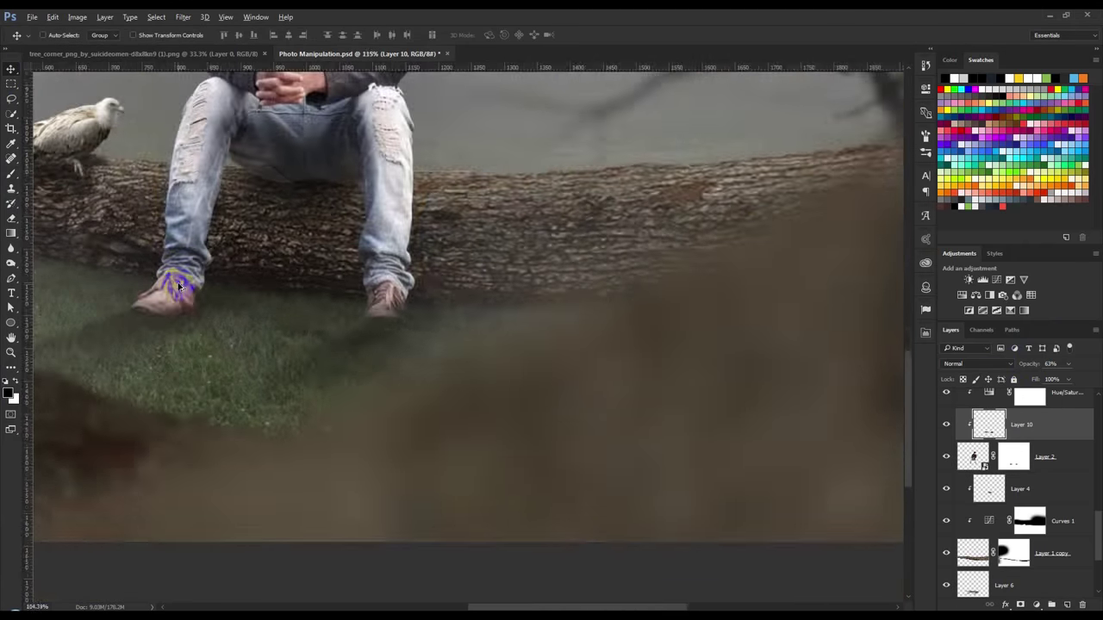
pyautogui.scroll(-3, 179, 287)
pyautogui.scroll(-2, 179, 287)
pyautogui.scroll(-2, 1005, 554)
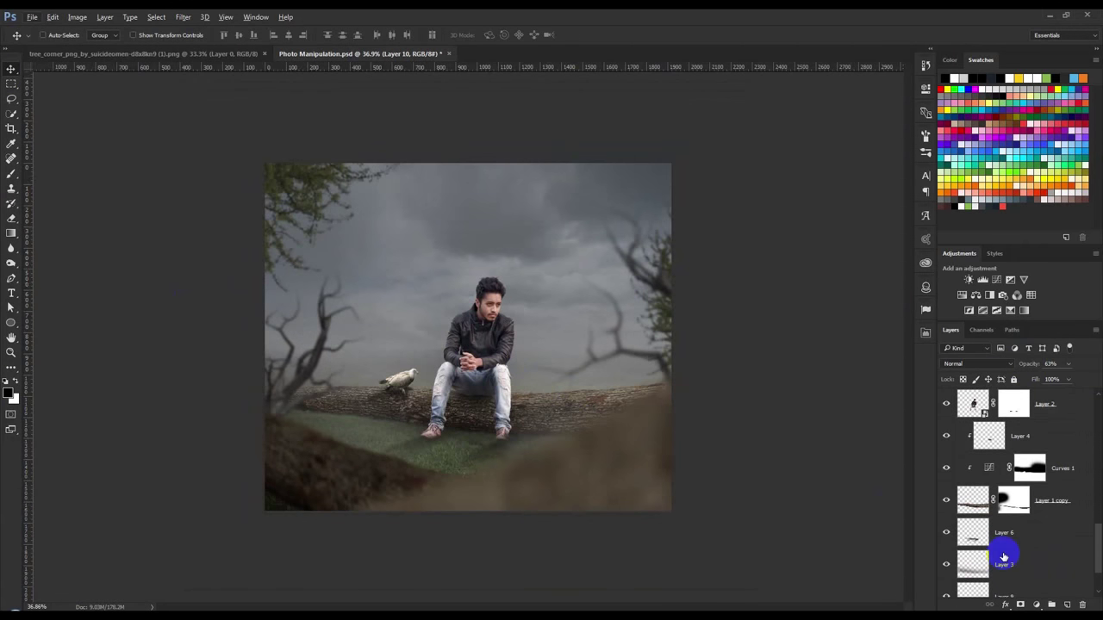
# Lower Layer 6's foot-shadow opacity to about 42%.
pyautogui.scroll(-2, 1004, 555)
pyautogui.click(1022, 503)
pyautogui.moveTo(1034, 363); pyautogui.dragTo(1022, 365)
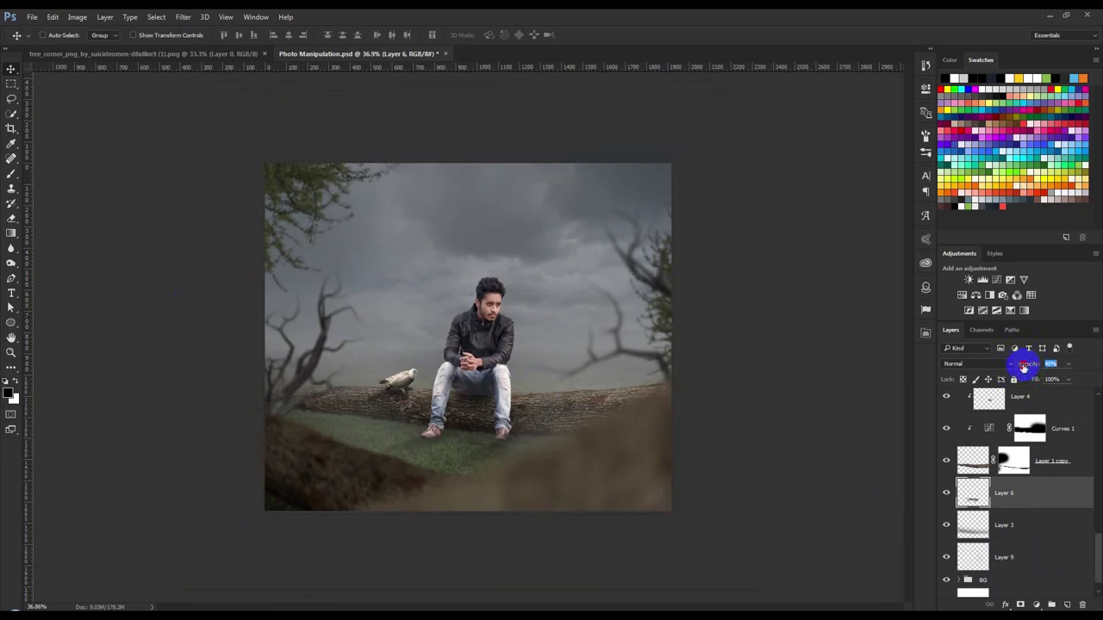
# Collapse the Blur Tree group and select Layer 9 copy in the Layers panel.
pyautogui.scroll(1, 591, 411)
pyautogui.scroll(3, 1013, 444)
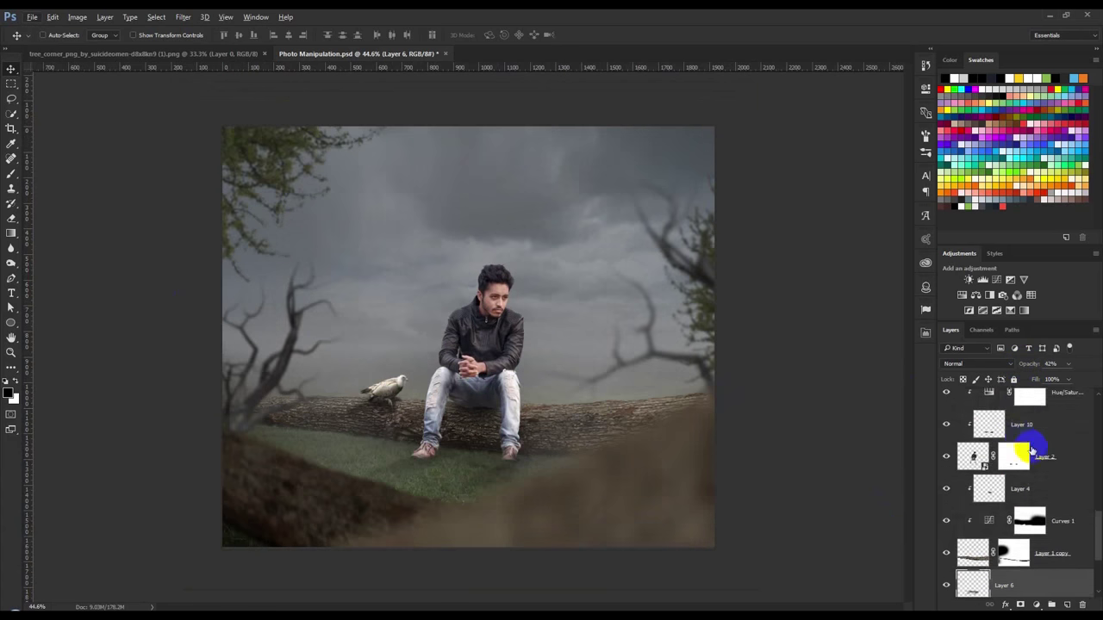
pyautogui.scroll(1, 1032, 449)
pyautogui.moveTo(1100, 528); pyautogui.dragTo(1100, 412)
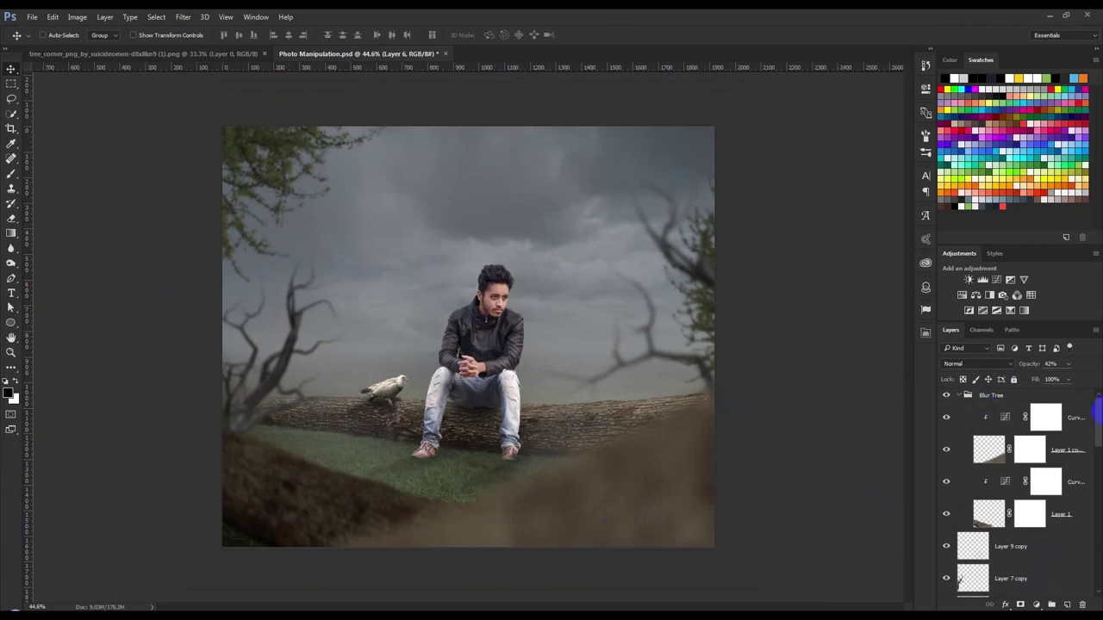
pyautogui.click(962, 395)
pyautogui.click(969, 421)
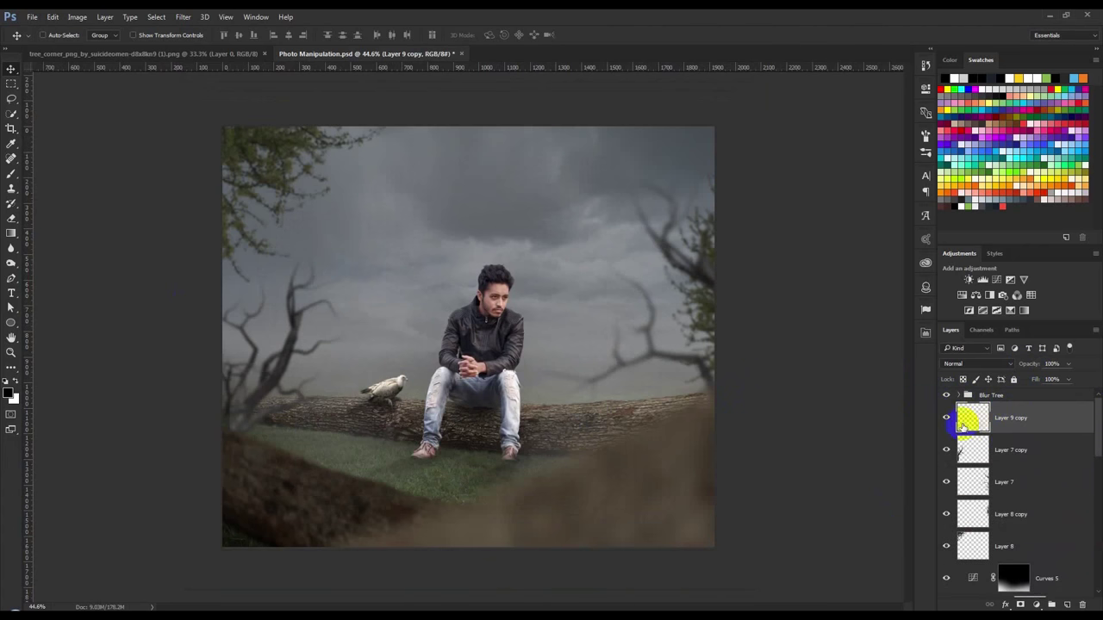
pyautogui.scroll(-3, 1017, 480)
pyautogui.moveTo(1012, 488); pyautogui.dragTo(1067, 516)
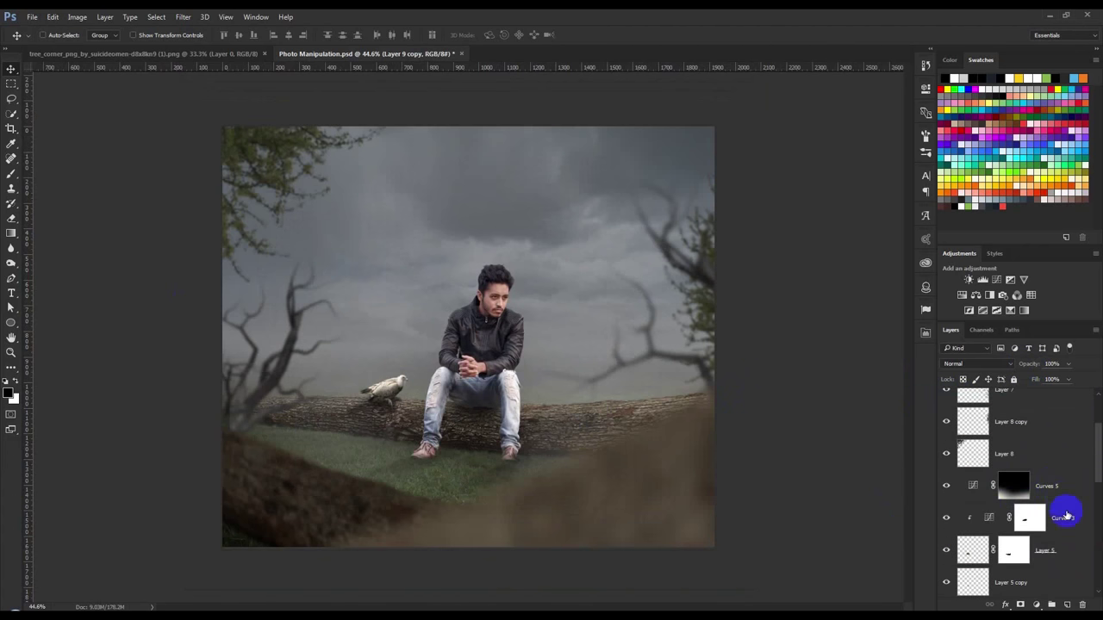
pyautogui.scroll(-2, 1066, 516)
pyautogui.scroll(-2, 1067, 516)
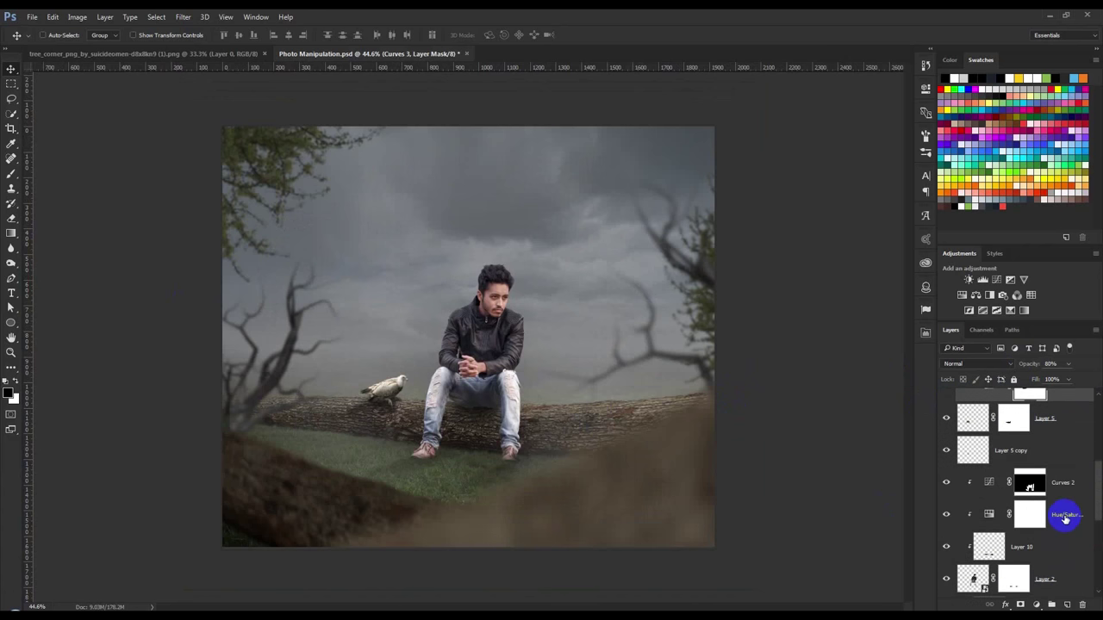
# Select the man's layers from Curves 2 down through Layer 2.
pyautogui.click(1065, 483)
pyautogui.scroll(-2, 1062, 495)
pyautogui.scroll(-2, 1058, 493)
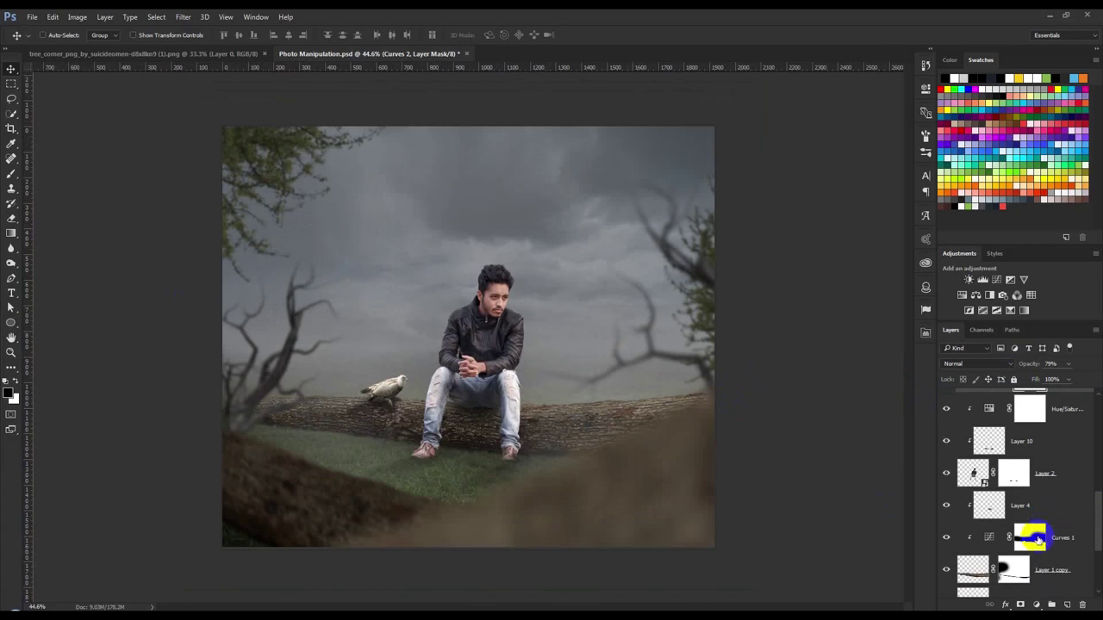
pyautogui.keyDown('shift'); pyautogui.click(1062, 476); pyautogui.keyUp('shift')
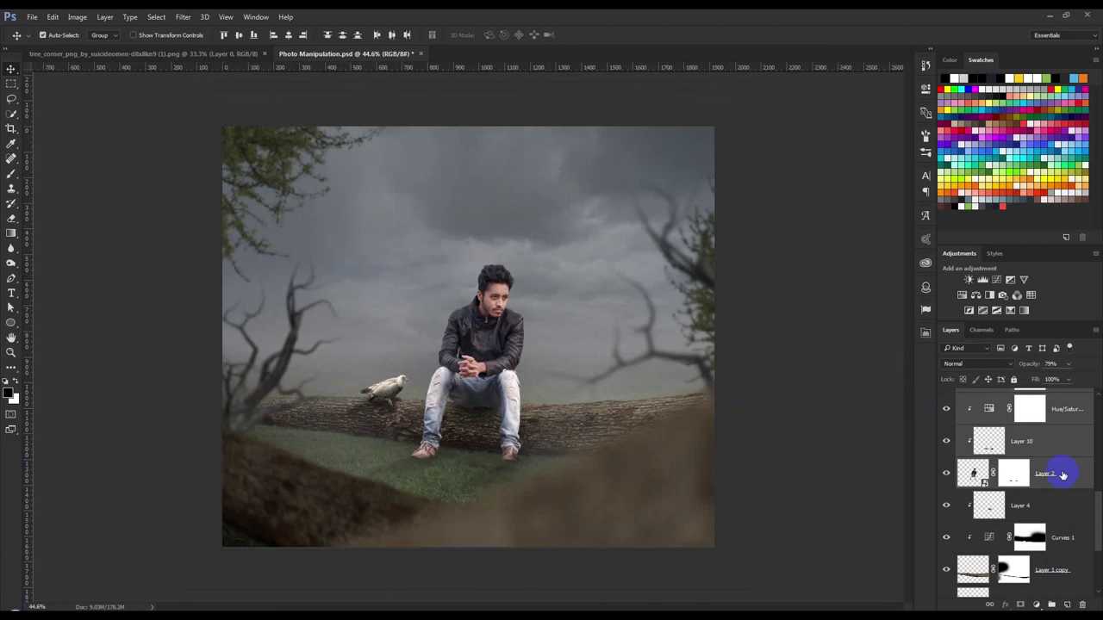
# Group the selected layers as Man, then place Layer 4 in a Tree group below it.
pyautogui.hotkey('ctrl', 'g')
pyautogui.write('Man')
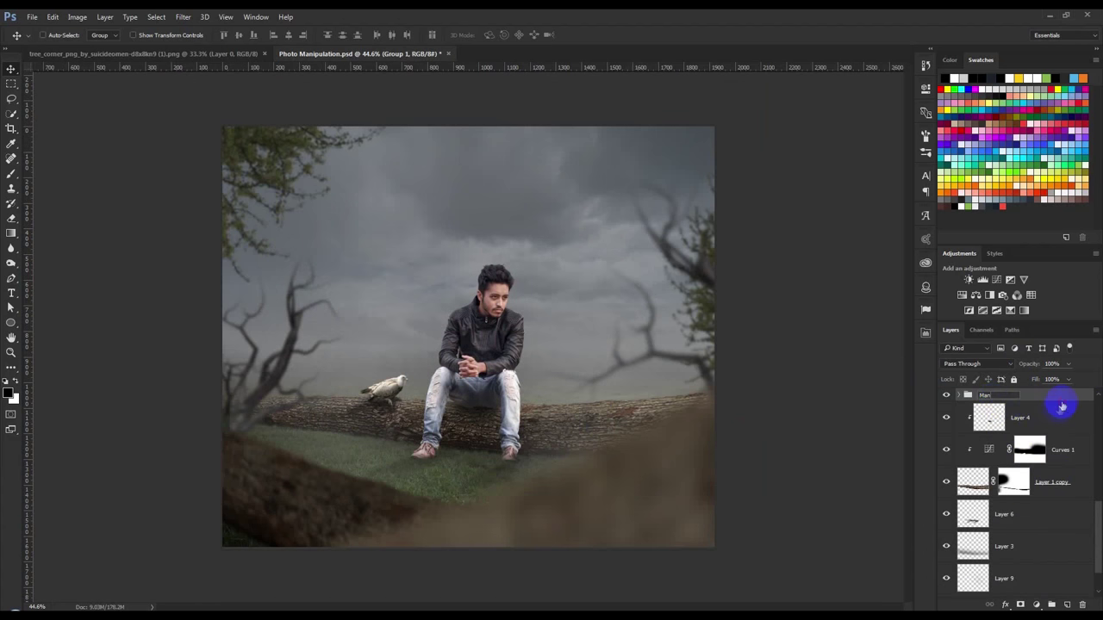
pyautogui.press('Return')
pyautogui.click(1053, 427)
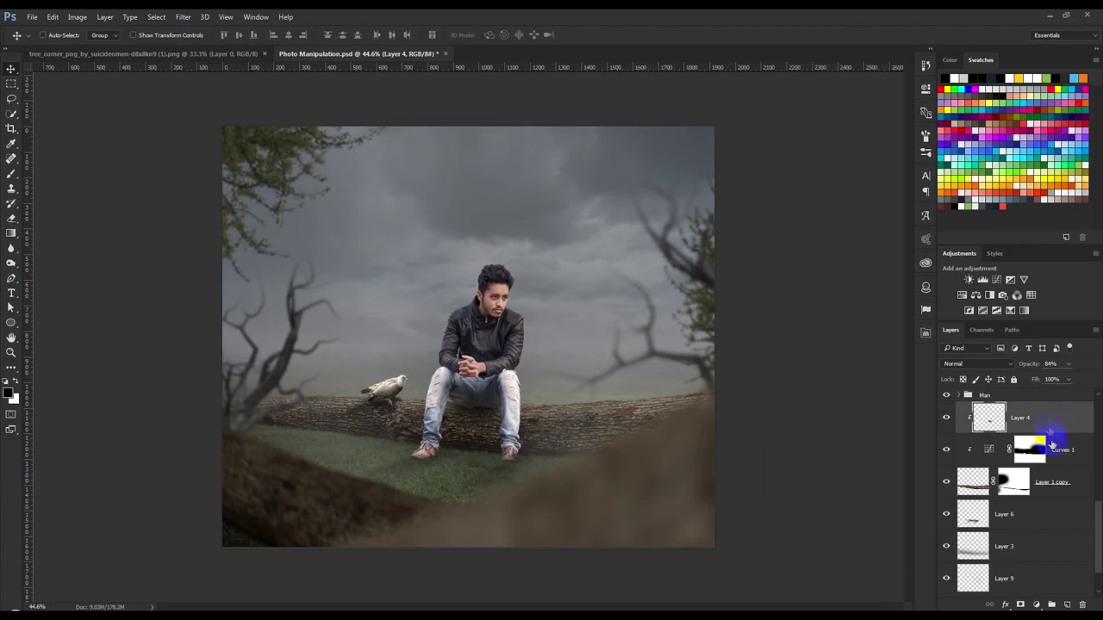
pyautogui.moveTo(1050, 489)
pyautogui.mouseDown()
pyautogui.moveTo(1031, 510)
pyautogui.moveTo(982, 524)
pyautogui.mouseUp()
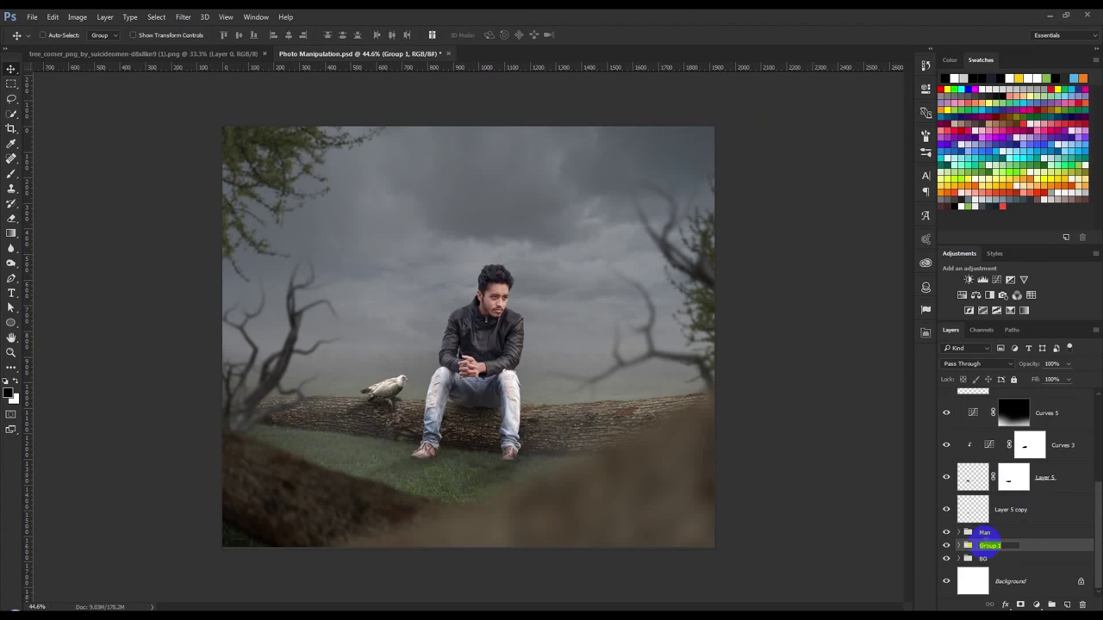
pyautogui.write('ee')
pyautogui.click(1039, 509)
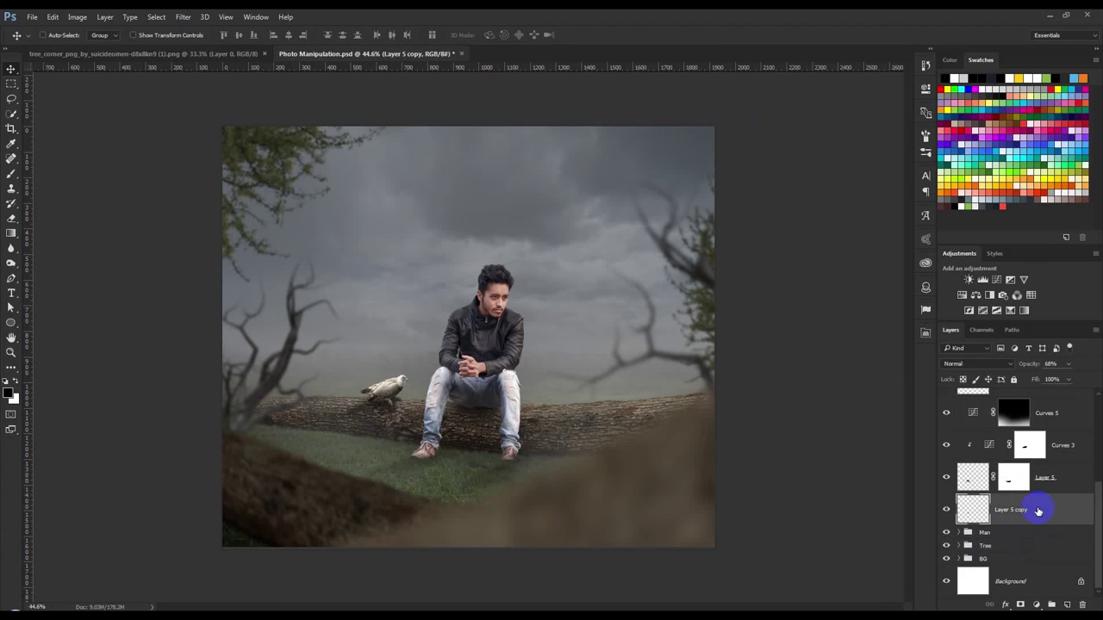
# Group Layer 5, its copy, and Curves 3 and Curves 5 into the Bord group.
pyautogui.scroll(3, 1037, 512)
pyautogui.scroll(4, 1037, 512)
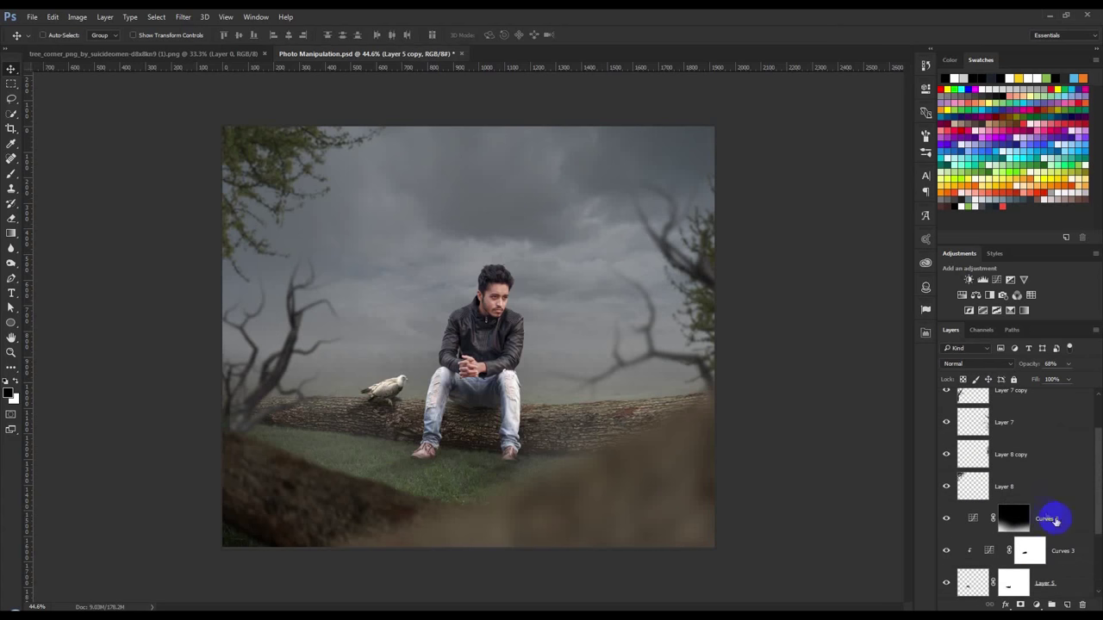
pyautogui.keyDown('shift'); pyautogui.click(1059, 521); pyautogui.keyUp('shift')
pyautogui.scroll(-1, 1059, 520)
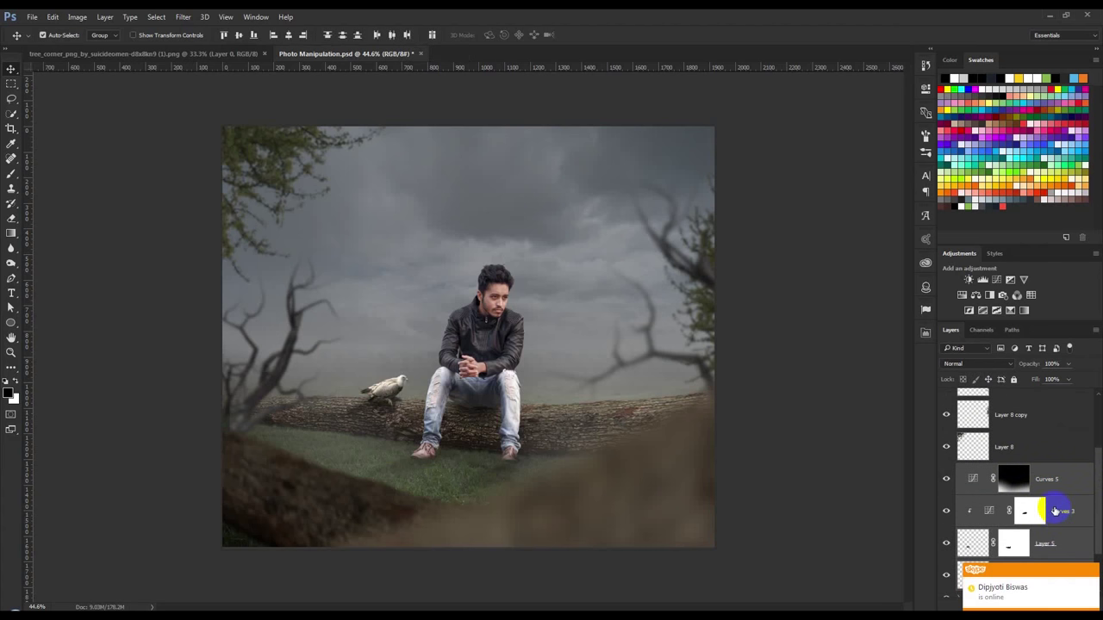
pyautogui.hotkey('ctrl', 'g')
pyautogui.write('Bord')
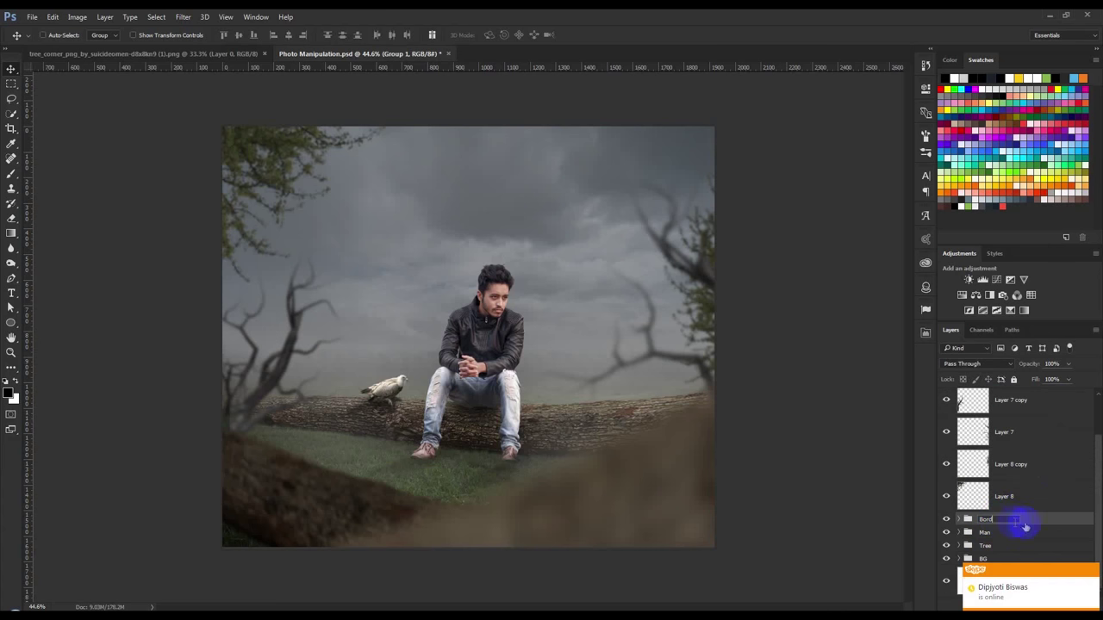
pyautogui.write('Tree')
pyautogui.press('Return')
pyautogui.moveTo(1026, 524); pyautogui.dragTo(1034, 392)
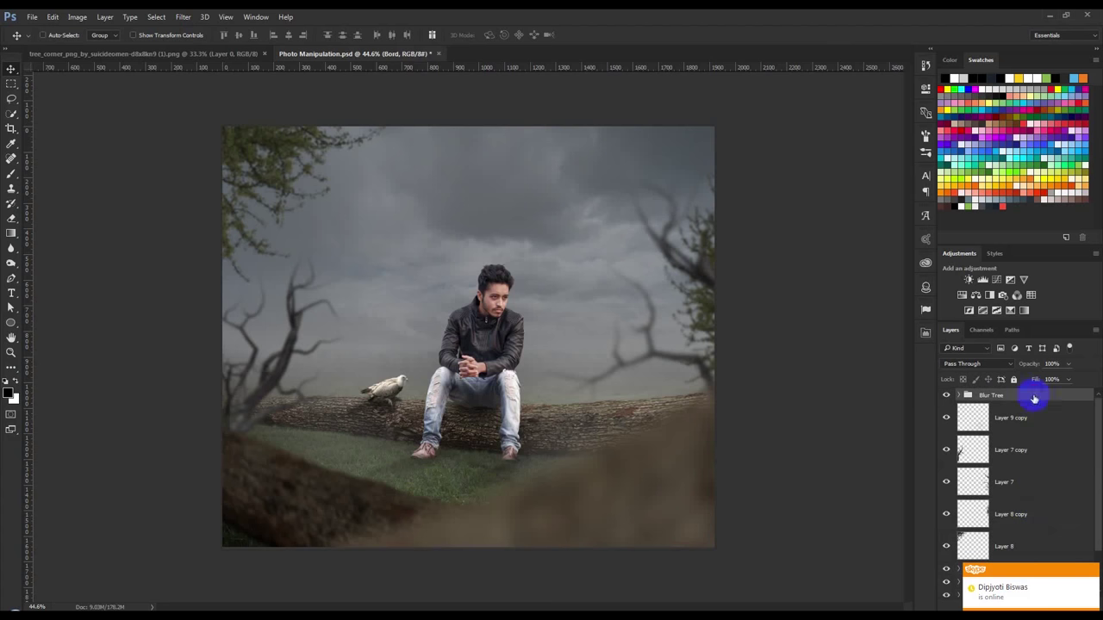
pyautogui.click(1091, 572)
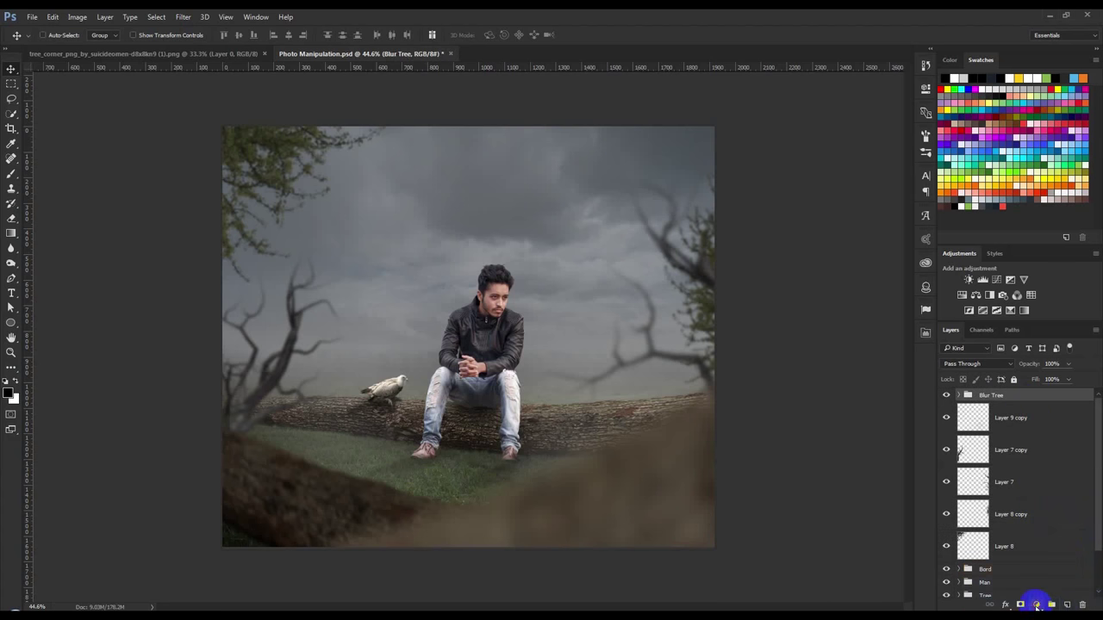
# Add a Curves adjustment pulled down to darken the image, including the brightest tones.
pyautogui.click(1037, 605)
pyautogui.click(1014, 423)
pyautogui.moveTo(848, 191); pyautogui.dragTo(853, 208)
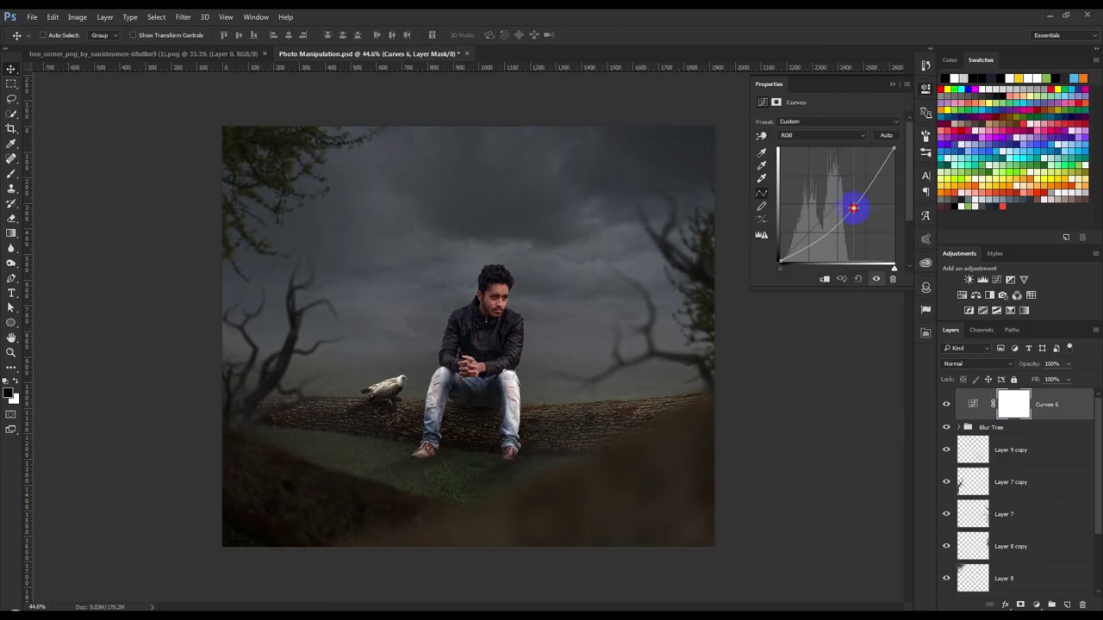
pyautogui.click(894, 151)
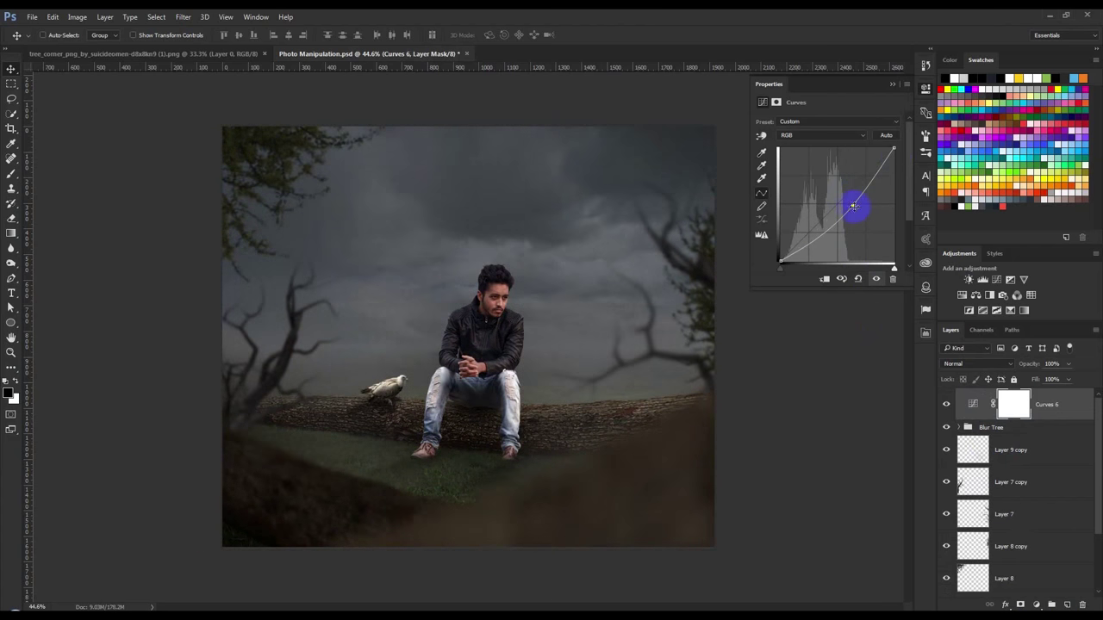
pyautogui.moveTo(894, 149); pyautogui.dragTo(898, 156)
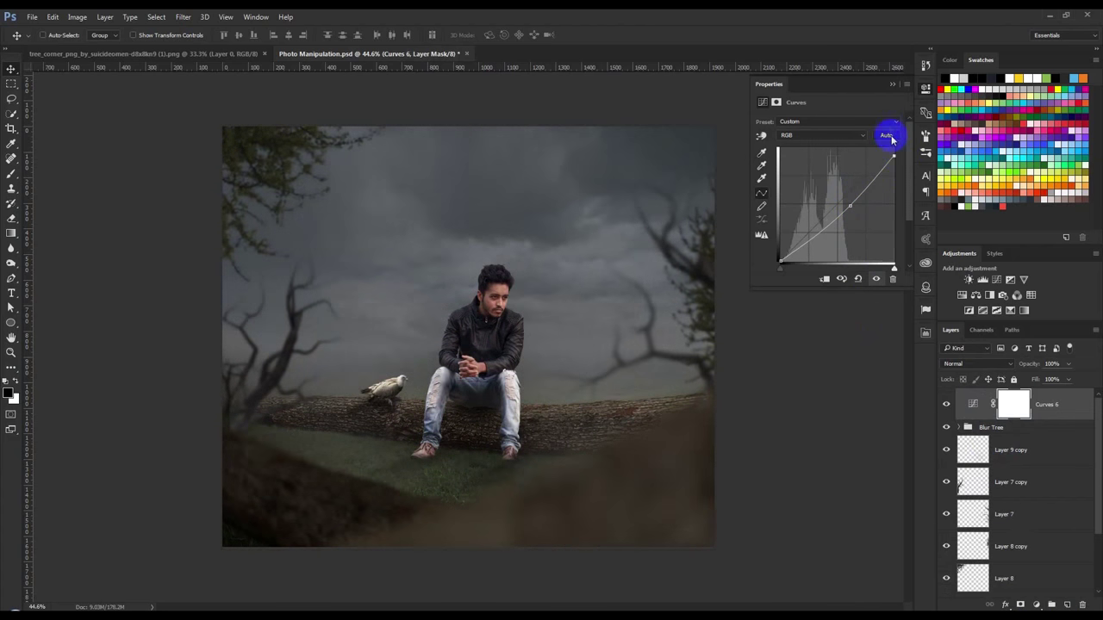
# Paint the Curves 6 mask over the centre to keep the man bright, then compare the result.
pyautogui.click(893, 84)
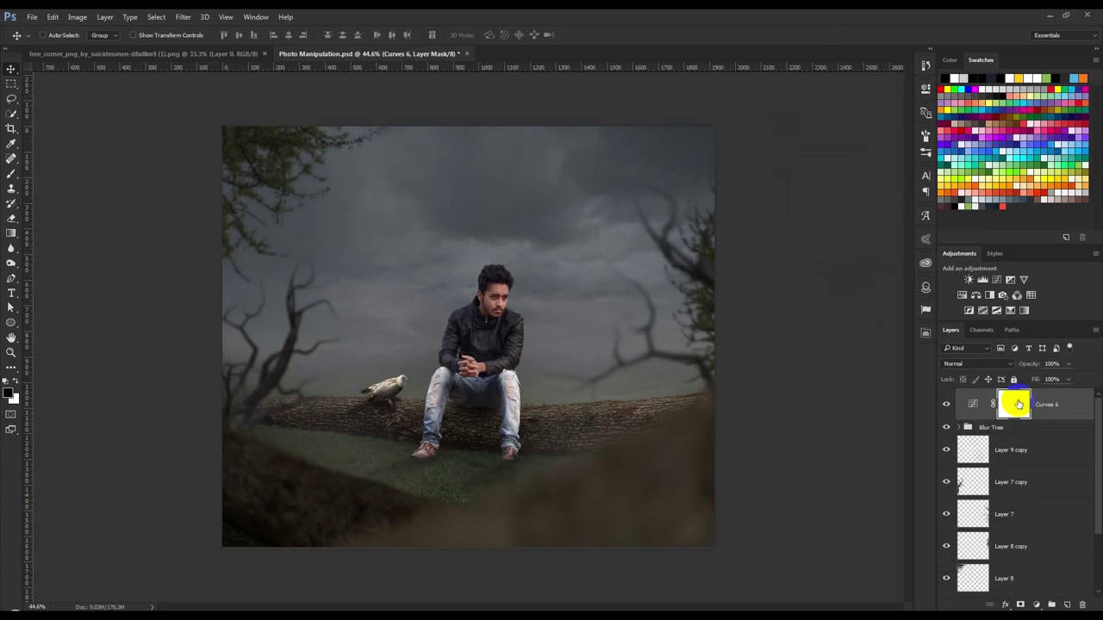
pyautogui.click(12, 173)
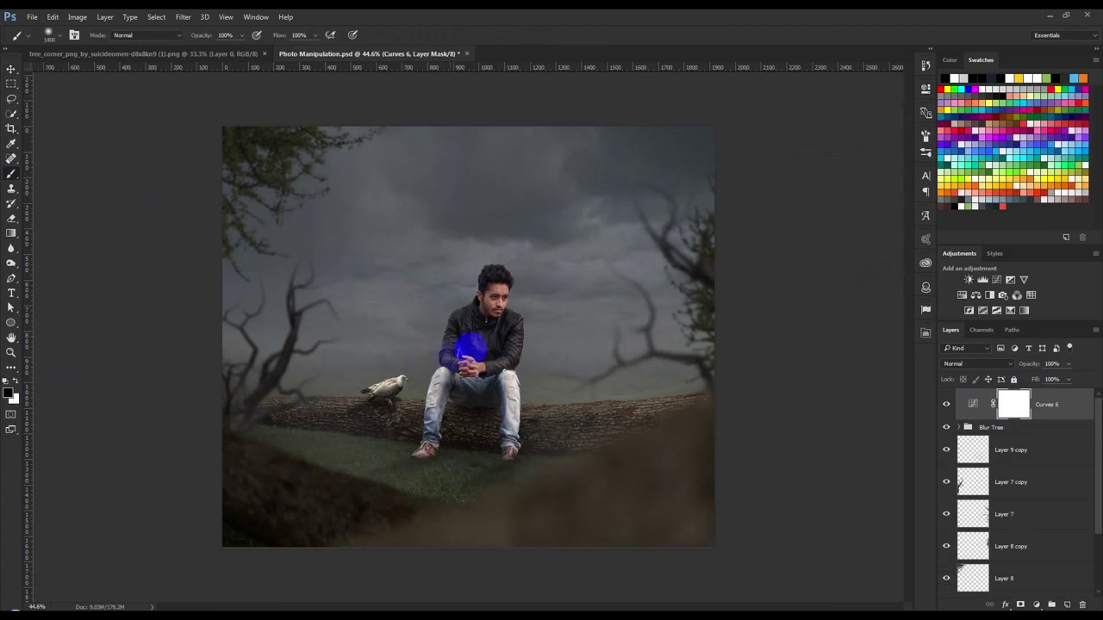
pyautogui.click(495, 280)
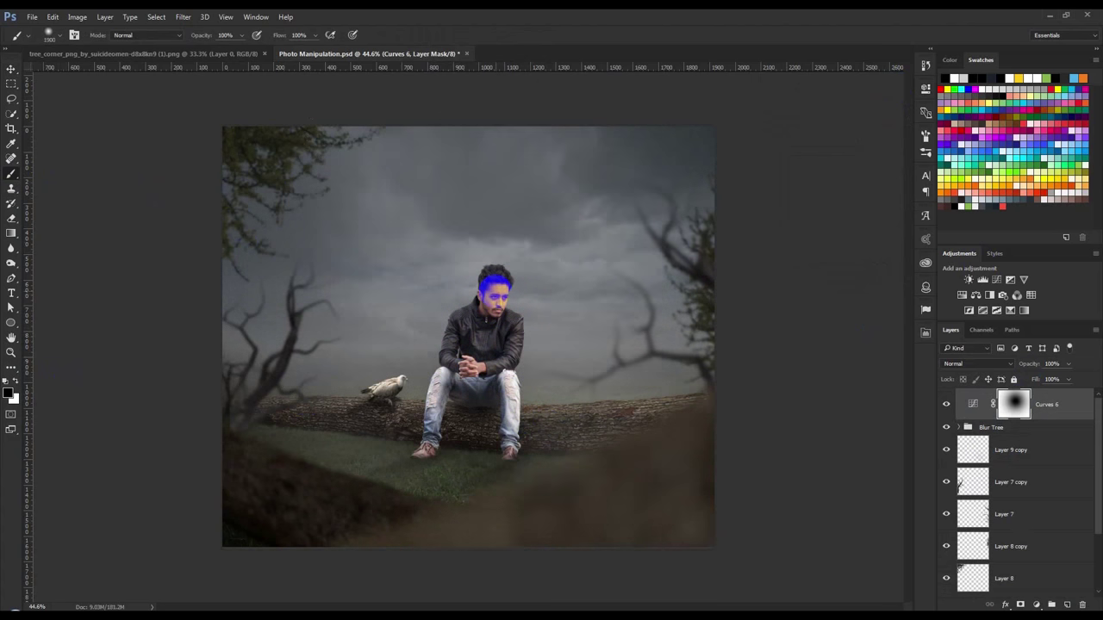
pyautogui.click(496, 280)
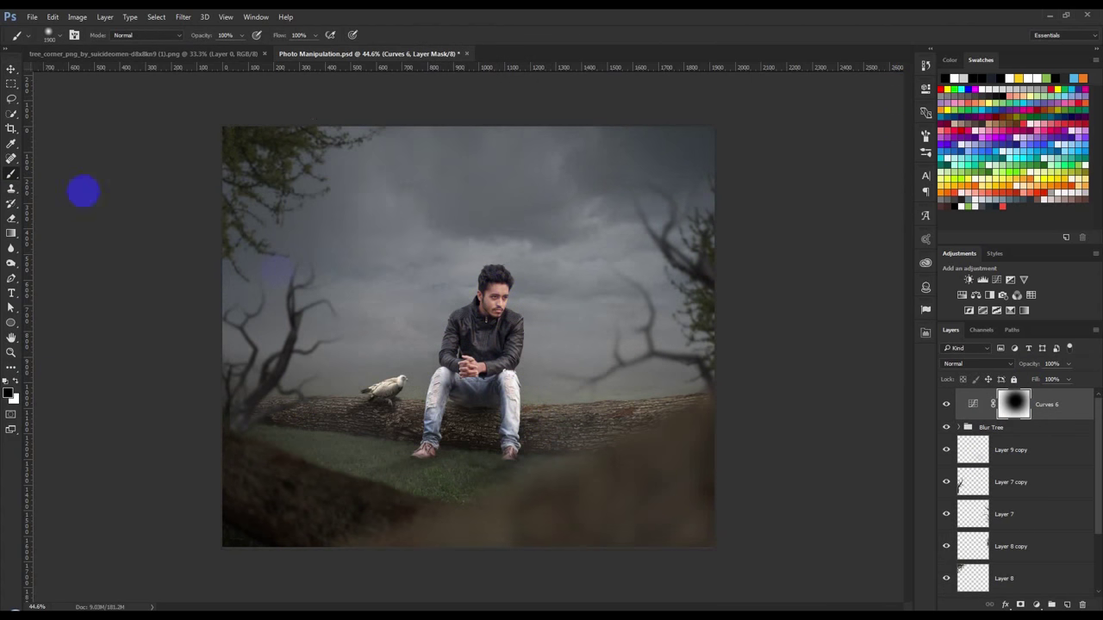
pyautogui.click(11, 68)
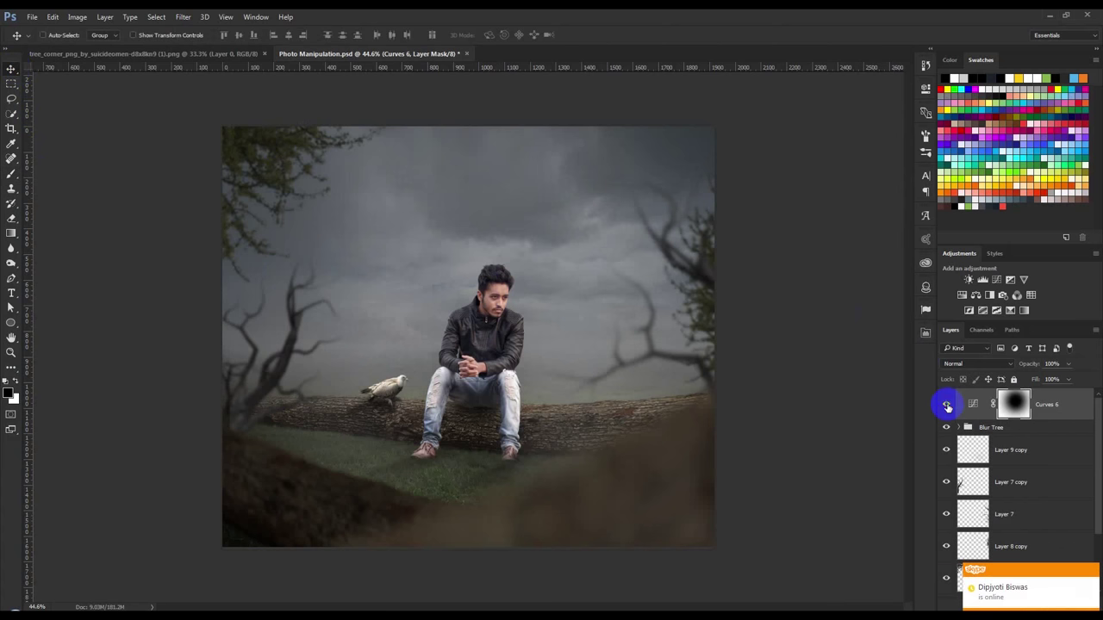
pyautogui.click(947, 405)
pyautogui.click(948, 404)
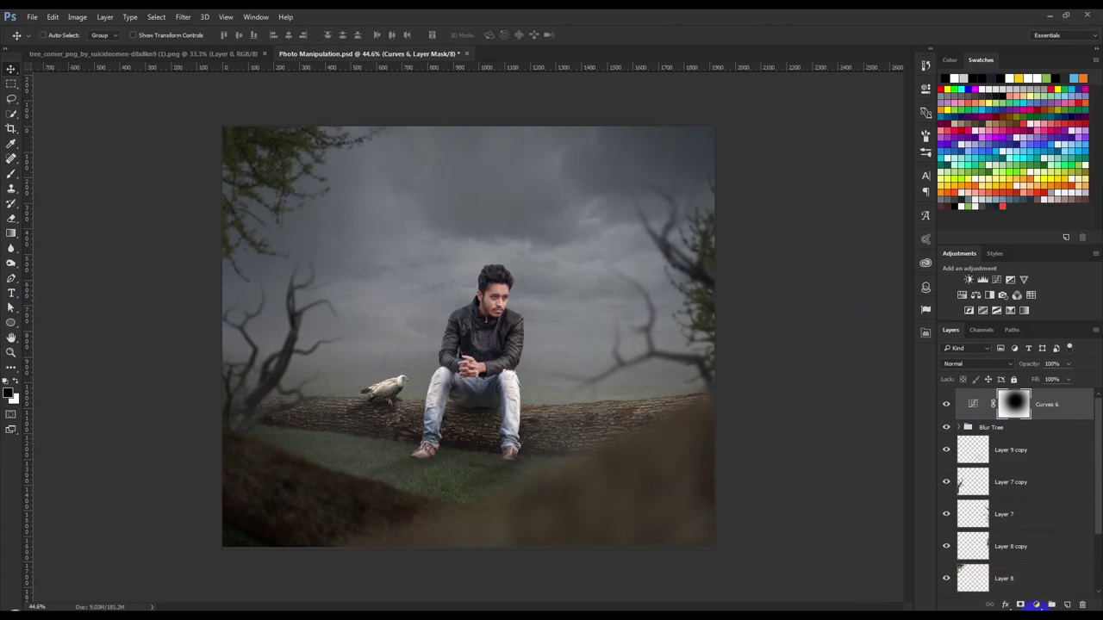
# Add a Gradient Fill layer and bring up its gradient editor.
pyautogui.click(1038, 604)
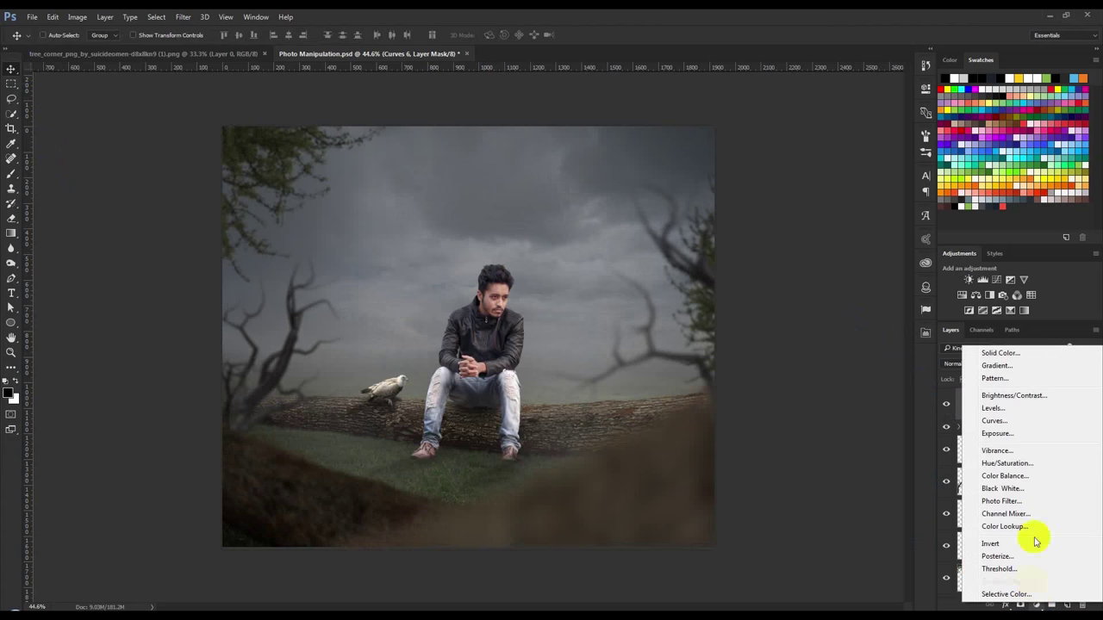
pyautogui.click(997, 366)
pyautogui.click(800, 208)
# Pick the Violet, Orange gradient, then discard the Gradient Fill layer.
pyautogui.click(732, 145)
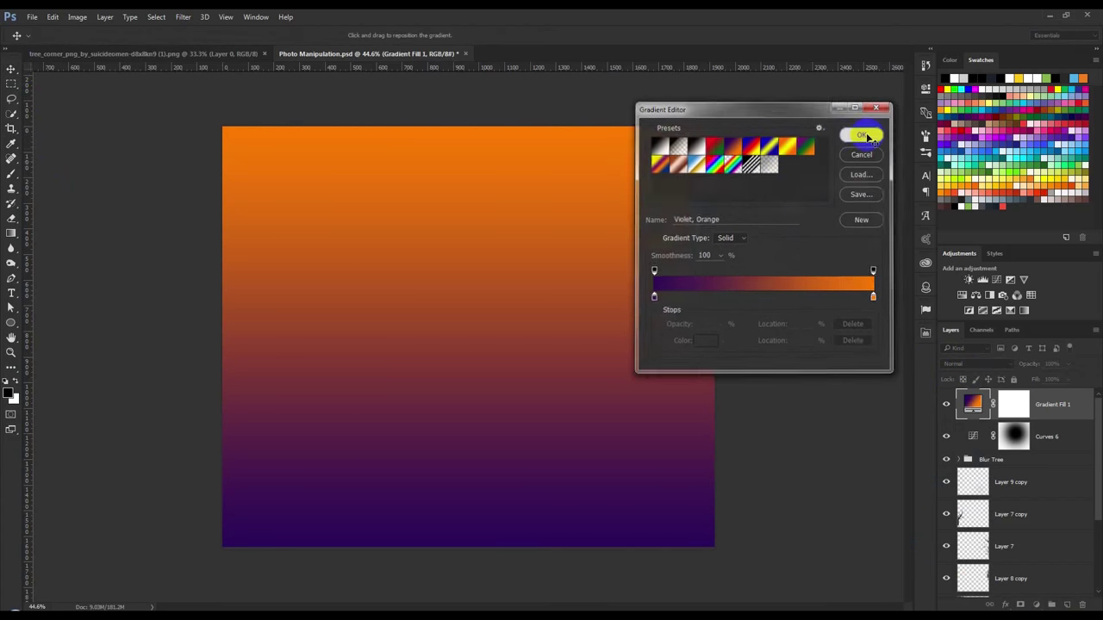
pyautogui.click(862, 135)
pyautogui.click(852, 226)
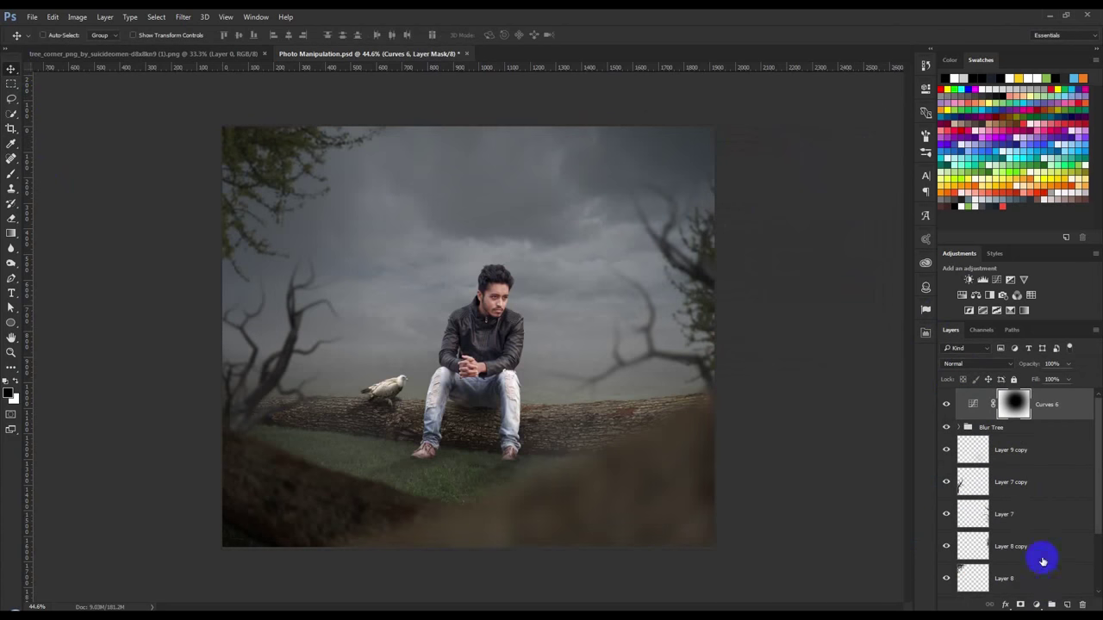
# Add a Gradient Map adjustment using the Violet, Orange preset.
pyautogui.click(1036, 605)
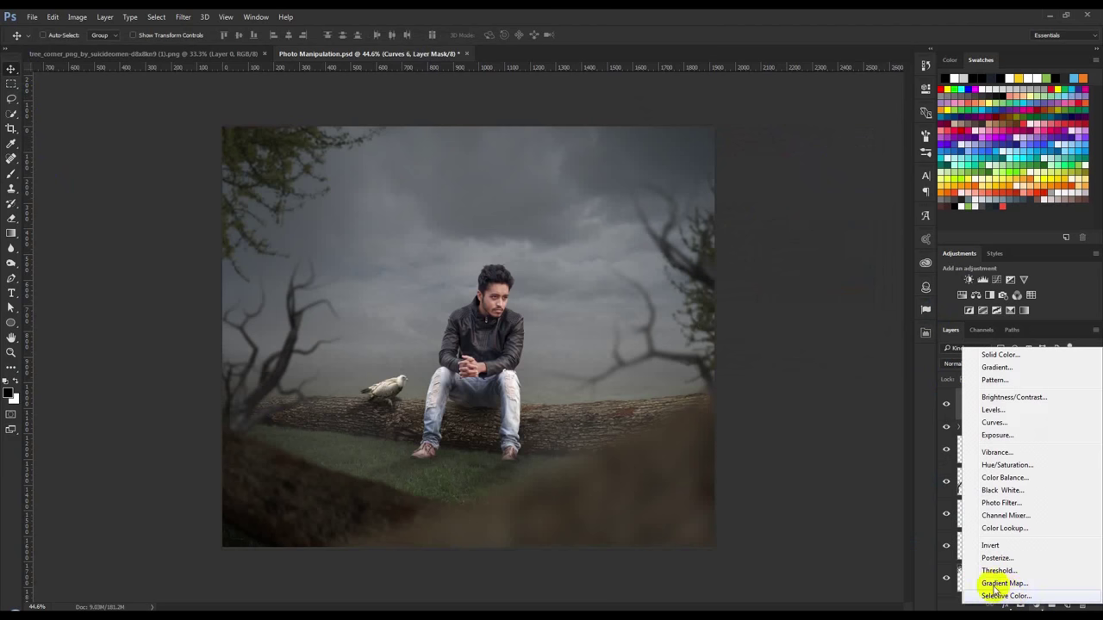
pyautogui.click(1000, 585)
pyautogui.click(886, 126)
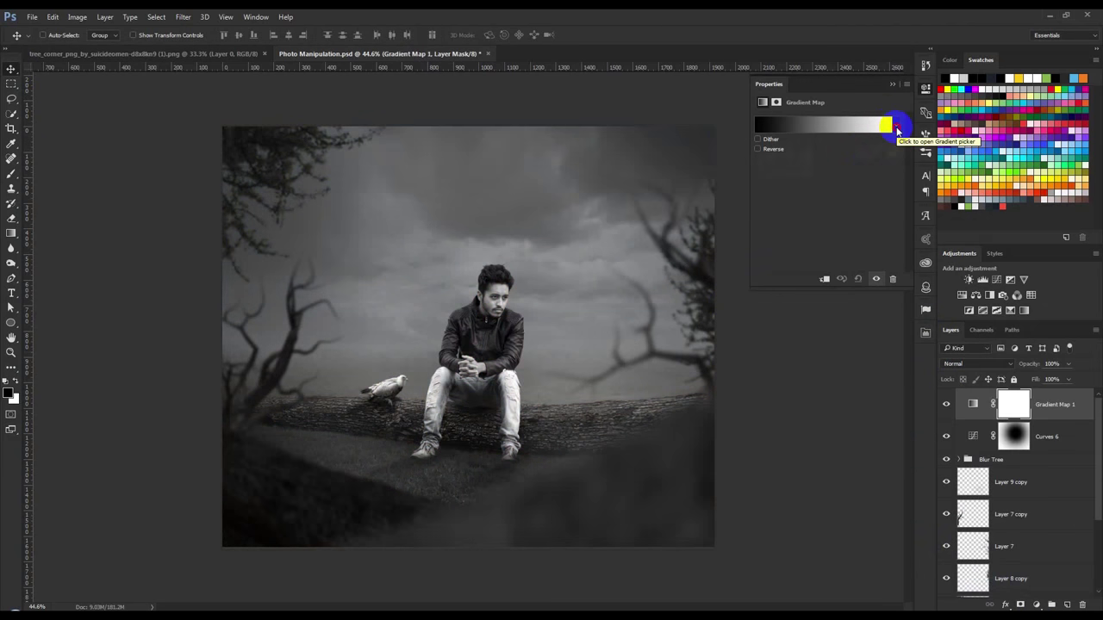
pyautogui.click(897, 127)
pyautogui.click(842, 153)
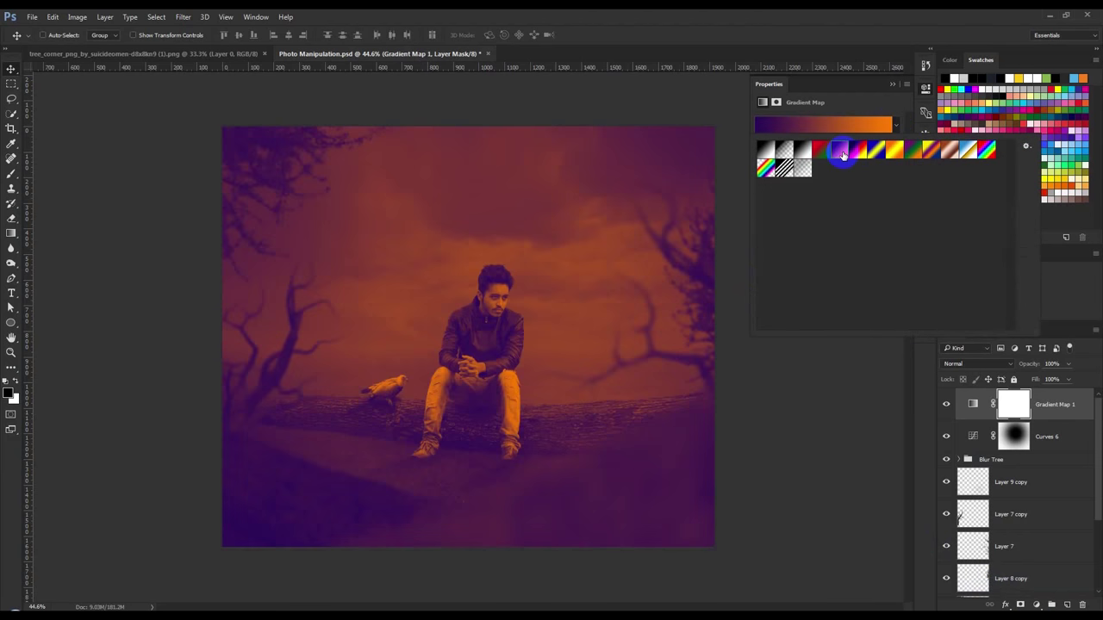
pyautogui.click(846, 96)
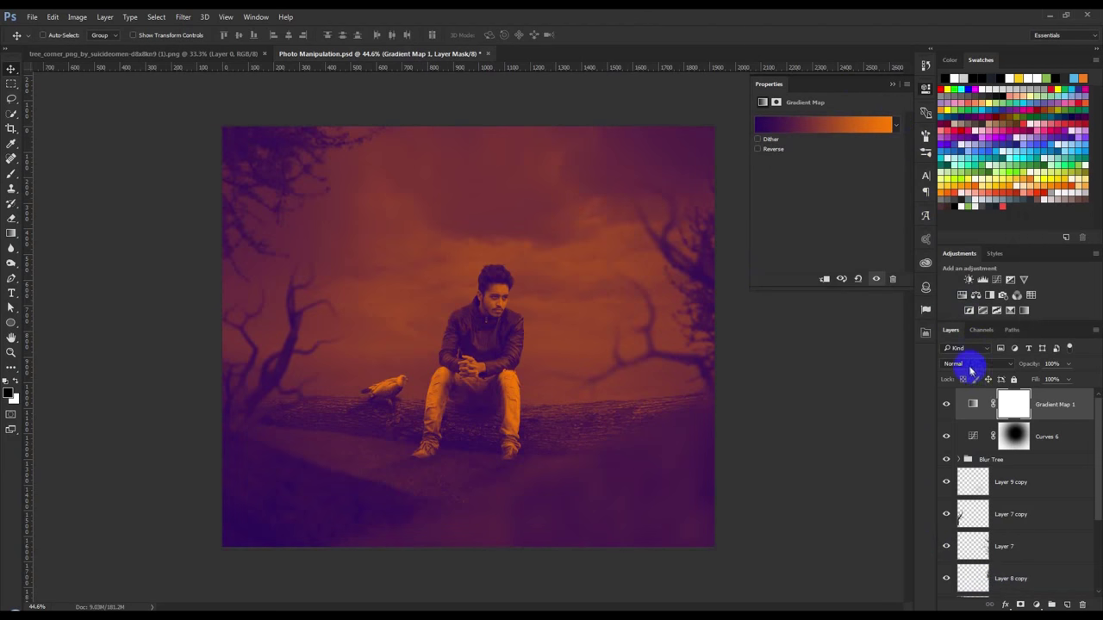
# Blend Gradient Map 1 in Soft Light at 49% opacity.
pyautogui.click(1005, 364)
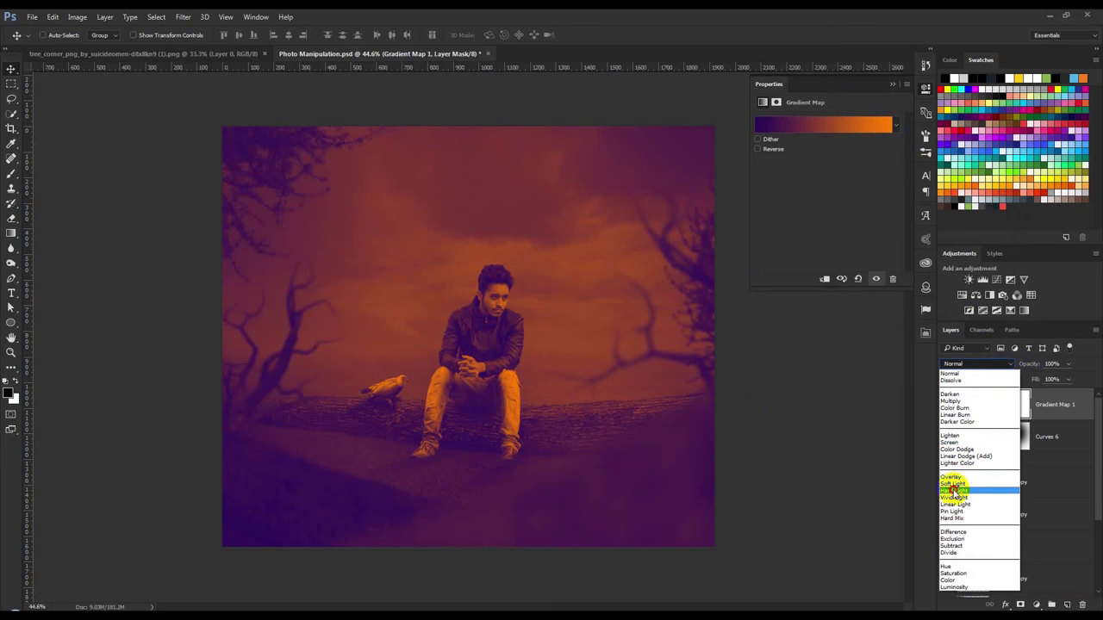
pyautogui.click(955, 488)
pyautogui.moveTo(1030, 363); pyautogui.dragTo(1007, 365)
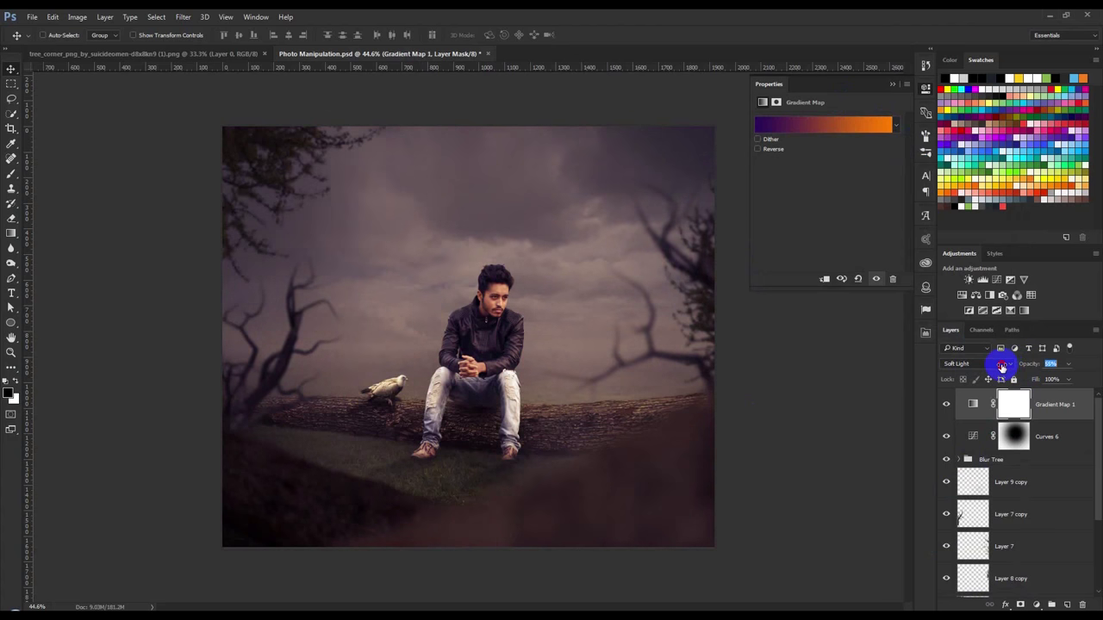
# Add a Photo Filter adjustment using the Deep Yellow filter.
pyautogui.click(1035, 605)
pyautogui.click(1002, 503)
pyautogui.click(840, 122)
pyautogui.click(834, 297)
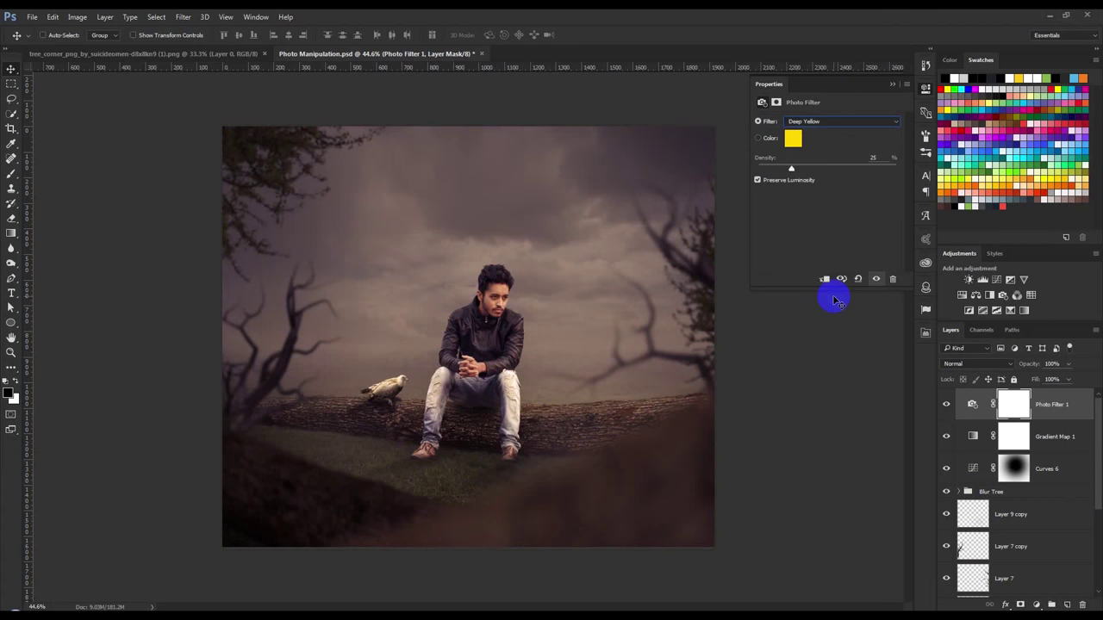
# Compare the image with and without Gradient Map 1, then set its opacity to 33%.
pyautogui.click(892, 84)
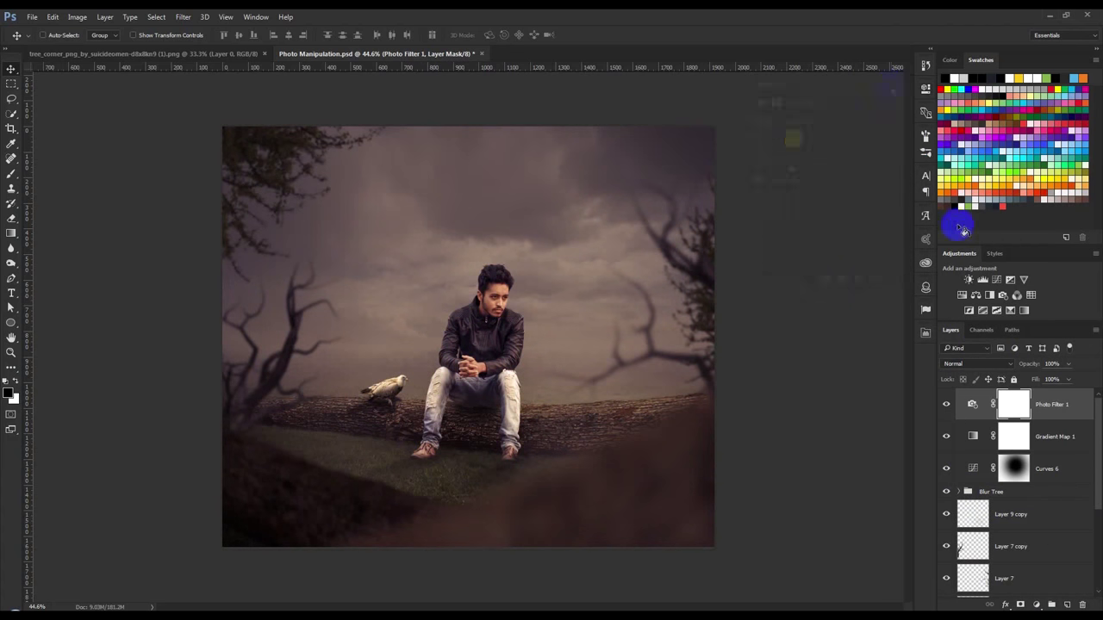
pyautogui.click(958, 437)
pyautogui.click(950, 438)
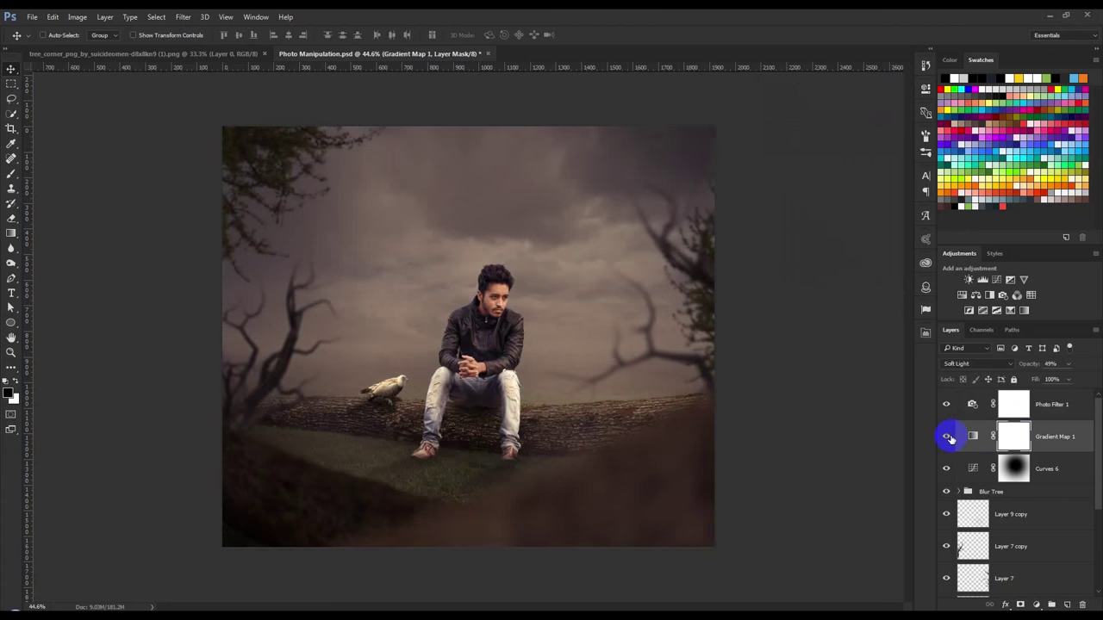
pyautogui.click(947, 437)
pyautogui.click(1020, 365)
pyautogui.write('33')
pyautogui.press('Return')
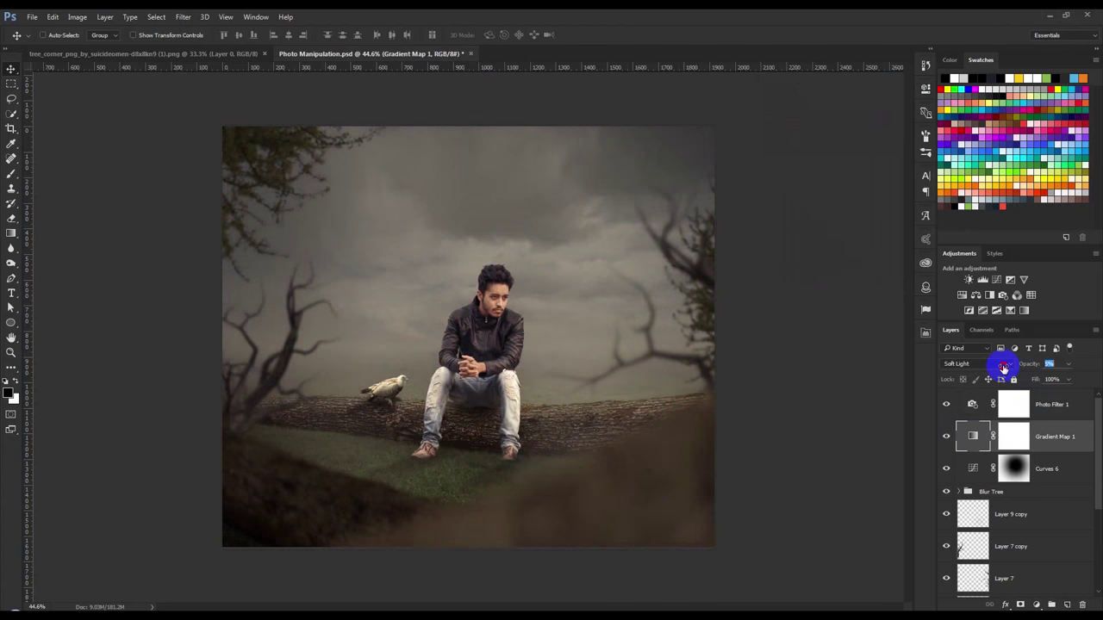
# Add a Color Balance layer with midtones −24, −19, −4 for a magenta-purple tint.
pyautogui.click(1045, 400)
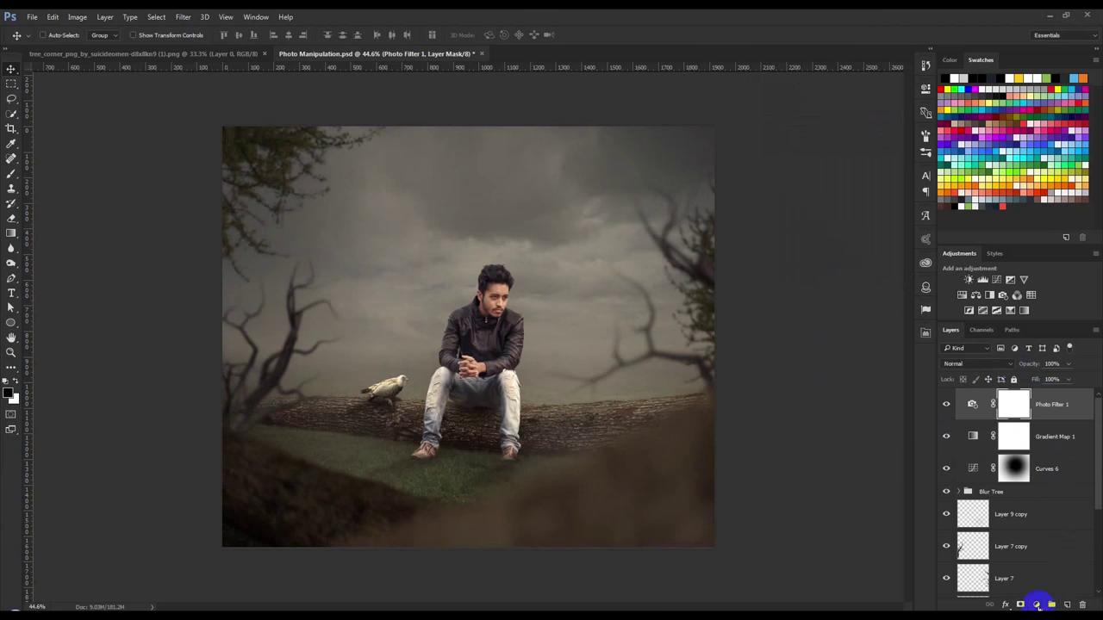
pyautogui.click(1036, 604)
pyautogui.click(1004, 480)
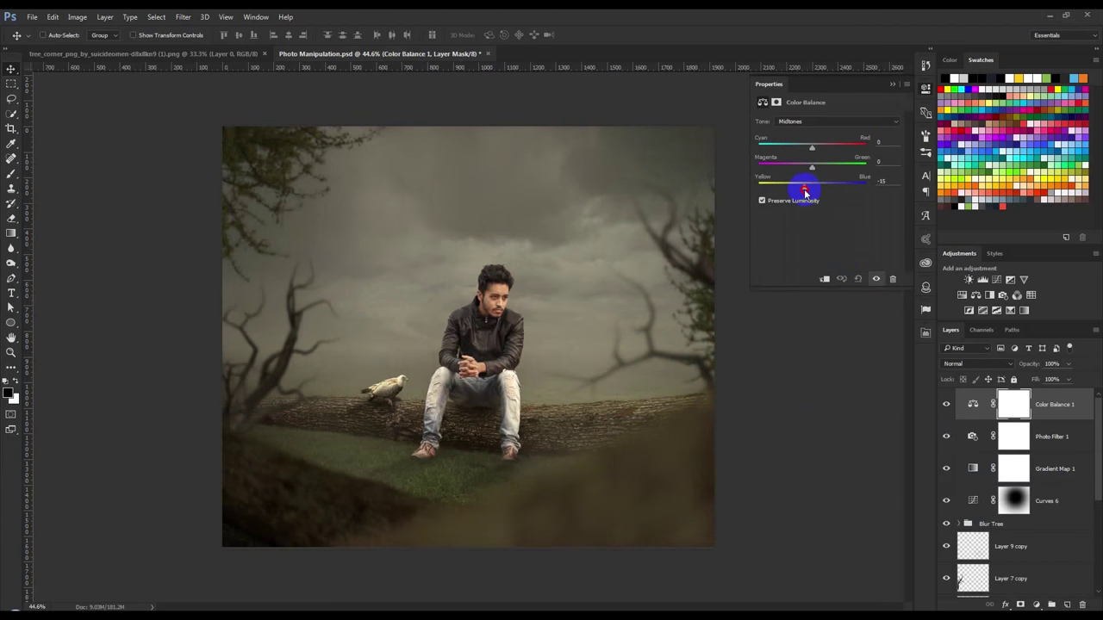
pyautogui.moveTo(814, 170)
pyautogui.mouseDown()
pyautogui.moveTo(805, 170)
pyautogui.moveTo(808, 152)
pyautogui.mouseUp()
pyautogui.moveTo(818, 193); pyautogui.dragTo(800, 165)
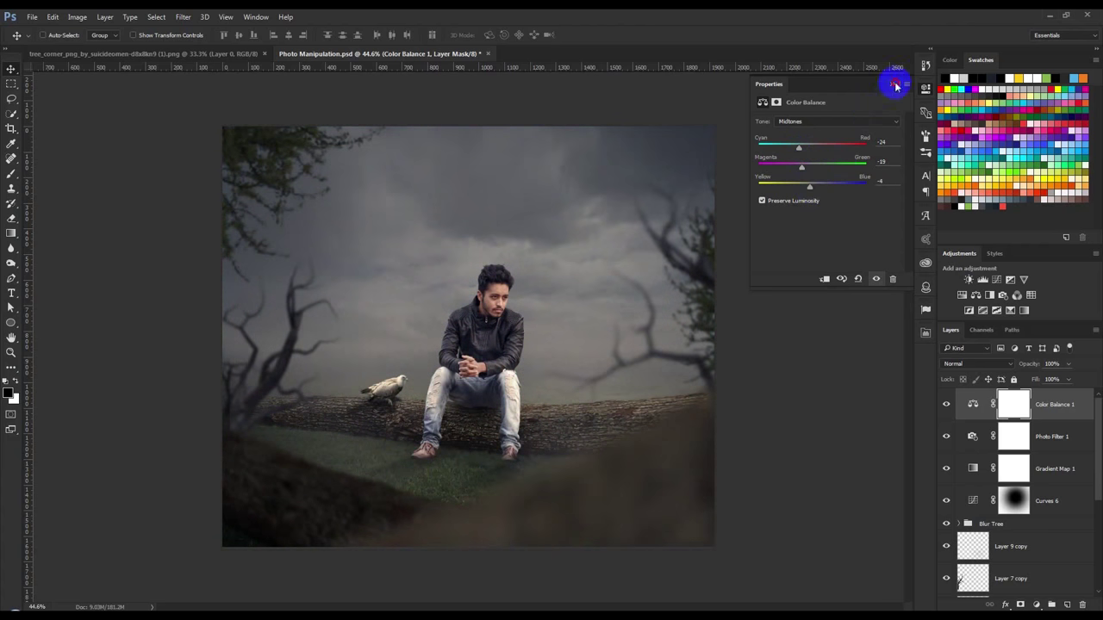
pyautogui.click(893, 83)
# Raise Gradient Map 1's opacity, then delete the Gradient Map layer.
pyautogui.click(1064, 498)
pyautogui.click(1058, 470)
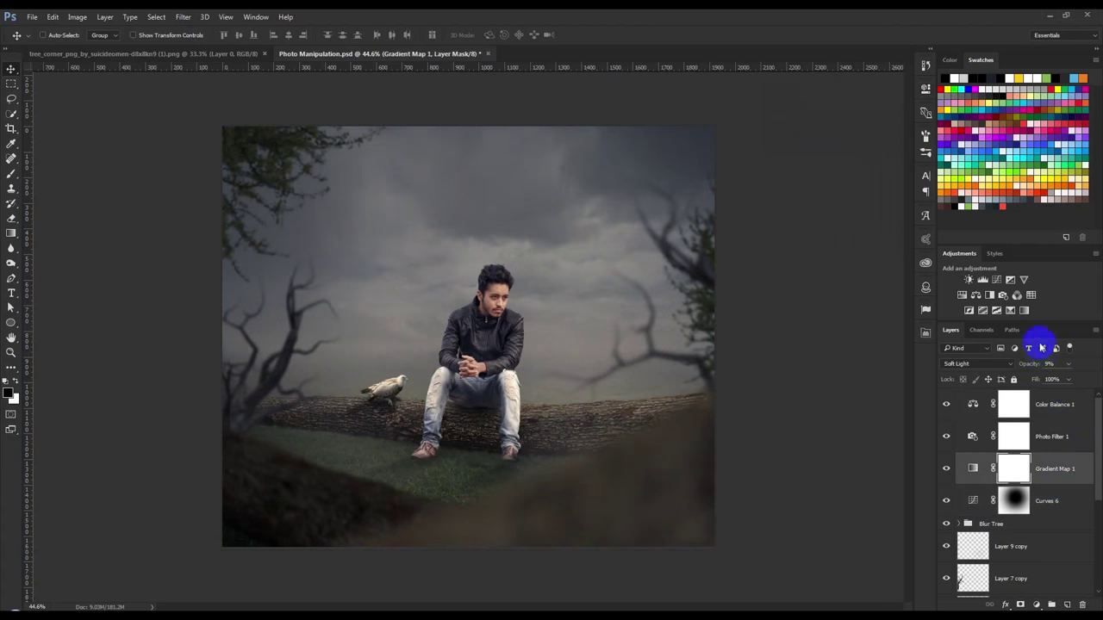
pyautogui.moveTo(1030, 364); pyautogui.dragTo(1062, 367)
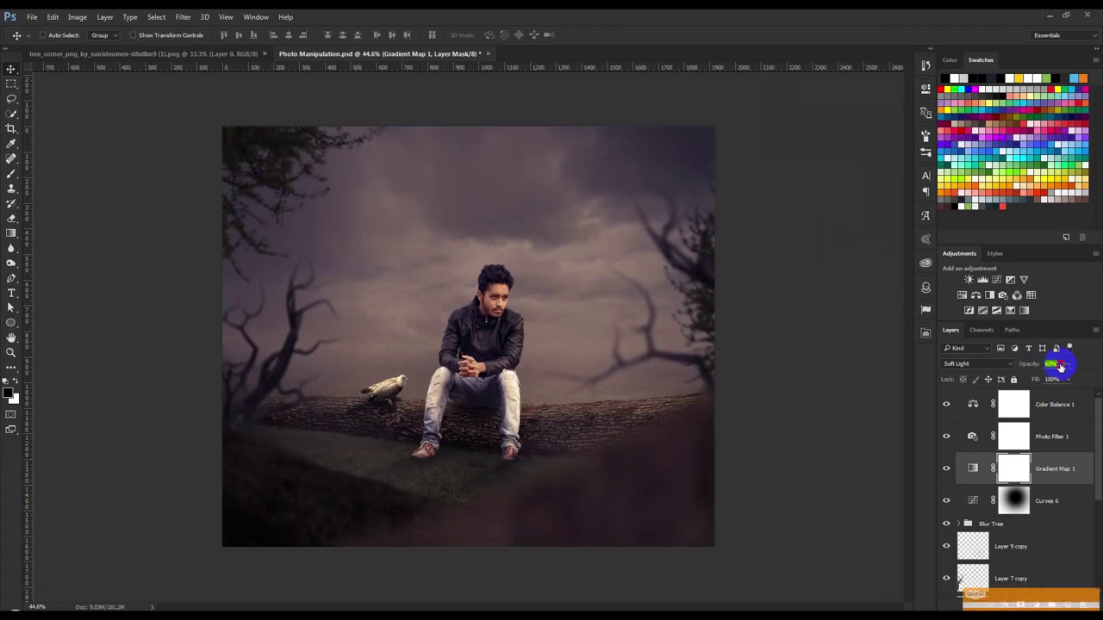
pyautogui.doubleClick(973, 468)
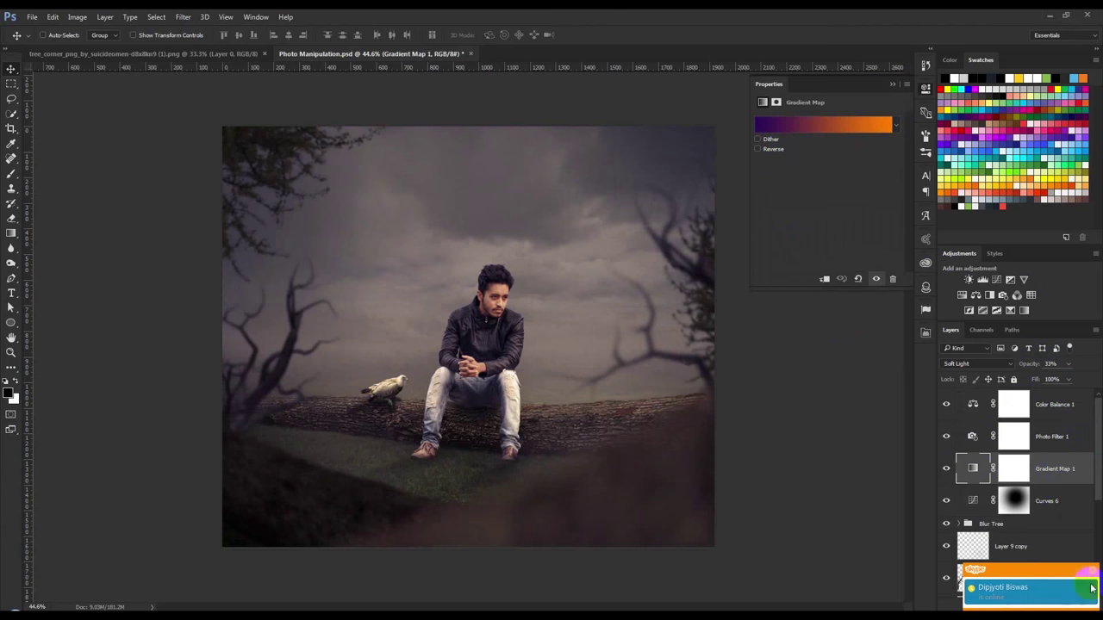
pyautogui.hotkey('alt', '[')
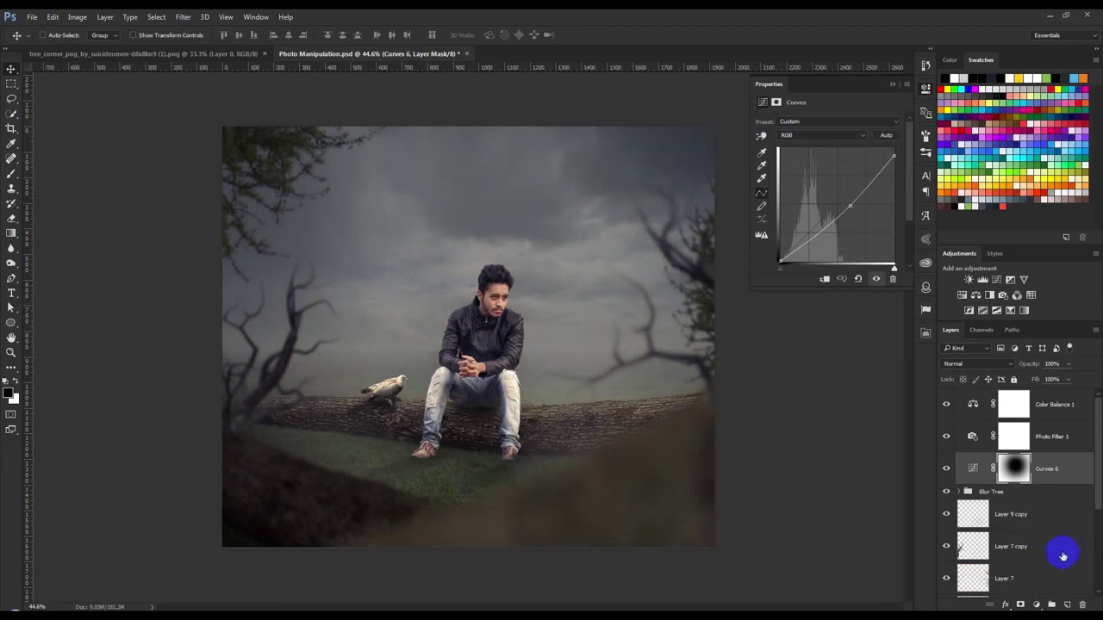
# Add a radial, reversed Violet, Orange Gradient Fill with its glow moved up-right.
pyautogui.click(1036, 605)
pyautogui.click(996, 371)
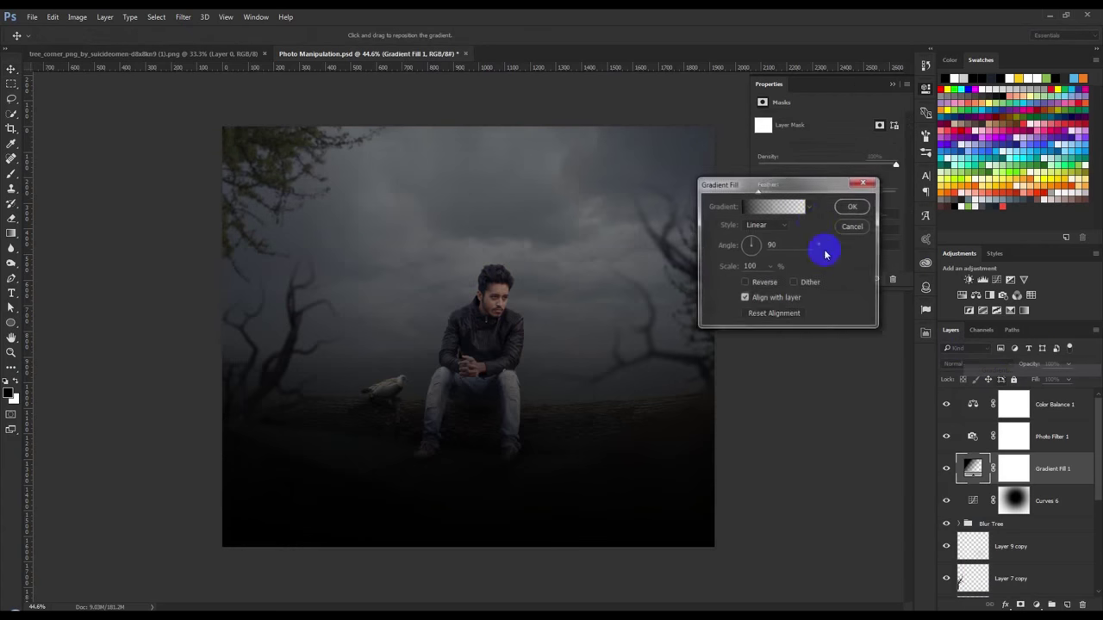
pyautogui.click(806, 210)
pyautogui.click(737, 144)
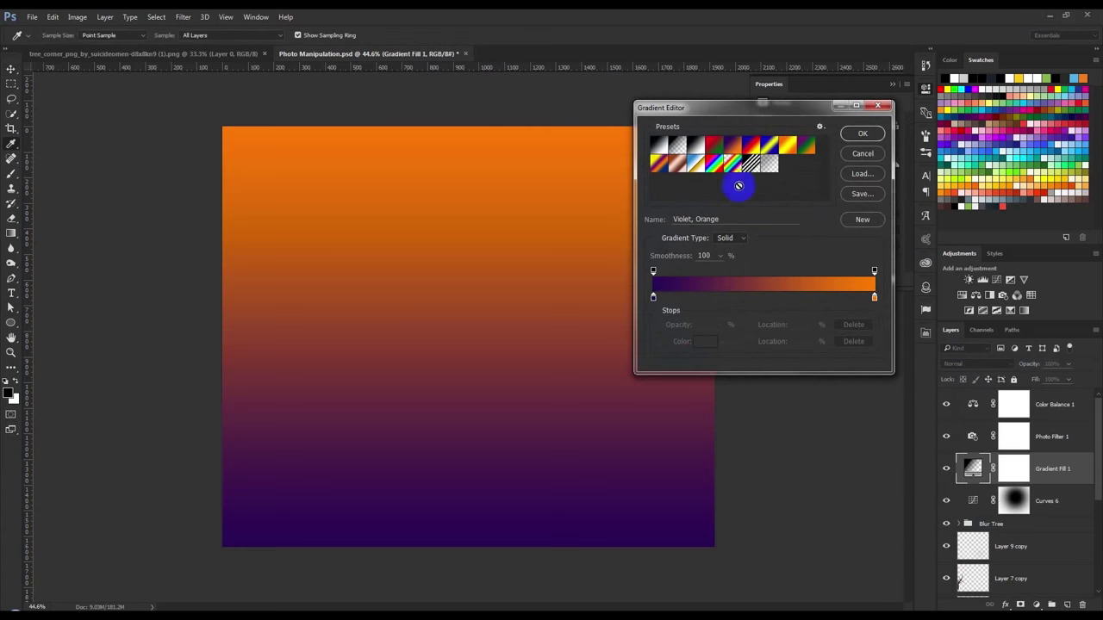
pyautogui.click(861, 135)
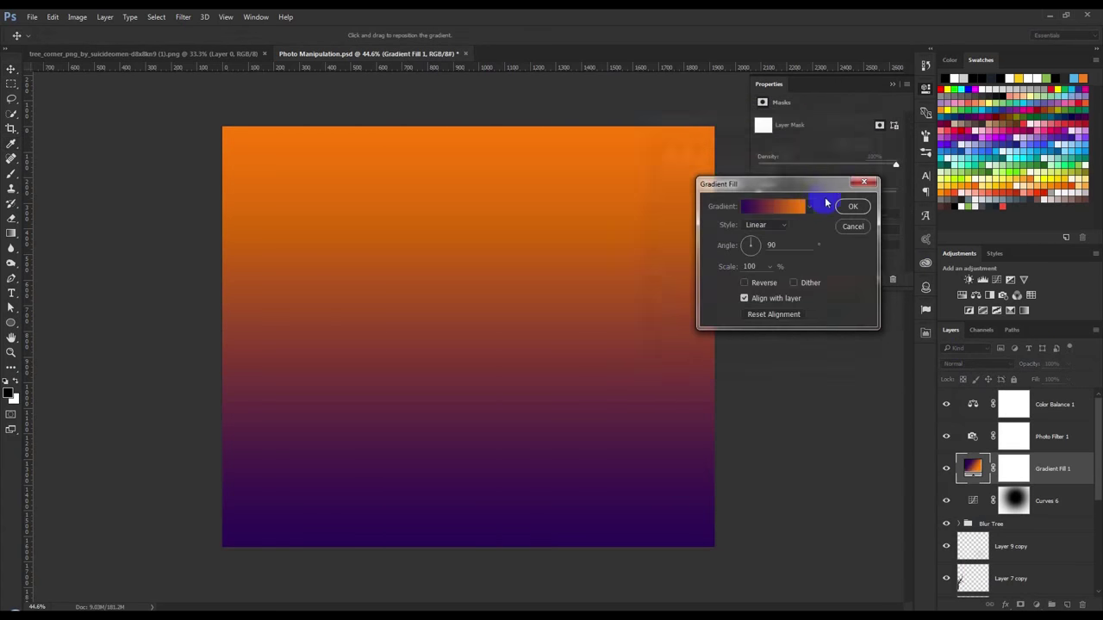
pyautogui.click(780, 226)
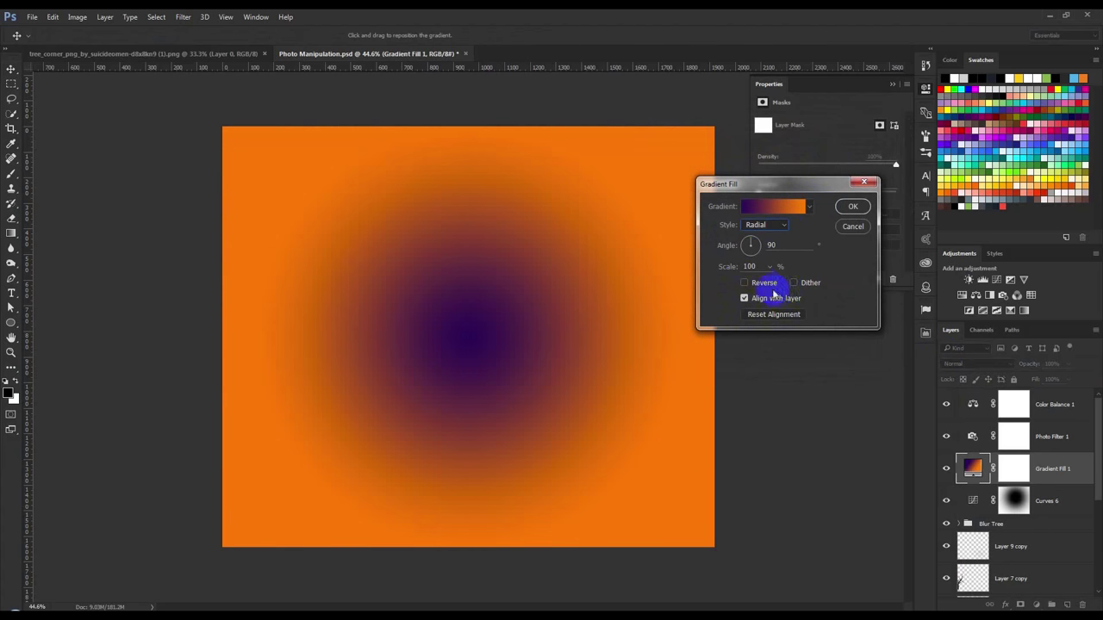
pyautogui.click(764, 284)
pyautogui.moveTo(592, 327)
pyautogui.mouseDown()
pyautogui.moveTo(594, 291)
pyautogui.moveTo(634, 294)
pyautogui.mouseUp()
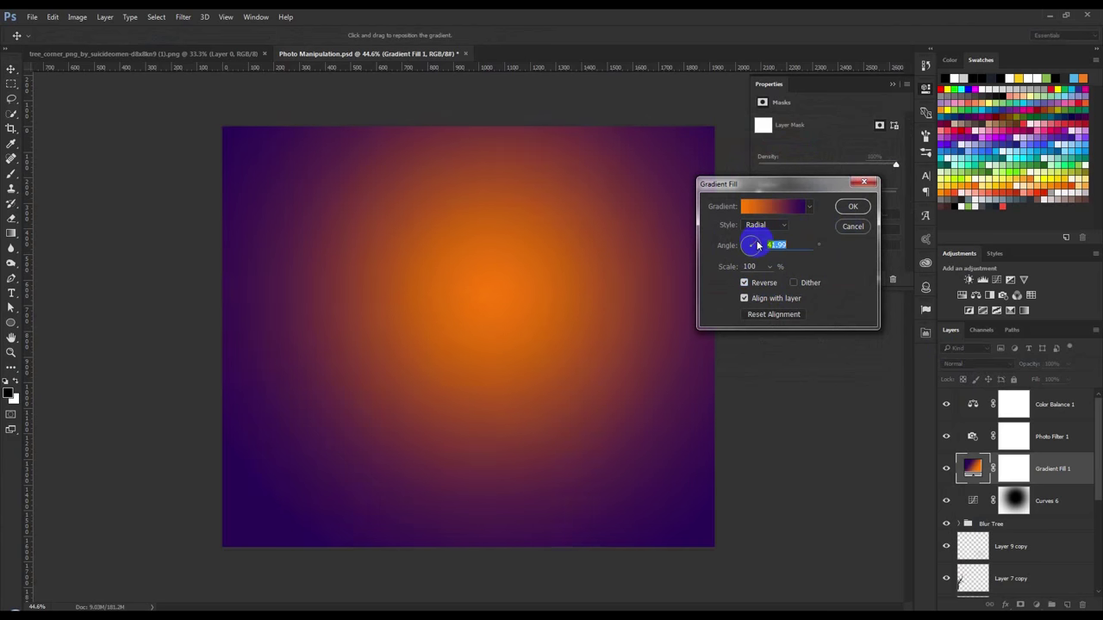
pyautogui.click(852, 207)
# Set Gradient Fill 1 to Soft Light, shift its centre further up-right, and edit the left stop.
pyautogui.click(974, 364)
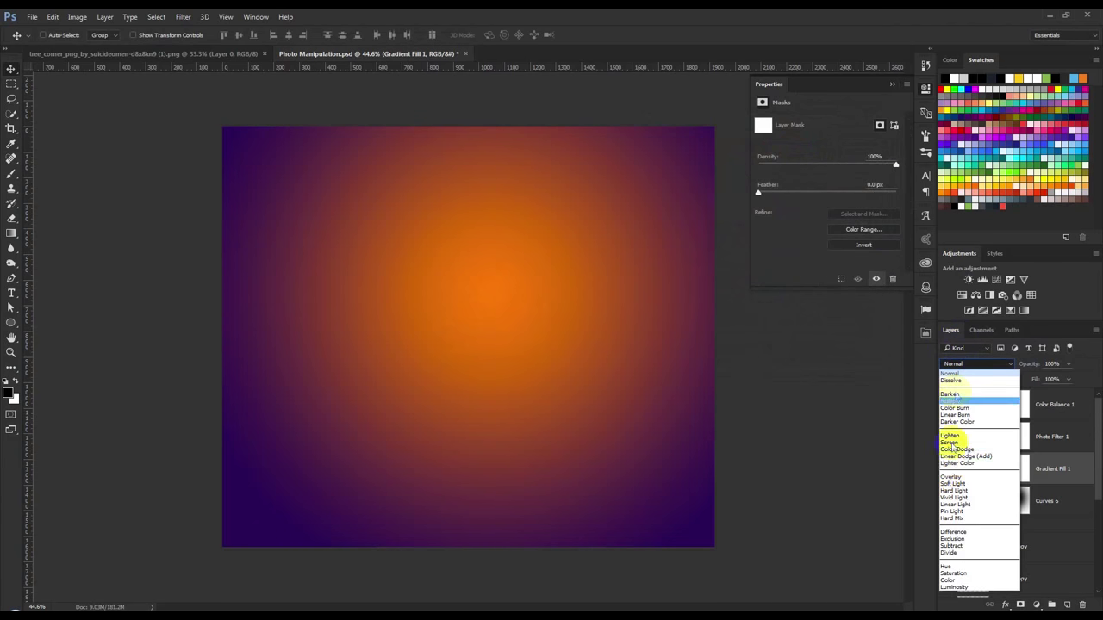
pyautogui.click(953, 483)
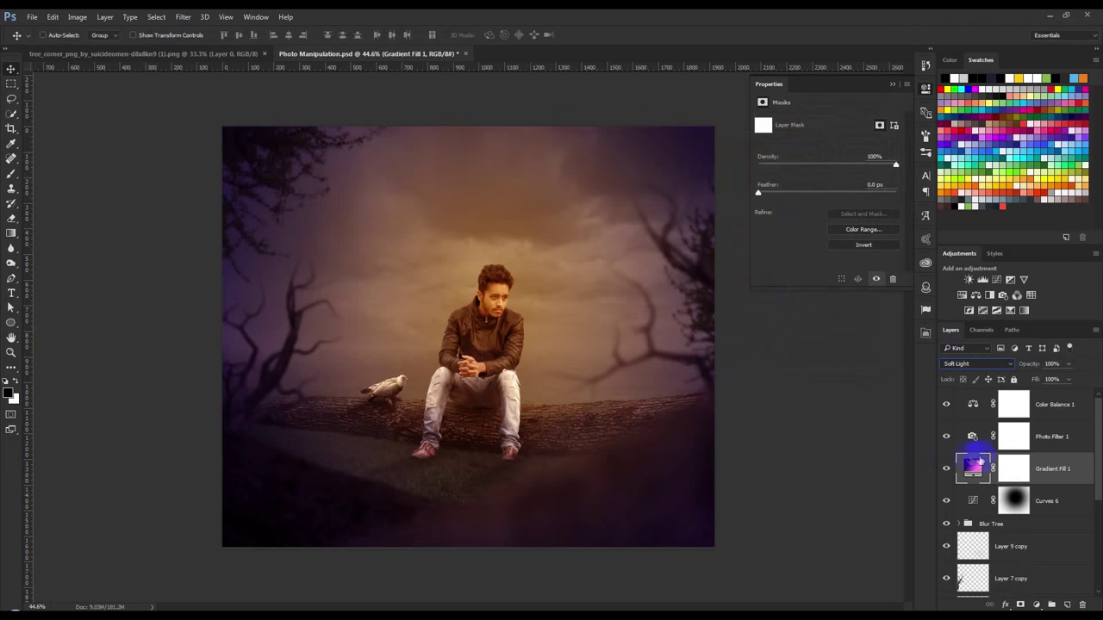
pyautogui.doubleClick(975, 472)
pyautogui.moveTo(556, 288)
pyautogui.mouseDown()
pyautogui.moveTo(630, 249)
pyautogui.moveTo(606, 270)
pyautogui.mouseUp()
pyautogui.click(763, 207)
pyautogui.doubleClick(653, 299)
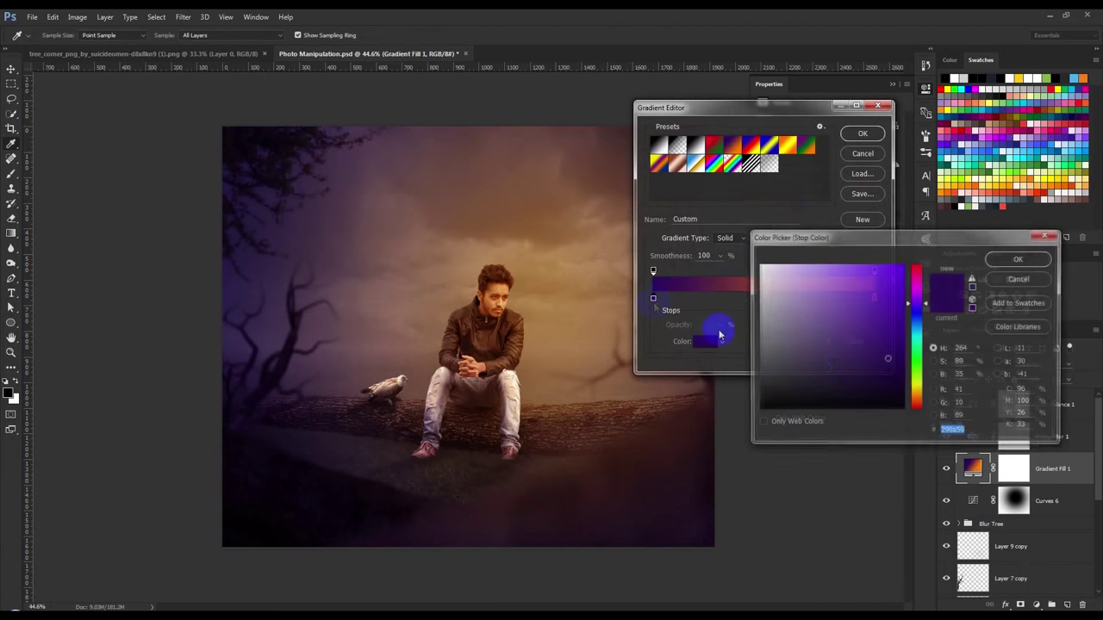
# Recolour the gradient stops to deep blue and pale yellow, then lower the fill's opacity to 49%.
pyautogui.click(916, 331)
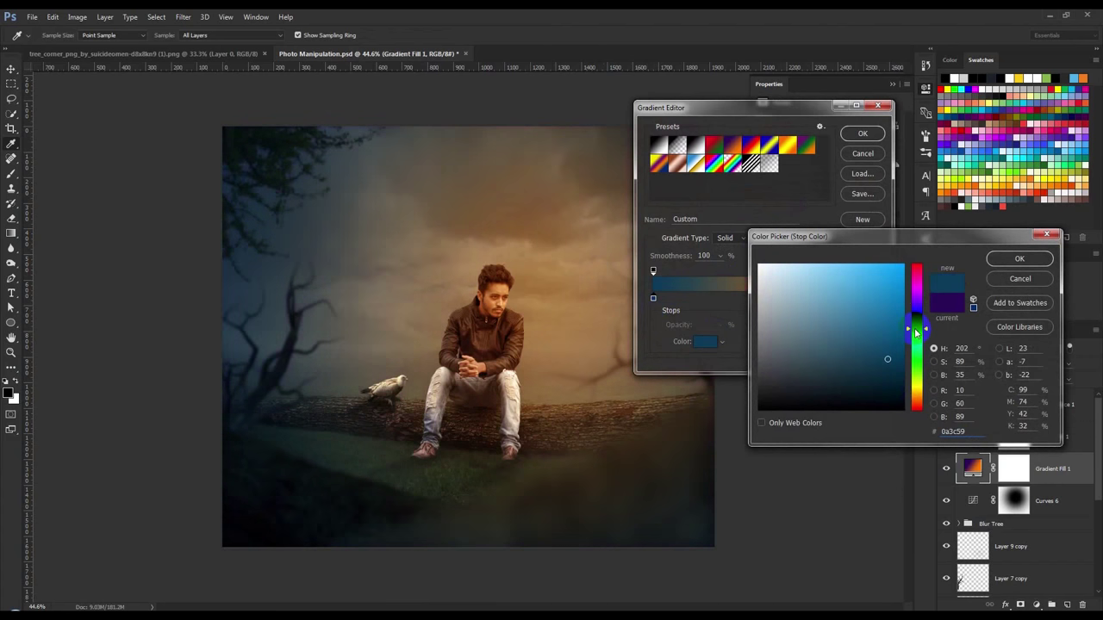
pyautogui.click(1019, 258)
pyautogui.doubleClick(875, 296)
pyautogui.click(915, 393)
pyautogui.moveTo(837, 291); pyautogui.dragTo(812, 267)
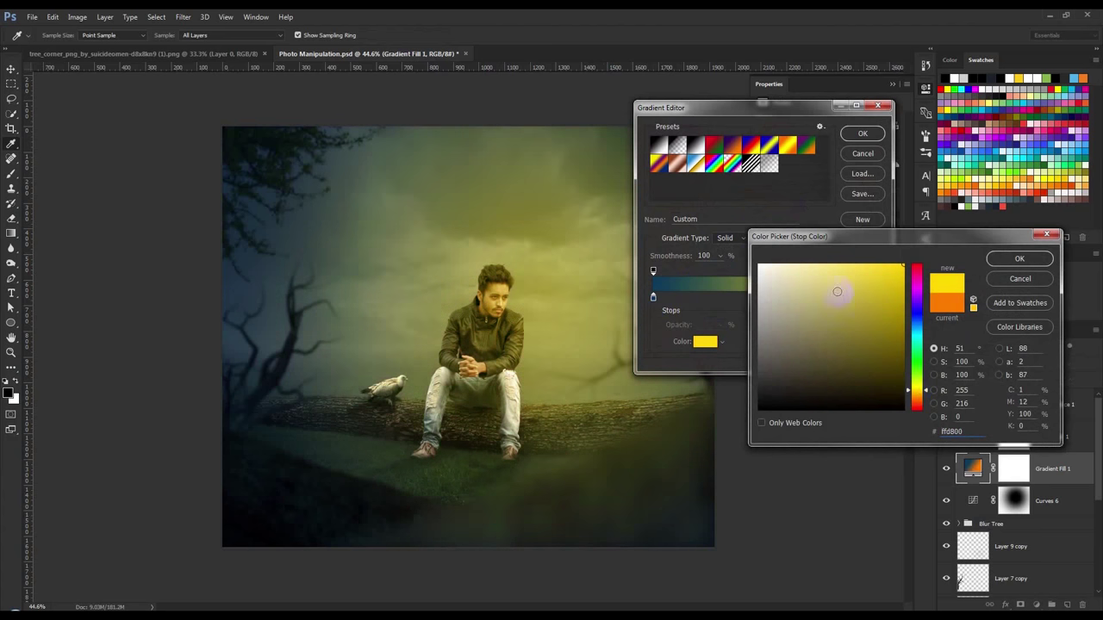
pyautogui.click(1019, 259)
pyautogui.click(862, 134)
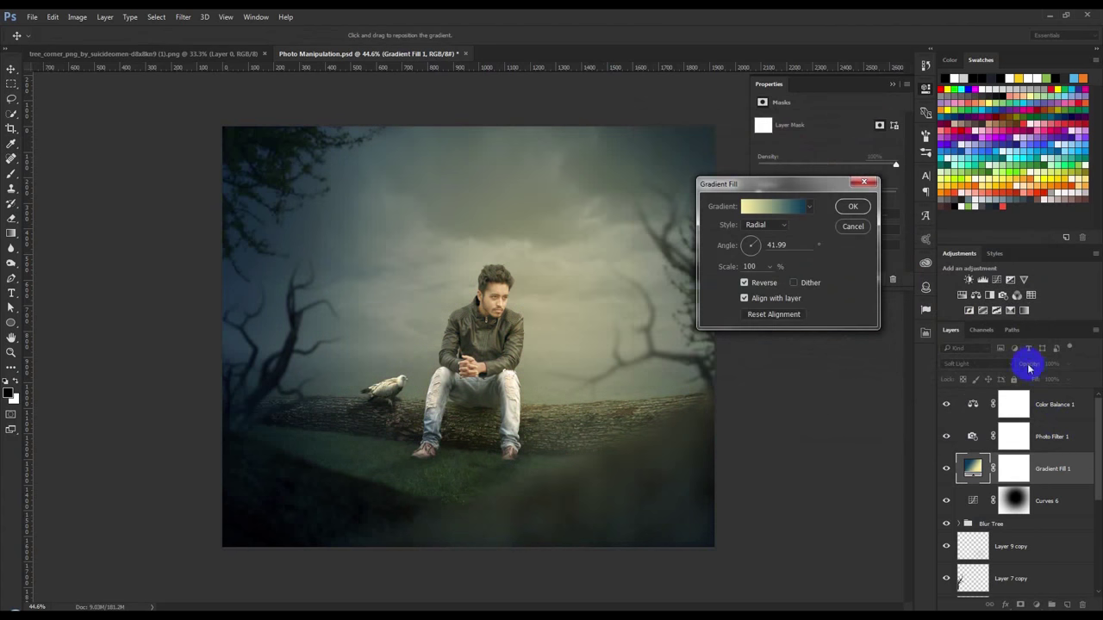
pyautogui.click(853, 208)
pyautogui.moveTo(1030, 363); pyautogui.dragTo(1008, 362)
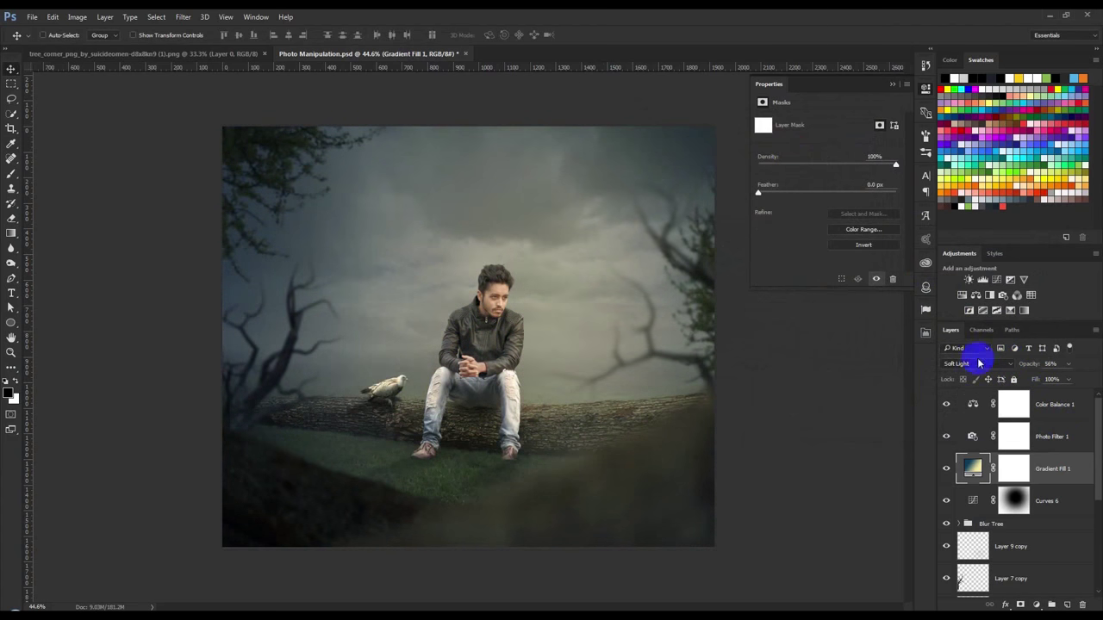
pyautogui.click(946, 470)
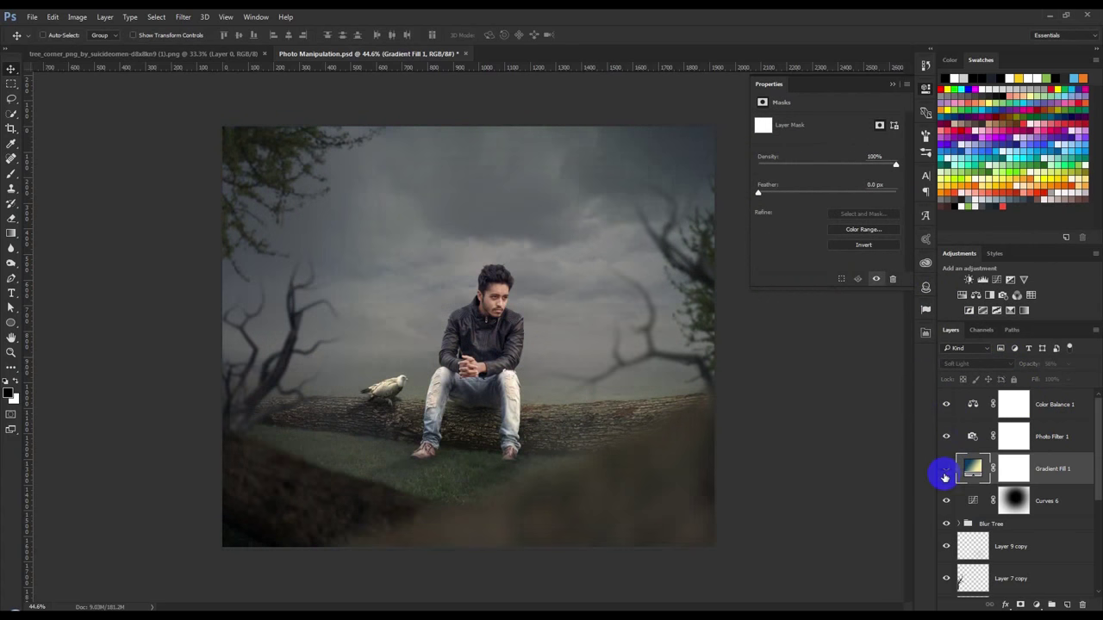
pyautogui.moveTo(1026, 365); pyautogui.dragTo(1006, 441)
# Refine the stops to pale yellow and dark teal #0a3e59, then raise the opacity to 63%.
pyautogui.doubleClick(972, 468)
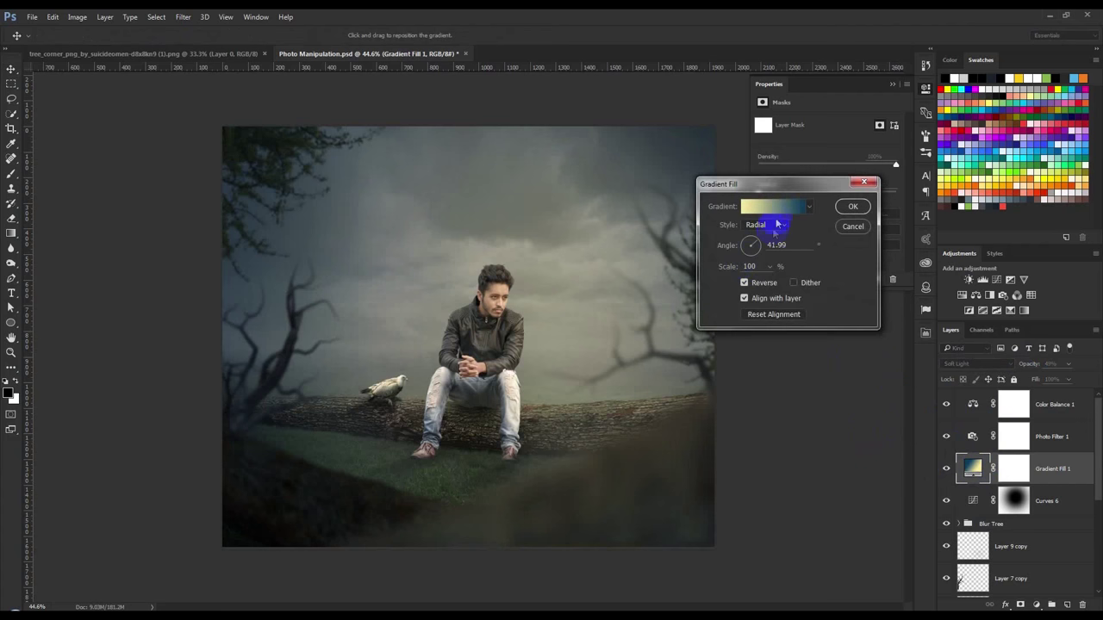
pyautogui.click(767, 209)
pyautogui.doubleClick(871, 297)
pyautogui.moveTo(886, 346)
pyautogui.mouseDown()
pyautogui.moveTo(894, 364)
pyautogui.moveTo(864, 285)
pyautogui.moveTo(884, 297)
pyautogui.moveTo(815, 283)
pyautogui.mouseUp()
pyautogui.click(1017, 258)
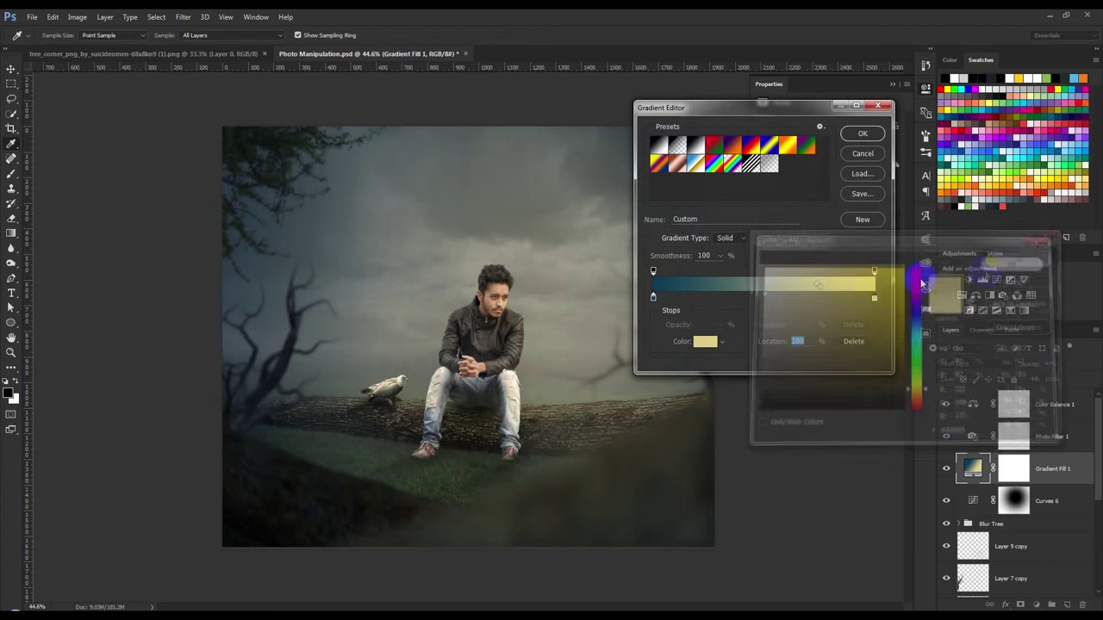
pyautogui.click(654, 299)
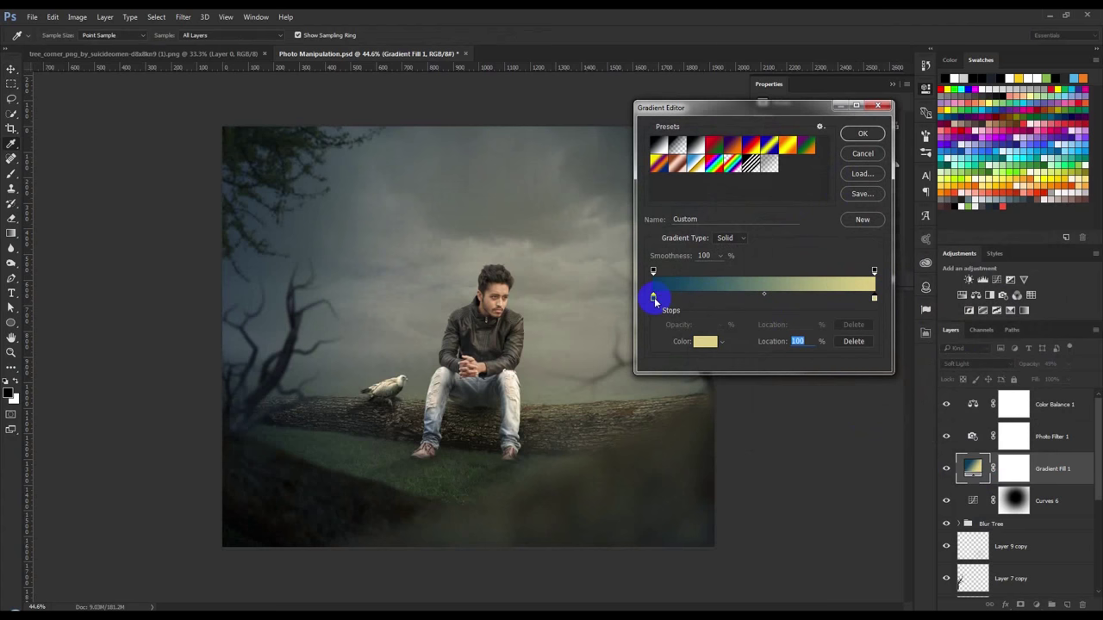
pyautogui.doubleClick(653, 299)
pyautogui.moveTo(918, 329); pyautogui.dragTo(919, 330)
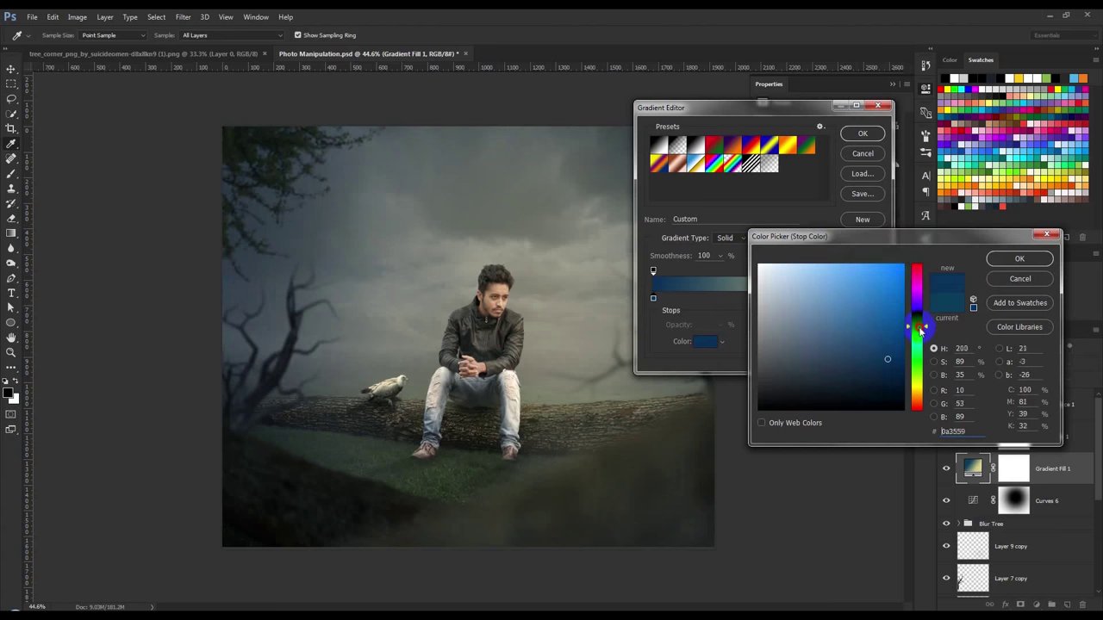
pyautogui.click(1019, 259)
pyautogui.click(862, 134)
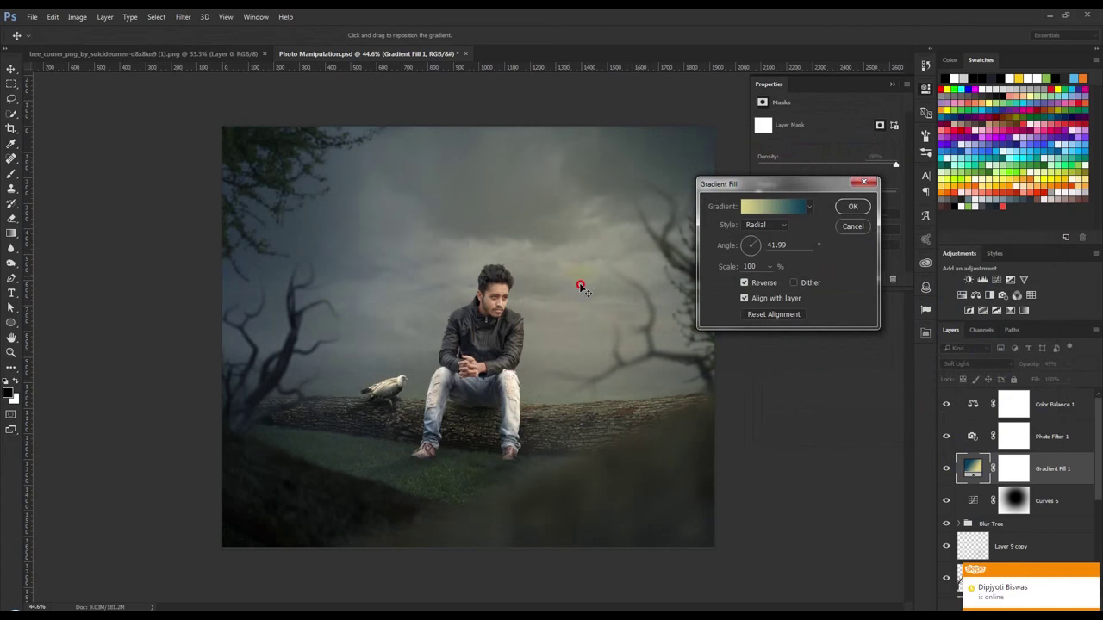
pyautogui.click(852, 207)
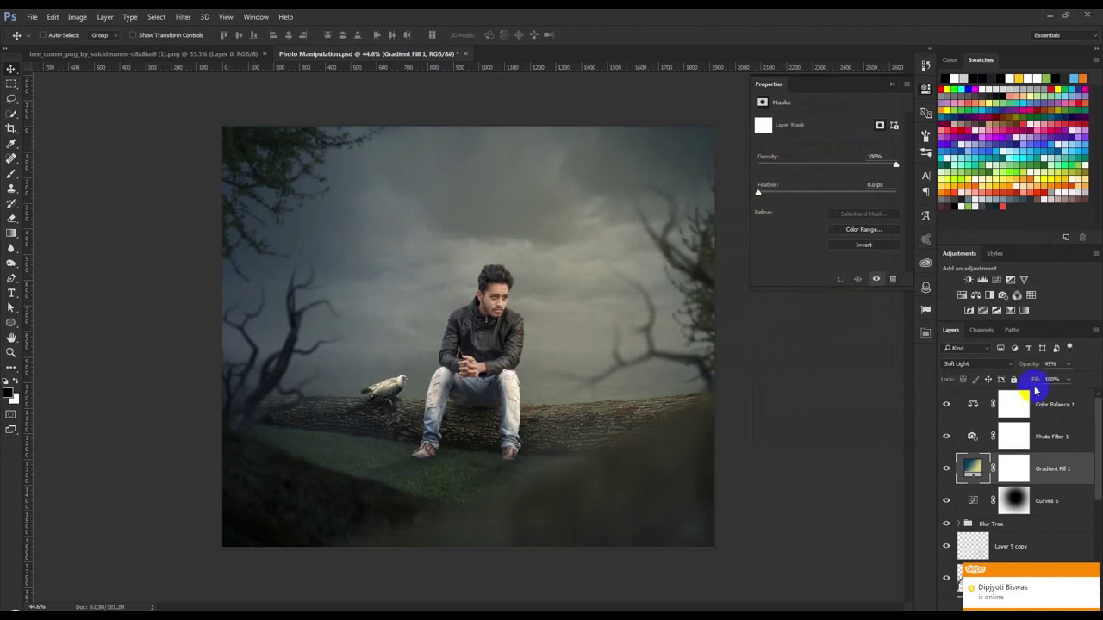
pyautogui.moveTo(1030, 367); pyautogui.dragTo(1039, 367)
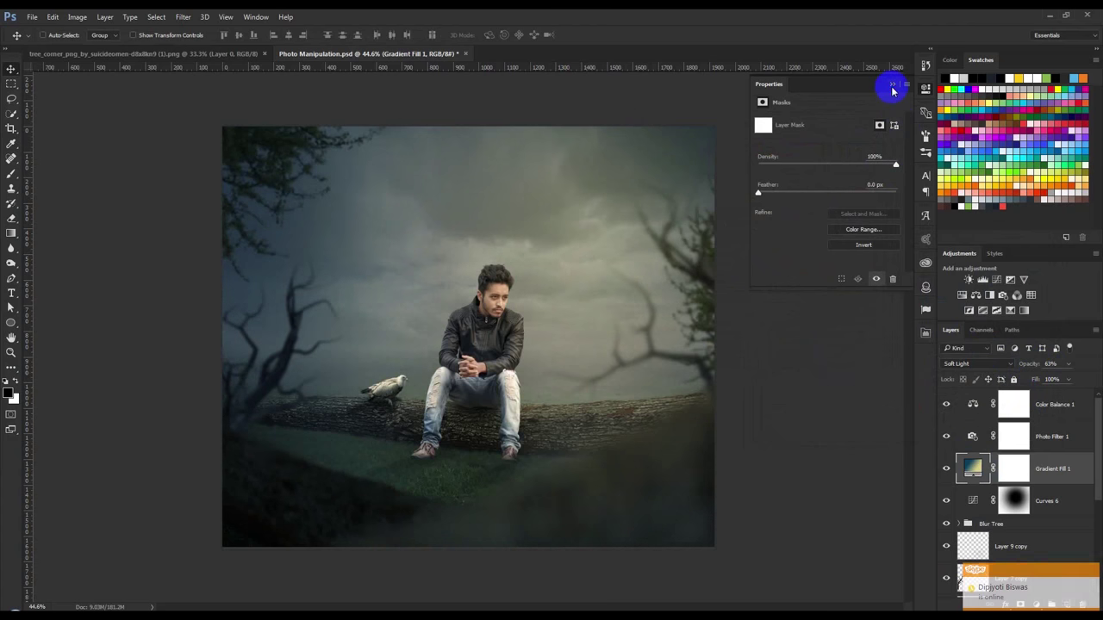
# Close the Properties panel, zoom in, and fit the composite back on screen.
pyautogui.click(893, 84)
pyautogui.hotkey('ctrl', '+')
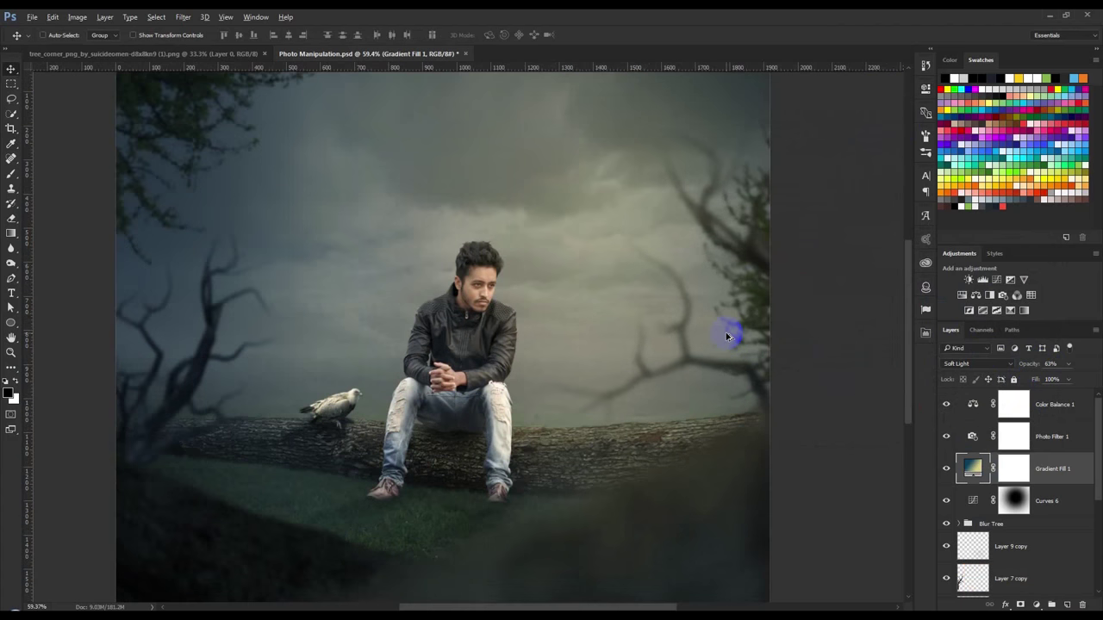
pyautogui.hotkey('ctrl', '0')
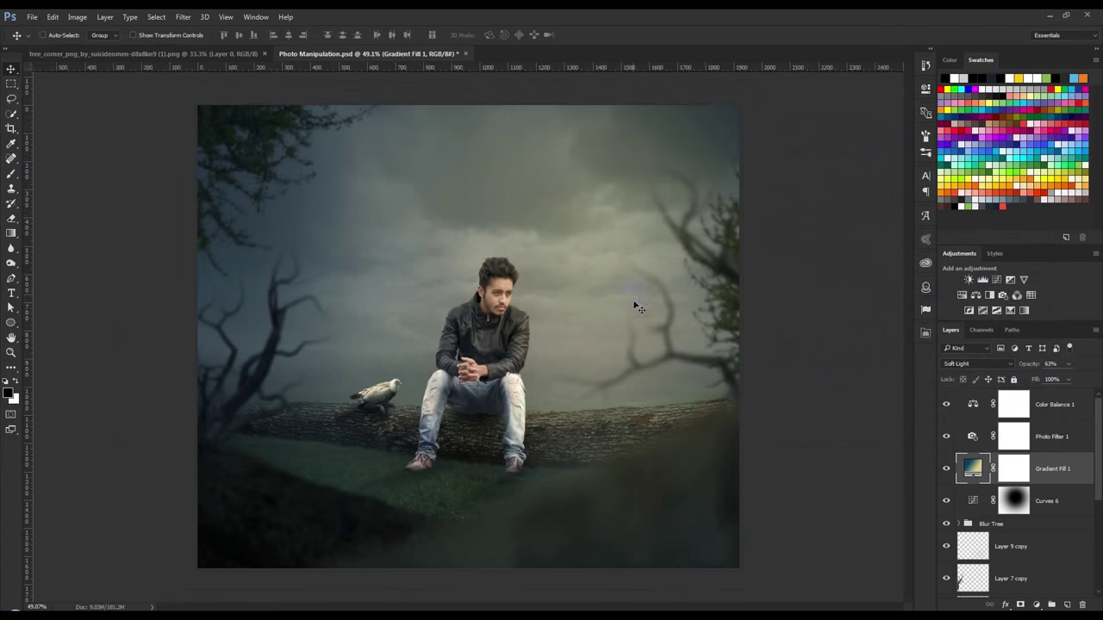